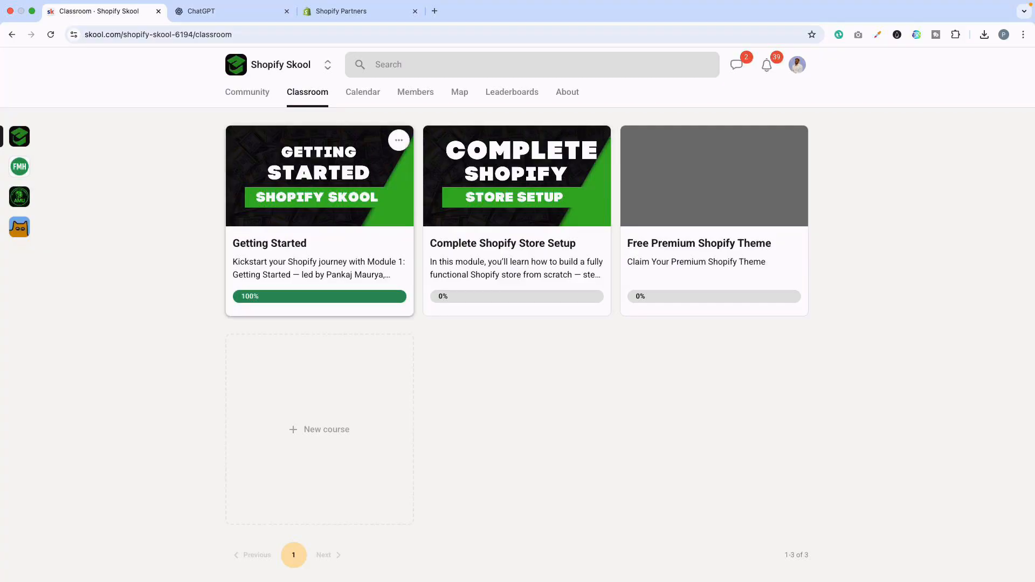
Open the 90 Days Free Shopify Access offer from the Getting Started course, view its sign-up form, and close the offer page.
{"action": "left_click", "coordinate": [319, 178]}
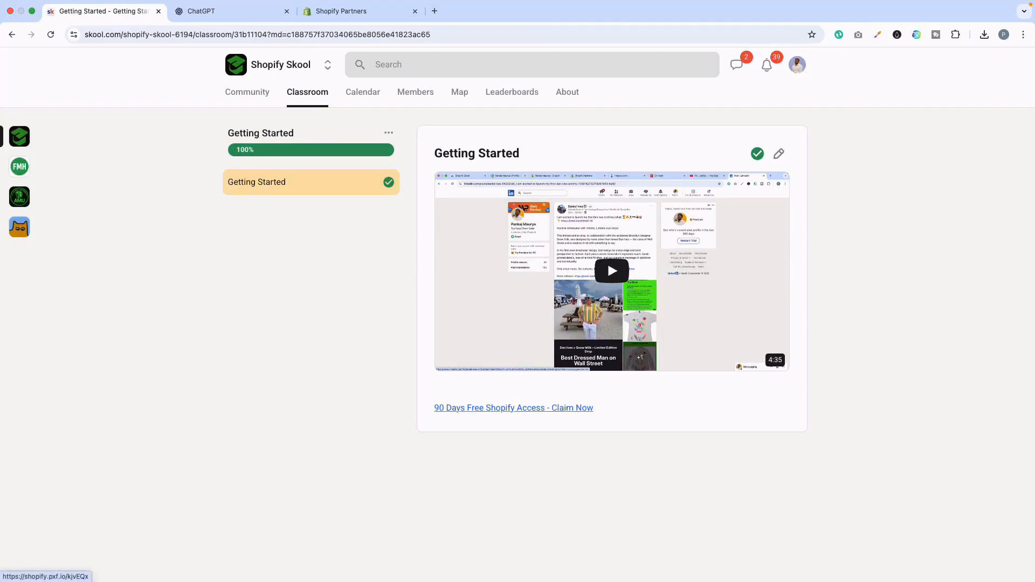
{"action": "left_click", "coordinate": [513, 408]}
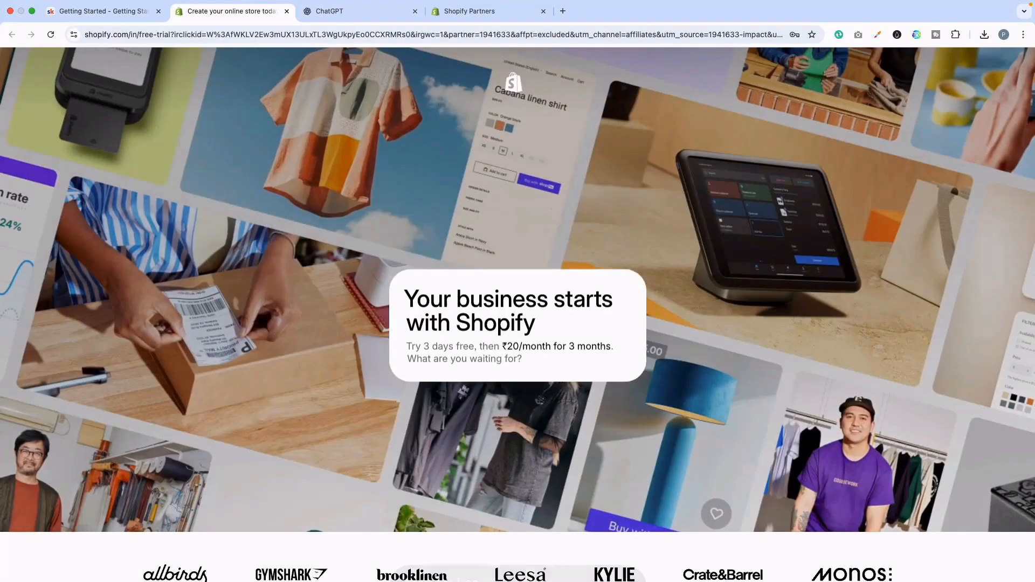
{"action": "left_click", "coordinate": [507, 398]}
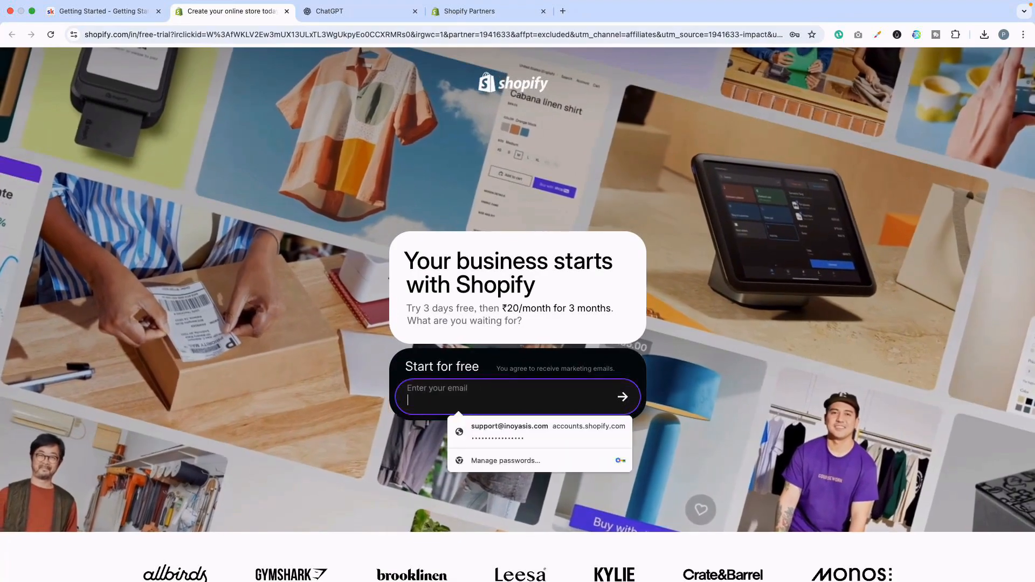
{"action": "left_click", "coordinate": [711, 372]}
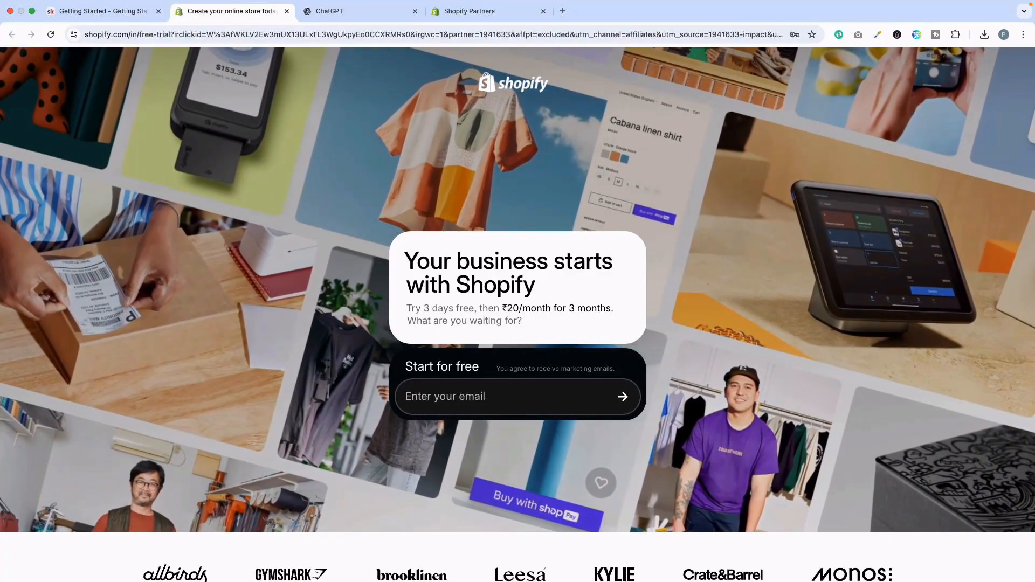
{"action": "left_click", "coordinate": [287, 11]}
Switch to Shopify Partners and start adding a development store for clients.
{"action": "left_click", "coordinate": [341, 12]}
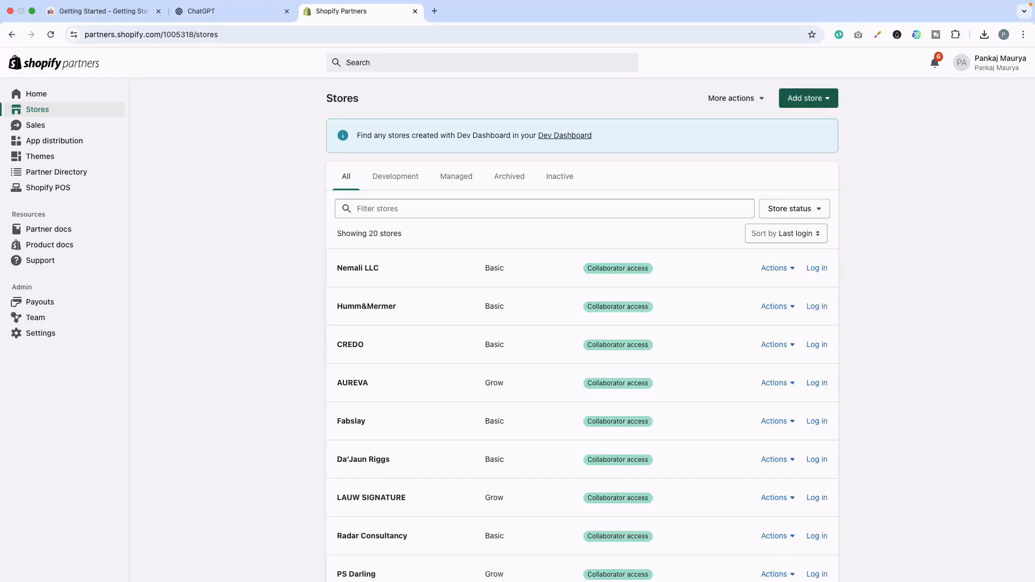
{"action": "left_click", "coordinate": [807, 98]}
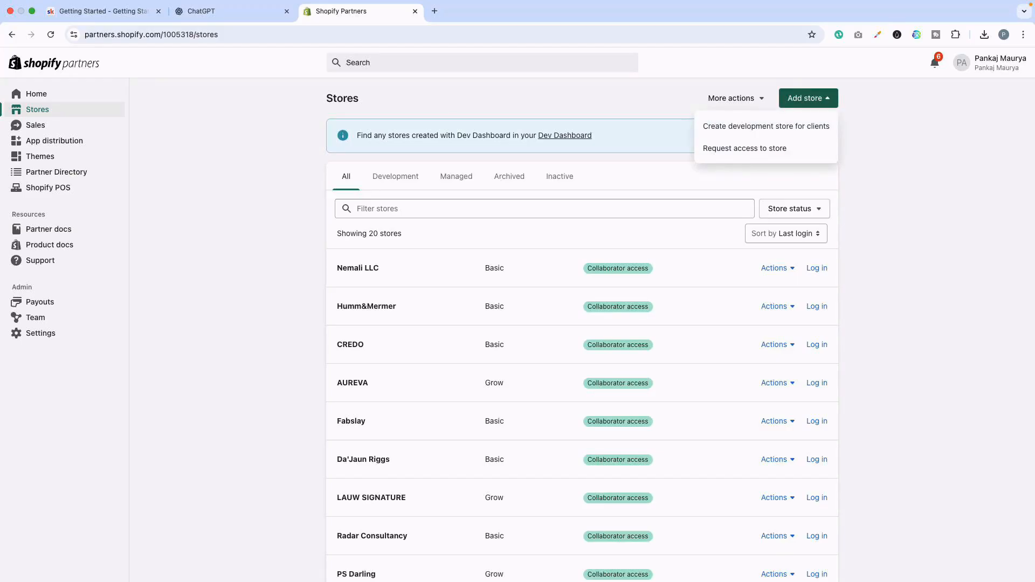
{"action": "key", "text": "Escape"}
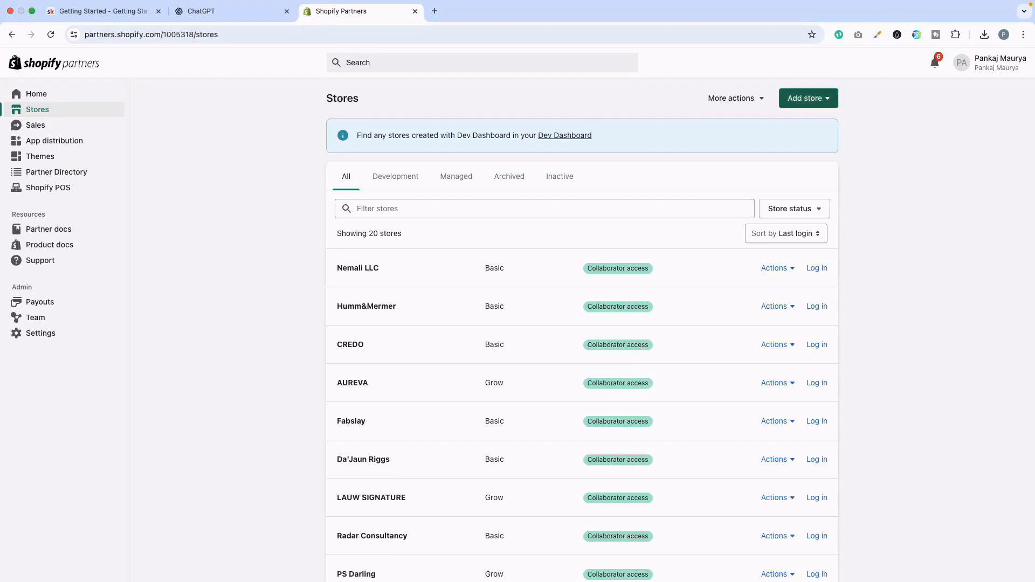
{"action": "left_click", "coordinate": [808, 98]}
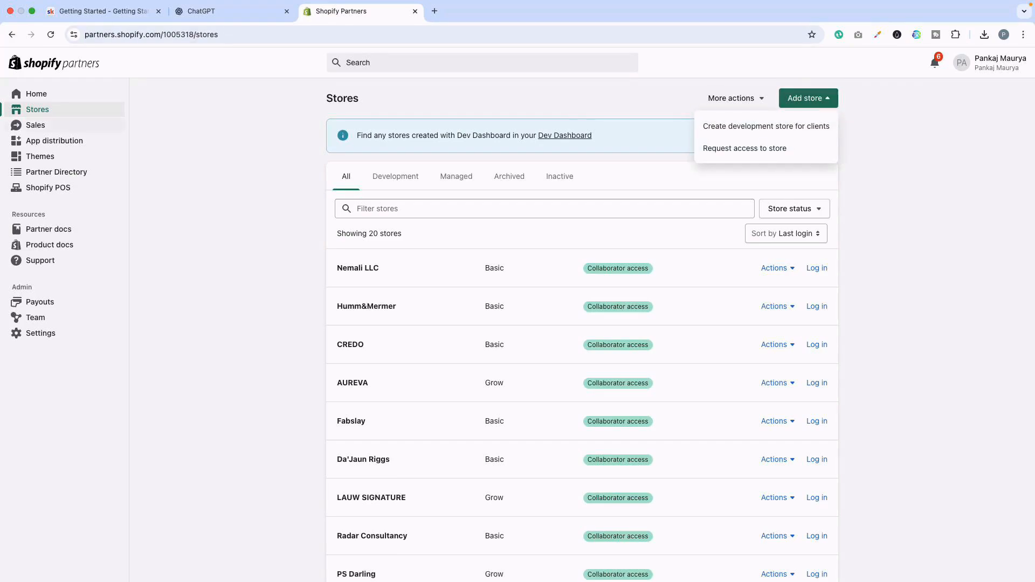
{"action": "left_click", "coordinate": [808, 98]}
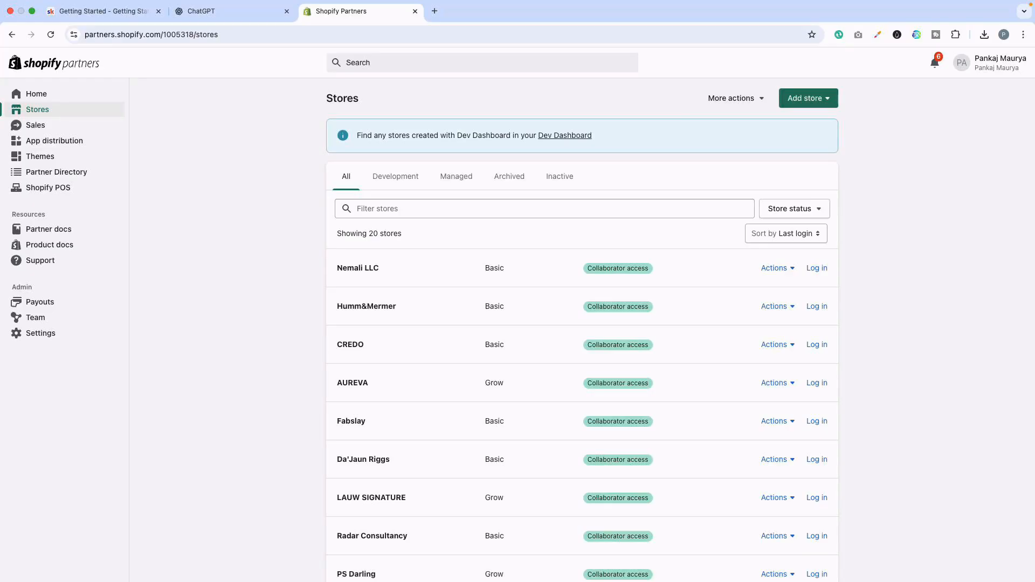
{"action": "left_click", "coordinate": [808, 98]}
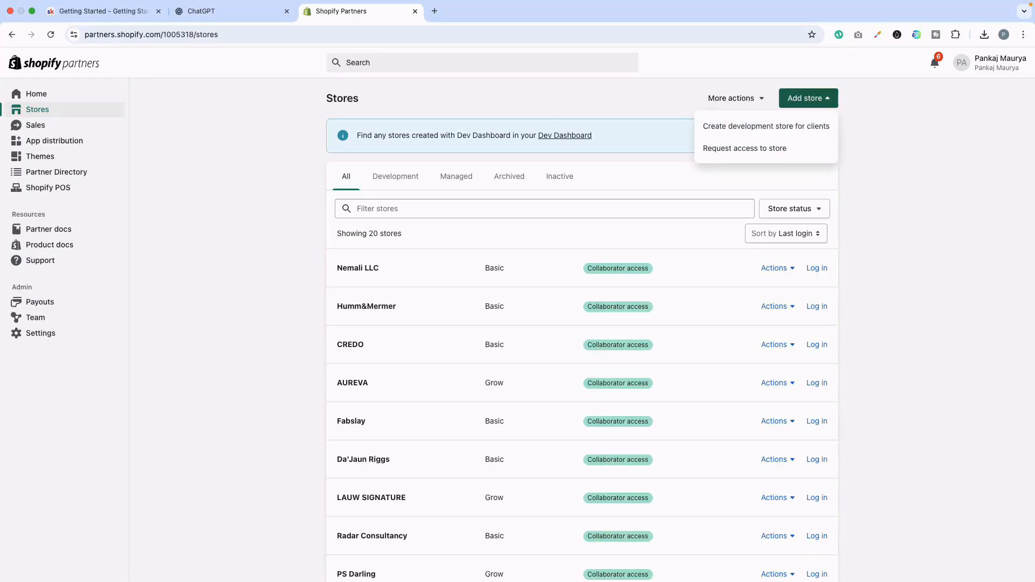
{"action": "left_click", "coordinate": [766, 126]}
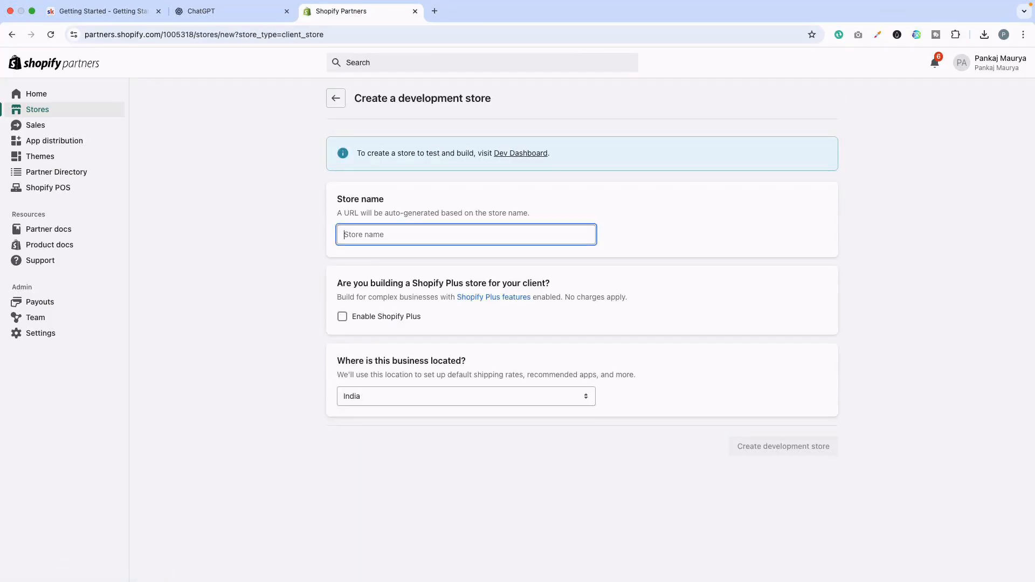
Name the store ShopSkoolModule1 and create the development store.
{"action": "type", "text": "Shop"}
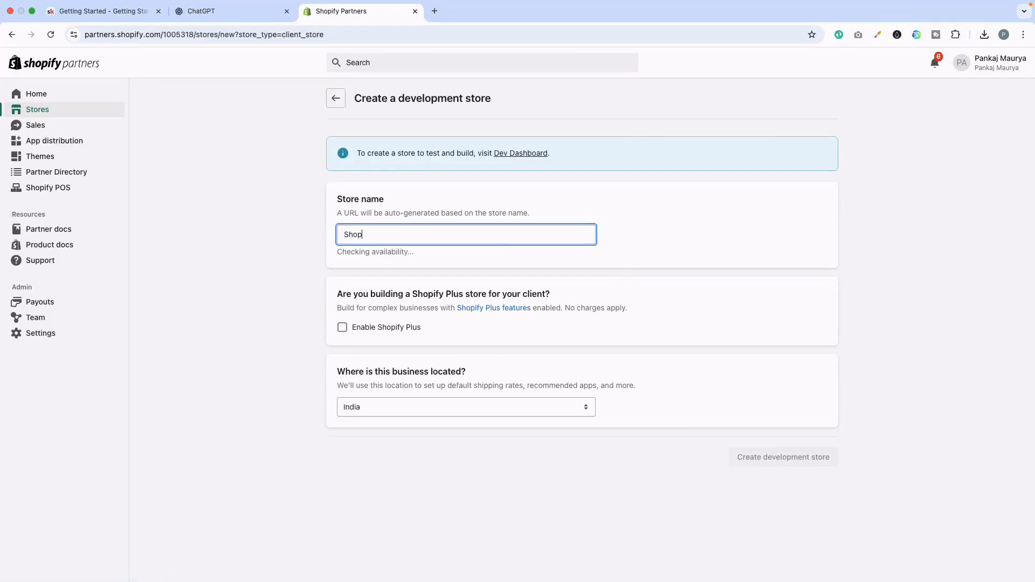
{"action": "type", "text": "ifySkool"}
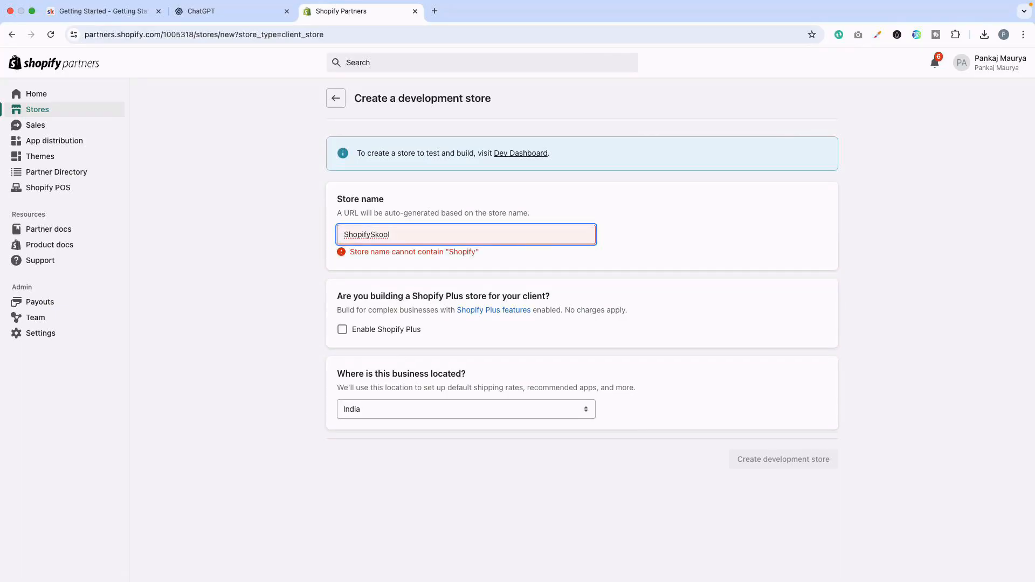
{"action": "key", "text": "BackSpace"}
{"action": "key", "text": "BackSpace"}
{"action": "key", "text": "BackSpace"}
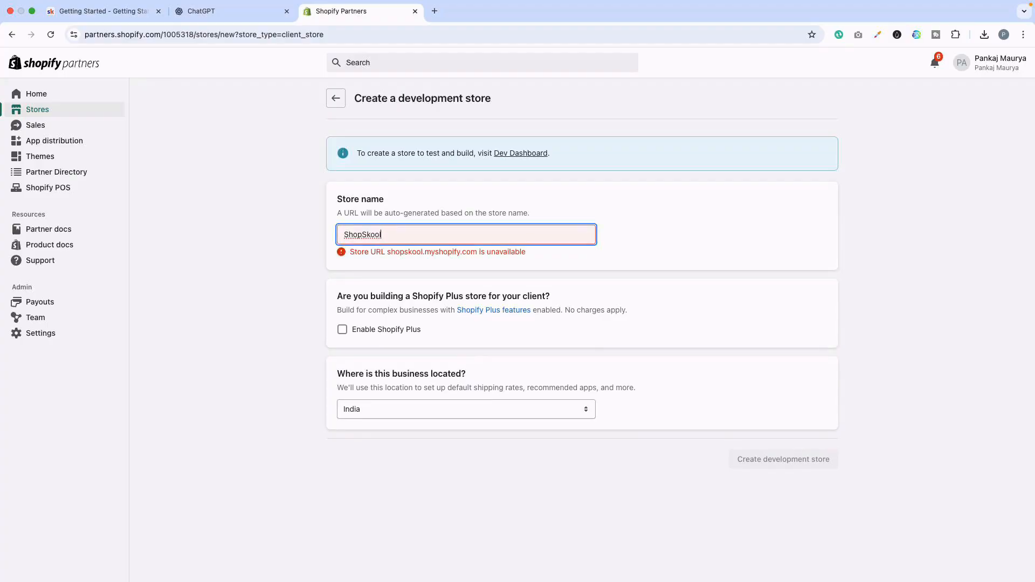
{"action": "type", "text": "Modulk"}
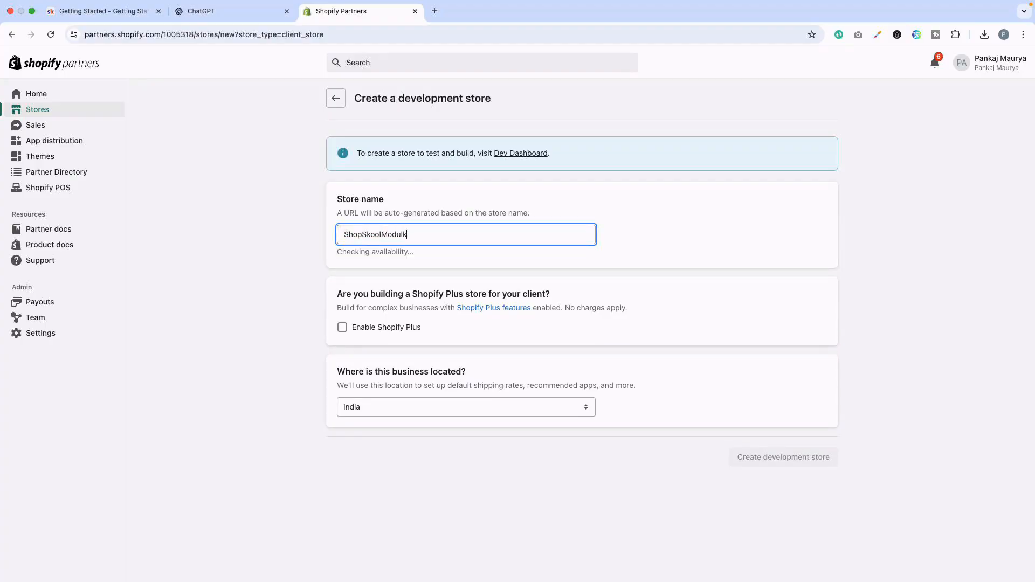
{"action": "key", "text": "BackSpace"}
{"action": "type", "text": "e1"}
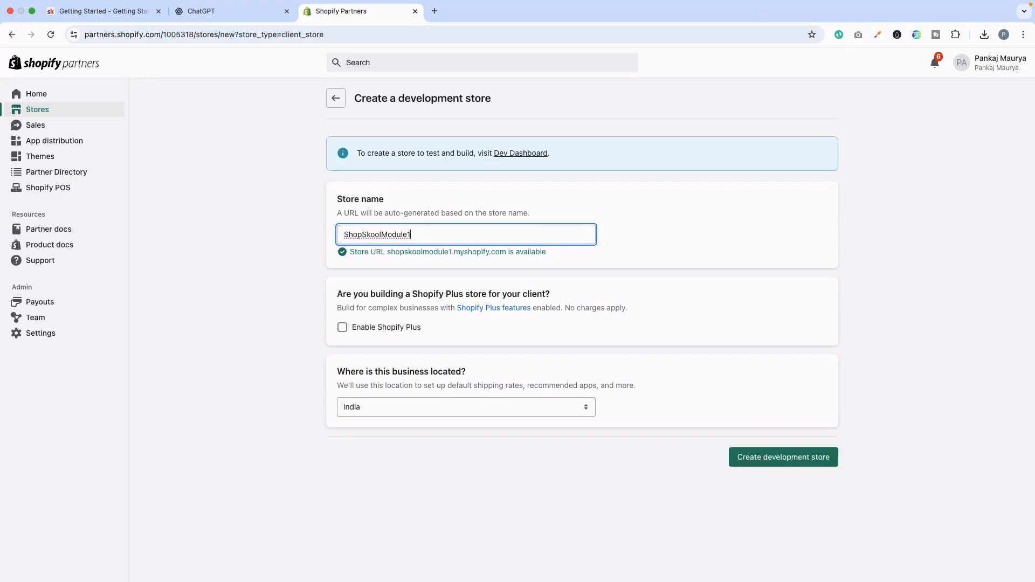
{"action": "left_click", "coordinate": [783, 457]}
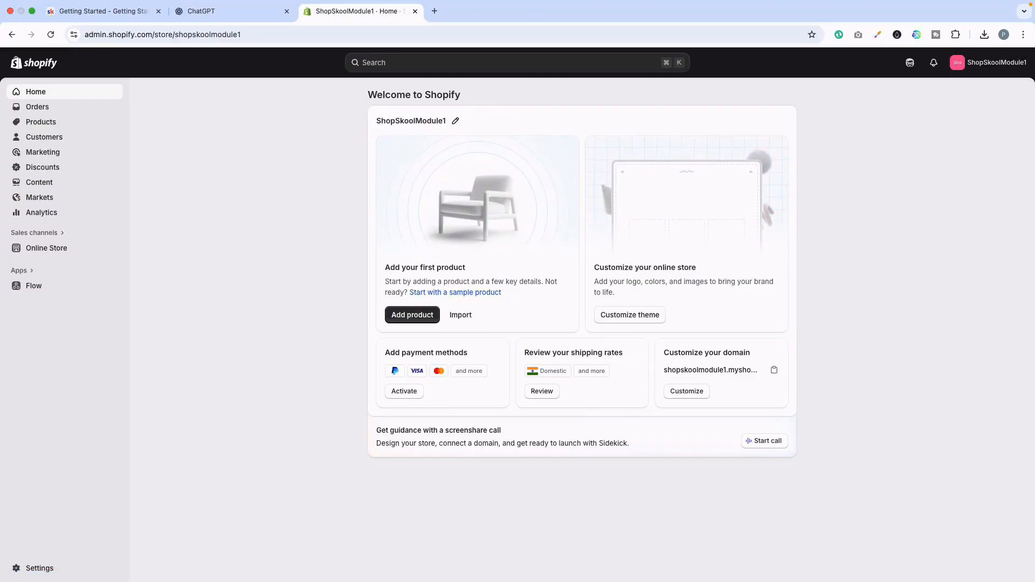
Switch to ChatGPT and send the prompt "Hey i am planning to launch a pet store suggest me a brand name for it.".
{"action": "left_click", "coordinate": [232, 11]}
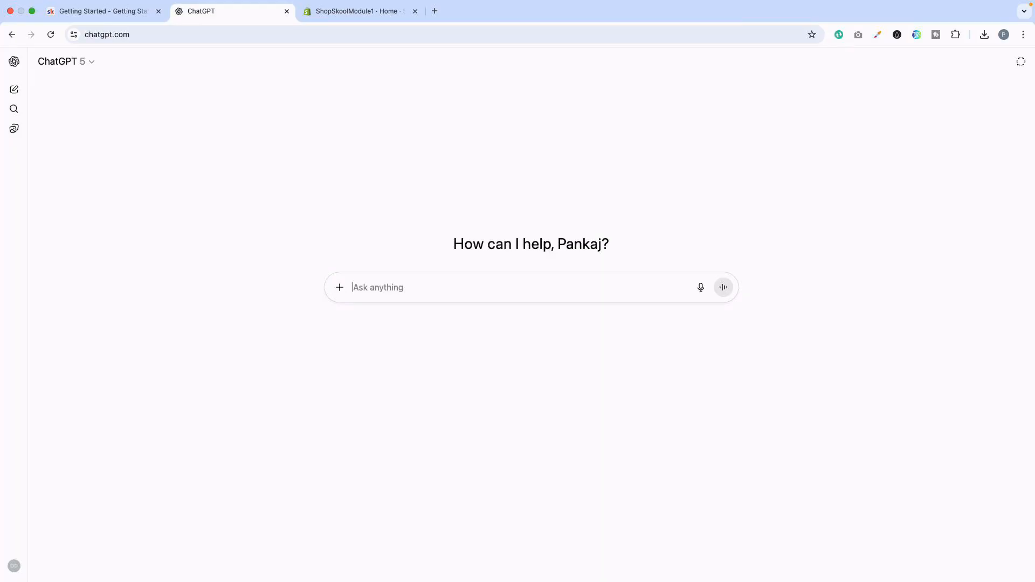
{"action": "type", "text": "Hey i "}
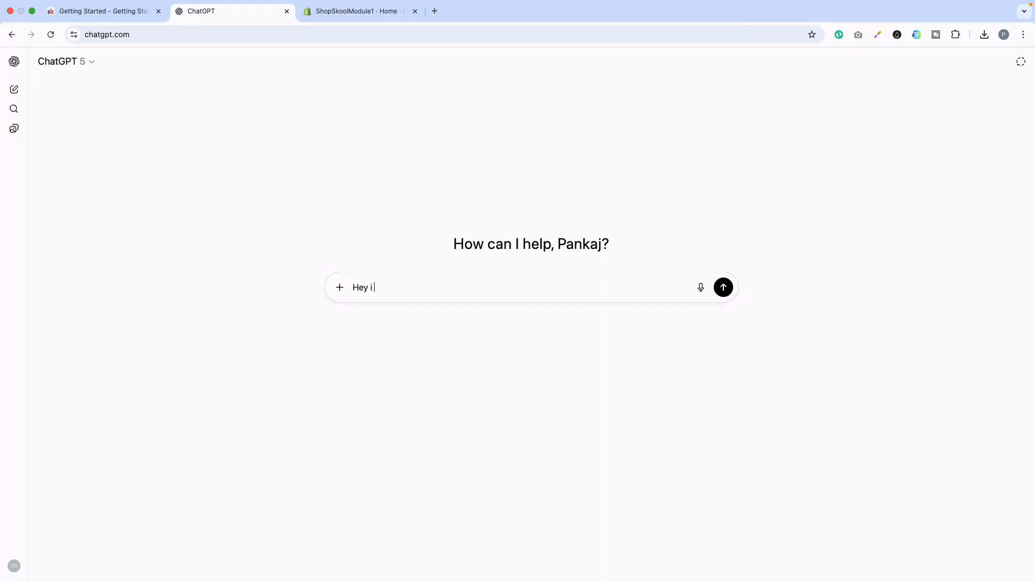
{"action": "type", "text": "am planning"}
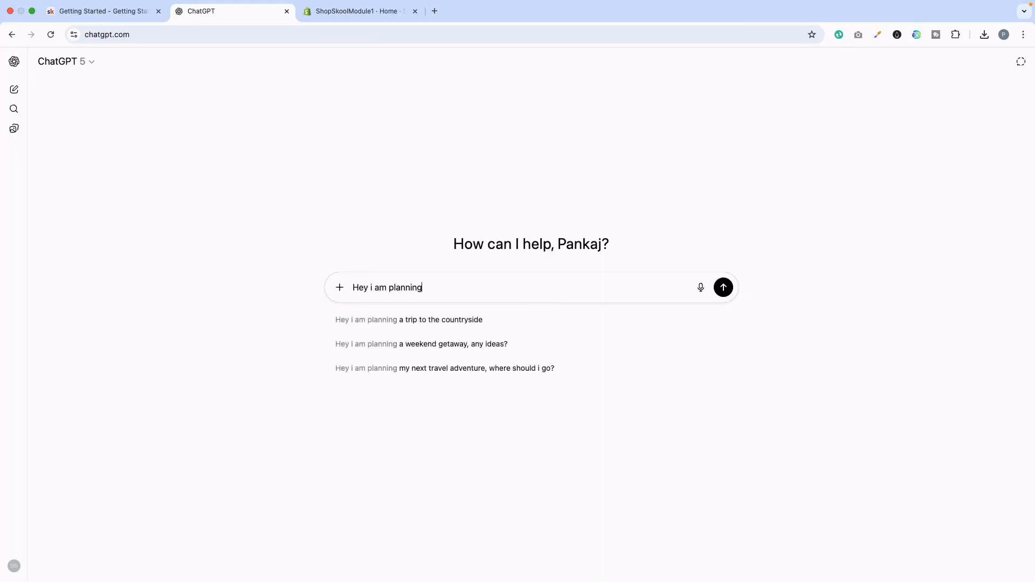
{"action": "type", "text": " to launch a pet"}
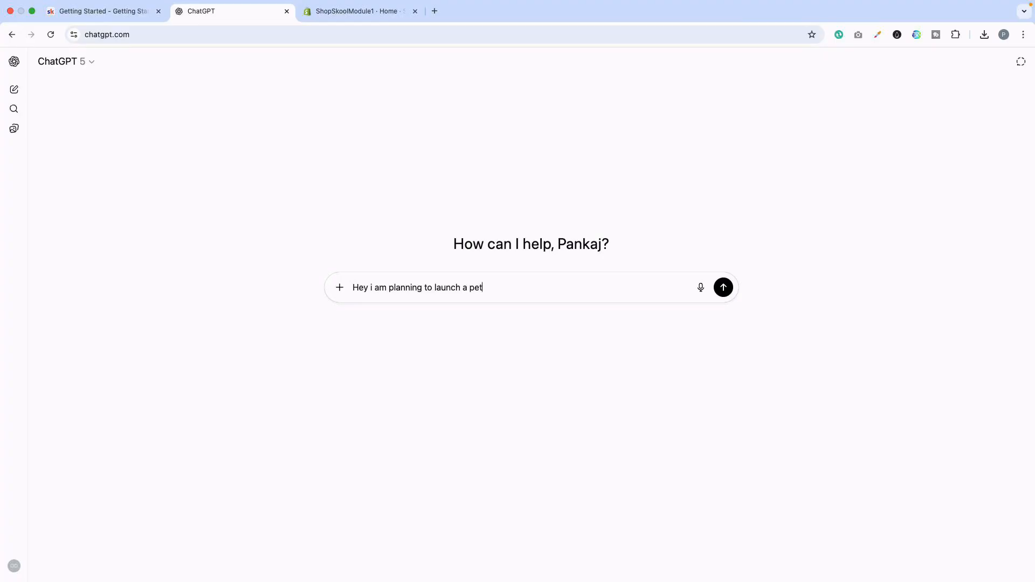
{"action": "type", "text": " store suggest me a brand name for it."}
{"action": "key", "text": "Return"}
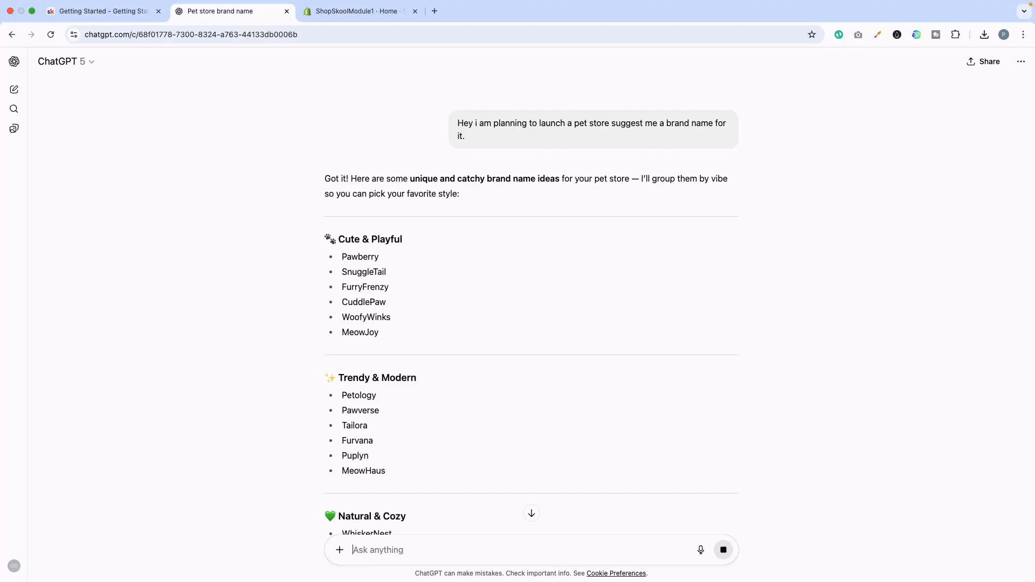
Review the suggested brand names and copy HautePaws from the Luxury & Premium group.
{"action": "scroll", "coordinate": [531, 291], "scroll_direction": "down", "scroll_amount": 3}
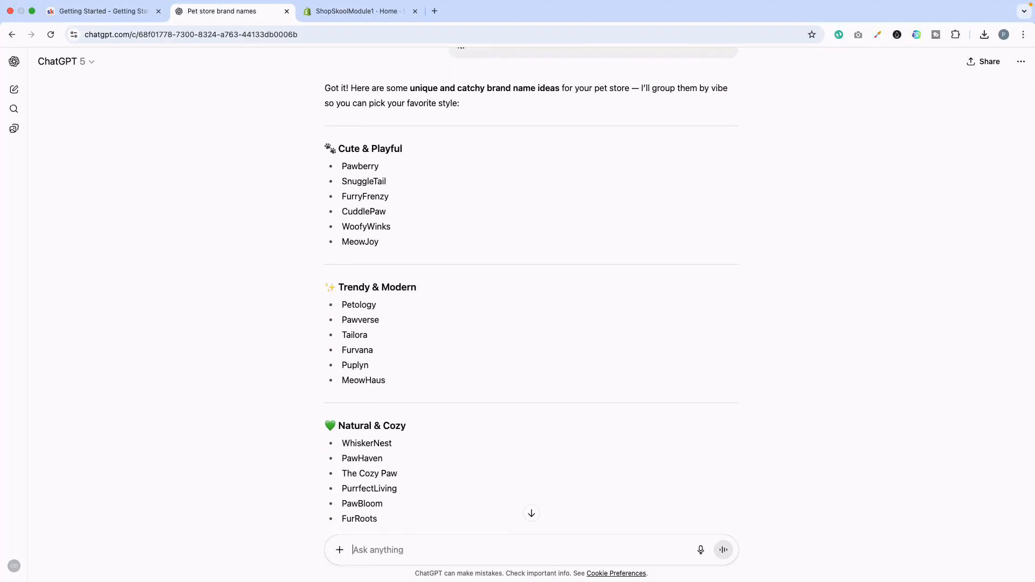
{"action": "scroll", "coordinate": [531, 291], "scroll_direction": "down", "scroll_amount": 7}
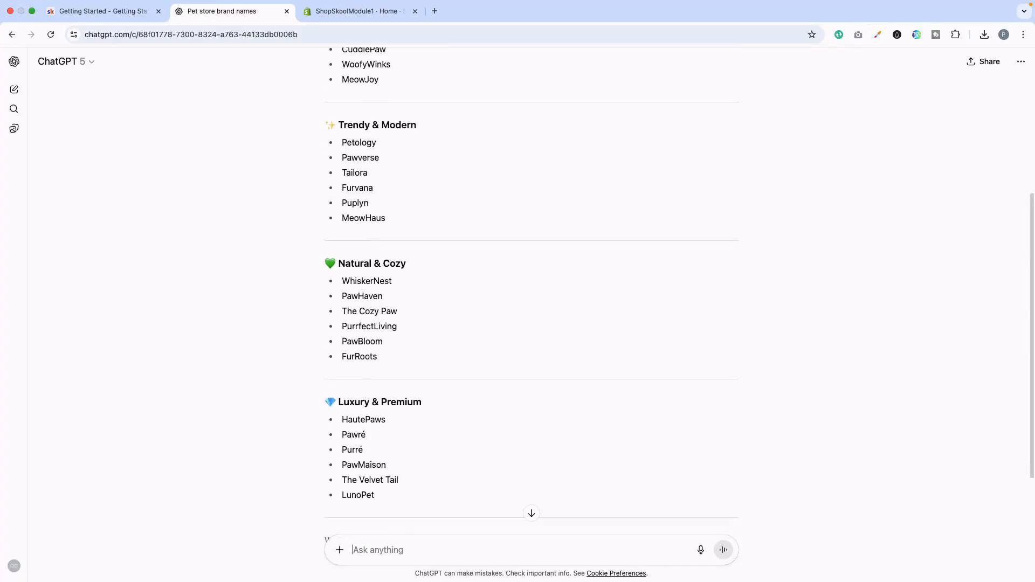
{"action": "scroll", "coordinate": [530, 291], "scroll_direction": "down", "scroll_amount": 2}
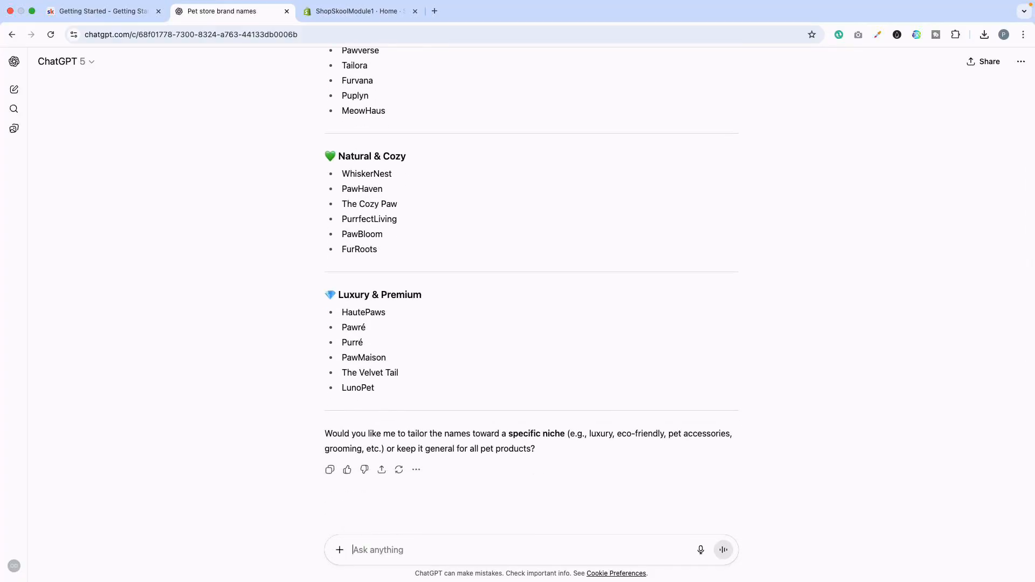
{"action": "left_click_drag", "start_coordinate": [341, 312], "coordinate": [386, 313]}
{"action": "right_click", "coordinate": [376, 309]}
{"action": "left_click", "coordinate": [394, 336]}
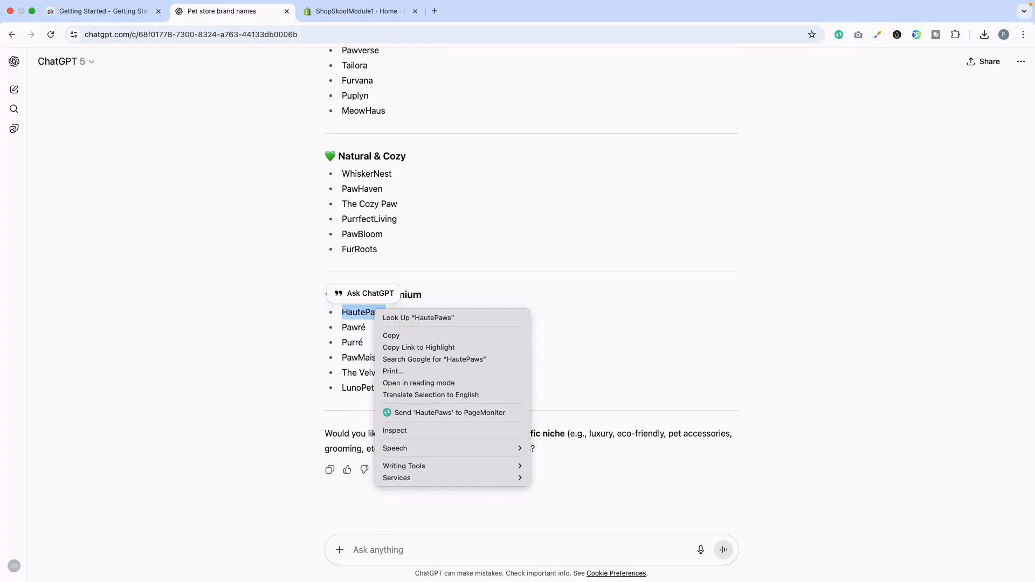
{"action": "left_click", "coordinate": [434, 335]}
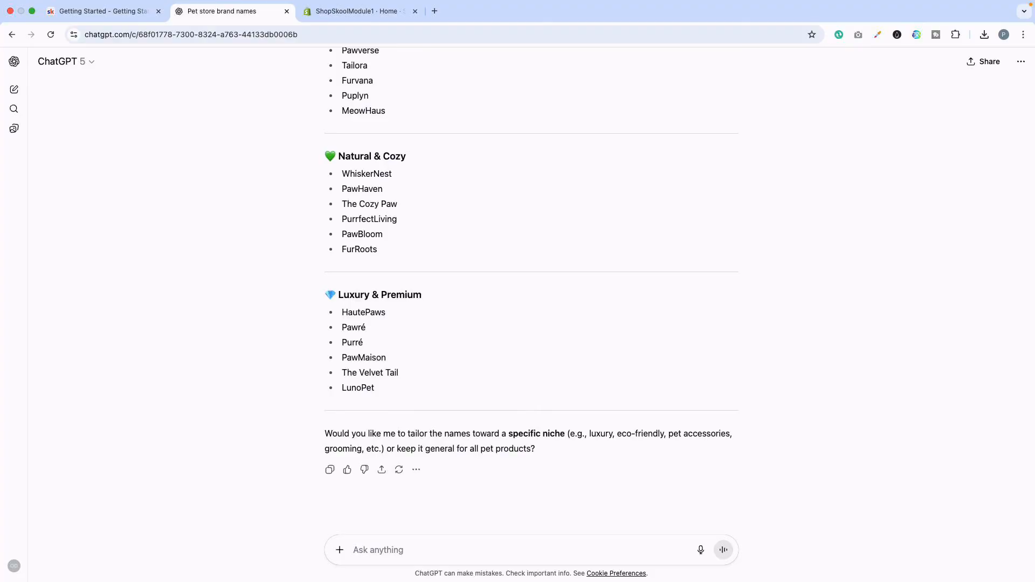
Switch to the Shopify admin, change the store name in the general store details to HautePaws, and save the profile.
{"action": "left_click", "coordinate": [338, 13]}
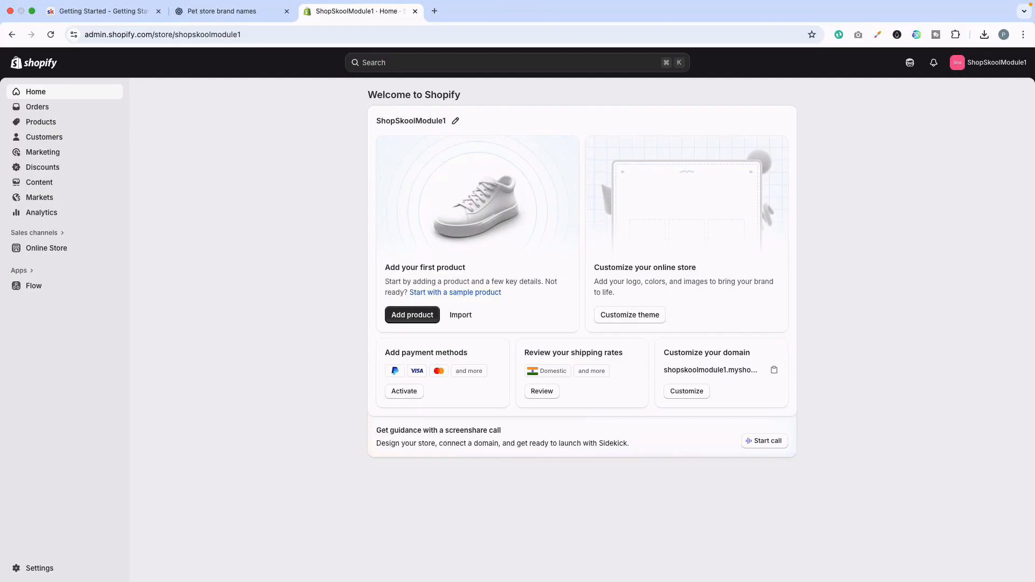
{"action": "left_click", "coordinate": [39, 568]}
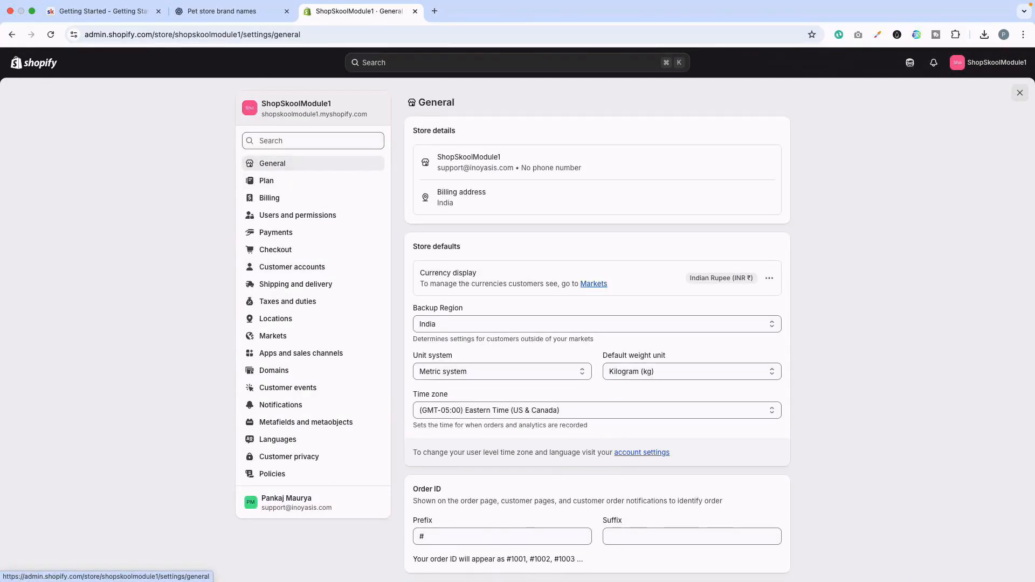
{"action": "left_click", "coordinate": [769, 162]}
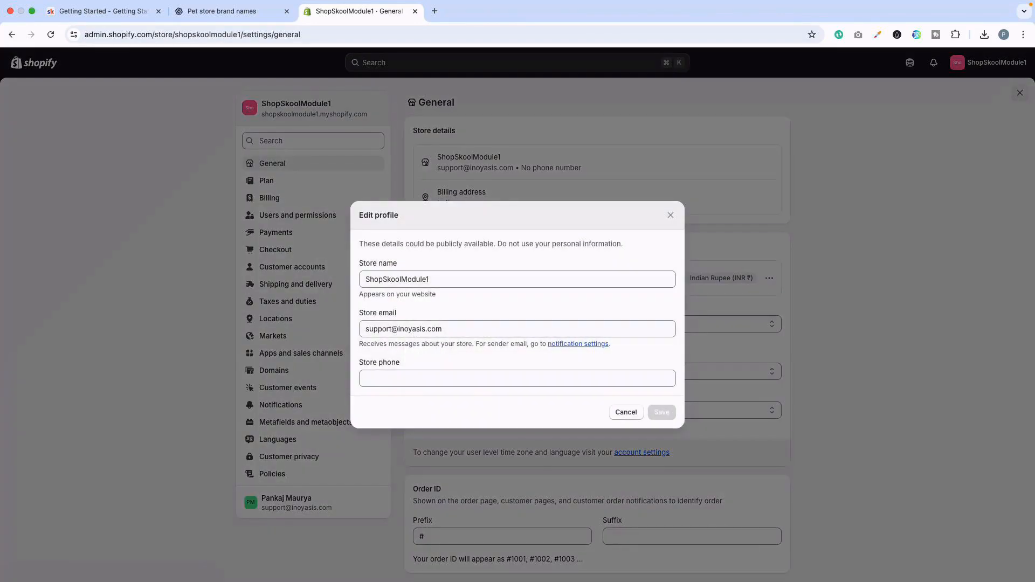
{"action": "double_click", "coordinate": [452, 279]}
{"action": "right_click", "coordinate": [453, 275]}
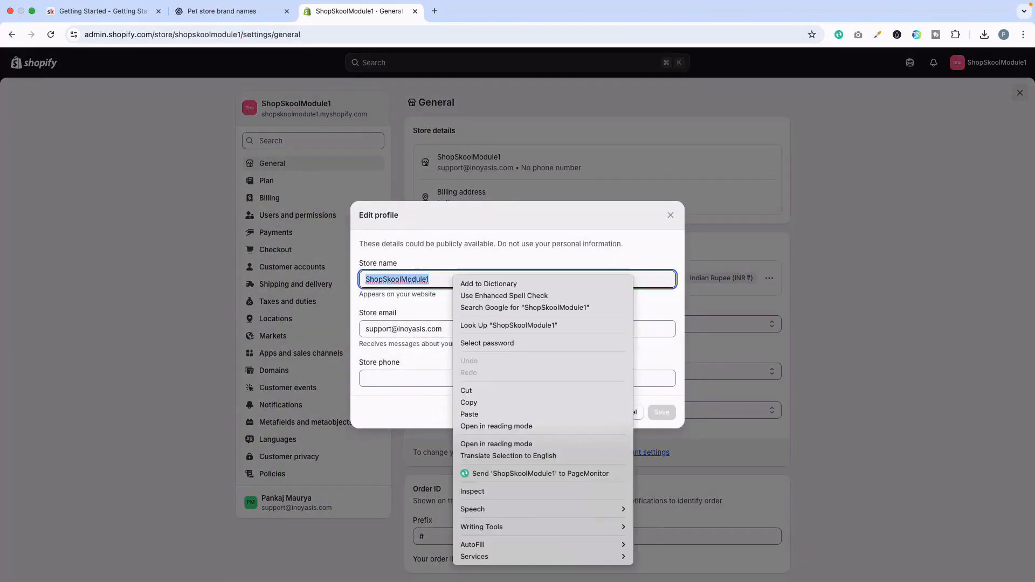
{"action": "left_click", "coordinate": [468, 414]}
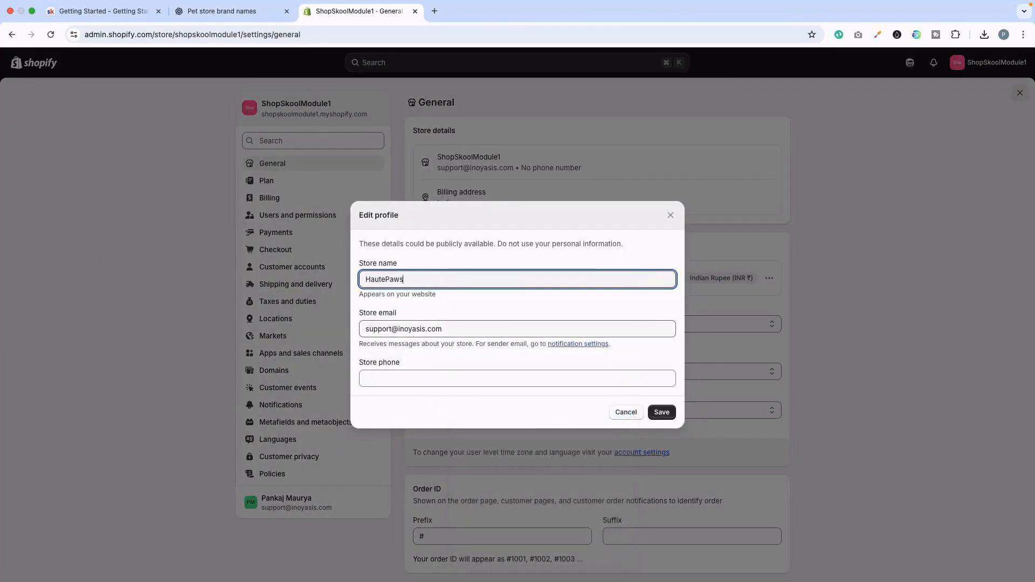
{"action": "left_click", "coordinate": [463, 378]}
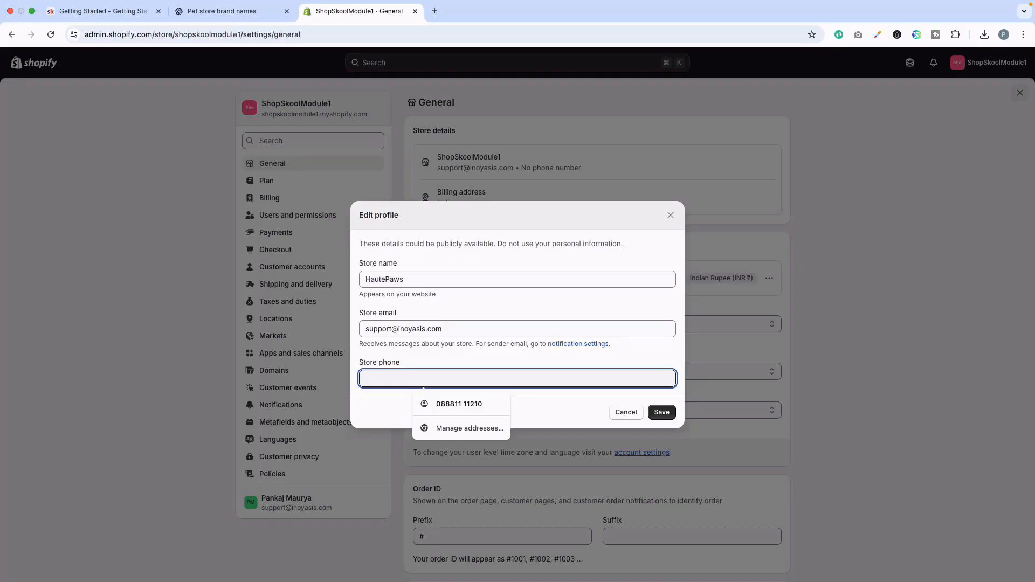
{"action": "left_click", "coordinate": [507, 360]}
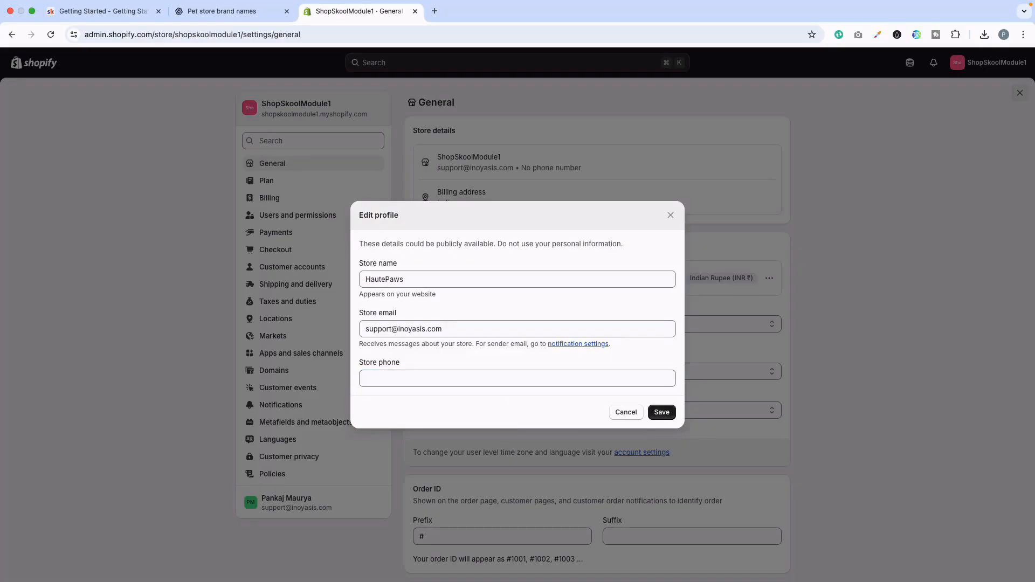
{"action": "left_click", "coordinate": [664, 412]}
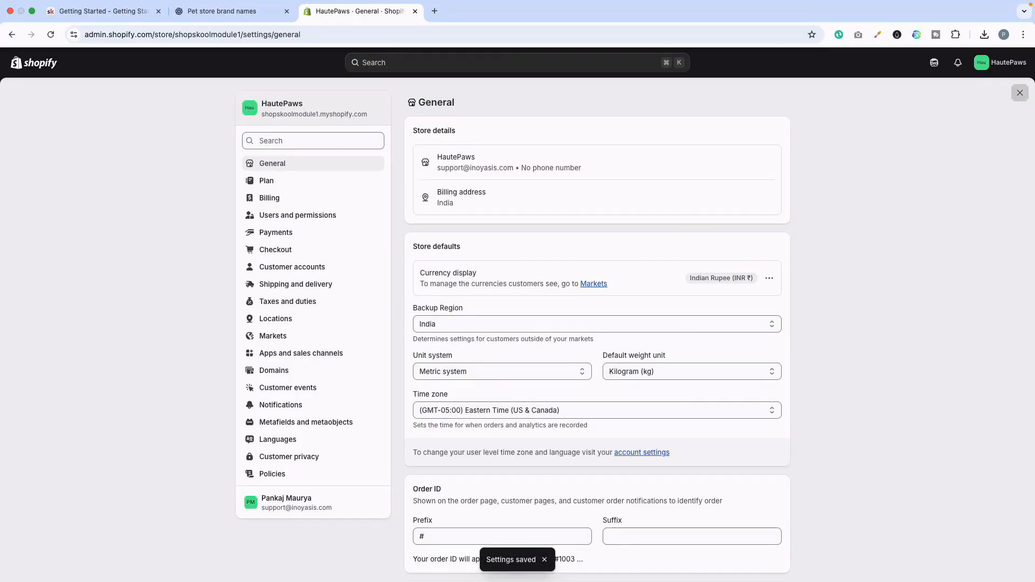
Leave the settings, open the online store preferences, set the home page title to HautePaws, and save.
{"action": "left_click", "coordinate": [1020, 93]}
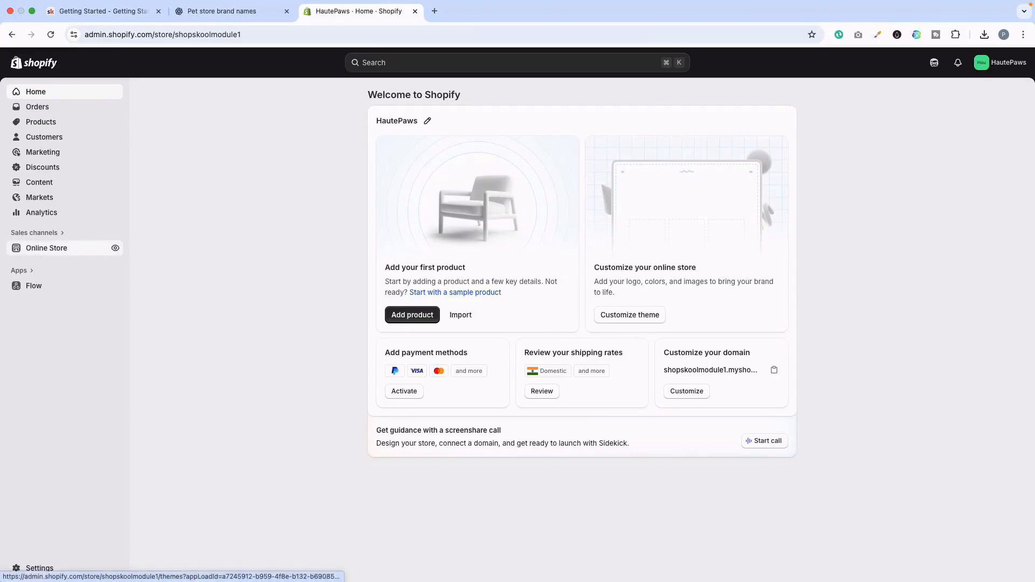
{"action": "left_click", "coordinate": [46, 248]}
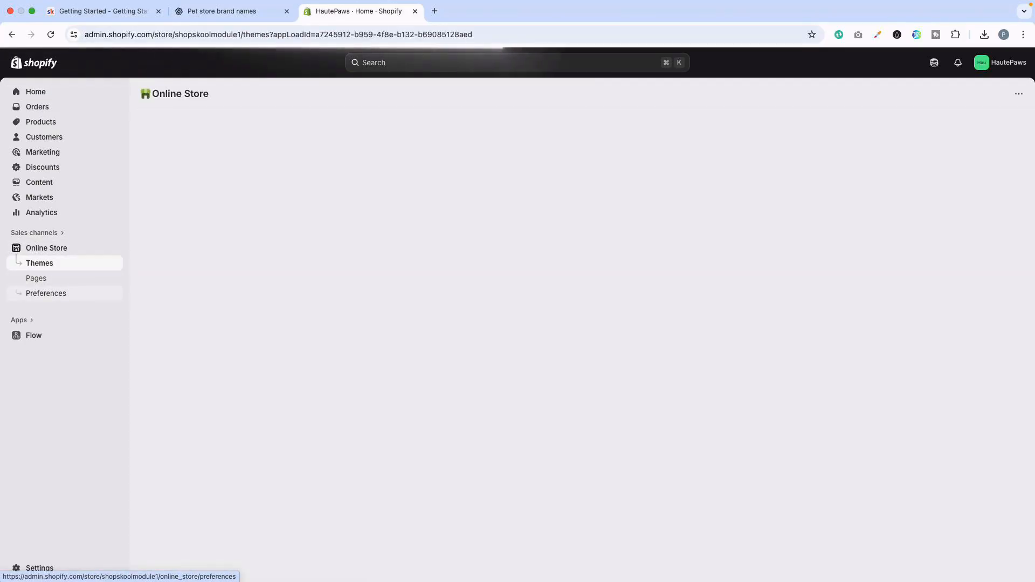
{"action": "left_click", "coordinate": [46, 294]}
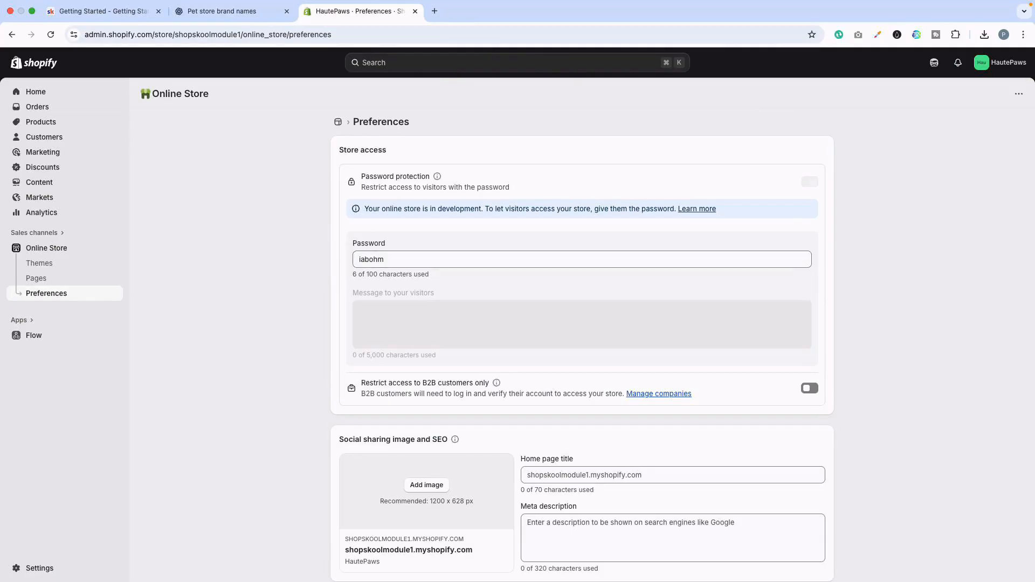
{"action": "scroll", "coordinate": [582, 330], "scroll_direction": "down", "scroll_amount": 2}
{"action": "left_click", "coordinate": [601, 377]}
{"action": "right_click", "coordinate": [613, 376]}
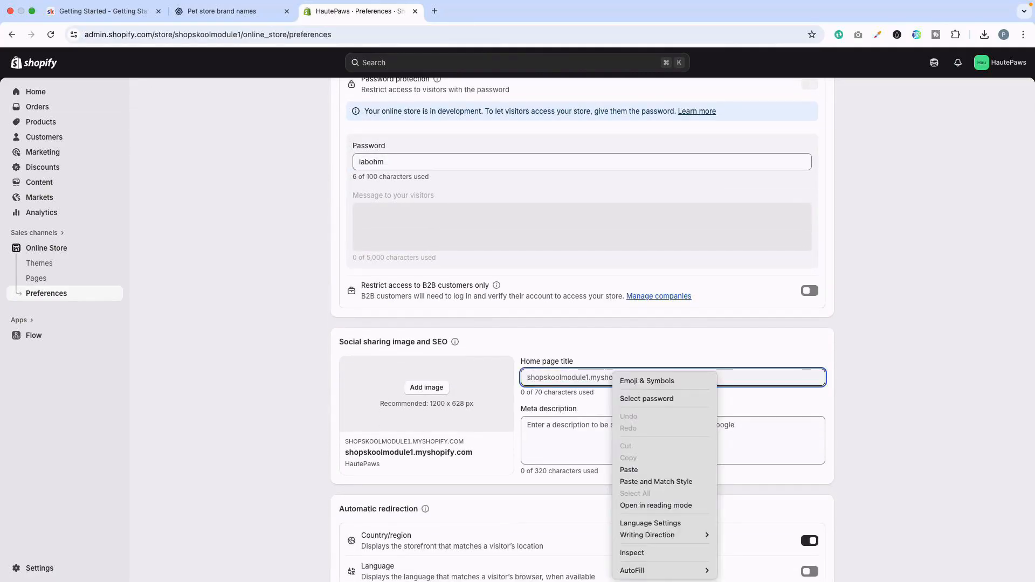
{"action": "left_click", "coordinate": [629, 469]}
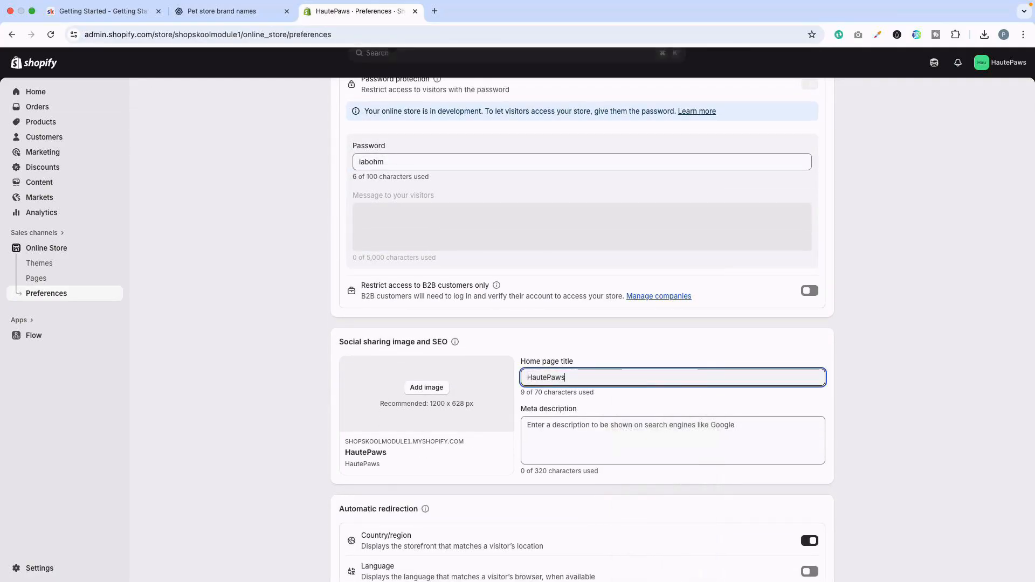
{"action": "key", "text": "super+s"}
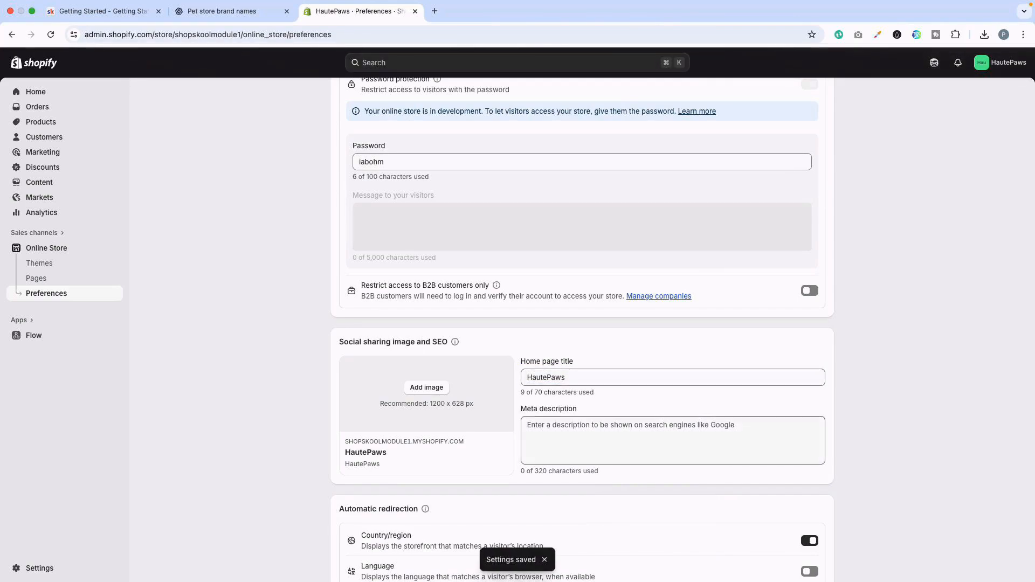
Switch to ChatGPT and send the prompt "i selected HautePaws as my brand name write meta description for shopify".
{"action": "left_click", "coordinate": [672, 440]}
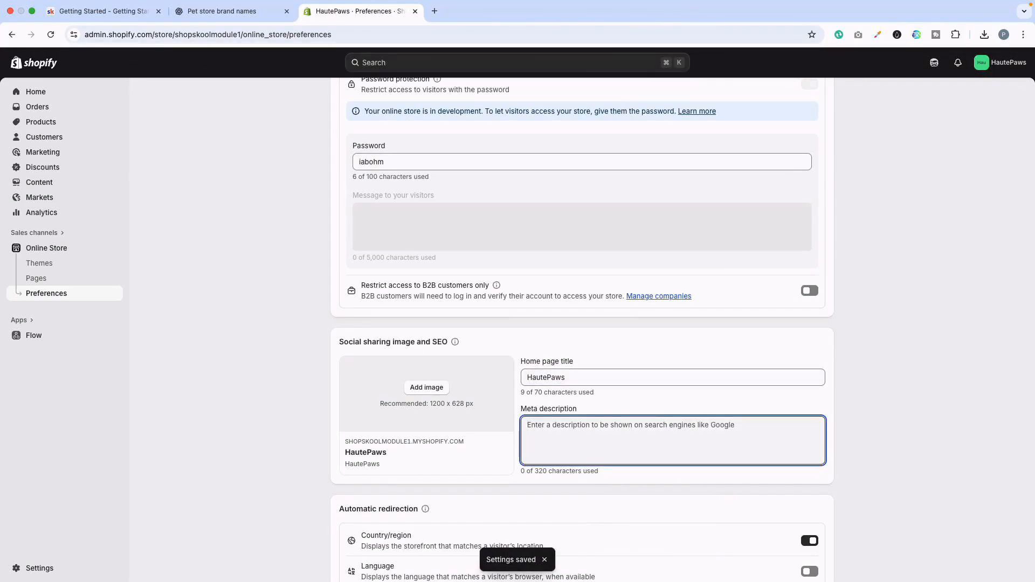
{"action": "left_click", "coordinate": [232, 11]}
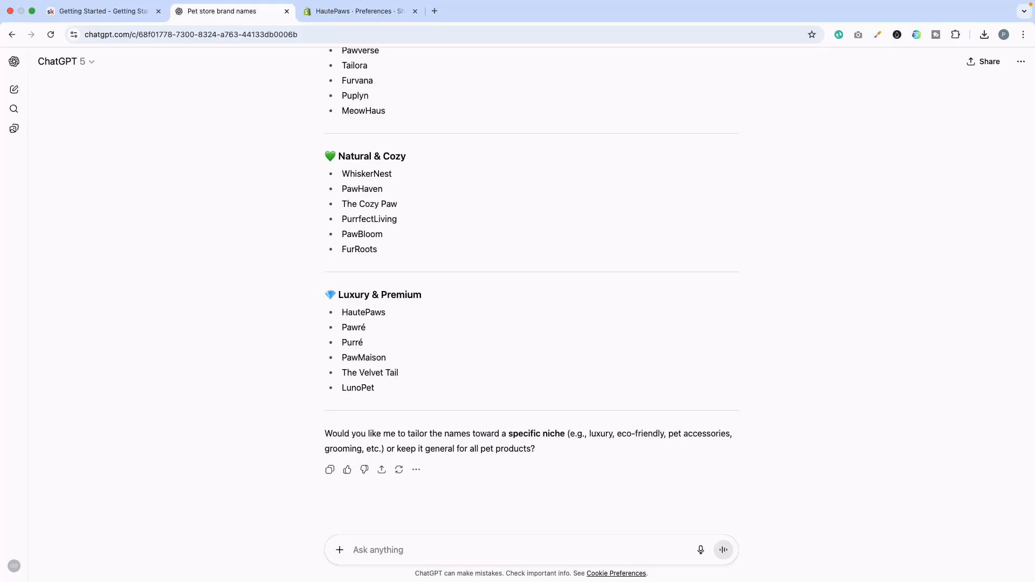
{"action": "type", "text": "i sele"}
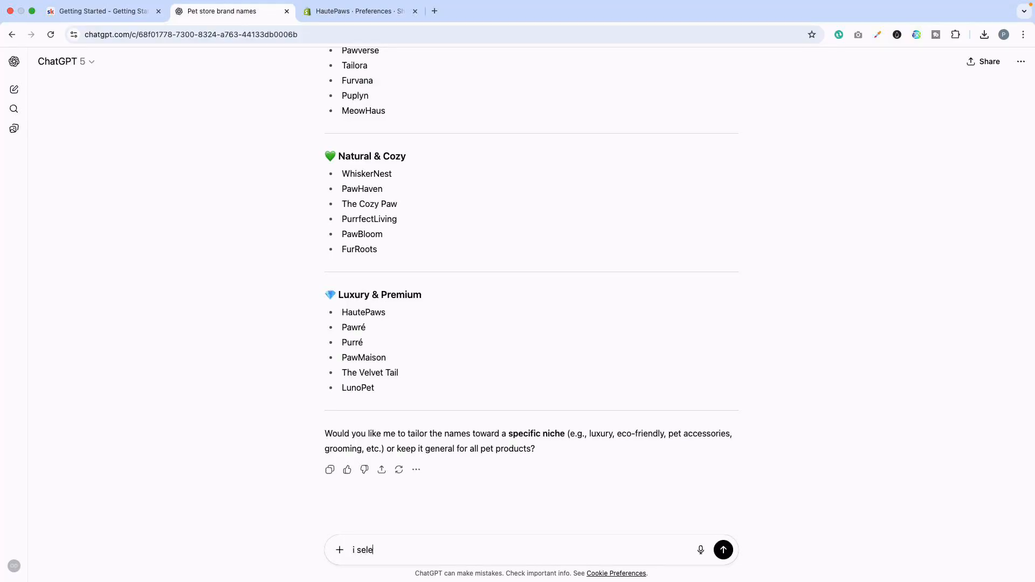
{"action": "type", "text": "cted HautePaws as my brand name write meta description for shopify"}
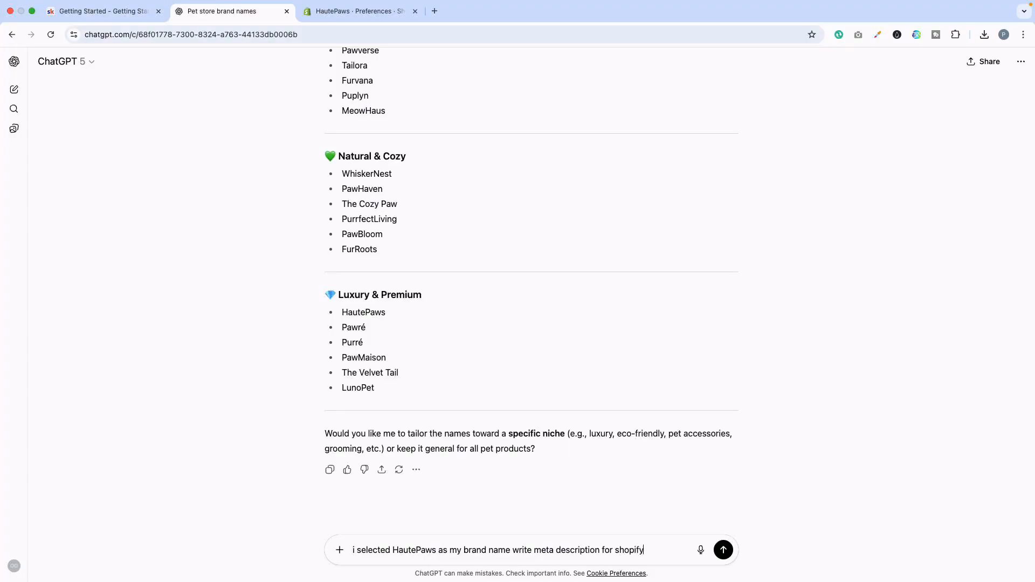
{"action": "key", "text": "Return"}
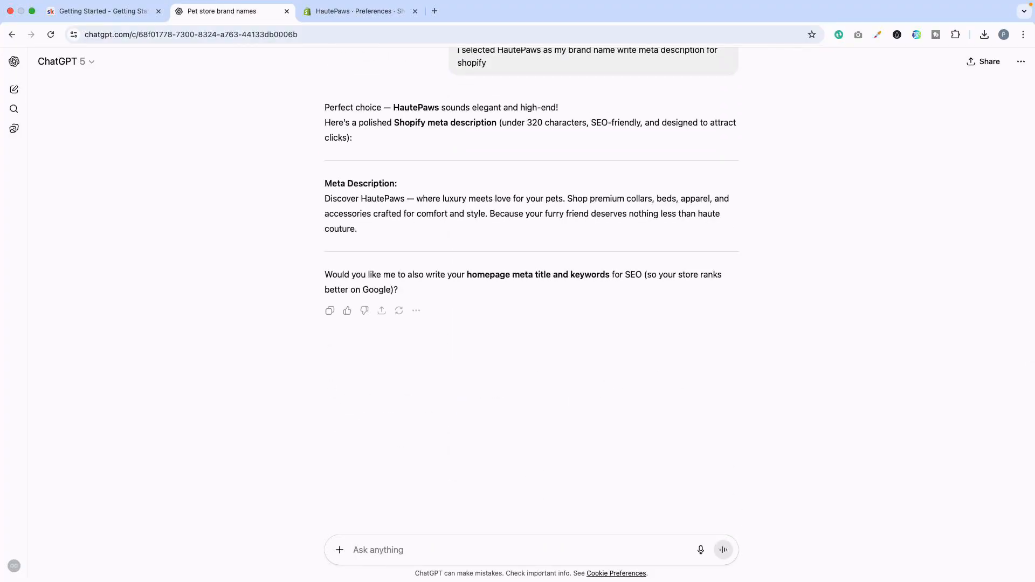
Copy the generated meta description from ChatGPT into the meta description in the Shopify online store preferences and save it.
{"action": "left_click_drag", "start_coordinate": [324, 198], "coordinate": [356, 229]}
{"action": "key", "text": "super+c"}
{"action": "right_click", "coordinate": [365, 205]}
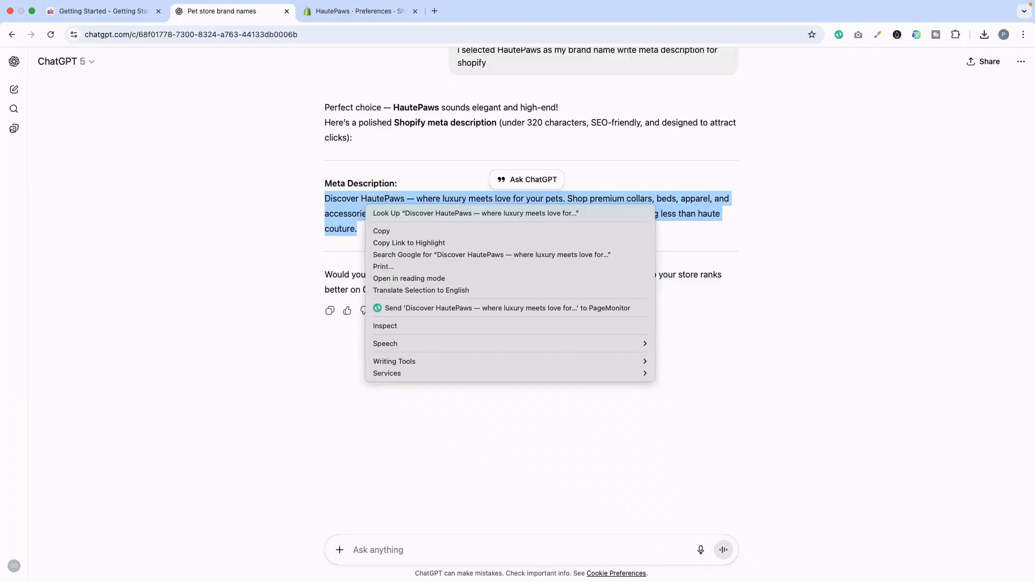
{"action": "left_click", "coordinate": [381, 231]}
{"action": "left_click", "coordinate": [358, 11]}
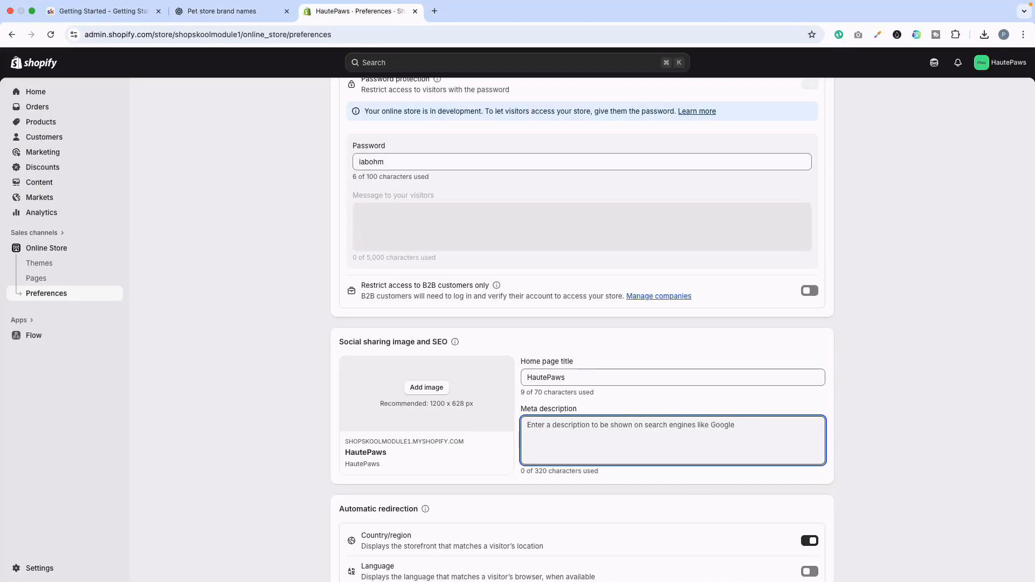
{"action": "right_click", "coordinate": [590, 431]}
{"action": "left_click", "coordinate": [603, 467]}
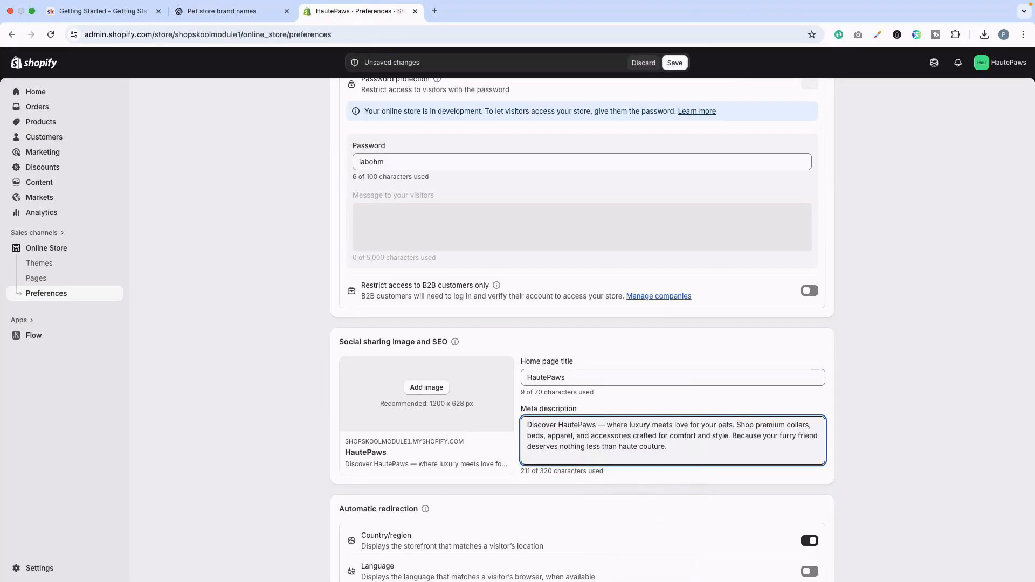
{"action": "left_click", "coordinate": [674, 62]}
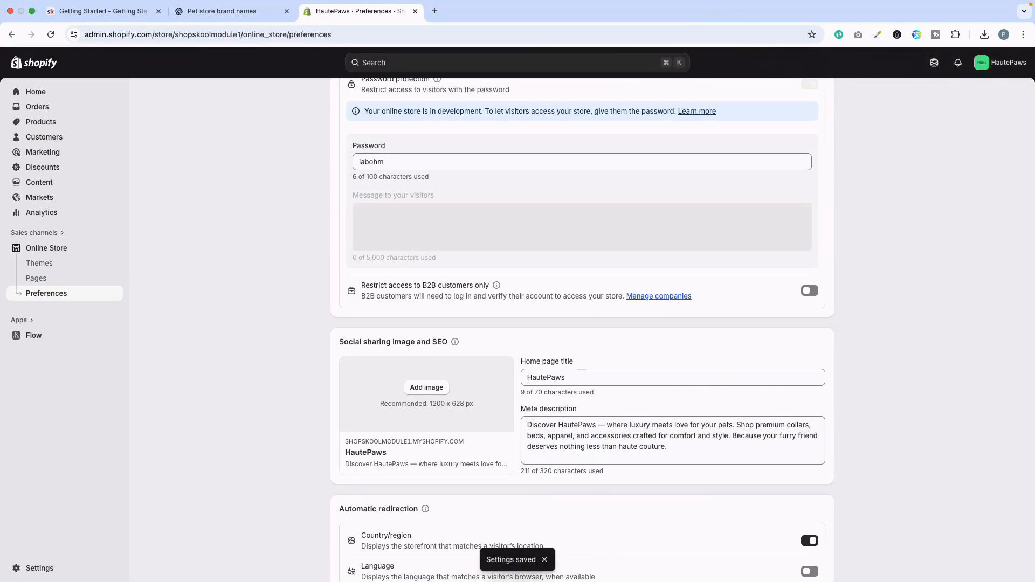
Open the online store's themes page.
{"action": "scroll", "coordinate": [467, 264], "scroll_direction": "up", "scroll_amount": 2}
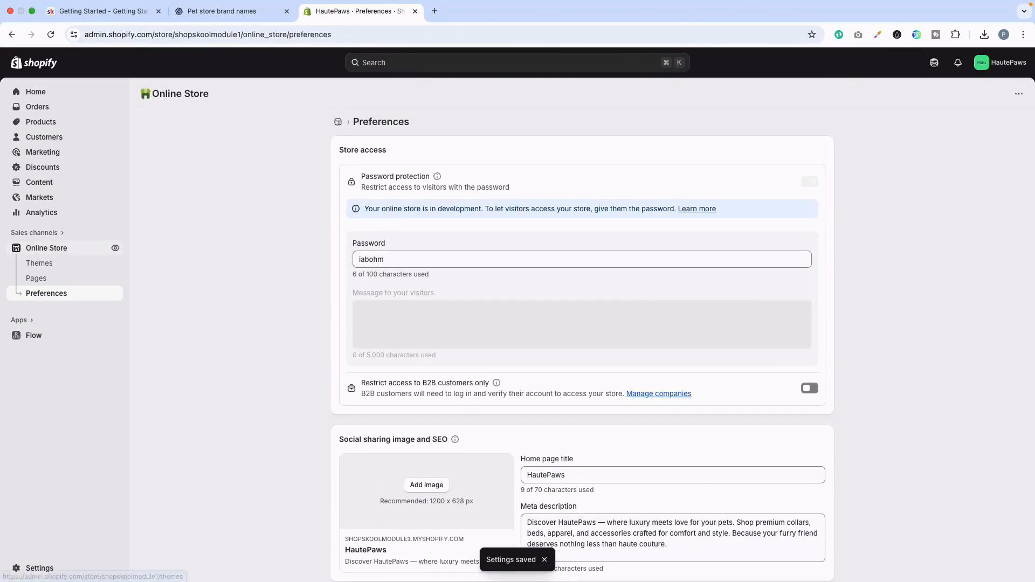
{"action": "left_click", "coordinate": [39, 263]}
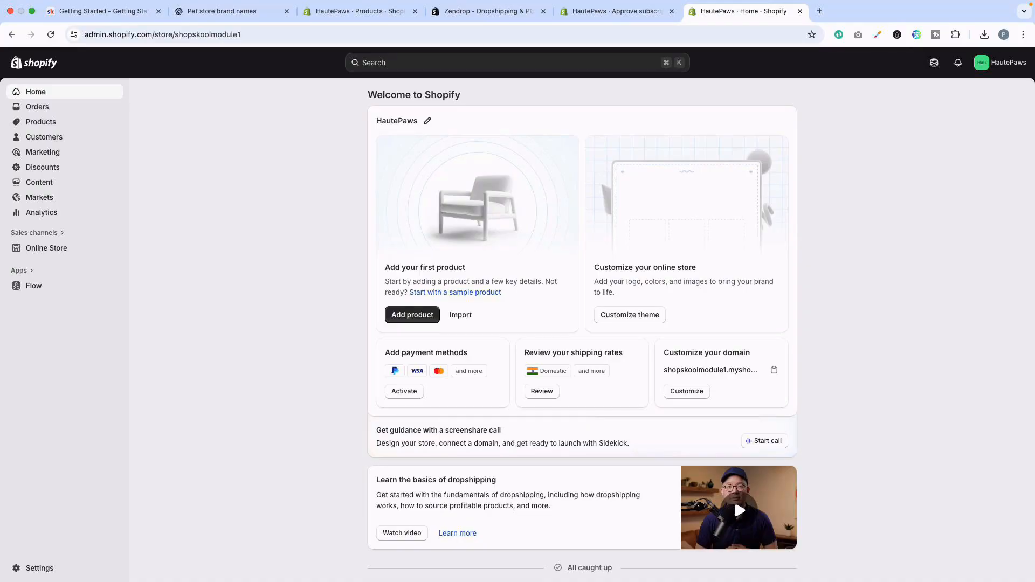
Open the installed CJdropshipping app and authorize the store with the previously logged-in CJ account.
{"action": "left_click", "coordinate": [22, 271]}
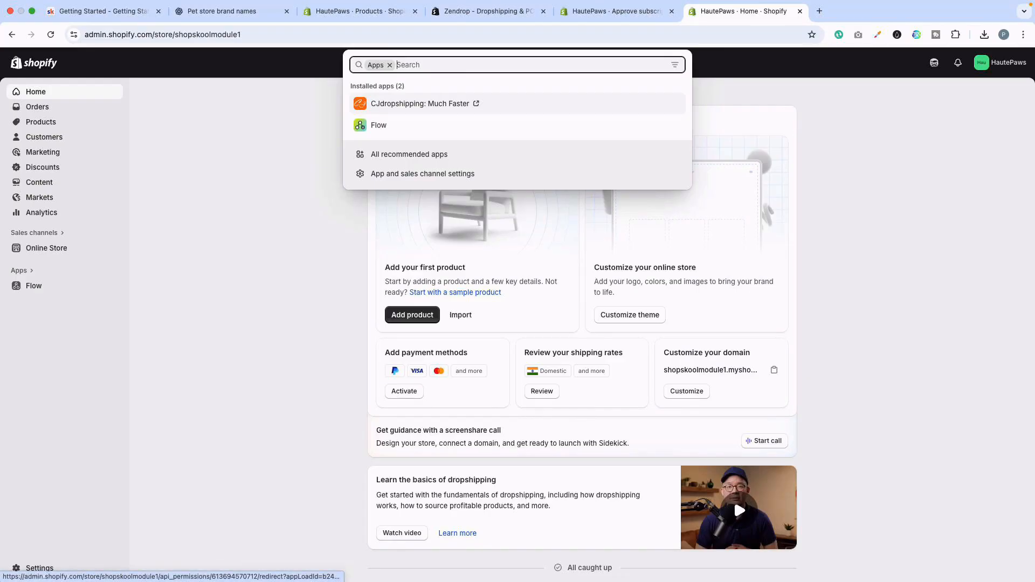
{"action": "key", "text": "Return"}
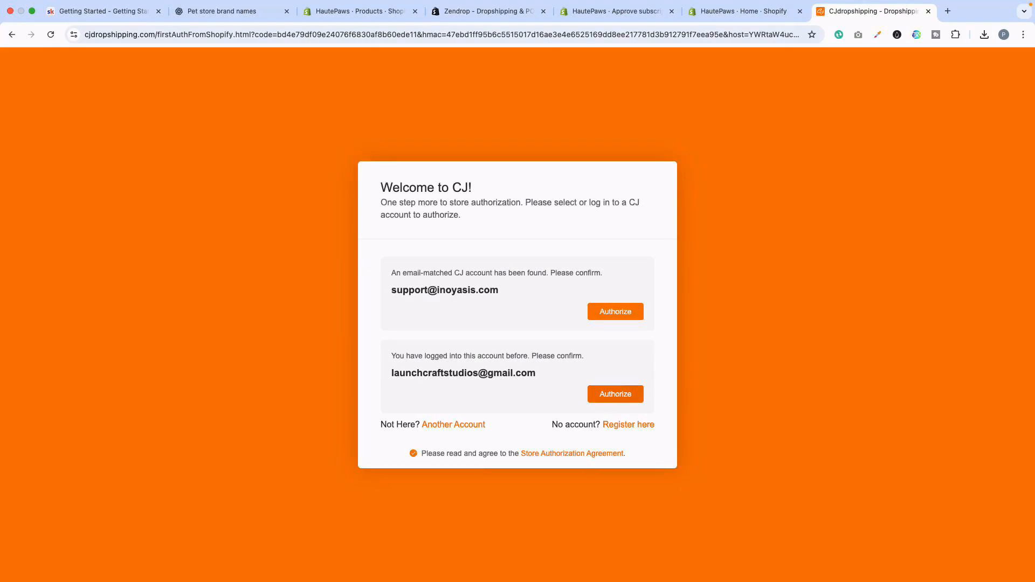
{"action": "left_click", "coordinate": [615, 394]}
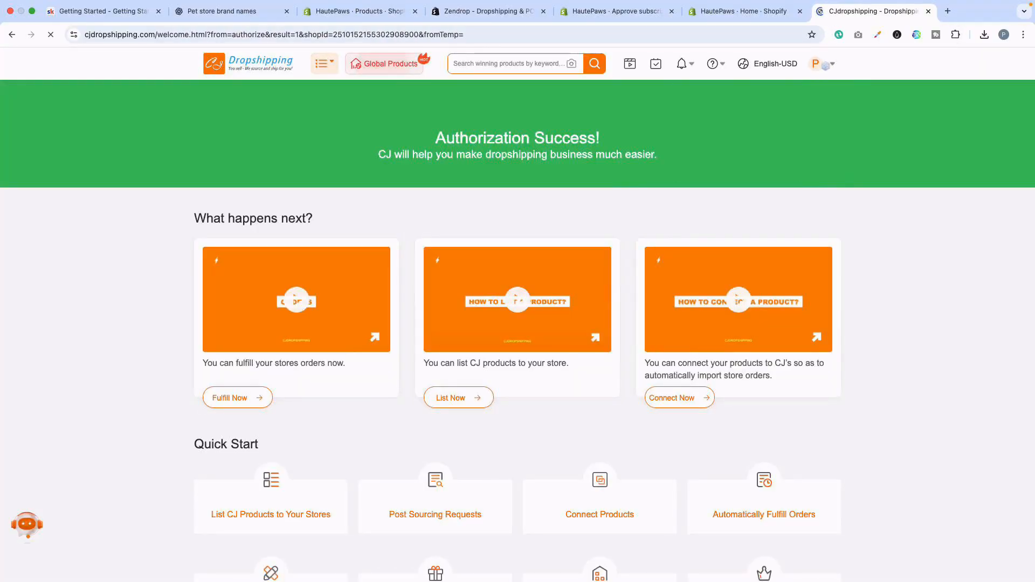
Return to the Shopify admin, open the product list, and close the Zendrop, duplicate products, and subscription approval pages.
{"action": "left_click", "coordinate": [742, 11]}
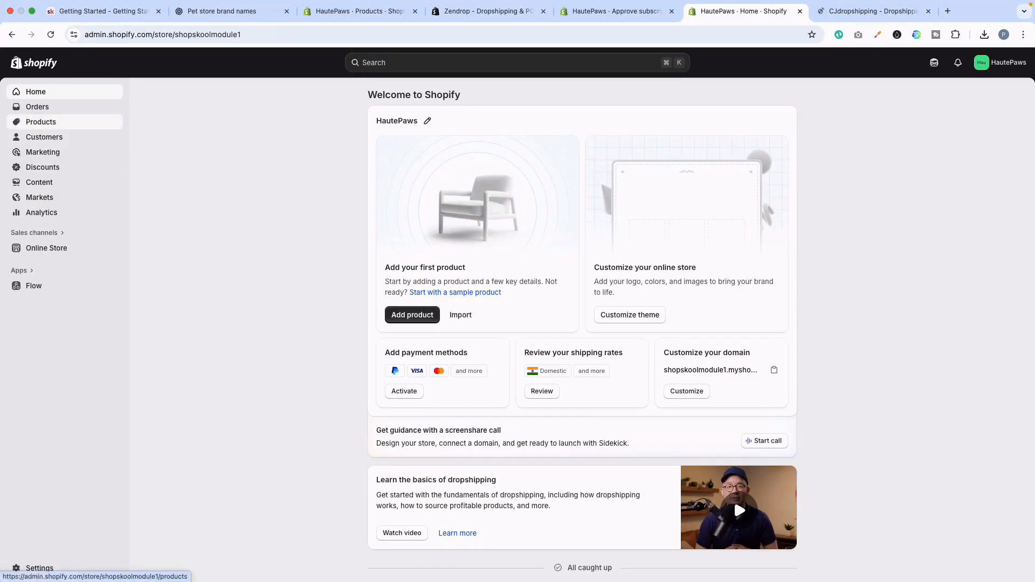
{"action": "left_click", "coordinate": [41, 121]}
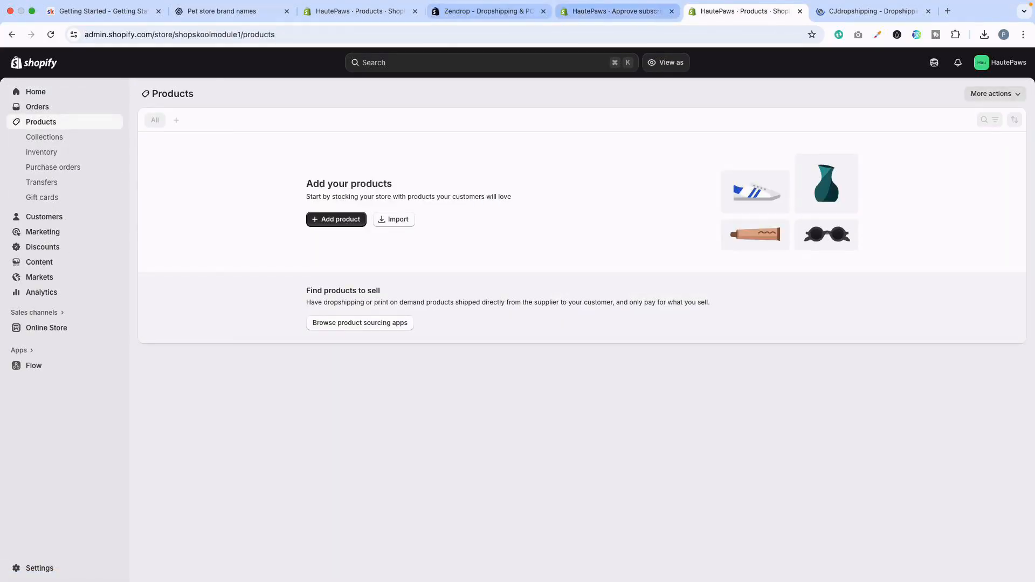
{"action": "left_click", "coordinate": [542, 12]}
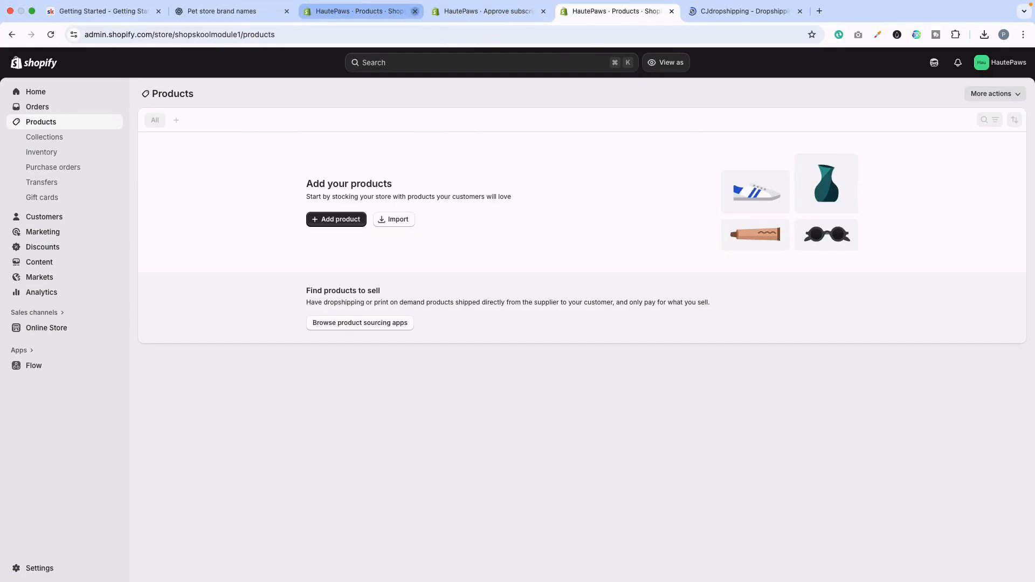
{"action": "left_click", "coordinate": [414, 11]}
{"action": "left_click", "coordinate": [415, 11]}
Switch to ChatGPT and send the prompt "suggest me with 3 product categories i can use on my store".
{"action": "left_click", "coordinate": [231, 11]}
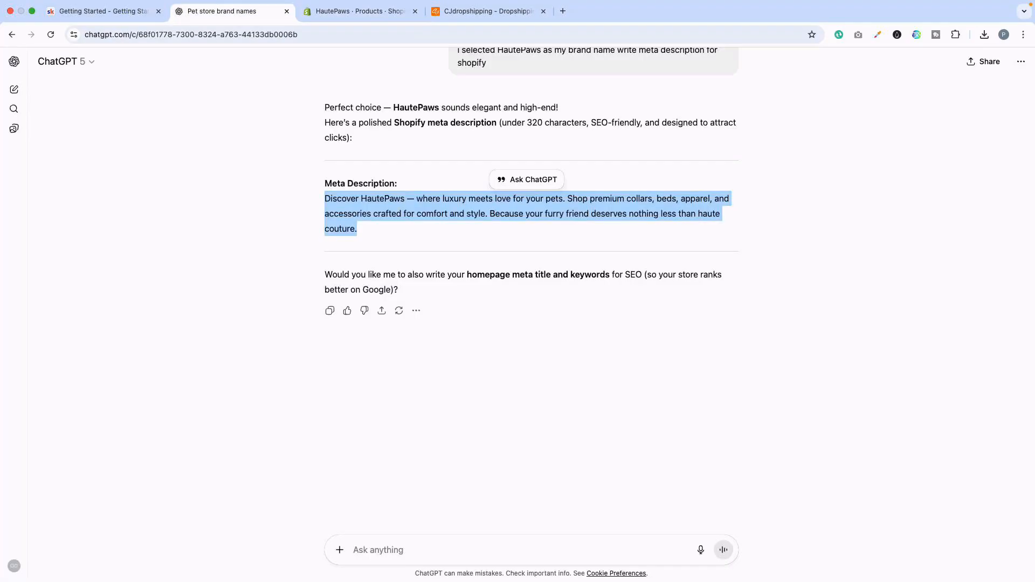
{"action": "left_click", "coordinate": [378, 549]}
{"action": "type", "text": "s"}
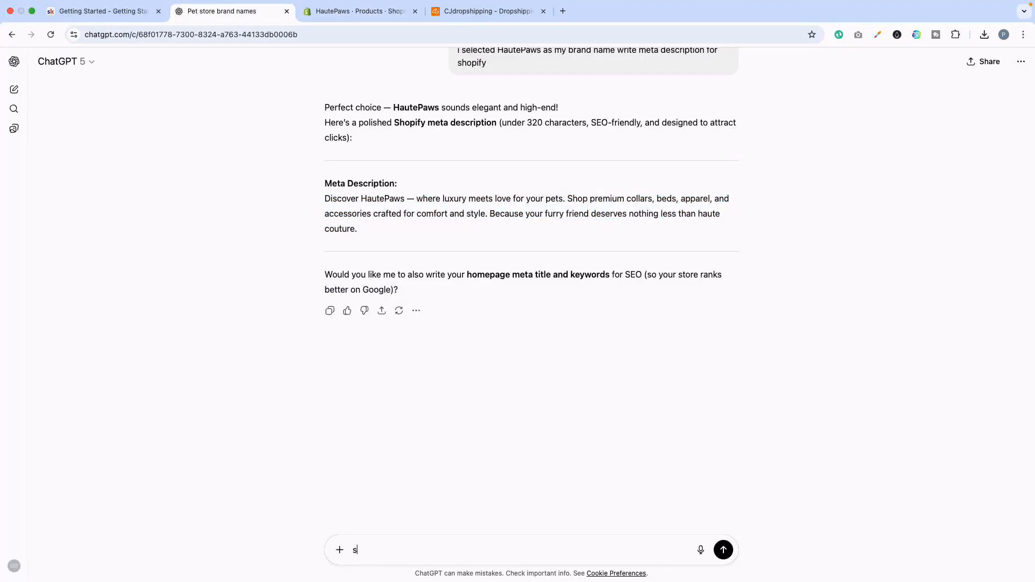
{"action": "type", "text": "uggest me with 3 product categorie"}
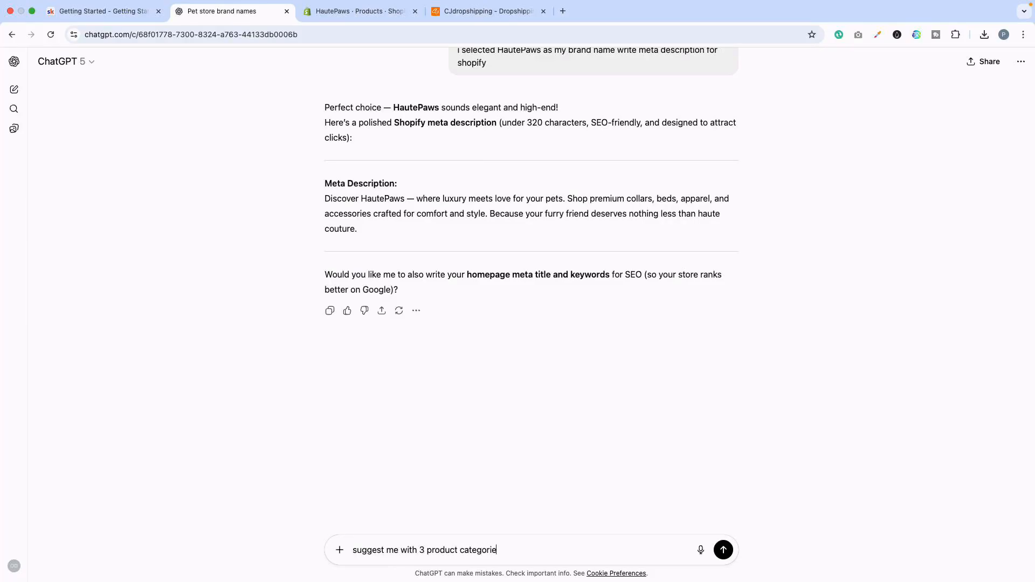
{"action": "type", "text": "s i can use on my store"}
{"action": "key", "text": "Return"}
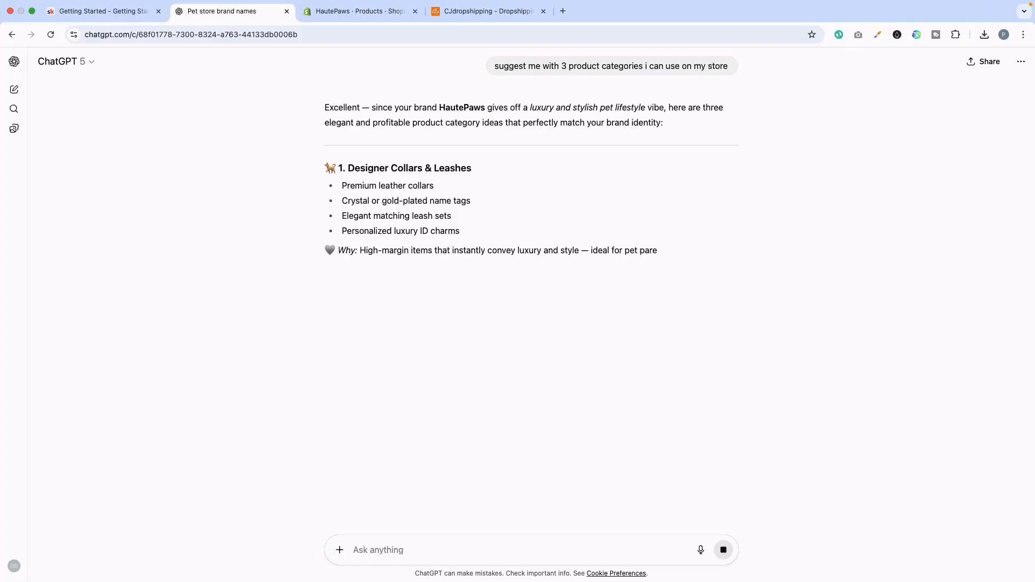
Review the three suggested product categories and copy "Collars & Leashes" from the first category heading.
{"action": "left_click_drag", "start_coordinate": [348, 167], "coordinate": [472, 169]}
{"action": "scroll", "coordinate": [530, 513], "scroll_direction": "down", "scroll_amount": 2}
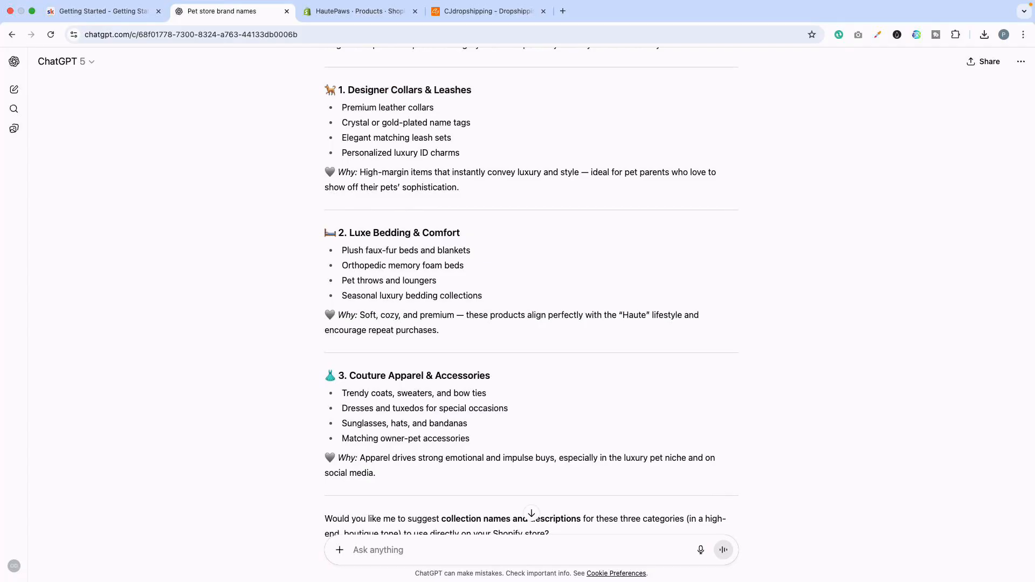
{"action": "left_click_drag", "start_coordinate": [362, 376], "coordinate": [490, 375]}
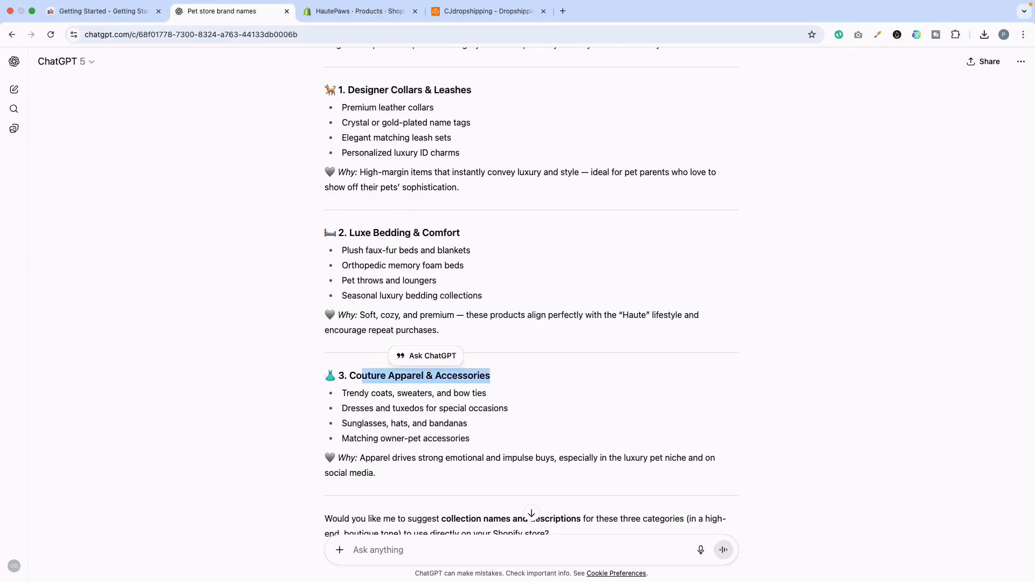
{"action": "scroll", "coordinate": [531, 296], "scroll_direction": "up", "scroll_amount": 3}
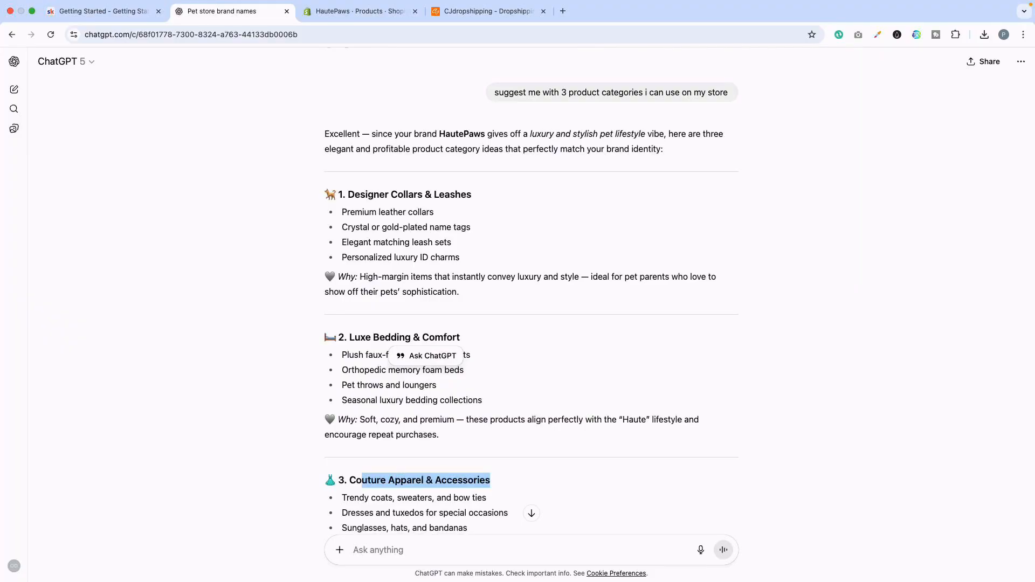
{"action": "left_click_drag", "start_coordinate": [348, 194], "coordinate": [471, 194]}
{"action": "left_click", "coordinate": [392, 194]}
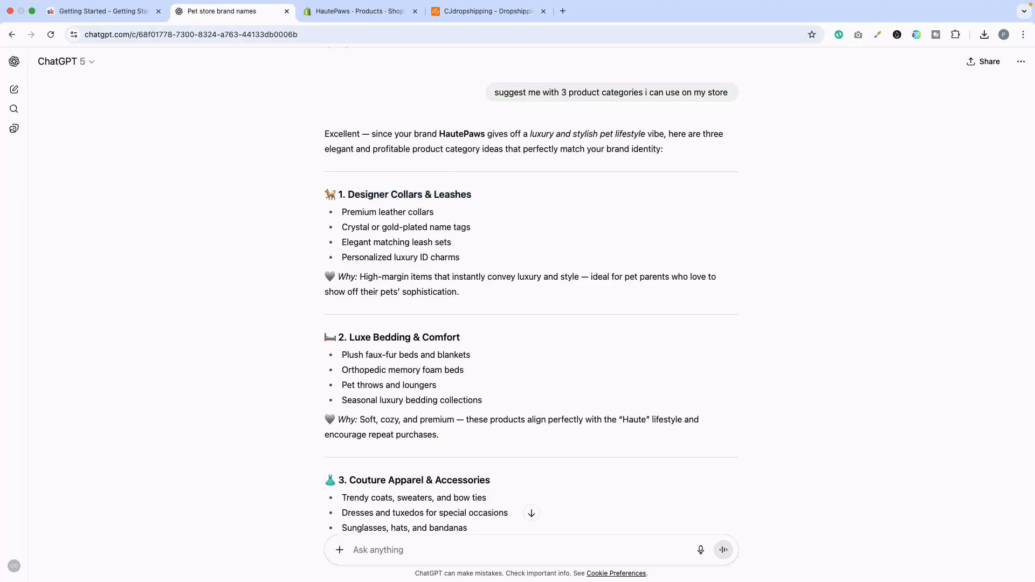
{"action": "left_click_drag", "start_coordinate": [390, 194], "coordinate": [471, 195]}
{"action": "right_click", "coordinate": [455, 194]}
{"action": "left_click", "coordinate": [474, 217]}
{"action": "left_click", "coordinate": [481, 218]}
{"action": "left_click_drag", "start_coordinate": [391, 194], "coordinate": [471, 194]}
{"action": "right_click", "coordinate": [441, 188]}
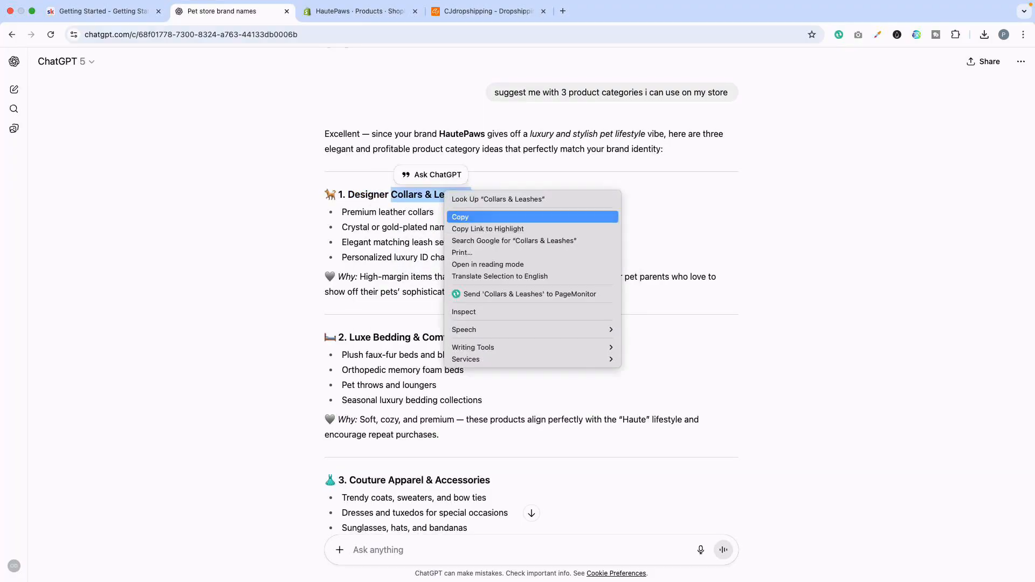
{"action": "left_click", "coordinate": [474, 215]}
Switch to the Shopify admin, open the product collections, and delete the default "Home page" collection.
{"action": "key", "text": "ctrl+Tab"}
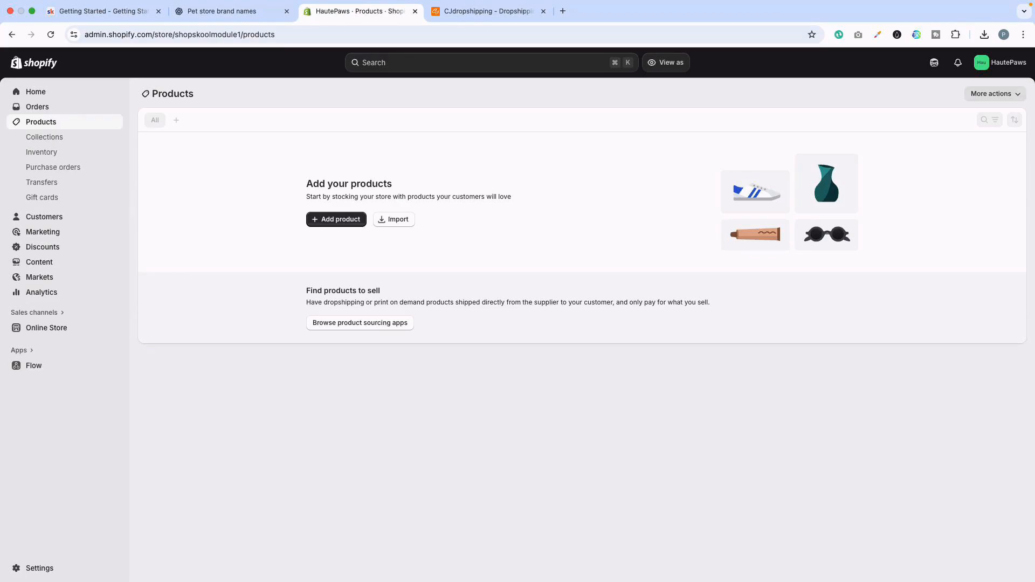
{"action": "left_click", "coordinate": [40, 136]}
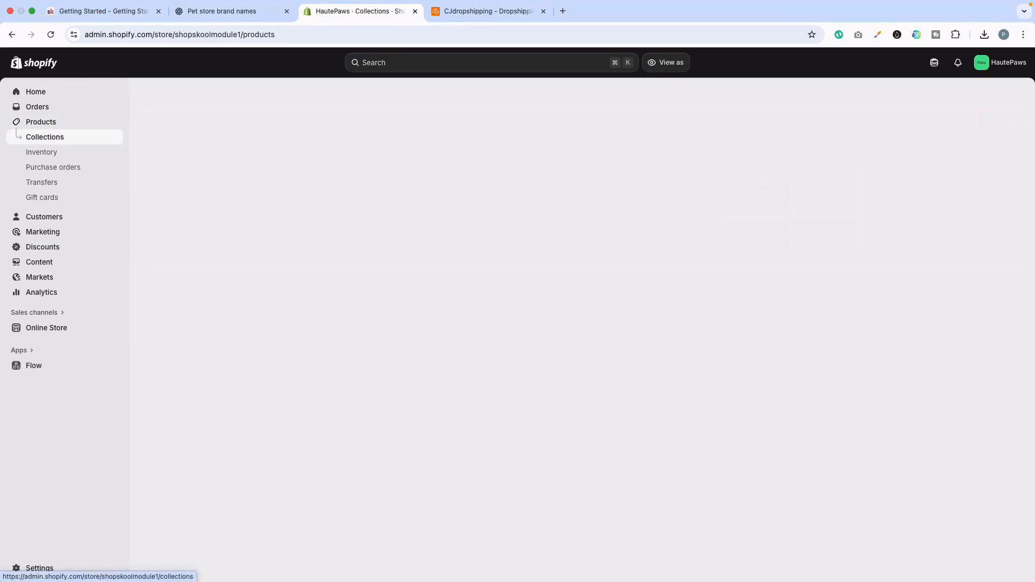
{"action": "left_click", "coordinate": [149, 166]}
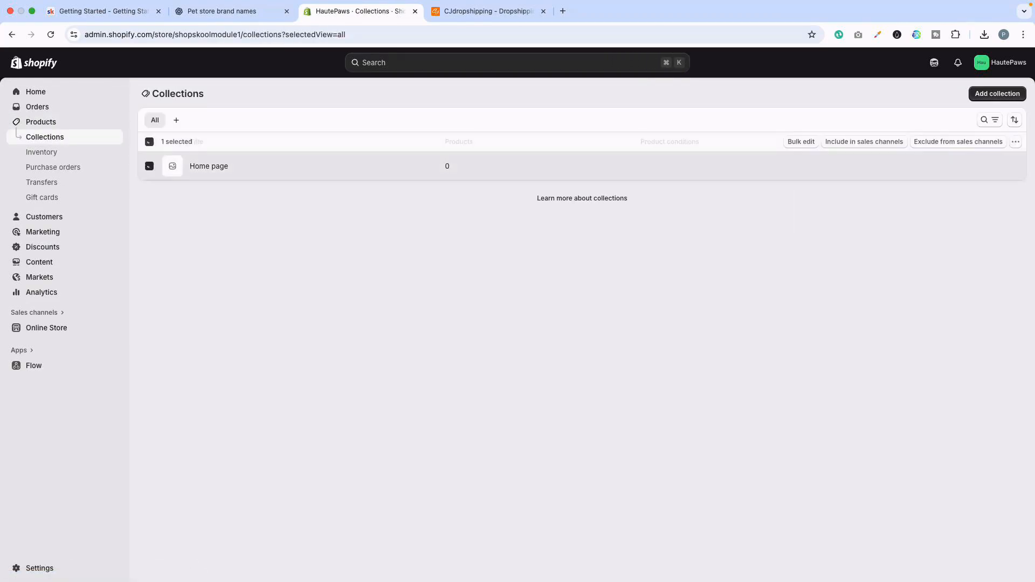
{"action": "left_click", "coordinate": [1015, 141]}
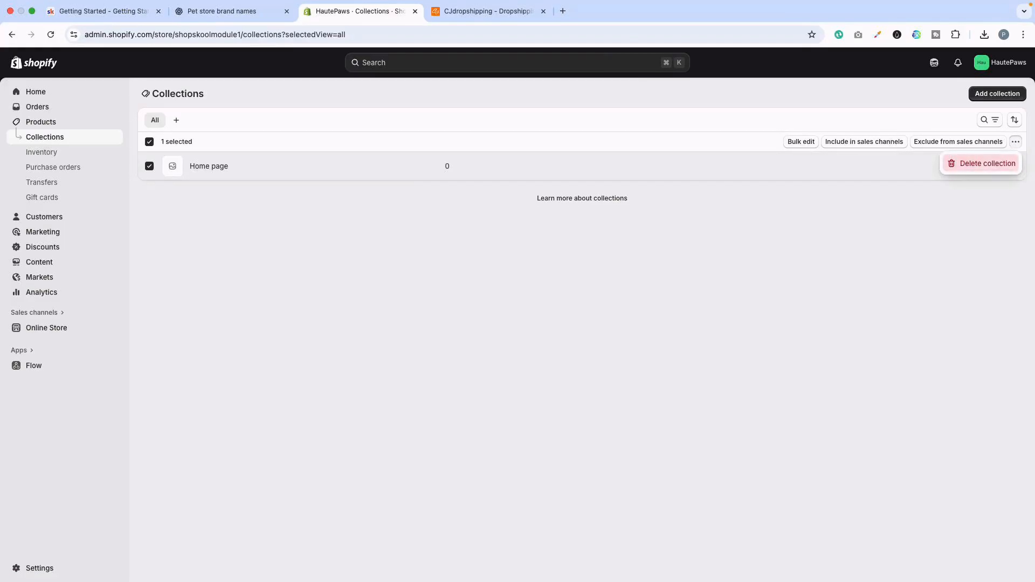
{"action": "left_click", "coordinate": [986, 163]}
{"action": "left_click", "coordinate": [658, 343]}
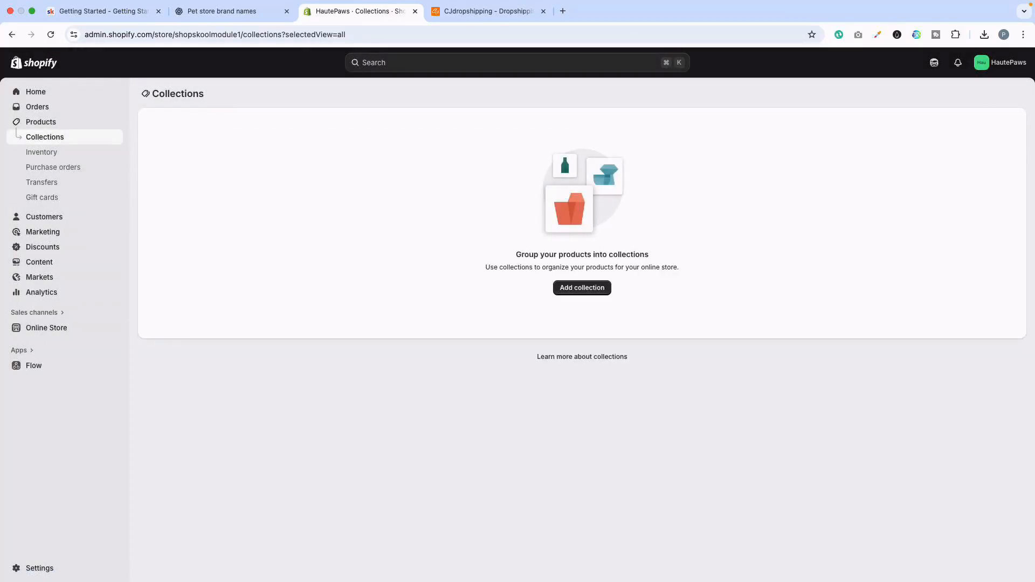
Create and save a manual collection titled "Collars & Leashes".
{"action": "left_click", "coordinate": [582, 287]}
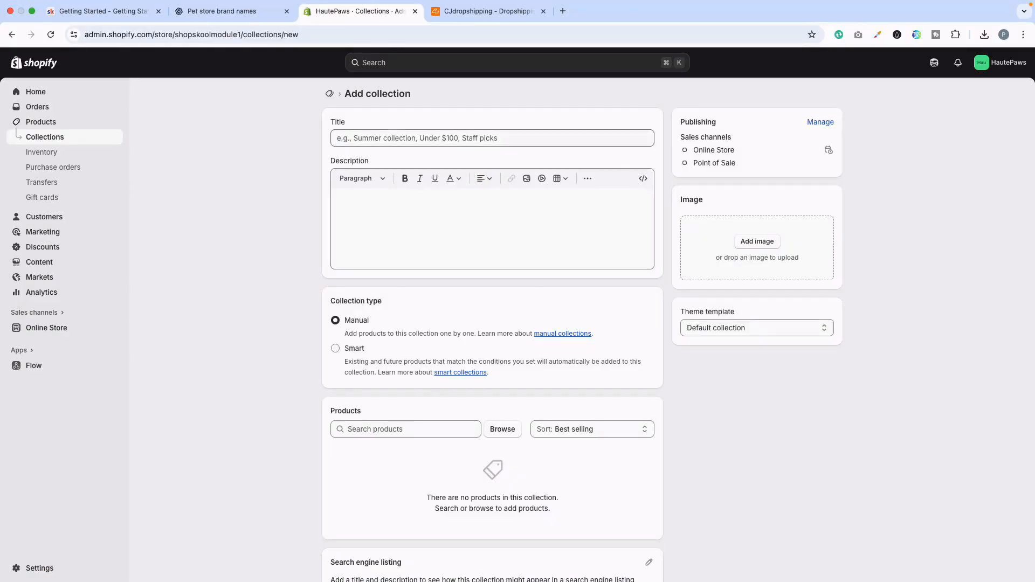
{"action": "right_click", "coordinate": [495, 136]}
{"action": "left_click", "coordinate": [503, 228]}
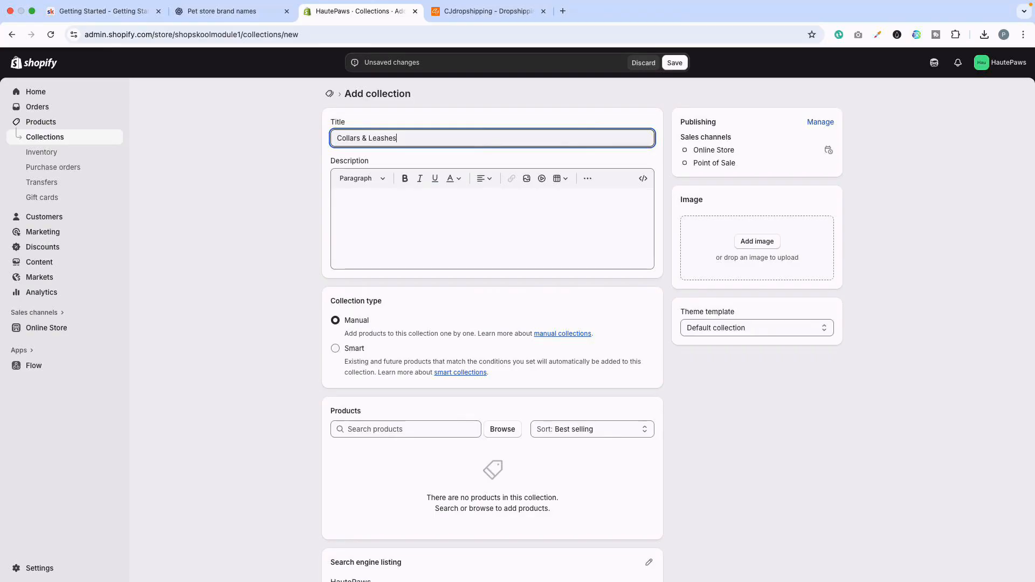
{"action": "left_click", "coordinate": [675, 62]}
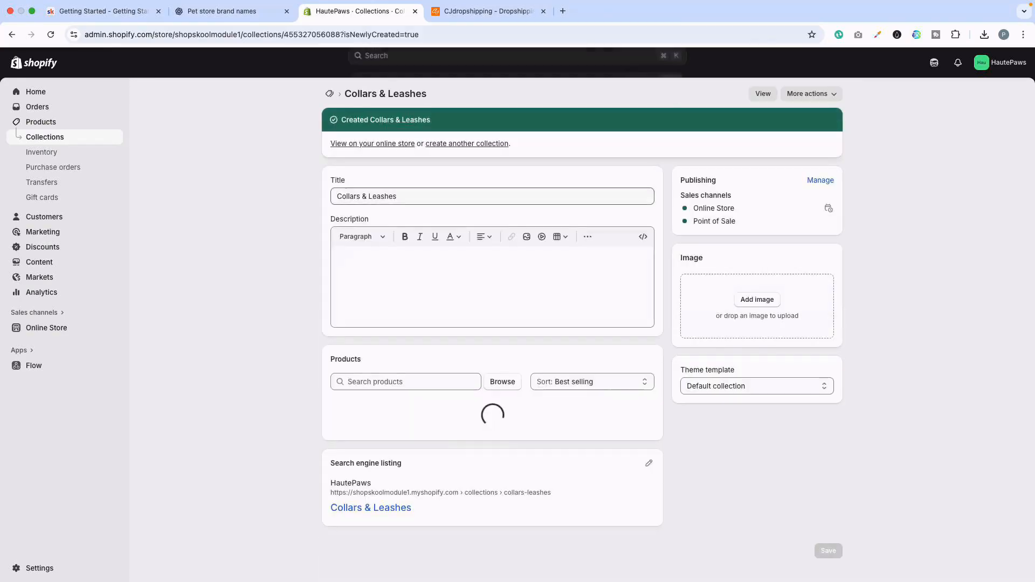
Create and save another collection titled "Bedding & Comfort", copying the title from ChatGPT's second category heading.
{"action": "left_click", "coordinate": [466, 144]}
{"action": "left_click", "coordinate": [232, 11]}
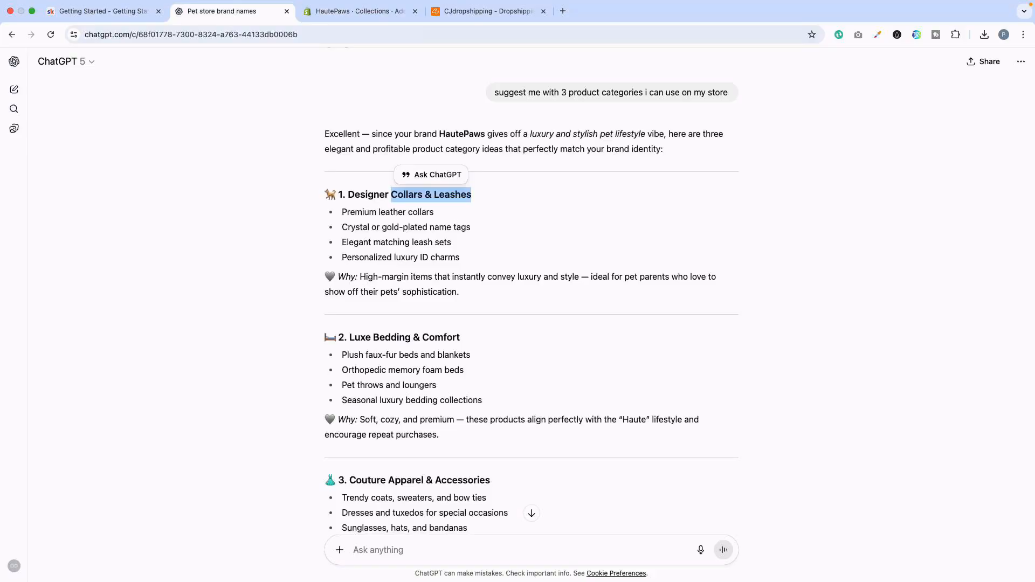
{"action": "scroll", "coordinate": [531, 291], "scroll_direction": "down", "scroll_amount": 2}
{"action": "left_click_drag", "start_coordinate": [373, 257], "coordinate": [459, 257]}
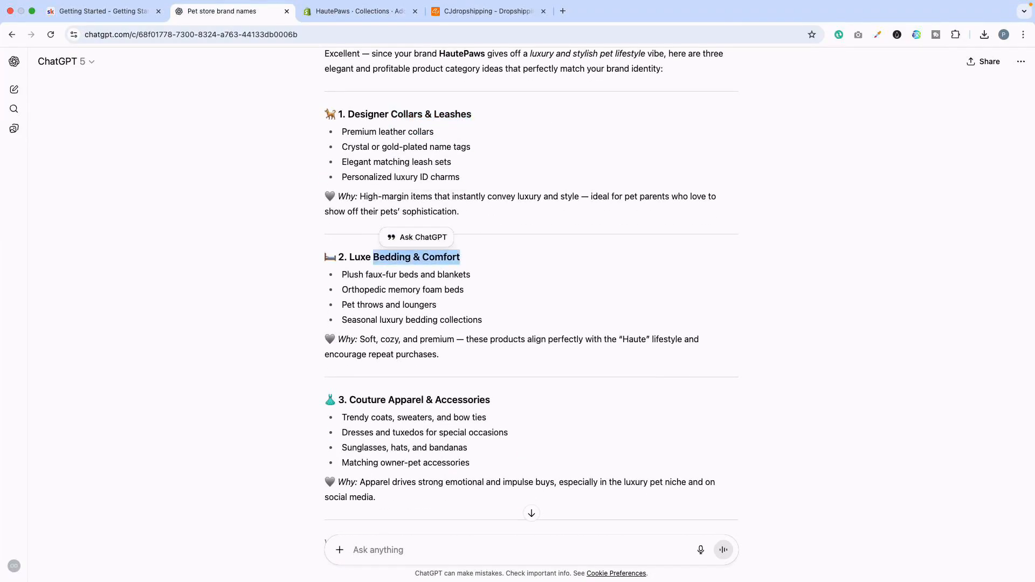
{"action": "right_click", "coordinate": [439, 253]}
{"action": "left_click", "coordinate": [453, 278]}
{"action": "left_click", "coordinate": [356, 12]}
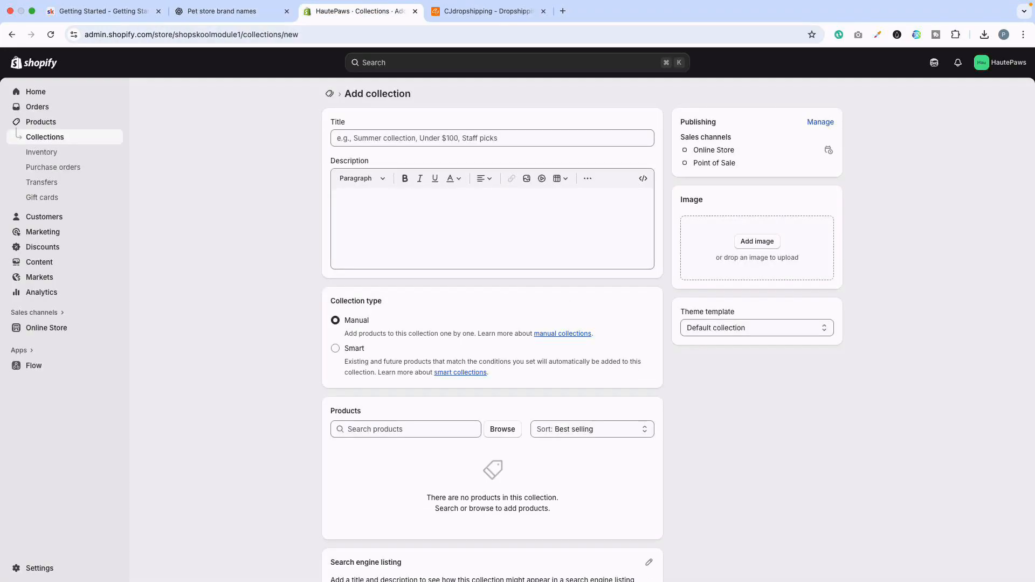
{"action": "right_click", "coordinate": [461, 138]}
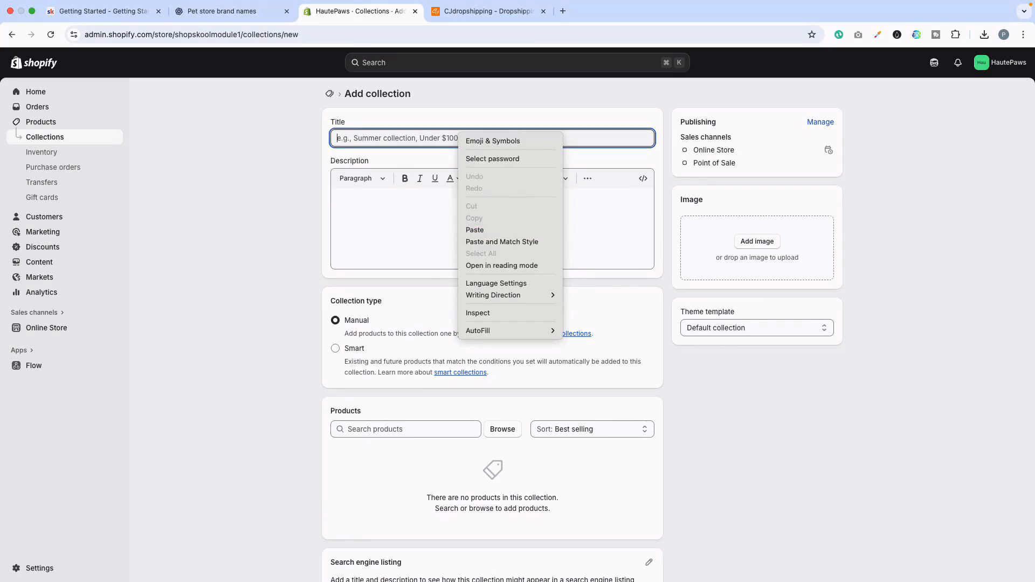
{"action": "left_click", "coordinate": [485, 230]}
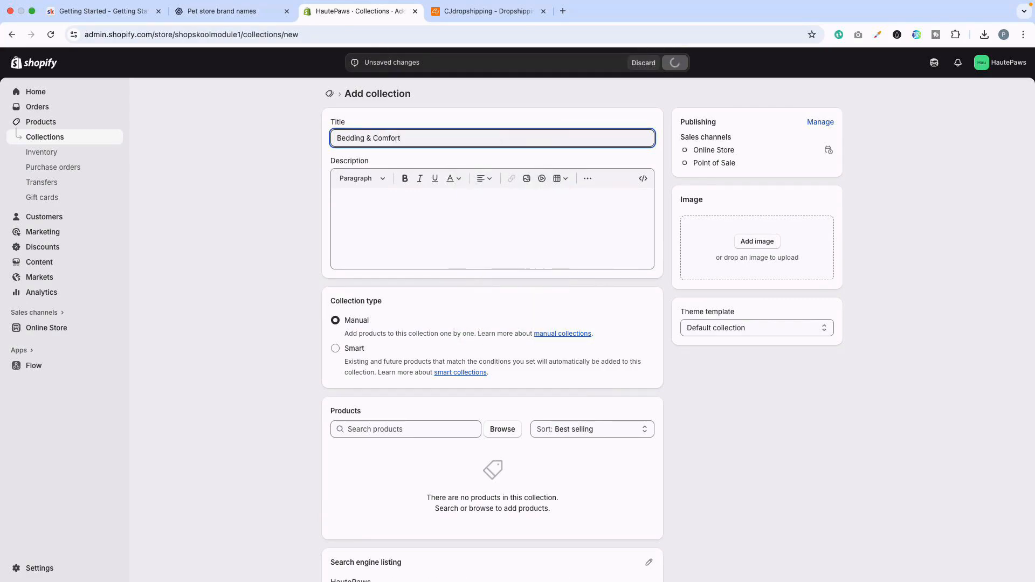
{"action": "left_click", "coordinate": [232, 12]}
{"action": "scroll", "coordinate": [531, 291], "scroll_direction": "down", "scroll_amount": 2}
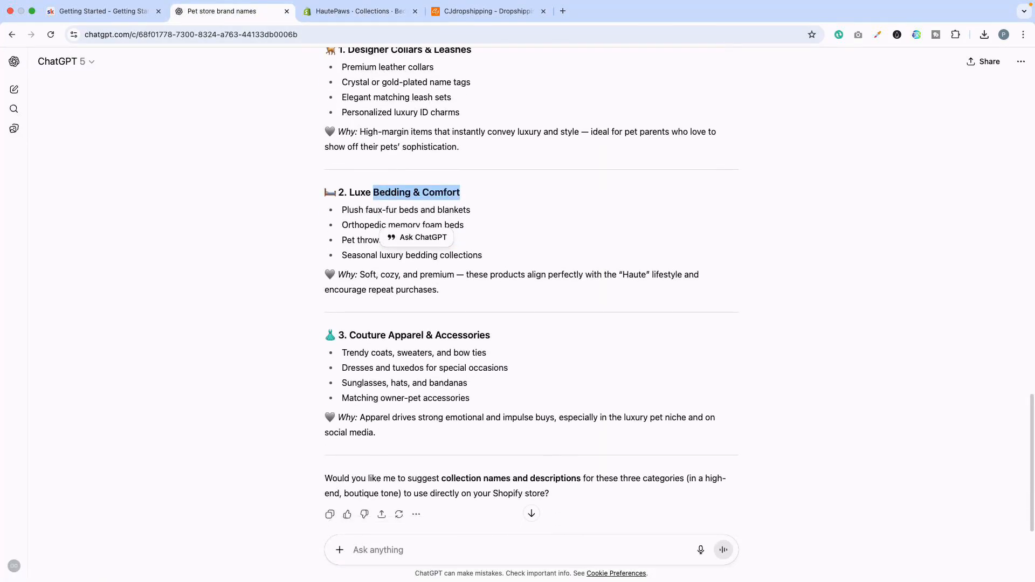
{"action": "left_click_drag", "start_coordinate": [388, 335], "coordinate": [490, 335]}
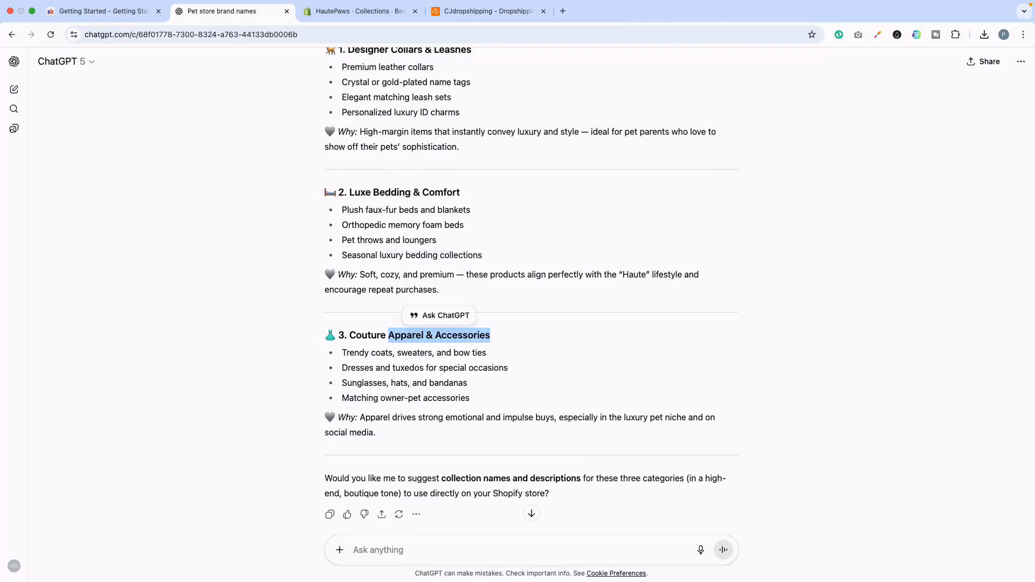
{"action": "left_click", "coordinate": [360, 11]}
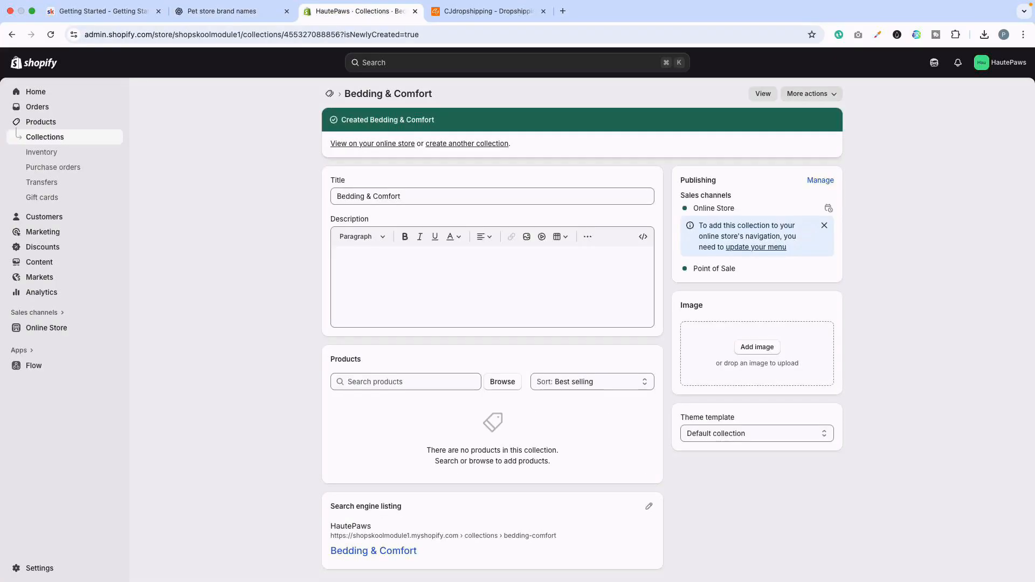
Create and save another collection titled "Pets Toys".
{"action": "left_click", "coordinate": [466, 143]}
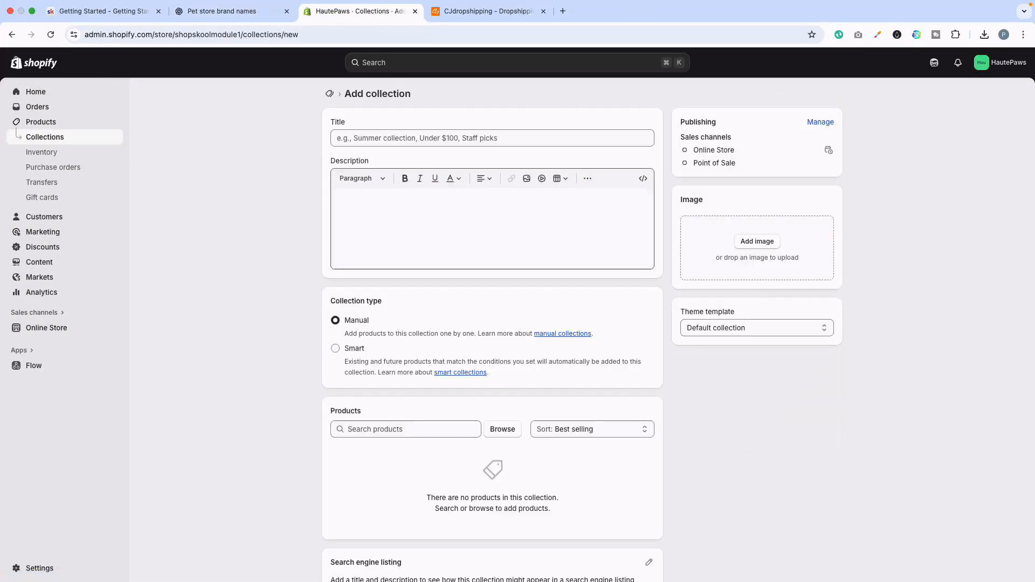
{"action": "left_click", "coordinate": [467, 141]}
{"action": "type", "text": "Pets Toys"}
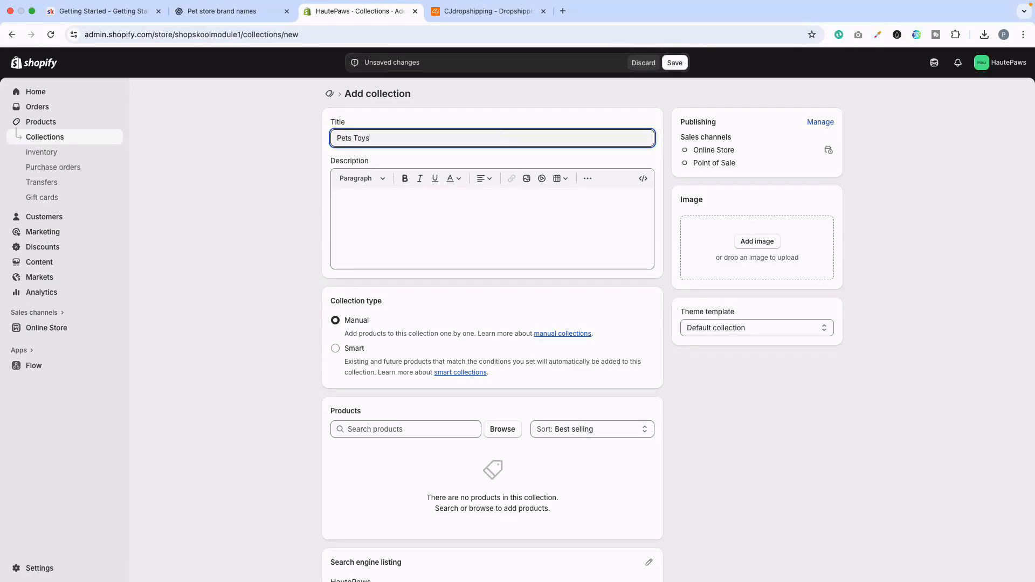
{"action": "key", "text": "Return"}
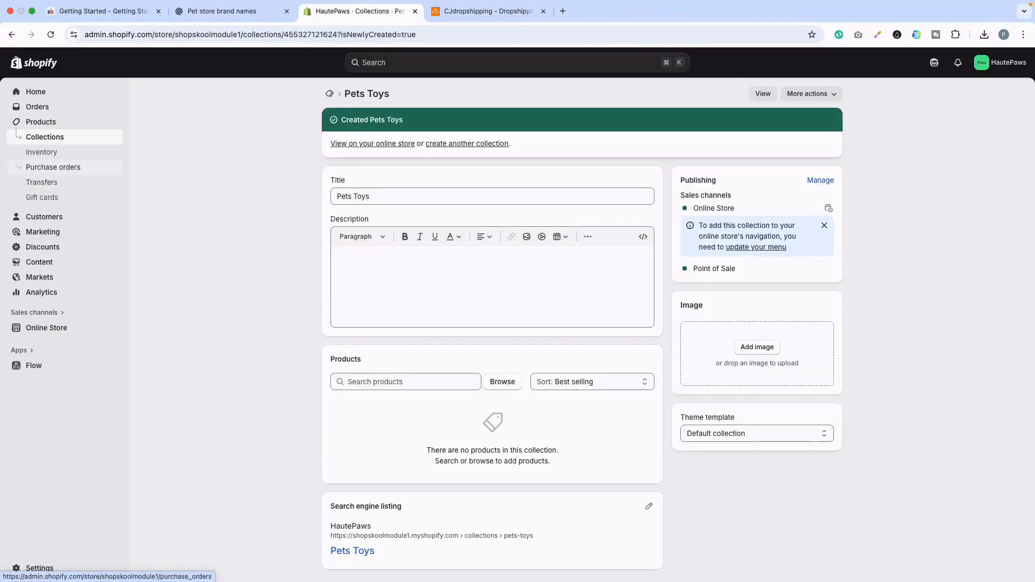
Open the Collars & Leashes collection from the collection list, and switch to the CJdropshipping site.
{"action": "left_click", "coordinate": [45, 137]}
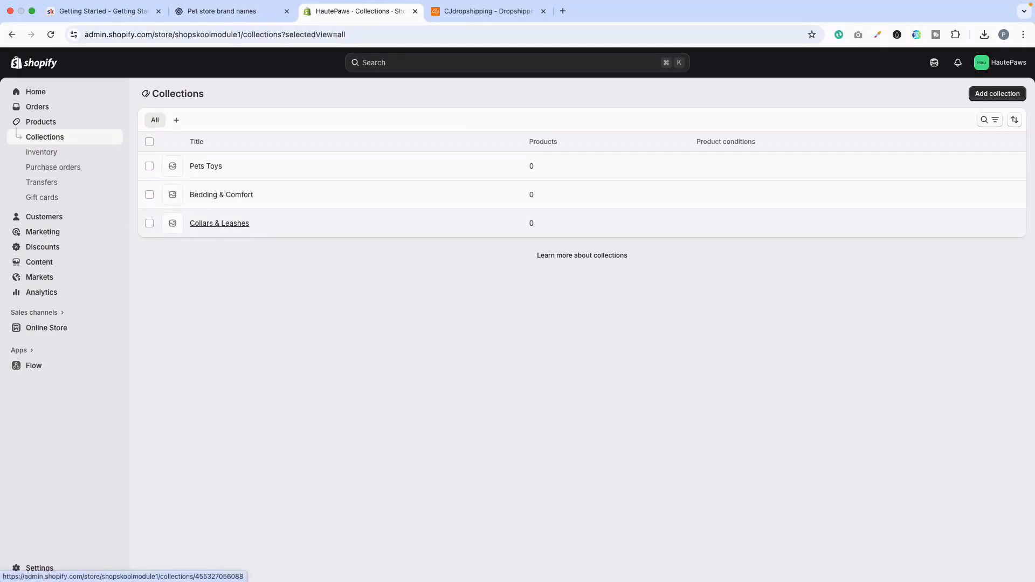
{"action": "left_click", "coordinate": [263, 224]}
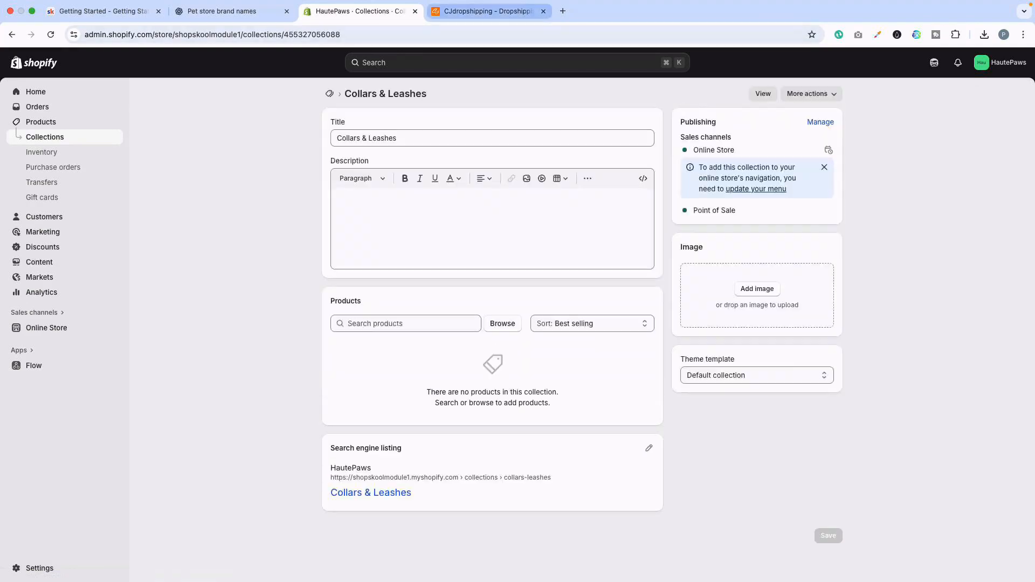
{"action": "key", "text": "ctrl+Tab"}
{"action": "left_click", "coordinate": [764, 219]}
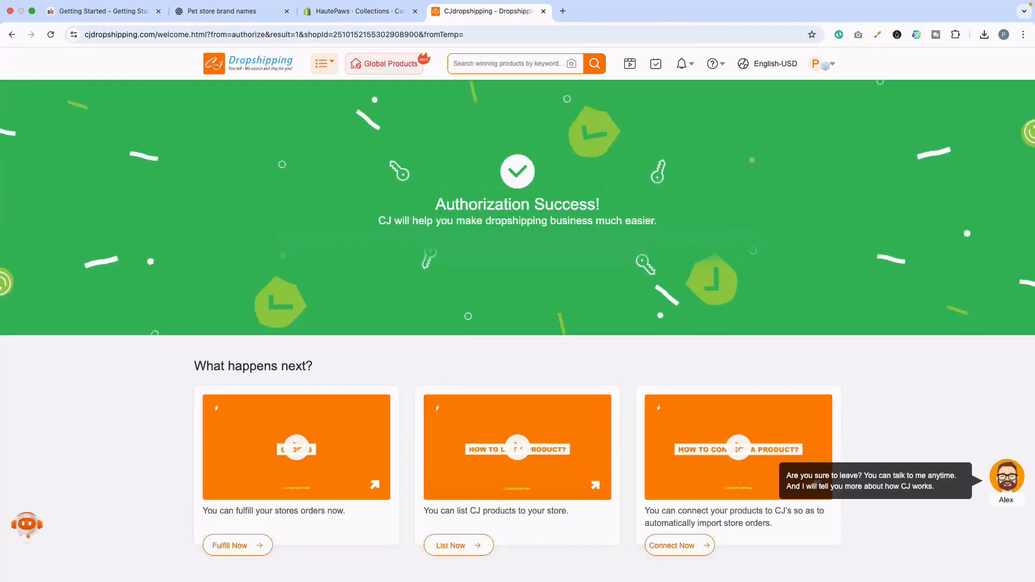
{"action": "left_click", "coordinate": [507, 64]}
{"action": "type", "text": "c"}
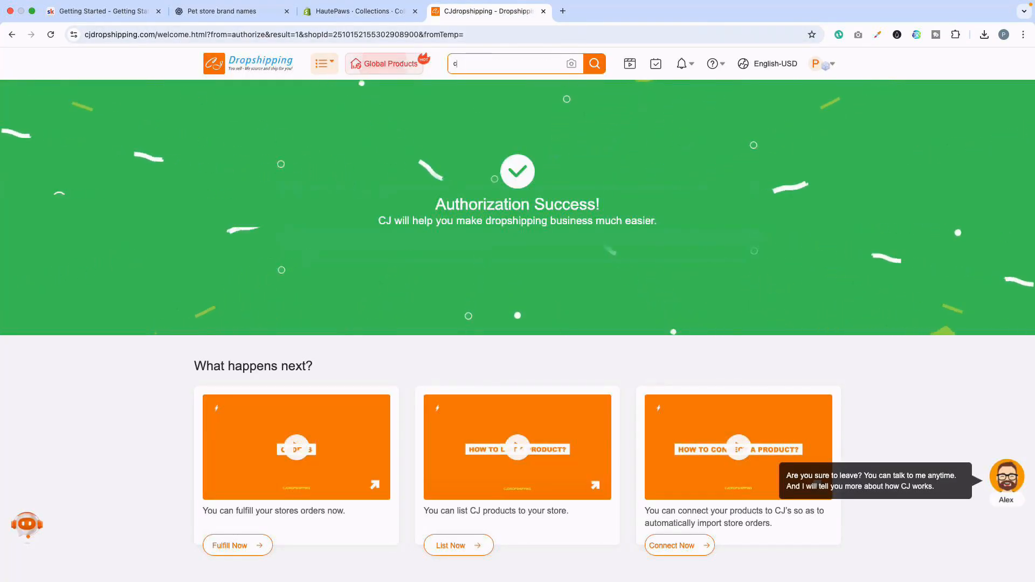
{"action": "type", "text": "ollar"}
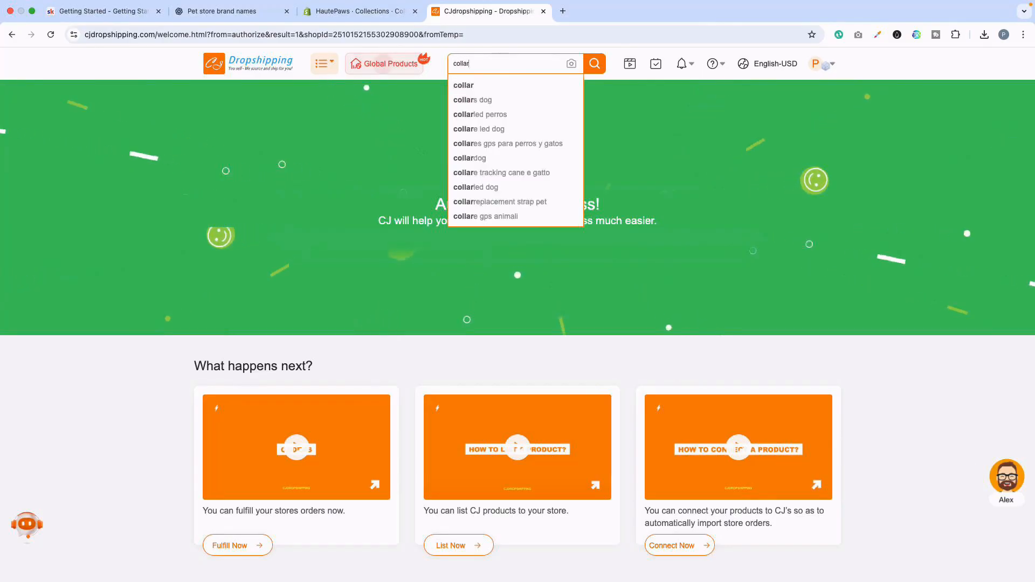
Open the Pet Collars, Harnesses & Accessories category under Pet Supplies and block the site's notification request.
{"action": "mouse_move", "coordinate": [324, 64]}
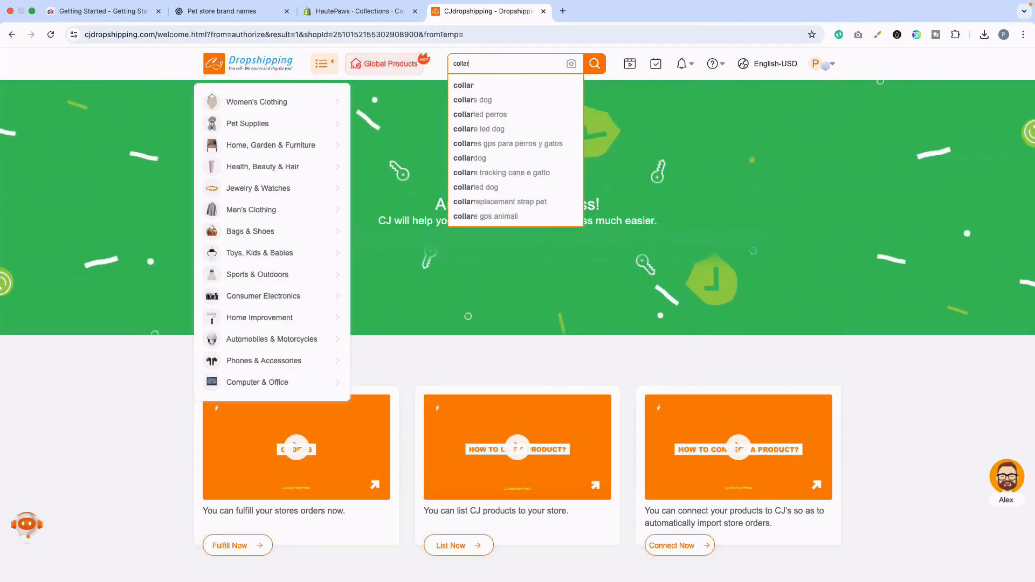
{"action": "mouse_move", "coordinate": [248, 124]}
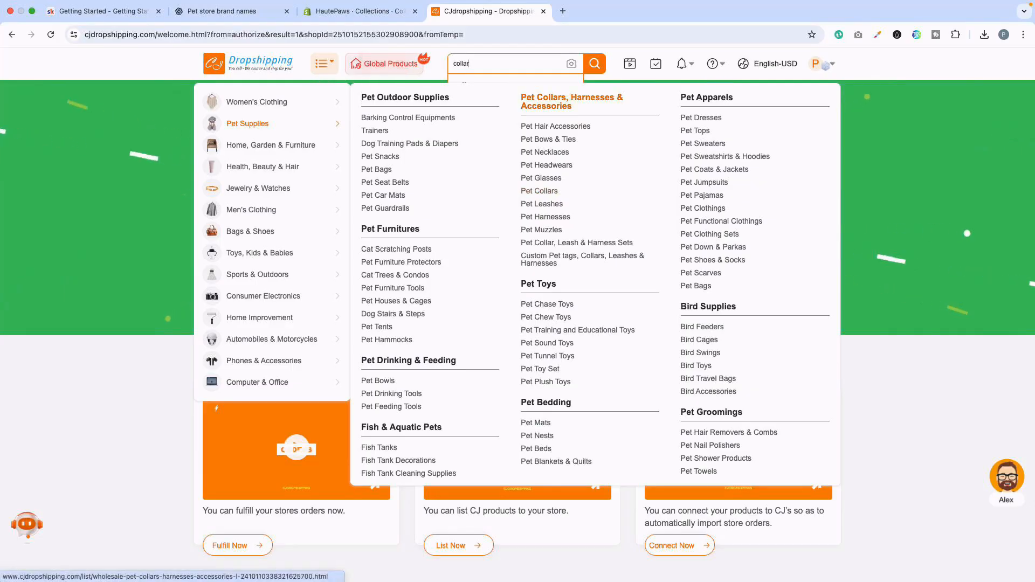
{"action": "left_click", "coordinate": [571, 101]}
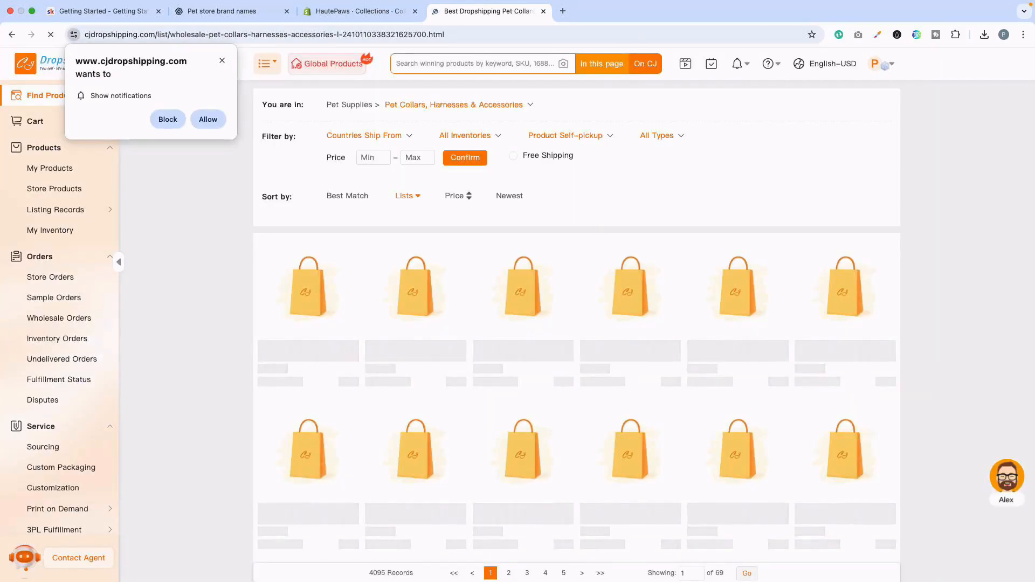
{"action": "left_click", "coordinate": [168, 119]}
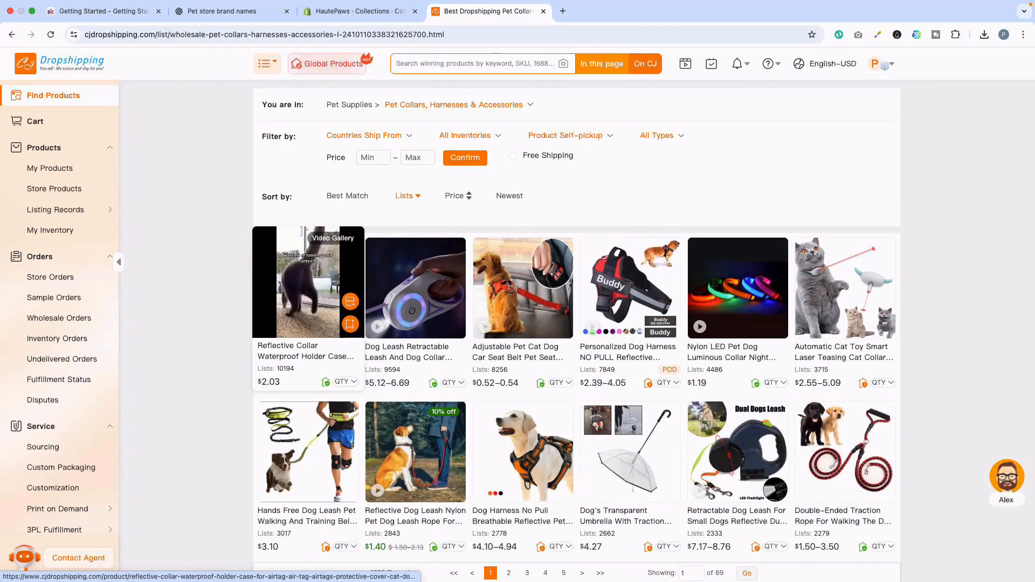
Add the first five listed collar, leash and harness products and the Hands Free Dog Leash to My Products.
{"action": "left_click", "coordinate": [345, 323]}
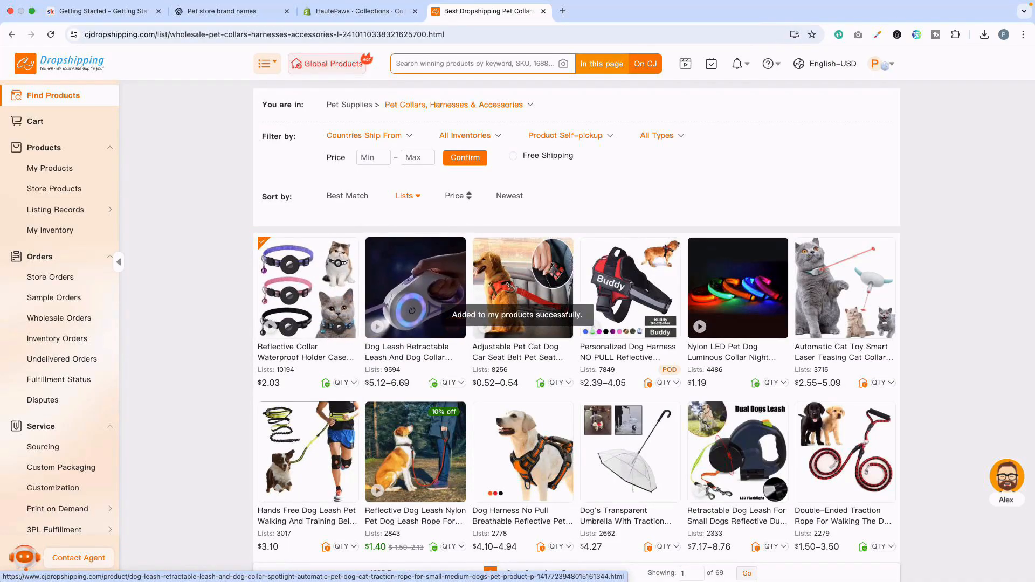
{"action": "left_click", "coordinate": [455, 324]}
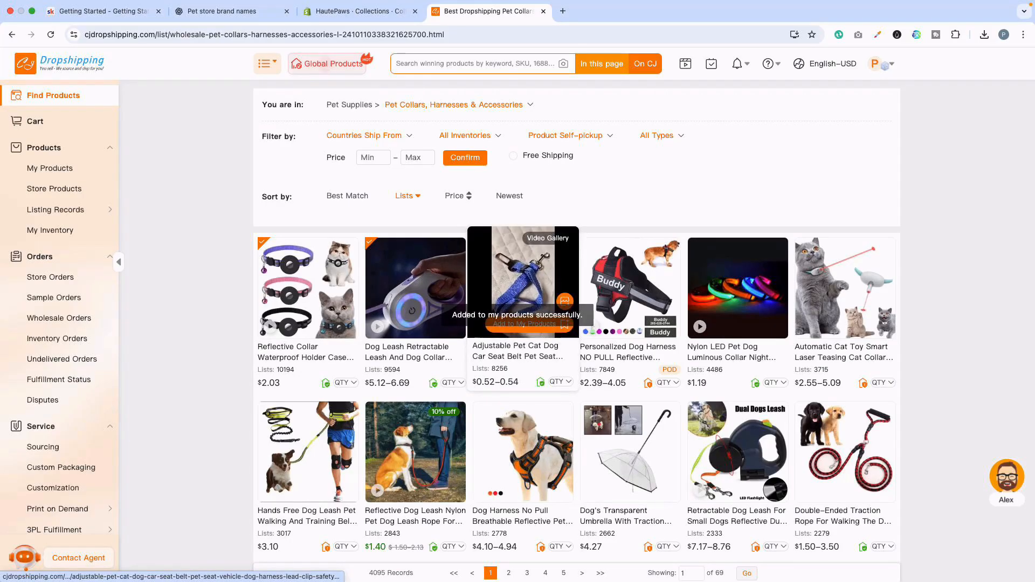
{"action": "left_click", "coordinate": [561, 324]}
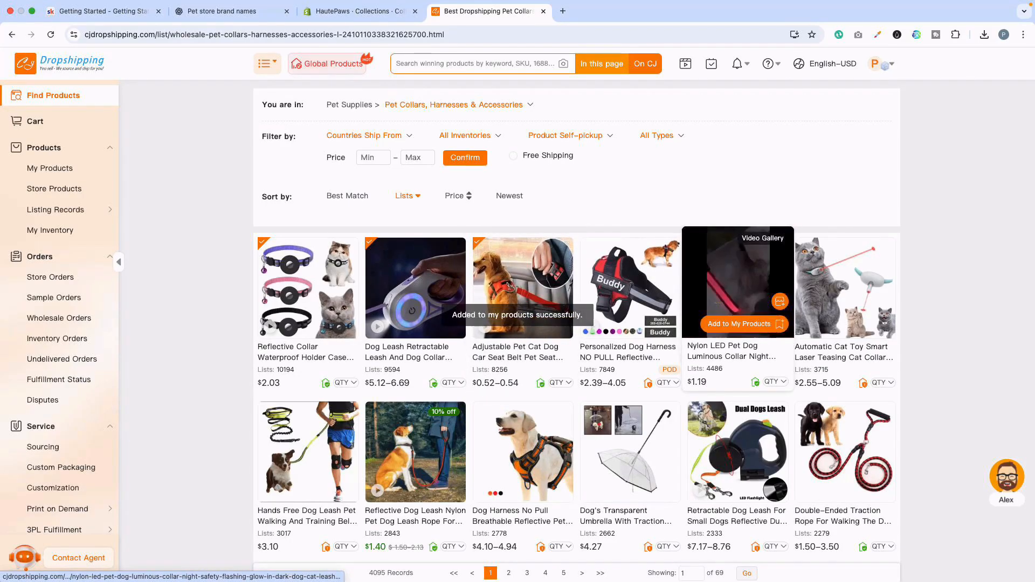
{"action": "left_click", "coordinate": [778, 325]}
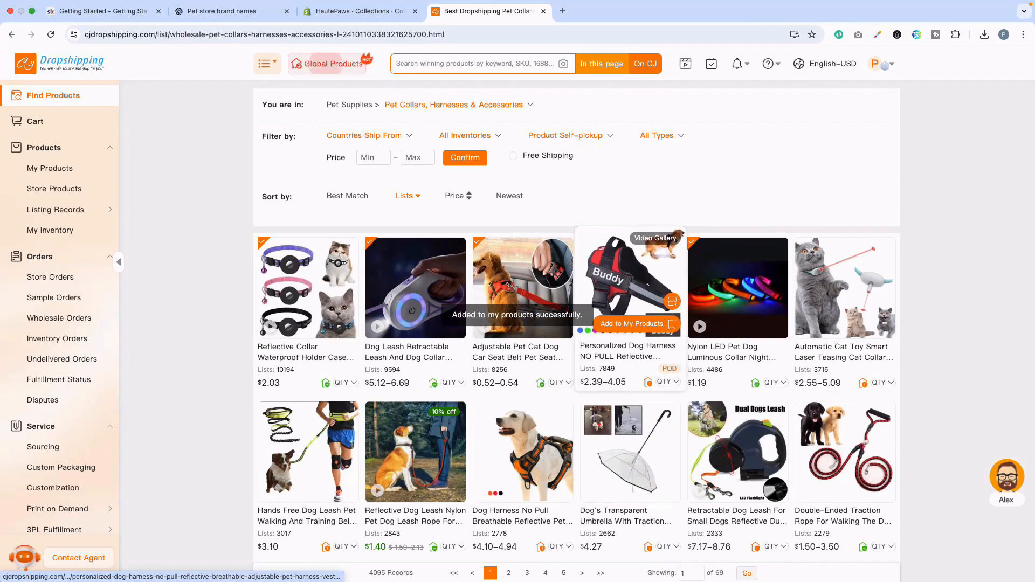
{"action": "left_click", "coordinate": [631, 324]}
{"action": "scroll", "coordinate": [631, 323], "scroll_direction": "down", "scroll_amount": 2}
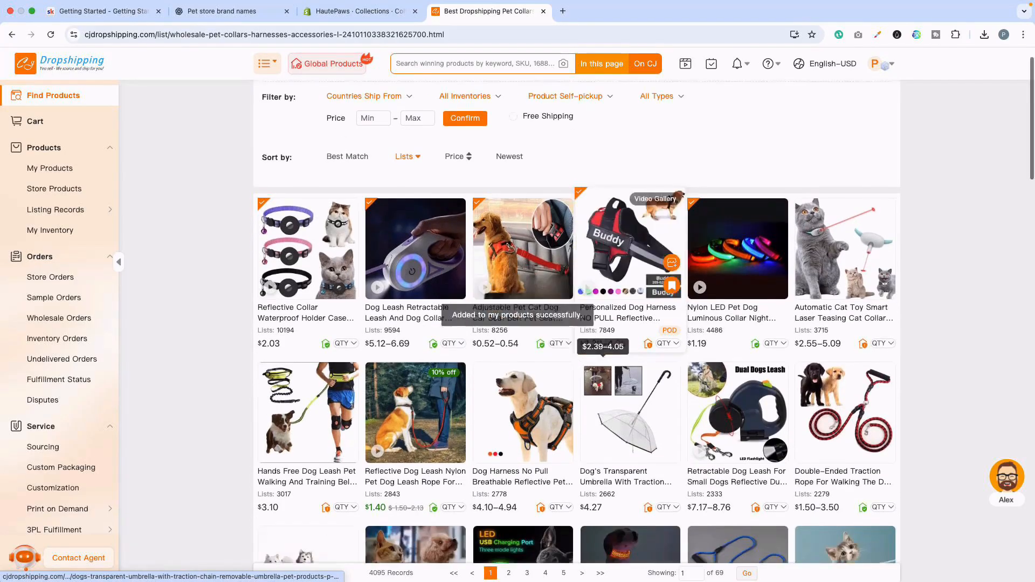
{"action": "scroll", "coordinate": [334, 414], "scroll_direction": "down", "scroll_amount": 1}
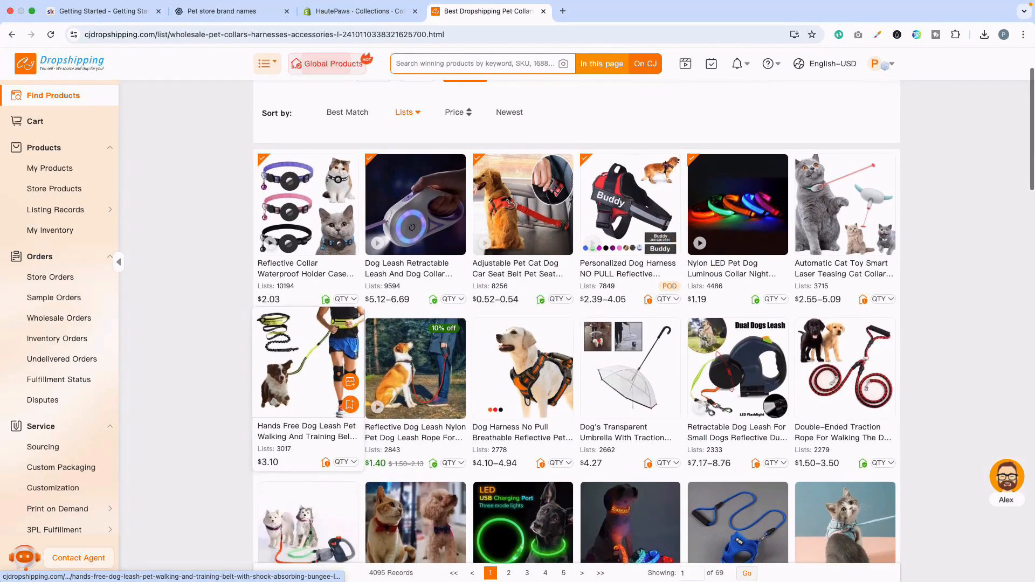
{"action": "left_click", "coordinate": [309, 404]}
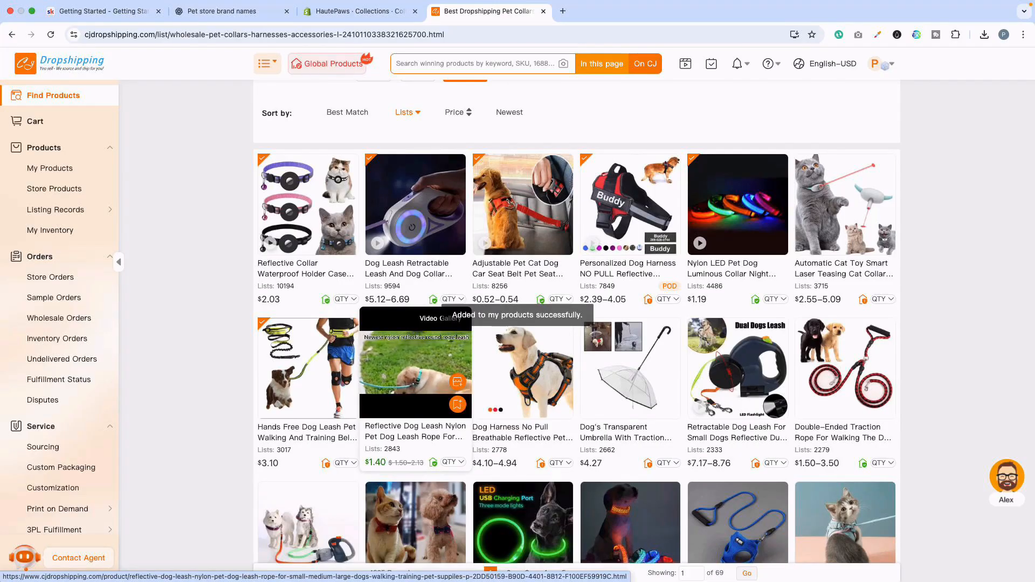
Check the collections in Shopify, and open the Pet Bedding category under Pet Supplies on CJdropshipping.
{"action": "scroll", "coordinate": [415, 372], "scroll_direction": "up", "scroll_amount": 1}
{"action": "scroll", "coordinate": [415, 372], "scroll_direction": "up", "scroll_amount": 3}
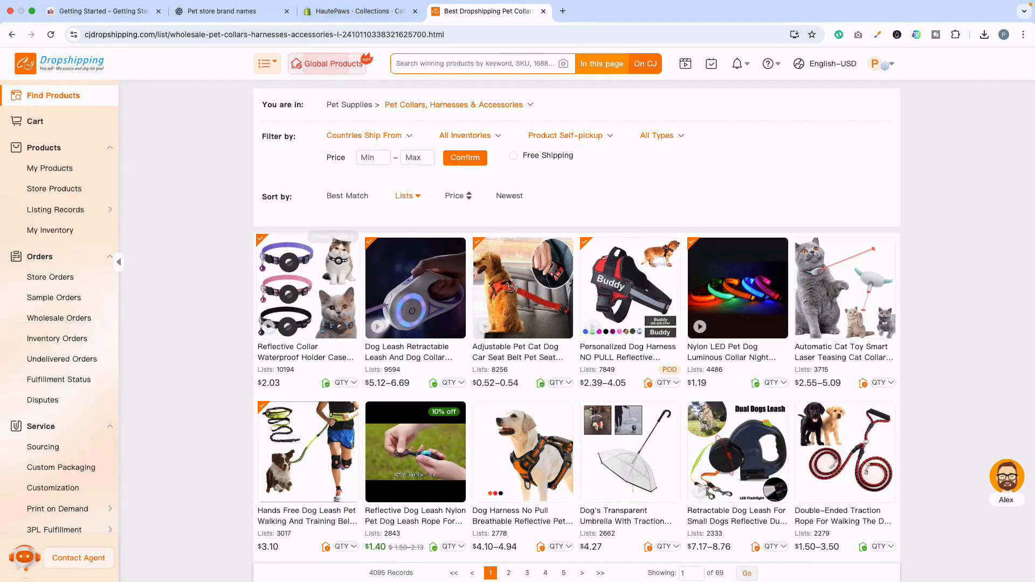
{"action": "left_click", "coordinate": [356, 11]}
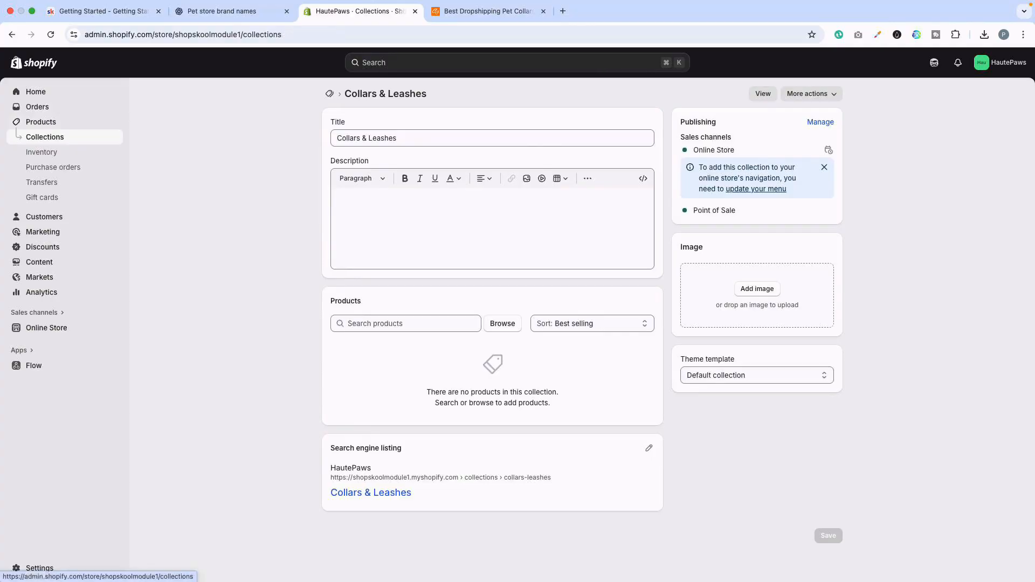
{"action": "left_click", "coordinate": [487, 10]}
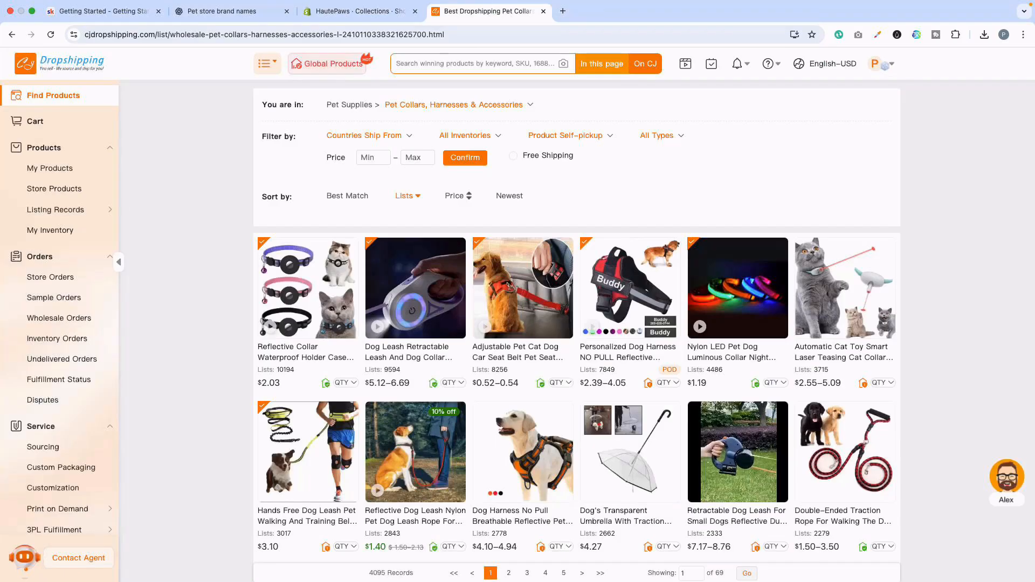
{"action": "mouse_move", "coordinate": [264, 63]}
{"action": "mouse_move", "coordinate": [308, 124]}
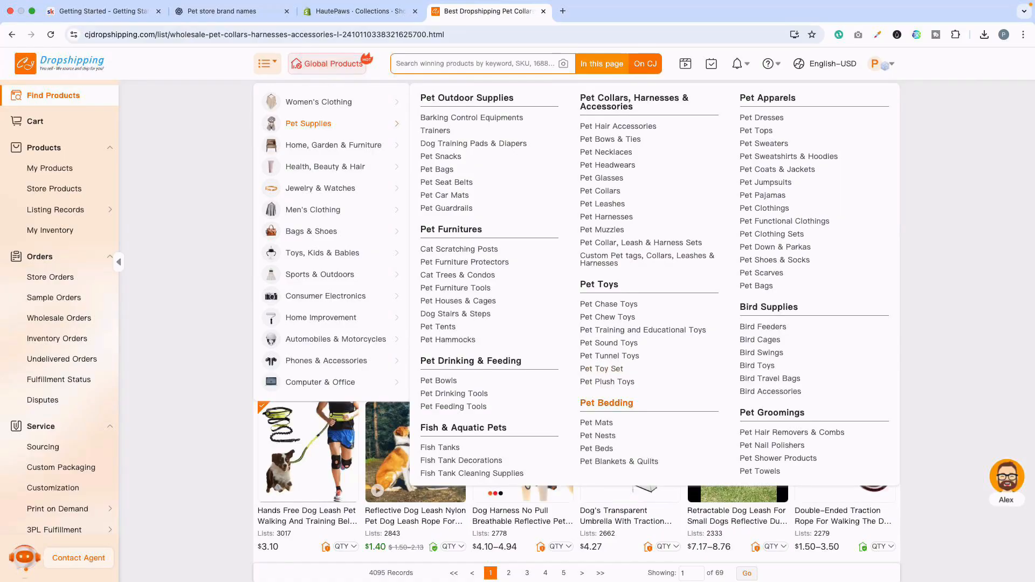
{"action": "left_click", "coordinate": [606, 402]}
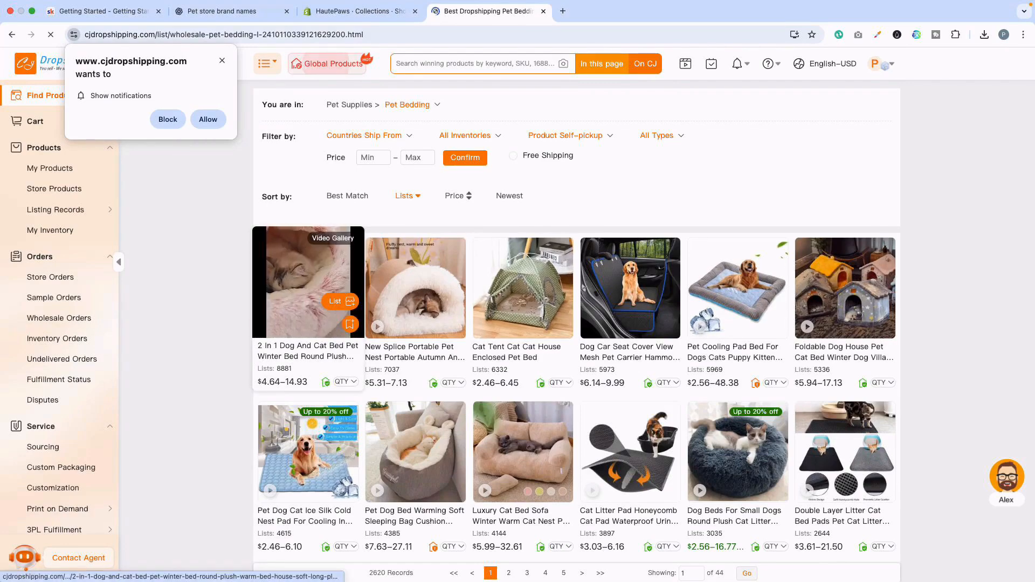
Add six pet beds and houses to My Products: 2 In 1 bed, New Splice nest, Luxury sofa, round plush bed, Foldable house and striped house.
{"action": "right_click", "coordinate": [344, 324]}
{"action": "key", "text": "Escape"}
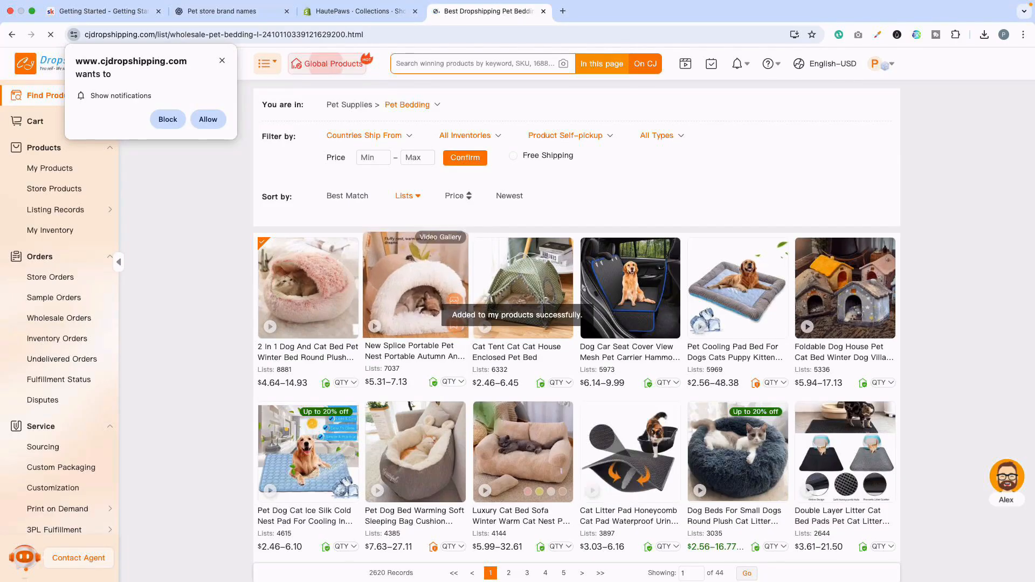
{"action": "left_click", "coordinate": [457, 324]}
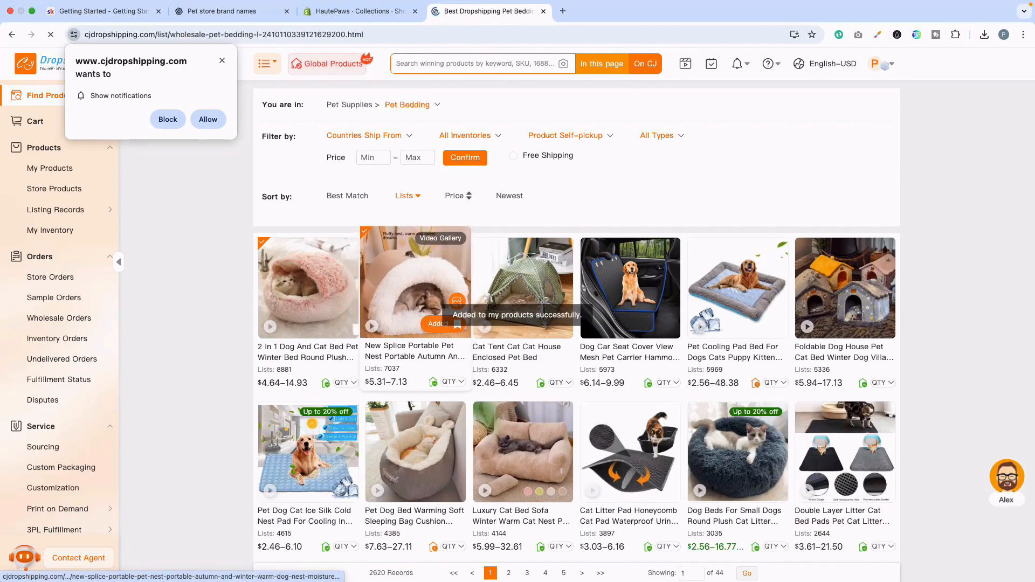
{"action": "scroll", "coordinate": [571, 334], "scroll_direction": "down", "scroll_amount": 2}
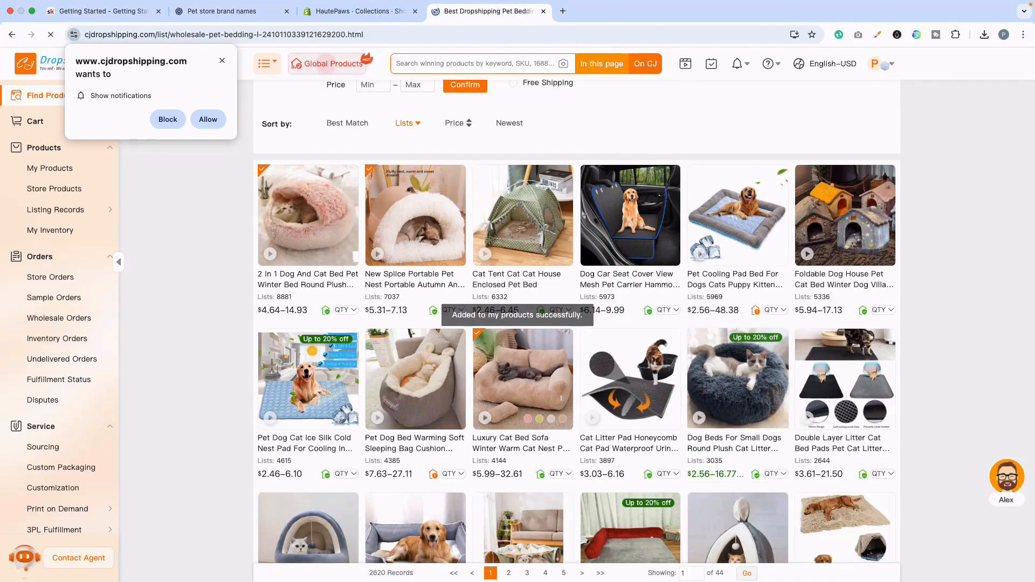
{"action": "left_click", "coordinate": [780, 415]}
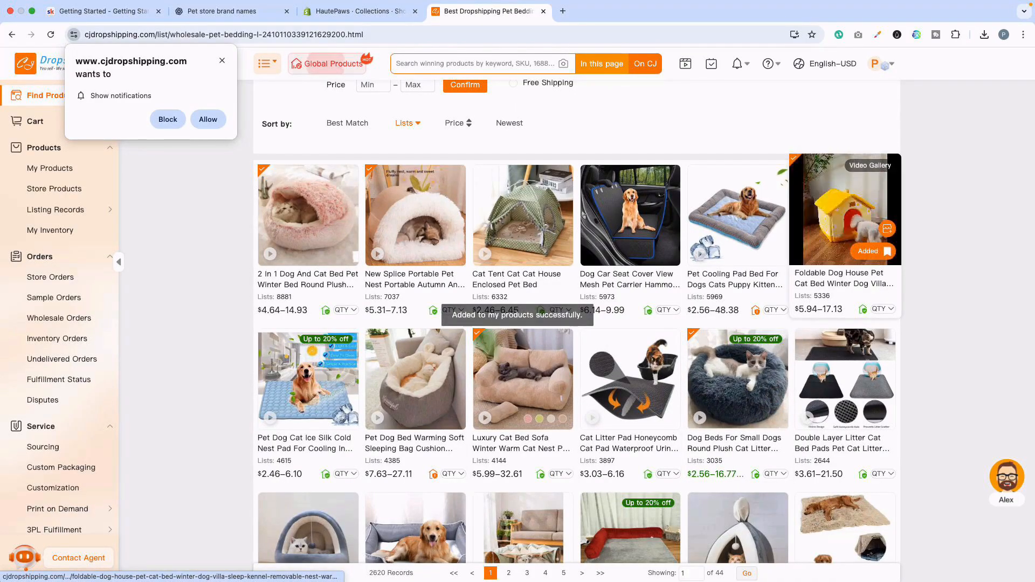
{"action": "scroll", "coordinate": [844, 210], "scroll_direction": "down", "scroll_amount": 4}
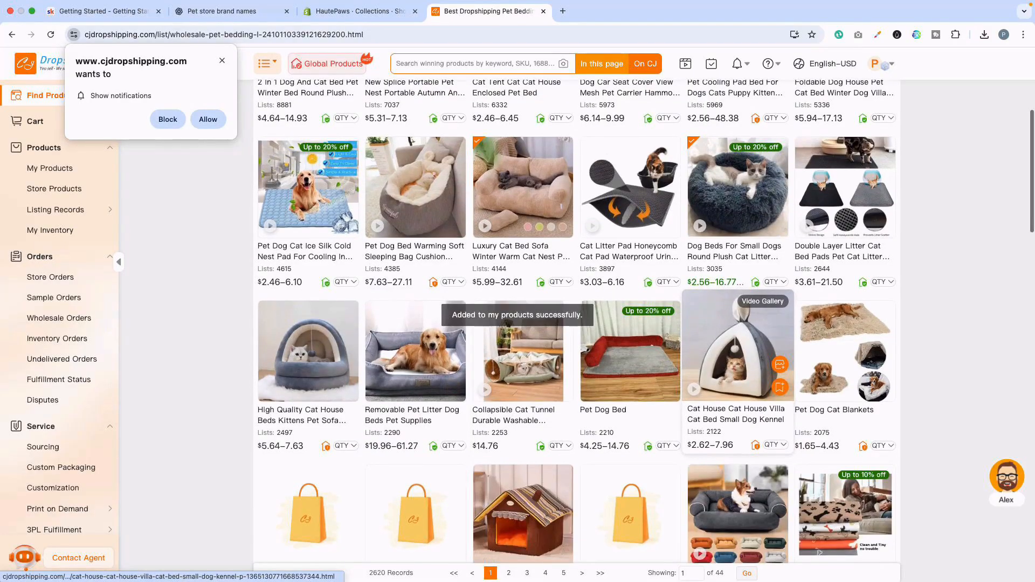
{"action": "scroll", "coordinate": [737, 345], "scroll_direction": "down", "scroll_amount": 1}
{"action": "scroll", "coordinate": [523, 367], "scroll_direction": "down", "scroll_amount": 3}
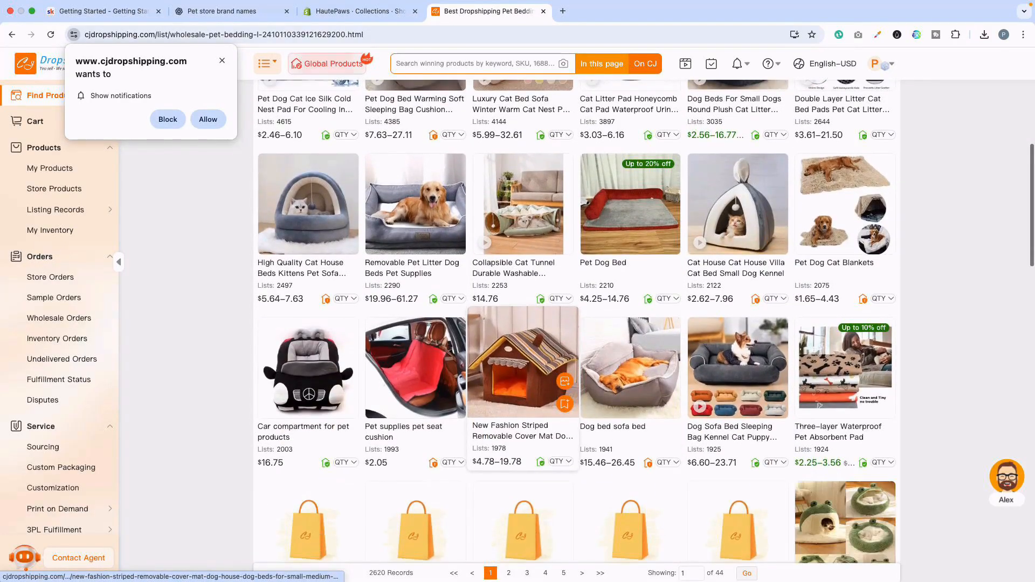
{"action": "left_click", "coordinate": [529, 404]}
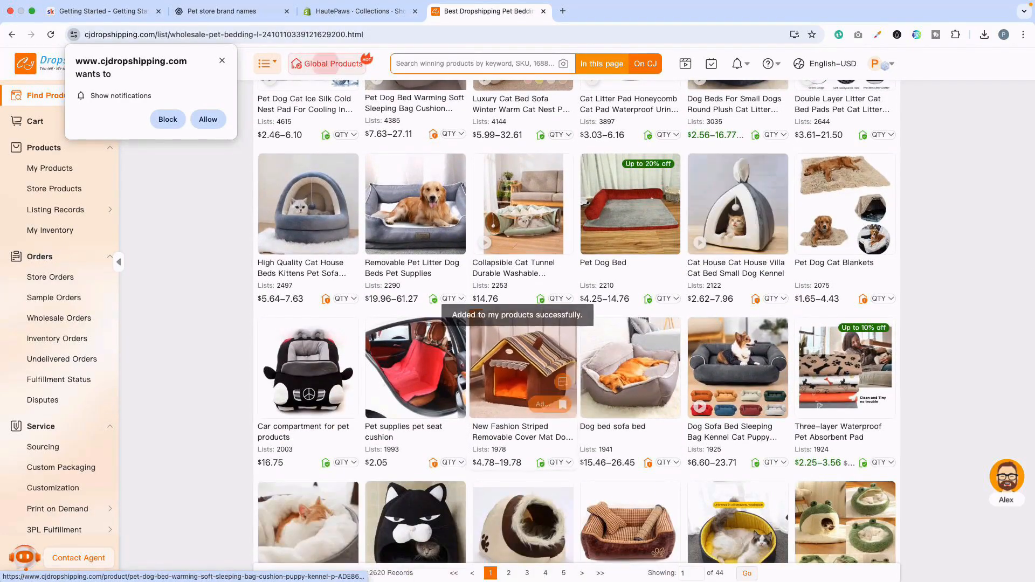
Check the Shopify collection list, and open CJdropshipping's Pet Toys category under Pet Supplies with the site's notification request blocked.
{"action": "scroll", "coordinate": [415, 110], "scroll_direction": "up", "scroll_amount": 8}
{"action": "left_click", "coordinate": [360, 11]}
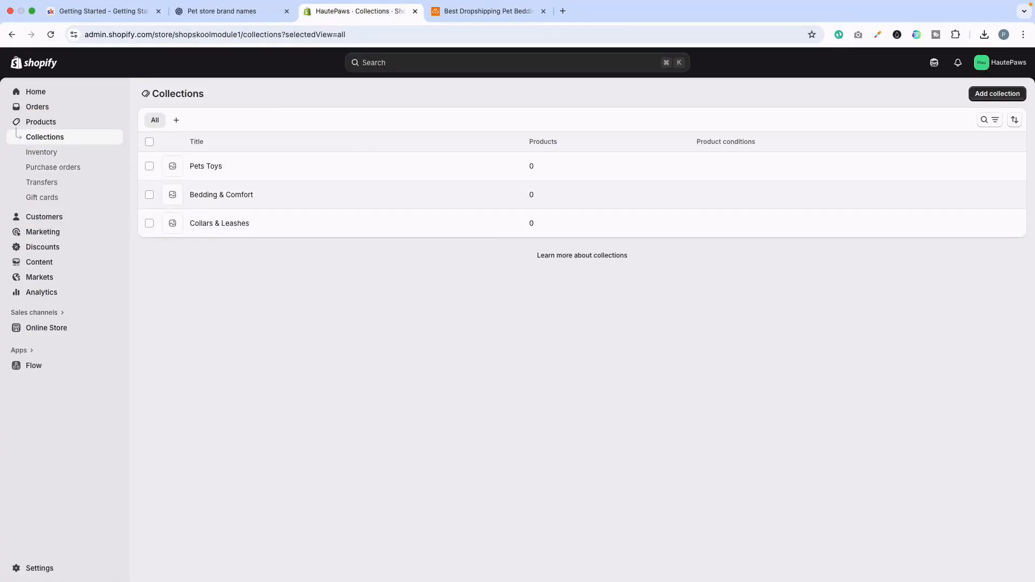
{"action": "left_click", "coordinate": [487, 11]}
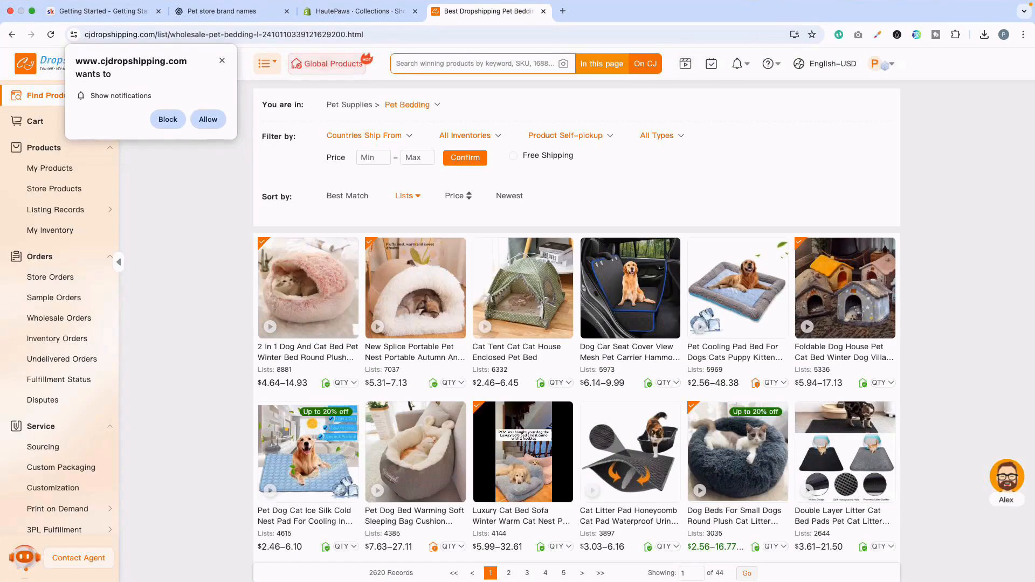
{"action": "left_click", "coordinate": [168, 119]}
{"action": "mouse_move", "coordinate": [267, 64]}
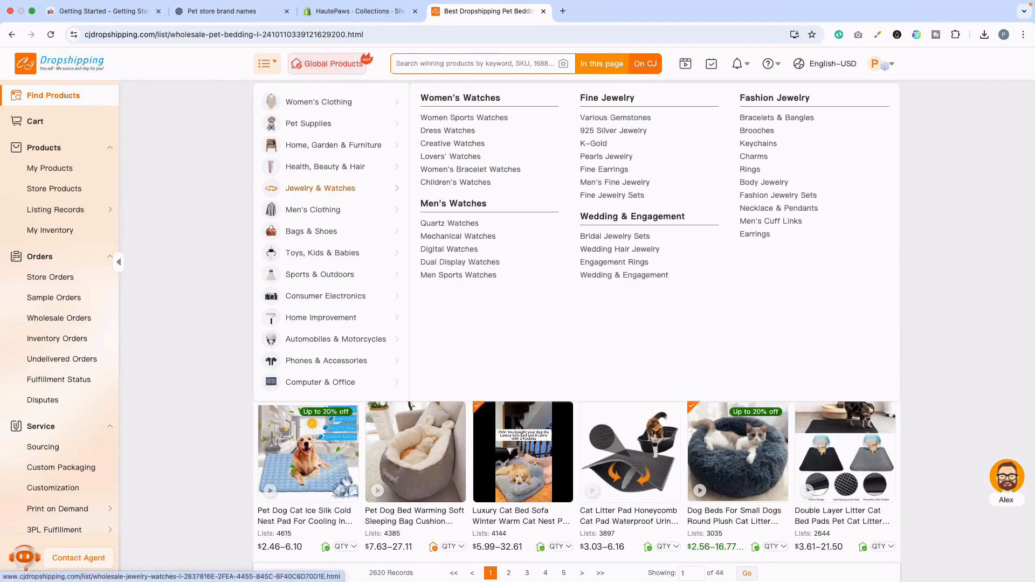
{"action": "mouse_move", "coordinate": [308, 123]}
{"action": "left_click", "coordinate": [598, 285]}
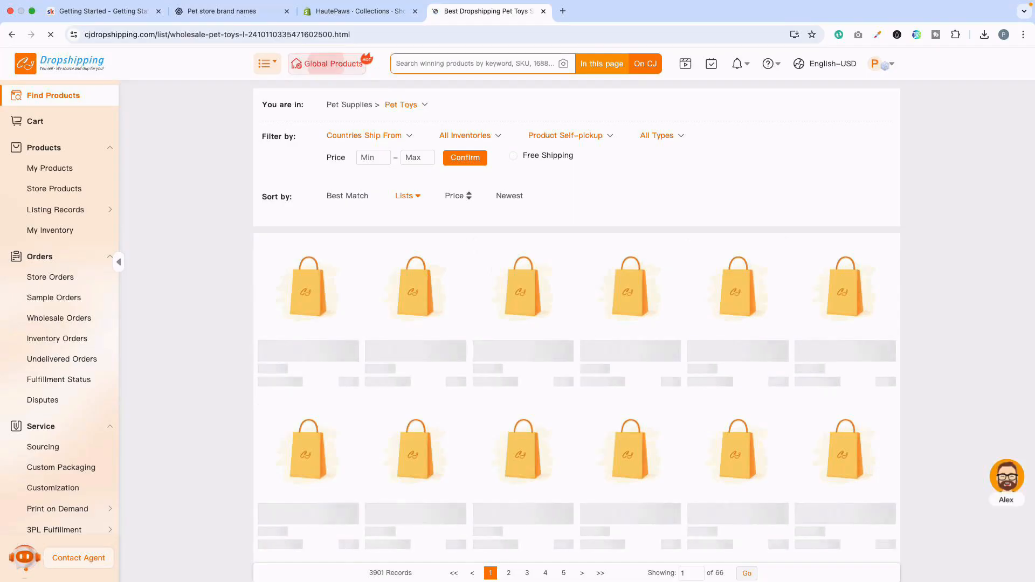
Add the remote control cat car, dinosaur toy, cat ball, natural rubber toy, ball launcher, slow food toy and double pet bowls to My Products.
{"action": "scroll", "coordinate": [307, 216], "scroll_direction": "down", "scroll_amount": 2}
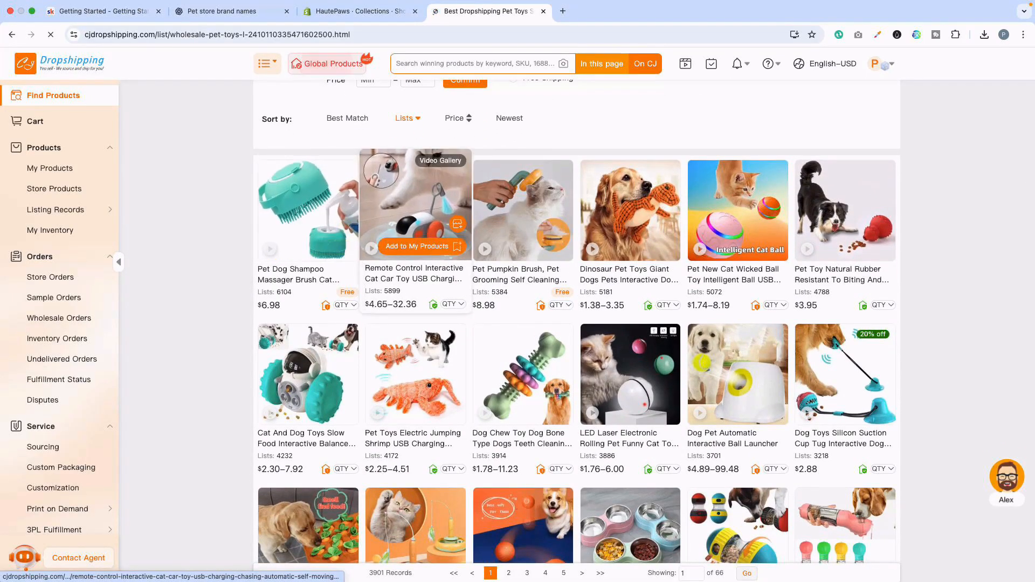
{"action": "left_click", "coordinate": [438, 246]}
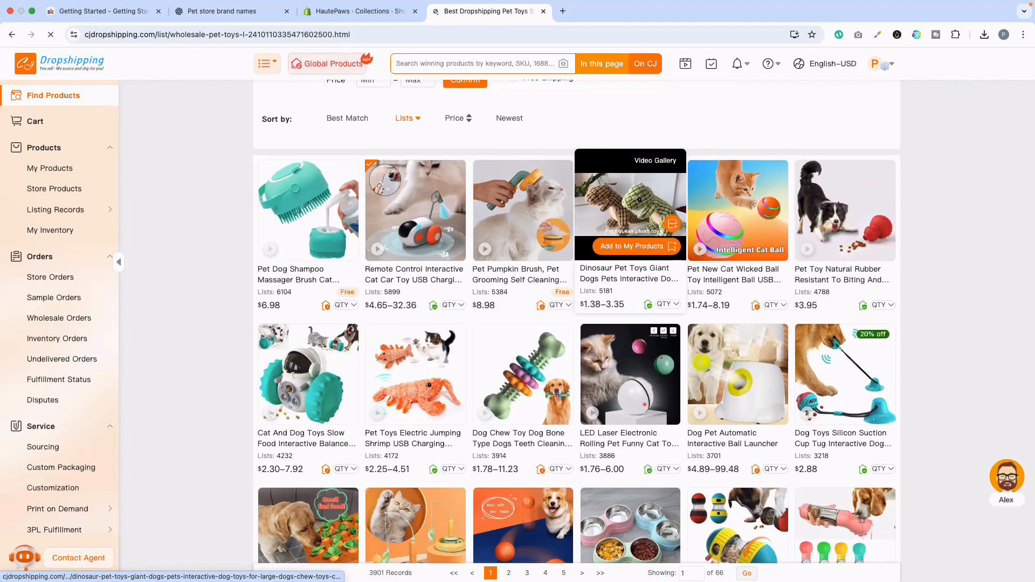
{"action": "left_click", "coordinate": [668, 246]}
{"action": "left_click", "coordinate": [771, 246]}
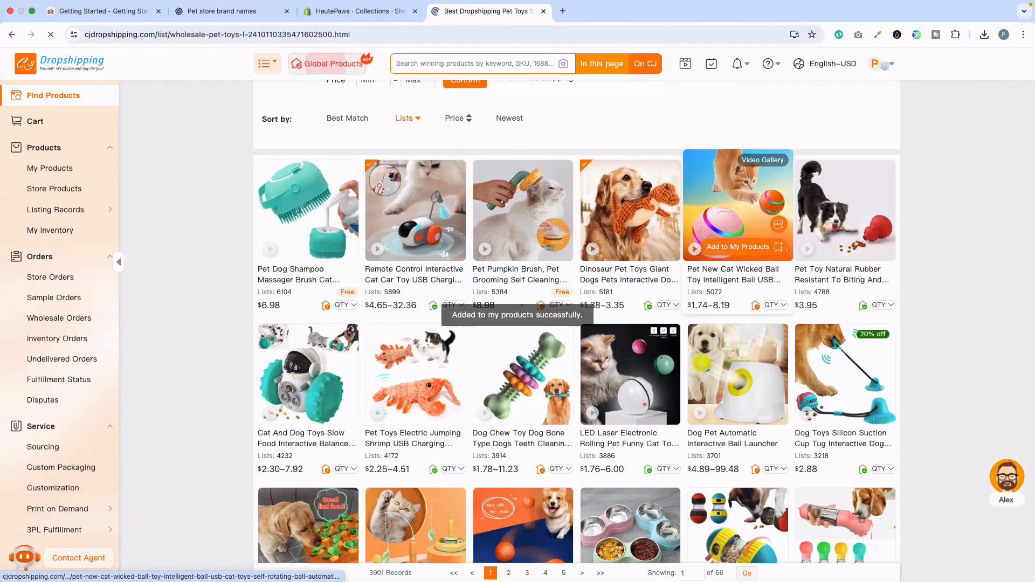
{"action": "left_click", "coordinate": [846, 246]}
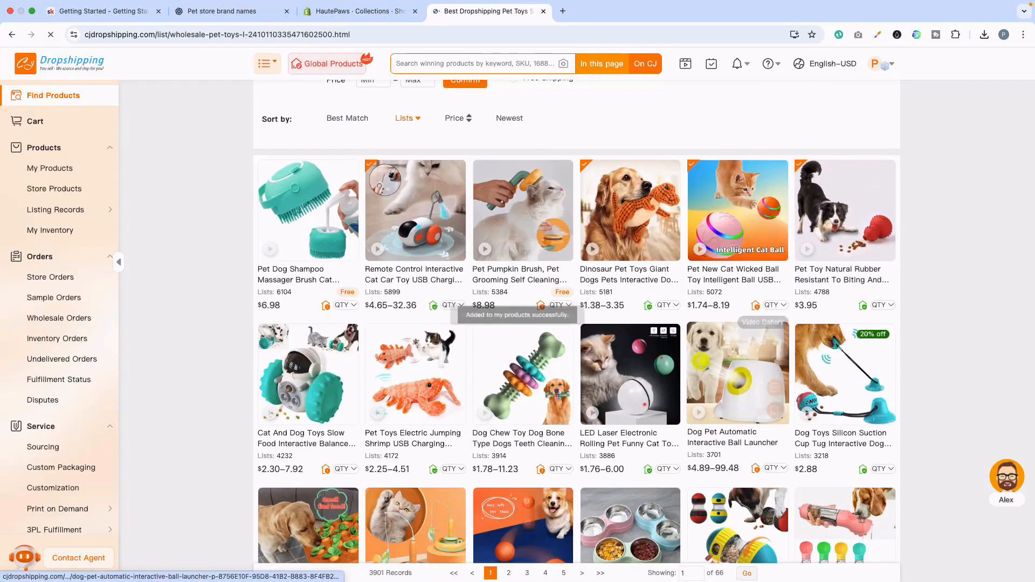
{"action": "scroll", "coordinate": [737, 301], "scroll_direction": "down", "scroll_amount": 2}
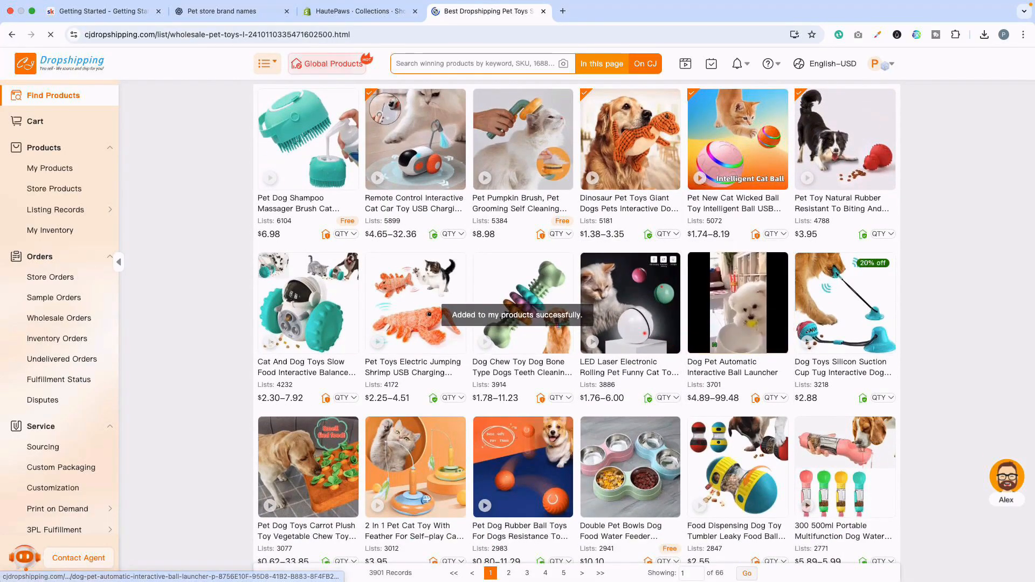
{"action": "left_click", "coordinate": [754, 338]}
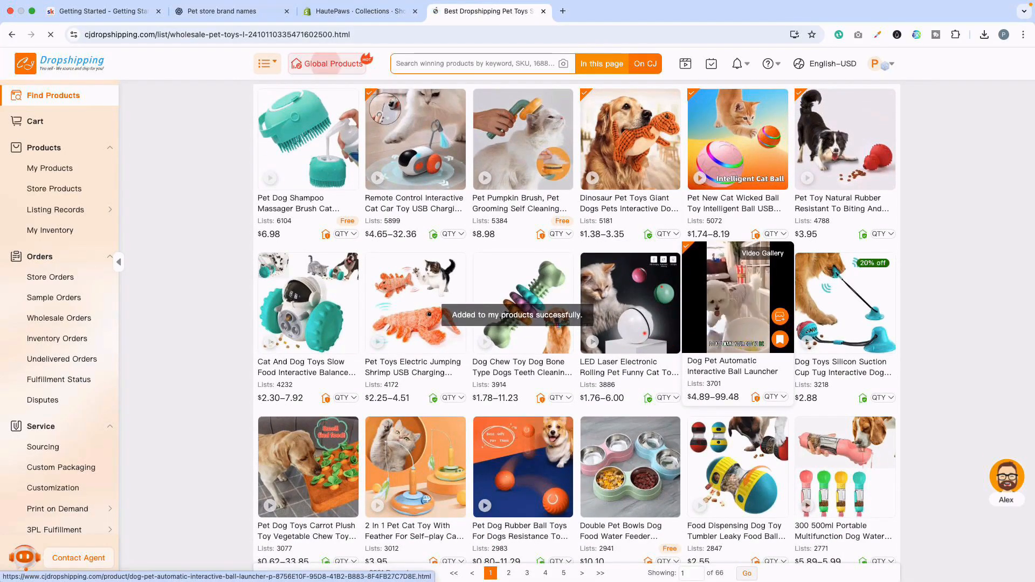
{"action": "left_click", "coordinate": [312, 339]}
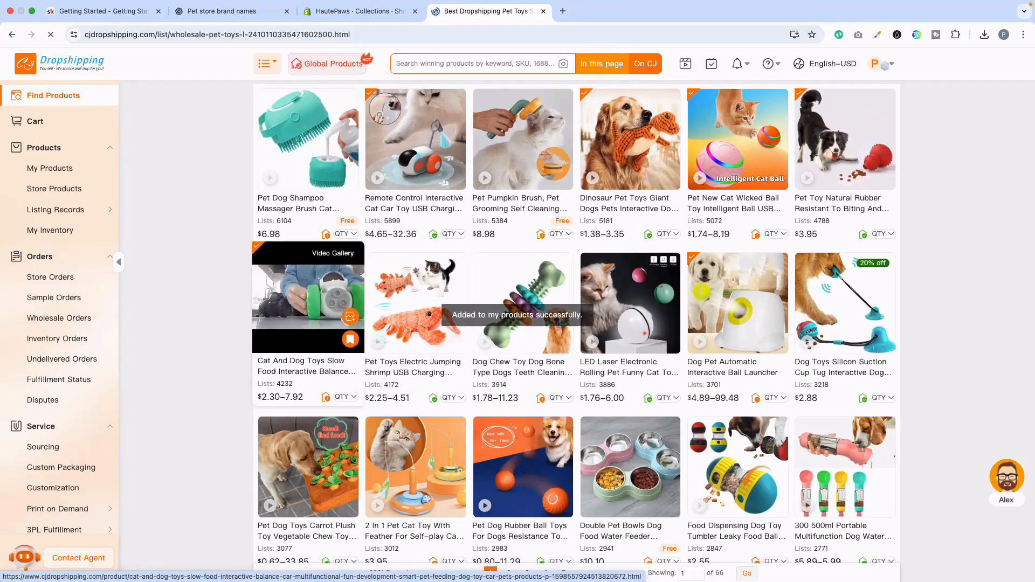
{"action": "scroll", "coordinate": [738, 323], "scroll_direction": "down", "scroll_amount": 3}
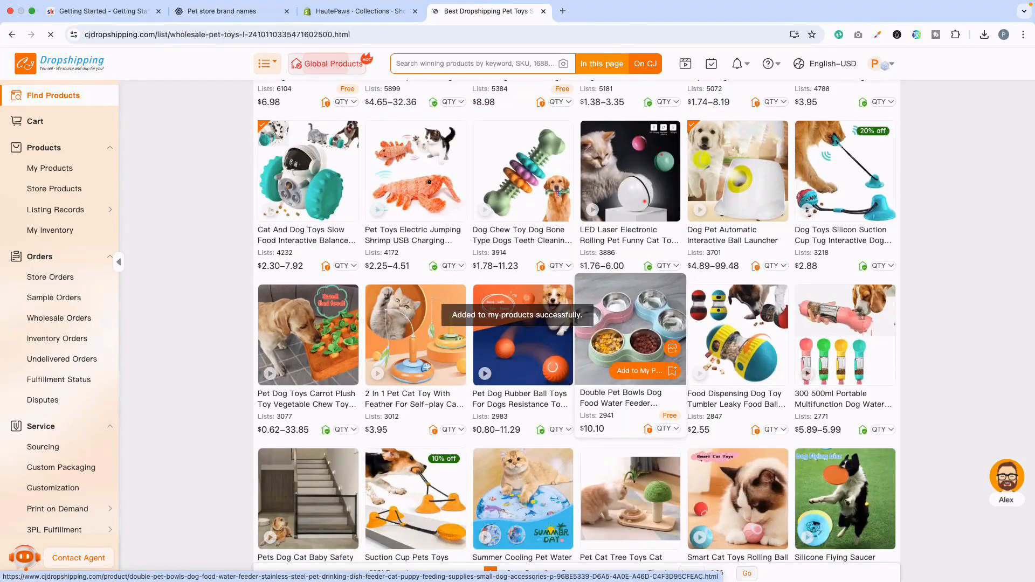
{"action": "left_click", "coordinate": [641, 371]}
{"action": "scroll", "coordinate": [636, 371], "scroll_direction": "up", "scroll_amount": 5}
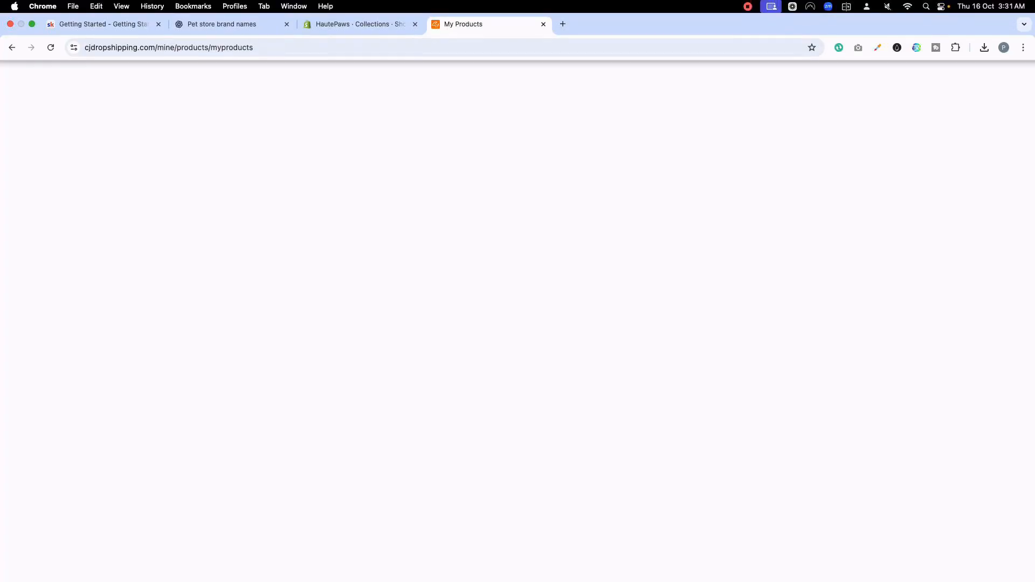
{"action": "left_click", "coordinate": [748, 6]}
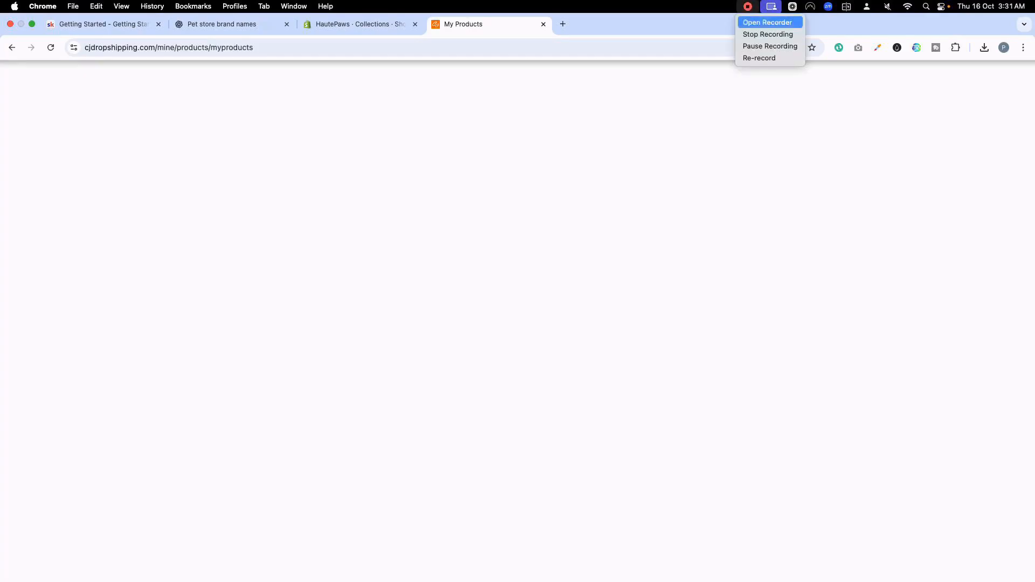
{"action": "left_click", "coordinate": [770, 46]}
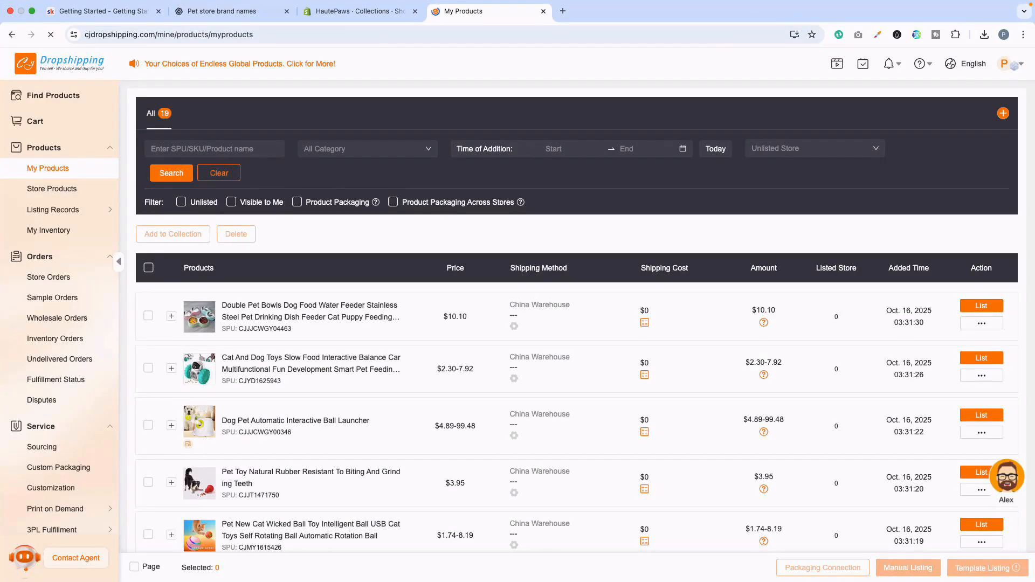
Select all products in My Products and start a new listing template named "Price Strategy" for them.
{"action": "left_click", "coordinate": [149, 268]}
{"action": "scroll", "coordinate": [161, 269], "scroll_direction": "down", "scroll_amount": 15}
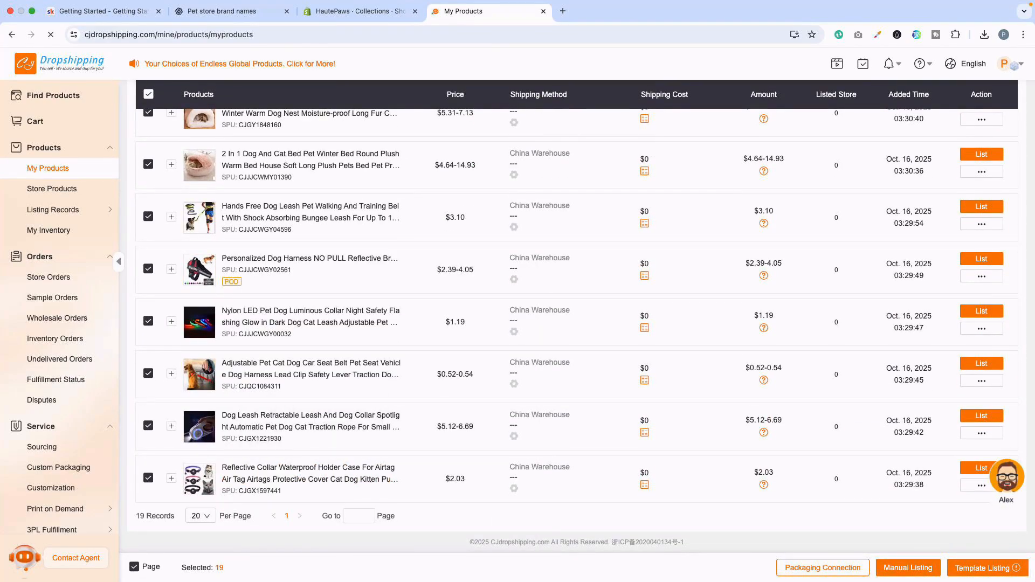
{"action": "left_click", "coordinate": [987, 567]}
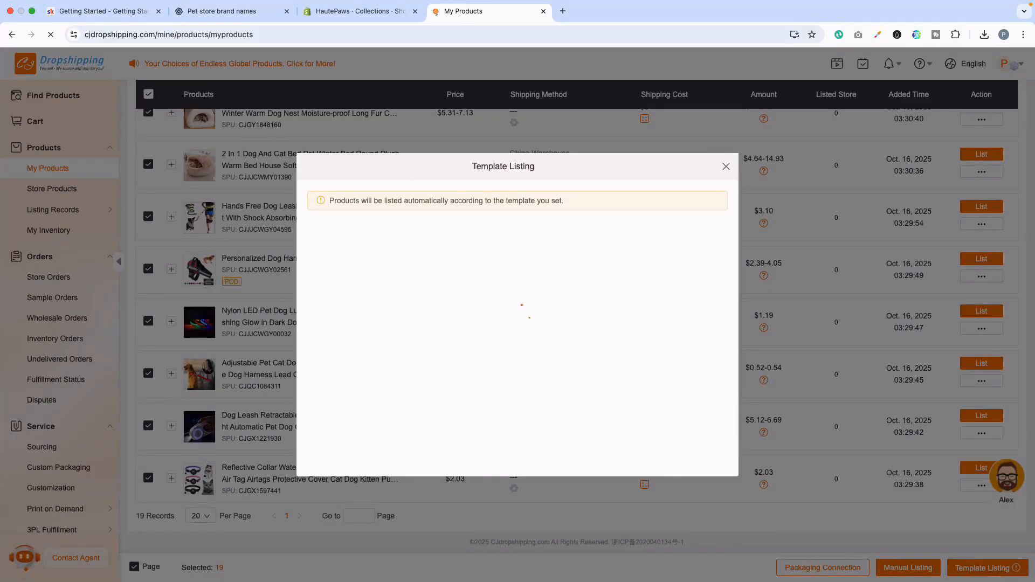
{"action": "left_click", "coordinate": [517, 369]}
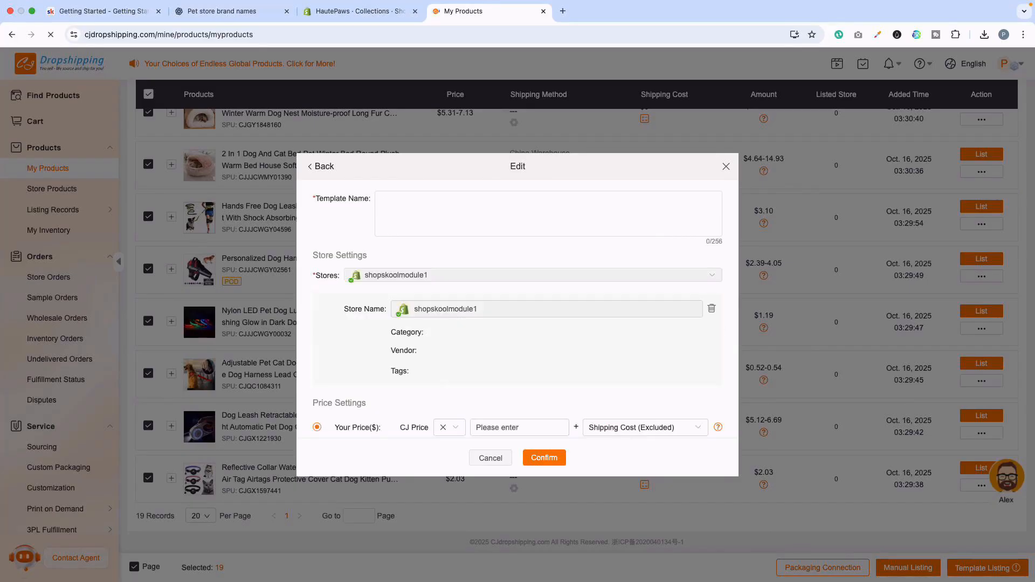
{"action": "type", "text": "Price Strategy"}
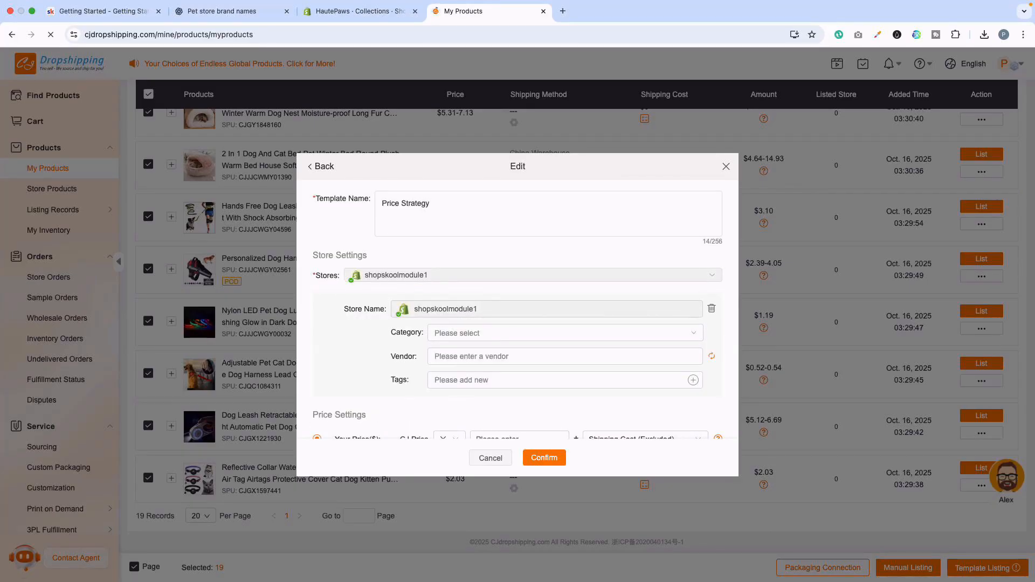
{"action": "scroll", "coordinate": [517, 323], "scroll_direction": "down", "scroll_amount": 2}
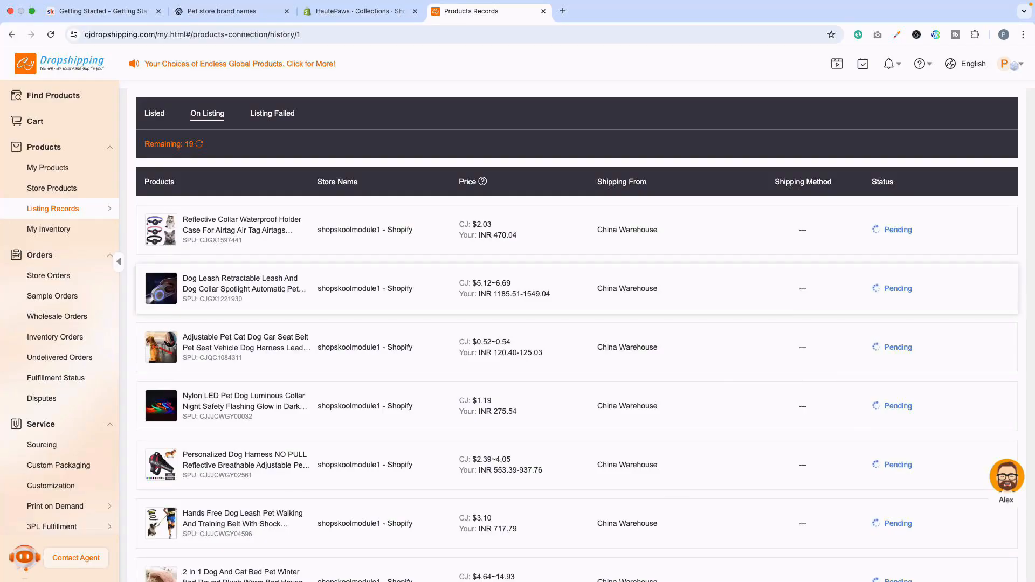
Review the status of the products on listing, and switch to Shopify to view the store's product list.
{"action": "scroll", "coordinate": [576, 345], "scroll_direction": "down", "scroll_amount": 9}
{"action": "scroll", "coordinate": [576, 345], "scroll_direction": "down", "scroll_amount": 6}
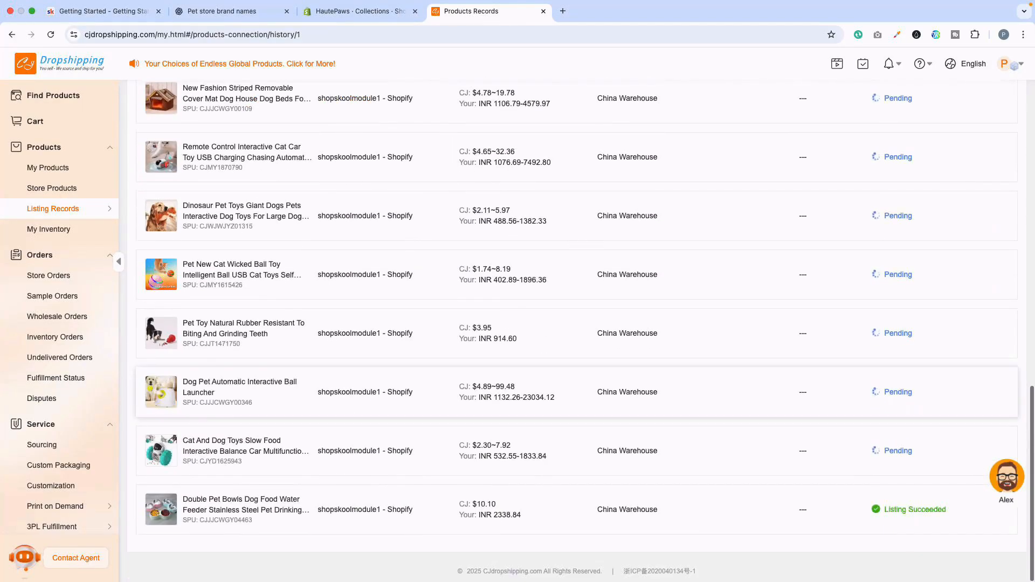
{"action": "scroll", "coordinate": [577, 344], "scroll_direction": "up", "scroll_amount": 8}
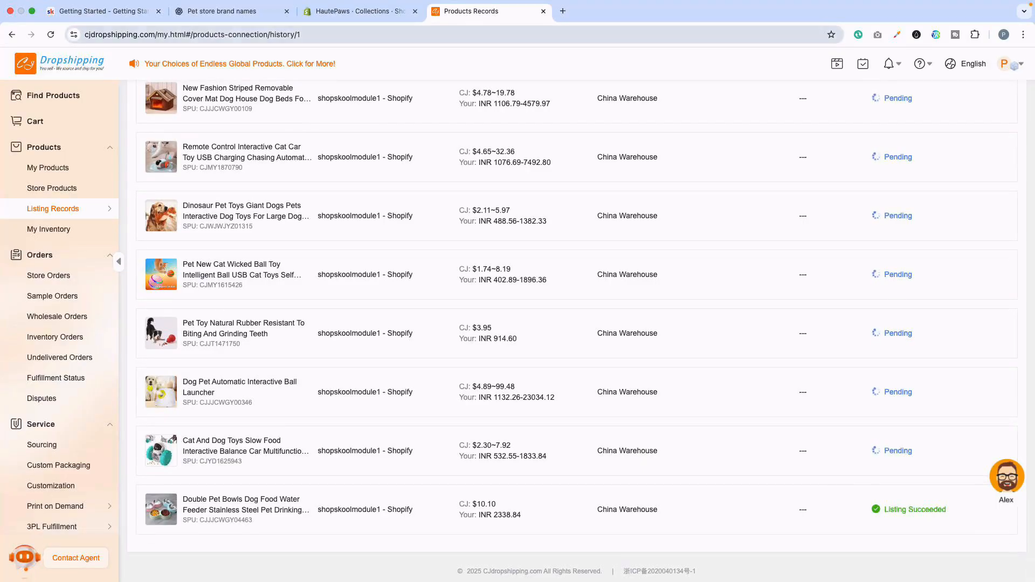
{"action": "left_click", "coordinate": [360, 11]}
{"action": "left_click", "coordinate": [41, 122]}
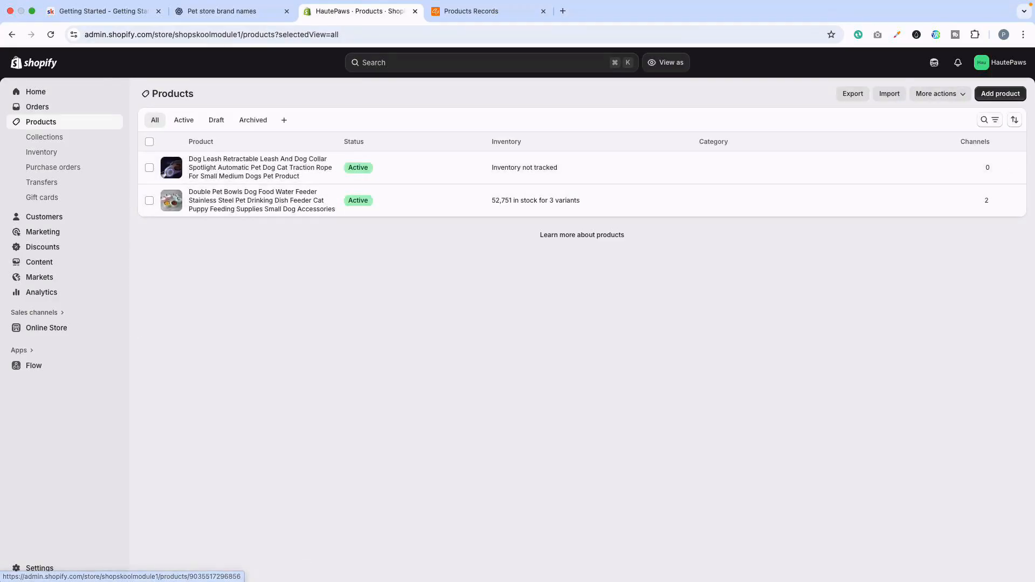
Switch to CJdropshipping's listing records and examine the listing status of each product being sent to the Shopify store.
{"action": "left_click", "coordinate": [471, 12]}
{"action": "scroll", "coordinate": [577, 339], "scroll_direction": "up", "scroll_amount": 15}
{"action": "scroll", "coordinate": [577, 339], "scroll_direction": "down", "scroll_amount": 15}
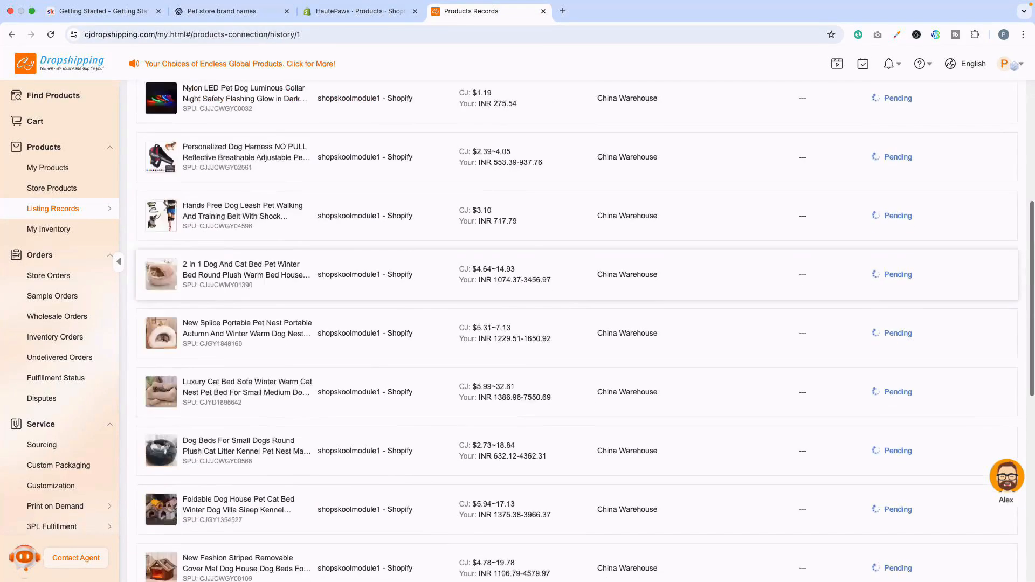
{"action": "scroll", "coordinate": [576, 339], "scroll_direction": "up", "scroll_amount": 15}
{"action": "scroll", "coordinate": [577, 339], "scroll_direction": "down", "scroll_amount": 15}
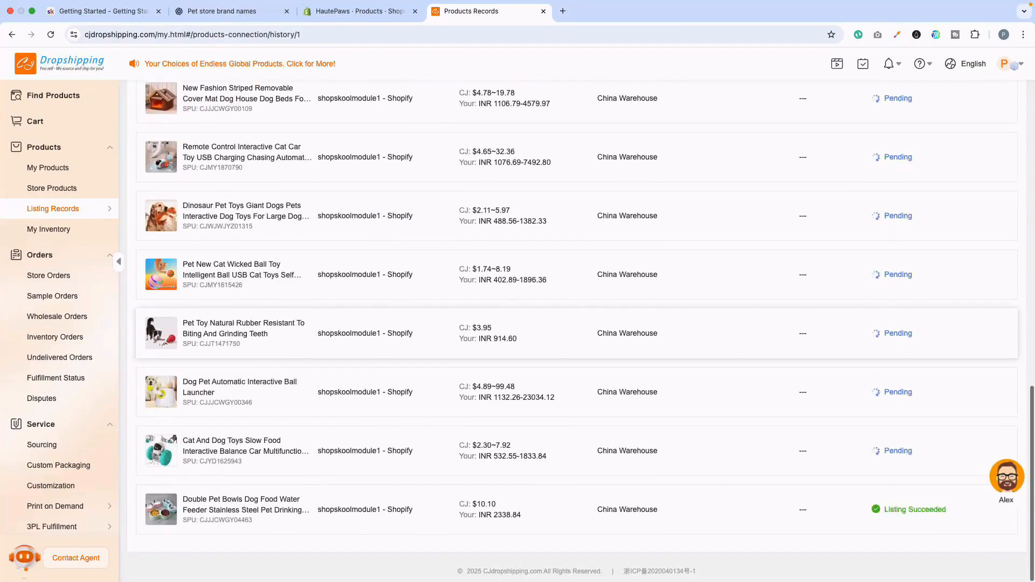
{"action": "scroll", "coordinate": [576, 338], "scroll_direction": "up", "scroll_amount": 15}
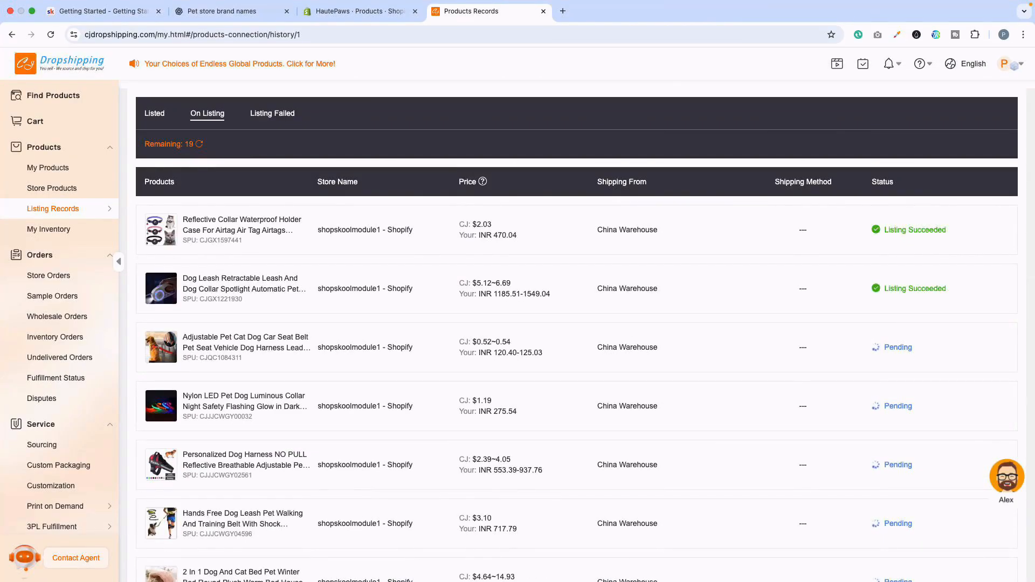
{"action": "scroll", "coordinate": [576, 330], "scroll_direction": "down", "scroll_amount": 10}
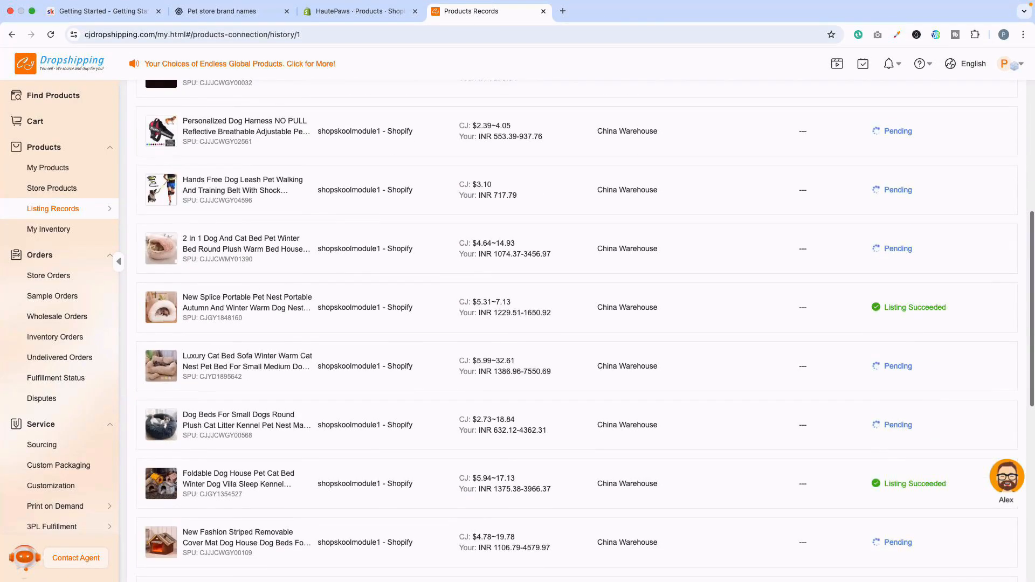
{"action": "scroll", "coordinate": [577, 330], "scroll_direction": "down", "scroll_amount": 5}
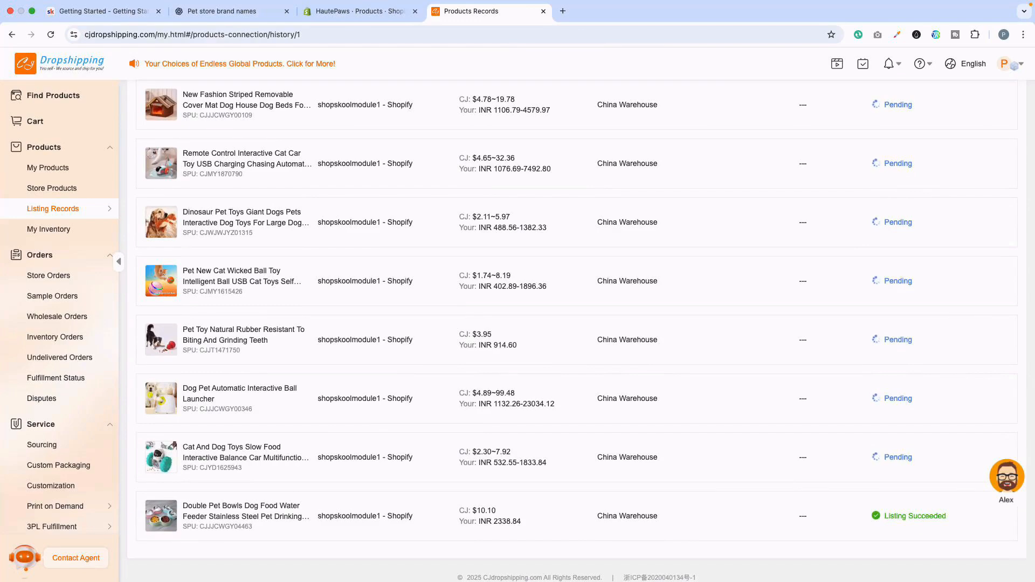
{"action": "scroll", "coordinate": [577, 330], "scroll_direction": "up", "scroll_amount": 8}
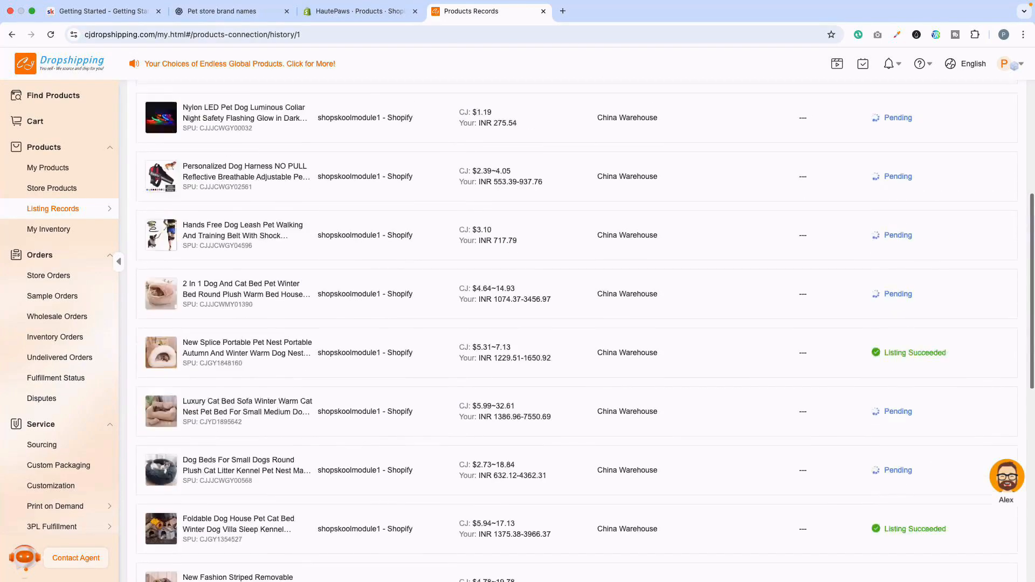
{"action": "scroll", "coordinate": [577, 331], "scroll_direction": "up", "scroll_amount": 2}
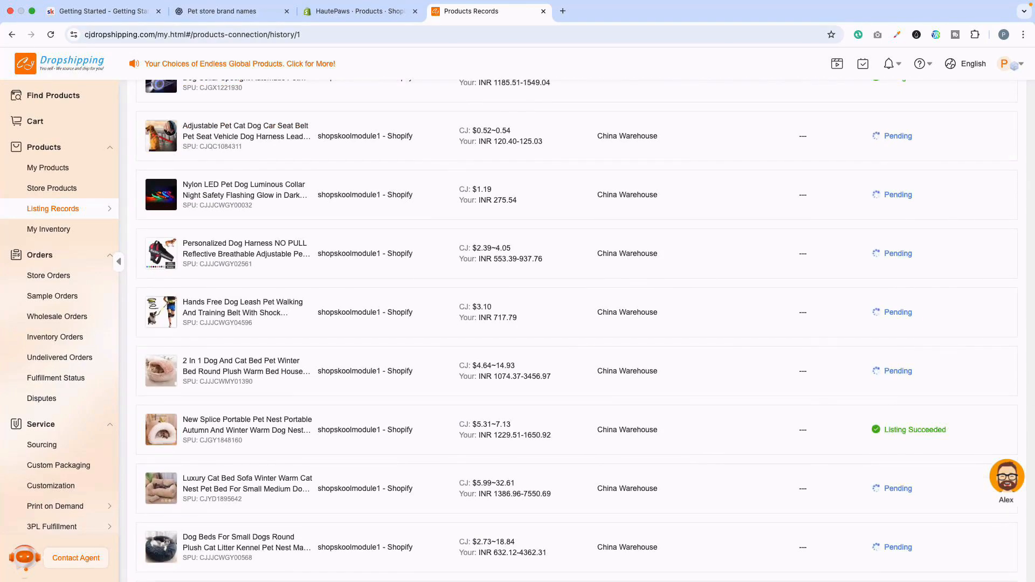
{"action": "scroll", "coordinate": [576, 330], "scroll_direction": "up", "scroll_amount": 5}
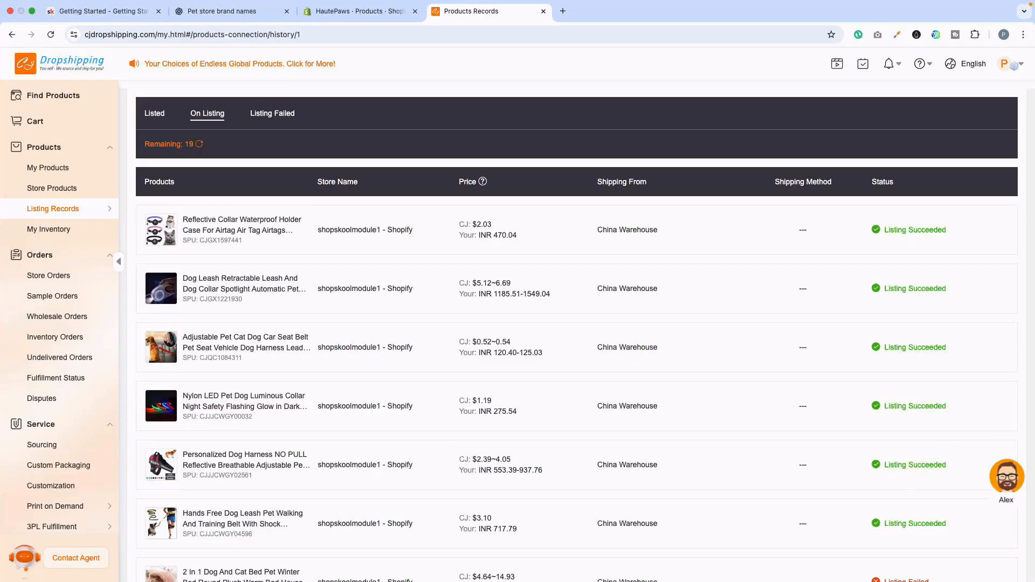
{"action": "scroll", "coordinate": [577, 330], "scroll_direction": "down", "scroll_amount": 15}
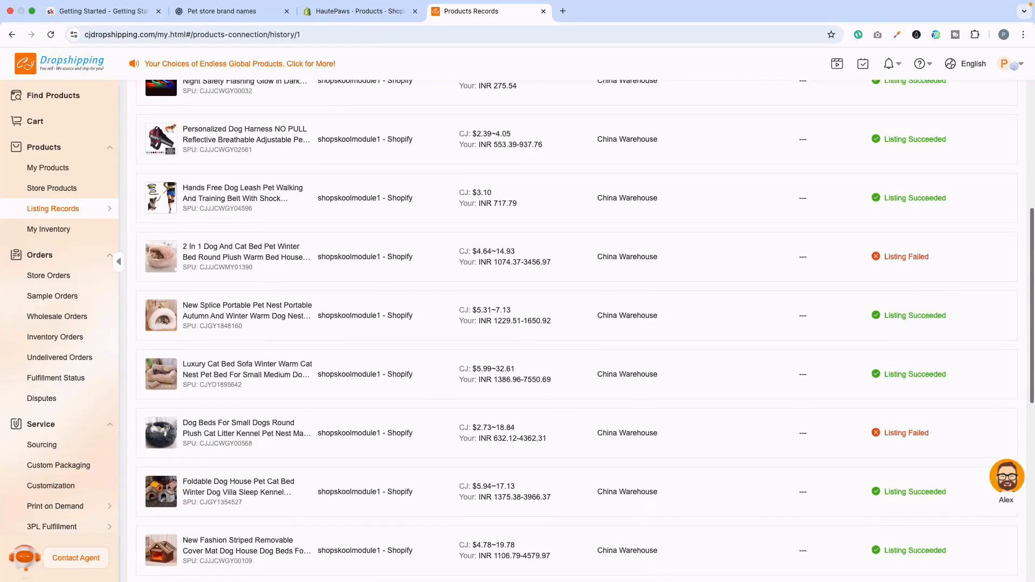
{"action": "scroll", "coordinate": [576, 330], "scroll_direction": "up", "scroll_amount": 10}
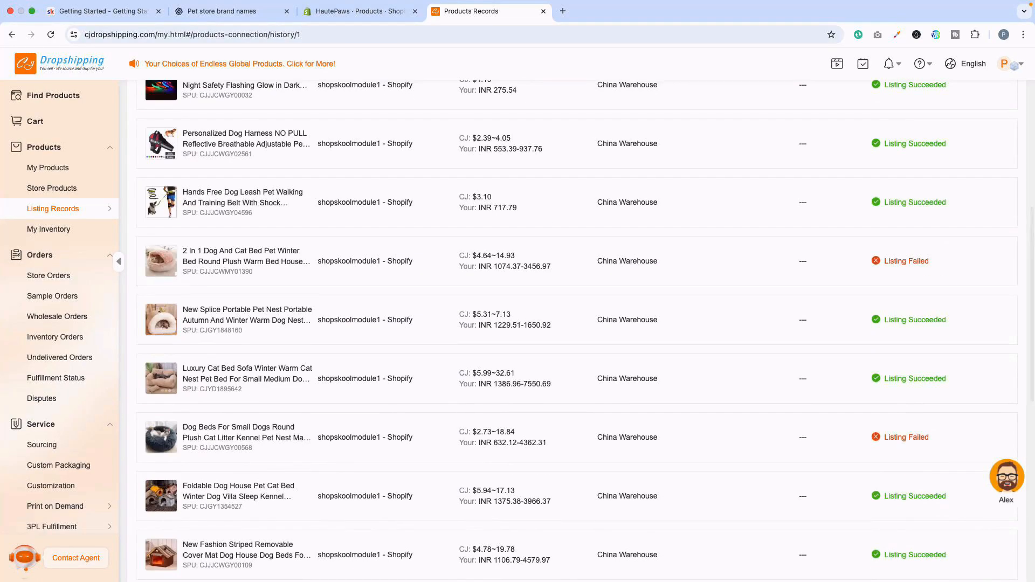
{"action": "scroll", "coordinate": [576, 330], "scroll_direction": "up", "scroll_amount": 4}
{"action": "scroll", "coordinate": [577, 330], "scroll_direction": "down", "scroll_amount": 4}
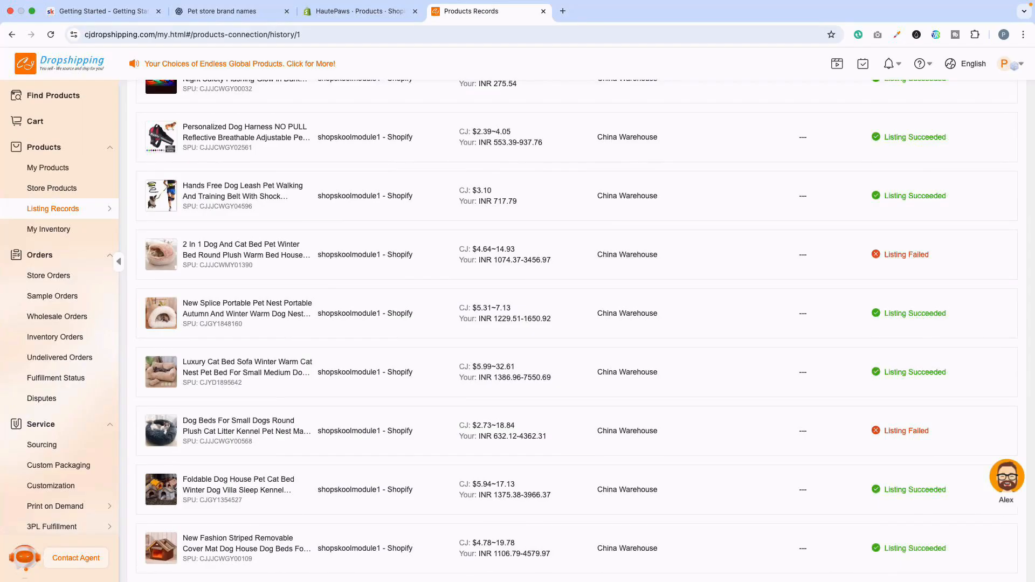
{"action": "scroll", "coordinate": [576, 331], "scroll_direction": "down", "scroll_amount": 1}
{"action": "scroll", "coordinate": [576, 331], "scroll_direction": "up", "scroll_amount": 7}
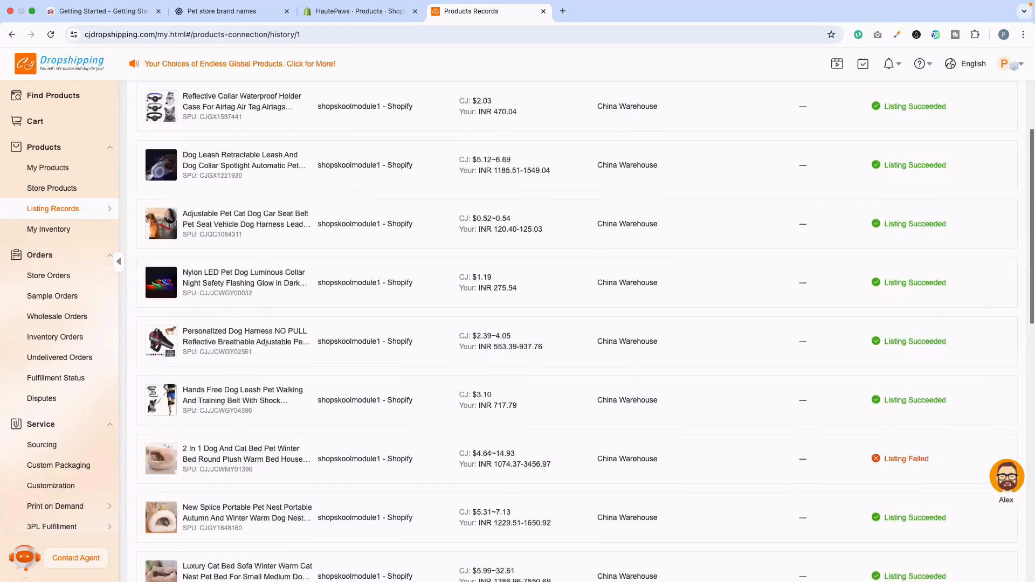
Switch to Shopify, reload the product list and select all products to review what has been imported.
{"action": "left_click", "coordinate": [358, 16]}
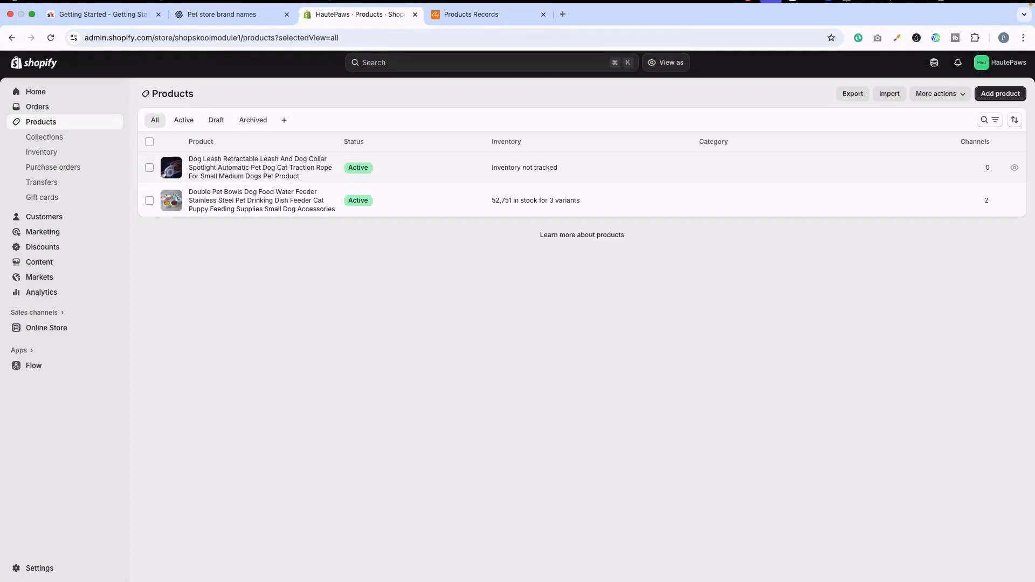
{"action": "left_click", "coordinate": [45, 137]}
{"action": "left_click", "coordinate": [41, 121]}
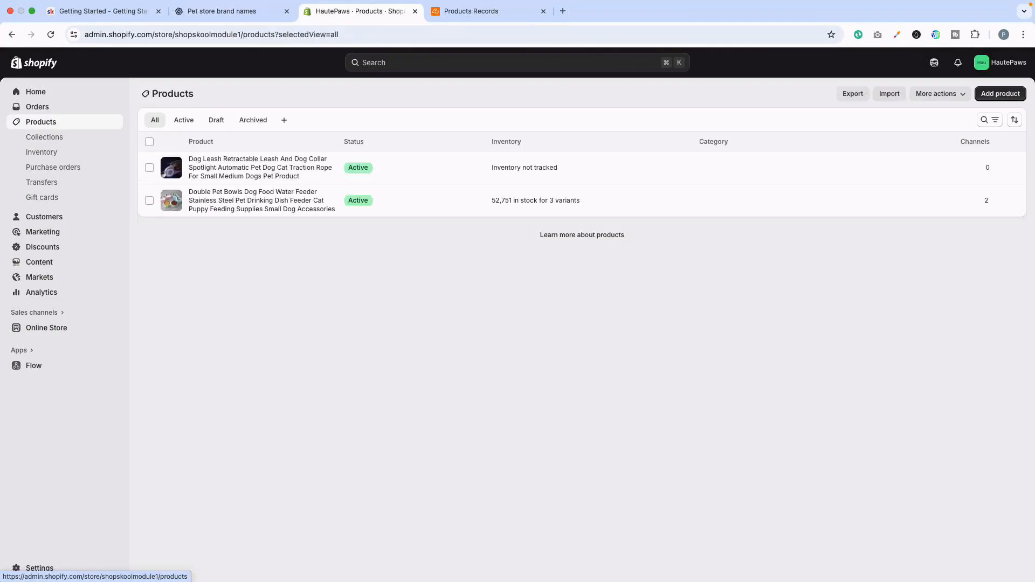
{"action": "left_click", "coordinate": [150, 142]}
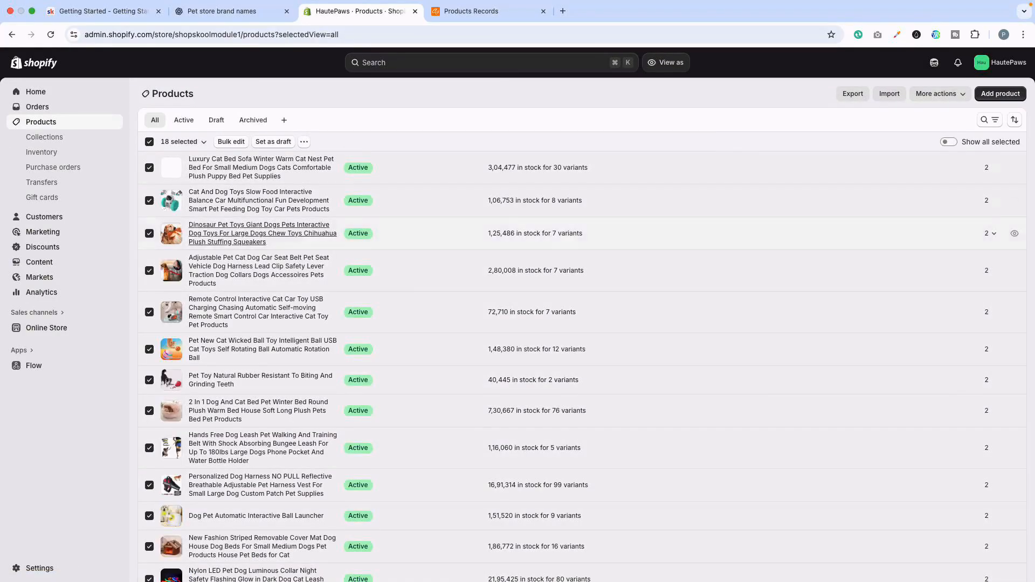
{"action": "scroll", "coordinate": [485, 233], "scroll_direction": "down", "scroll_amount": 4}
{"action": "scroll", "coordinate": [262, 447], "scroll_direction": "up", "scroll_amount": 4}
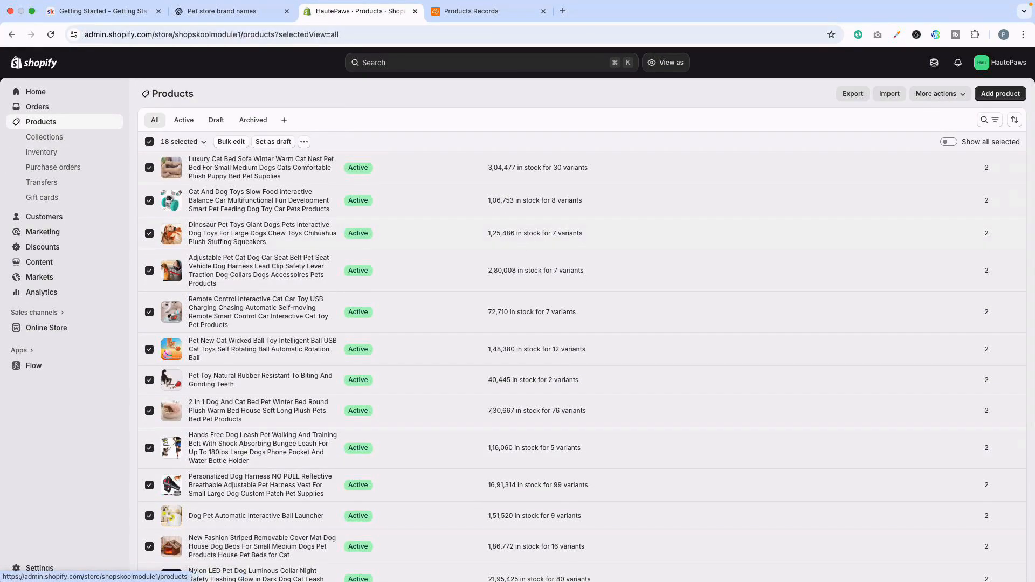
Open the Pets Toys collection and add all products matching the search "toy" to it.
{"action": "left_click", "coordinate": [45, 137]}
{"action": "left_click", "coordinate": [206, 166]}
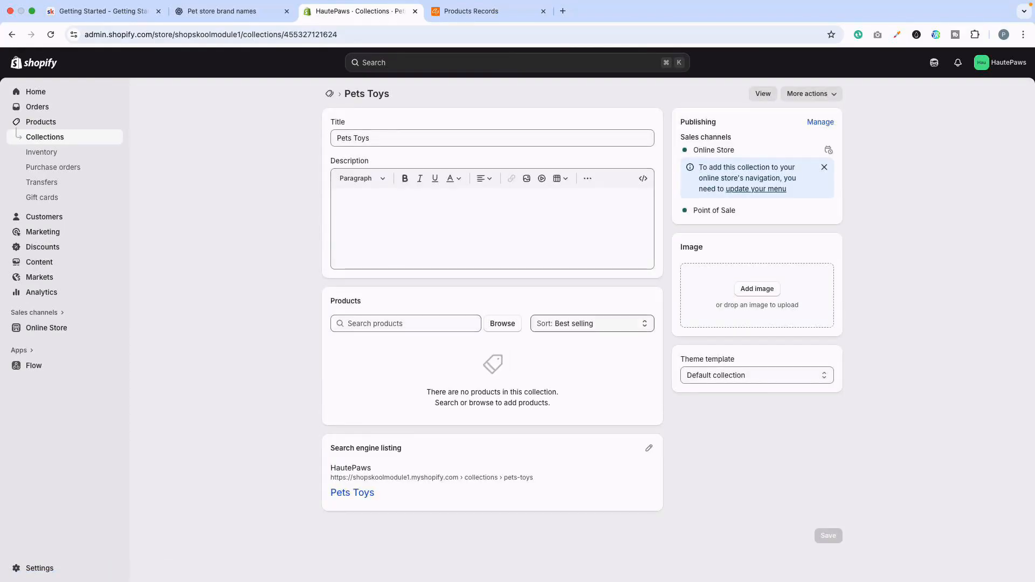
{"action": "left_click", "coordinate": [502, 324]}
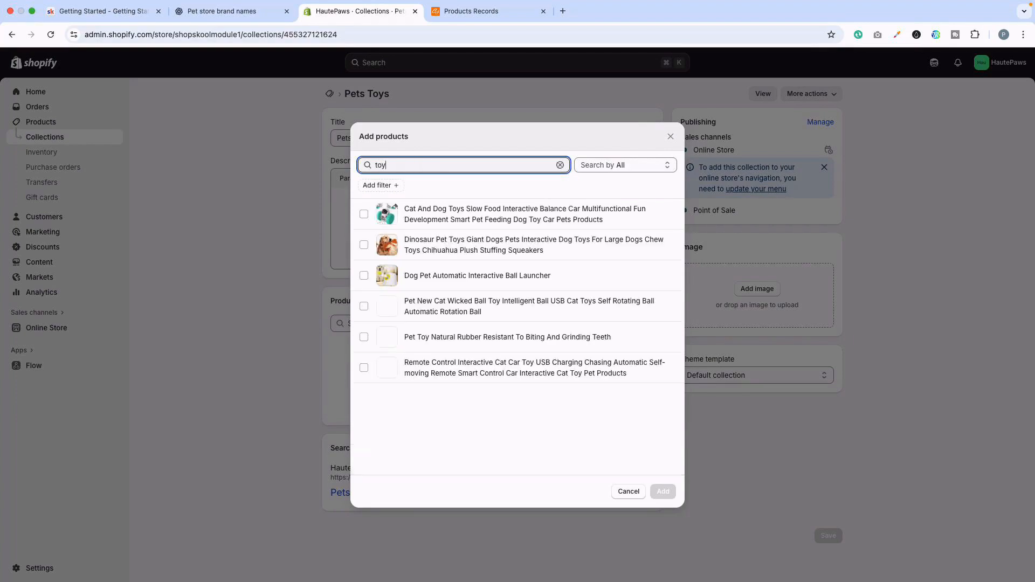
{"action": "left_click", "coordinate": [363, 214]}
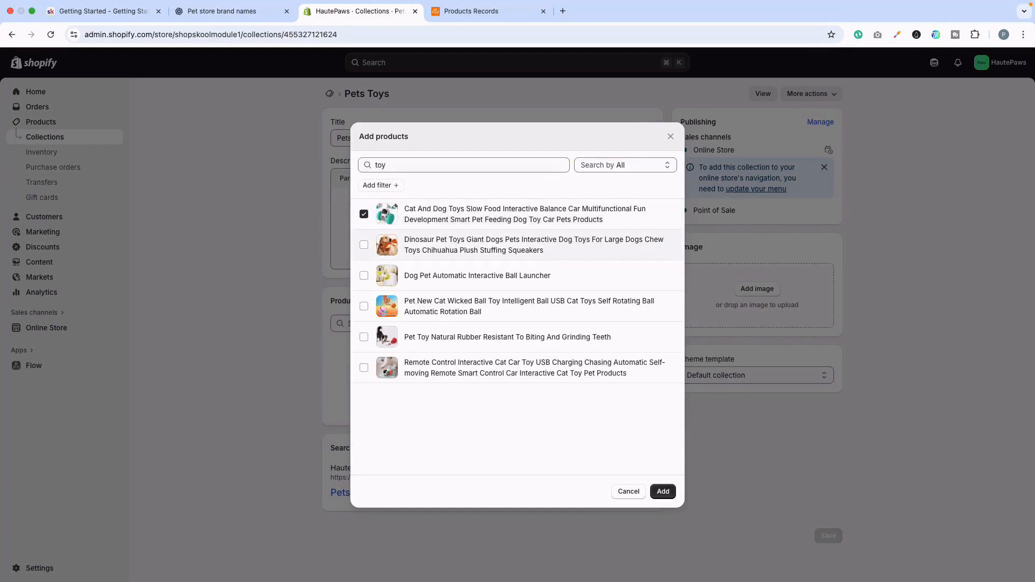
{"action": "left_click", "coordinate": [364, 275]}
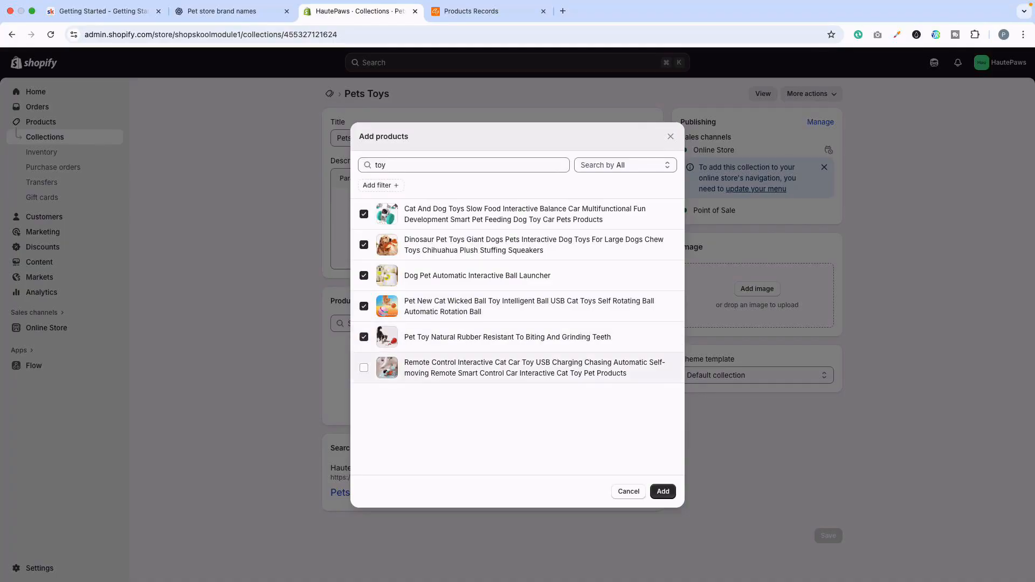
{"action": "left_click", "coordinate": [663, 491]}
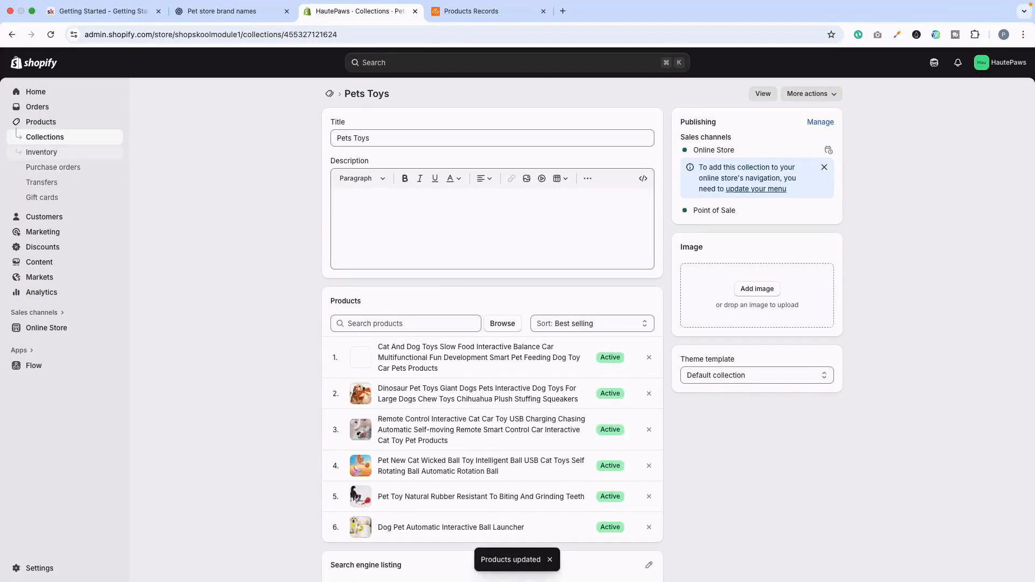
Open the Bedding & Comfort collection and add all products matching the search "bed" to it.
{"action": "left_click", "coordinate": [329, 93]}
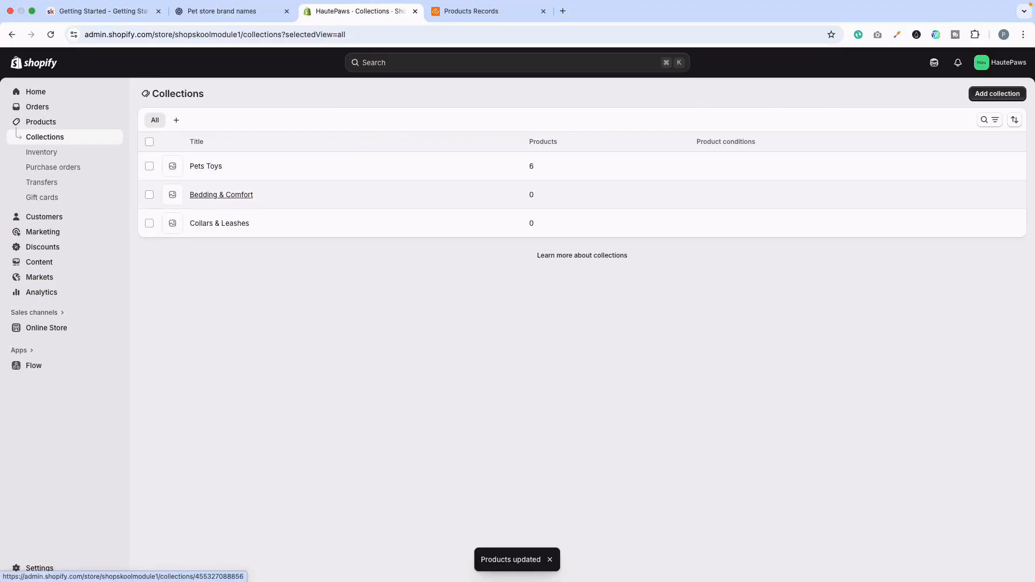
{"action": "left_click", "coordinate": [226, 193]}
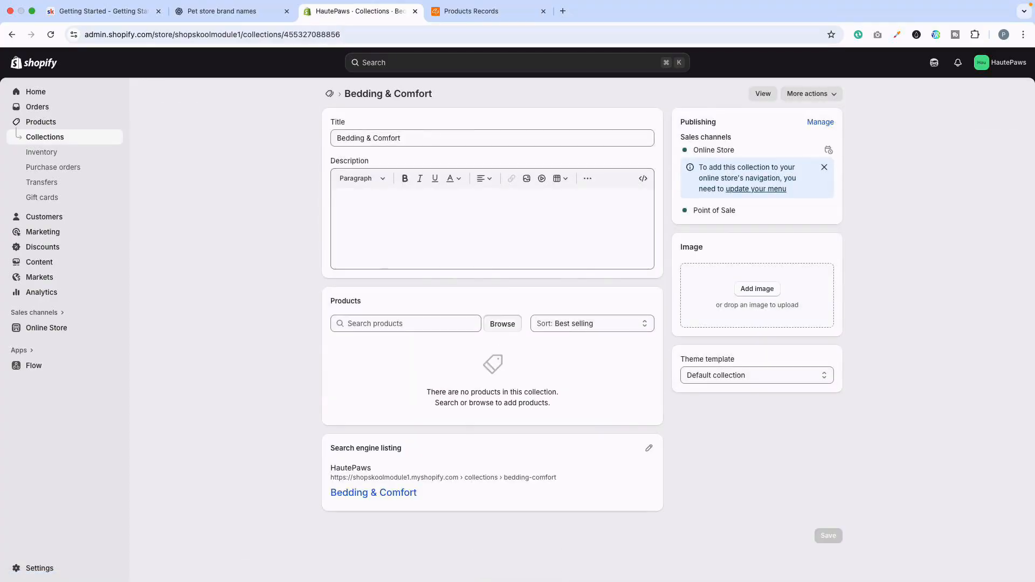
{"action": "left_click", "coordinate": [502, 324]}
{"action": "type", "text": "bed"}
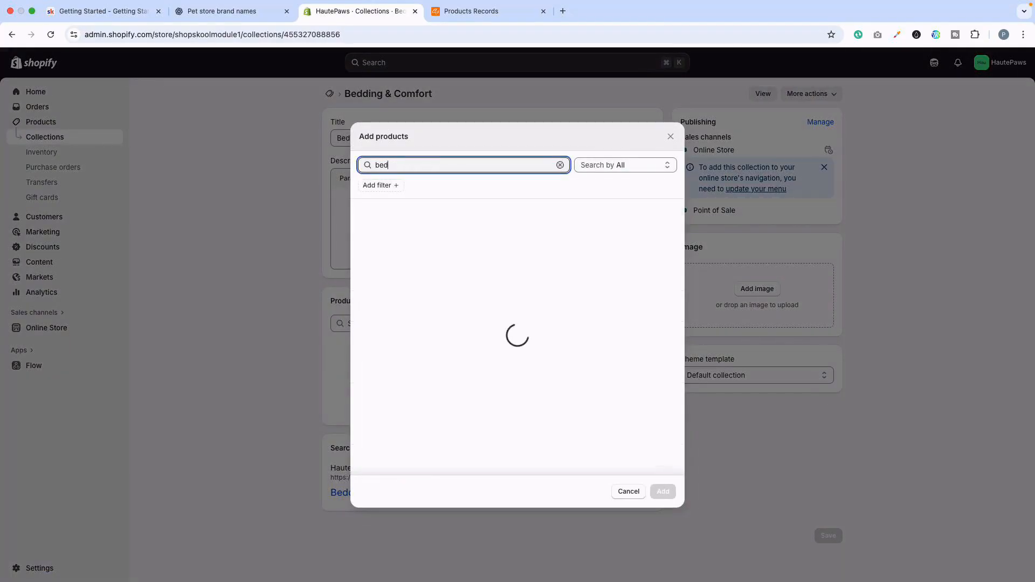
{"action": "left_click", "coordinate": [364, 215]}
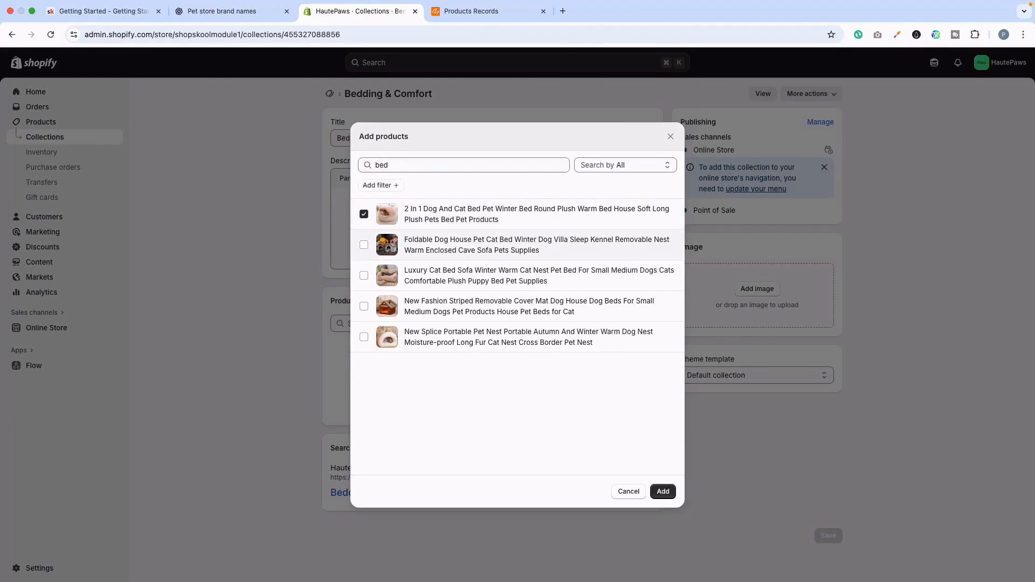
{"action": "left_click", "coordinate": [364, 306]}
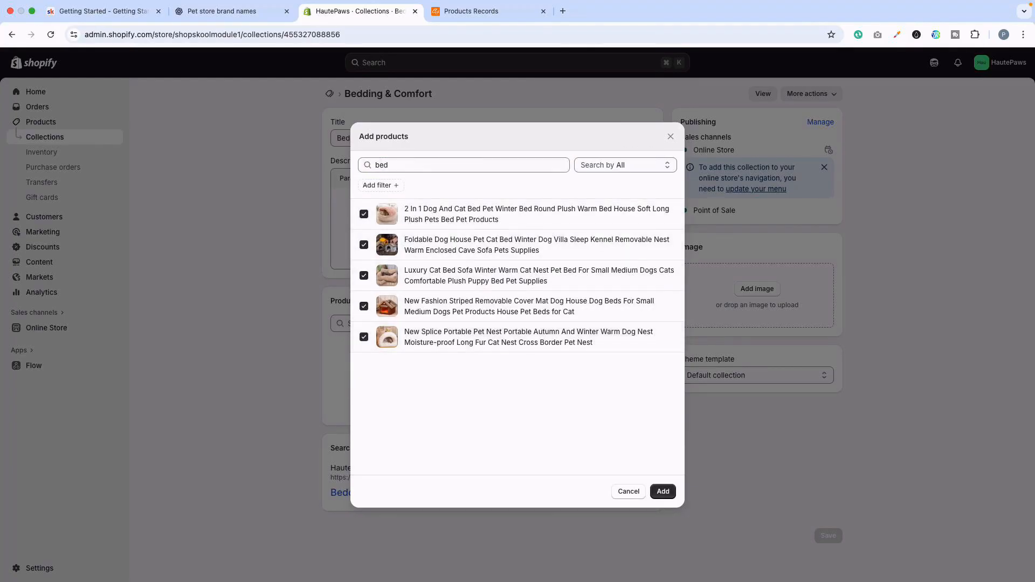
{"action": "left_click", "coordinate": [663, 492]}
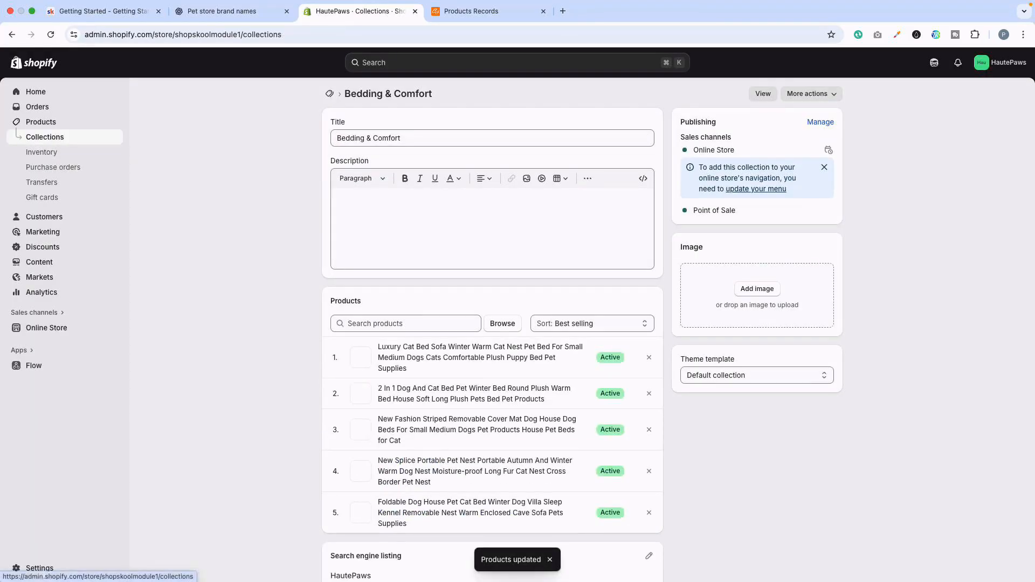
Open the Collars & Leashes collection and add all products matching the search "leash" to it.
{"action": "left_click", "coordinate": [45, 137]}
{"action": "left_click", "coordinate": [219, 223]}
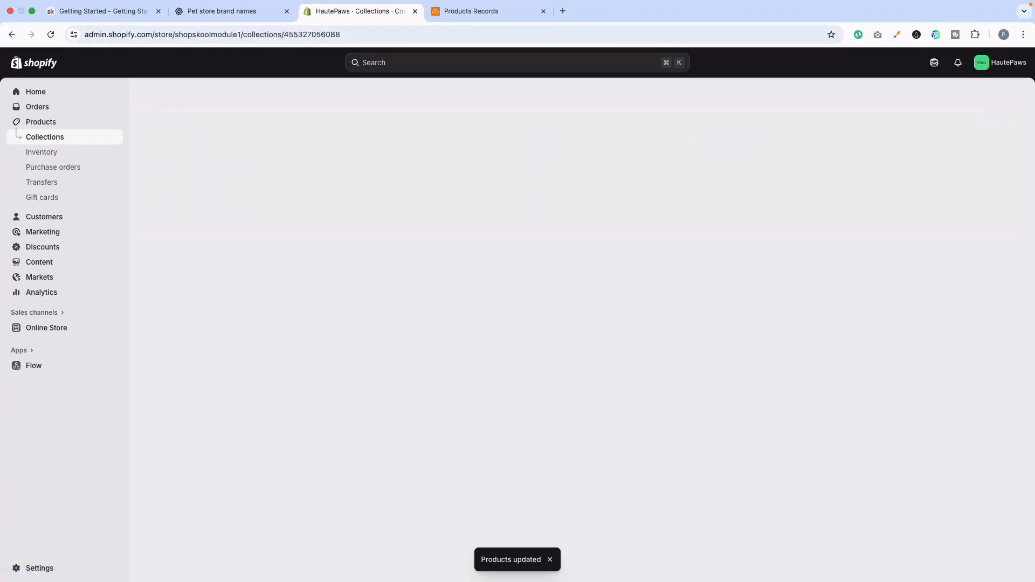
{"action": "left_click", "coordinate": [502, 323]}
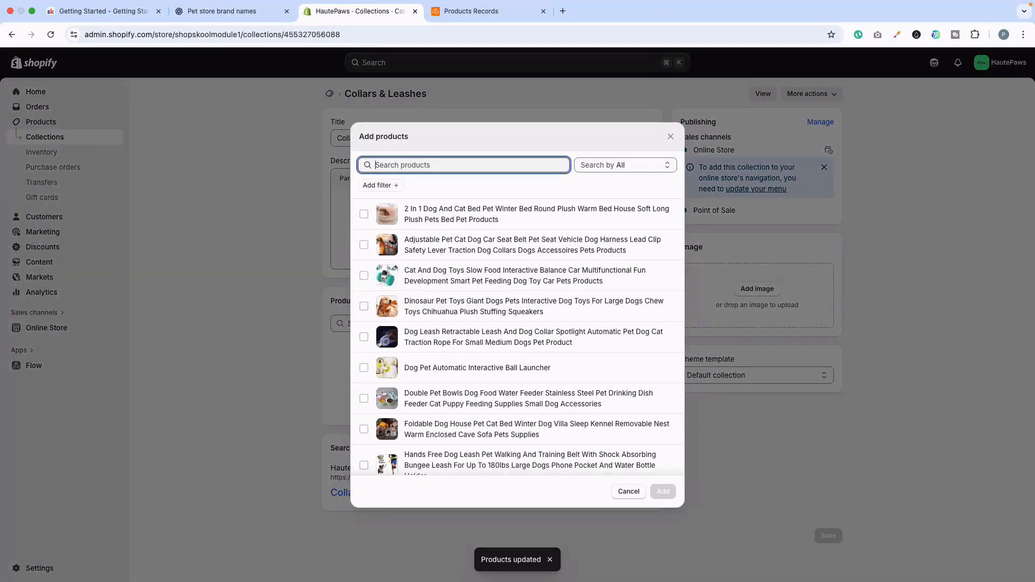
{"action": "type", "text": "leash"}
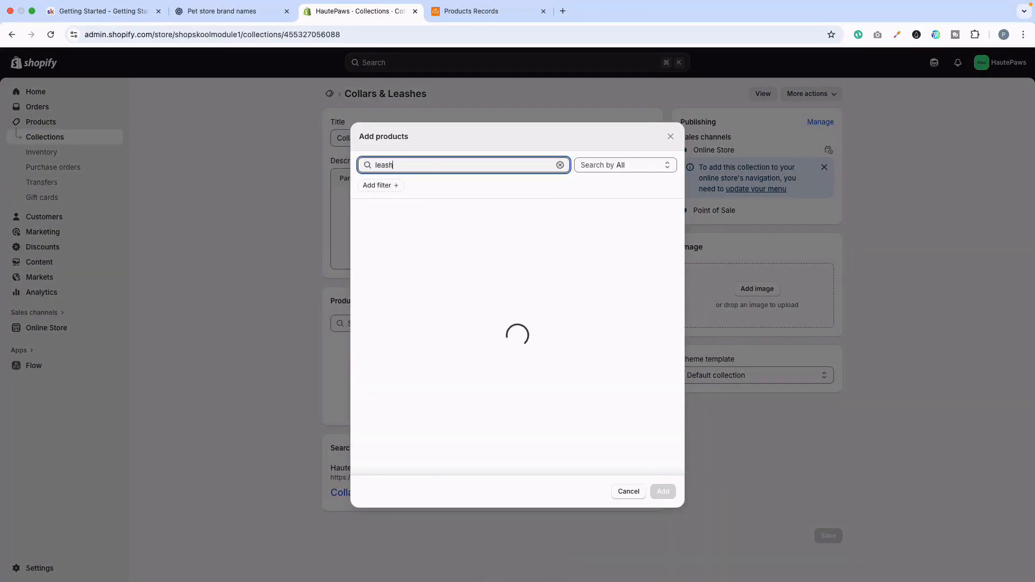
{"action": "left_click", "coordinate": [364, 214]}
{"action": "left_click", "coordinate": [364, 250]}
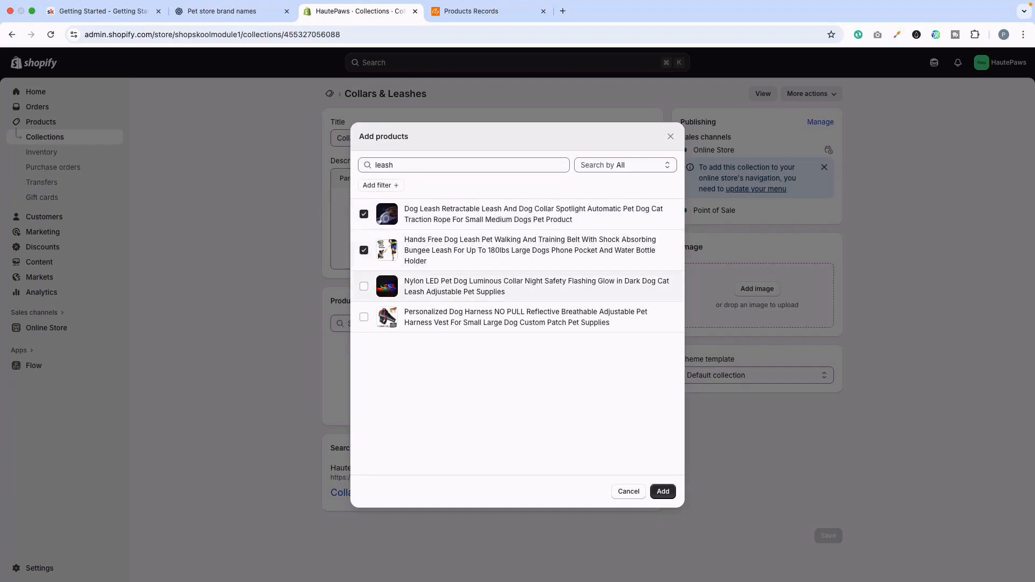
{"action": "left_click", "coordinate": [364, 286]}
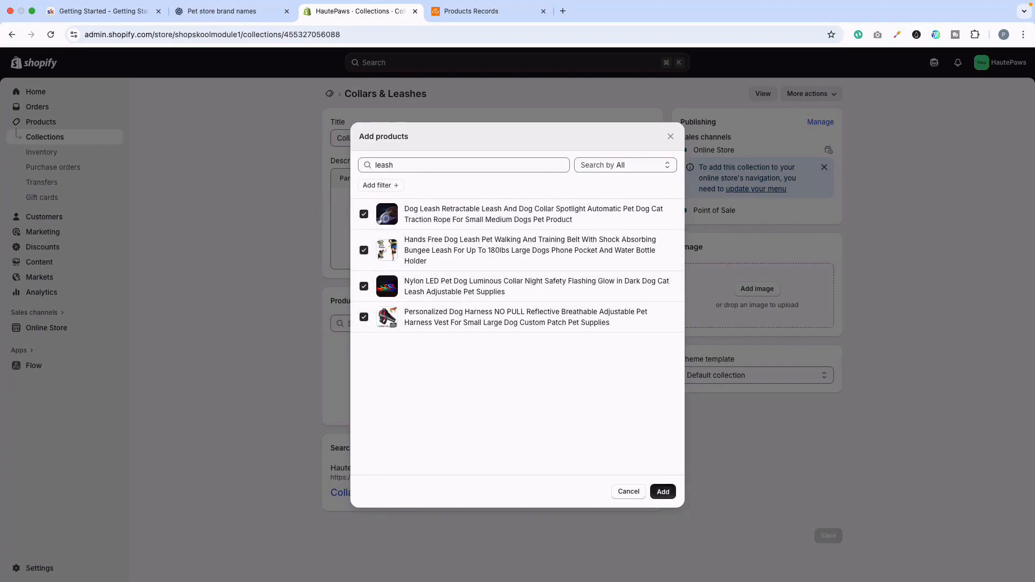
{"action": "left_click", "coordinate": [663, 492]}
Add the remaining products matching "collar", the pet car seat belt and the reflective AirTag collar, to the Collars & Leashes collection.
{"action": "left_click", "coordinate": [502, 323]}
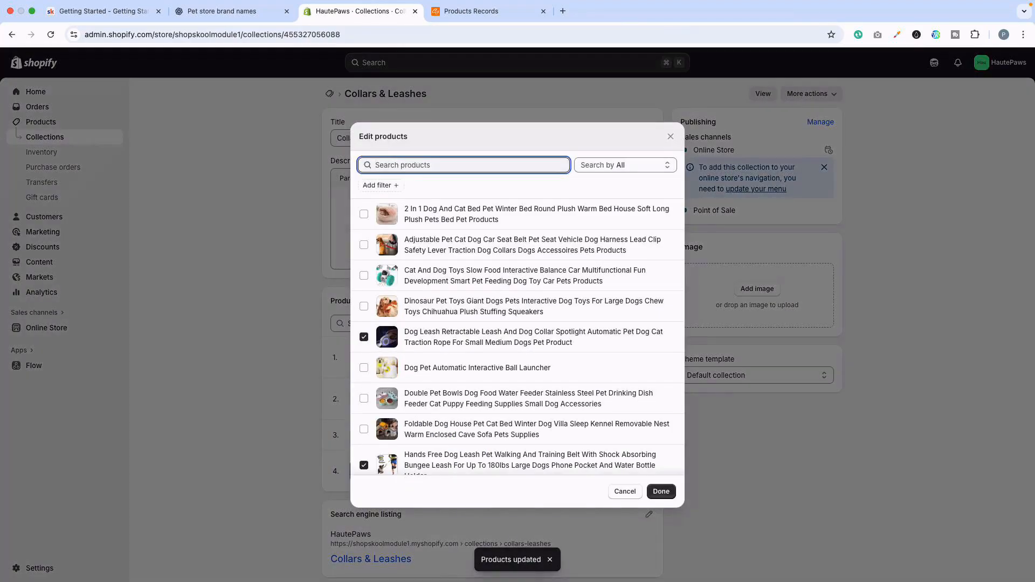
{"action": "type", "text": "collar"}
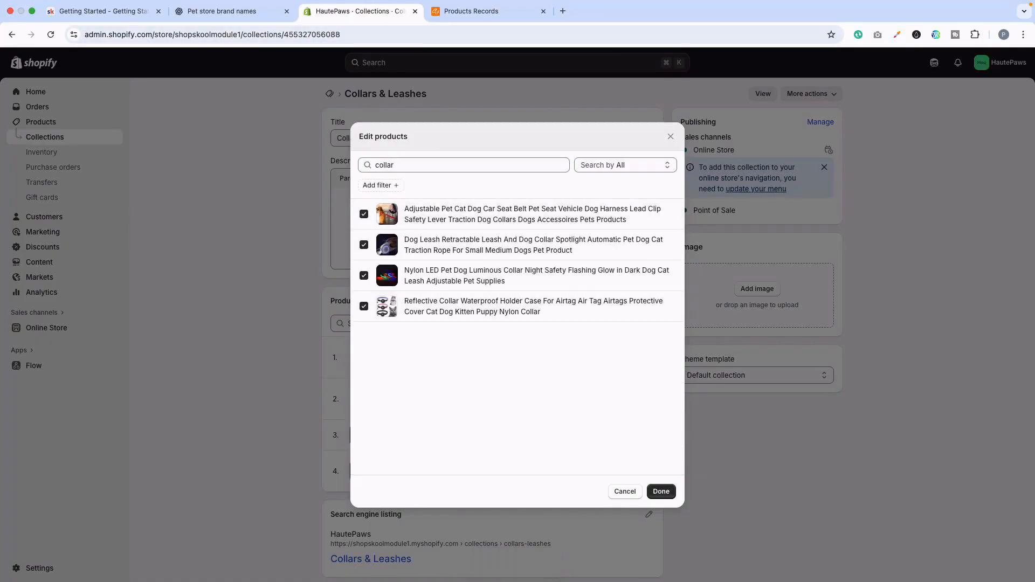
{"action": "left_click", "coordinate": [661, 491]}
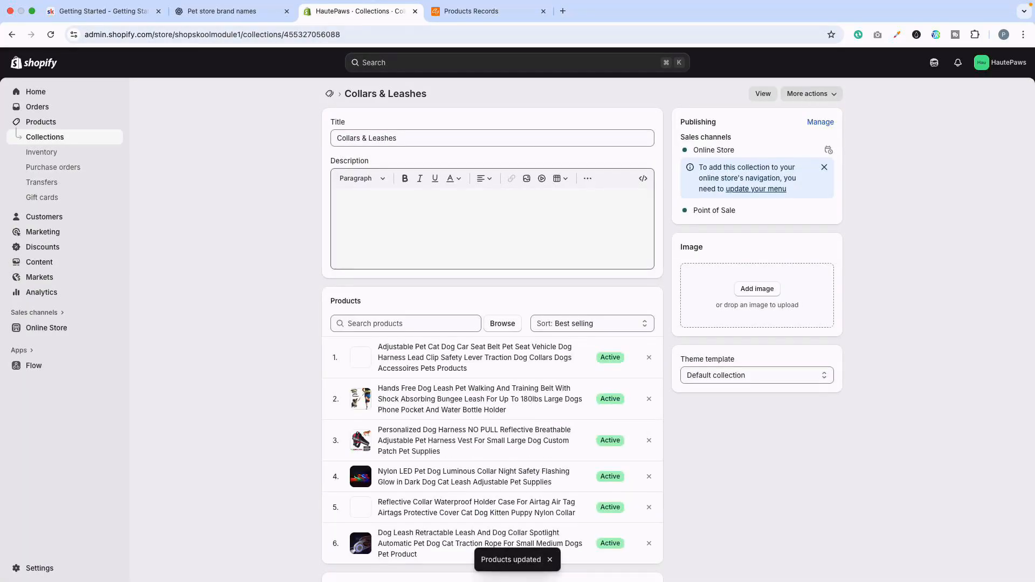
Sort the Collars & Leashes collection manually and place the car seat belt first, the hands-free leash second and the LED collar third.
{"action": "scroll", "coordinate": [492, 323], "scroll_direction": "down", "scroll_amount": 3}
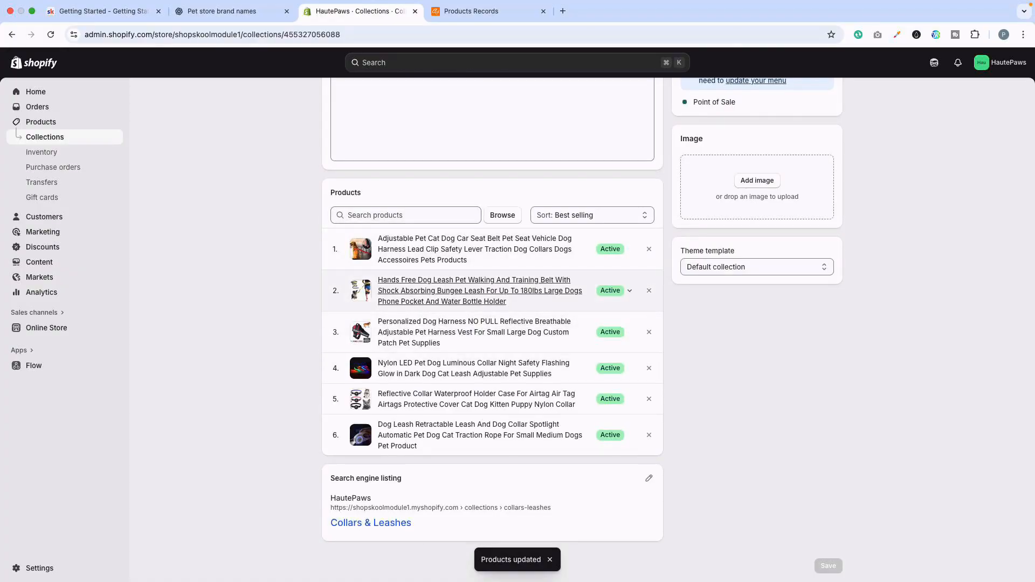
{"action": "left_click", "coordinate": [592, 215]}
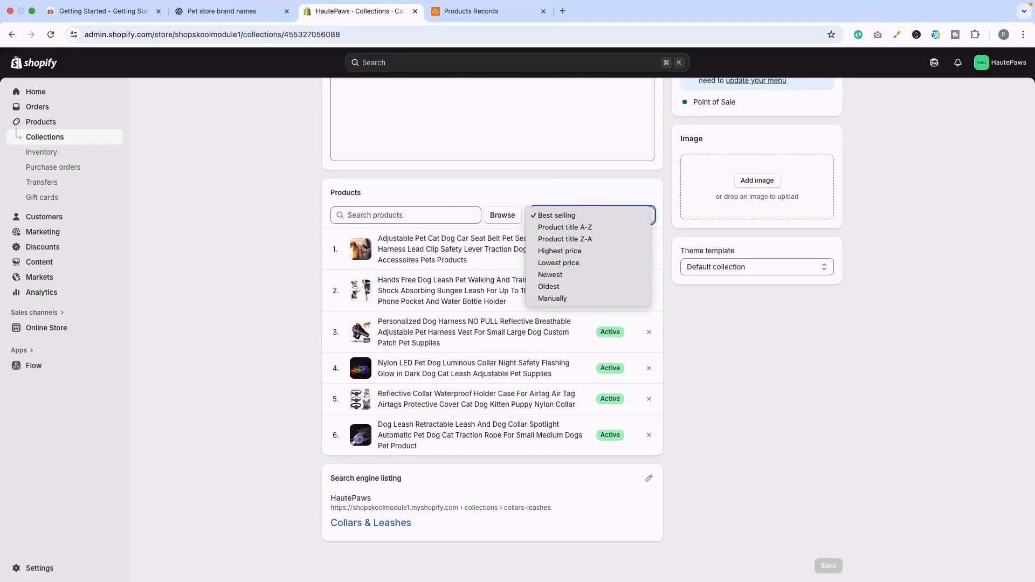
{"action": "left_click", "coordinate": [553, 299]}
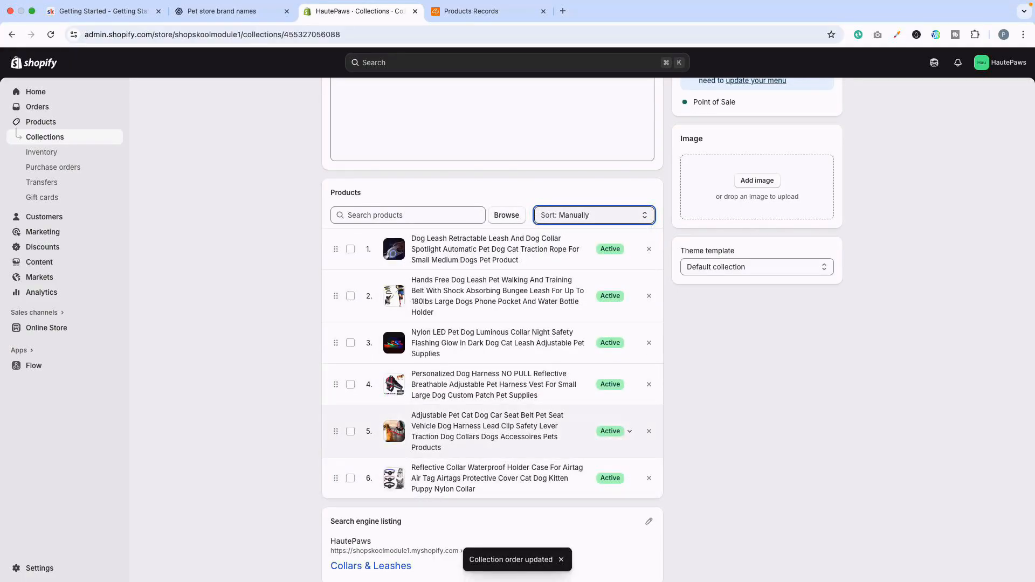
{"action": "left_click_drag", "start_coordinate": [336, 431], "coordinate": [336, 253]}
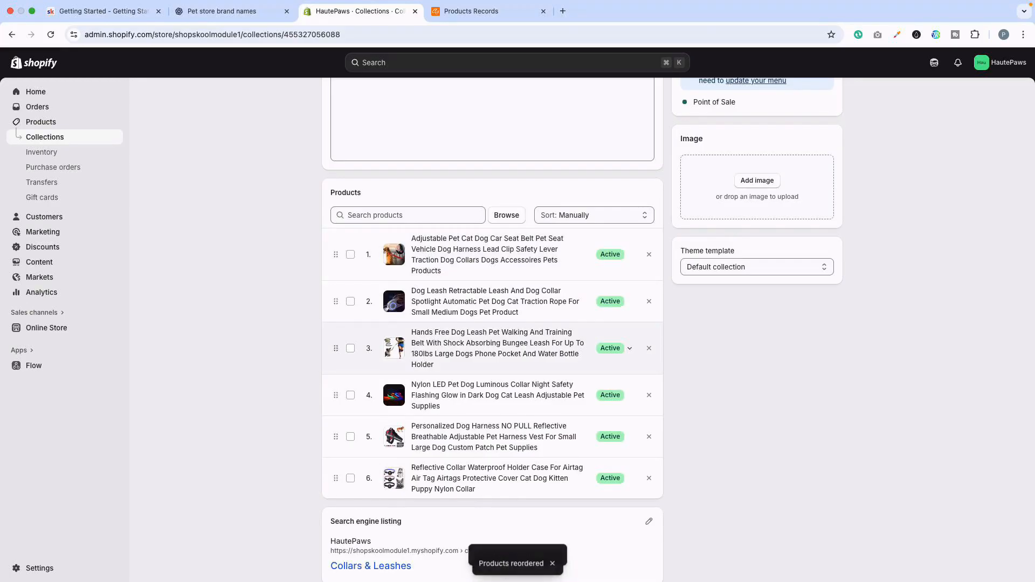
{"action": "left_click_drag", "start_coordinate": [336, 349], "coordinate": [336, 307]}
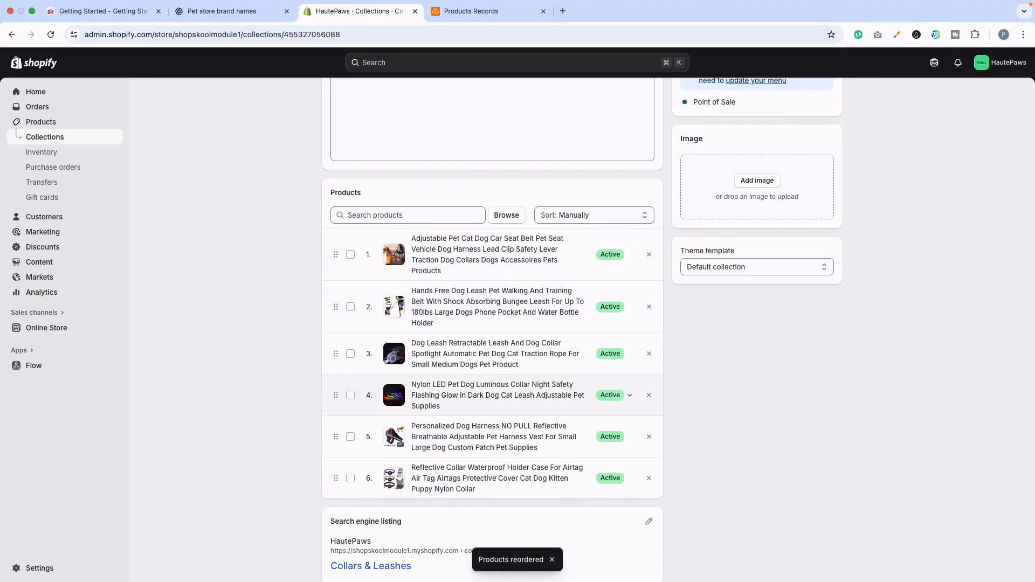
{"action": "left_click_drag", "start_coordinate": [335, 395], "coordinate": [336, 354]}
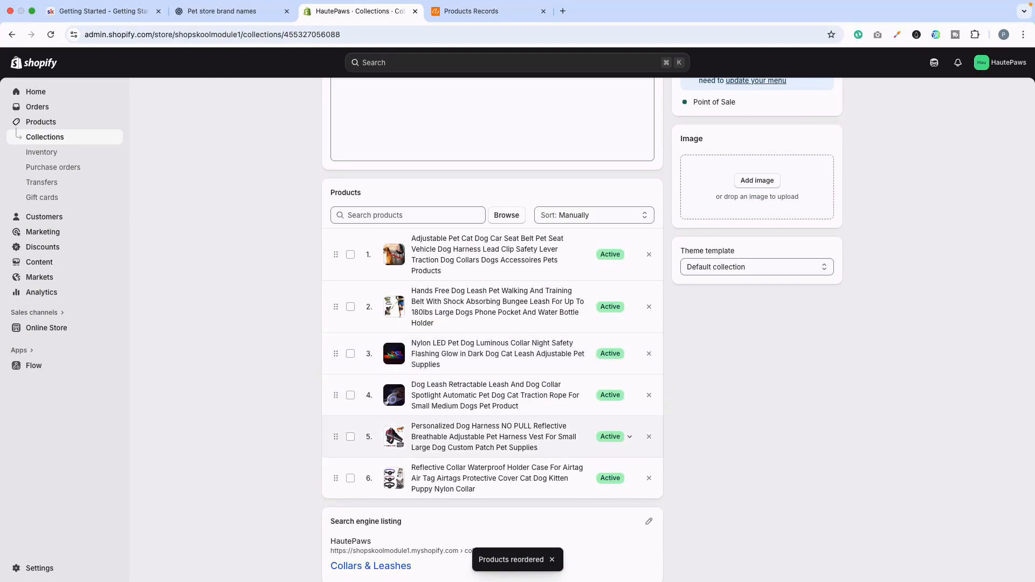
Open the Bedding & Comfort collection, set its sorting to Manually and move the Luxury Cat Bed Sofa to first place.
{"action": "scroll", "coordinate": [492, 324], "scroll_direction": "up", "scroll_amount": 2}
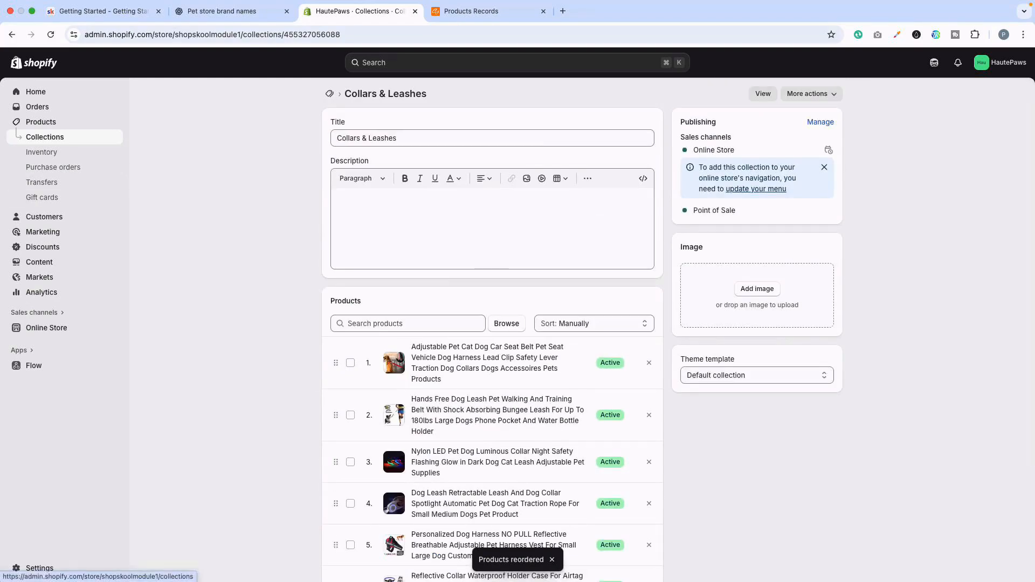
{"action": "left_click", "coordinate": [330, 93]}
{"action": "left_click", "coordinate": [221, 194]}
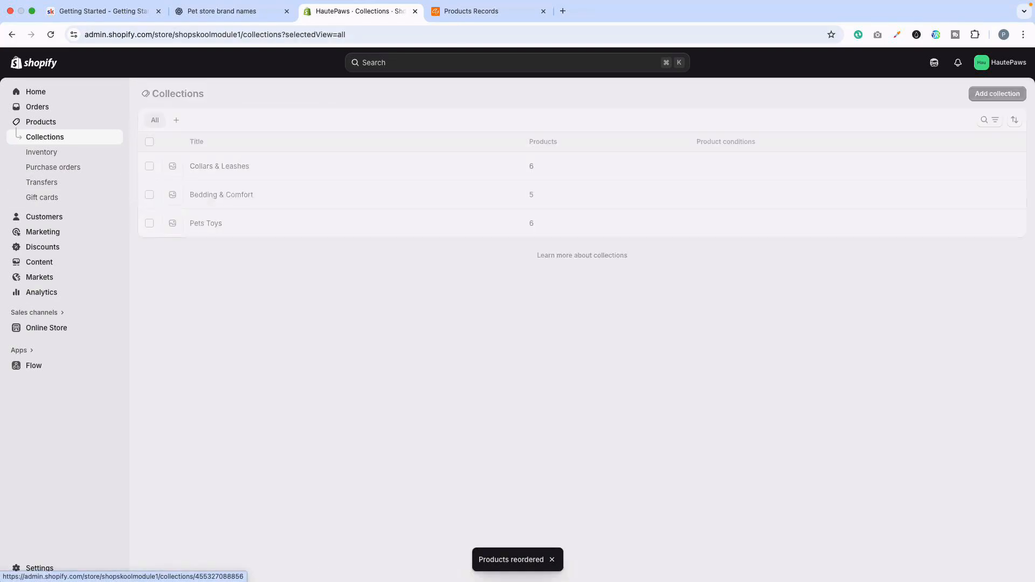
{"action": "scroll", "coordinate": [592, 246], "scroll_direction": "down", "scroll_amount": 2}
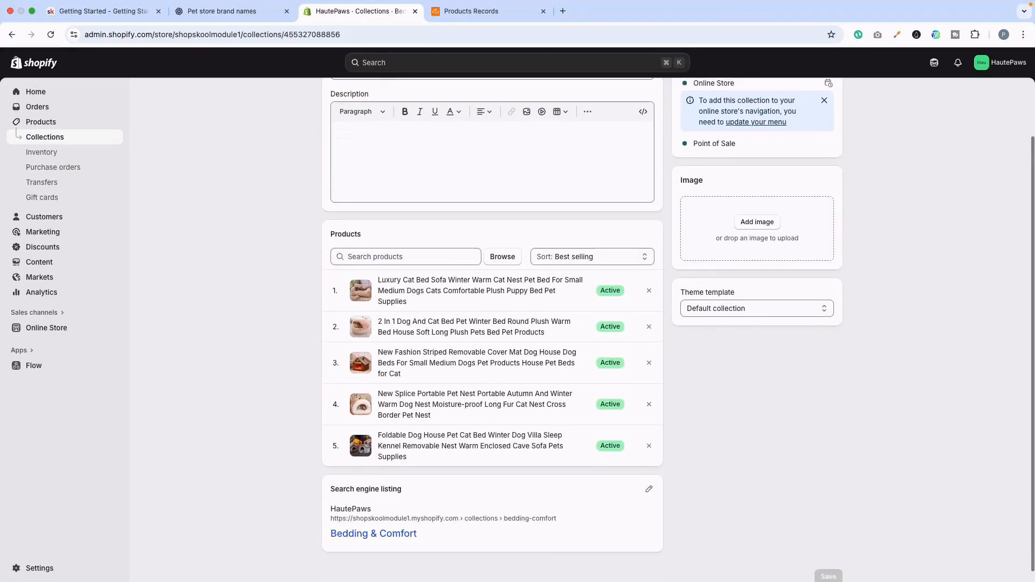
{"action": "left_click", "coordinate": [592, 246]}
{"action": "key", "text": "Down"}
{"action": "key", "text": "Down"}
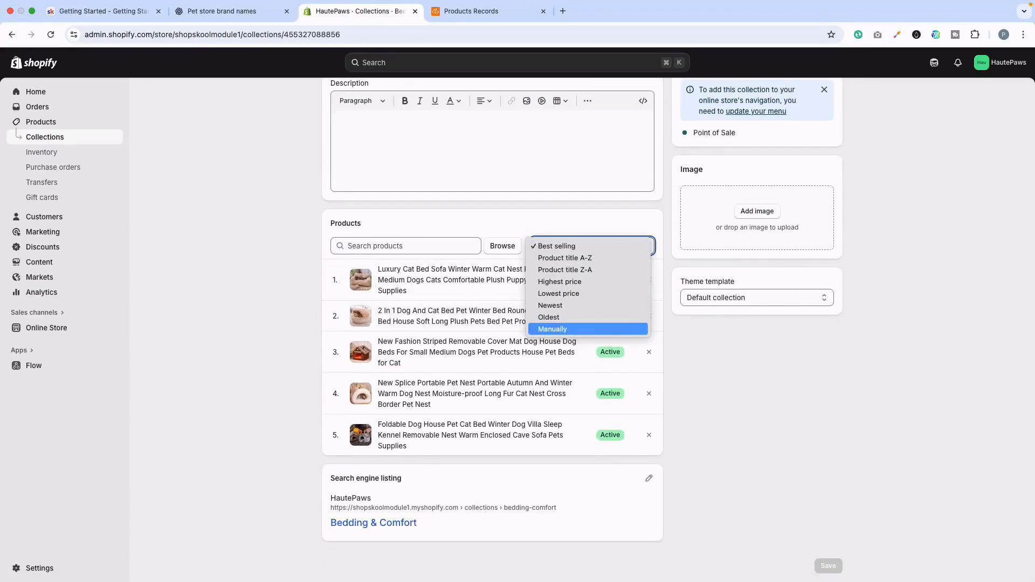
{"action": "key", "text": "Return"}
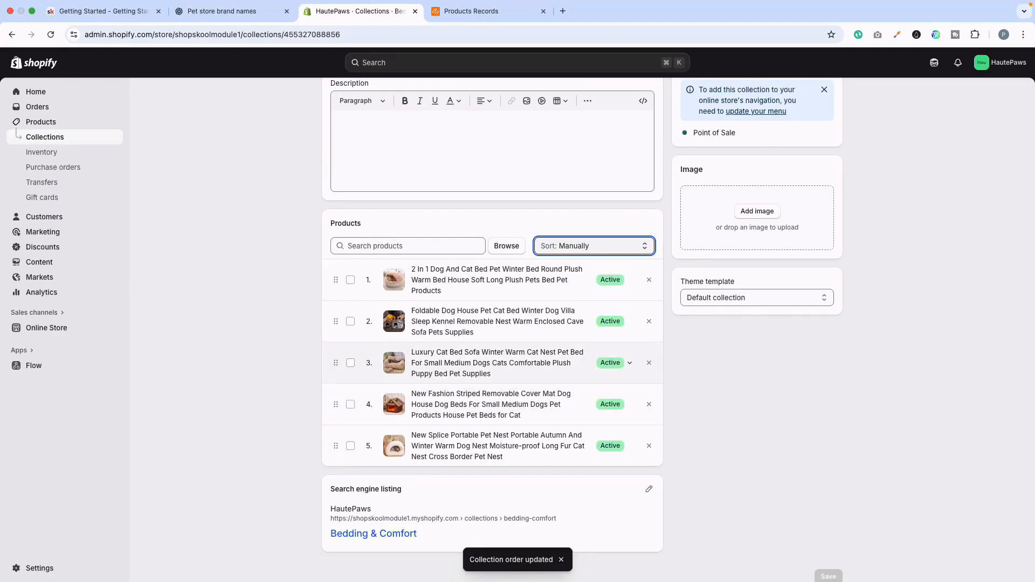
{"action": "left_click_drag", "start_coordinate": [336, 362], "coordinate": [336, 279]}
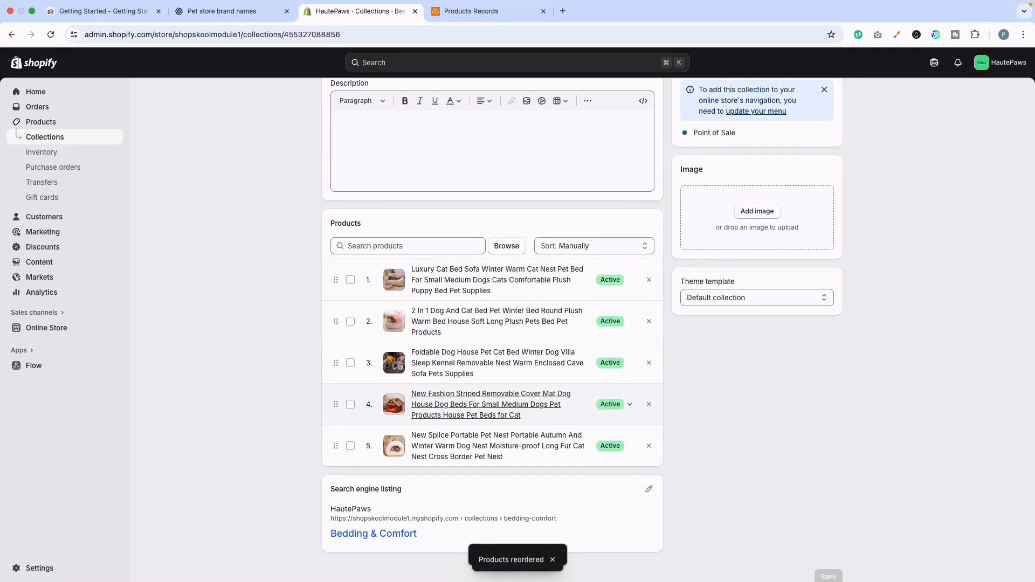
Open the Pets Toys collection and set its product sorting to Manually.
{"action": "left_click", "coordinate": [45, 137]}
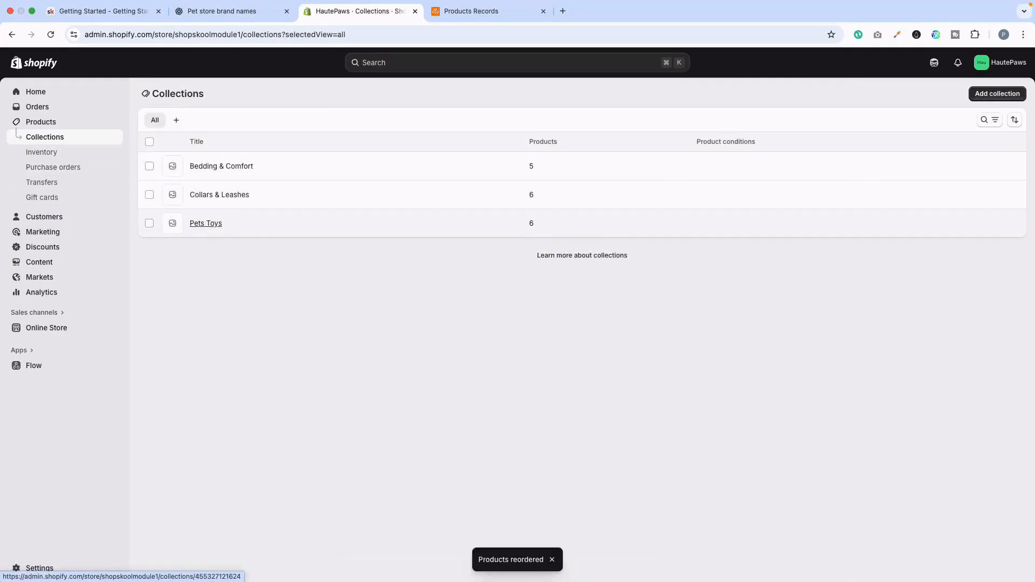
{"action": "left_click", "coordinate": [205, 223]}
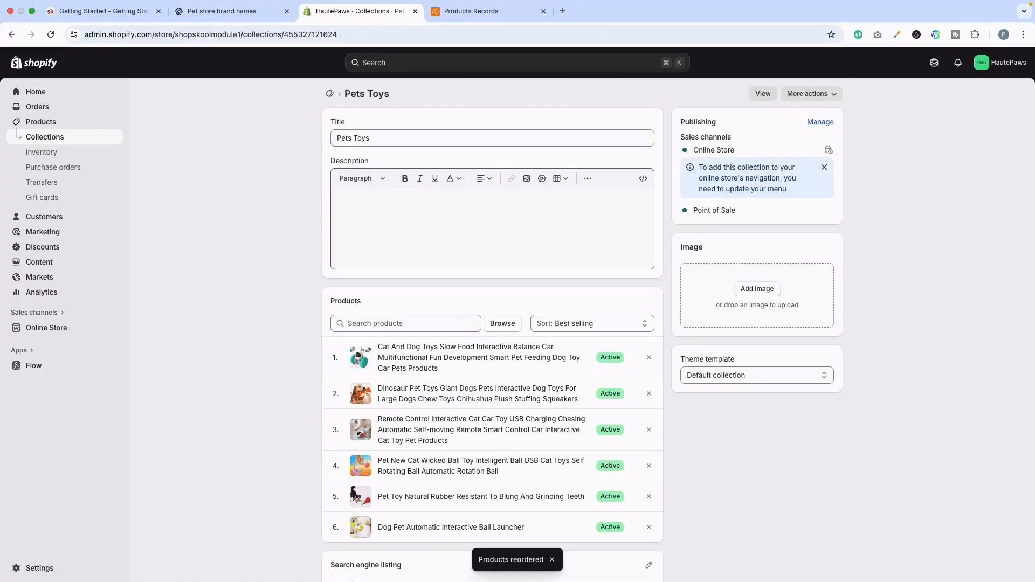
{"action": "scroll", "coordinate": [474, 270], "scroll_direction": "down", "scroll_amount": 3}
{"action": "left_click", "coordinate": [592, 236]}
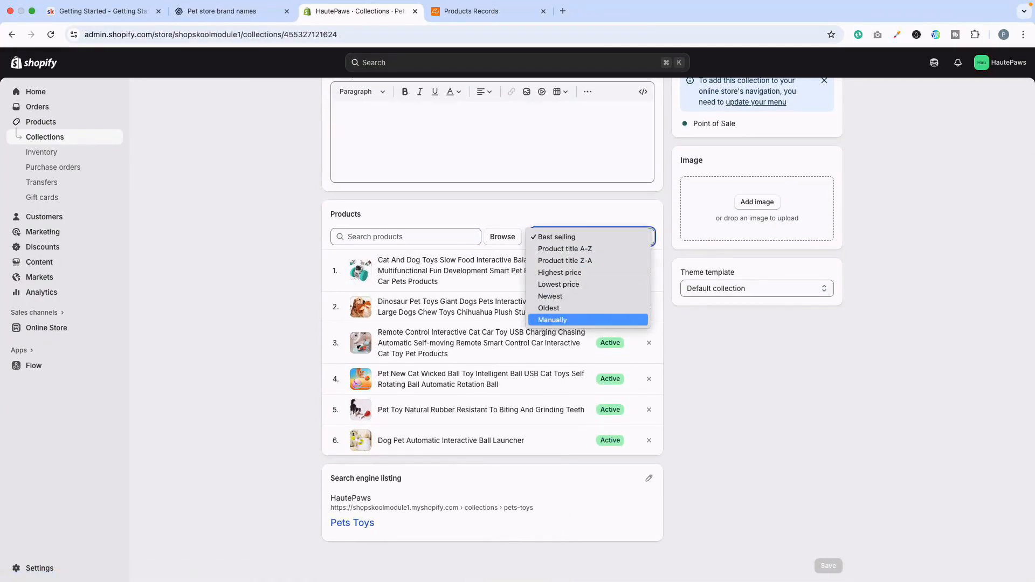
{"action": "left_click", "coordinate": [553, 320]}
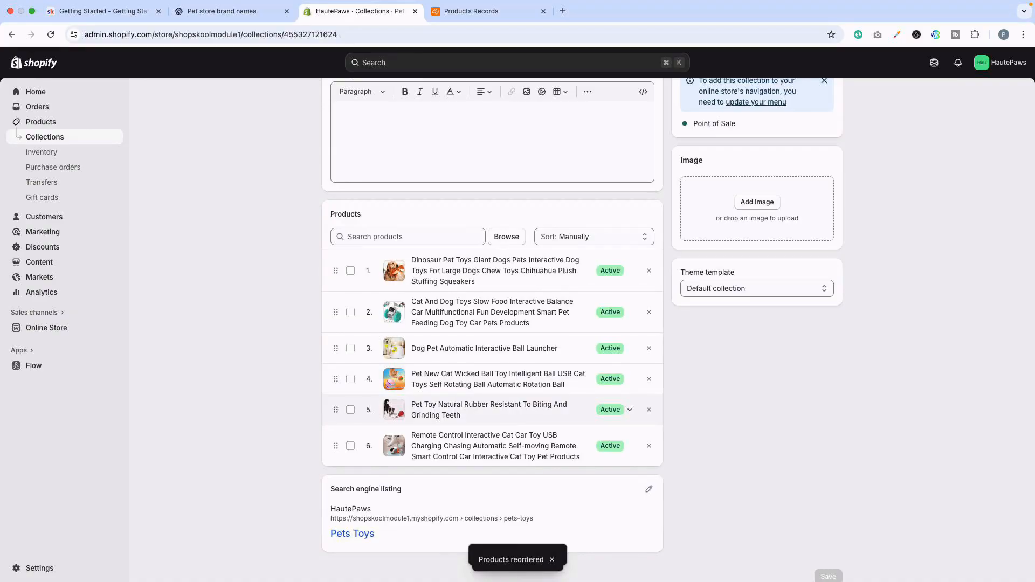
Reorder Pets Toys with the natural rubber toy second, the automatic ball launcher third and the remote control cat car fourth.
{"action": "left_click_drag", "start_coordinate": [336, 410], "coordinate": [335, 306]}
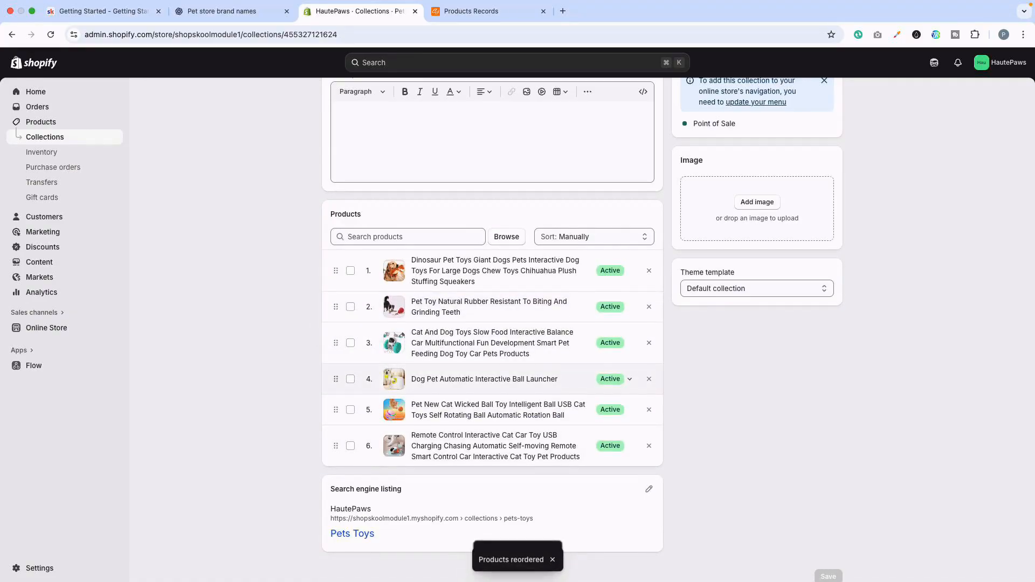
{"action": "left_click_drag", "start_coordinate": [336, 379], "coordinate": [336, 337]}
{"action": "left_click_drag", "start_coordinate": [336, 445], "coordinate": [336, 372]}
{"action": "scroll", "coordinate": [492, 323], "scroll_direction": "up", "scroll_amount": 3}
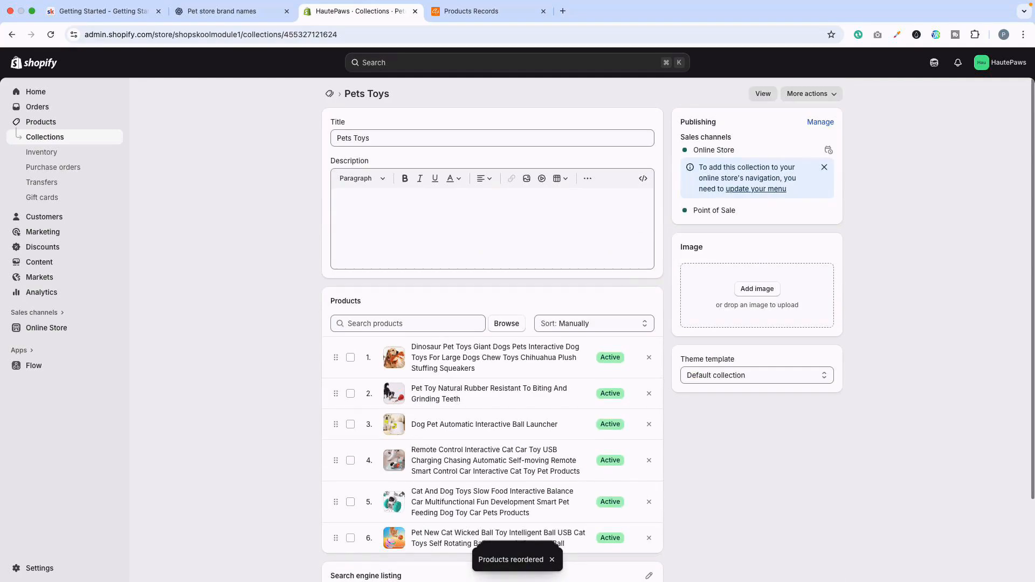
Return to the collections list, open the online store in a new tab and close the Products Records tab.
{"action": "left_click", "coordinate": [45, 137]}
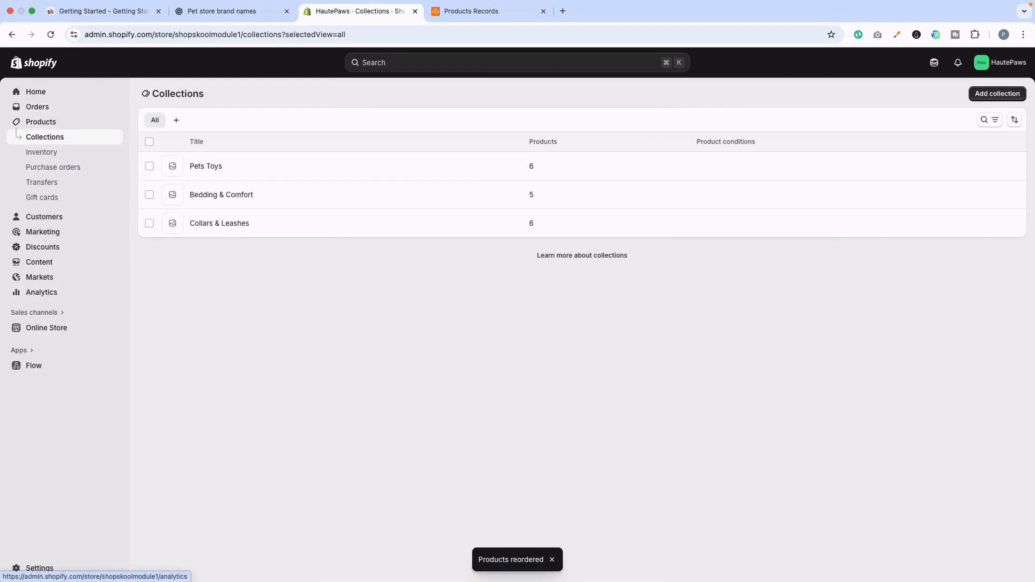
{"action": "left_click", "coordinate": [115, 327]}
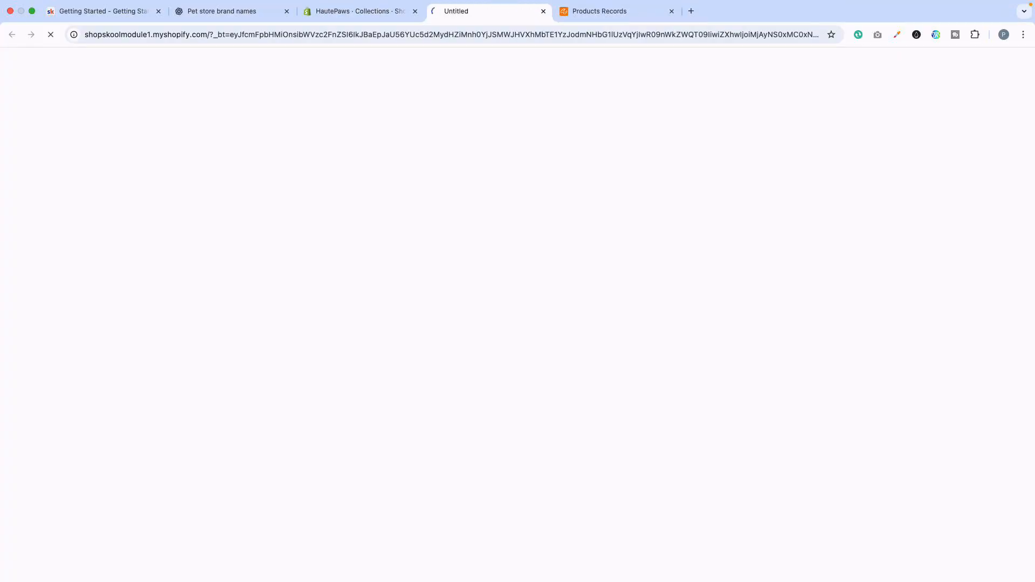
{"action": "left_click", "coordinate": [672, 11]}
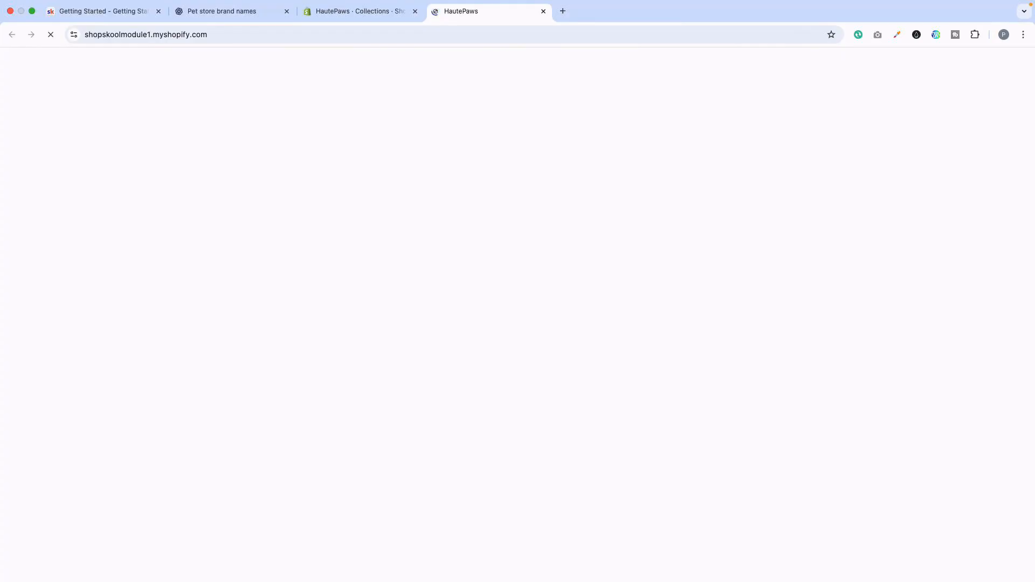
Examine the storefront home page, including its banner, product grid and email signup section.
{"action": "scroll", "coordinate": [225, 216], "scroll_direction": "down", "scroll_amount": 6}
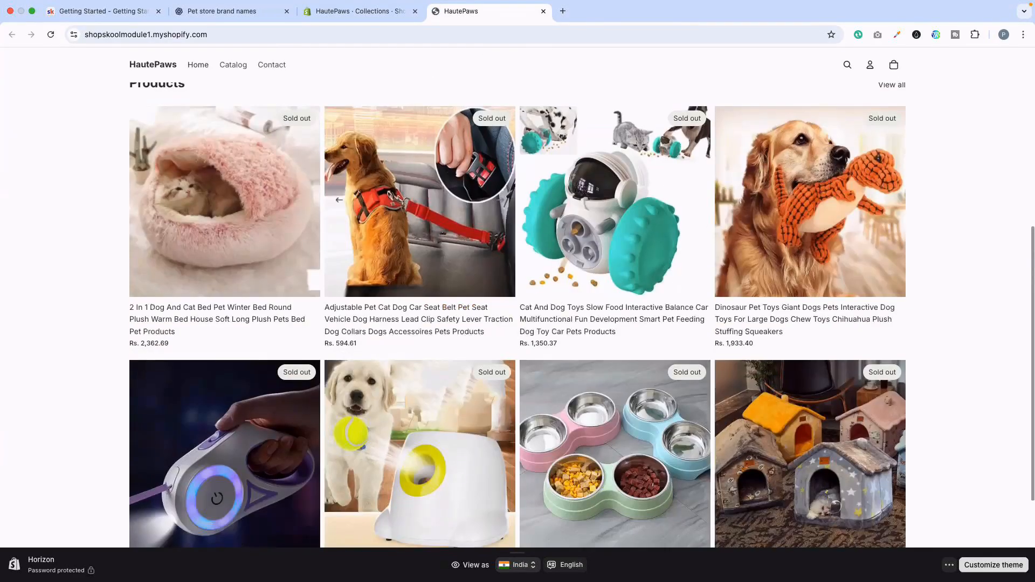
{"action": "scroll", "coordinate": [615, 162], "scroll_direction": "down", "scroll_amount": 3}
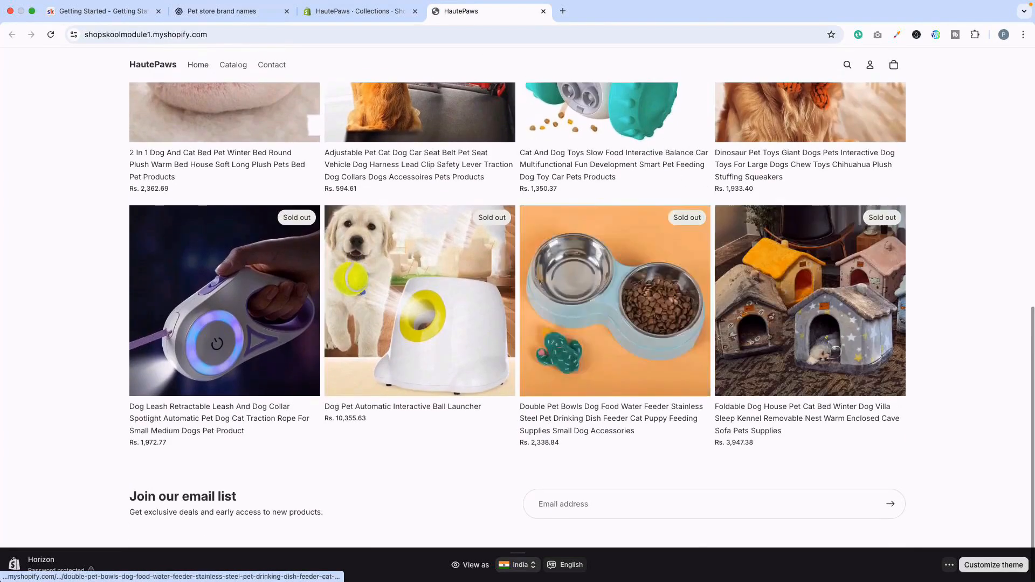
{"action": "scroll", "coordinate": [615, 269], "scroll_direction": "up", "scroll_amount": 10}
{"action": "scroll", "coordinate": [615, 270], "scroll_direction": "down", "scroll_amount": 8}
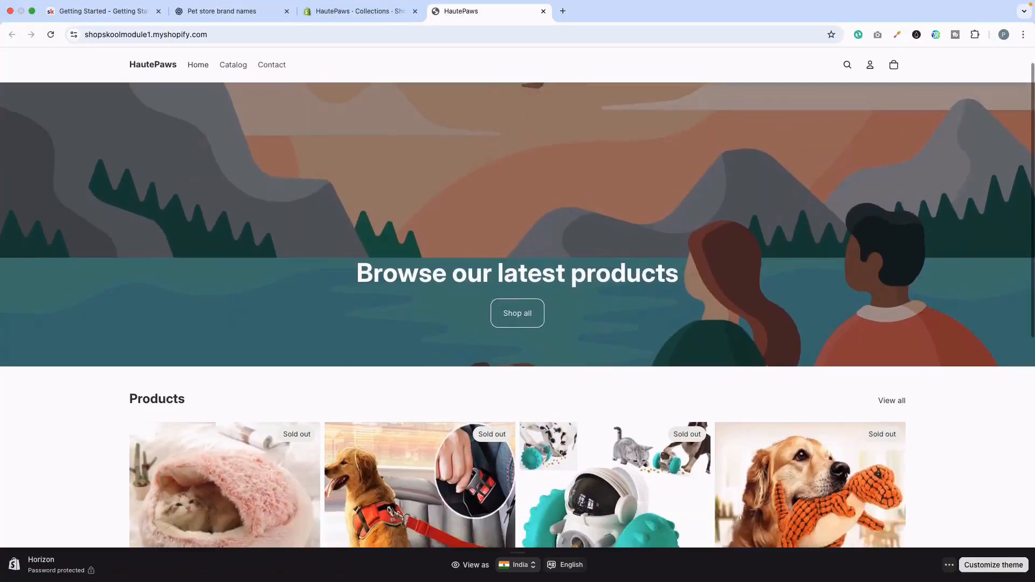
{"action": "scroll", "coordinate": [614, 269], "scroll_direction": "down", "scroll_amount": 2}
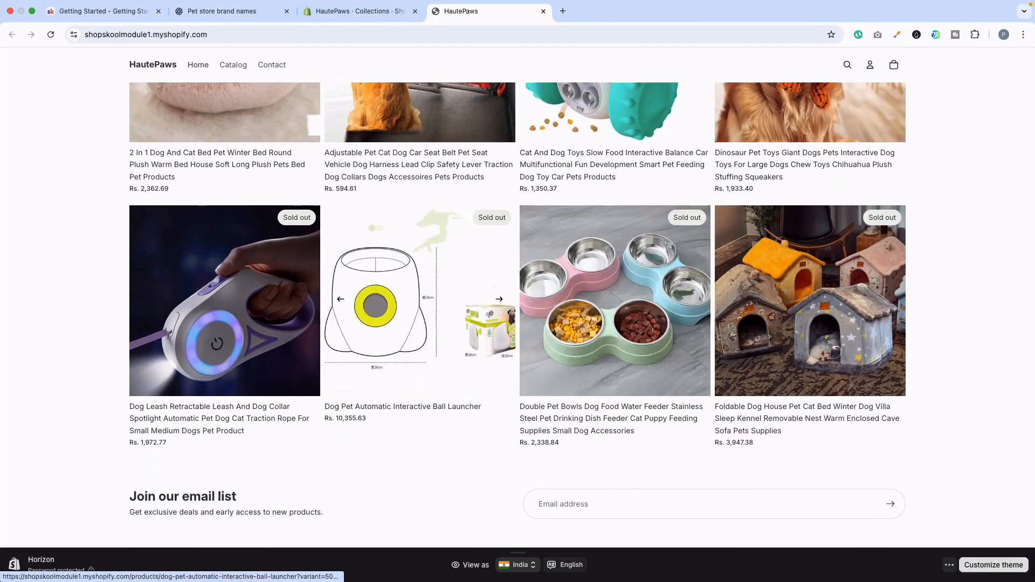
{"action": "scroll", "coordinate": [615, 299], "scroll_direction": "up", "scroll_amount": 5}
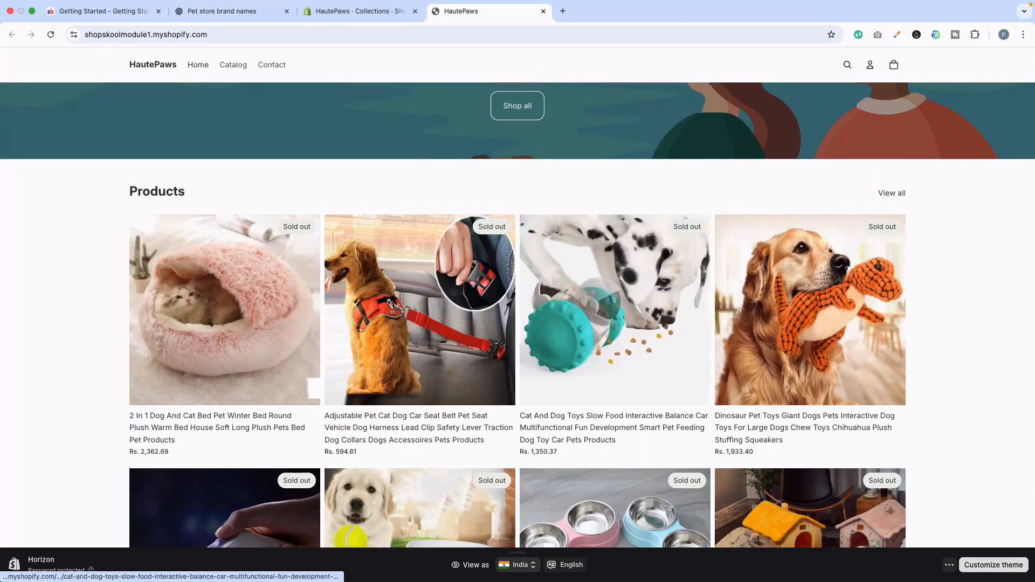
{"action": "scroll", "coordinate": [717, 302], "scroll_direction": "down", "scroll_amount": 5}
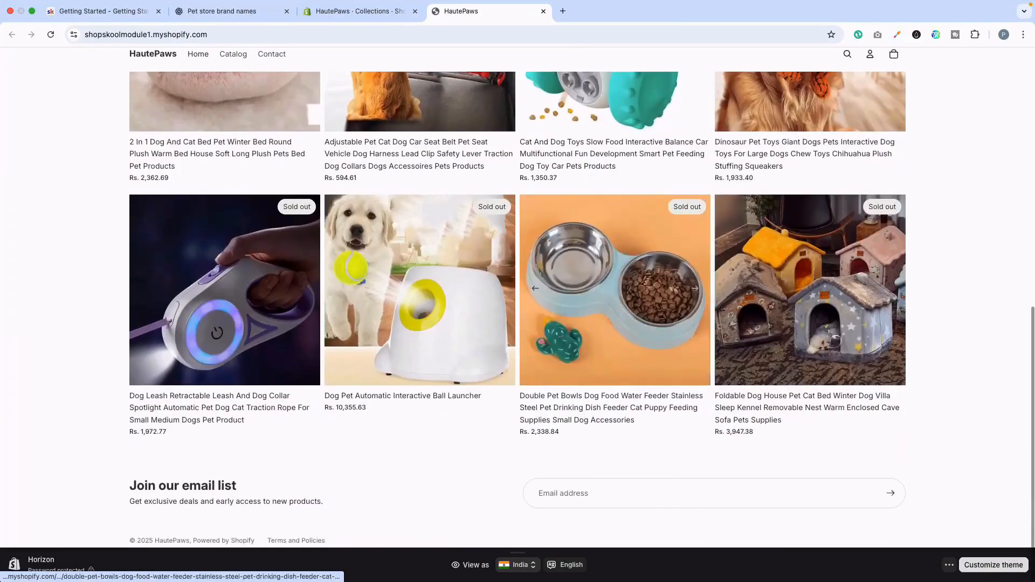
{"action": "scroll", "coordinate": [421, 299], "scroll_direction": "up", "scroll_amount": 10}
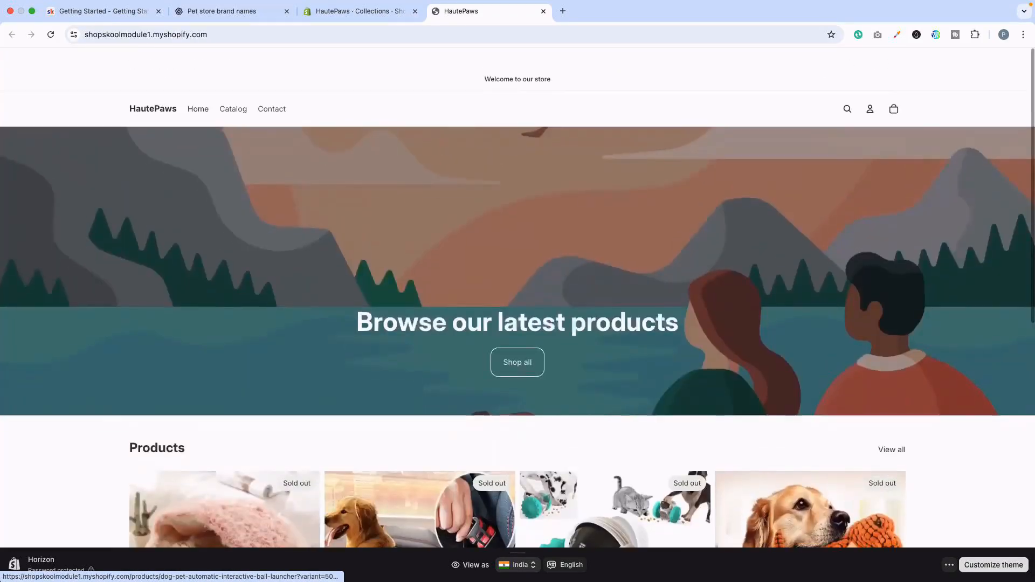
Return to the Shopify admin, open the online store's Themes page and look over the current theme and popular free themes.
{"action": "left_click", "coordinate": [359, 12]}
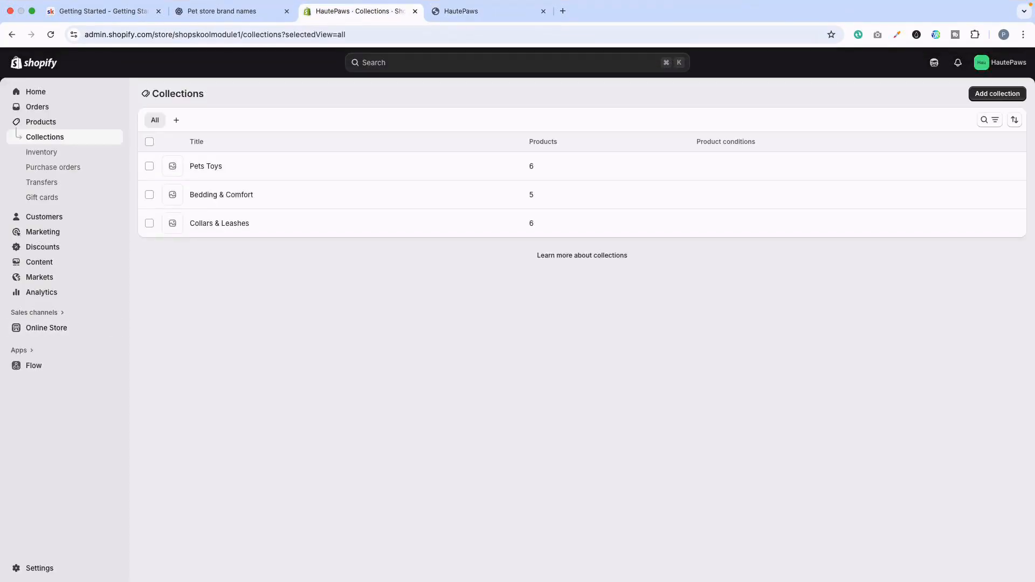
{"action": "left_click", "coordinate": [46, 327]}
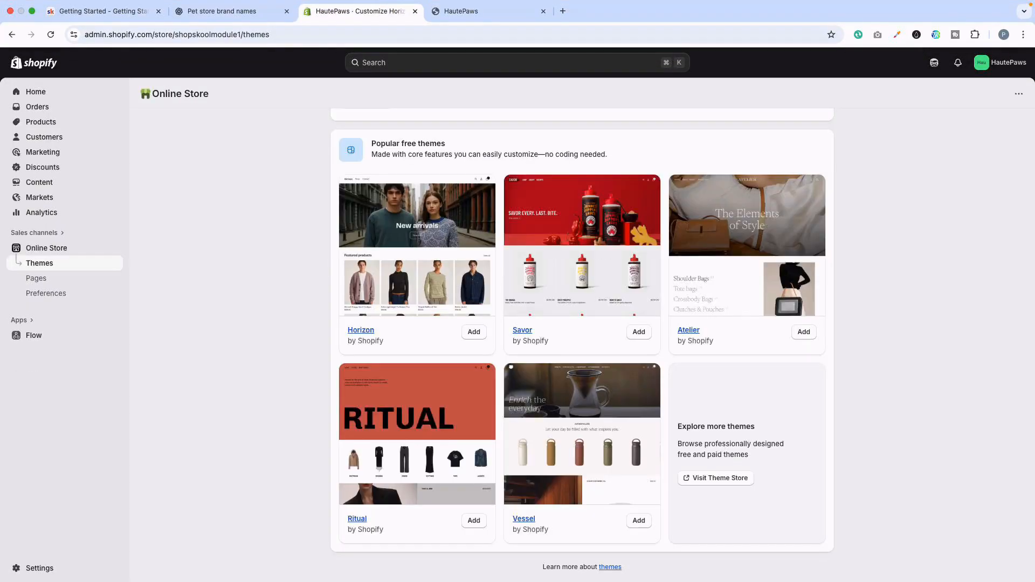
{"action": "scroll", "coordinate": [582, 345], "scroll_direction": "up", "scroll_amount": 5}
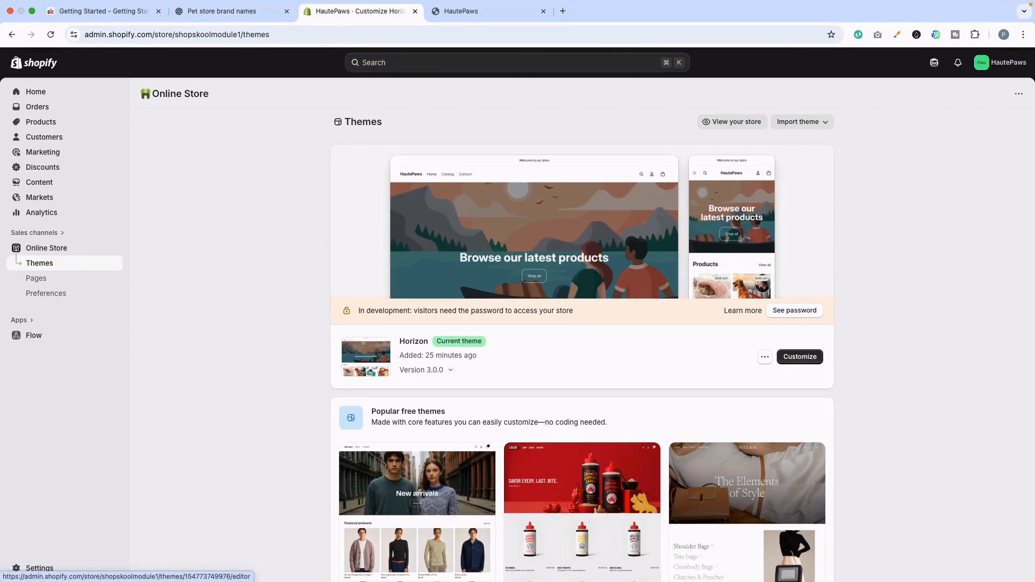
{"action": "scroll", "coordinate": [582, 345], "scroll_direction": "down", "scroll_amount": 5}
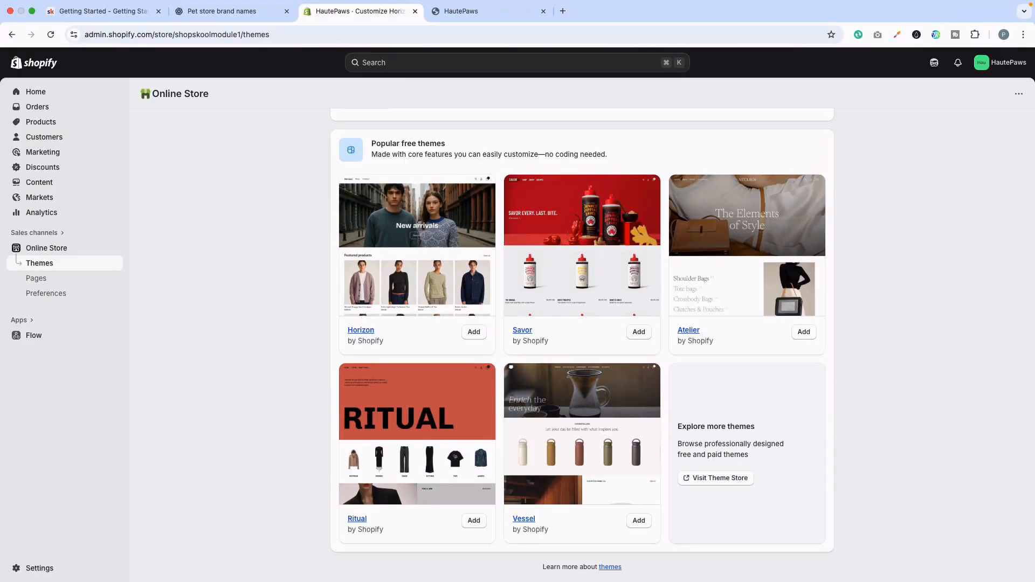
Visit the Shopify Theme Store, filter the themes by the Free price option and browse the matching themes.
{"action": "left_click", "coordinate": [715, 478]}
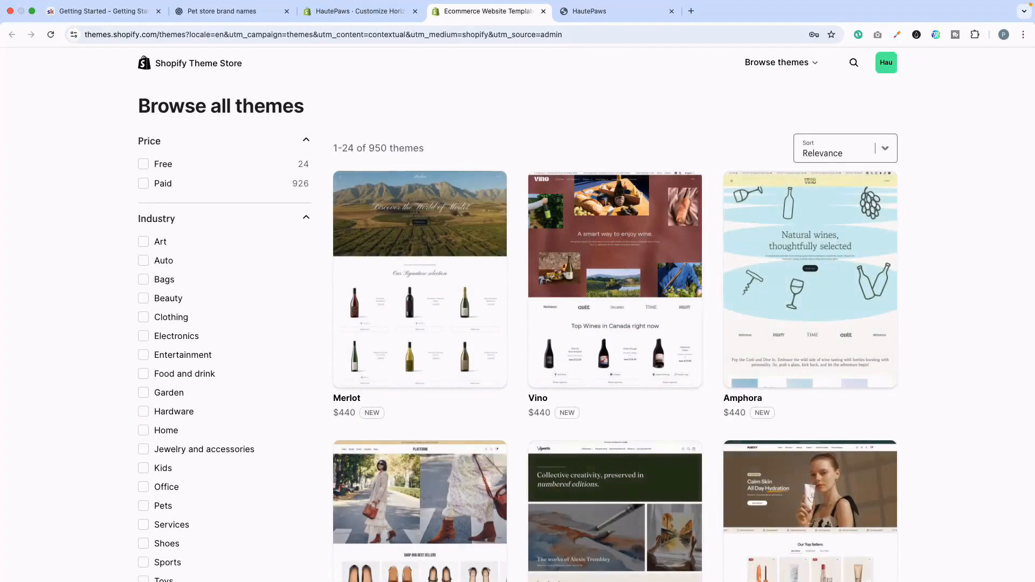
{"action": "left_click", "coordinate": [144, 163]}
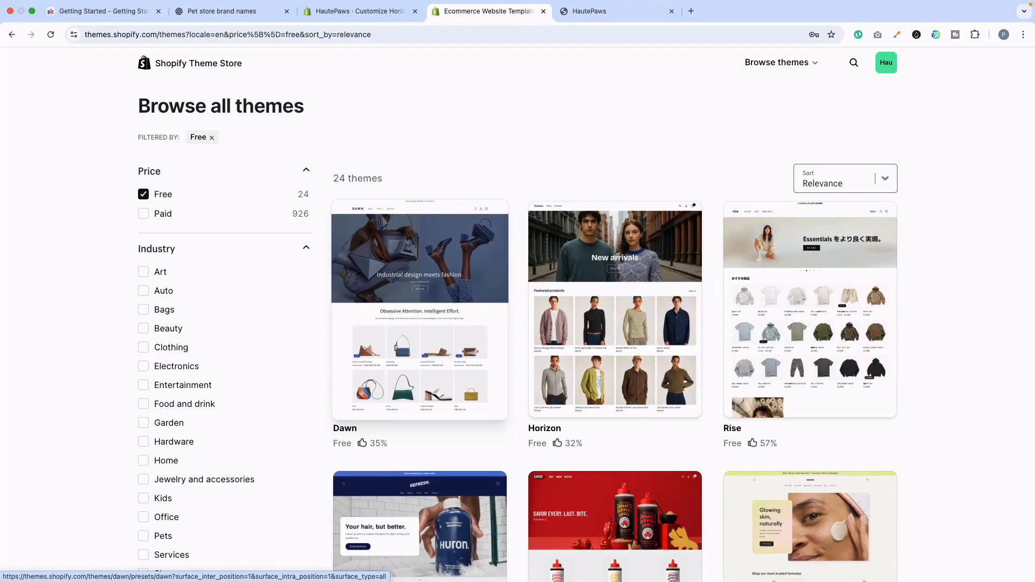
{"action": "scroll", "coordinate": [420, 323], "scroll_direction": "down", "scroll_amount": 5}
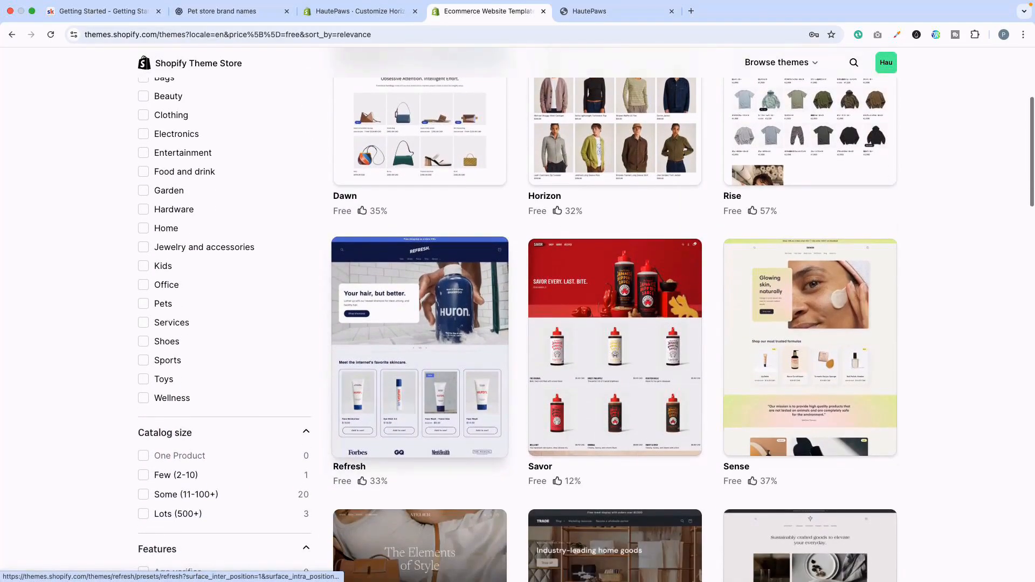
Pick the free Sense theme from the Theme Store and add it to the HautePaws store.
{"action": "scroll", "coordinate": [614, 324], "scroll_direction": "down", "scroll_amount": 3}
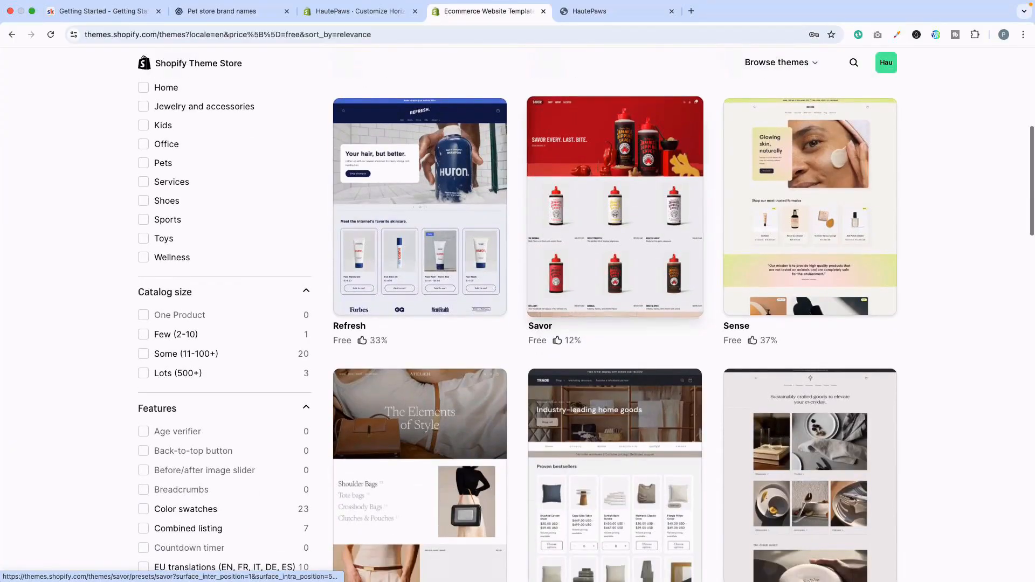
{"action": "scroll", "coordinate": [614, 269], "scroll_direction": "down", "scroll_amount": 2}
{"action": "scroll", "coordinate": [421, 269], "scroll_direction": "up", "scroll_amount": 9}
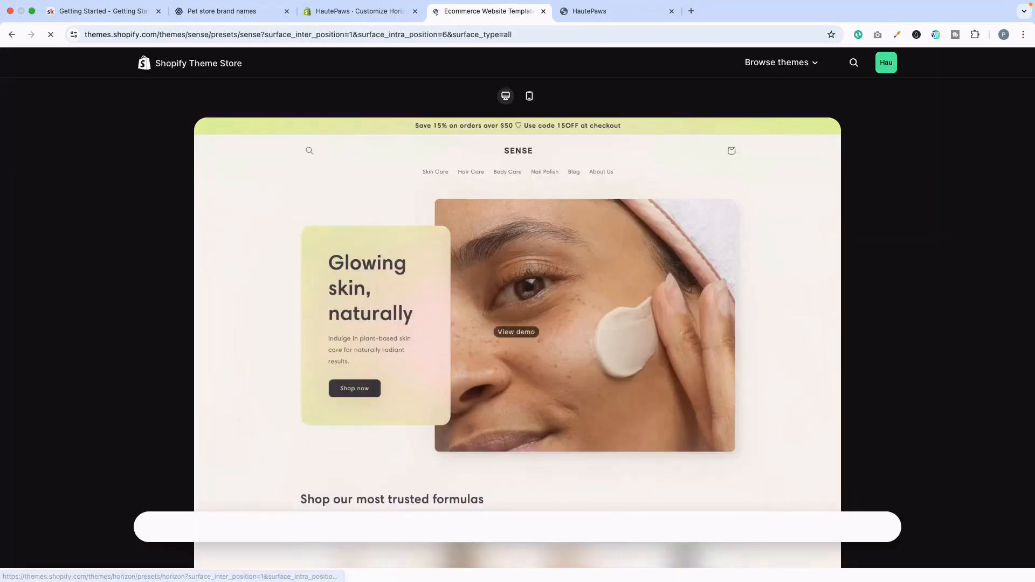
{"action": "left_click", "coordinate": [866, 526]}
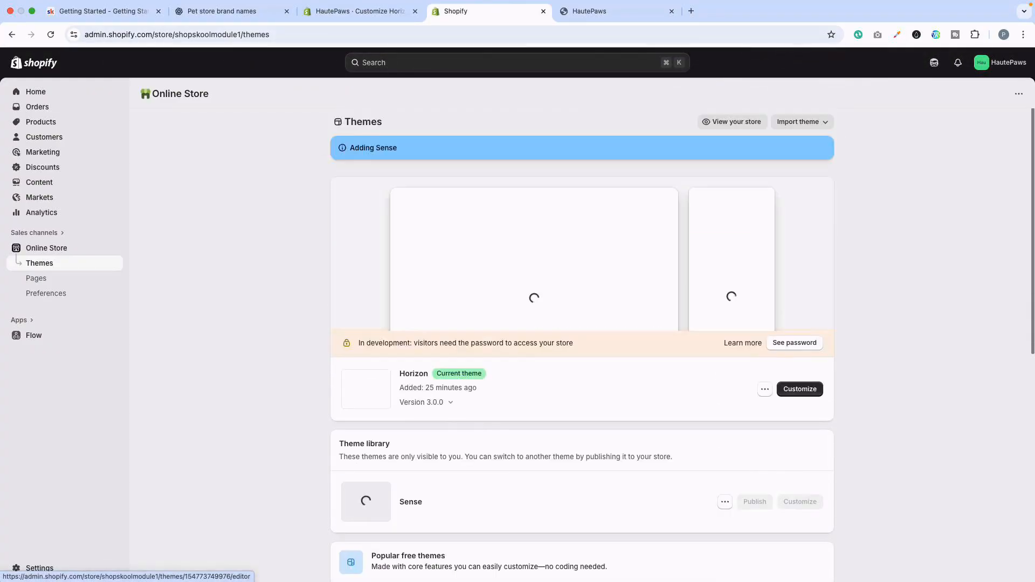
Publish the Sense theme from the theme library as the store's current theme.
{"action": "scroll", "coordinate": [582, 345], "scroll_direction": "down", "scroll_amount": 3}
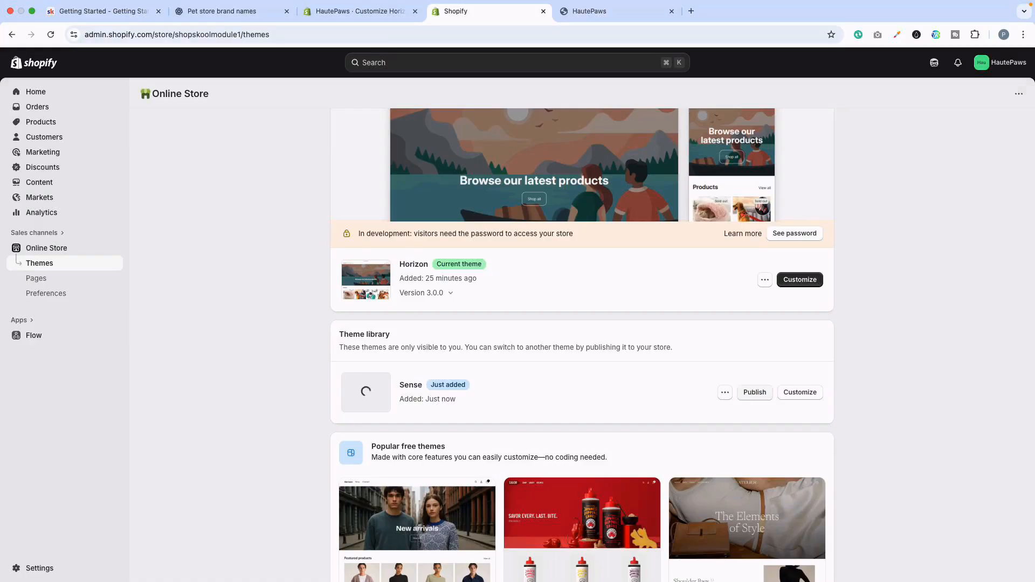
{"action": "left_click", "coordinate": [755, 393]}
{"action": "left_click", "coordinate": [655, 407]}
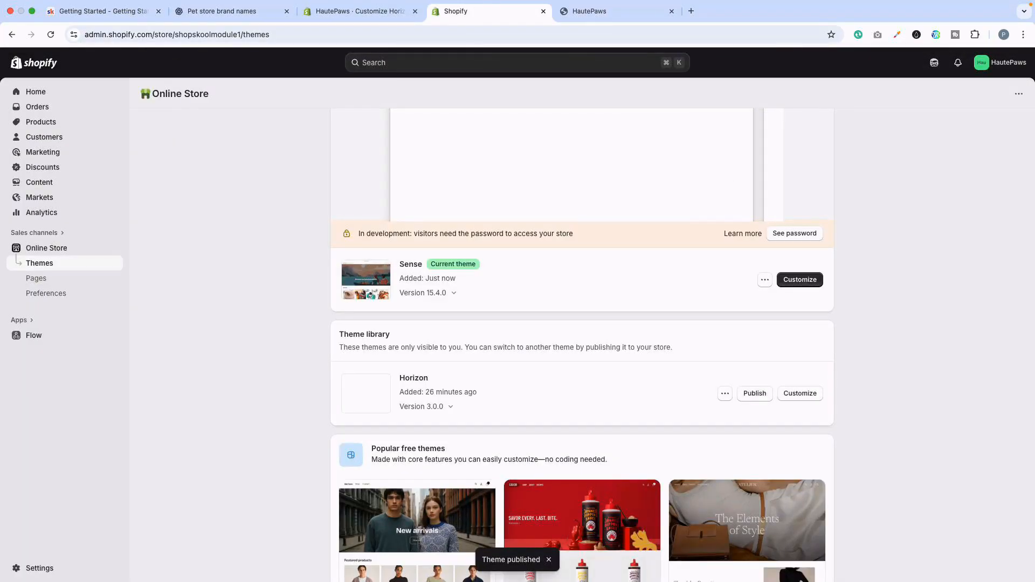
Open the Sense theme for customizing and replace the home page's Image with text section with a Slideshow section.
{"action": "left_click", "coordinate": [799, 279]}
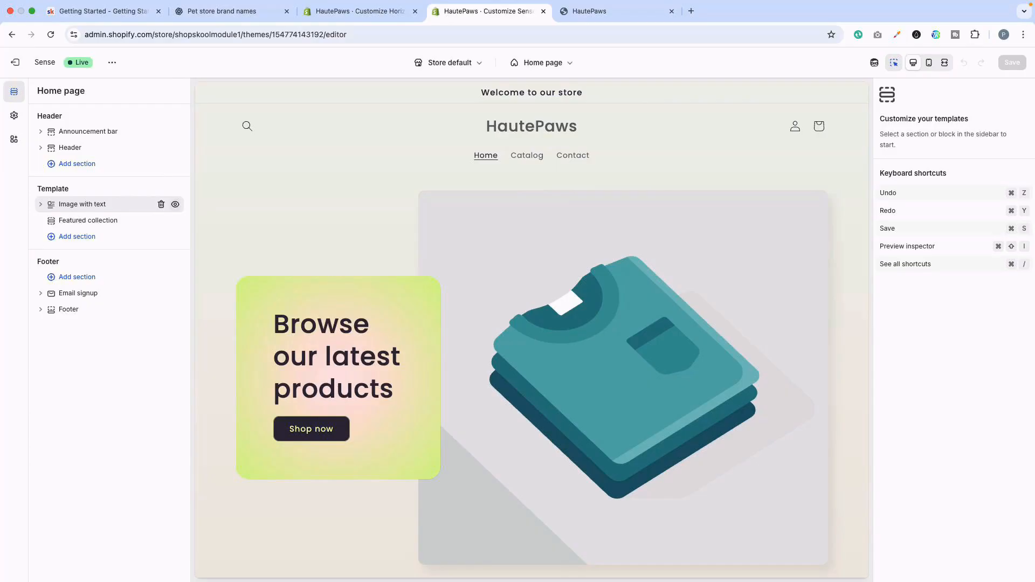
{"action": "left_click", "coordinate": [161, 204]}
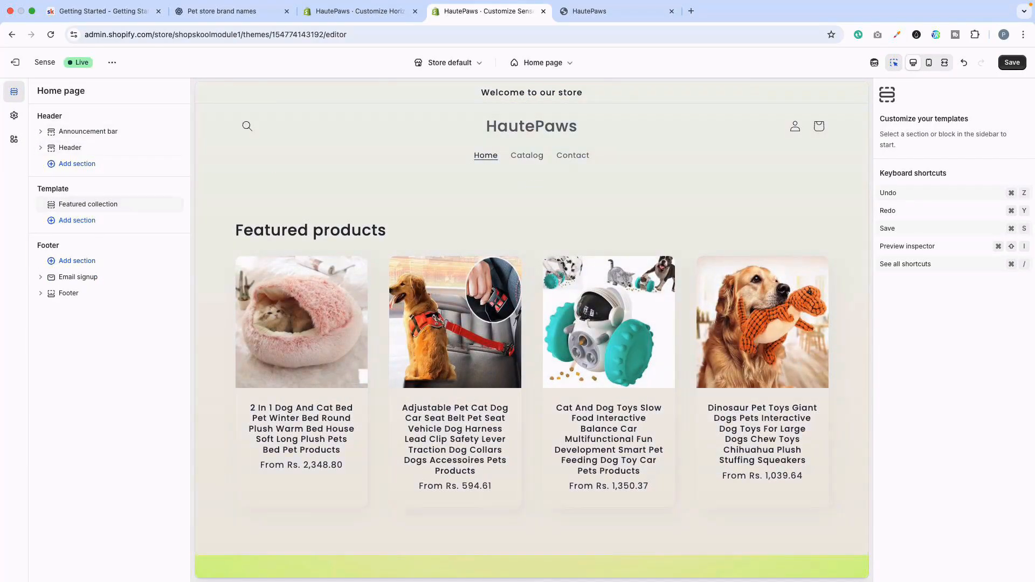
{"action": "left_click", "coordinate": [81, 196]}
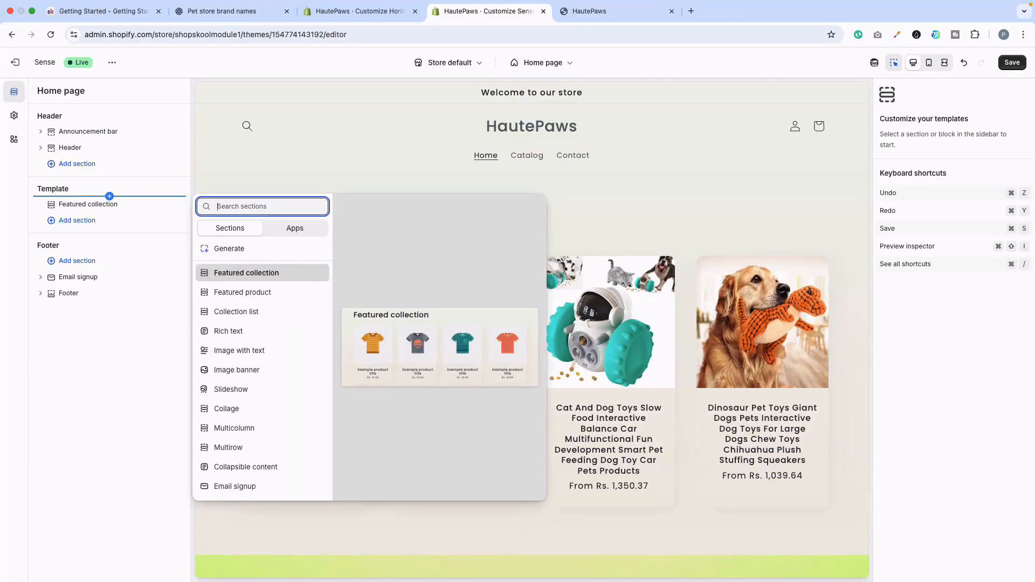
{"action": "left_click", "coordinate": [240, 387]}
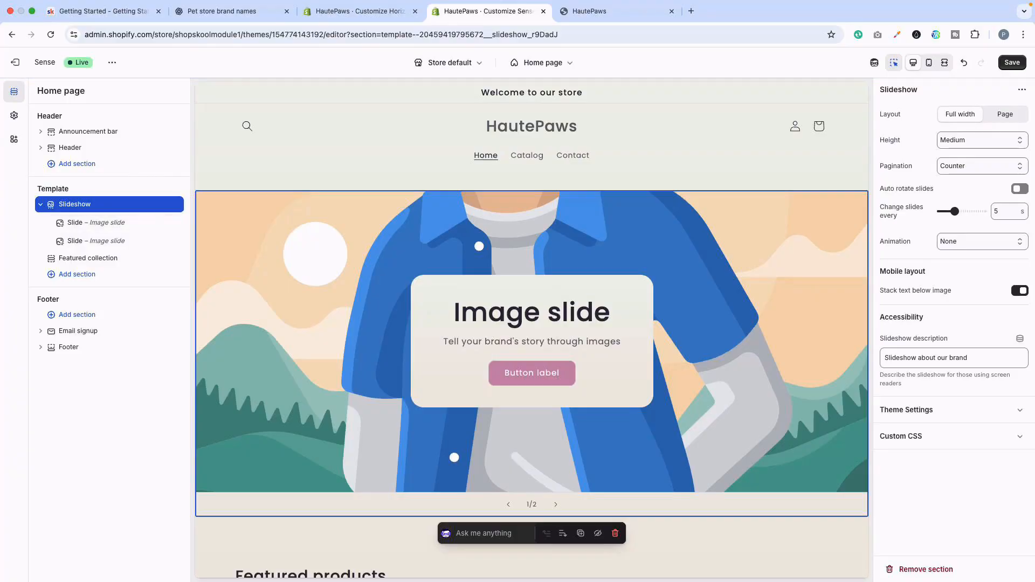
{"action": "left_click", "coordinate": [40, 205]}
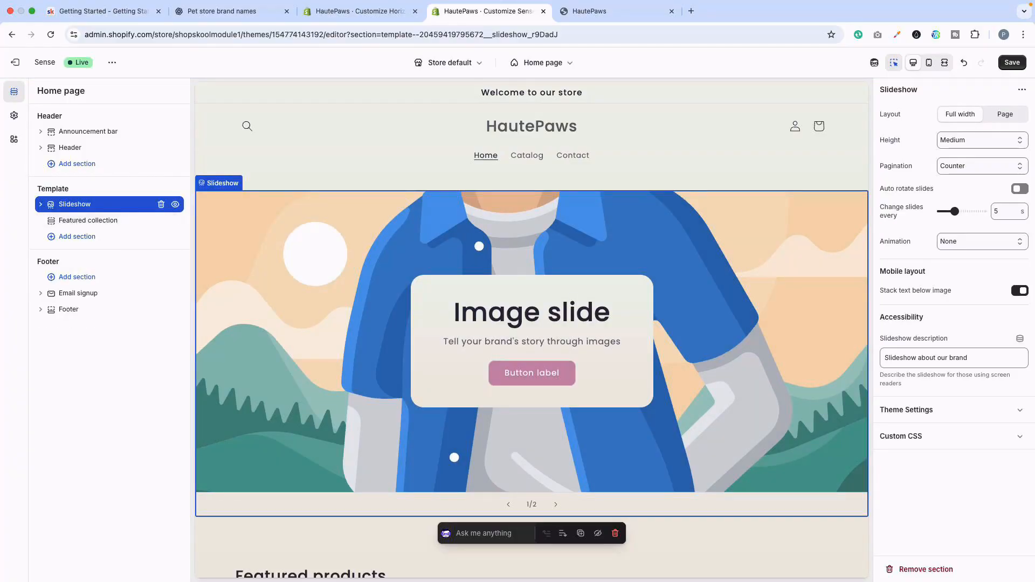
Add a Rich text section below the slideshow and remove the existing Featured collection section from the template.
{"action": "left_click", "coordinate": [110, 212]}
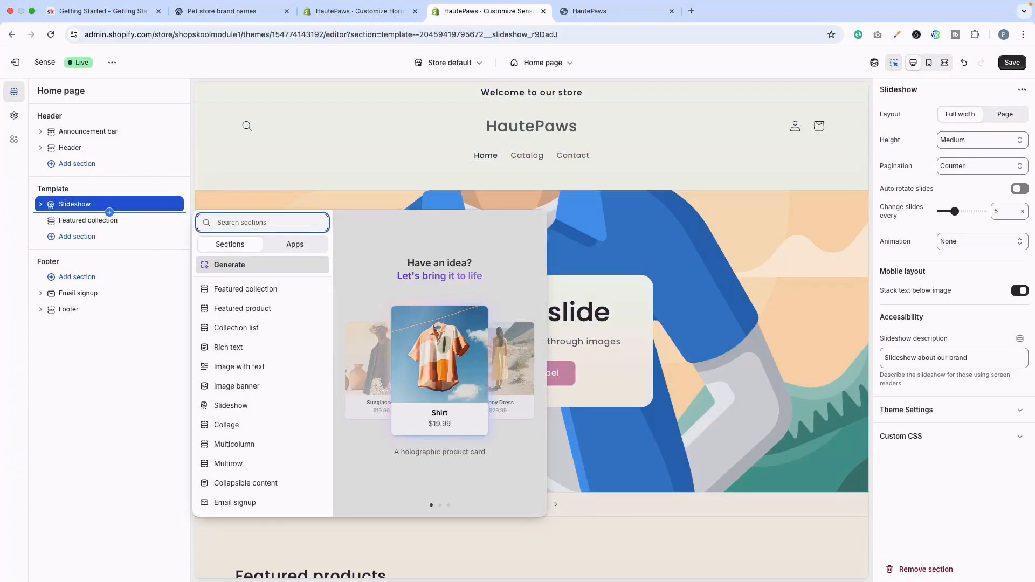
{"action": "left_click", "coordinate": [229, 347]}
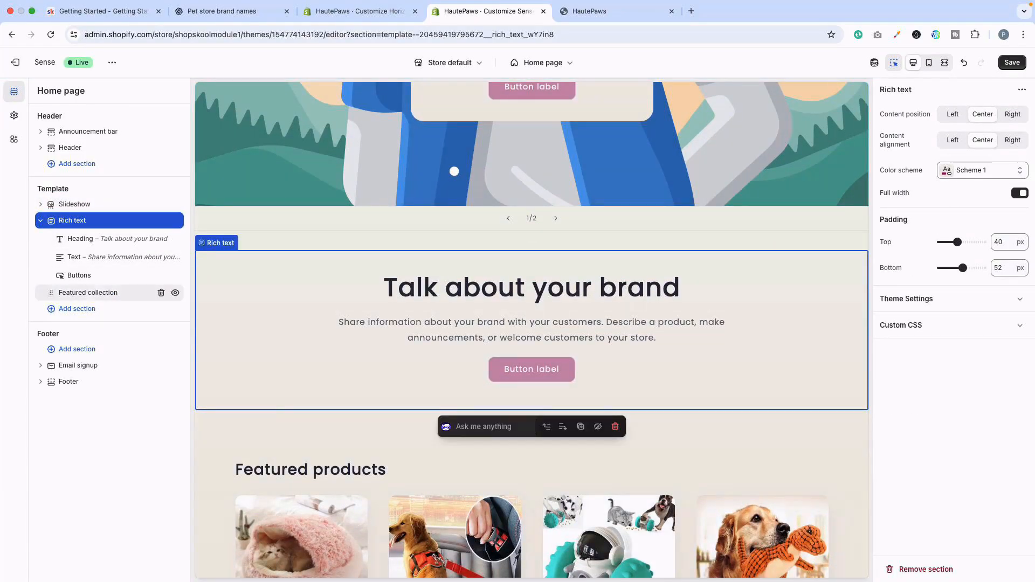
{"action": "right_click", "coordinate": [162, 294]}
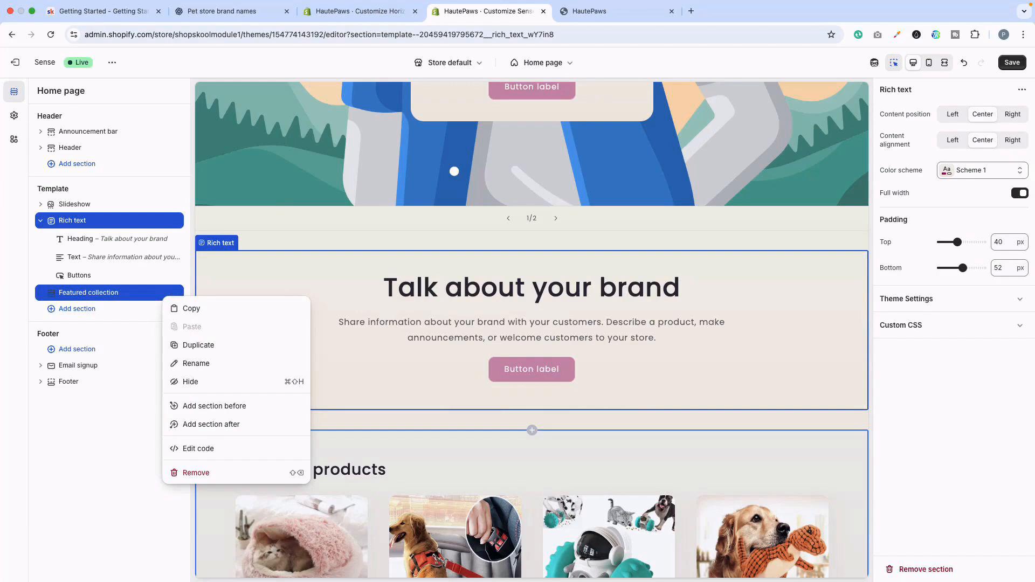
{"action": "left_click", "coordinate": [195, 472]}
Add a Collection list section below the rich text, followed by a new Featured collection section.
{"action": "left_click", "coordinate": [77, 292]}
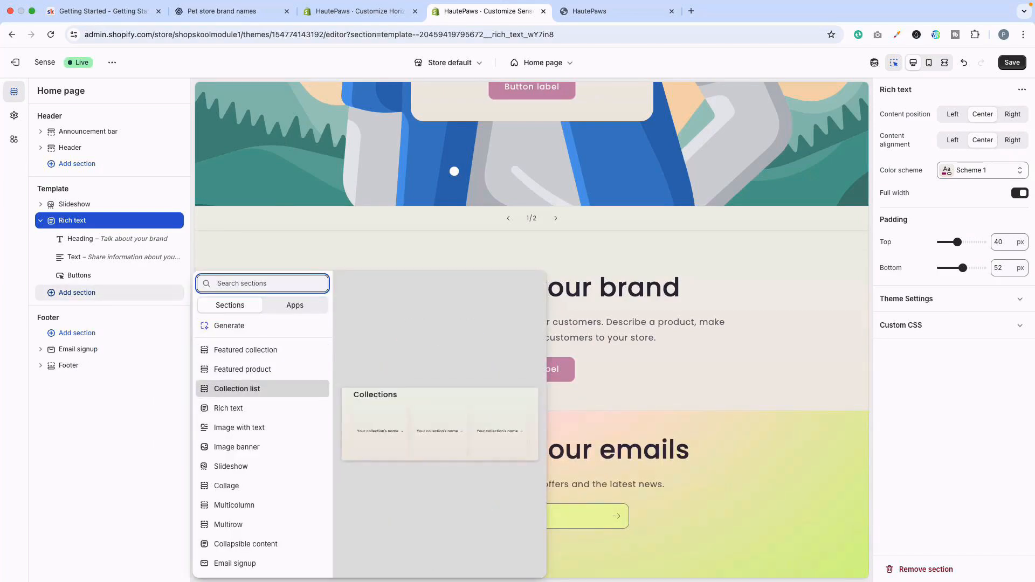
{"action": "left_click", "coordinate": [237, 389]}
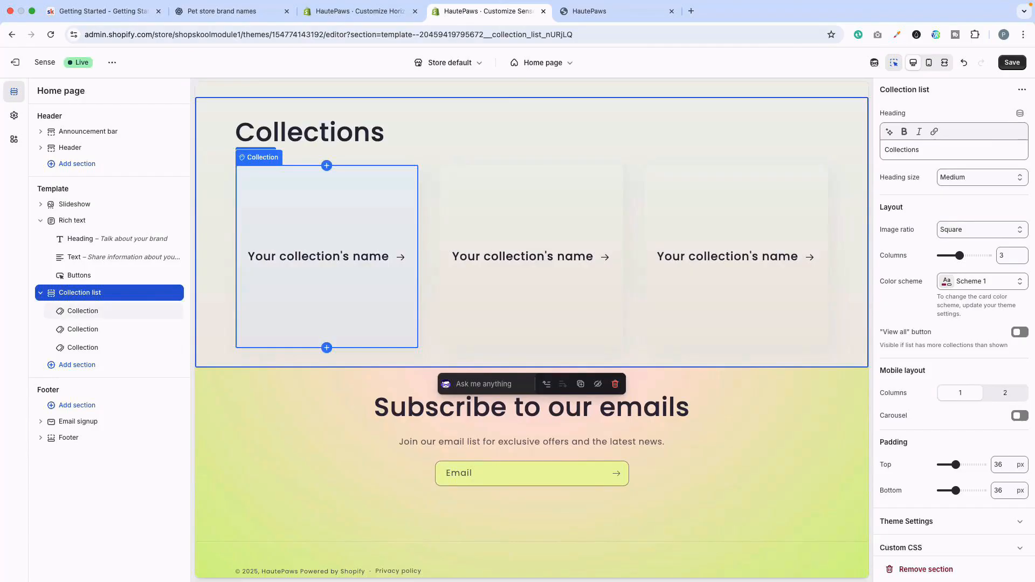
{"action": "left_click", "coordinate": [66, 365]}
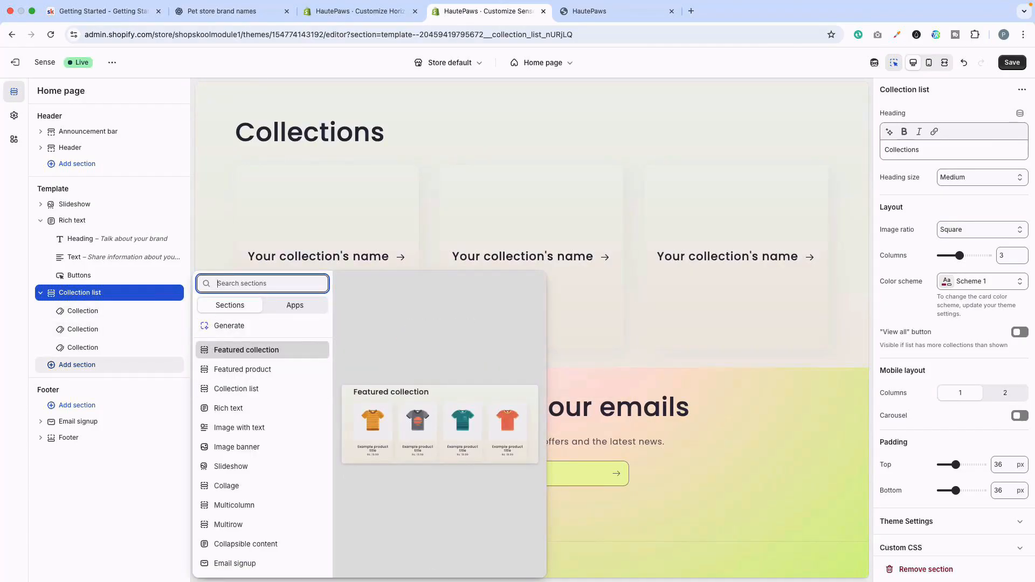
{"action": "left_click", "coordinate": [247, 350]}
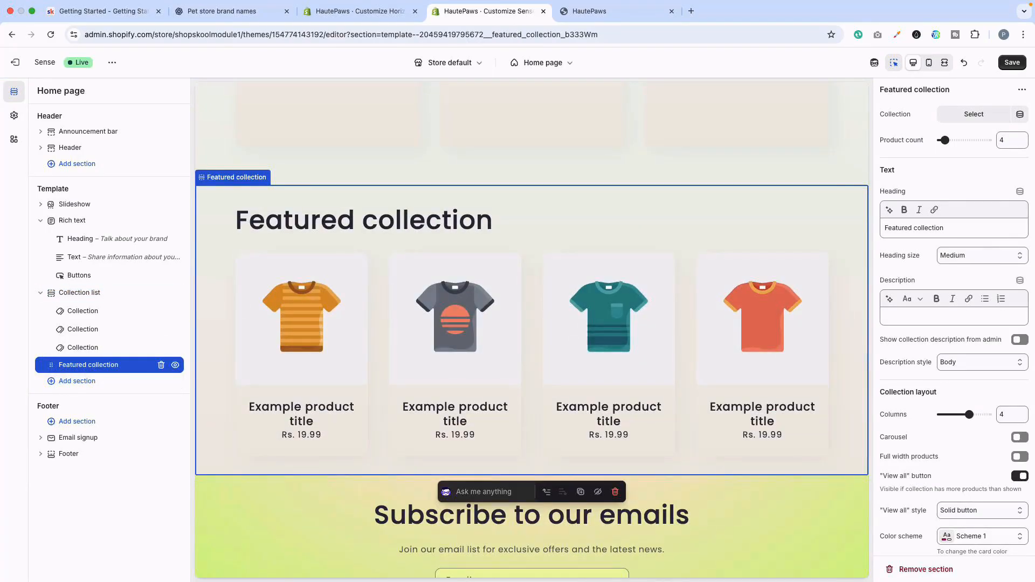
Duplicate the Featured collection section three times.
{"action": "left_click", "coordinate": [1022, 89]}
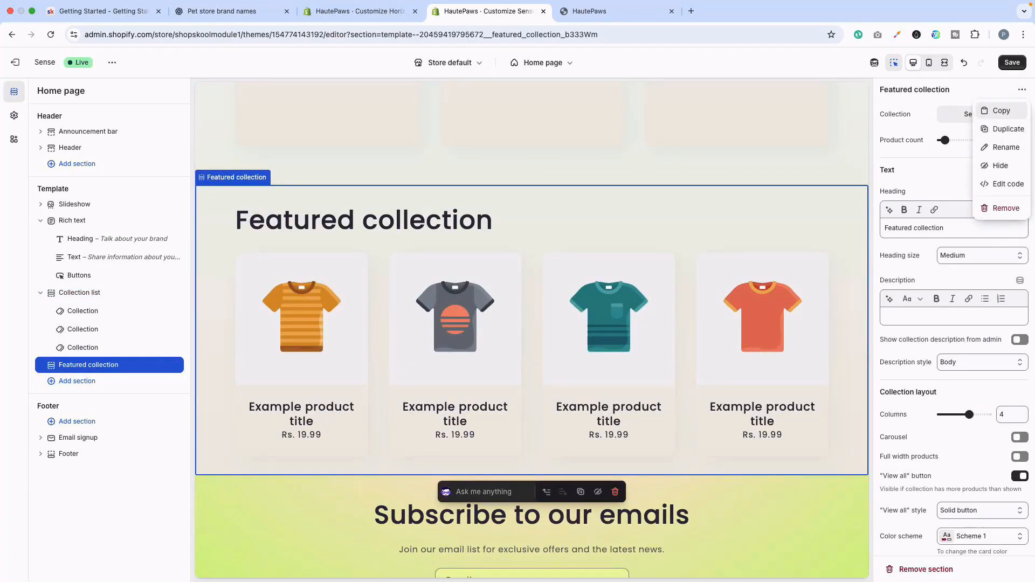
{"action": "left_click", "coordinate": [1007, 128]}
{"action": "left_click", "coordinate": [1021, 90]}
{"action": "left_click", "coordinate": [1007, 128]}
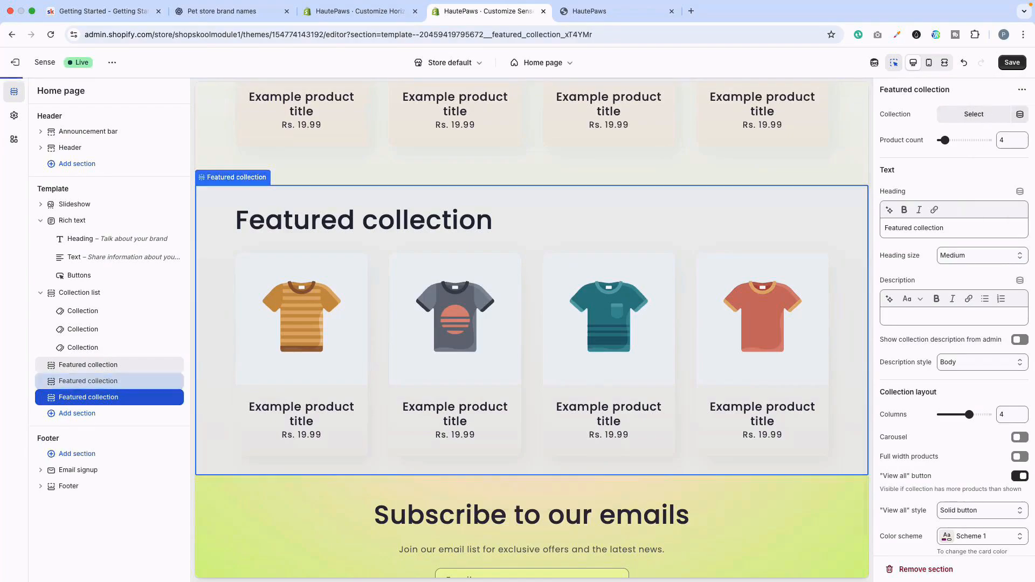
{"action": "left_click", "coordinate": [1021, 89]}
{"action": "left_click", "coordinate": [1008, 128]}
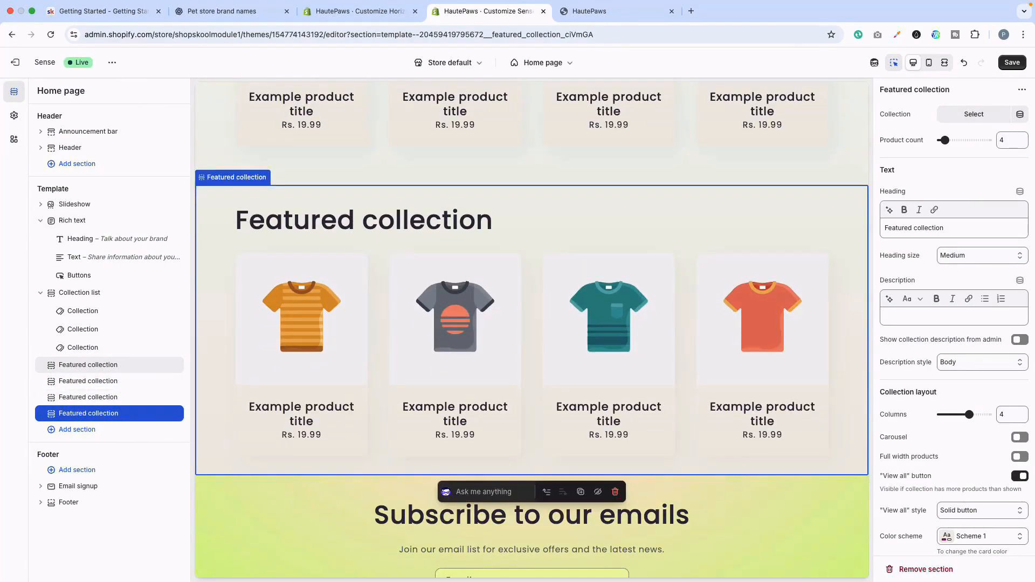
Review the home page preview from the slideshow through the rich text, collections and featured collections to the email signup.
{"action": "scroll", "coordinate": [301, 367], "scroll_direction": "up", "scroll_amount": 20}
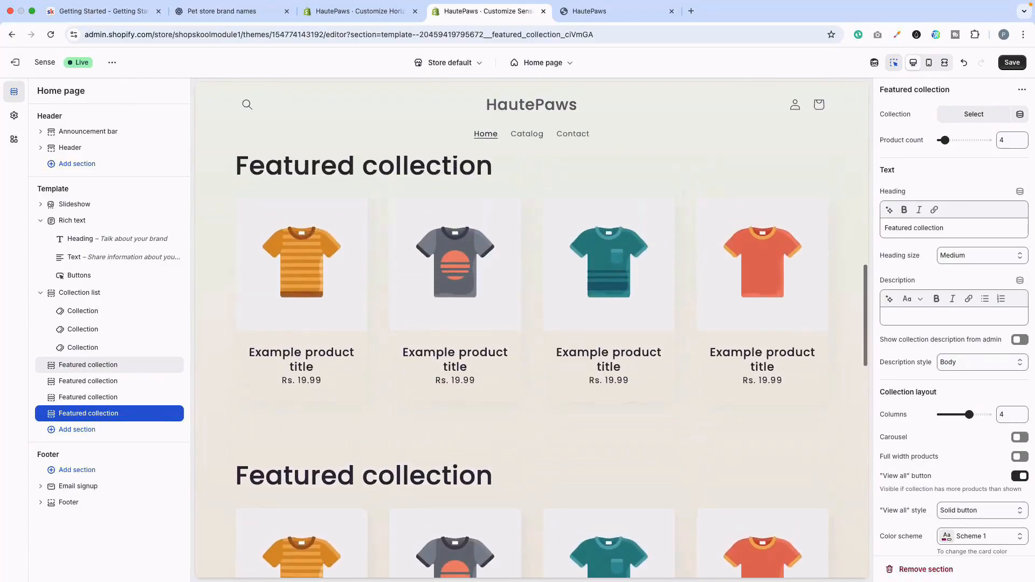
{"action": "scroll", "coordinate": [532, 330], "scroll_direction": "up", "scroll_amount": 8}
{"action": "scroll", "coordinate": [532, 330], "scroll_direction": "down", "scroll_amount": 8}
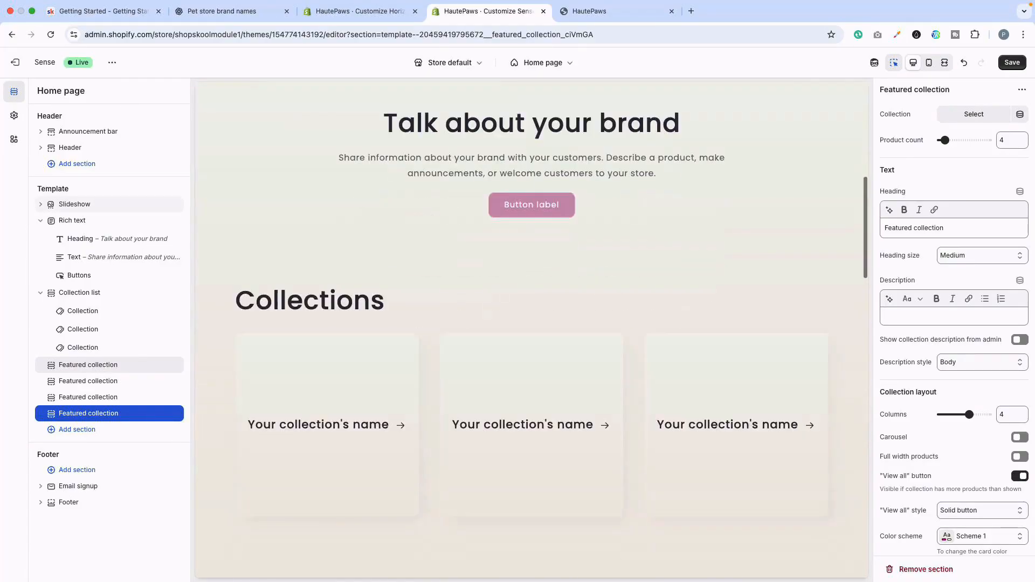
{"action": "scroll", "coordinate": [531, 330], "scroll_direction": "up", "scroll_amount": 9}
{"action": "scroll", "coordinate": [531, 328], "scroll_direction": "down", "scroll_amount": 3}
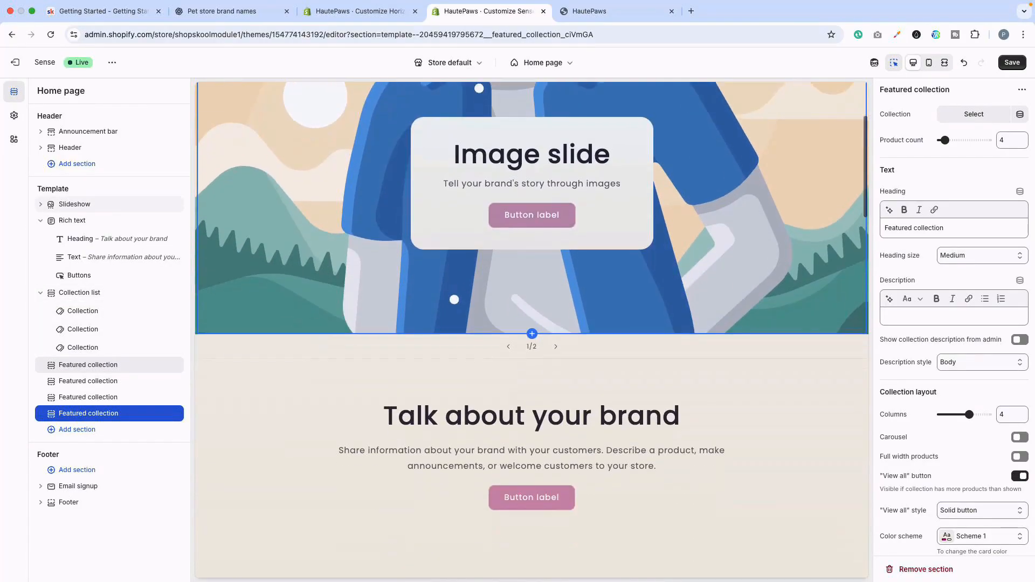
{"action": "scroll", "coordinate": [531, 329], "scroll_direction": "down", "scroll_amount": 4}
{"action": "scroll", "coordinate": [531, 330], "scroll_direction": "down", "scroll_amount": 3}
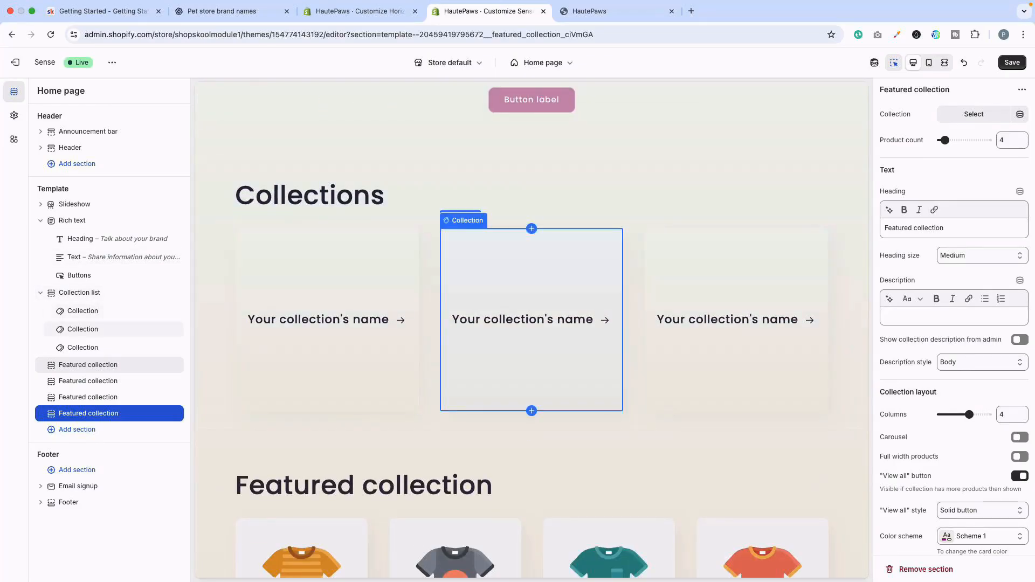
{"action": "scroll", "coordinate": [531, 259], "scroll_direction": "down", "scroll_amount": 2}
{"action": "scroll", "coordinate": [532, 324], "scroll_direction": "down", "scroll_amount": 8}
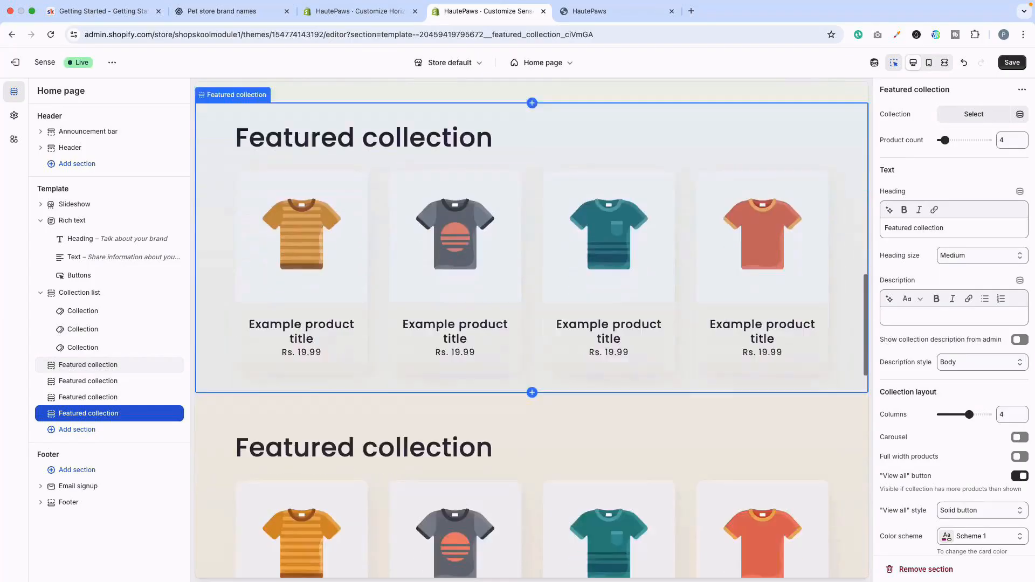
{"action": "scroll", "coordinate": [532, 329], "scroll_direction": "down", "scroll_amount": 4}
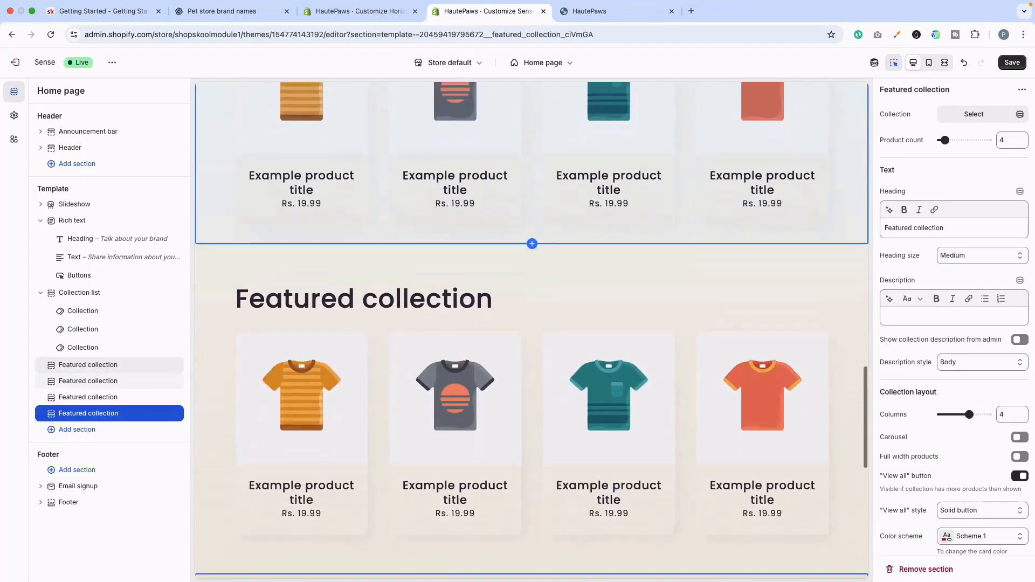
{"action": "scroll", "coordinate": [455, 286], "scroll_direction": "down", "scroll_amount": 4}
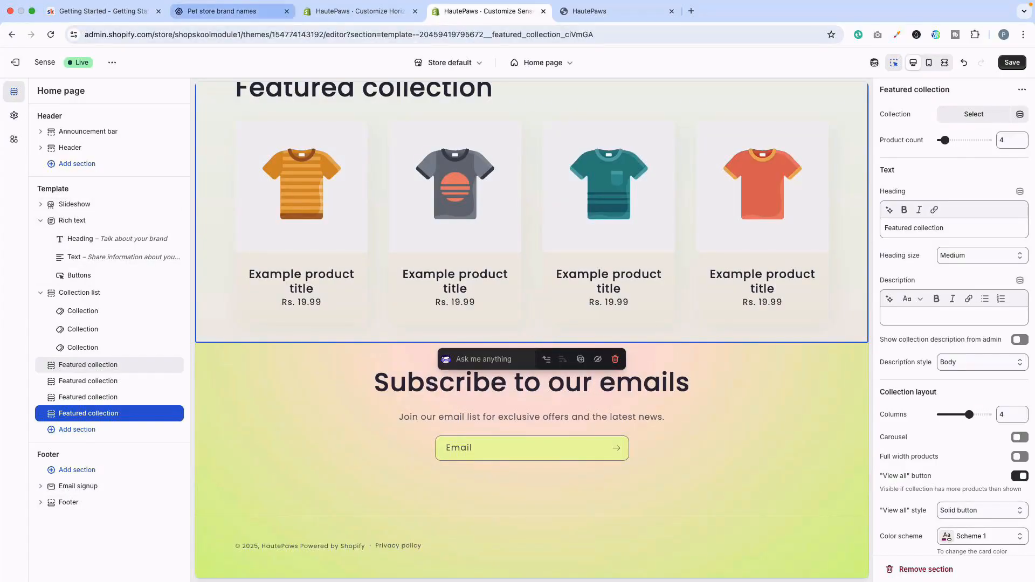
Switch to the ChatGPT pet store chat, place its tab beside the Sense editor tab and ask "now write content for shopify store".
{"action": "left_click_drag", "start_coordinate": [232, 11], "coordinate": [419, 10]}
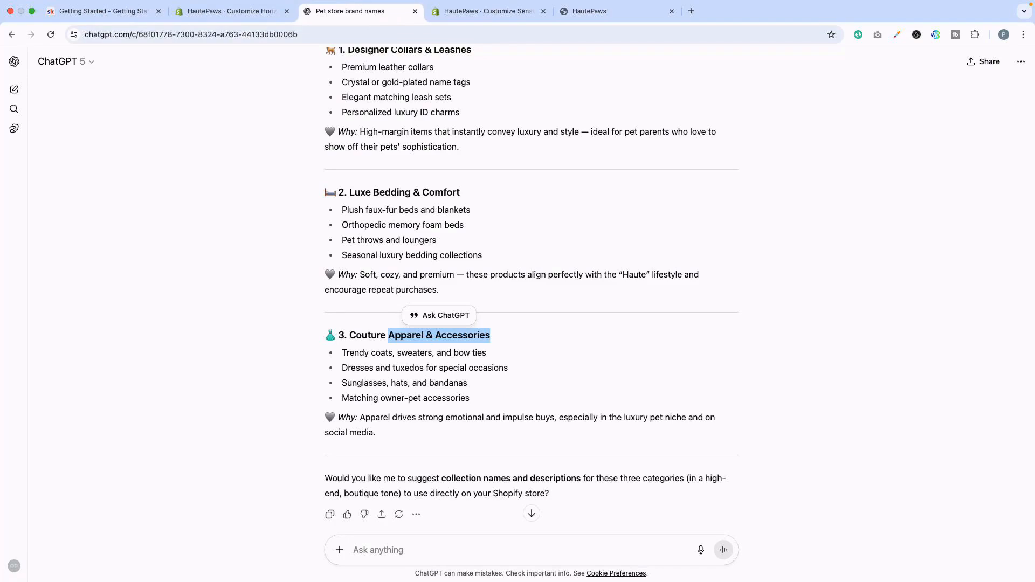
{"action": "left_click", "coordinate": [379, 550]}
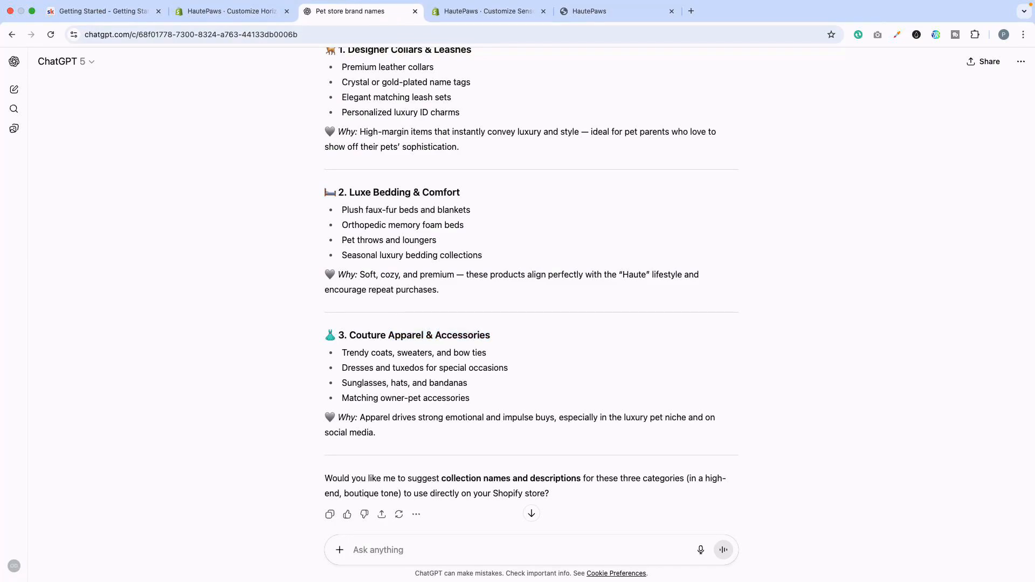
{"action": "type", "text": "now write content for shopify s"}
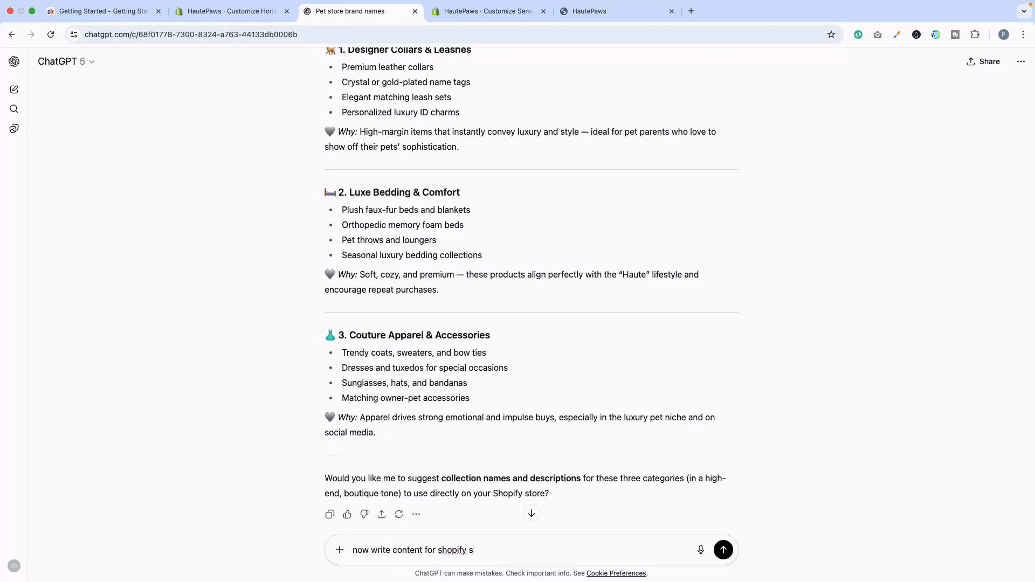
{"action": "key", "text": "Return"}
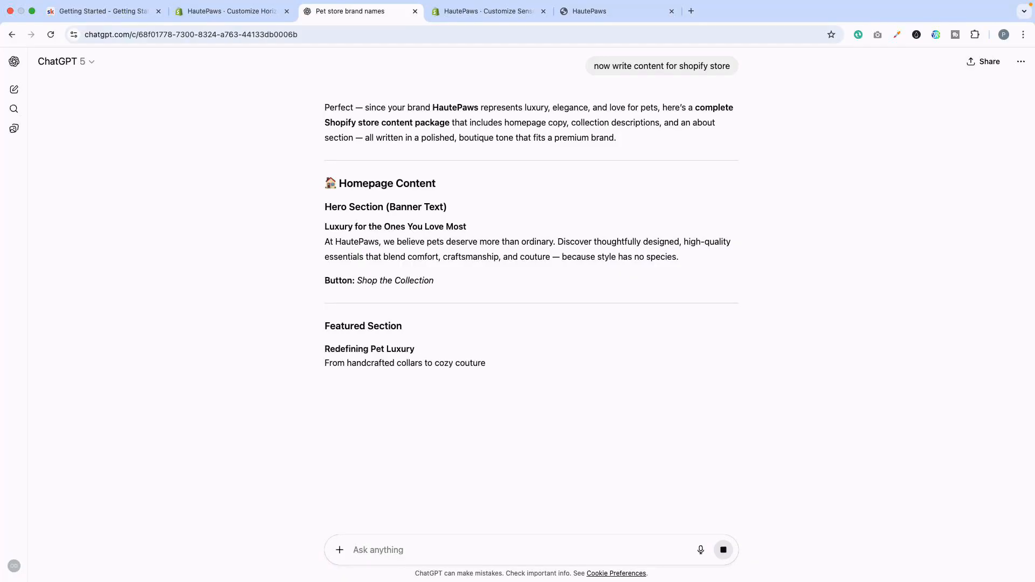
Retry the store content request in ChatGPT and go back to the start of the new answer's homepage content.
{"action": "left_click_drag", "start_coordinate": [324, 207], "coordinate": [447, 207]}
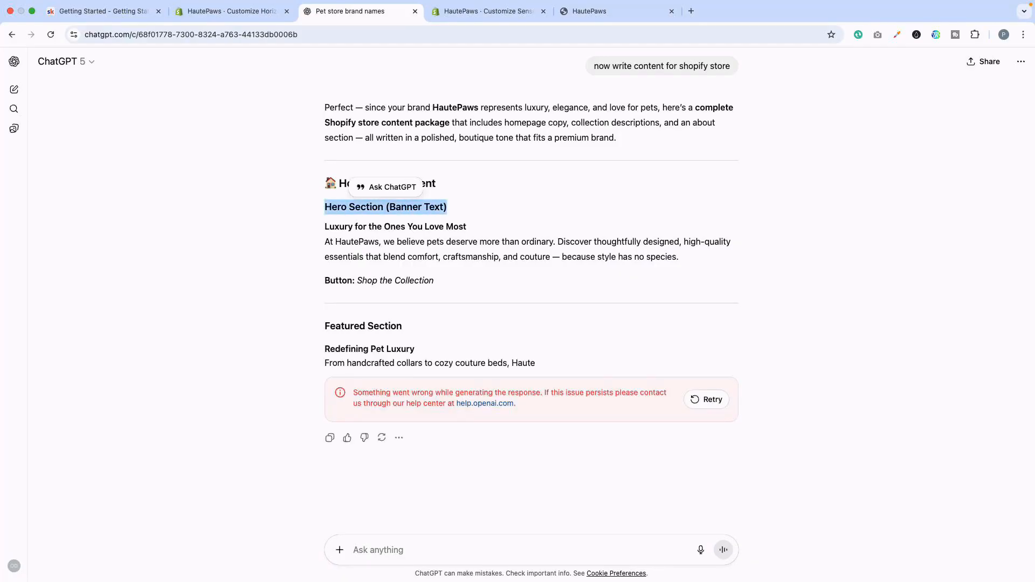
{"action": "left_click", "coordinate": [706, 400]}
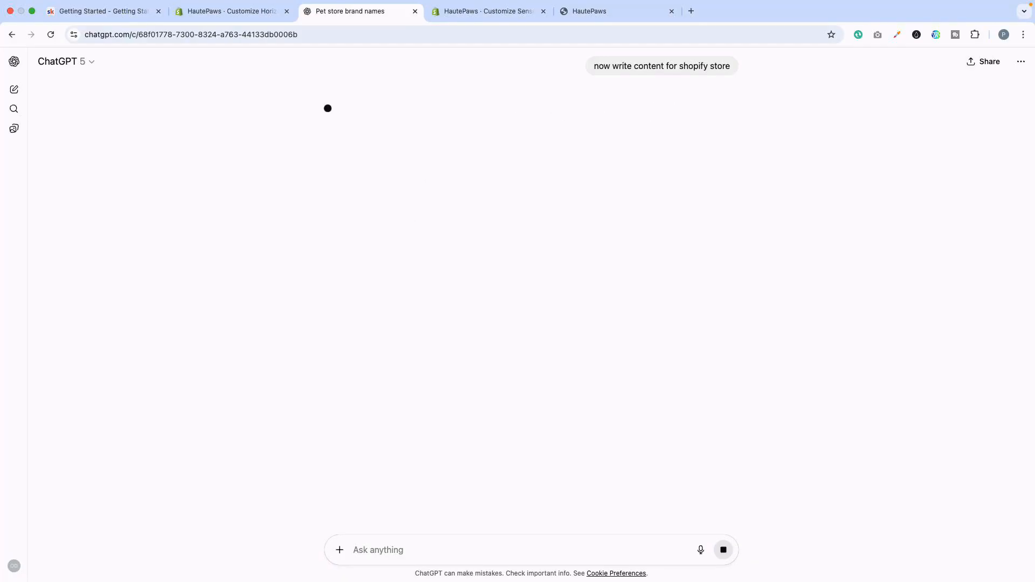
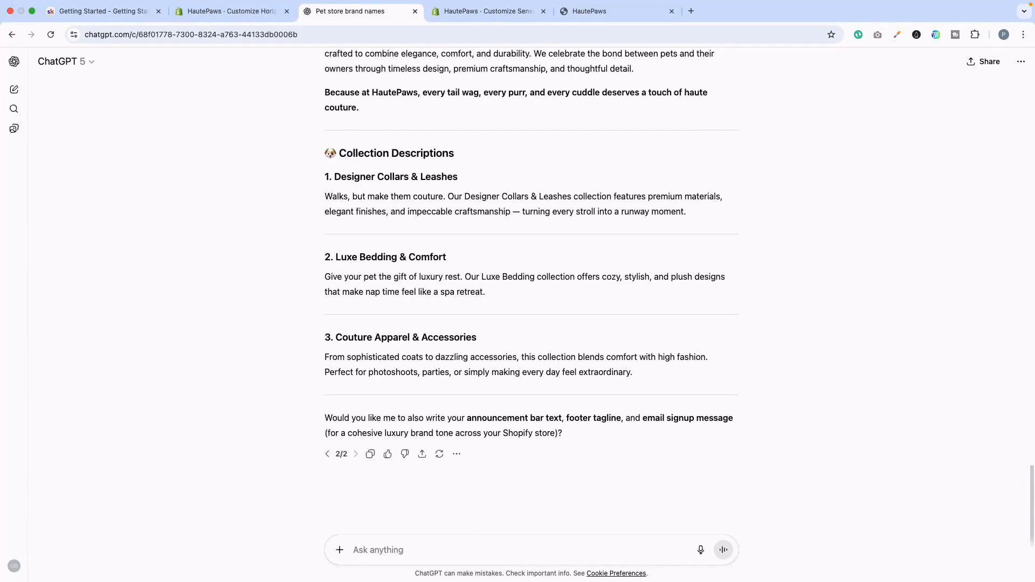
{"action": "scroll", "coordinate": [531, 296], "scroll_direction": "up", "scroll_amount": 15}
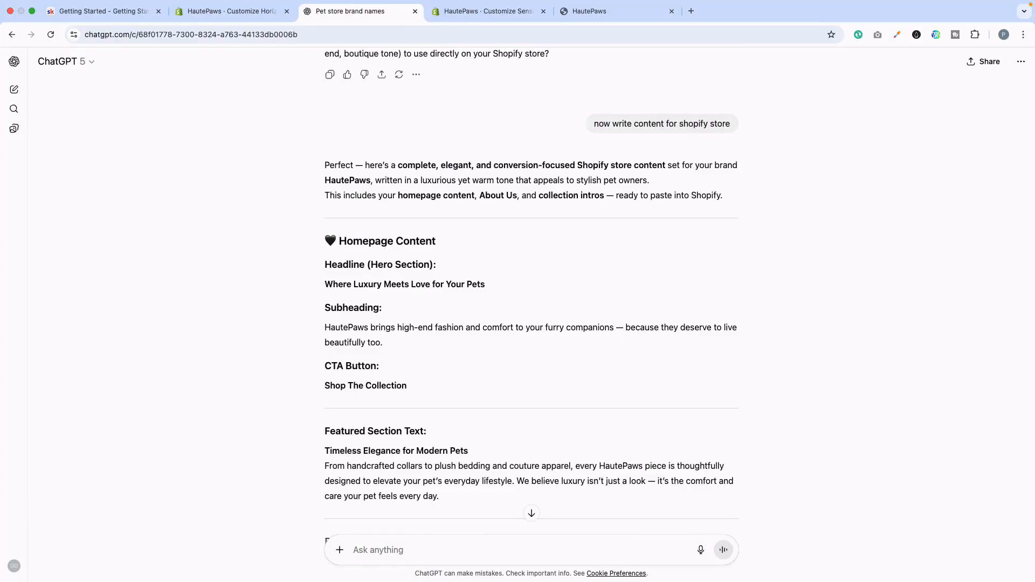
Copy the hero headline "Where Luxury Meets Love for Your Pets" from the homepage content in the ChatGPT answer.
{"action": "left_click_drag", "start_coordinate": [332, 265], "coordinate": [370, 265]}
{"action": "left_click", "coordinate": [370, 265]}
{"action": "left_click_drag", "start_coordinate": [333, 284], "coordinate": [485, 284]}
{"action": "left_click", "coordinate": [485, 284]}
{"action": "left_click_drag", "start_coordinate": [324, 284], "coordinate": [484, 284]}
{"action": "right_click", "coordinate": [453, 282]}
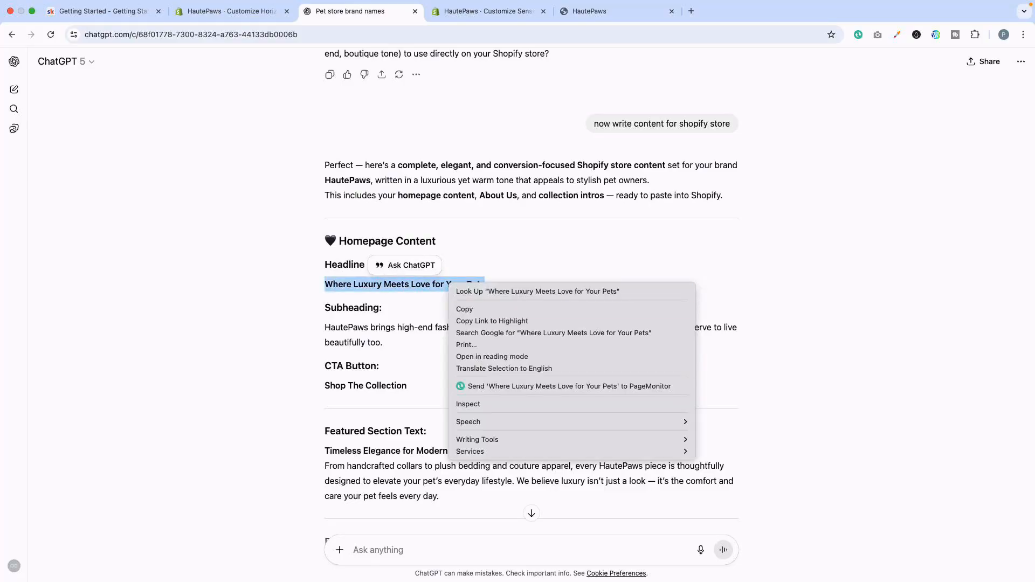
{"action": "left_click", "coordinate": [464, 309]}
Switch to the Sense theme editor and replace the first slideshow slide's heading with "Where Luxury Meets Love for Your Pets".
{"action": "left_click", "coordinate": [485, 11]}
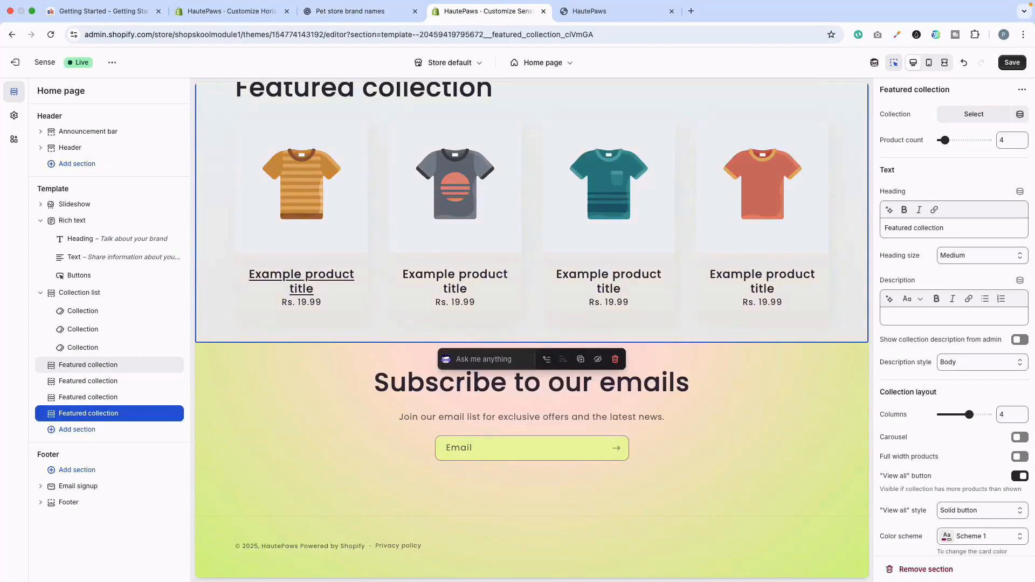
{"action": "scroll", "coordinate": [330, 275], "scroll_direction": "up", "scroll_amount": 20}
{"action": "left_click", "coordinate": [40, 205]}
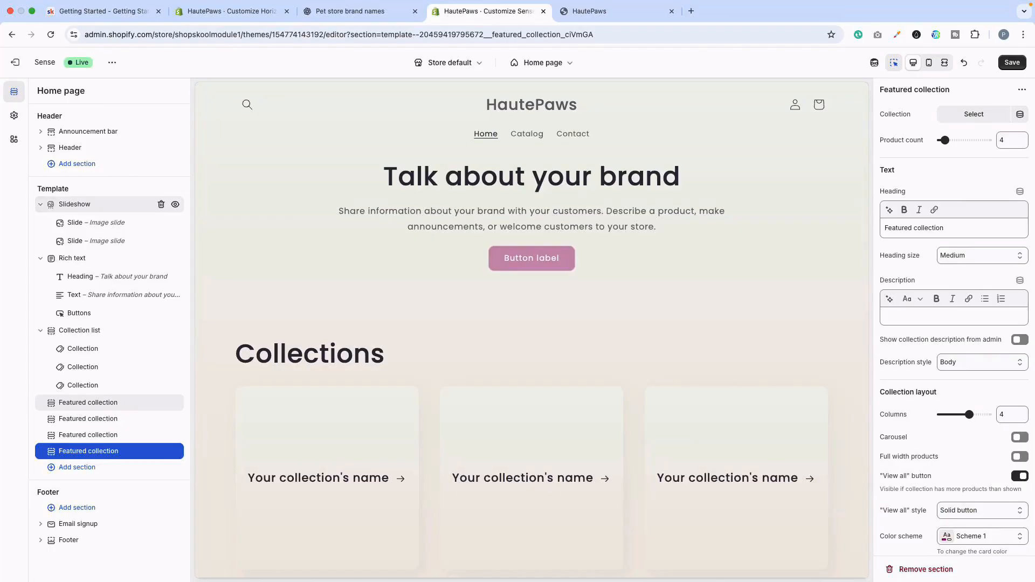
{"action": "left_click", "coordinate": [96, 223]}
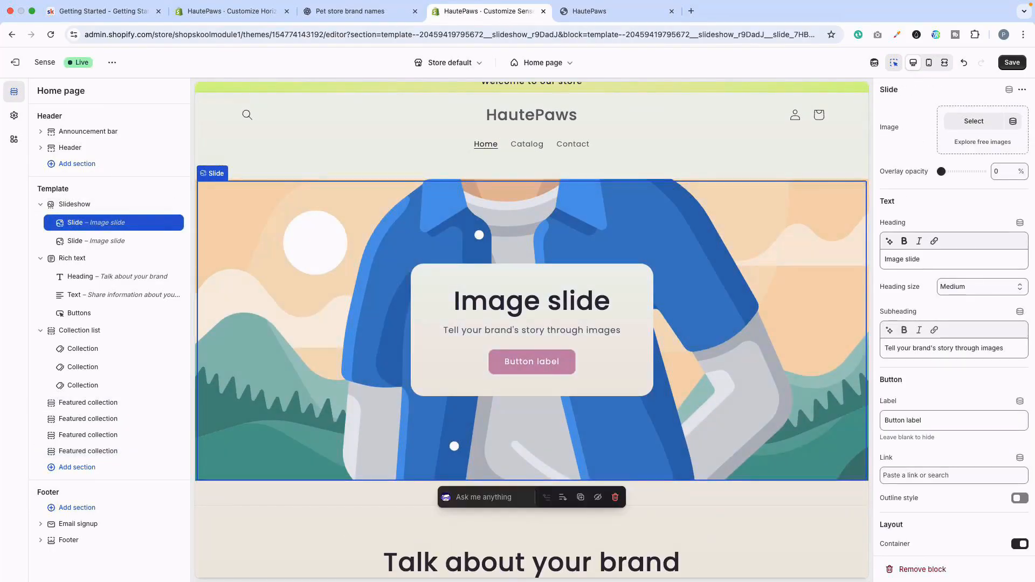
{"action": "double_click", "coordinate": [912, 259]}
{"action": "key", "text": "super+v"}
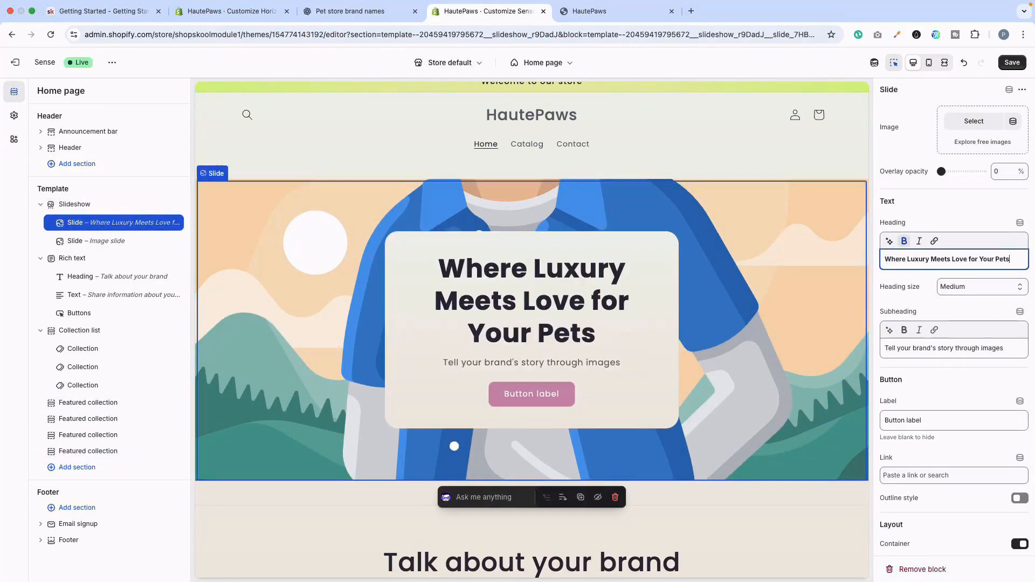
Replace the slide's subheading with ChatGPT's subheading sentence beginning "HautePaws brings high-end fashion and comfort to your furry companions".
{"action": "left_click", "coordinate": [356, 11]}
{"action": "left_click_drag", "start_coordinate": [325, 327], "coordinate": [383, 343]}
{"action": "left_click", "coordinate": [488, 11]}
{"action": "triple_click", "coordinate": [943, 348]}
{"action": "key", "text": "super+v"}
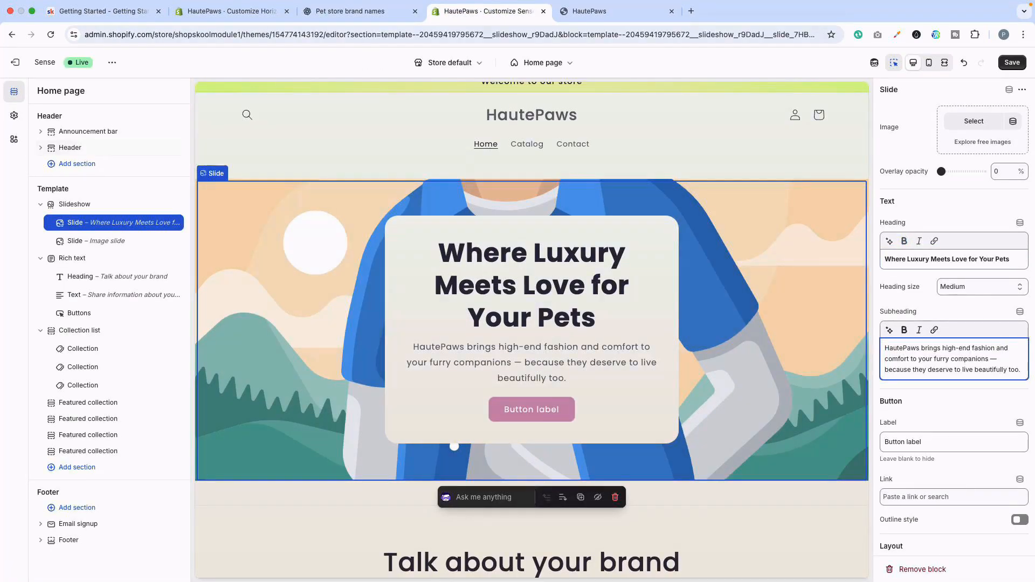
Copy the CTA button text from ChatGPT and set the slide's button label to "Shop The Collection".
{"action": "left_click", "coordinate": [356, 11]}
{"action": "triple_click", "coordinate": [394, 385]}
{"action": "key", "text": "super+c"}
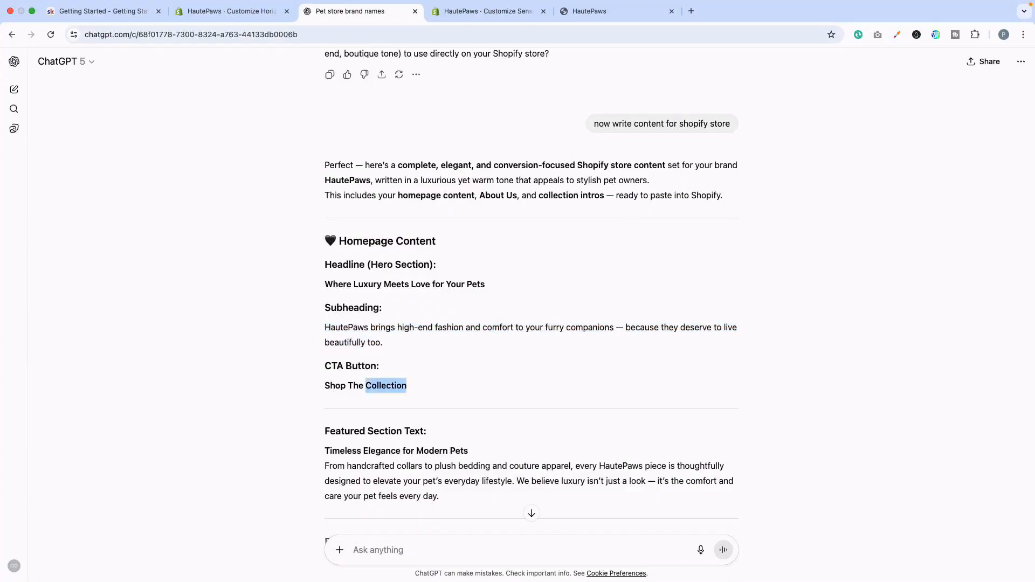
{"action": "left_click", "coordinate": [488, 11]}
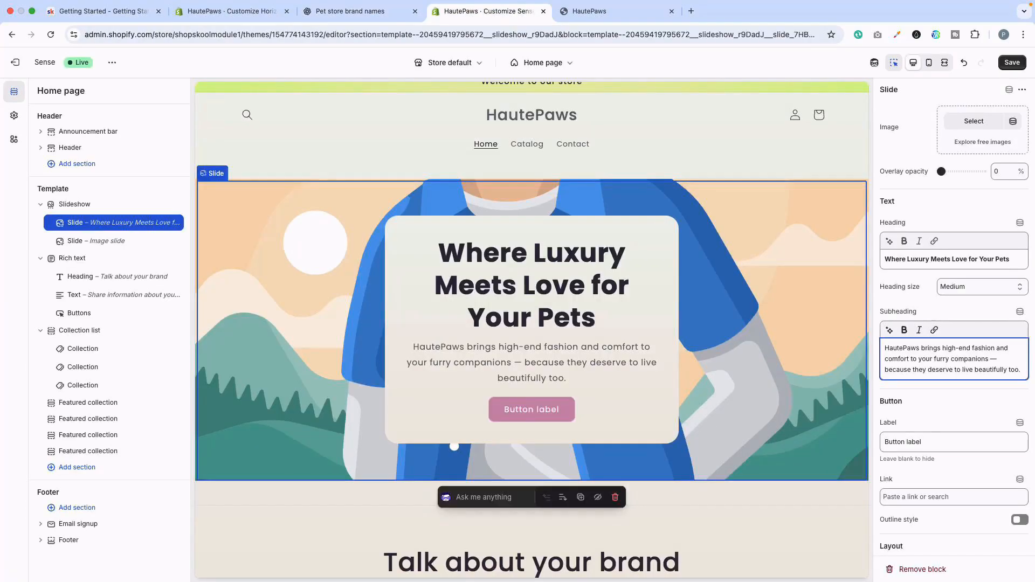
{"action": "triple_click", "coordinate": [911, 442]}
{"action": "key", "text": "super+v"}
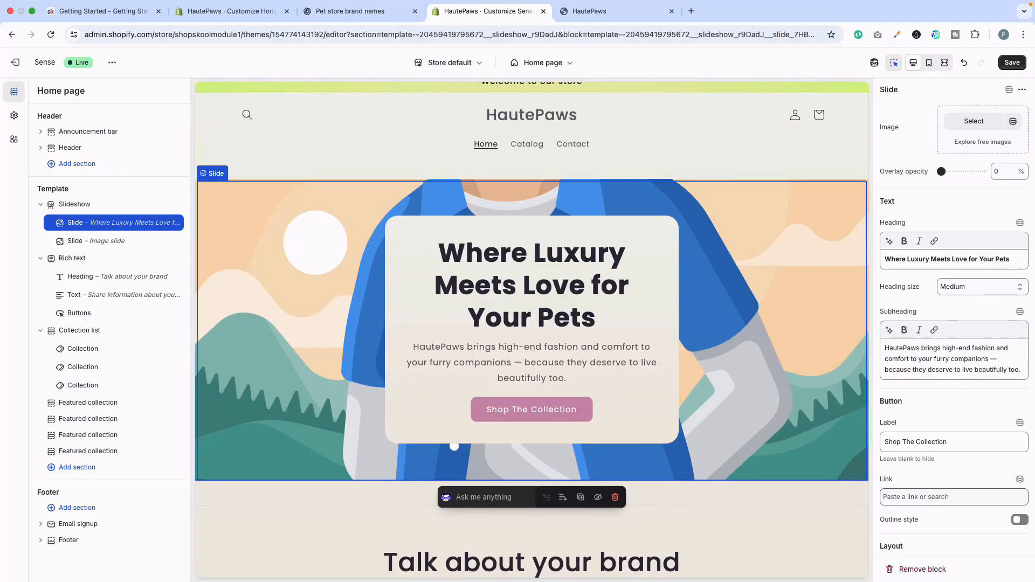
Link the slide's button to All collections and save the theme changes.
{"action": "left_click", "coordinate": [946, 496]}
{"action": "left_click", "coordinate": [936, 367]}
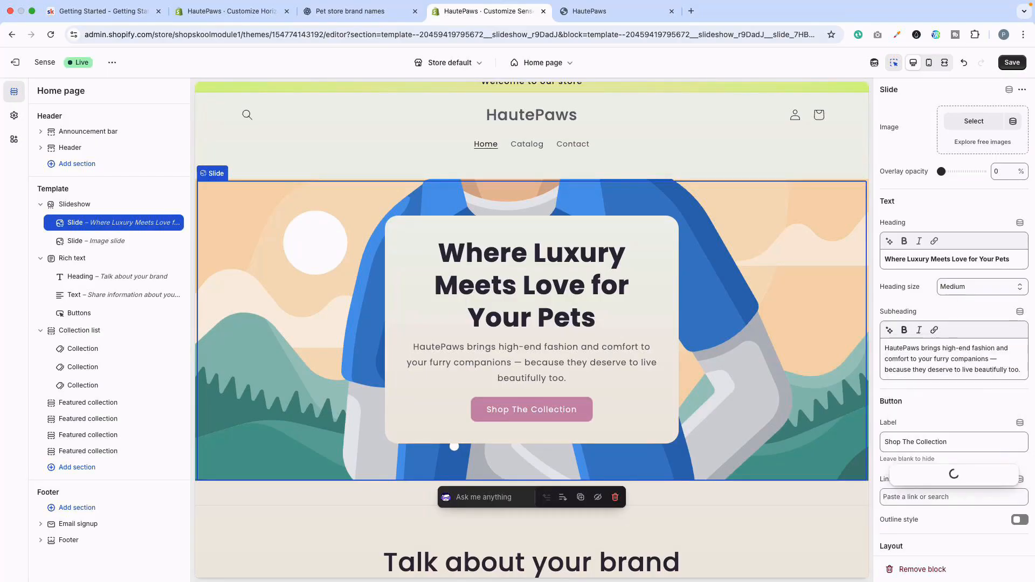
{"action": "left_click", "coordinate": [941, 410]}
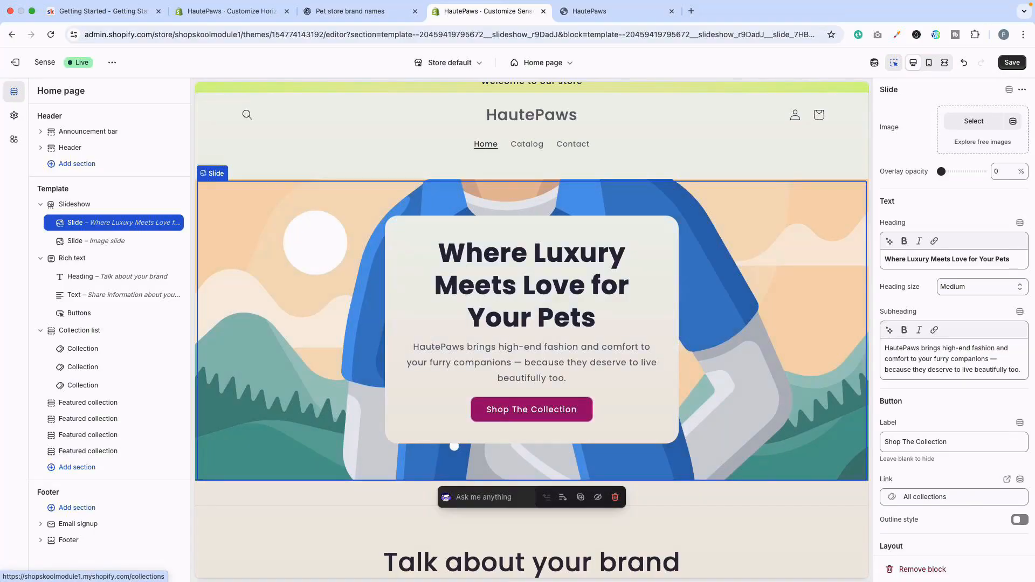
{"action": "key", "text": "super+s"}
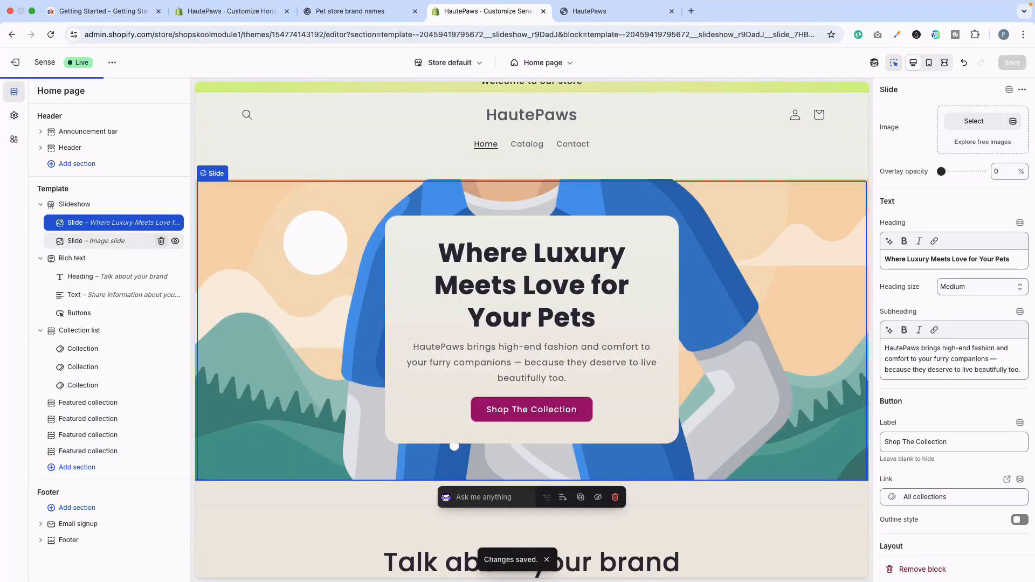
Delete the second "Image slide" from the slideshow and save the theme.
{"action": "left_click", "coordinate": [161, 241]}
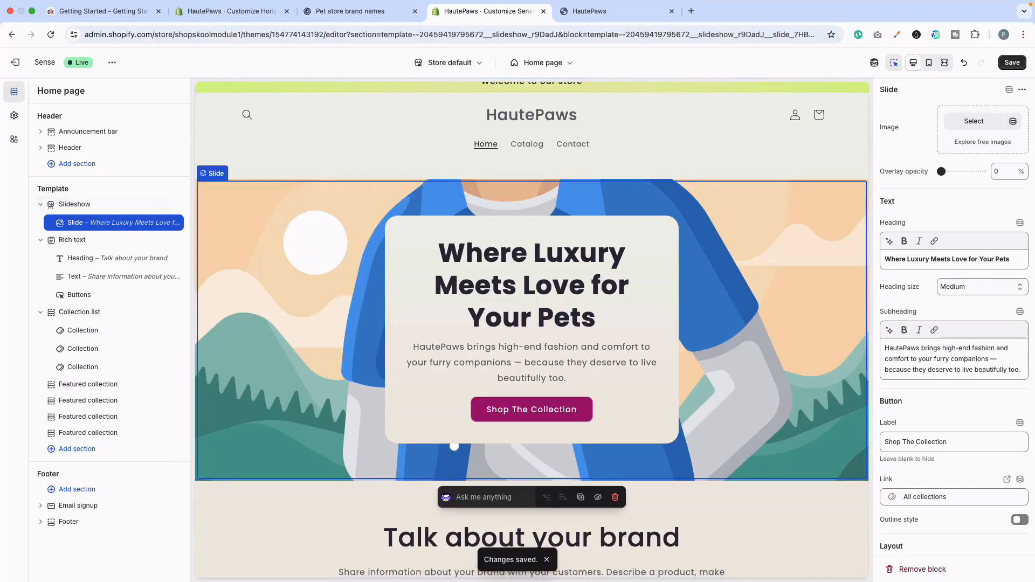
{"action": "left_click", "coordinate": [1011, 62]}
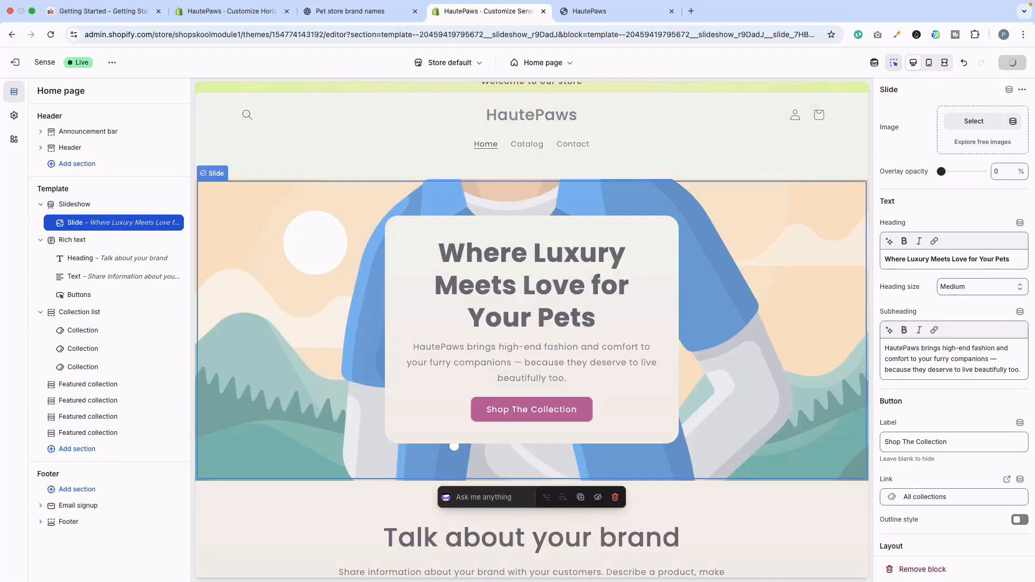
Replace the rich text section's heading with the featured section title "Timeless Elegance for Modern Pets" copied from the ChatGPT answer.
{"action": "left_click", "coordinate": [156, 240]}
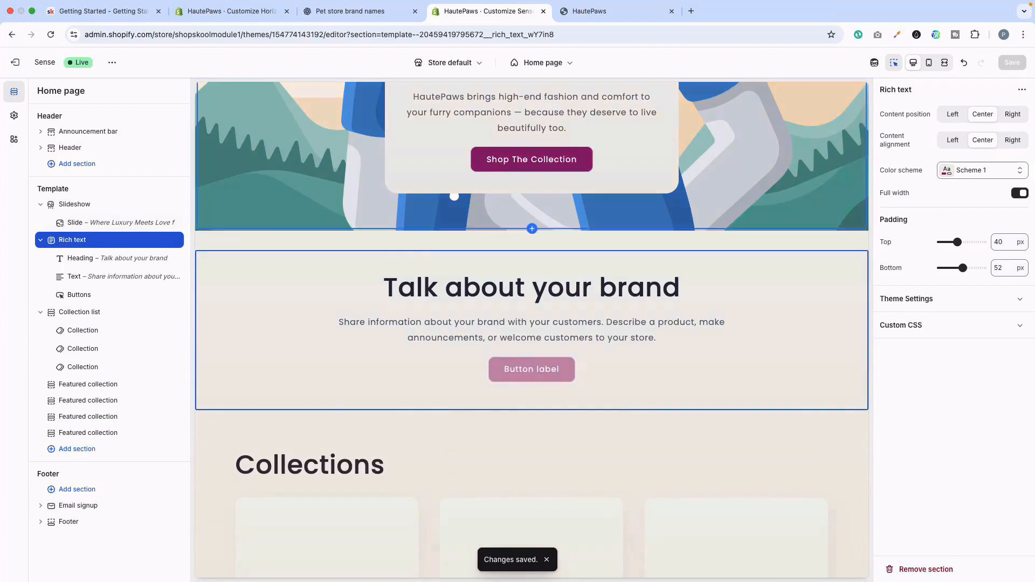
{"action": "left_click", "coordinate": [350, 11]}
{"action": "scroll", "coordinate": [531, 291], "scroll_direction": "down", "scroll_amount": 5}
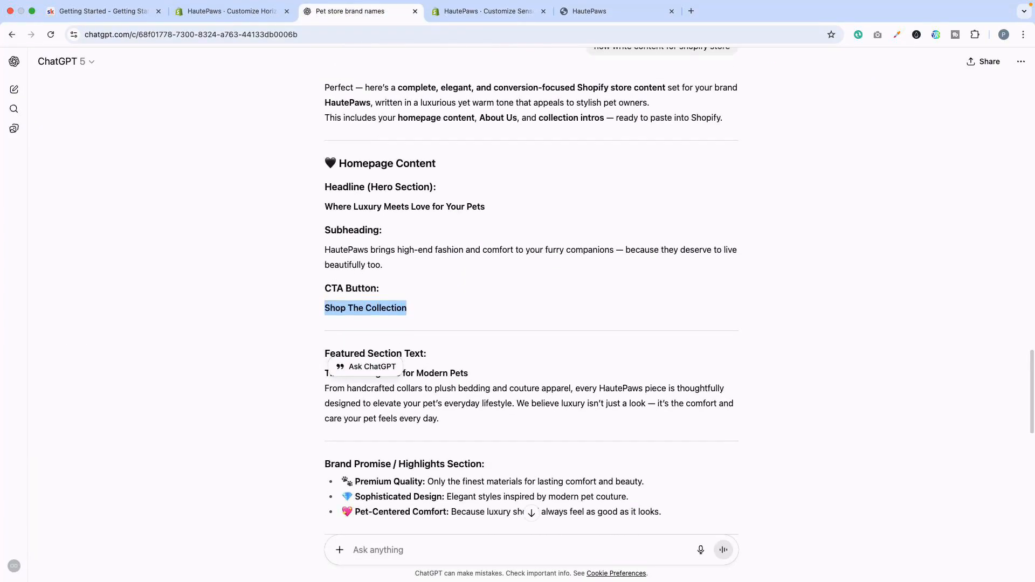
{"action": "scroll", "coordinate": [531, 291], "scroll_direction": "down", "scroll_amount": 1}
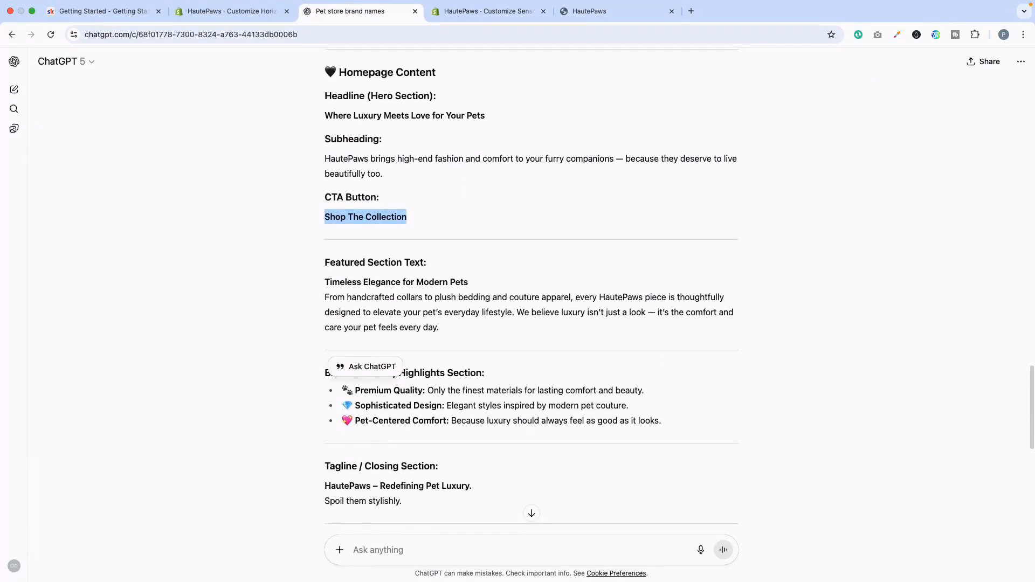
{"action": "left_click_drag", "start_coordinate": [325, 282], "coordinate": [468, 282]}
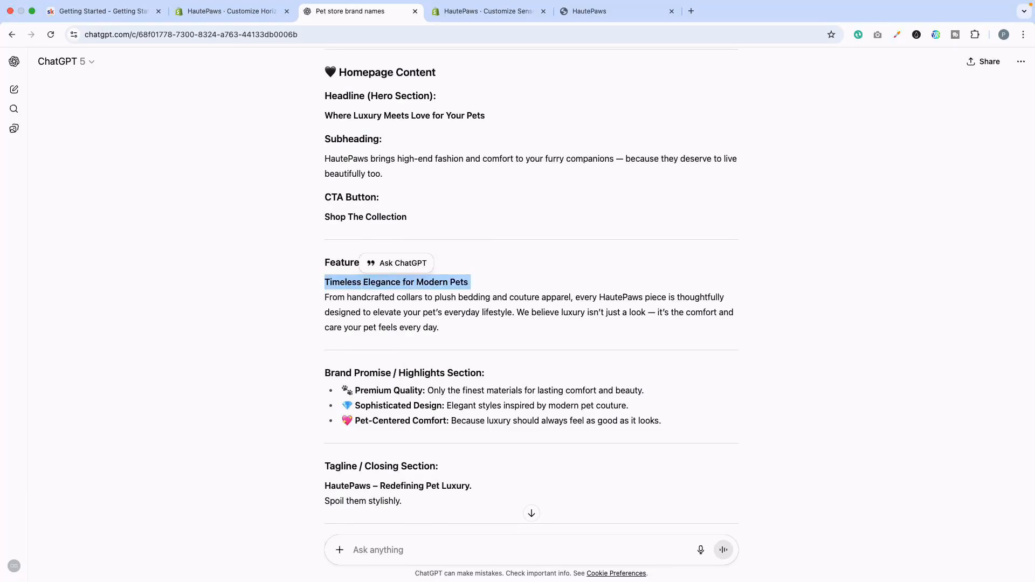
{"action": "right_click", "coordinate": [372, 276]}
{"action": "left_click", "coordinate": [388, 303]}
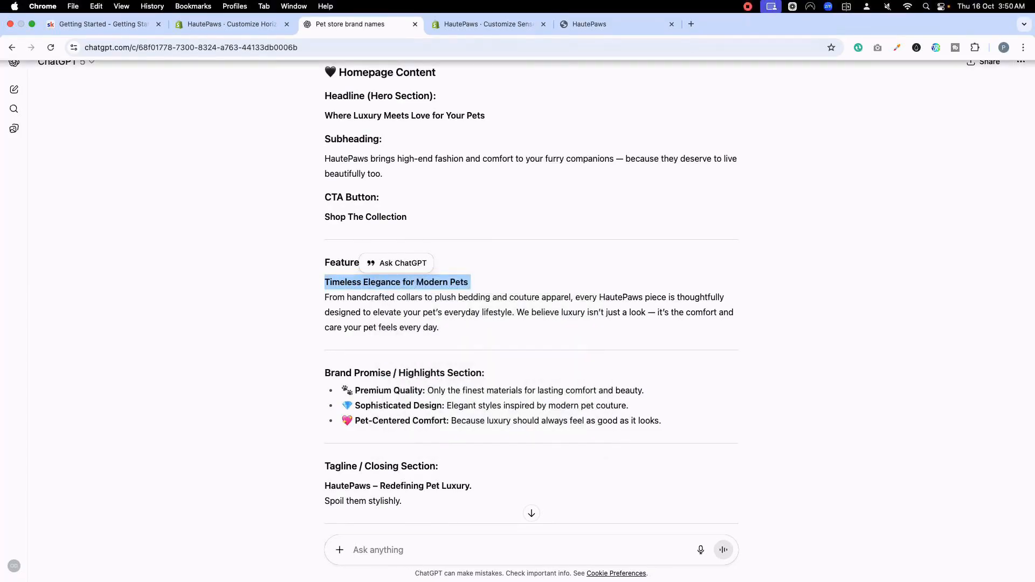
{"action": "left_click", "coordinate": [485, 11]}
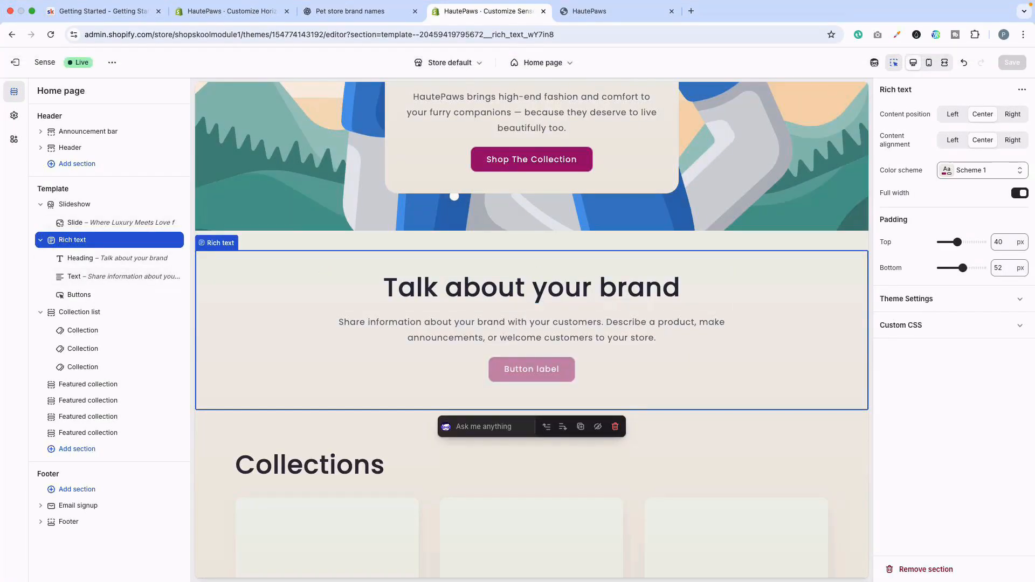
{"action": "left_click", "coordinate": [117, 259]}
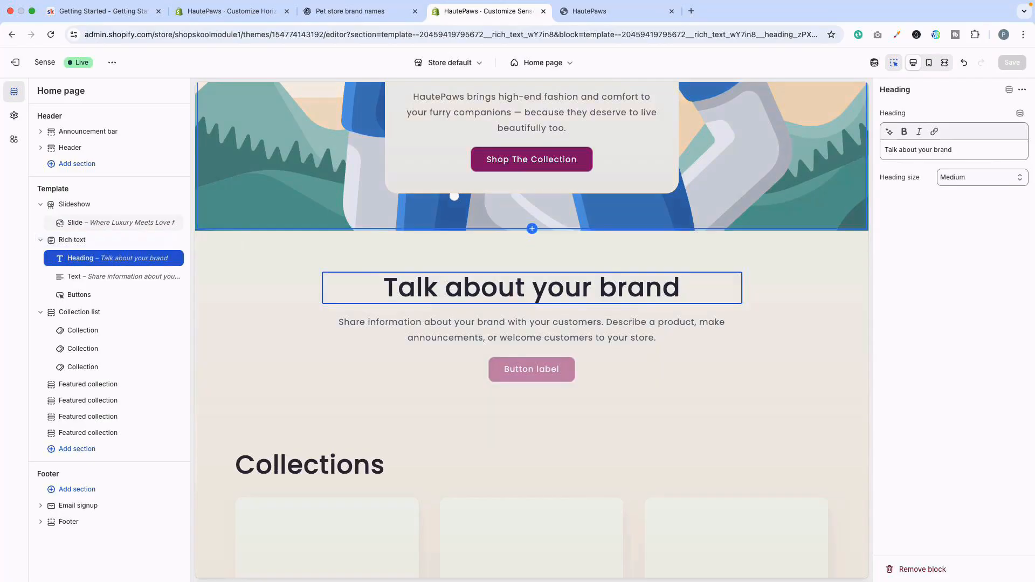
{"action": "left_click", "coordinate": [948, 149]}
{"action": "key", "text": "ctrl+a"}
{"action": "key", "text": "ctrl+v"}
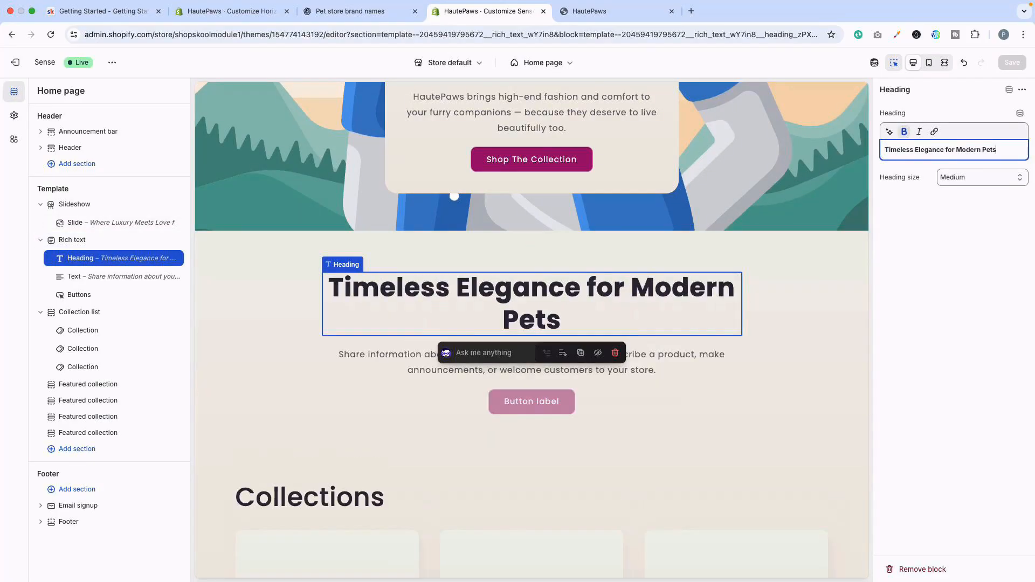
Replace the rich text section's body text with ChatGPT's featured section paragraph beginning "From handcrafted collars to plush bedding and couture apparel".
{"action": "key", "text": "ctrl+shift+Tab"}
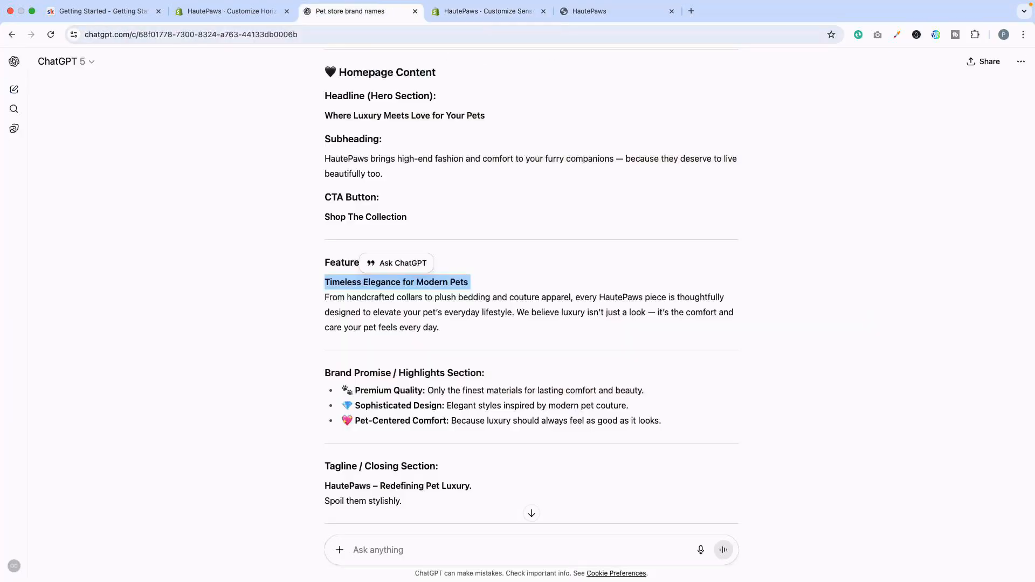
{"action": "left_click_drag", "start_coordinate": [324, 297], "coordinate": [439, 327]}
{"action": "key", "text": "super+c"}
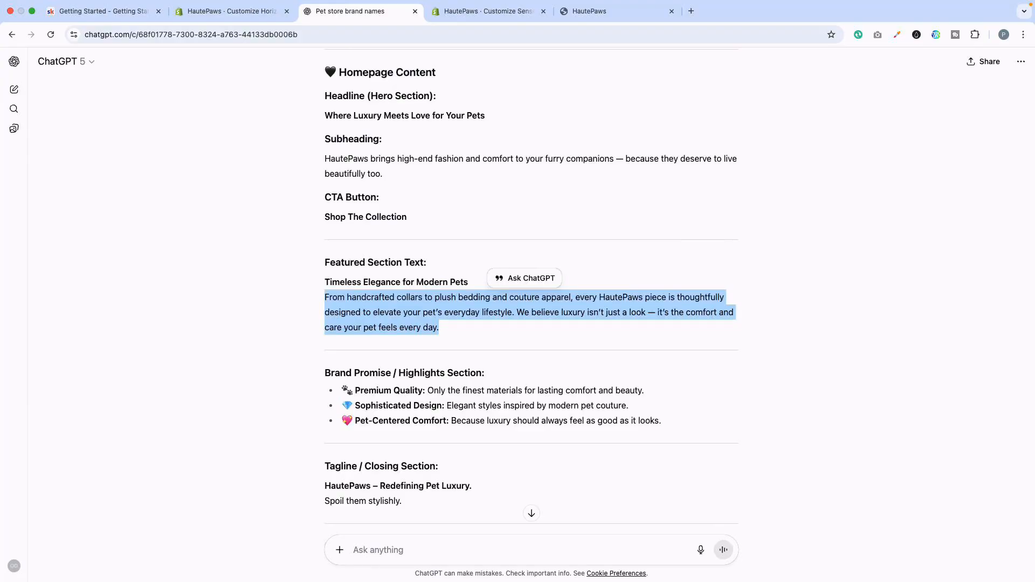
{"action": "left_click", "coordinate": [487, 12]}
{"action": "left_click", "coordinate": [531, 363]}
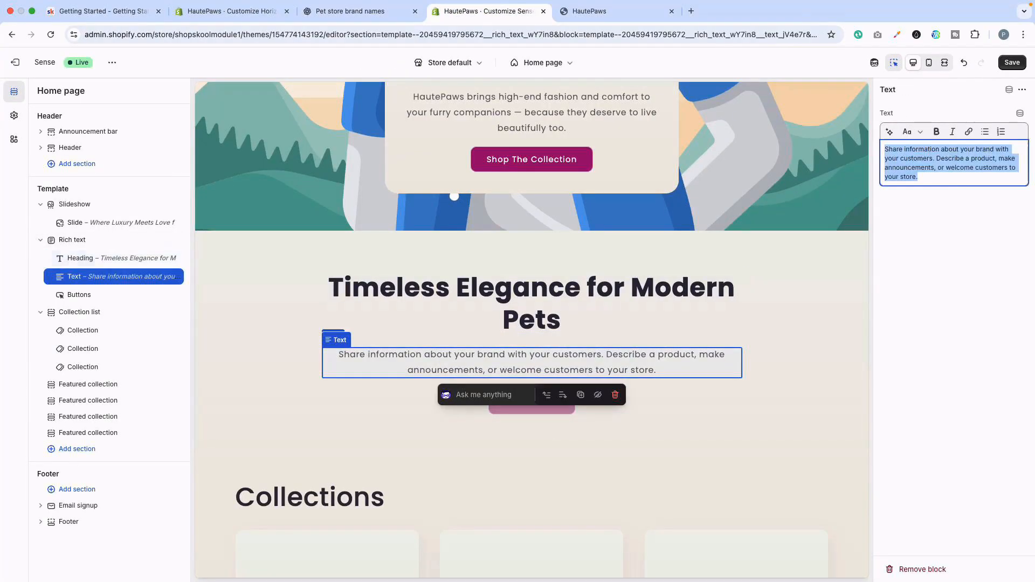
{"action": "key", "text": "super+v"}
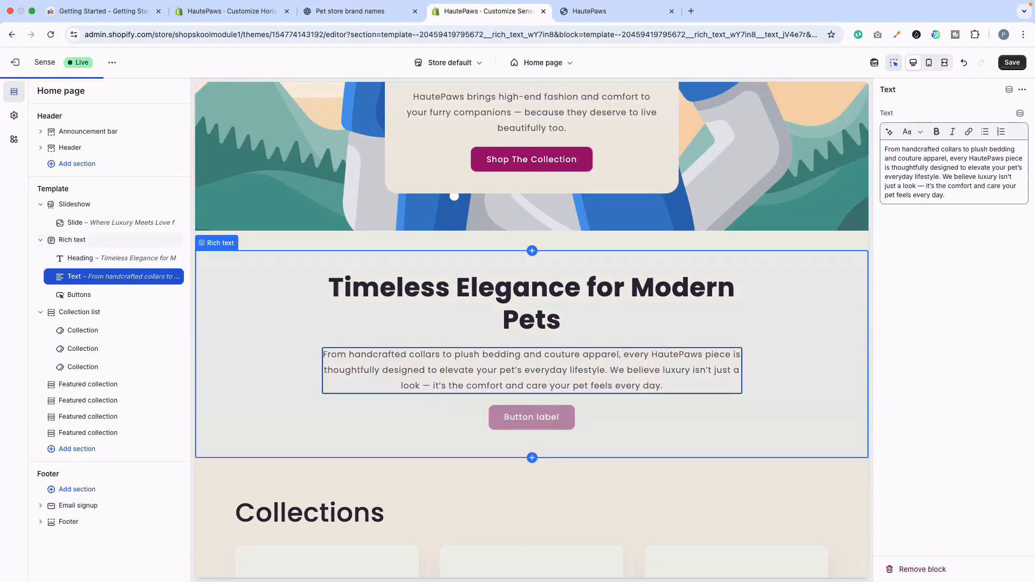
Label the rich text section's first button "Shop Now" and link it to All collections.
{"action": "left_click", "coordinate": [79, 295]}
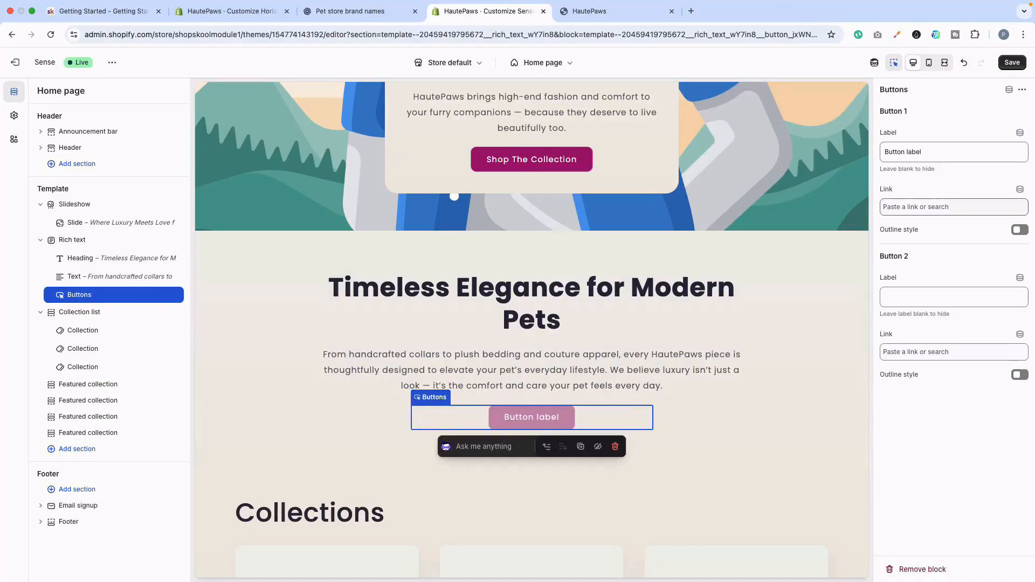
{"action": "type", "text": "Shop Now"}
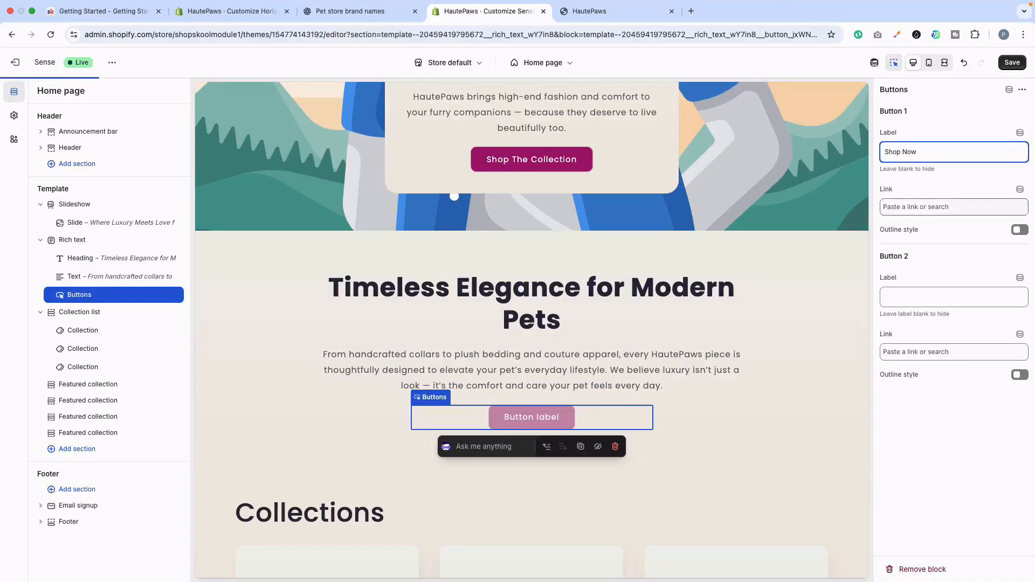
{"action": "left_click", "coordinate": [953, 207]}
{"action": "key", "text": "Return"}
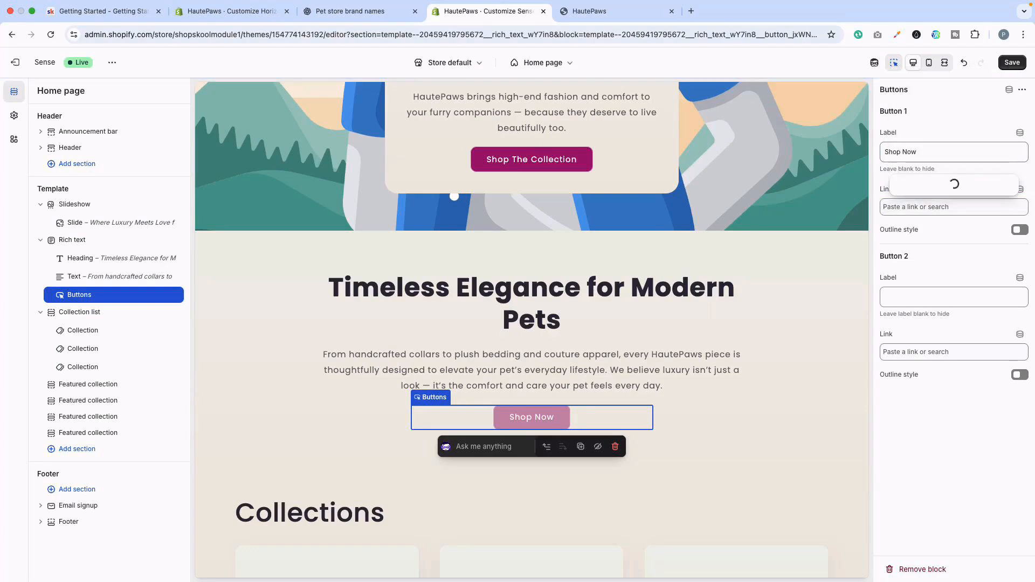
{"action": "key", "text": "Return"}
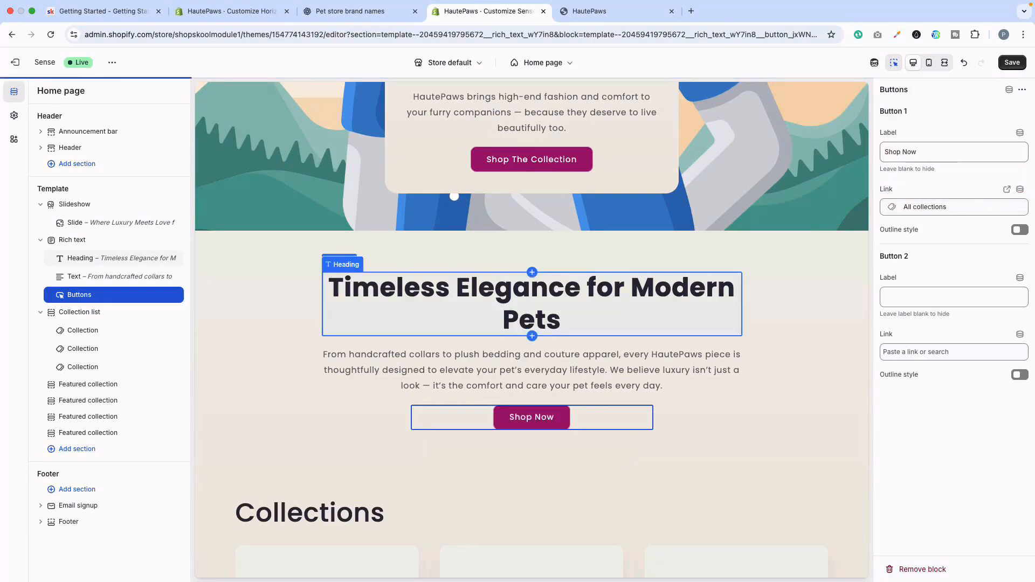
Change the collection list section's heading to "Explore By Categories".
{"action": "scroll", "coordinate": [532, 324], "scroll_direction": "down", "scroll_amount": 4}
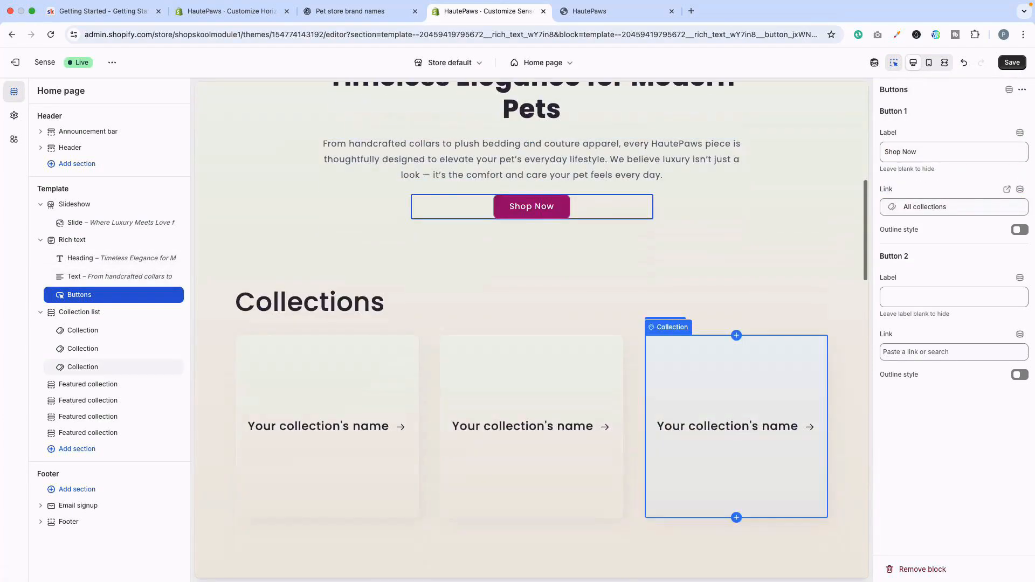
{"action": "left_click", "coordinate": [310, 301]}
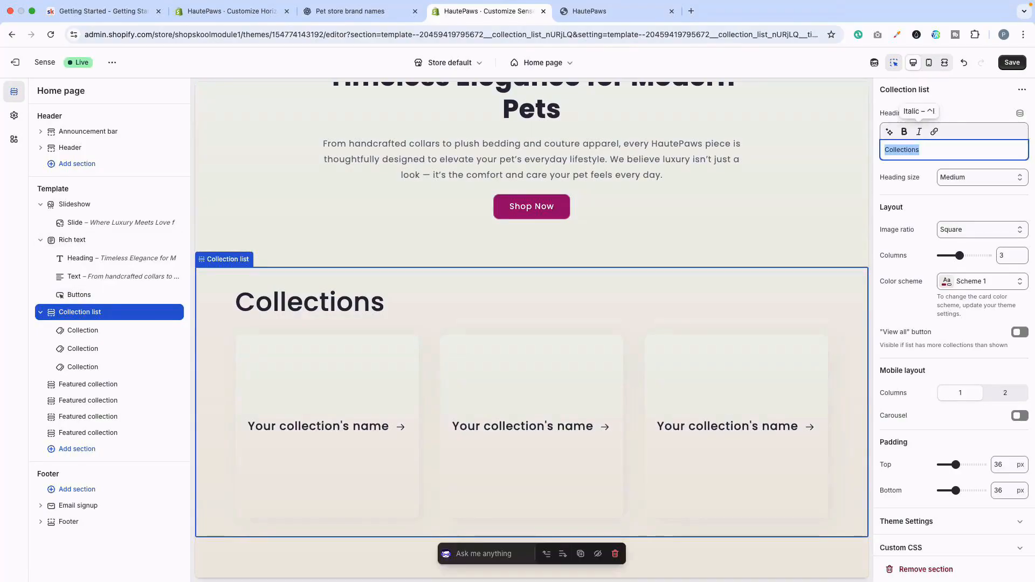
{"action": "type", "text": "Explore By C"}
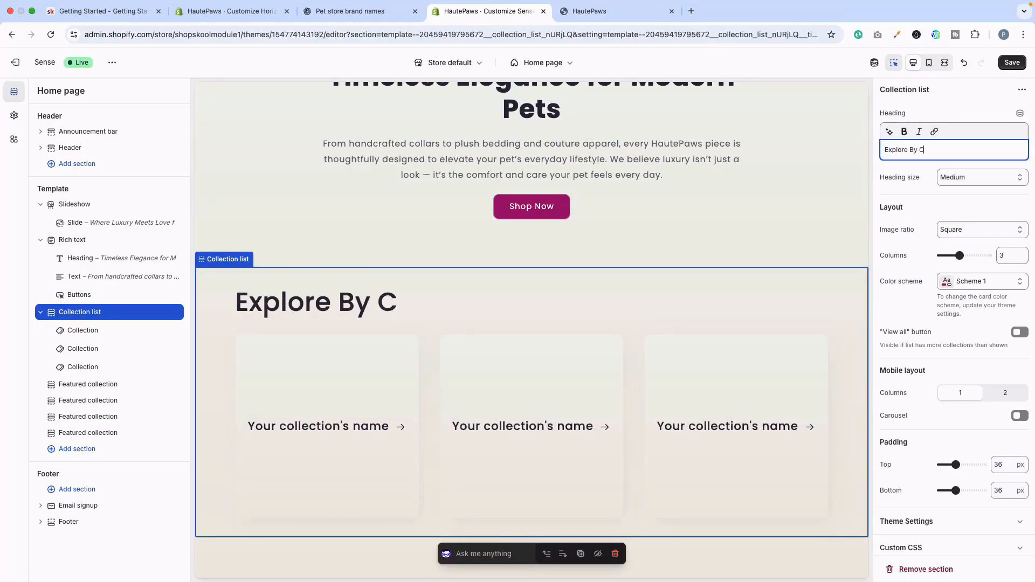
{"action": "type", "text": "ategories"}
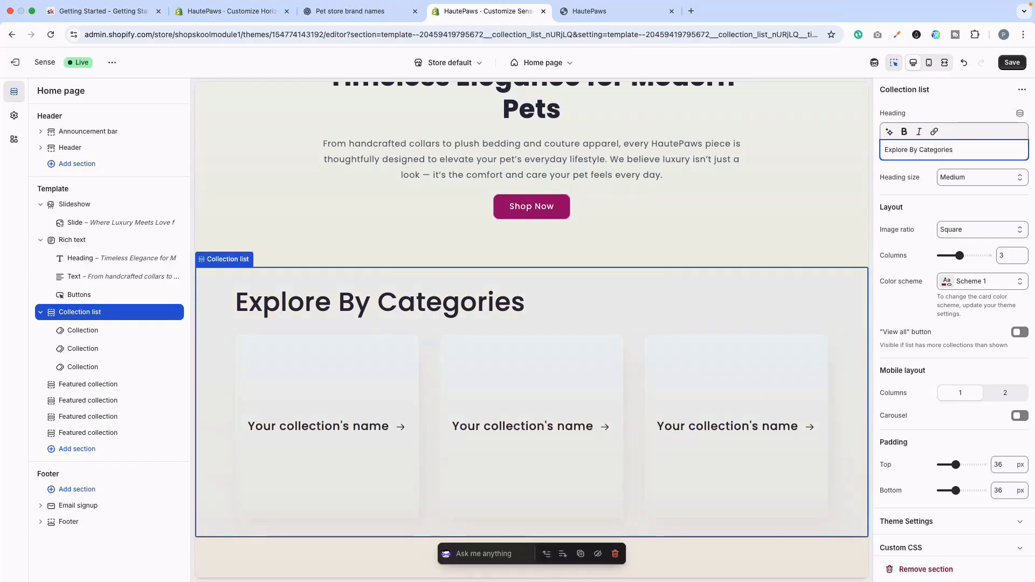
Assign the collection list's three blocks to the Bedding & Comfort, Collars & Leashes and Pets Toys collections, in that order.
{"action": "left_click", "coordinate": [83, 330]}
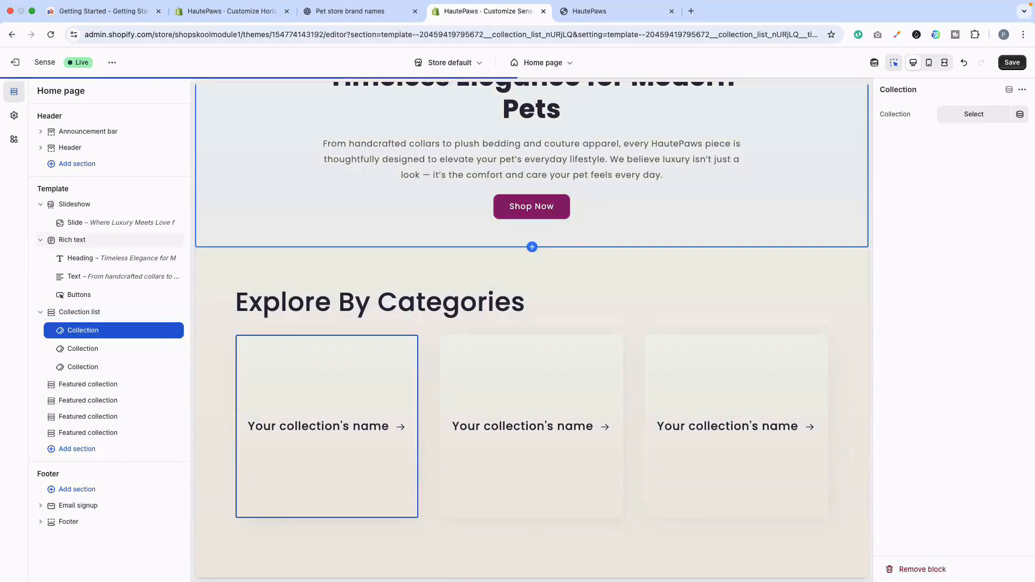
{"action": "left_click", "coordinate": [974, 113]}
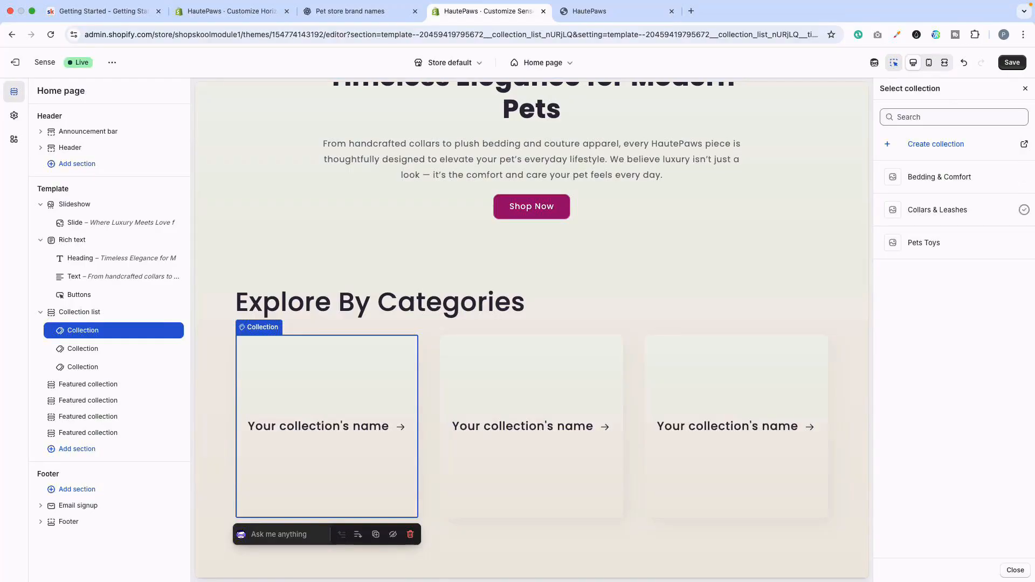
{"action": "left_click", "coordinate": [939, 177]}
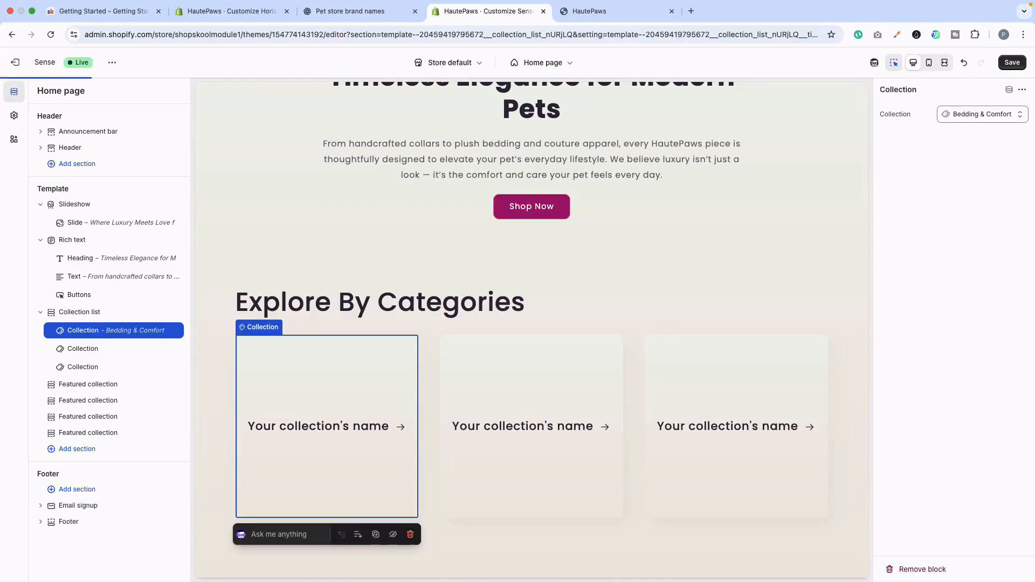
{"action": "left_click", "coordinate": [83, 349]}
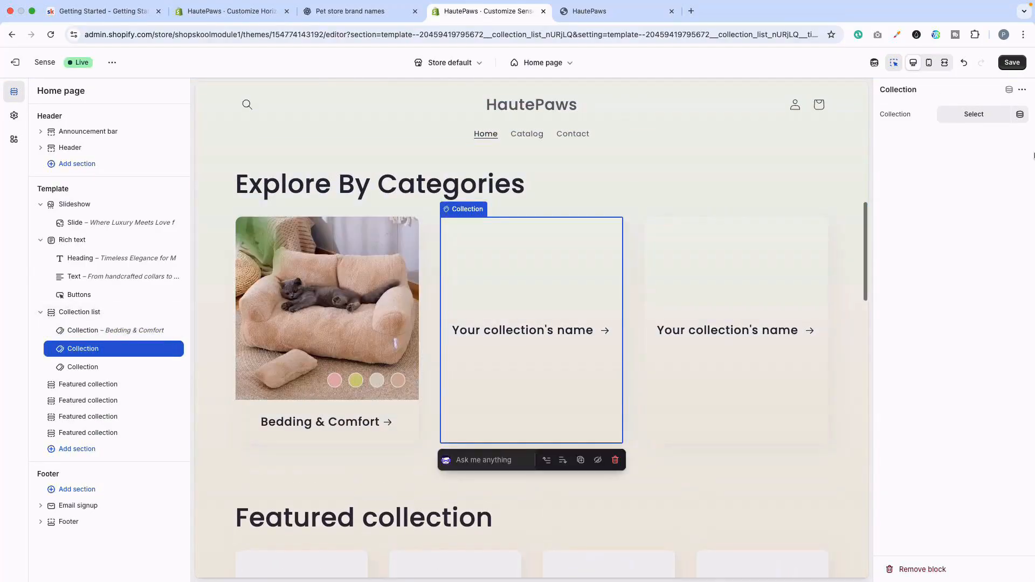
{"action": "left_click", "coordinate": [974, 113]}
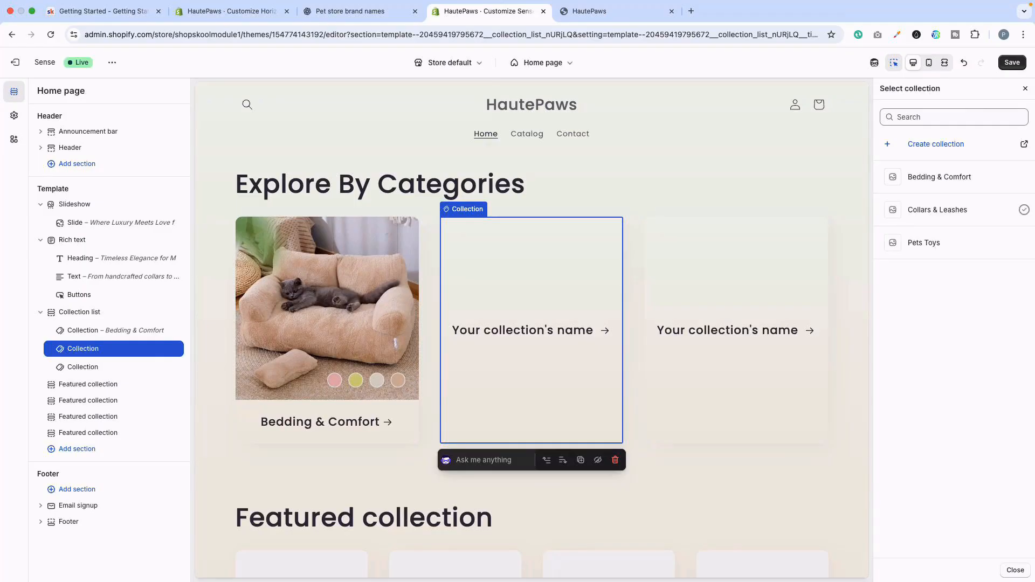
{"action": "left_click", "coordinate": [937, 210]}
{"action": "left_click", "coordinate": [83, 367]}
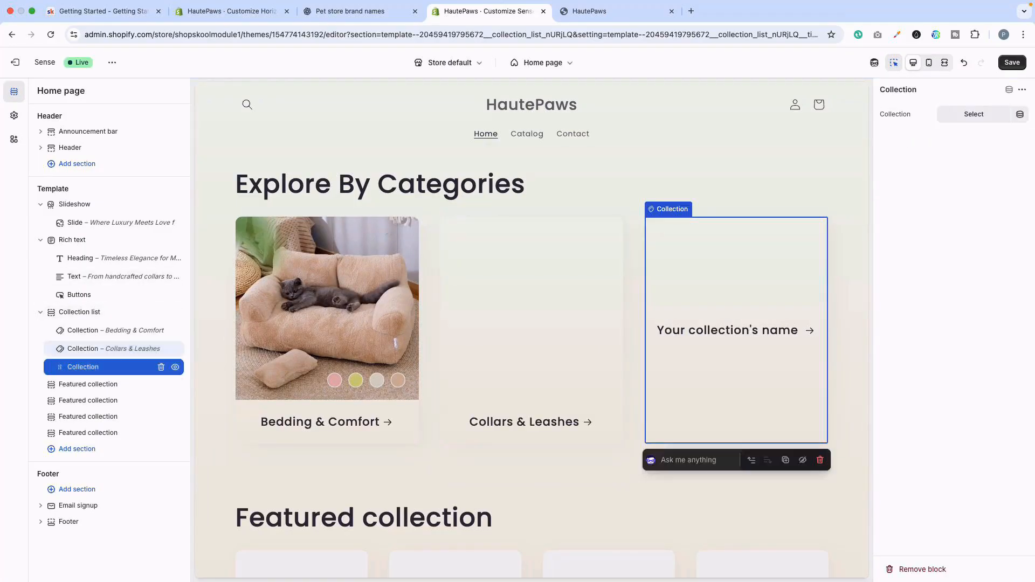
{"action": "left_click", "coordinate": [974, 114]}
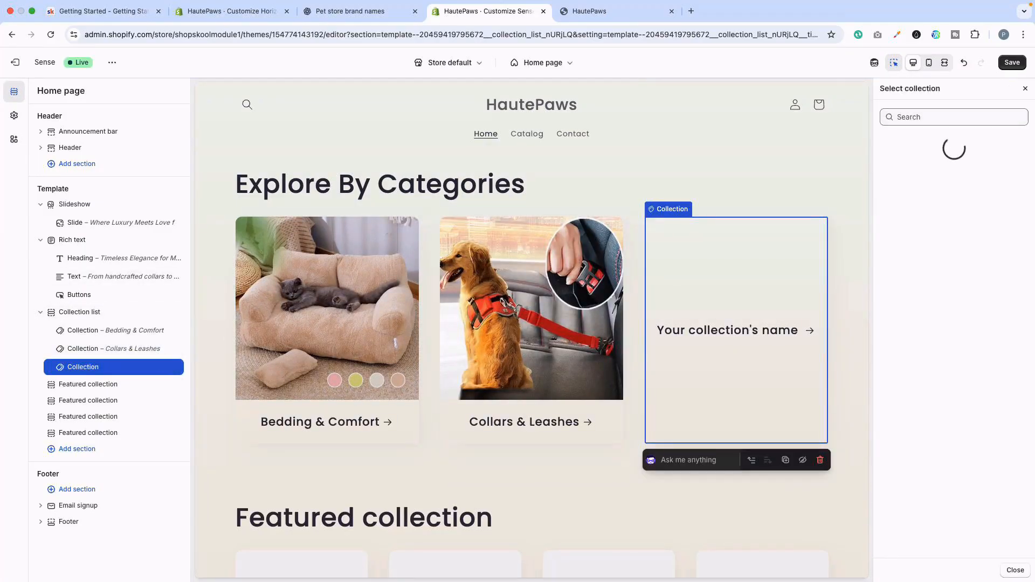
{"action": "left_click", "coordinate": [923, 243]}
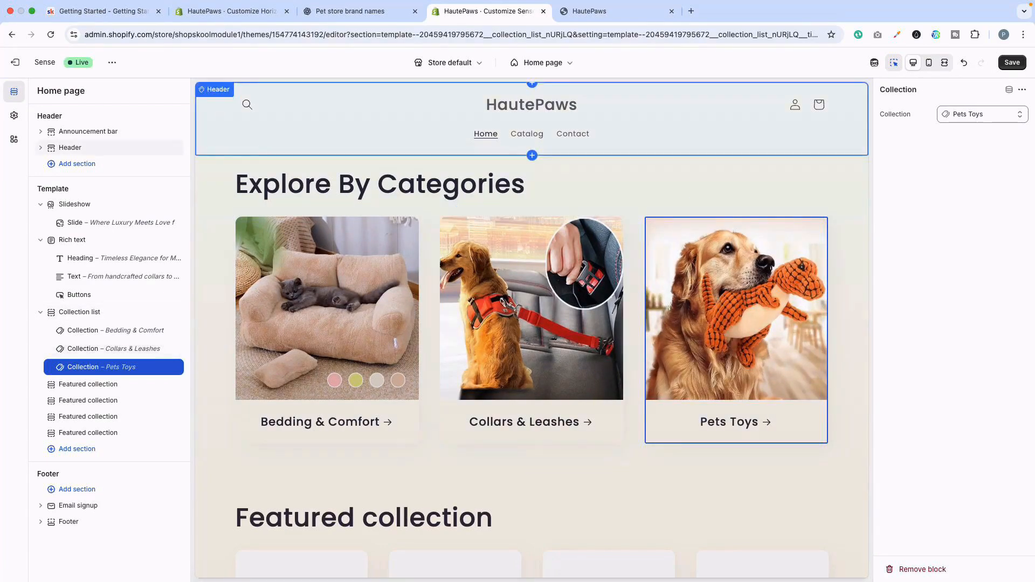
Assign the Bedding & Comfort collection to the first featured collection section and set its heading to "Bedding & Comfort".
{"action": "scroll", "coordinate": [531, 323], "scroll_direction": "down", "scroll_amount": 5}
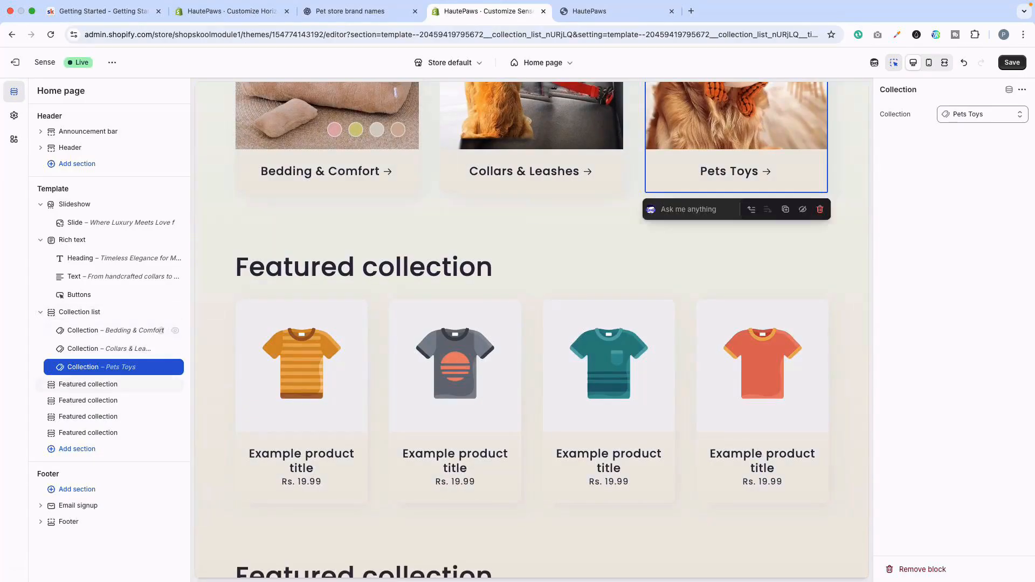
{"action": "left_click", "coordinate": [97, 383]}
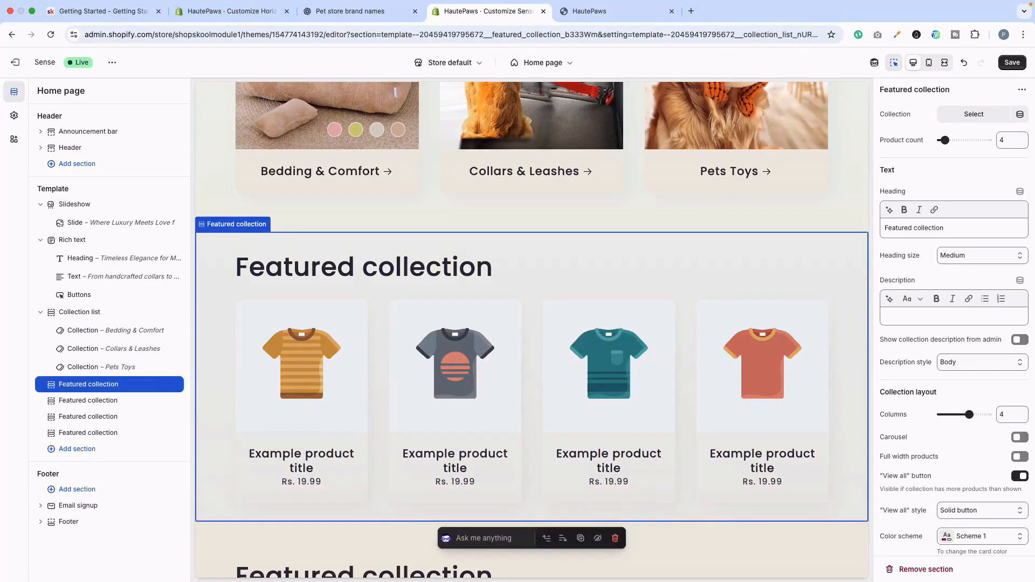
{"action": "left_click", "coordinate": [974, 114]}
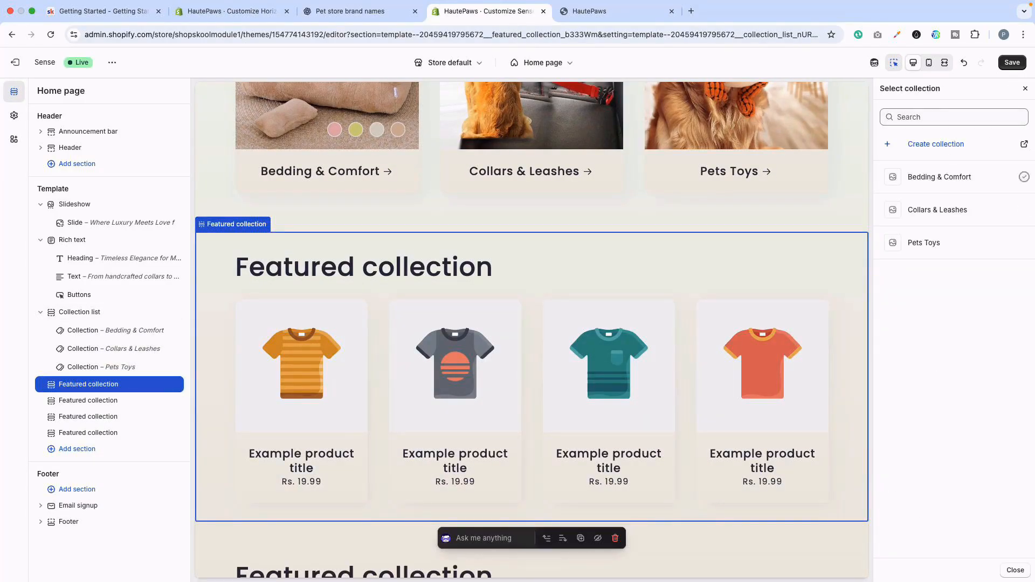
{"action": "left_click", "coordinate": [1023, 177]}
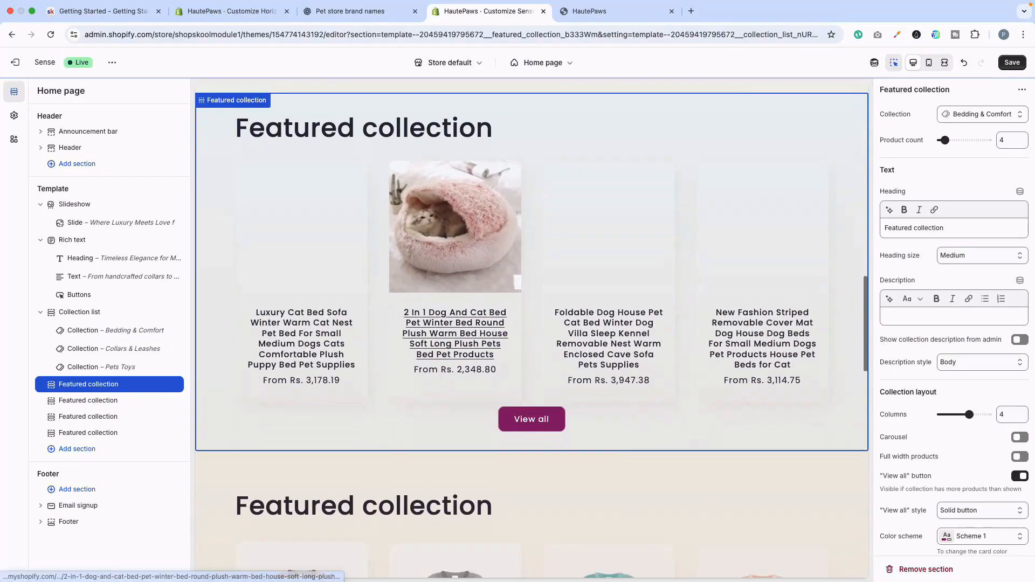
{"action": "triple_click", "coordinate": [922, 228]}
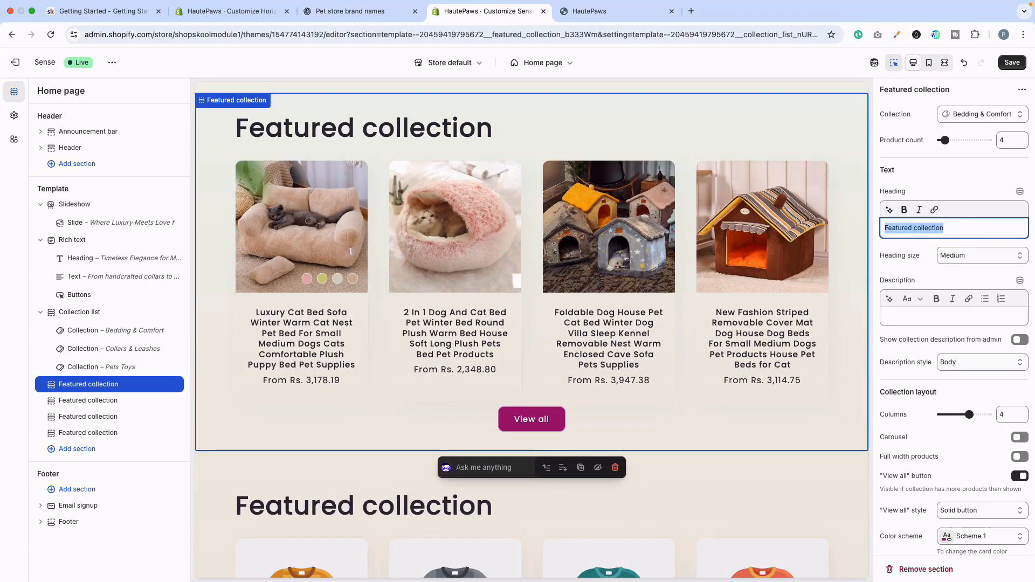
{"action": "type", "text": "Bedding "}
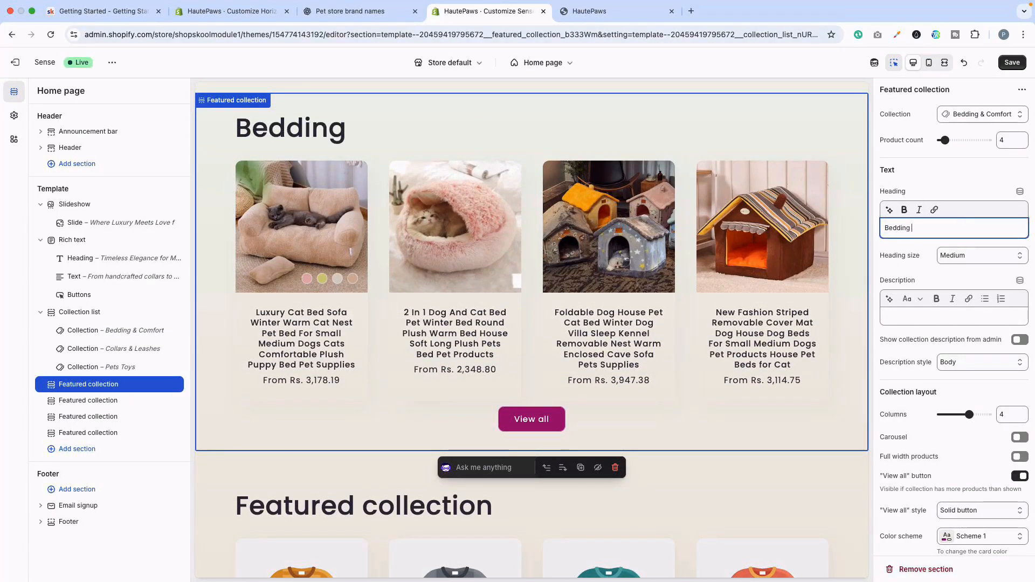
{"action": "type", "text": "& Comfort"}
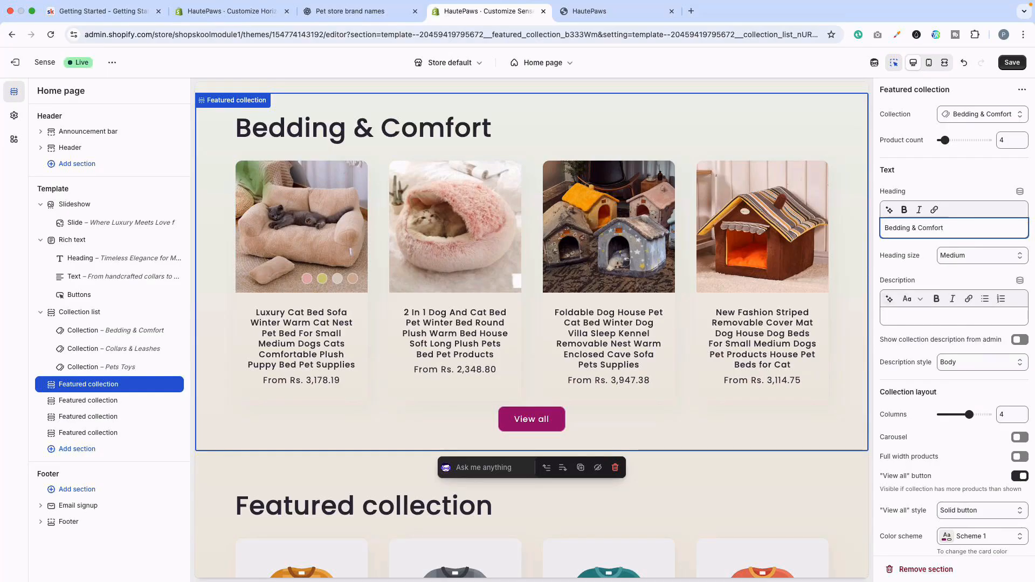
Fill the Bedding & Comfort section's description with the Luxe Bedding & Comfort text copied from the ChatGPT answer.
{"action": "left_click", "coordinate": [953, 317]}
{"action": "left_click", "coordinate": [351, 11]}
{"action": "scroll", "coordinate": [531, 291], "scroll_direction": "down", "scroll_amount": 3}
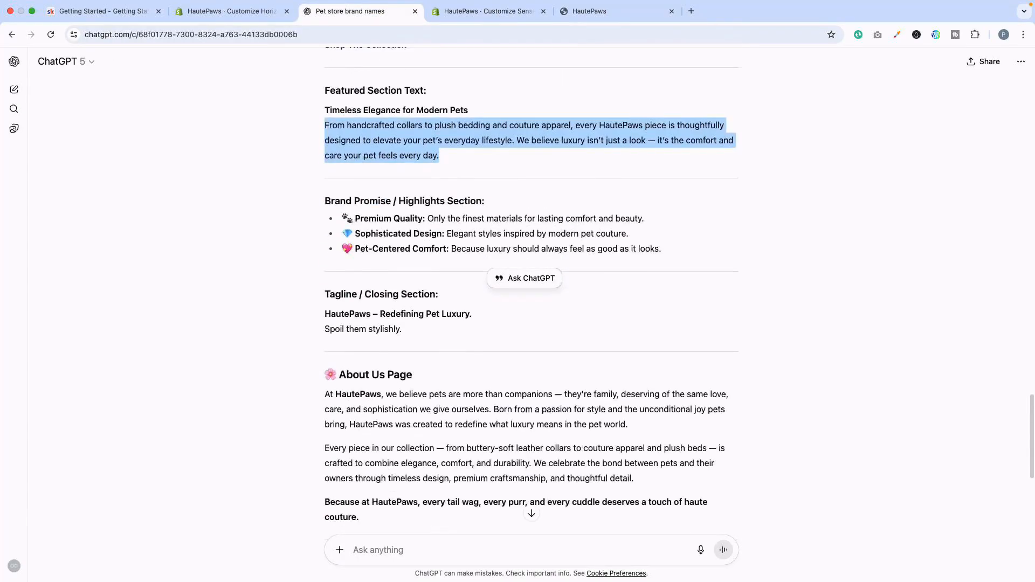
{"action": "scroll", "coordinate": [531, 291], "scroll_direction": "down", "scroll_amount": 5}
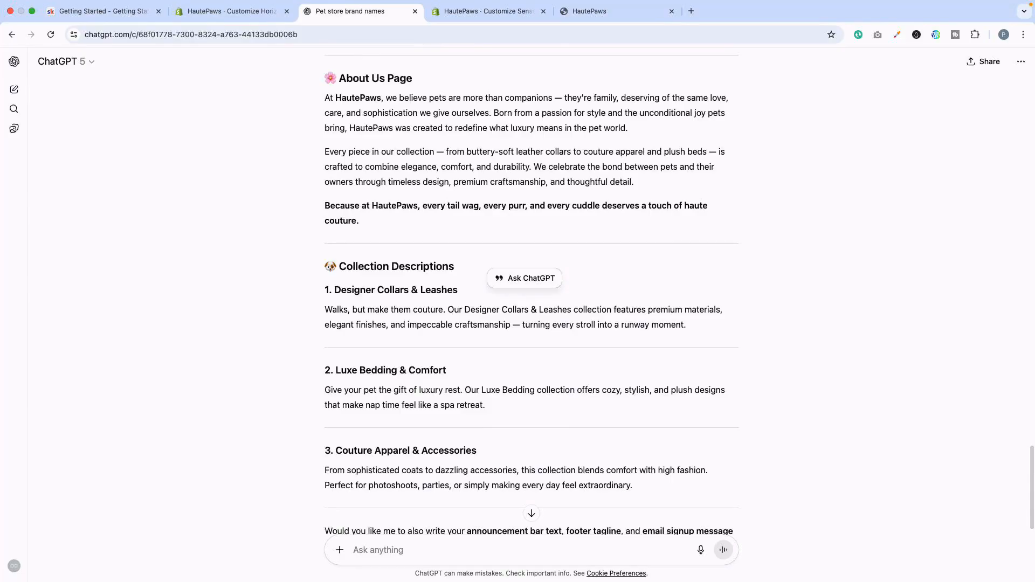
{"action": "scroll", "coordinate": [530, 291], "scroll_direction": "down", "scroll_amount": 2}
{"action": "triple_click", "coordinate": [404, 314]}
{"action": "right_click", "coordinate": [374, 305]}
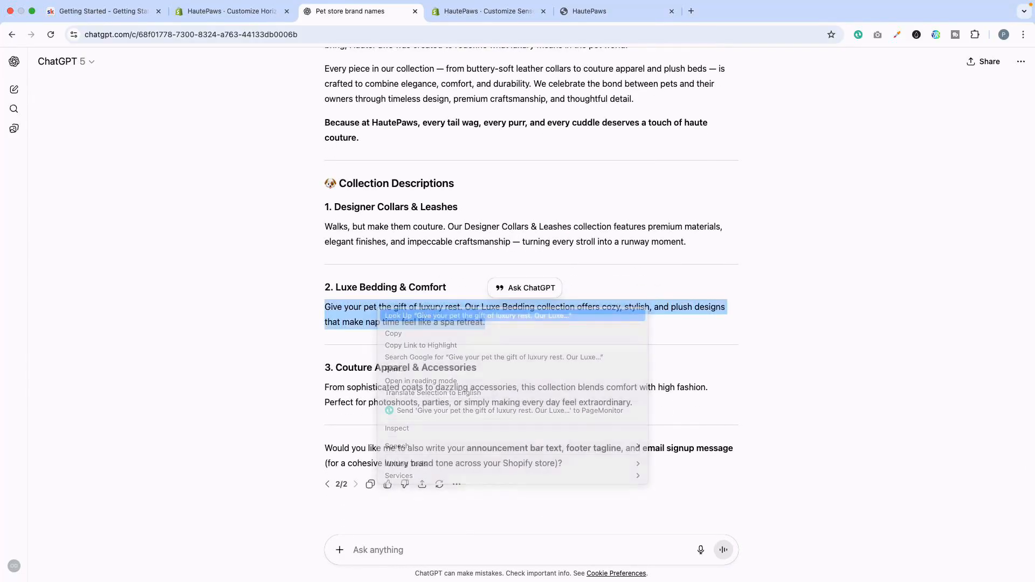
{"action": "key", "text": "Escape"}
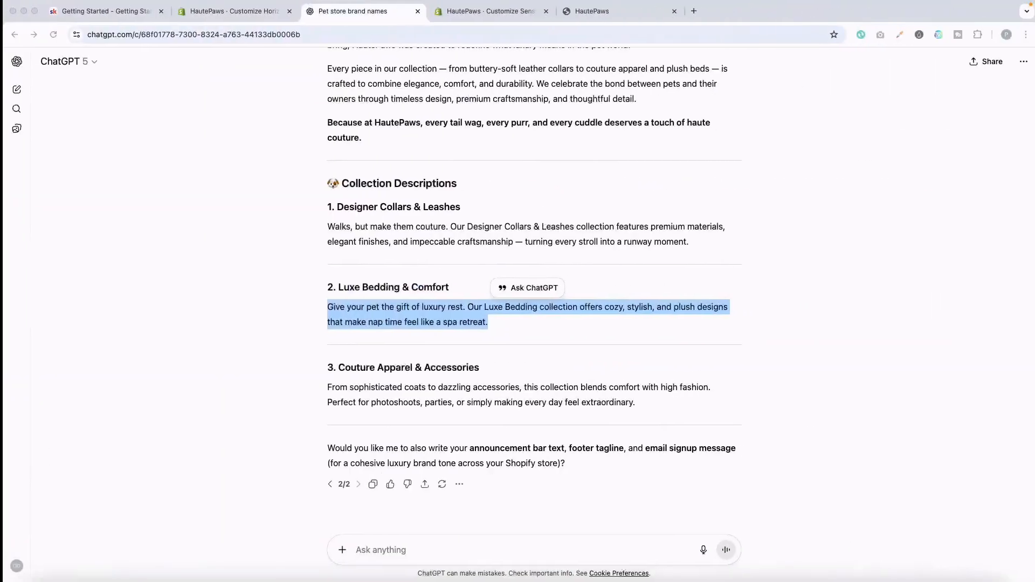
{"action": "right_click", "coordinate": [405, 308]}
{"action": "left_click", "coordinate": [422, 333]}
{"action": "left_click", "coordinate": [485, 18]}
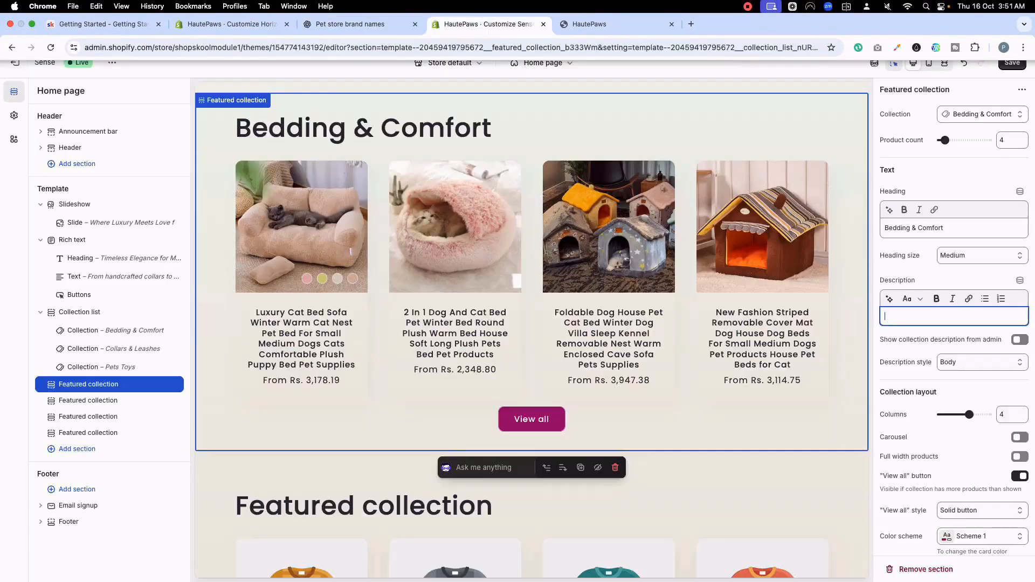
{"action": "key", "text": "super+v"}
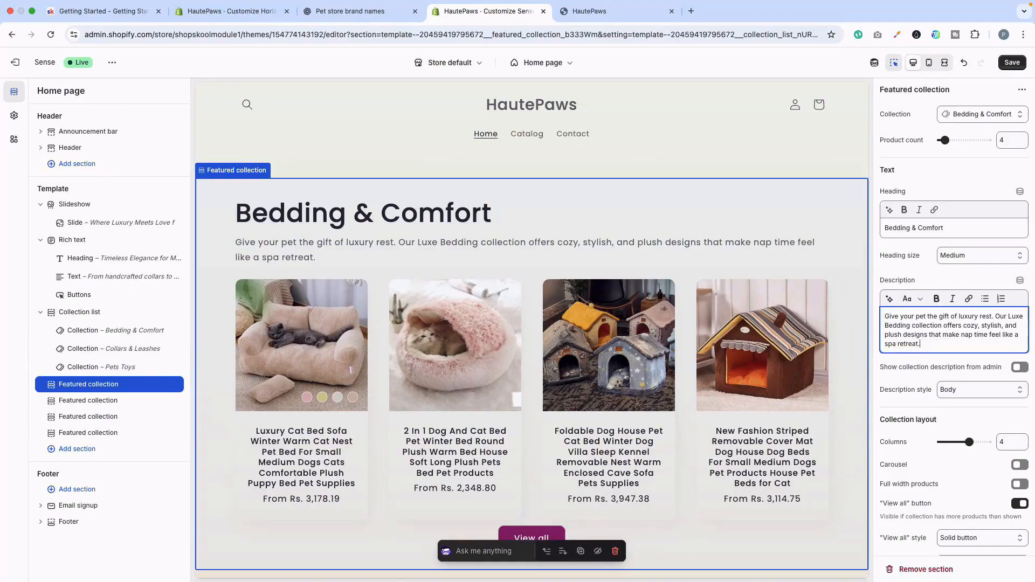
Remove the fourth featured collection section and assign the Collars & Leashes collection to the second one.
{"action": "scroll", "coordinate": [455, 345], "scroll_direction": "down", "scroll_amount": 2}
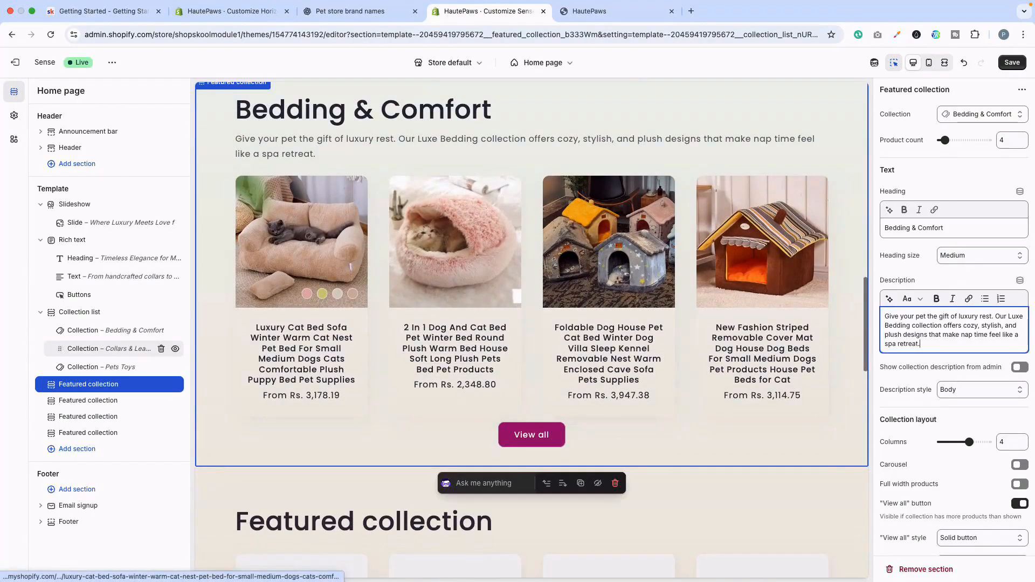
{"action": "left_click", "coordinate": [161, 432]}
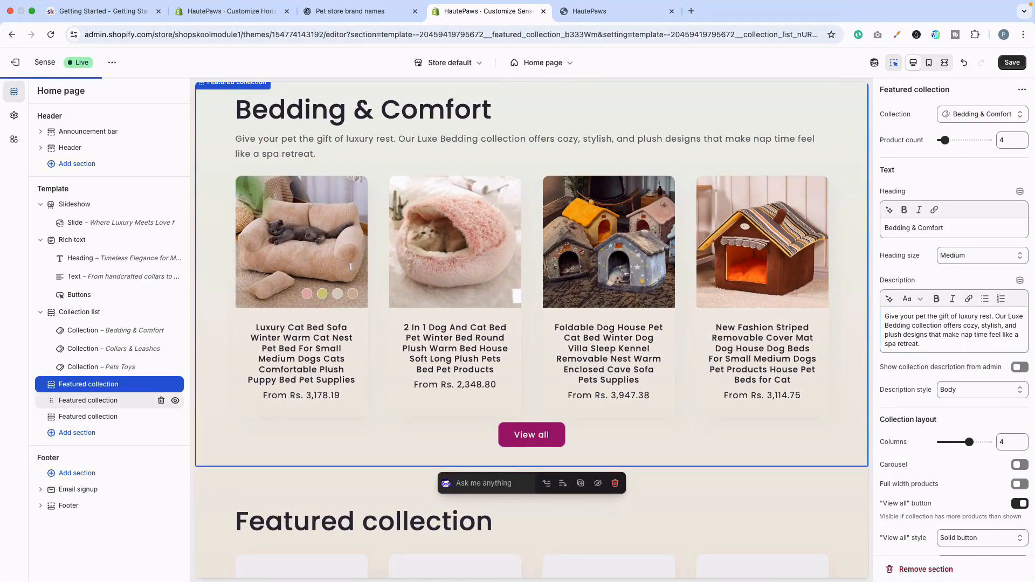
{"action": "left_click", "coordinate": [102, 400]}
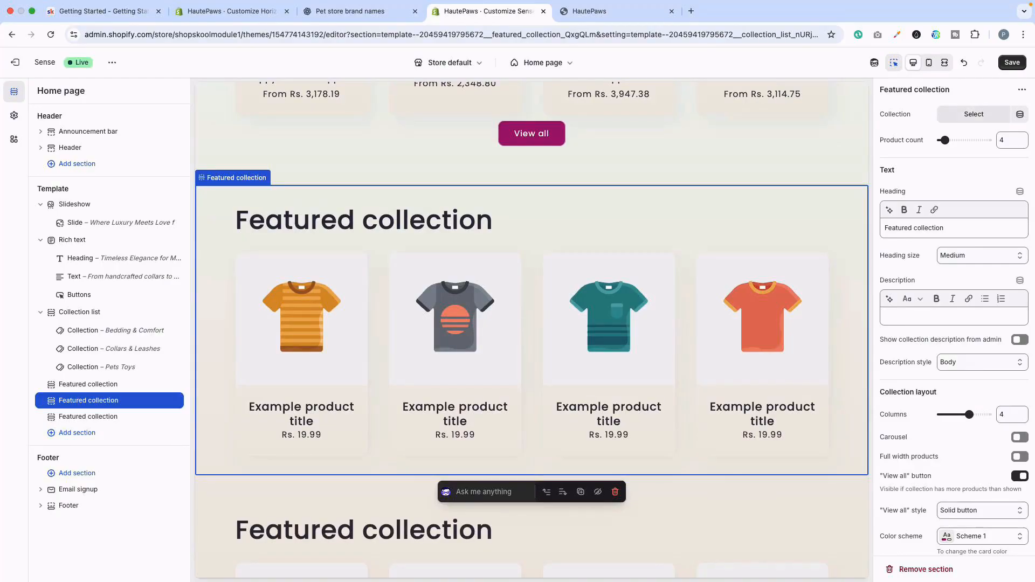
{"action": "left_click", "coordinate": [973, 114]}
{"action": "left_click", "coordinate": [951, 208]}
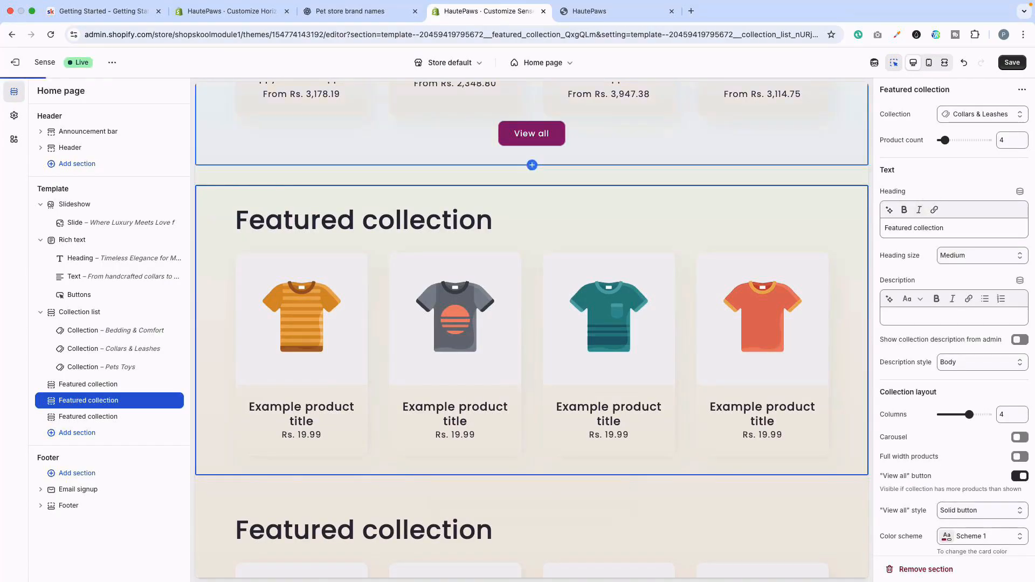
Set the second featured collection section's heading to "Collar & Leashes" and its description to ChatGPT's Designer Collars & Leashes text.
{"action": "left_click", "coordinate": [350, 11]}
{"action": "triple_click", "coordinate": [397, 241]}
{"action": "key", "text": "super+c"}
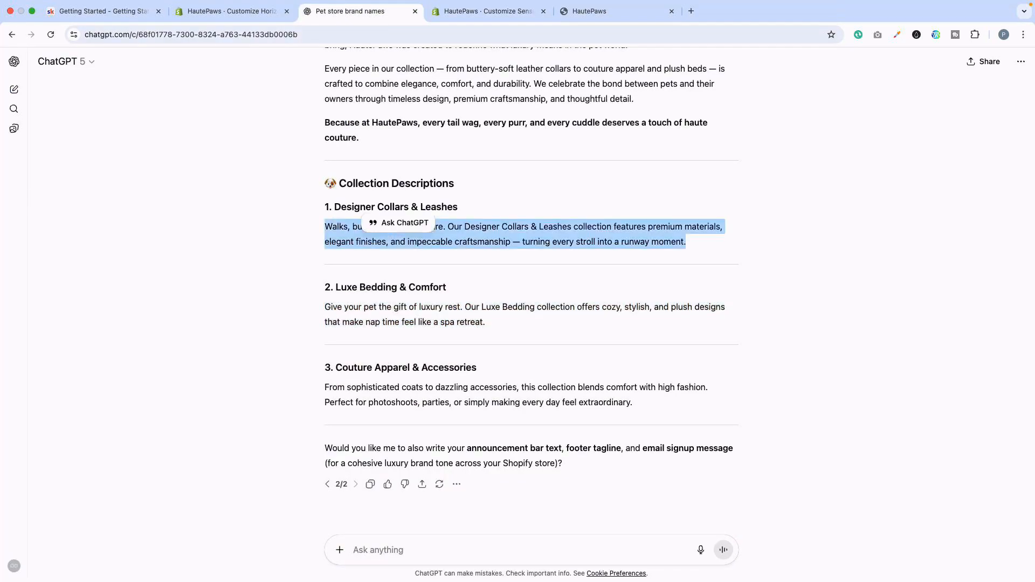
{"action": "left_click", "coordinate": [488, 11]}
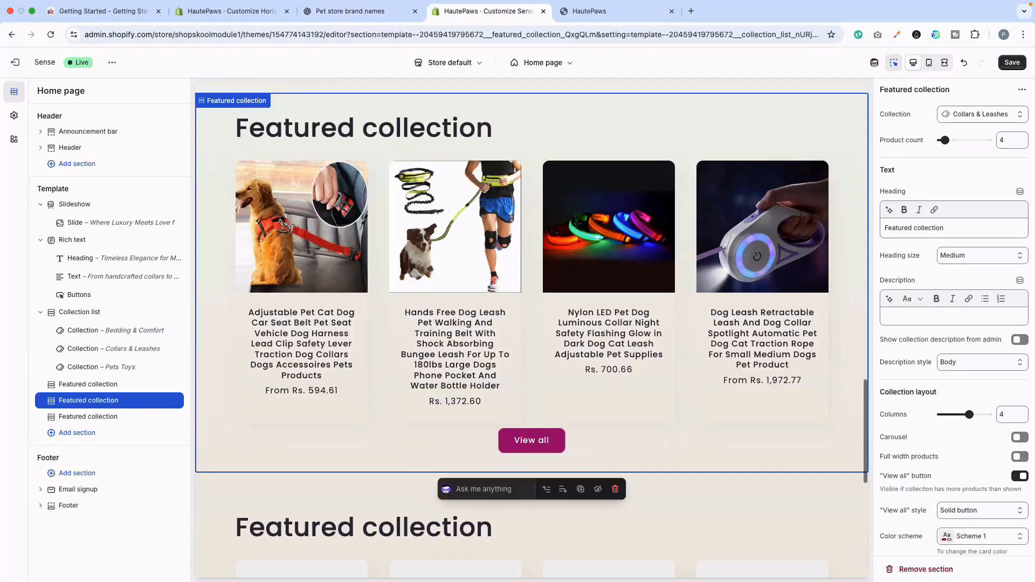
{"action": "triple_click", "coordinate": [913, 227]}
{"action": "type", "text": "Collar"}
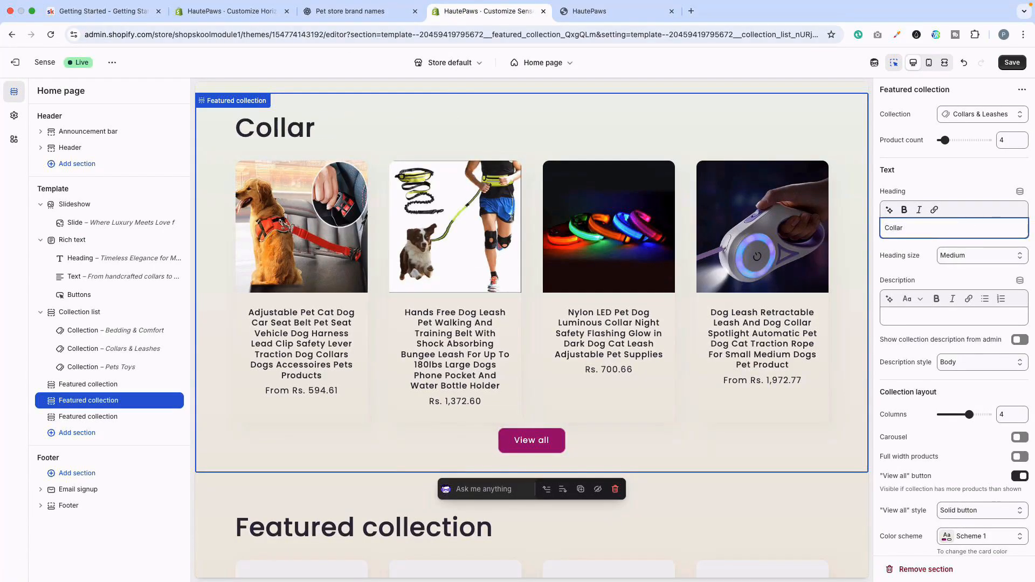
{"action": "type", "text": " & Leashes"}
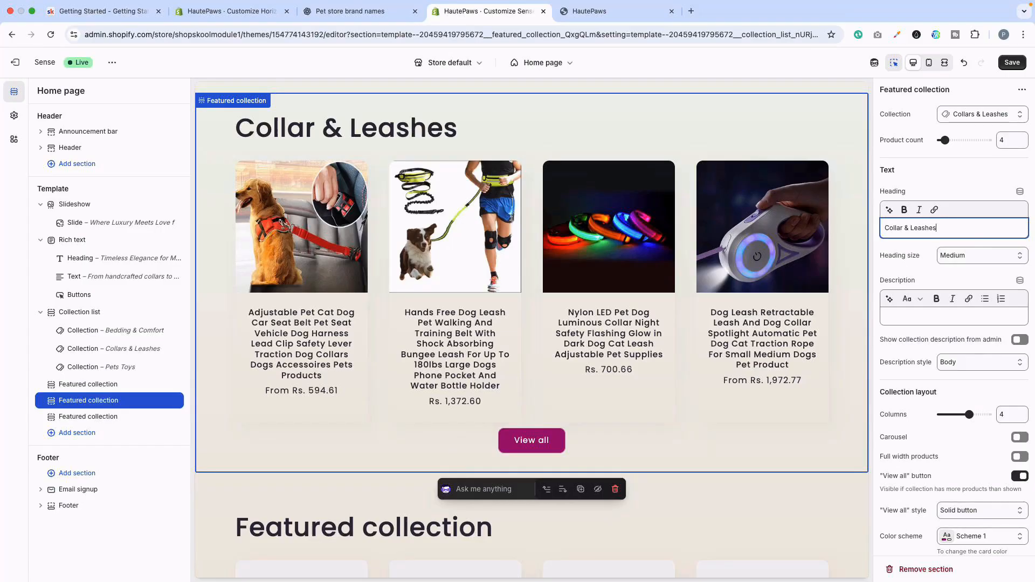
{"action": "left_click", "coordinate": [953, 317]}
{"action": "key", "text": "super+v"}
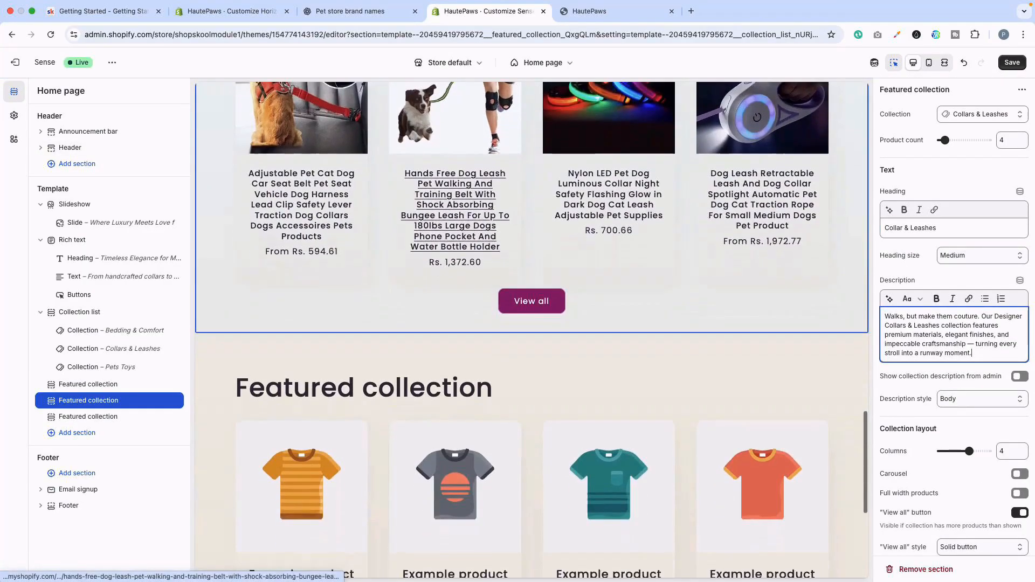
Ask ChatGPT to write a collection description for Pet toys instead of apparel and accessories.
{"action": "left_click", "coordinate": [350, 21]}
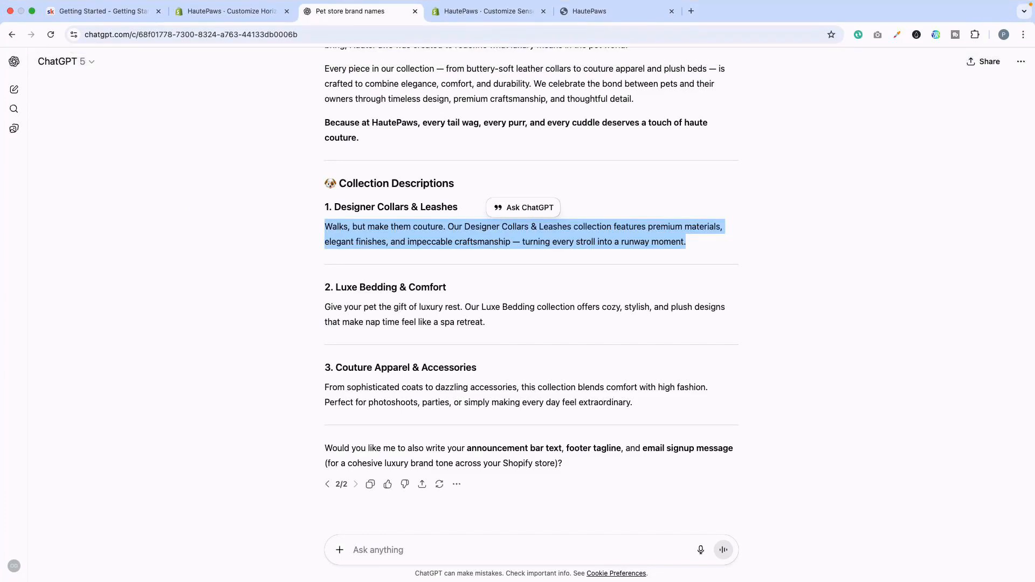
{"action": "left_click", "coordinate": [326, 307]}
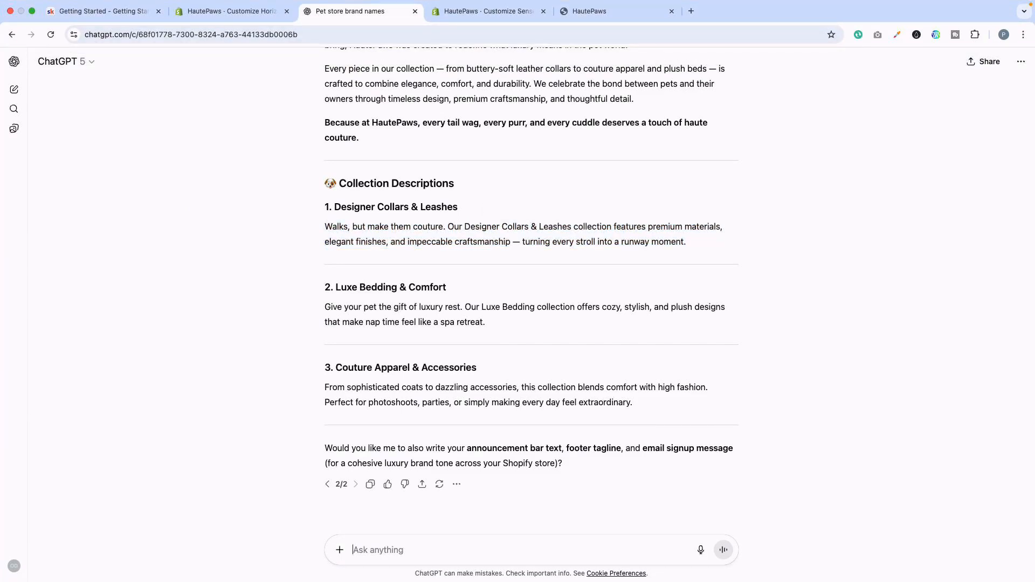
{"action": "type", "text": "i"}
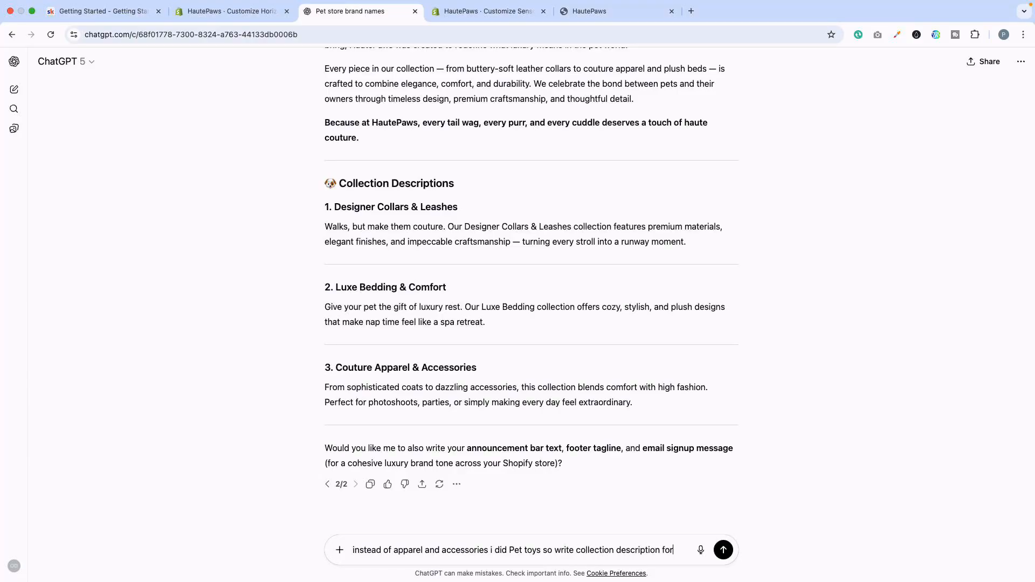
{"action": "key", "text": "Return"}
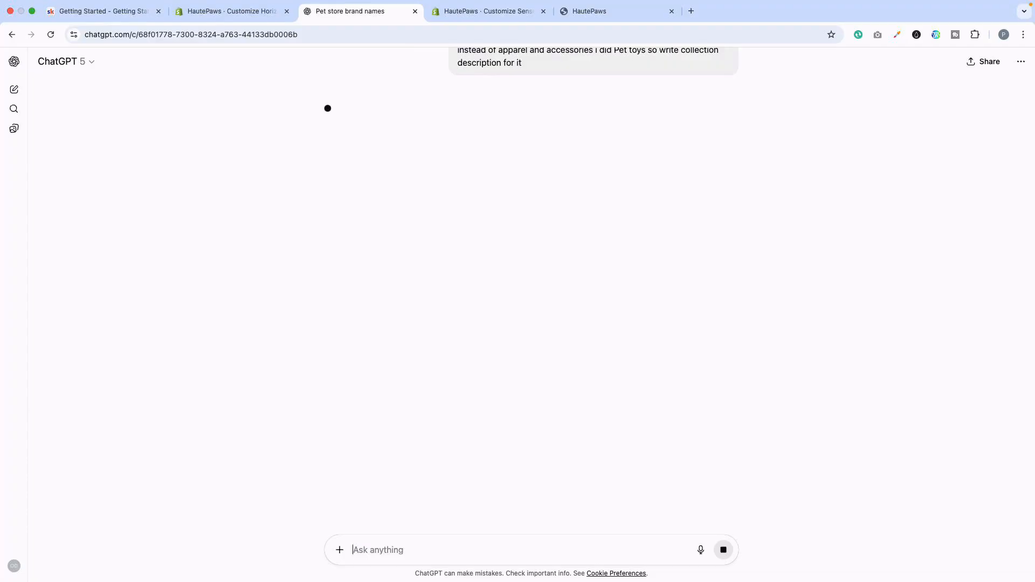
In the Shopify theme editor, assign the Pets Toys collection to the third featured collection section and set its heading to "Pet Toys".
{"action": "left_click", "coordinate": [489, 11]}
{"action": "scroll", "coordinate": [571, 269], "scroll_direction": "up", "scroll_amount": 1}
{"action": "scroll", "coordinate": [302, 324], "scroll_direction": "down", "scroll_amount": 2}
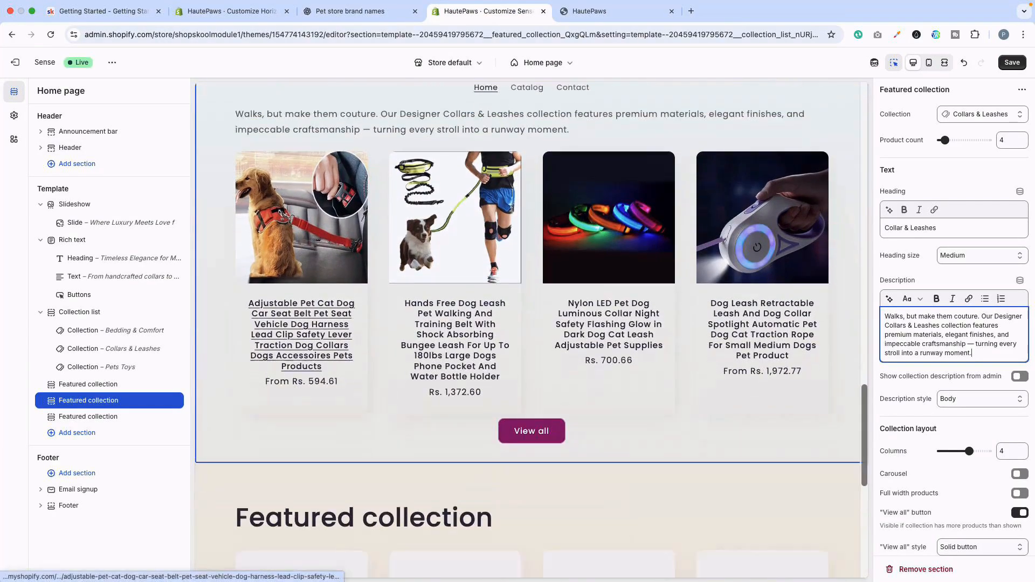
{"action": "left_click", "coordinate": [334, 441]}
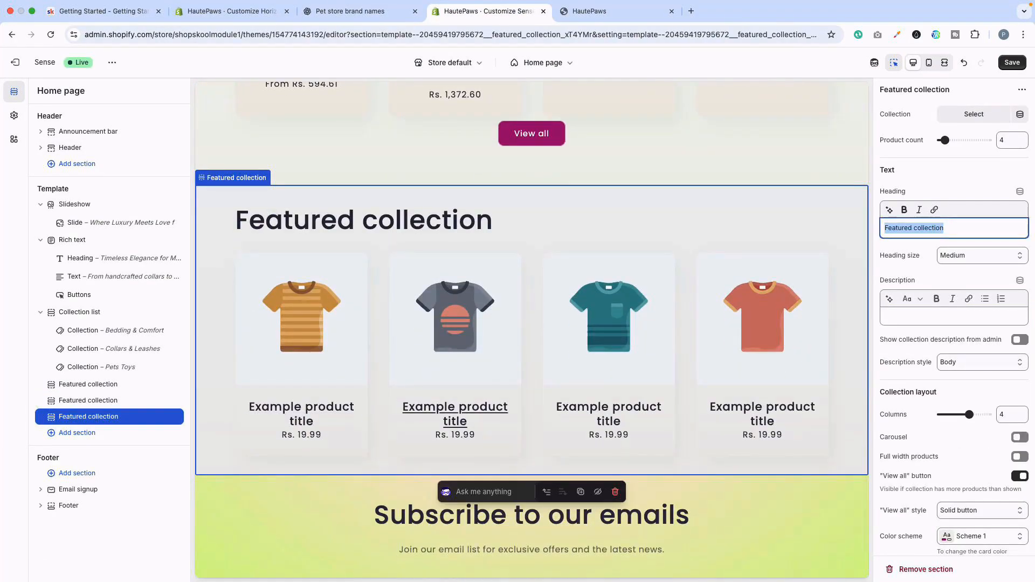
{"action": "left_click", "coordinate": [973, 115]}
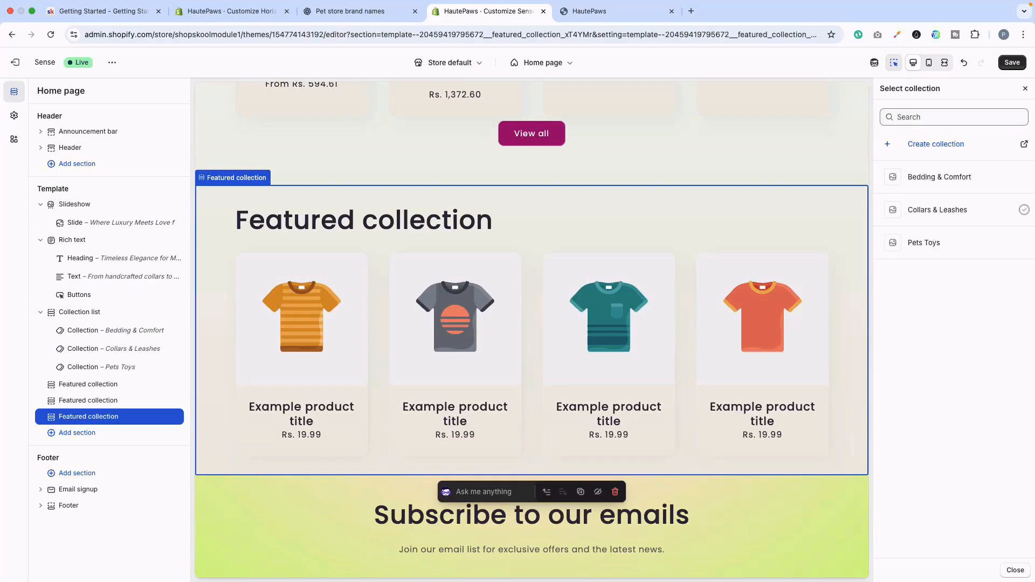
{"action": "left_click", "coordinate": [924, 242]}
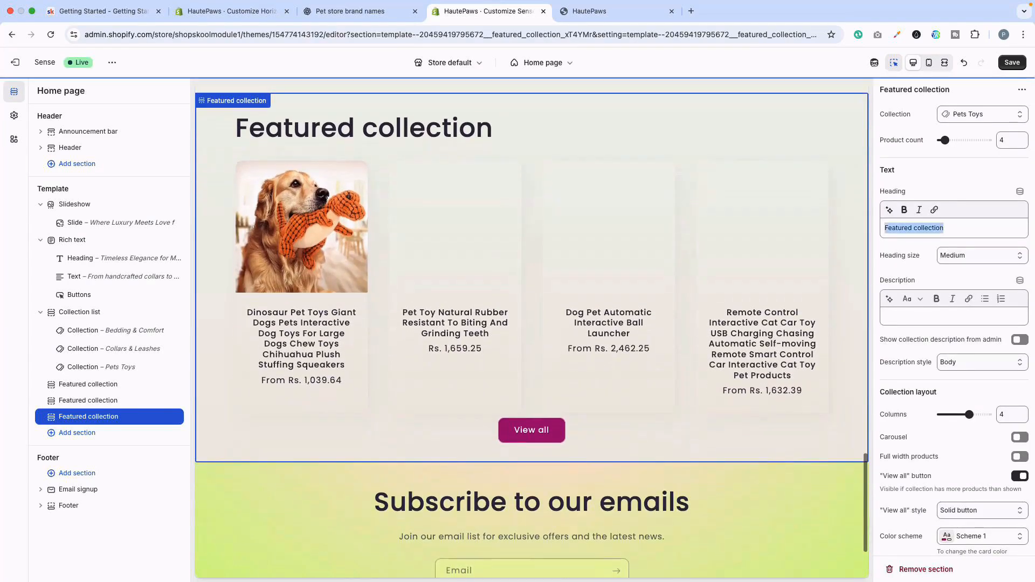
{"action": "type", "text": "Pet"}
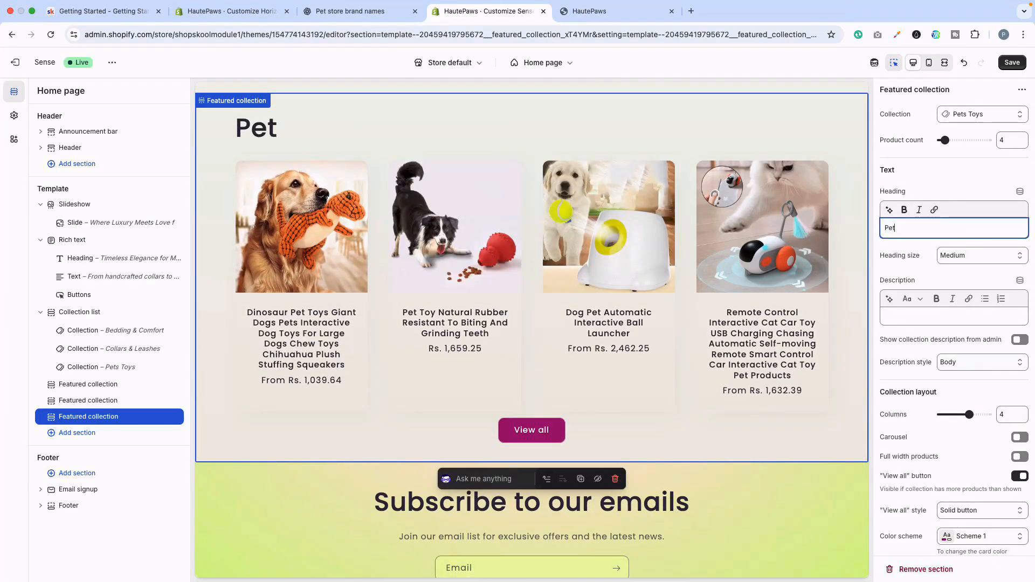
{"action": "type", "text": " Toys"}
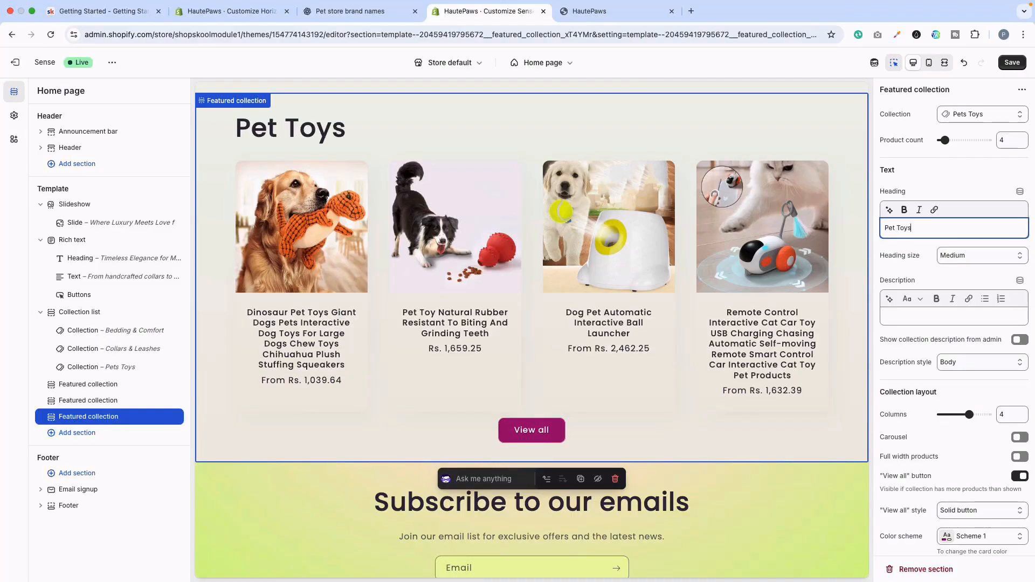
{"action": "left_click", "coordinate": [951, 170]}
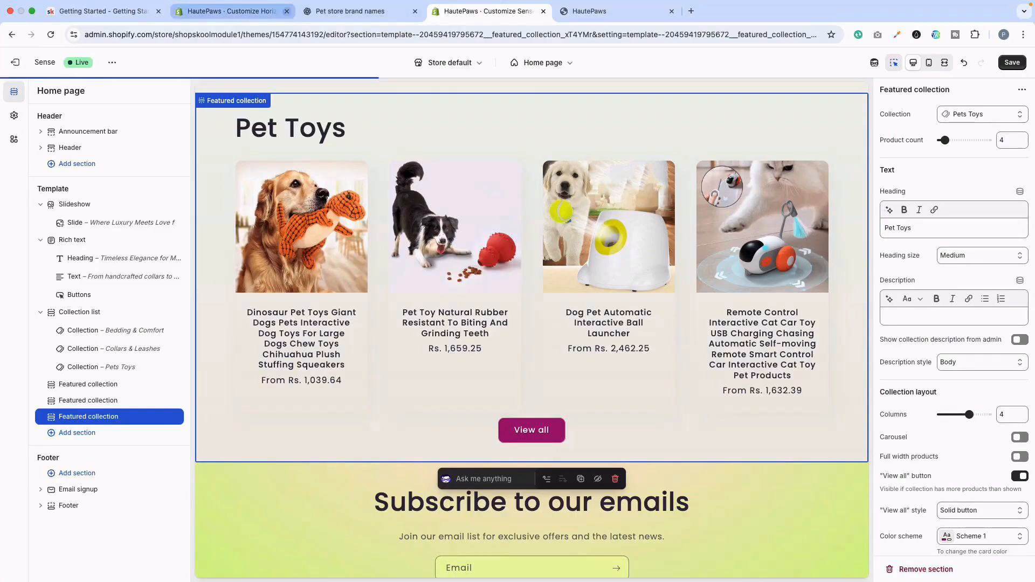
Fill the Pet Toys section's description with the "Playtime, elevated" paragraph copied from the ChatGPT answer, without a trailing blank line.
{"action": "left_click", "coordinate": [350, 11]}
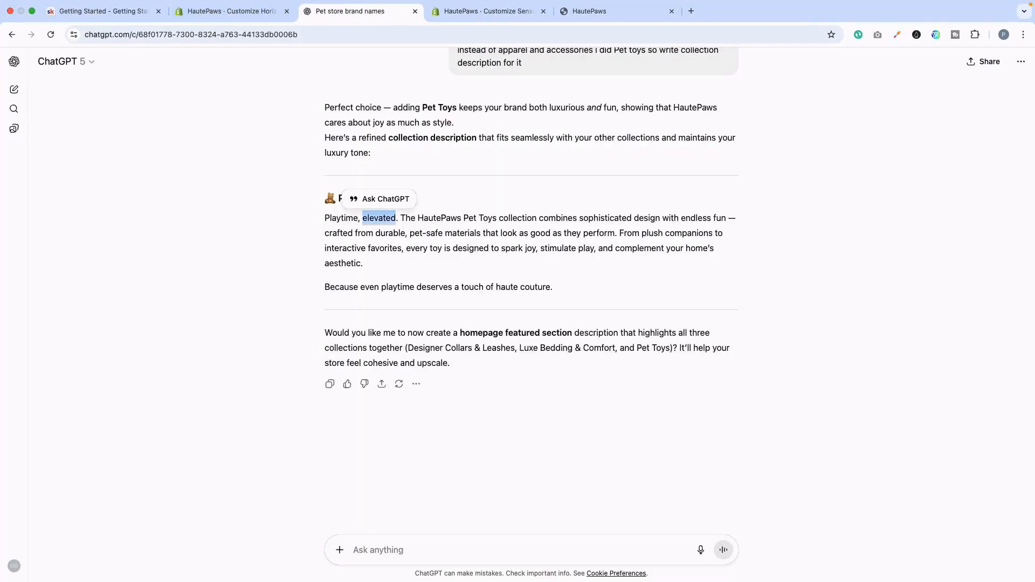
{"action": "triple_click", "coordinate": [380, 217]}
{"action": "right_click", "coordinate": [371, 221]}
{"action": "left_click", "coordinate": [388, 248]}
{"action": "key", "text": "ctrl+Tab"}
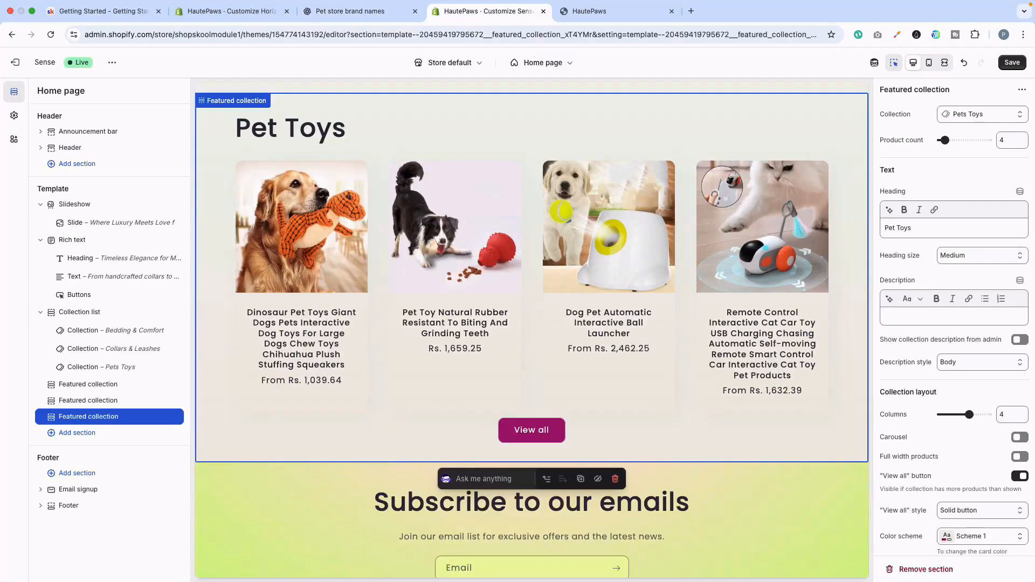
{"action": "left_click", "coordinate": [938, 317]}
{"action": "key", "text": "super+v"}
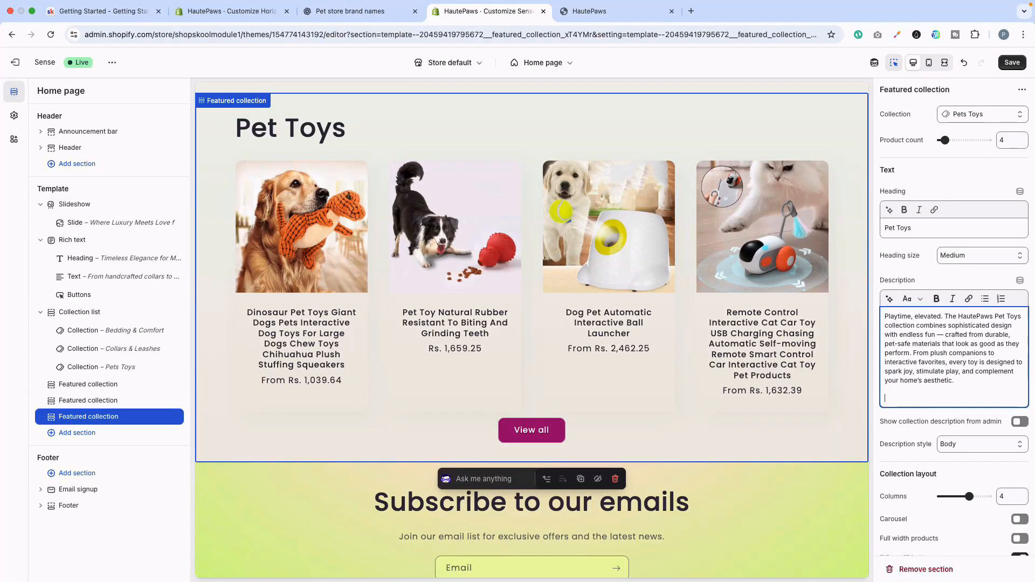
{"action": "key", "text": "BackSpace"}
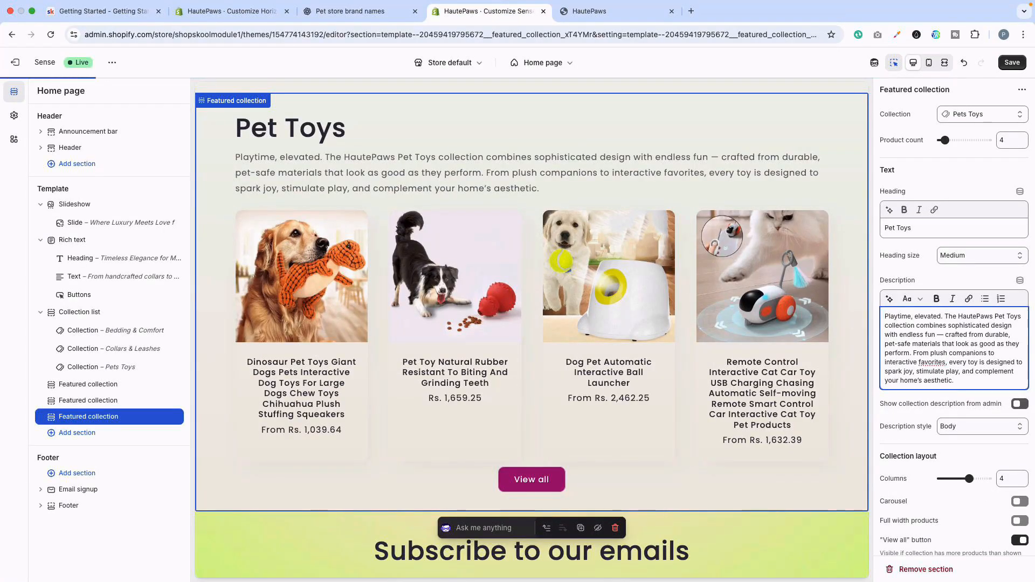
Save the changes made to the home page.
{"action": "key", "text": "super+s"}
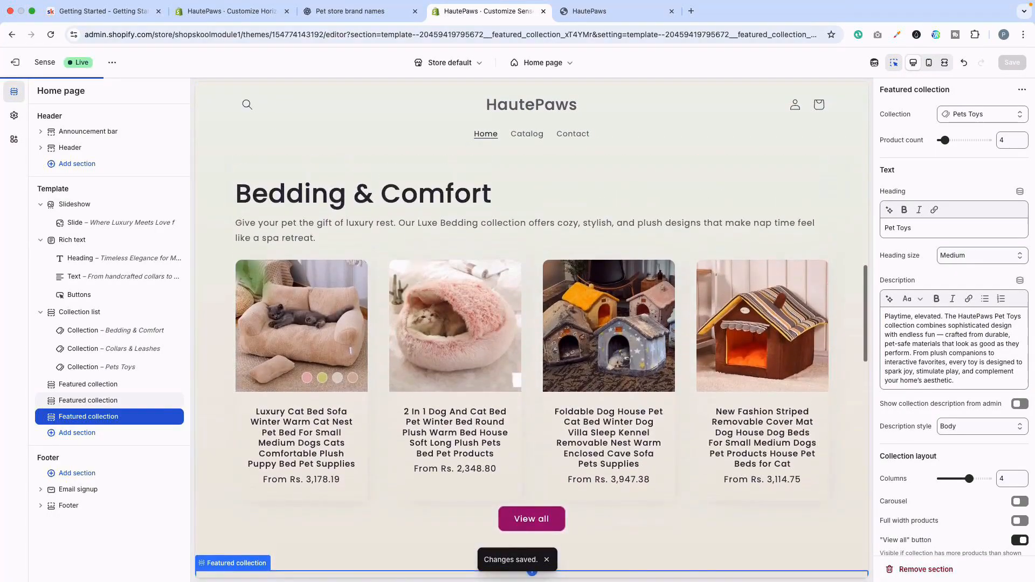
{"action": "scroll", "coordinate": [531, 330], "scroll_direction": "up", "scroll_amount": 20}
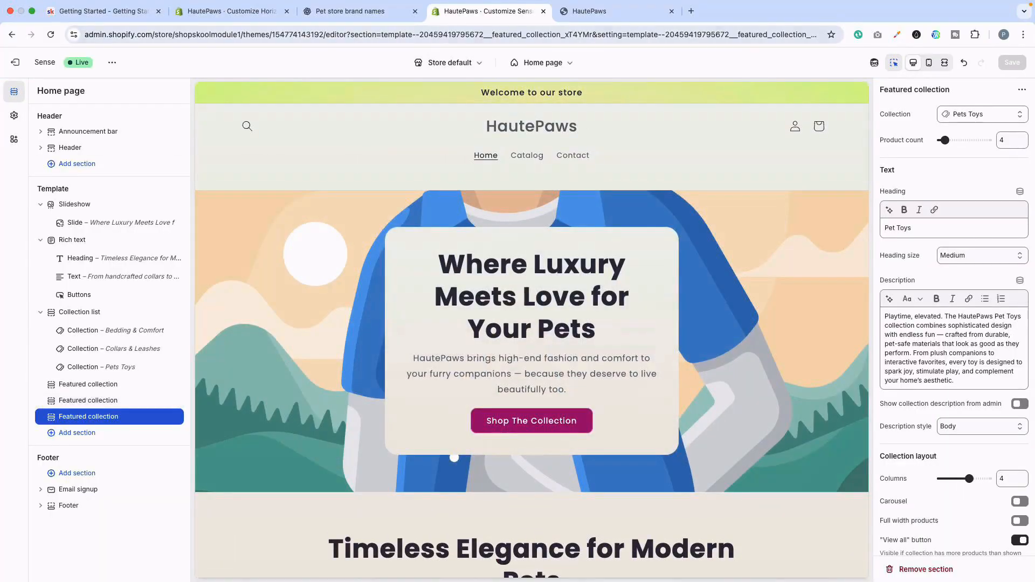
Switch to ChatGPT and look over the generated About Us page copy.
{"action": "left_click", "coordinate": [360, 11]}
{"action": "scroll", "coordinate": [531, 323], "scroll_direction": "up", "scroll_amount": 5}
{"action": "scroll", "coordinate": [531, 324], "scroll_direction": "up", "scroll_amount": 6}
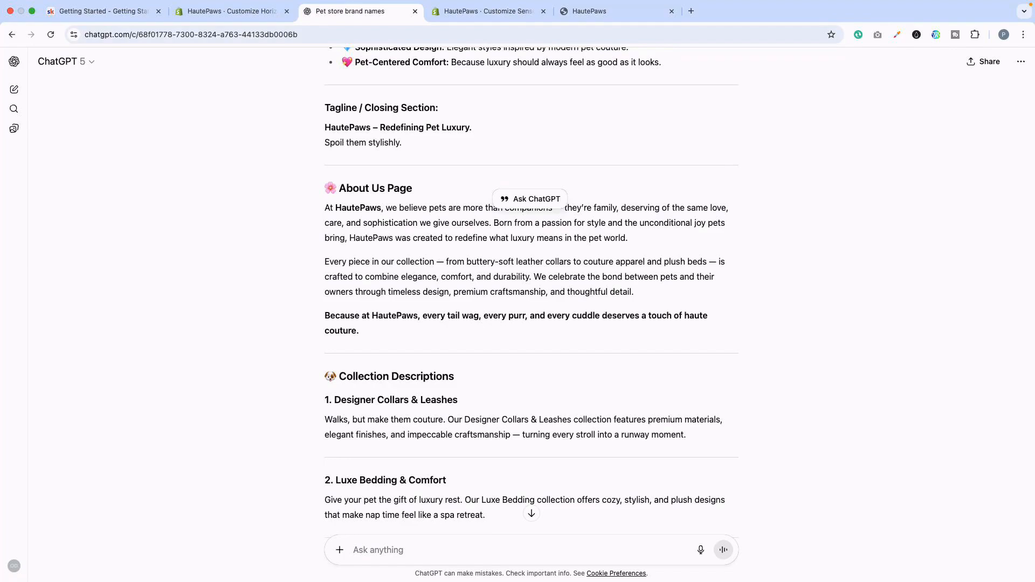
Return to the Shopify theme editor and check the section types available to add below the Pet Toys featured collection.
{"action": "left_click", "coordinate": [488, 11]}
{"action": "scroll", "coordinate": [532, 330], "scroll_direction": "down", "scroll_amount": 10}
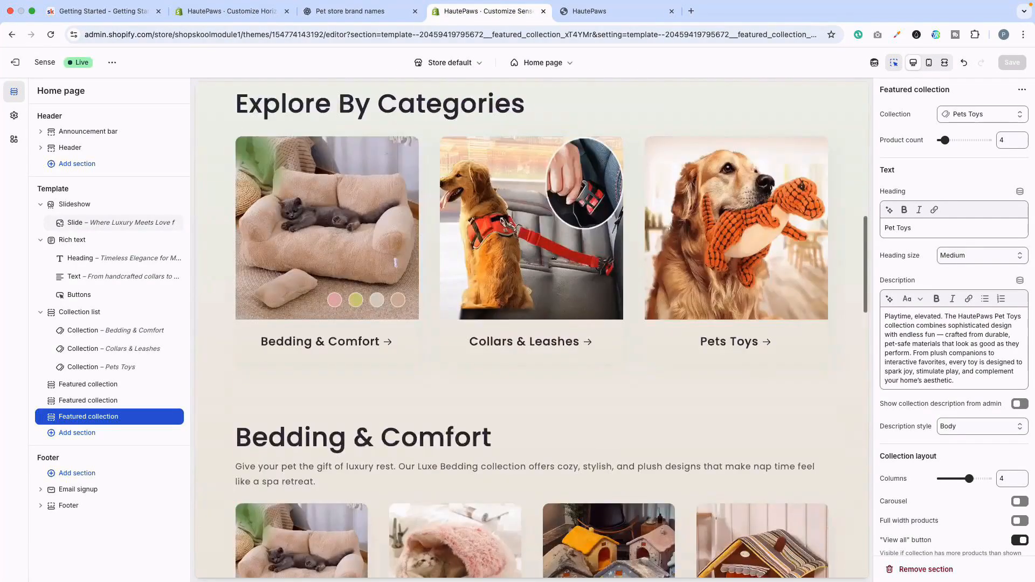
{"action": "scroll", "coordinate": [532, 329], "scroll_direction": "down", "scroll_amount": 15}
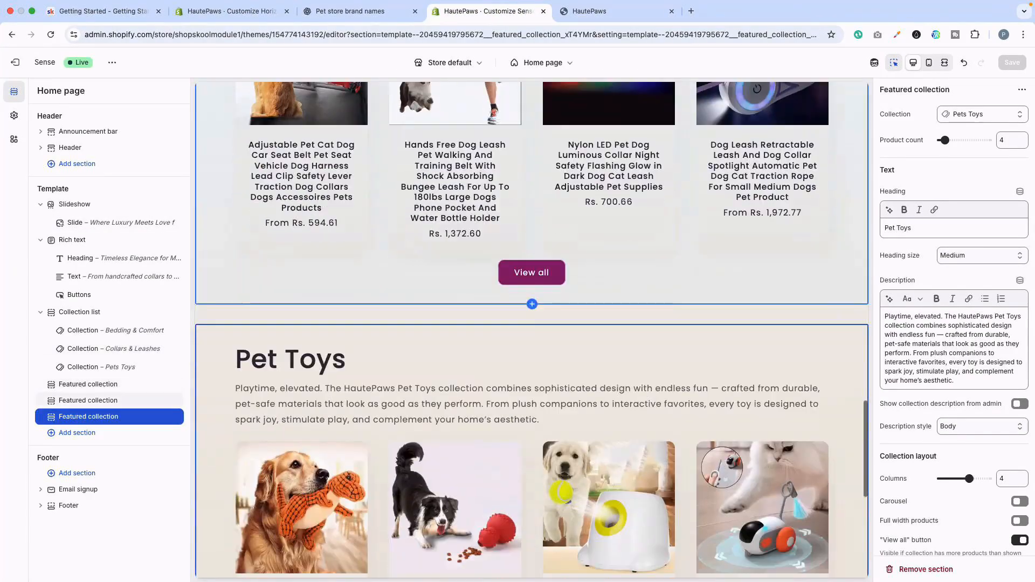
{"action": "left_click", "coordinate": [77, 432]}
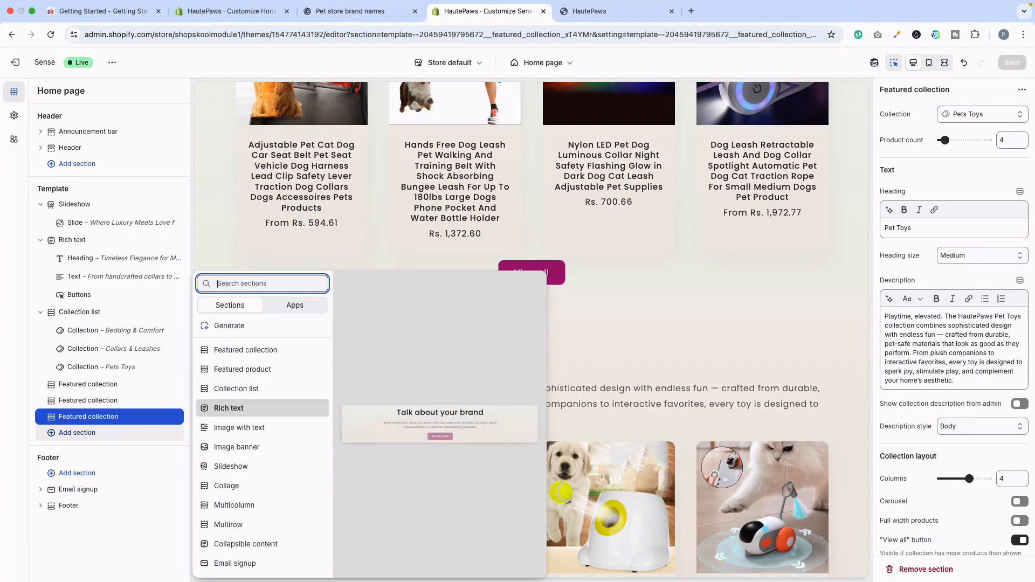
{"action": "key", "text": "Escape"}
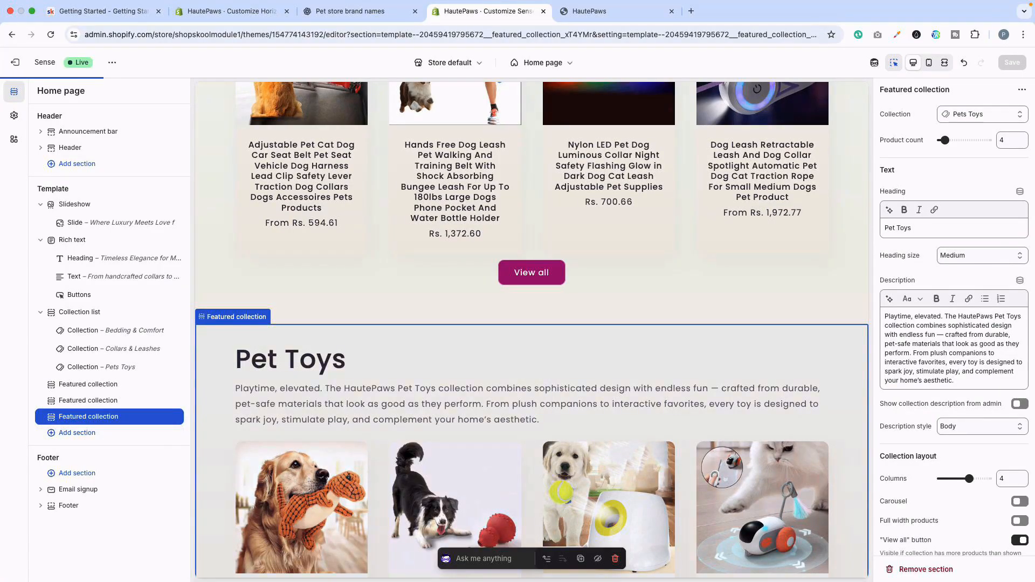
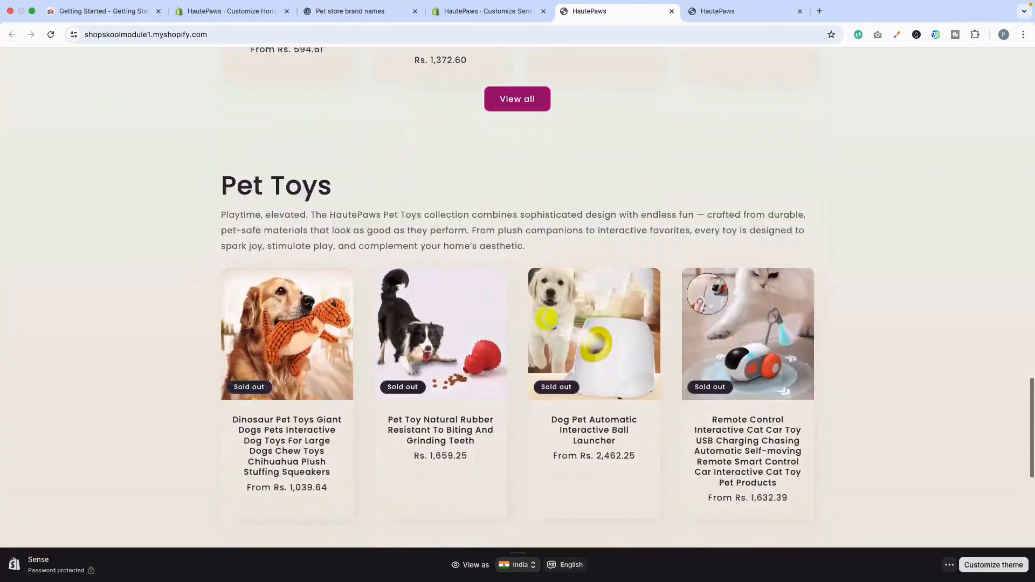
Review the storefront home page, including the About Us section, the email signup and the hero slideshow.
{"action": "scroll", "coordinate": [518, 296], "scroll_direction": "down", "scroll_amount": 2}
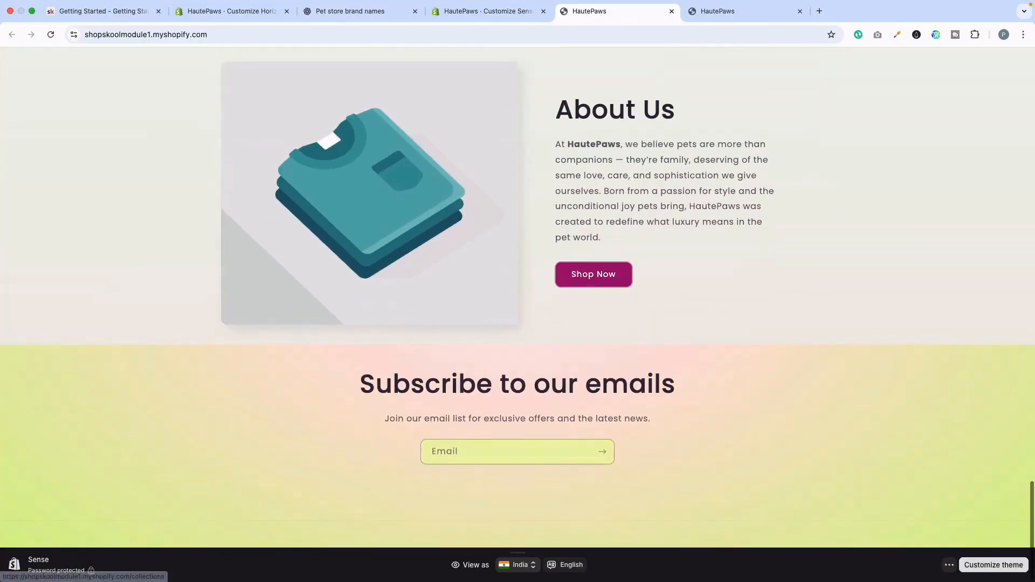
{"action": "scroll", "coordinate": [518, 297], "scroll_direction": "up", "scroll_amount": 6}
{"action": "scroll", "coordinate": [518, 296], "scroll_direction": "up", "scroll_amount": 15}
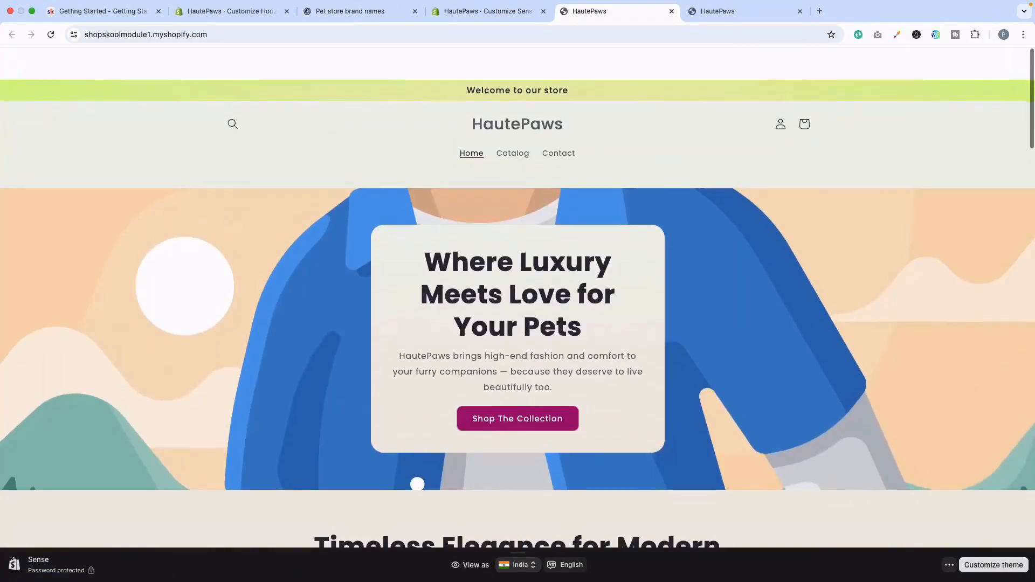
Return to the Shopify theme editor and open the settings of the slide headed "Where Luxury Meets Love for Your Pets" to check its image option.
{"action": "left_click", "coordinate": [485, 11]}
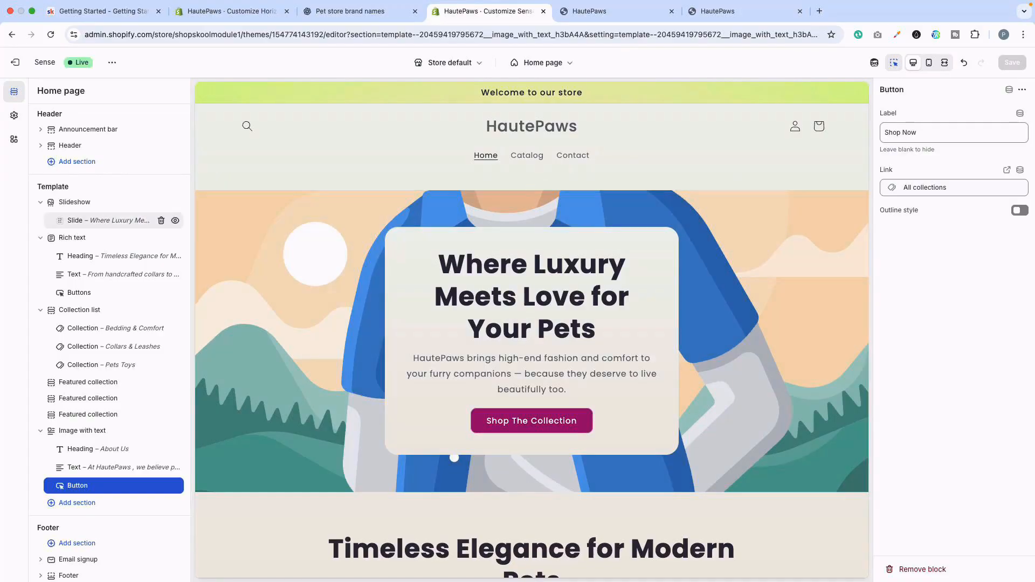
{"action": "left_click", "coordinate": [113, 220]}
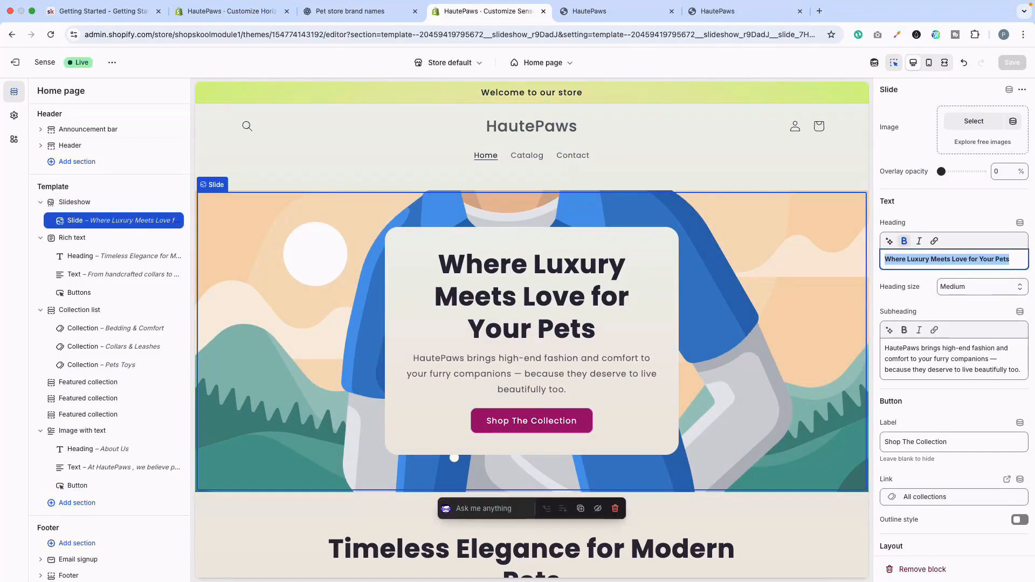
{"action": "left_click", "coordinate": [973, 122]}
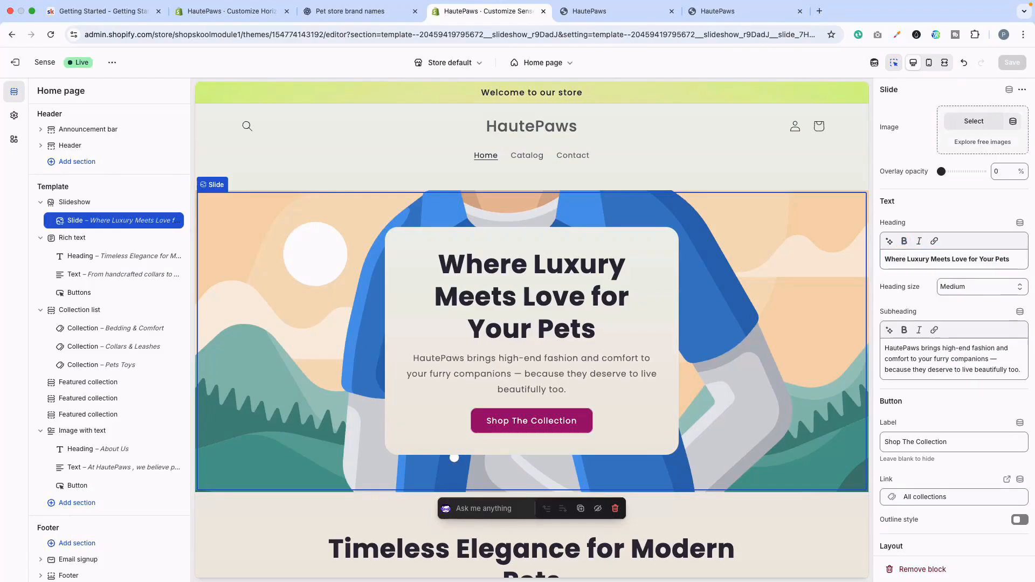
Switch to ChatGPT and submit the prompt "generate hero image without any text on it.".
{"action": "left_click", "coordinate": [350, 10]}
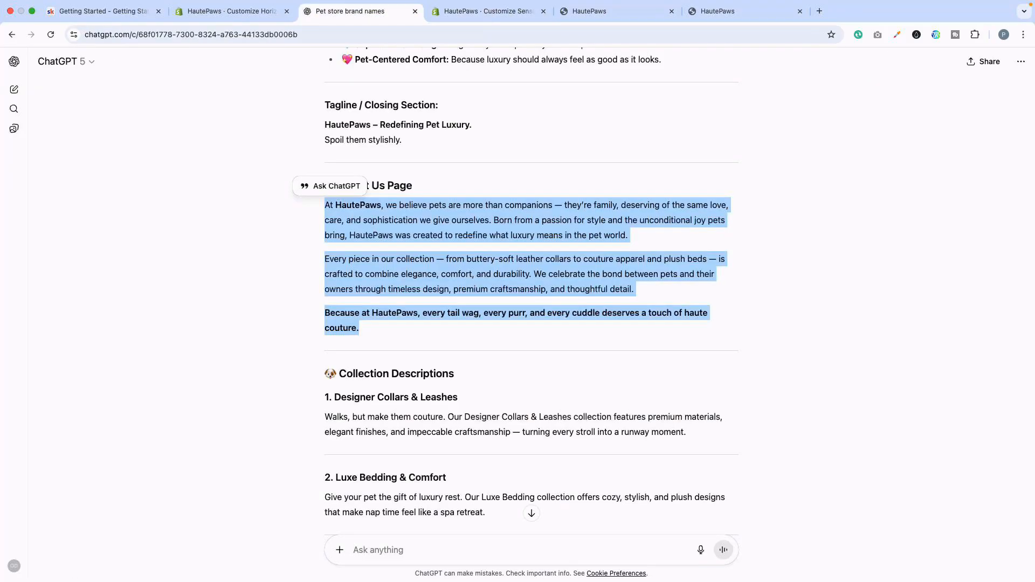
{"action": "left_click", "coordinate": [353, 549]}
{"action": "type", "text": "ge"}
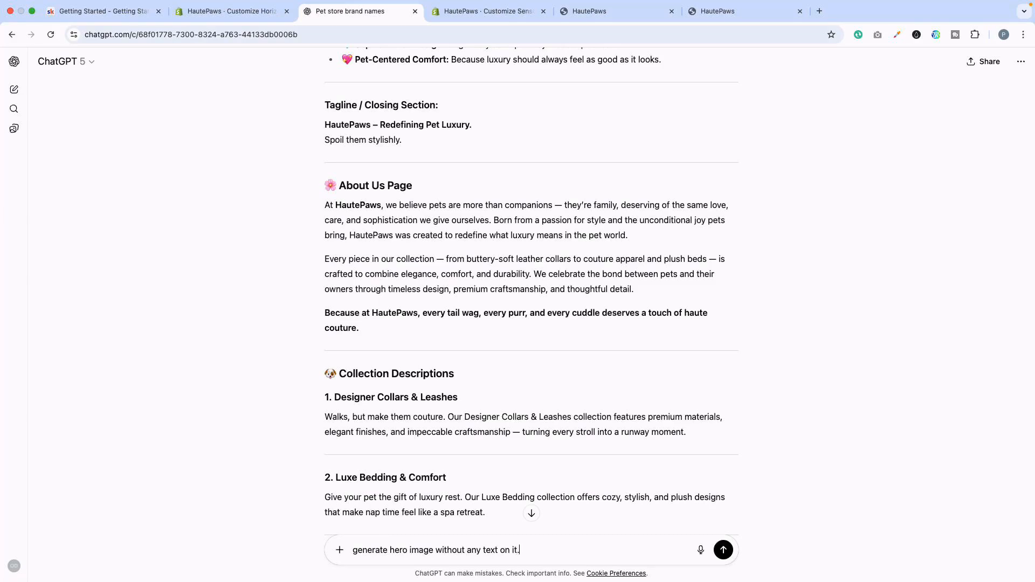
{"action": "type", "text": "nerate hero image without any text on it."}
{"action": "key", "text": "Return"}
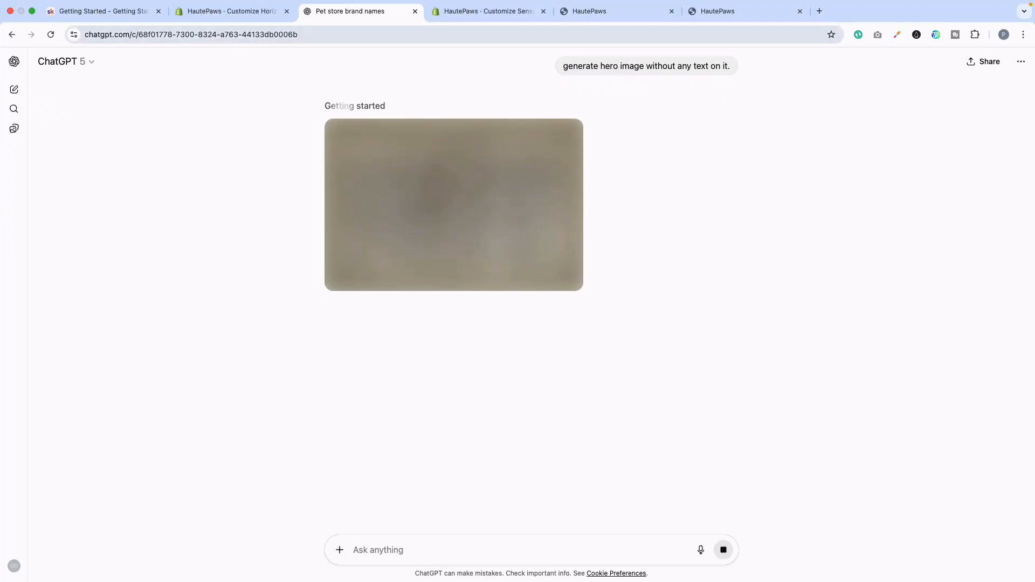
Switch back to the Shopify theme editor and change the announcement bar text to "Welcome to our HautePaws".
{"action": "left_click", "coordinate": [488, 11]}
{"action": "scroll", "coordinate": [531, 330], "scroll_direction": "down", "scroll_amount": 20}
{"action": "scroll", "coordinate": [531, 330], "scroll_direction": "down", "scroll_amount": 12}
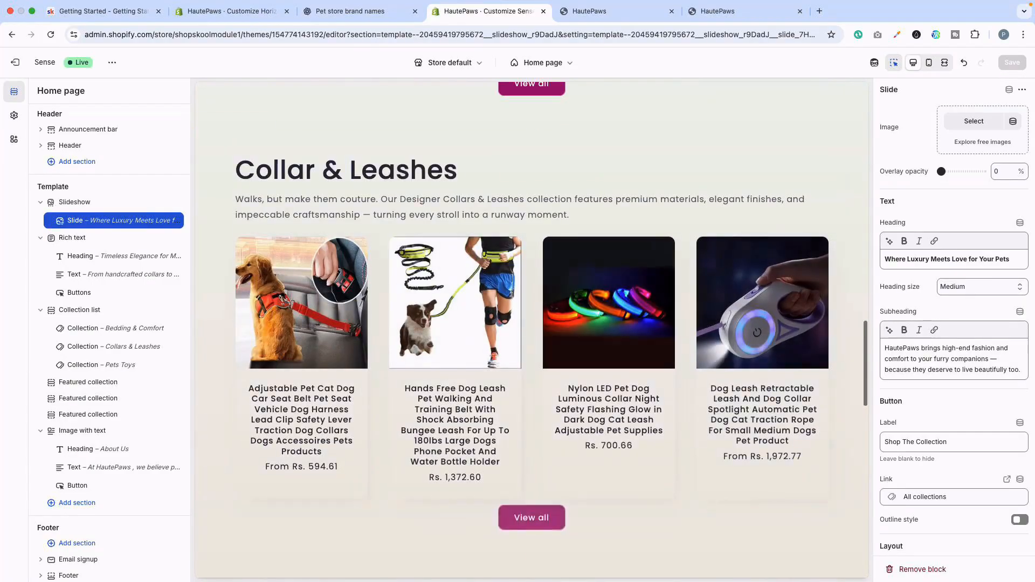
{"action": "scroll", "coordinate": [532, 330], "scroll_direction": "up", "scroll_amount": 20}
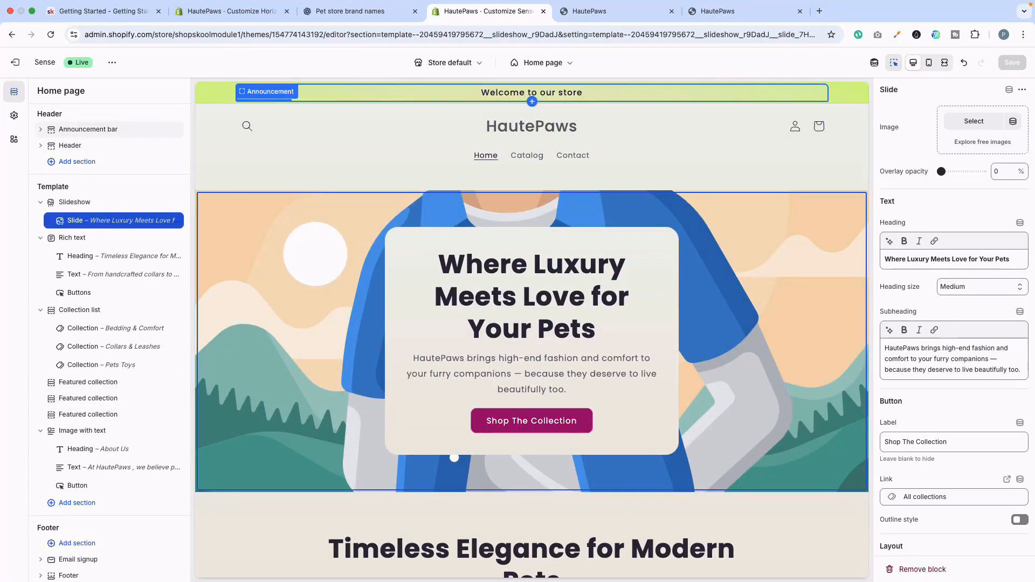
{"action": "left_click", "coordinate": [531, 92]}
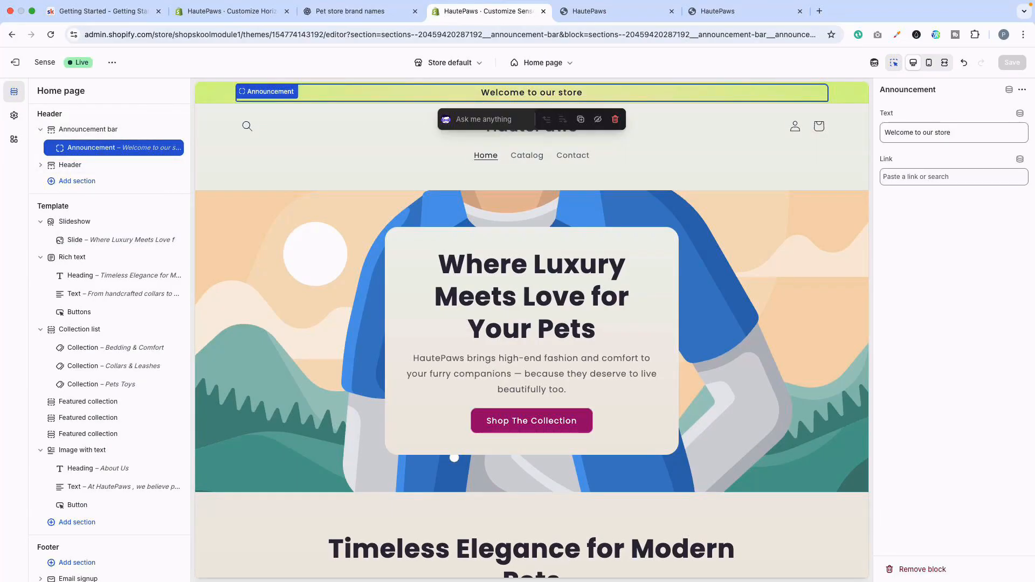
{"action": "double_click", "coordinate": [943, 133]}
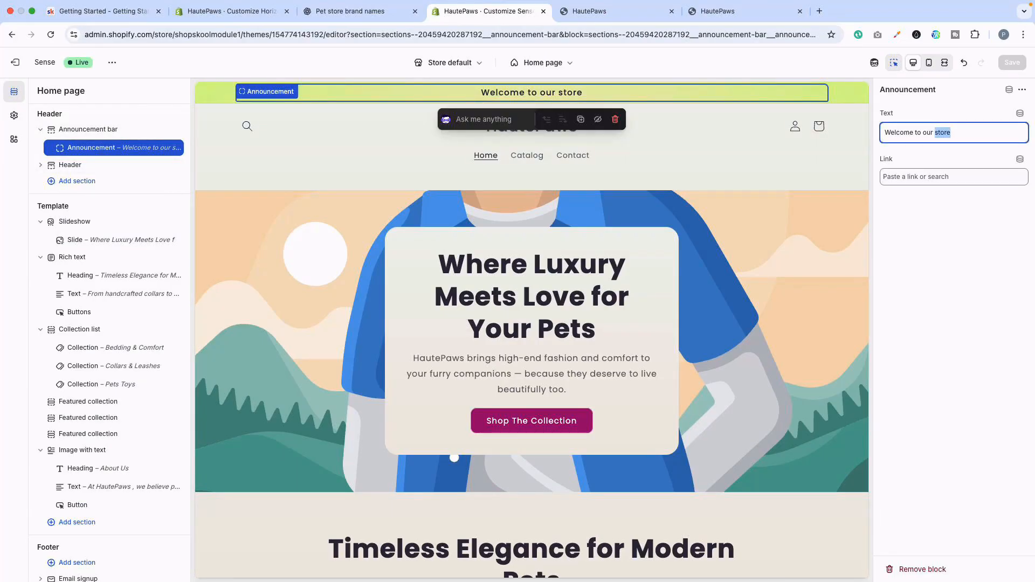
{"action": "type", "text": "HautePaws"}
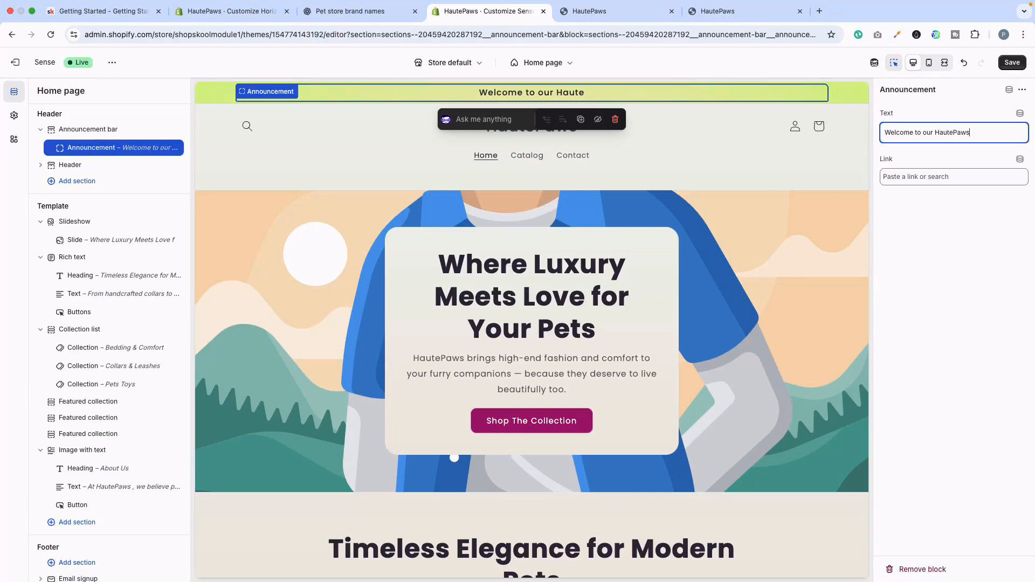
{"action": "left_click", "coordinate": [953, 259]}
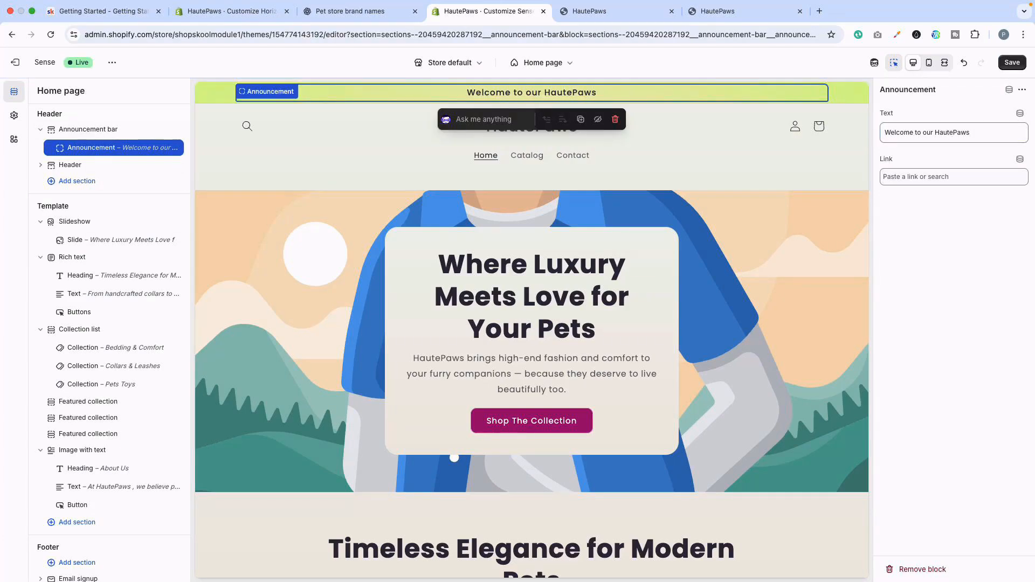
Add a second announcement reading "Free Shipping On All Orders Above $50" to the announcement bar and save the changes.
{"action": "left_click", "coordinate": [116, 157]}
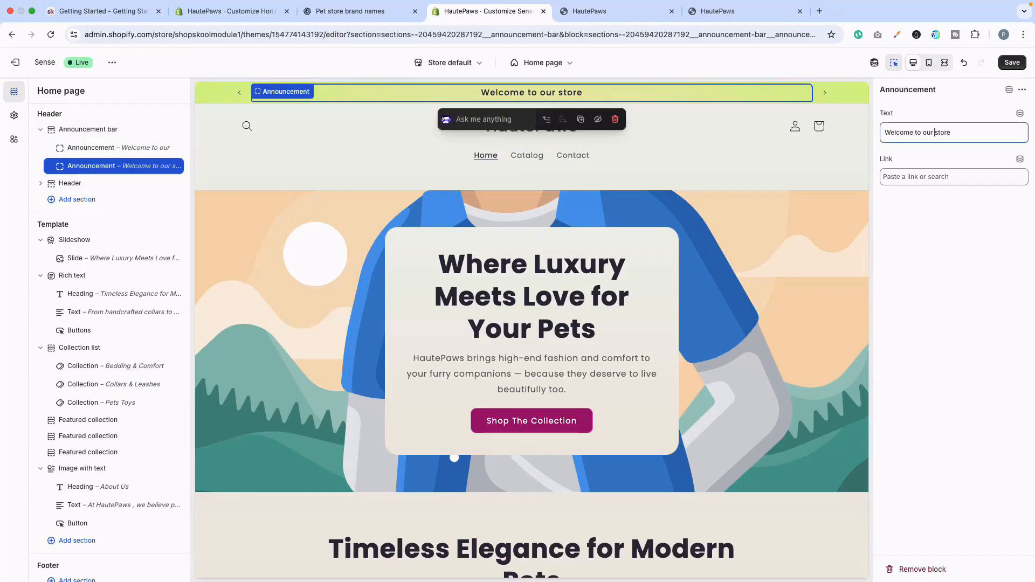
{"action": "type", "text": "Free "}
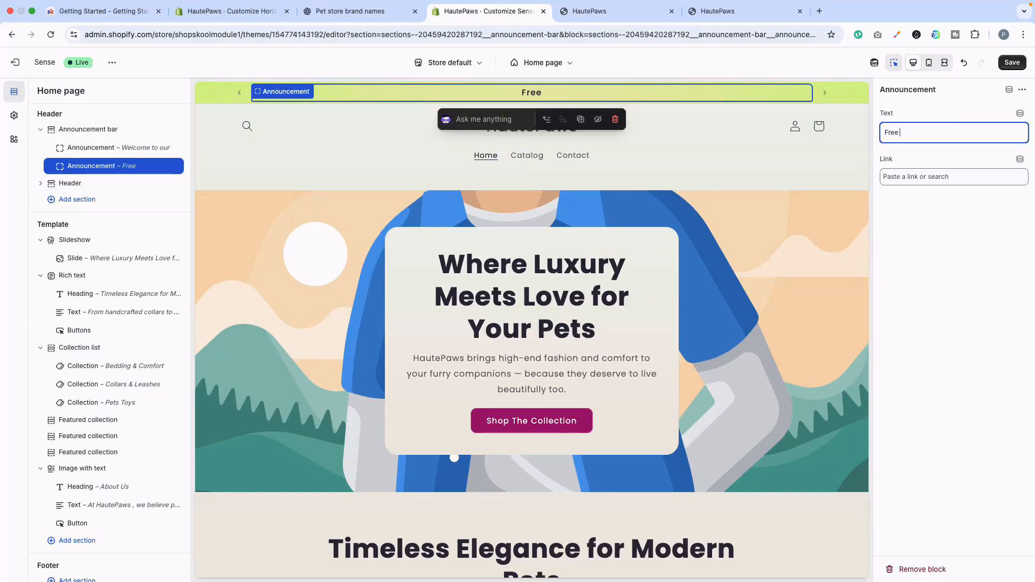
{"action": "type", "text": "Shipping O"}
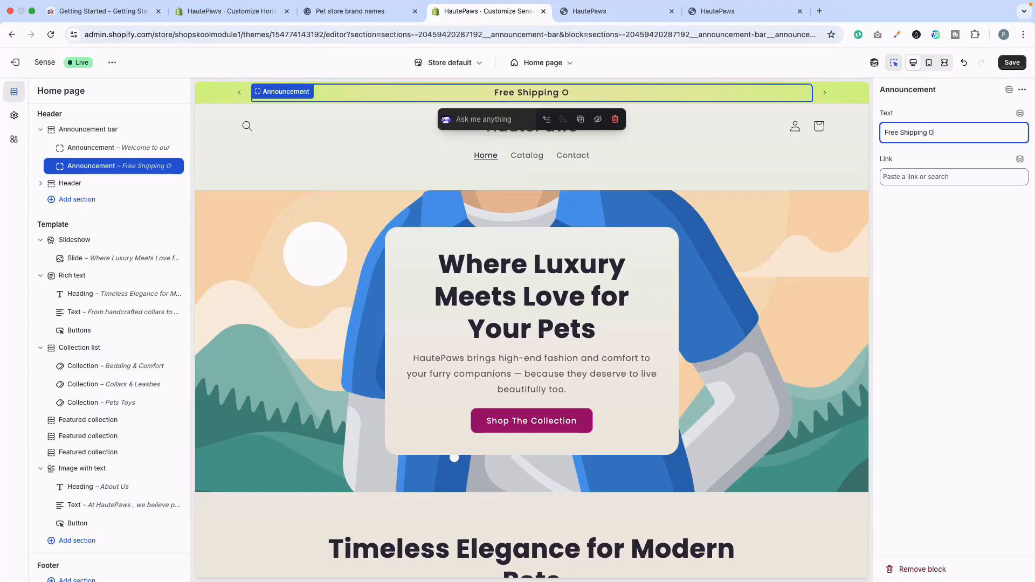
{"action": "type", "text": "n All Order"}
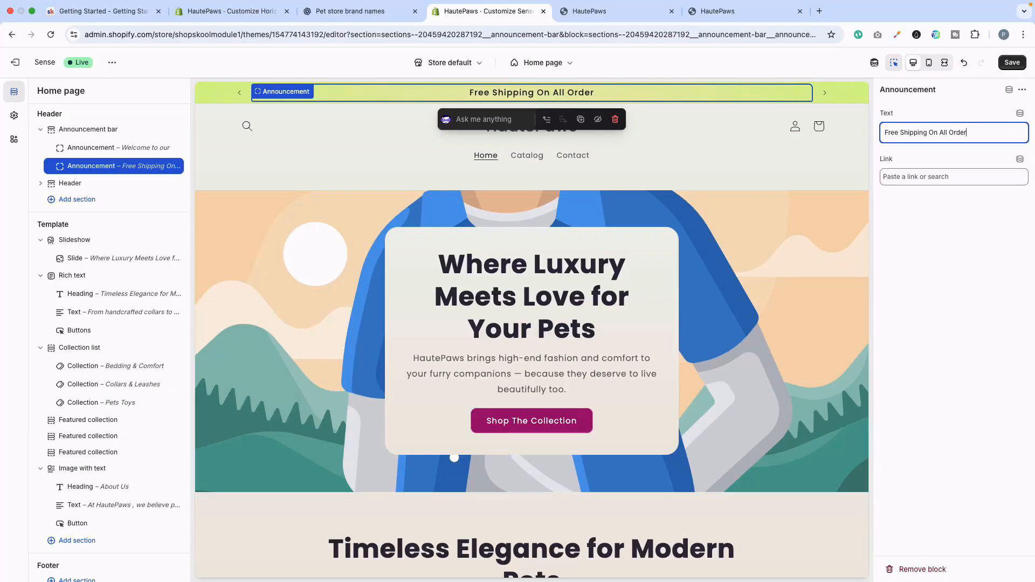
{"action": "type", "text": "s"}
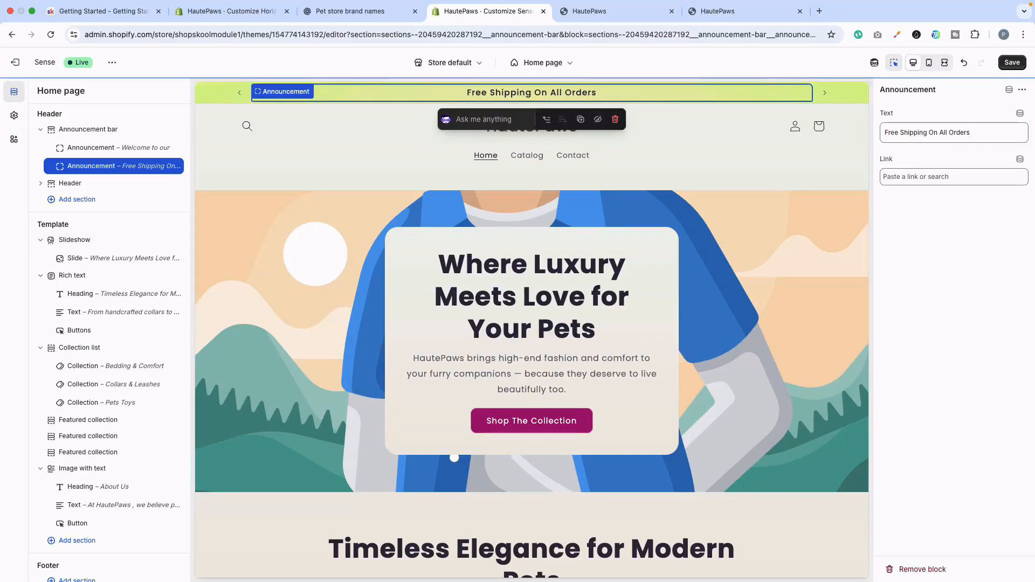
{"action": "left_click", "coordinate": [991, 133]}
{"action": "type", "text": "Above"}
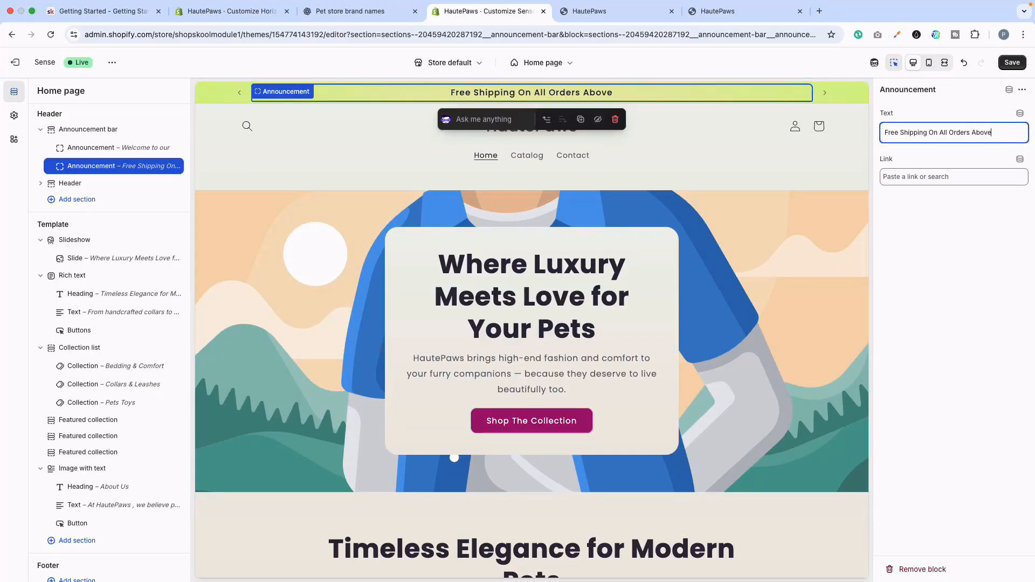
{"action": "type", "text": " $50"}
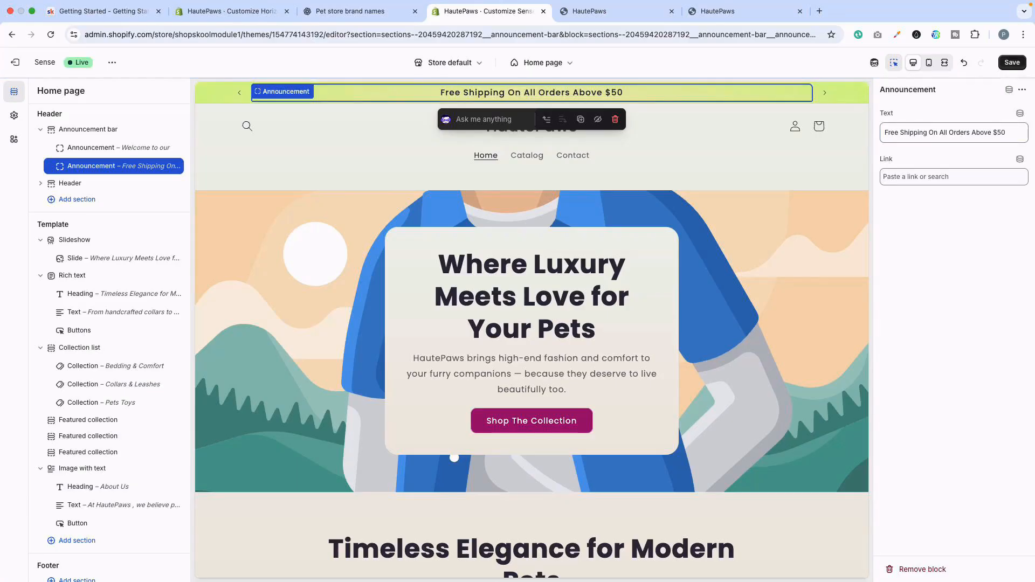
{"action": "left_click", "coordinate": [1011, 63]}
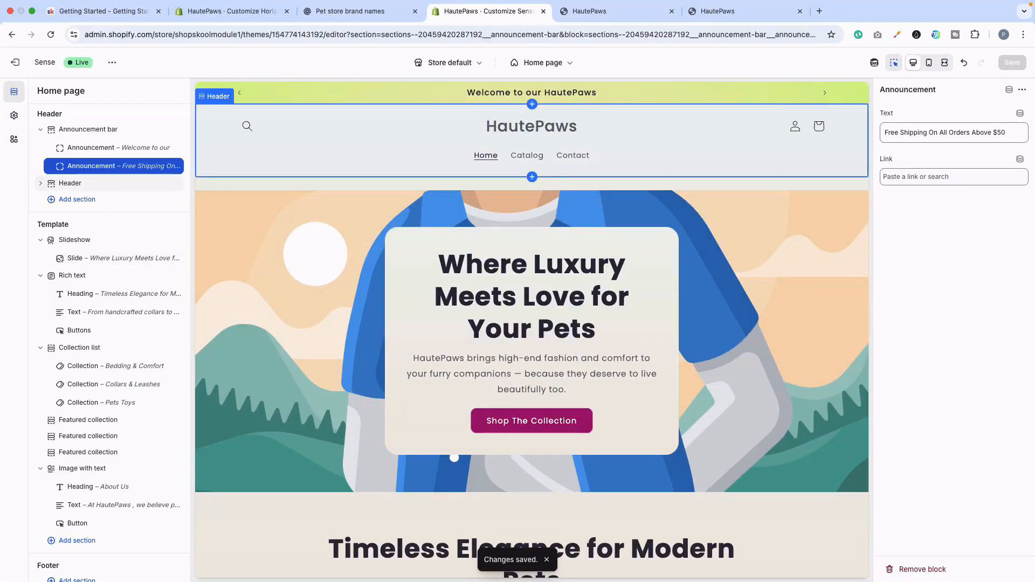
Leave the theme editor and start a new navigation menu named "Main Menu" in the store's content.
{"action": "left_click", "coordinate": [15, 62]}
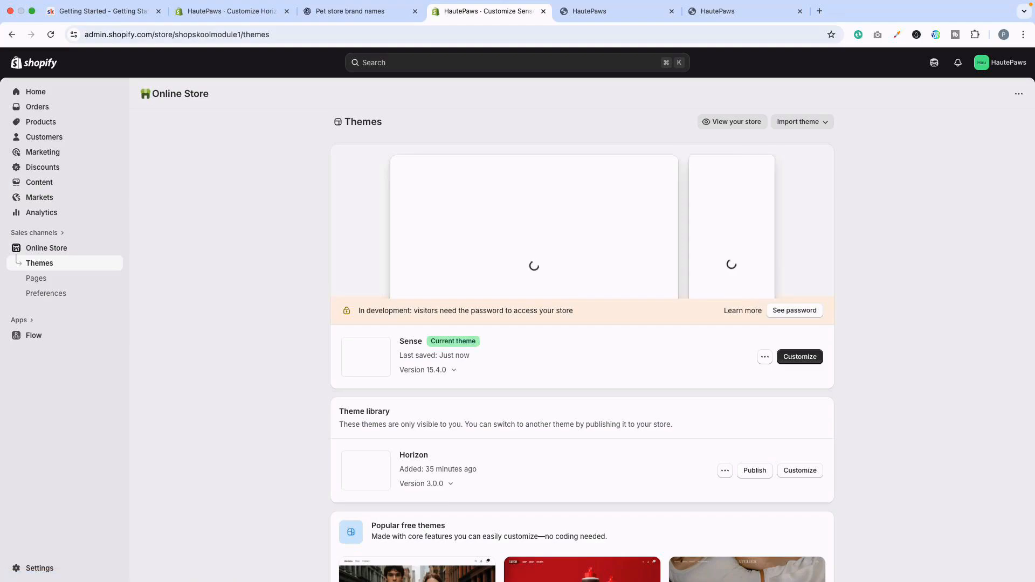
{"action": "left_click", "coordinate": [39, 182]}
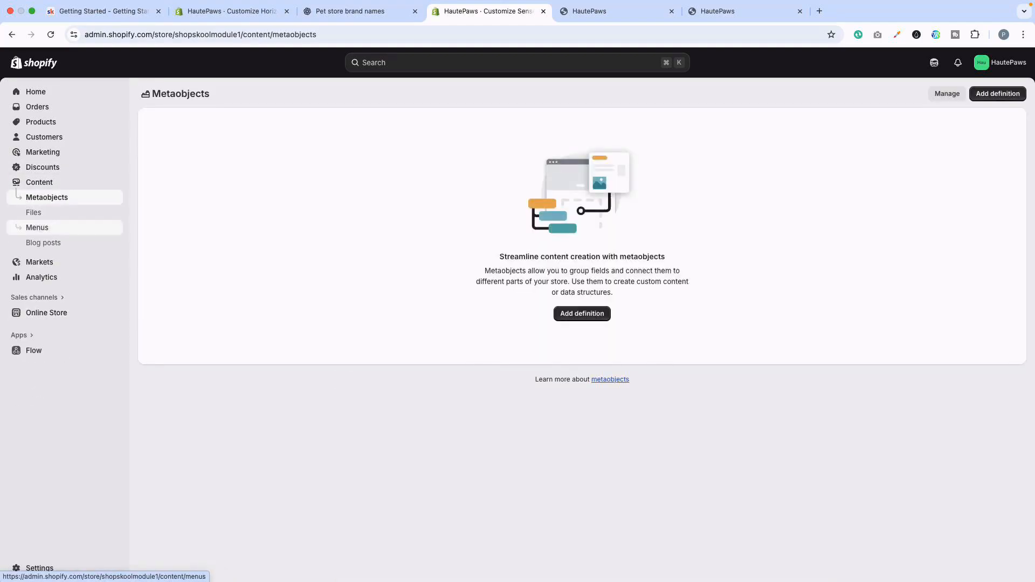
{"action": "left_click", "coordinate": [37, 227]}
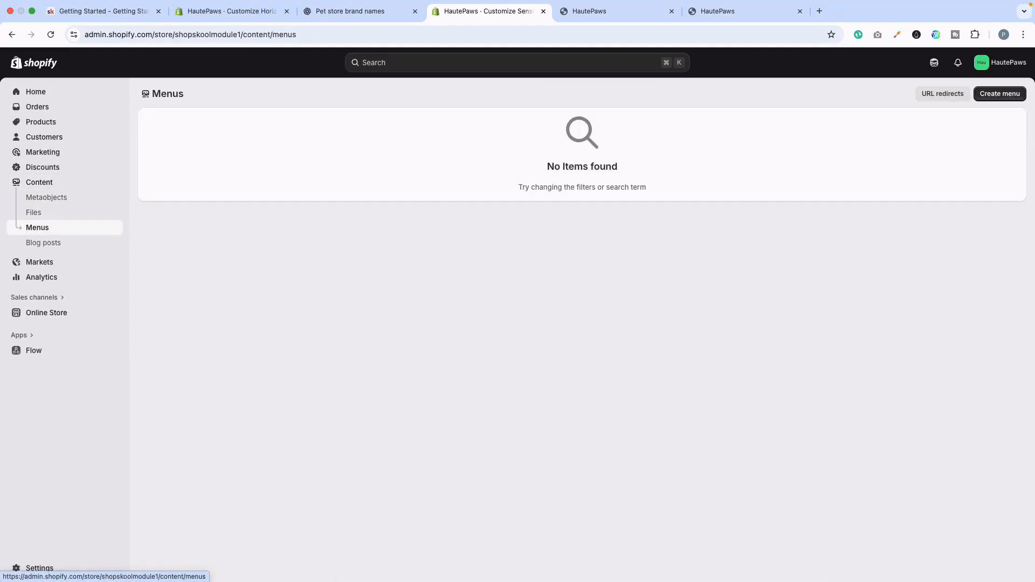
{"action": "left_click", "coordinate": [1000, 94]}
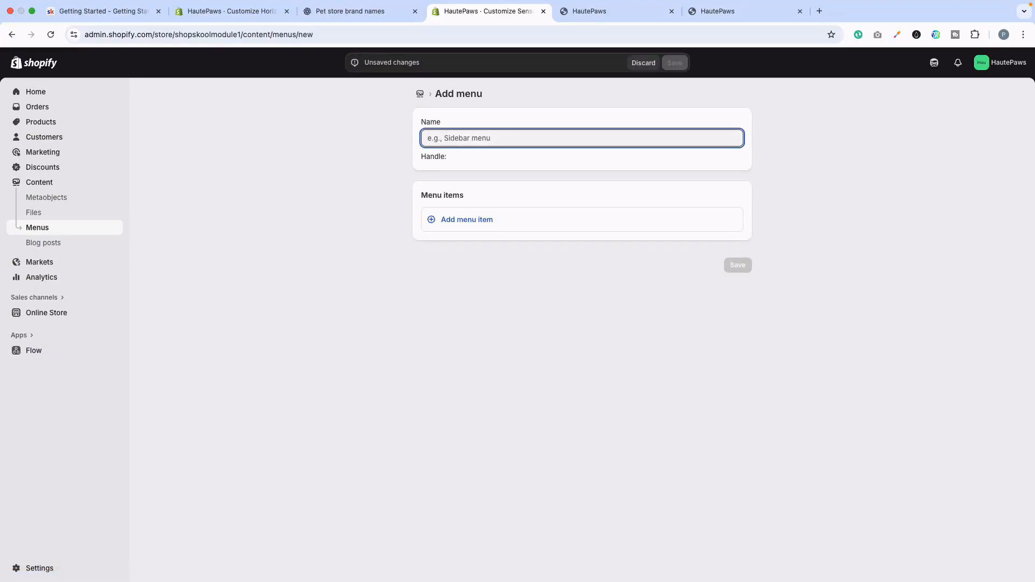
{"action": "type", "text": "Main Menu"}
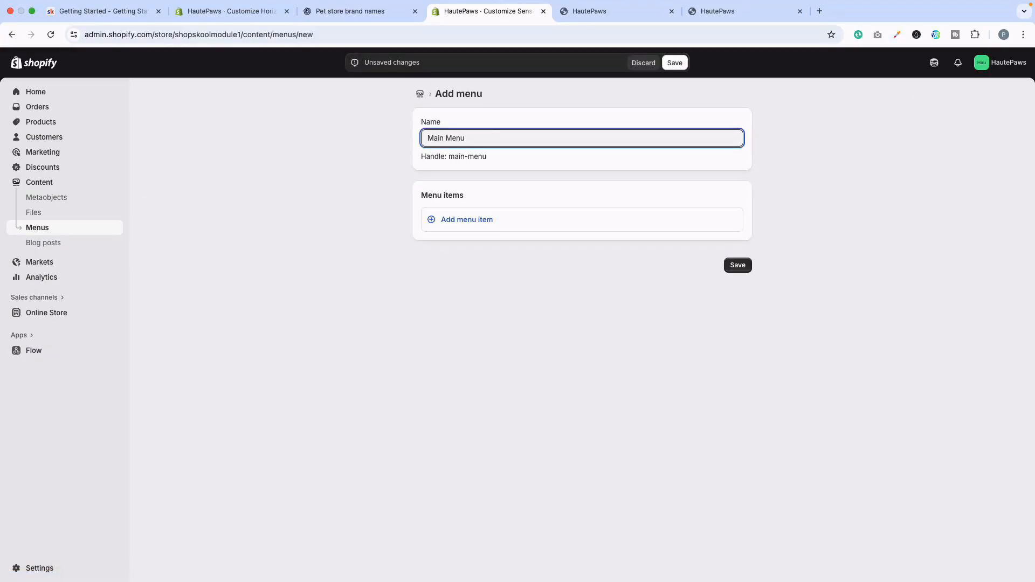
Add a menu item linked to the Bedding & Comfort collection.
{"action": "left_click", "coordinate": [467, 219]}
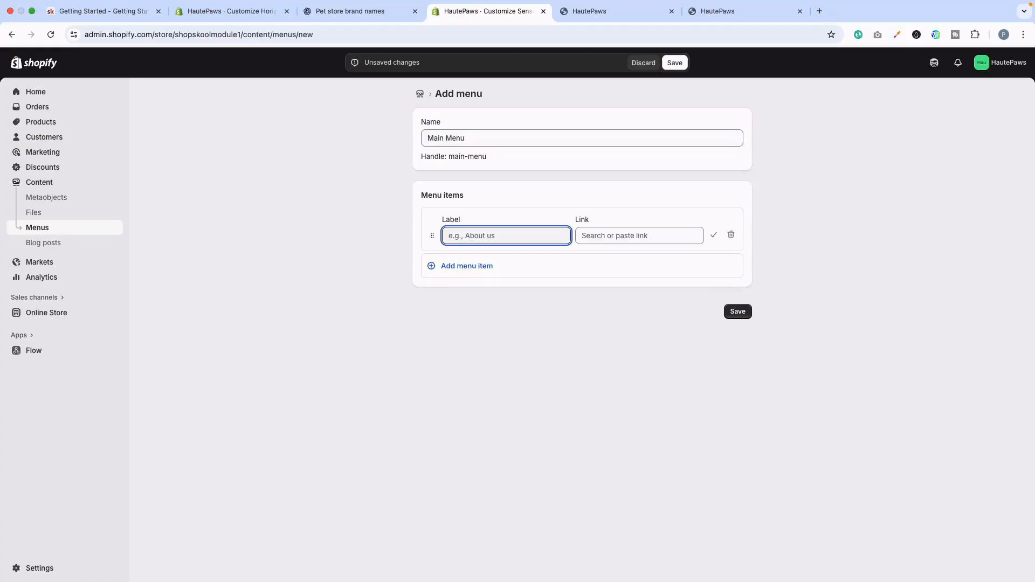
{"action": "left_click", "coordinate": [619, 235]}
{"action": "left_click", "coordinate": [620, 319]}
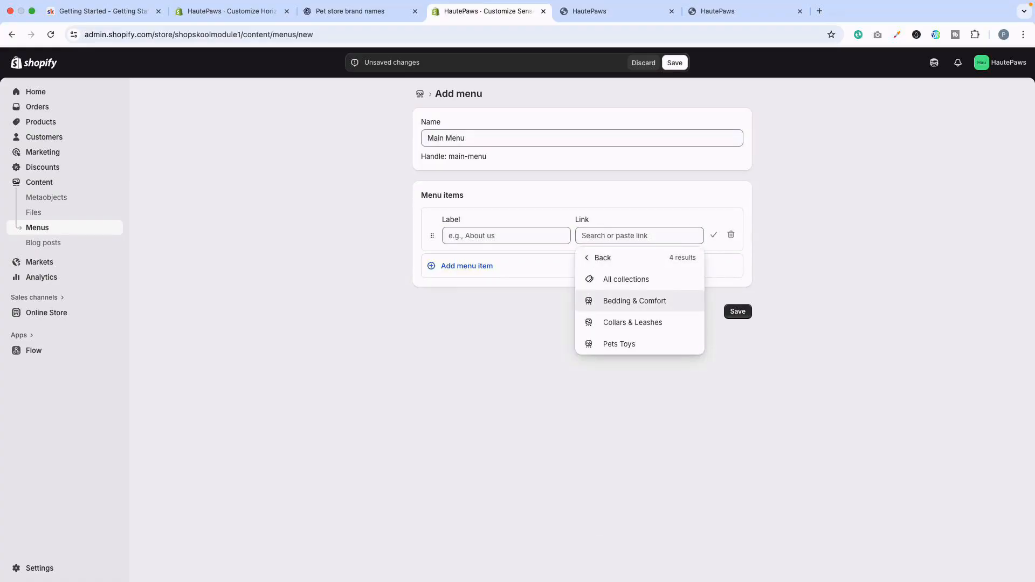
{"action": "left_click", "coordinate": [635, 301]}
{"action": "left_click", "coordinate": [713, 235]}
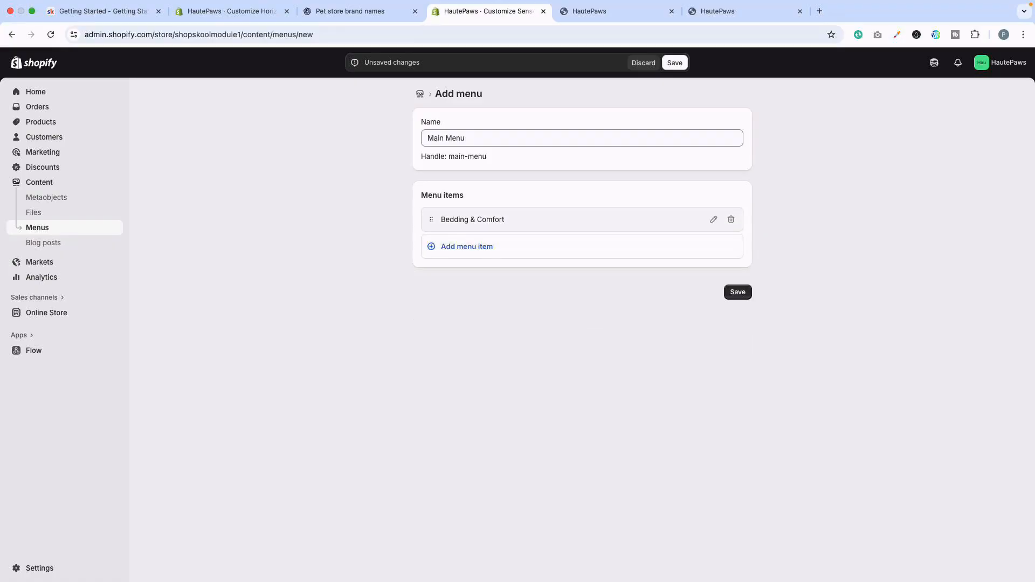
Add a second menu item linked to the Collars & Leashes collection.
{"action": "left_click", "coordinate": [466, 245]}
{"action": "left_click", "coordinate": [638, 263]}
{"action": "left_click", "coordinate": [619, 347]}
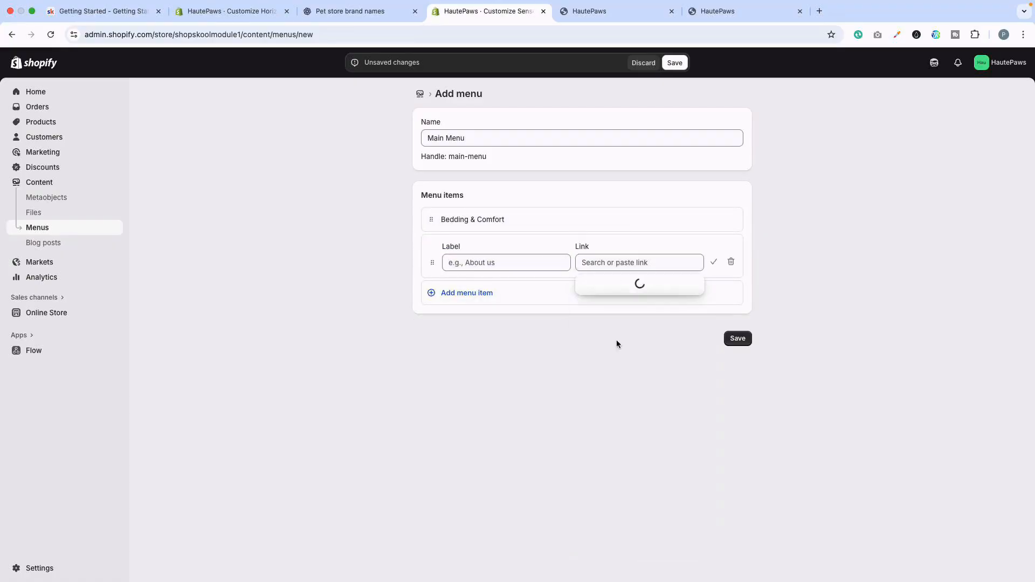
{"action": "left_click", "coordinate": [625, 347]}
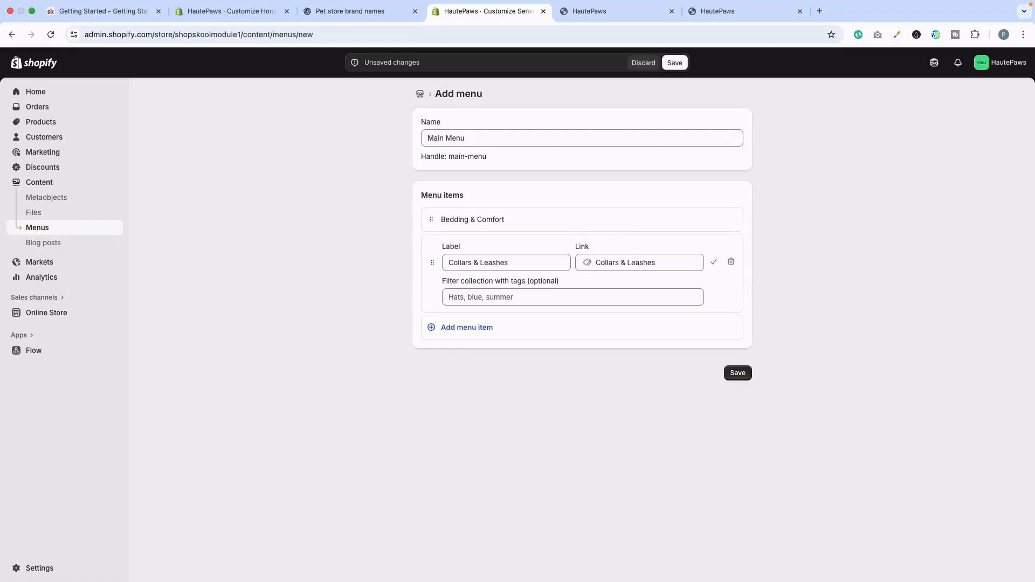
{"action": "left_click", "coordinate": [713, 262]}
Add a third menu item linked to the Pets Toys collection.
{"action": "left_click", "coordinate": [466, 273]}
{"action": "left_click", "coordinate": [638, 290]}
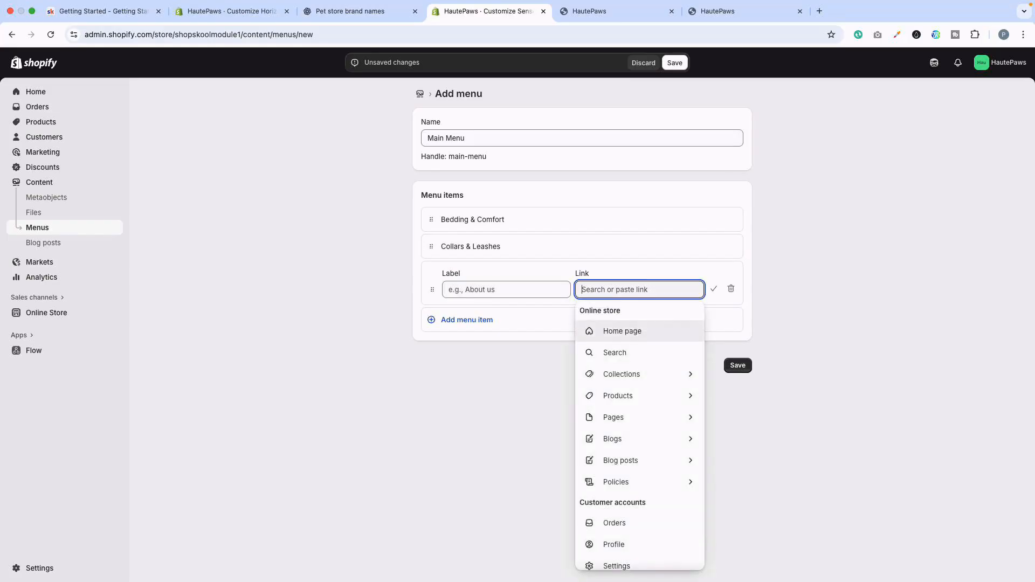
{"action": "left_click", "coordinate": [620, 395]}
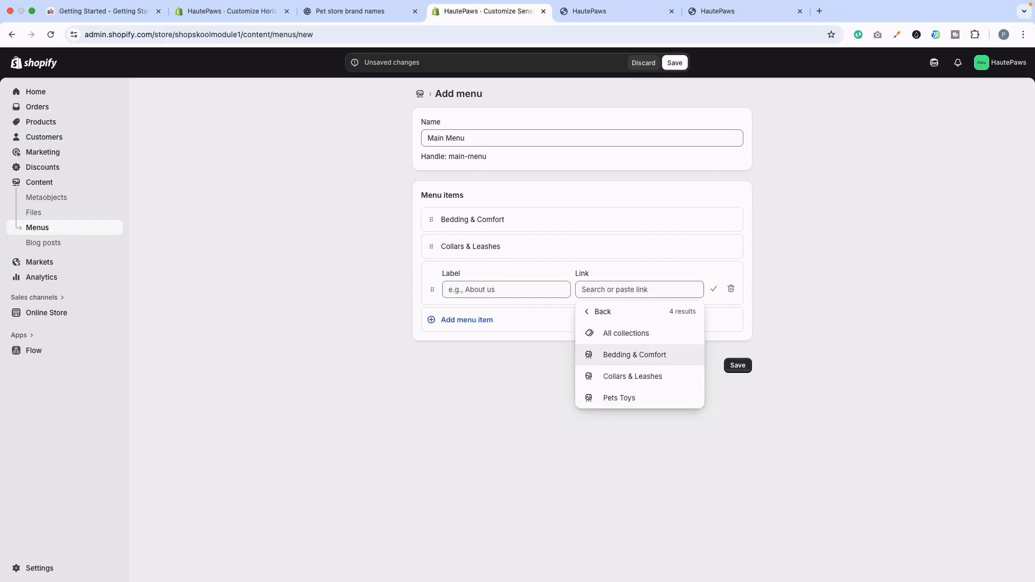
{"action": "left_click", "coordinate": [620, 397]}
{"action": "left_click", "coordinate": [713, 288]}
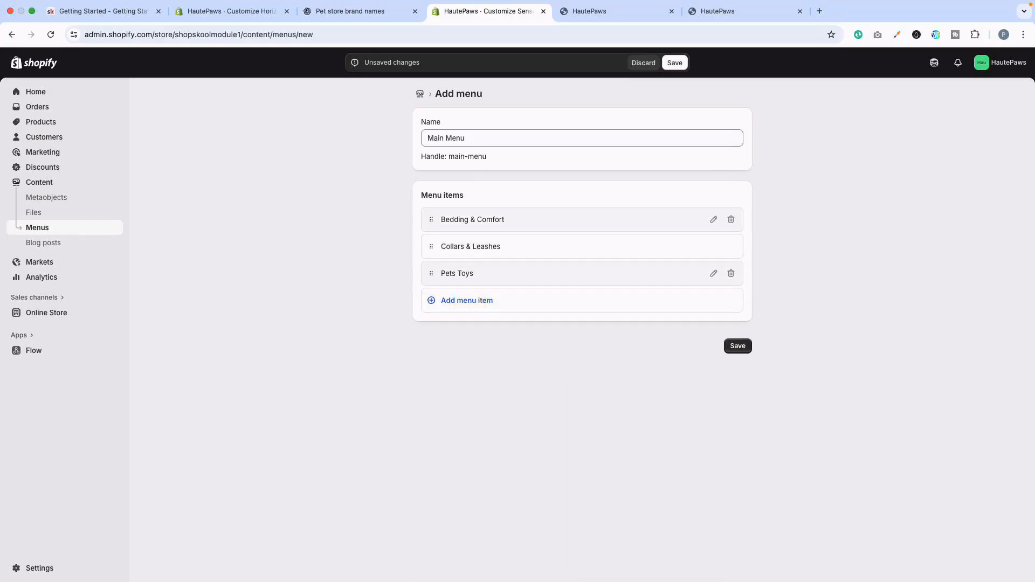
Add a menu item labelled "Home" linked to the home page, place it first in the list and save the menu.
{"action": "left_click", "coordinate": [494, 301]}
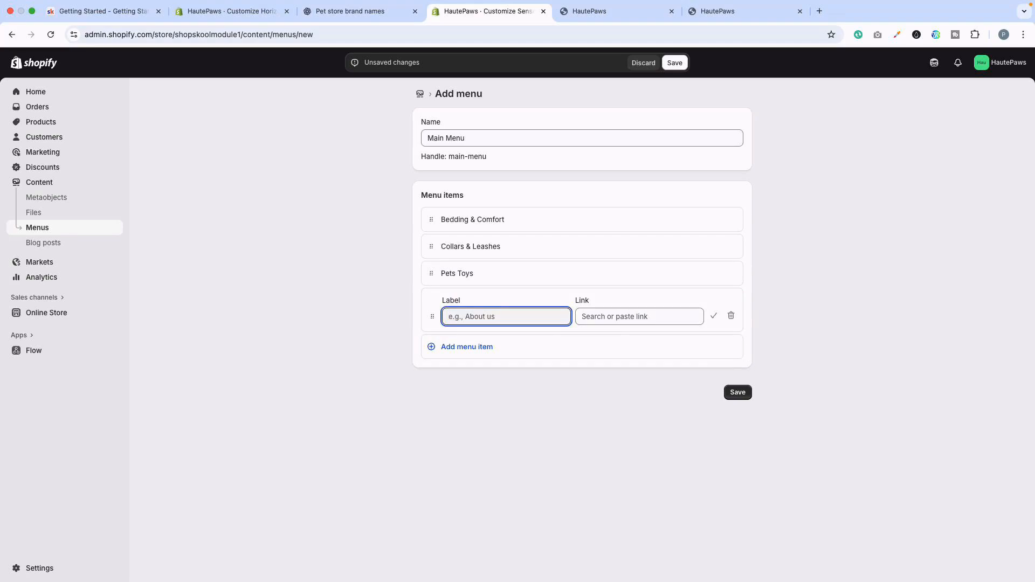
{"action": "left_click", "coordinate": [639, 316]}
{"action": "left_click", "coordinate": [620, 358]}
{"action": "left_click", "coordinate": [479, 316]}
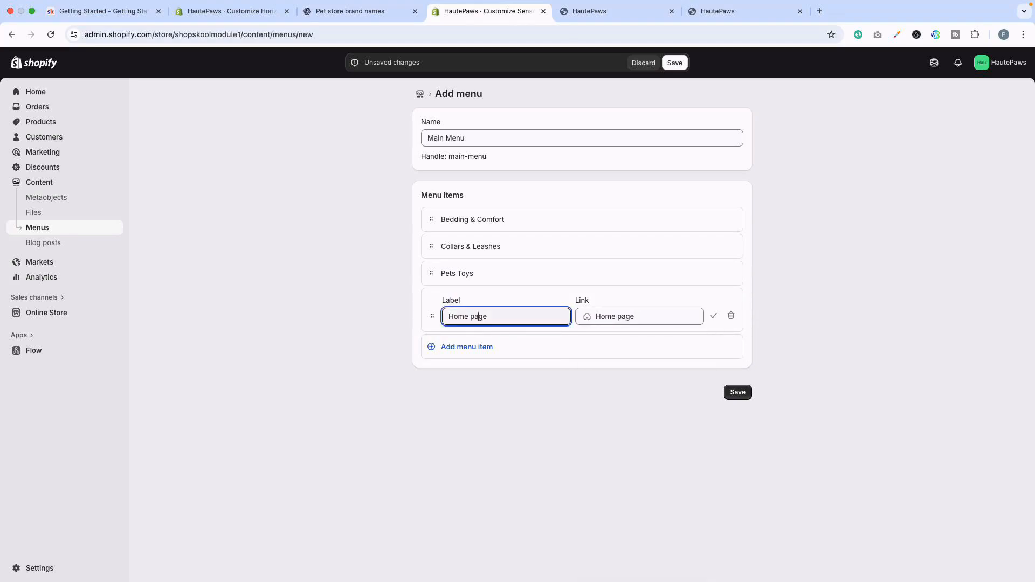
{"action": "double_click", "coordinate": [479, 316]}
{"action": "key", "text": "BackSpace"}
{"action": "left_click", "coordinate": [713, 315]}
{"action": "left_click_drag", "start_coordinate": [430, 300], "coordinate": [431, 219]}
{"action": "left_click", "coordinate": [738, 372]}
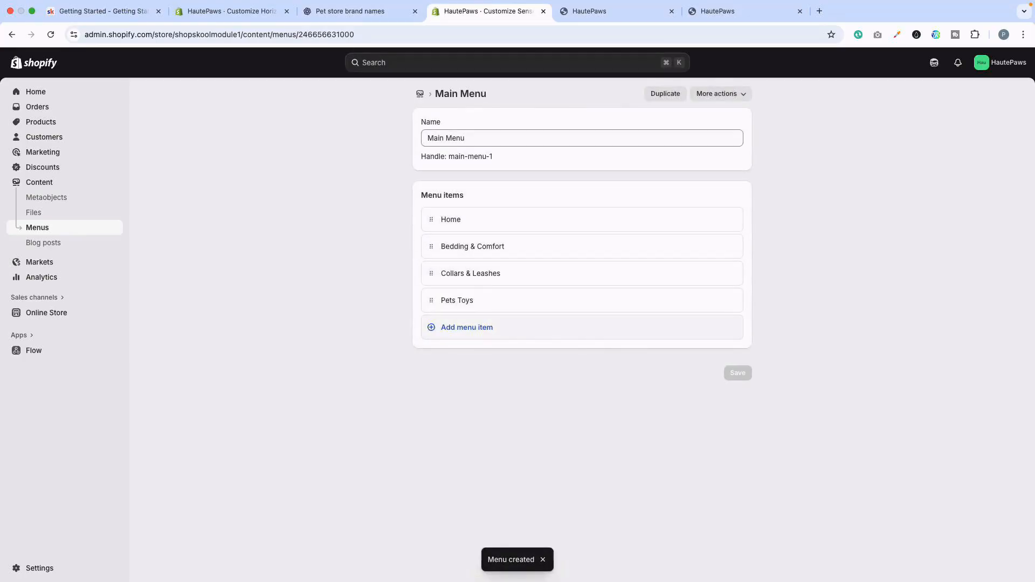
{"action": "left_click", "coordinate": [466, 328]}
{"action": "left_click", "coordinate": [639, 343]}
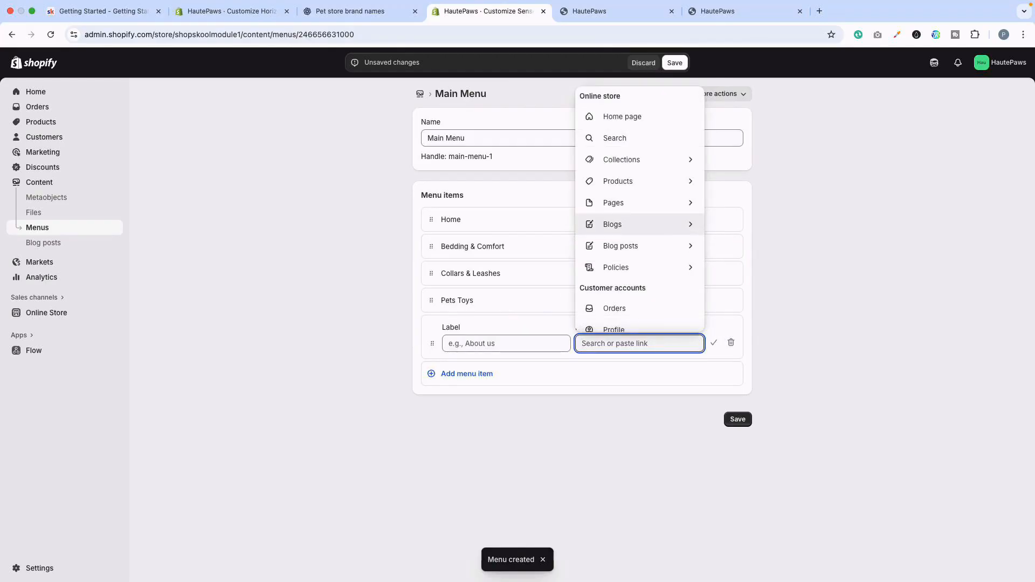
{"action": "left_click", "coordinate": [625, 203]}
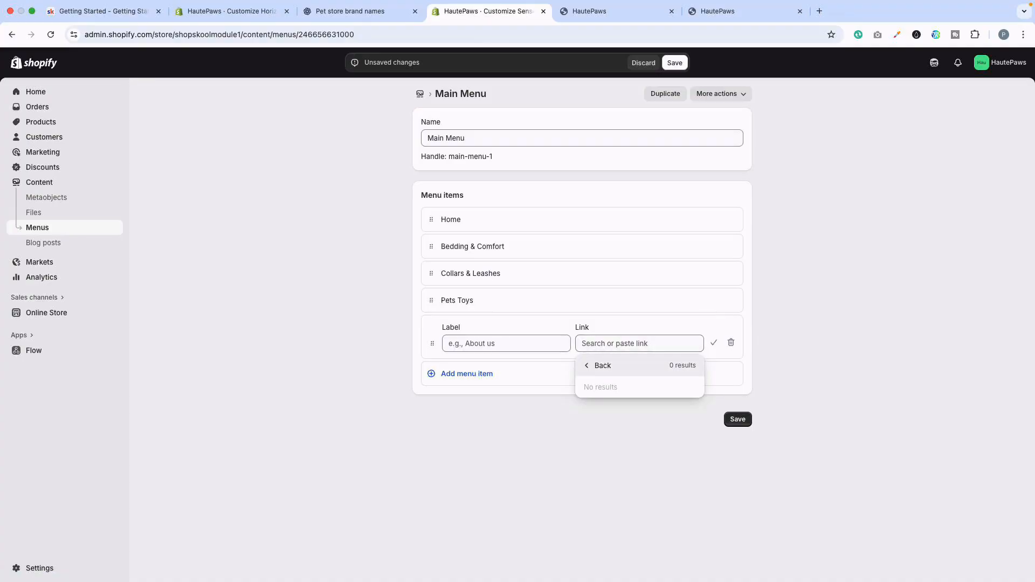
{"action": "left_click", "coordinate": [281, 334]}
{"action": "left_click", "coordinate": [46, 312]}
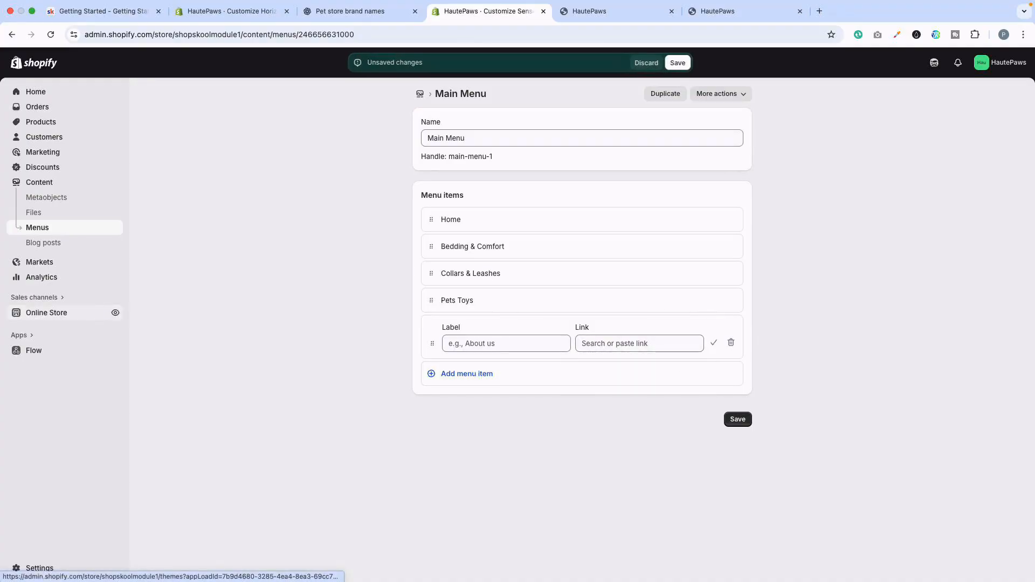
{"action": "left_click", "coordinate": [675, 63]}
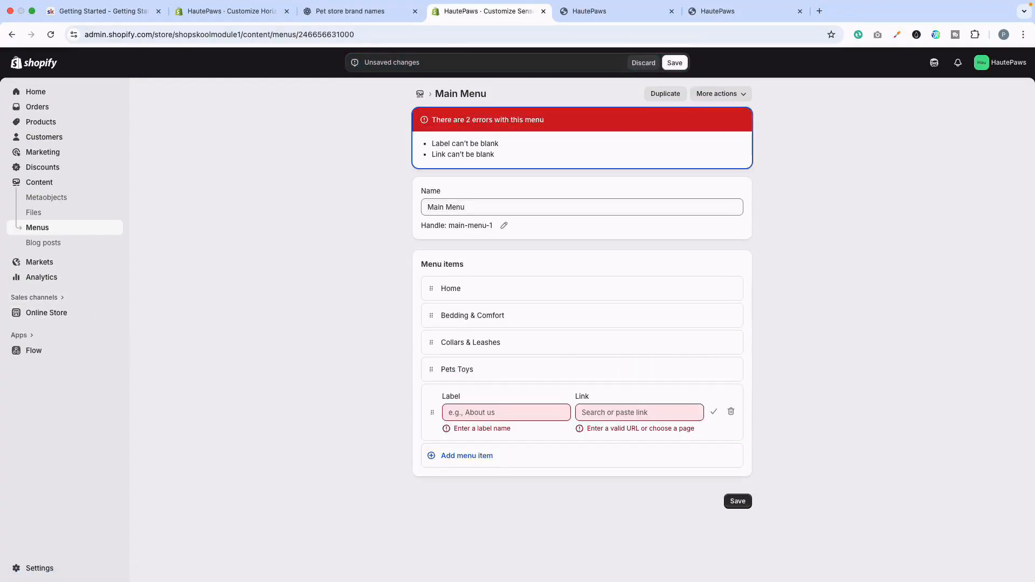
{"action": "left_click", "coordinate": [731, 412]}
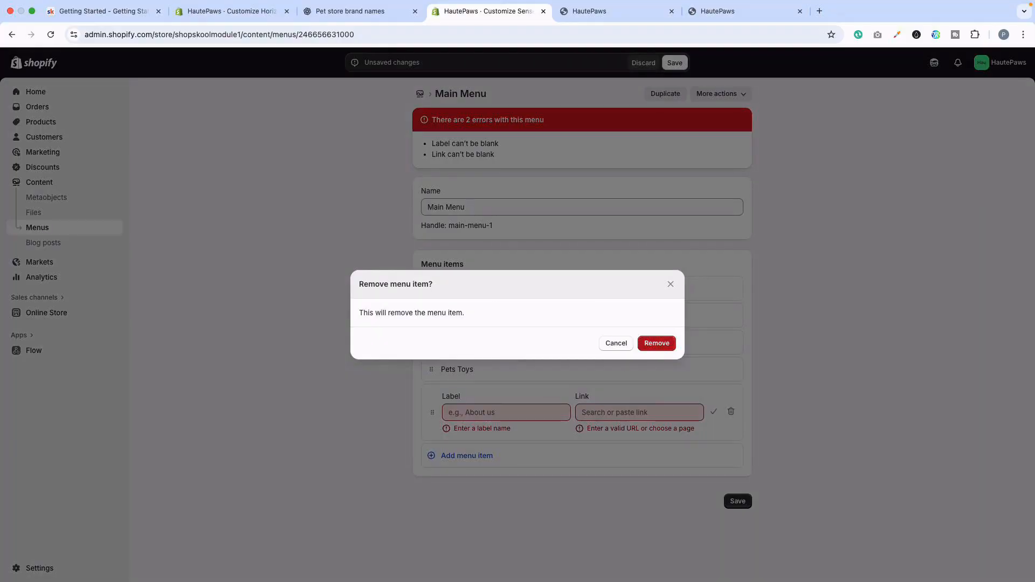
{"action": "left_click", "coordinate": [656, 344]}
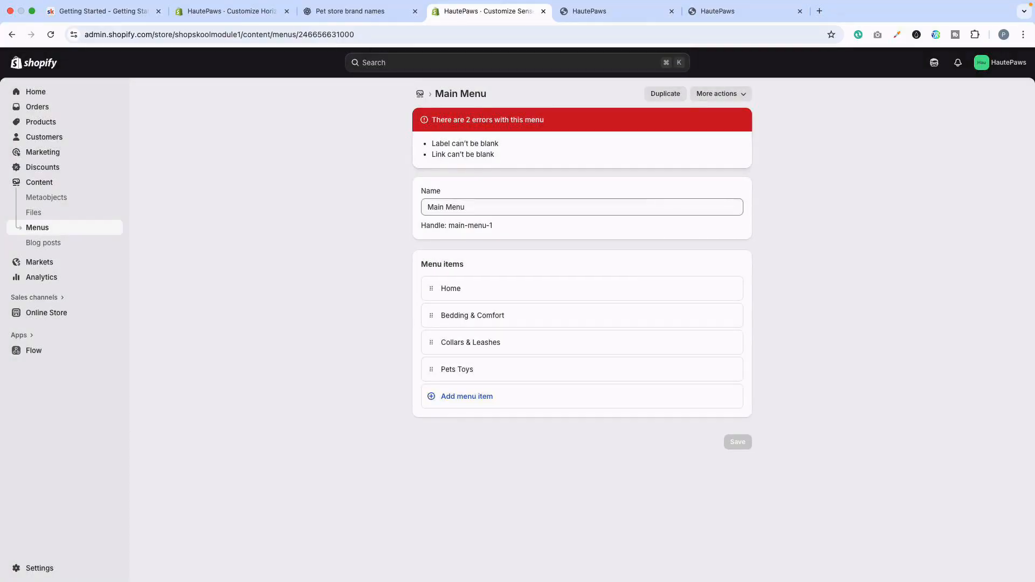
Open the Contact page among the online store's pages, change its title to "Contact Us" and save it.
{"action": "left_click", "coordinate": [46, 313]}
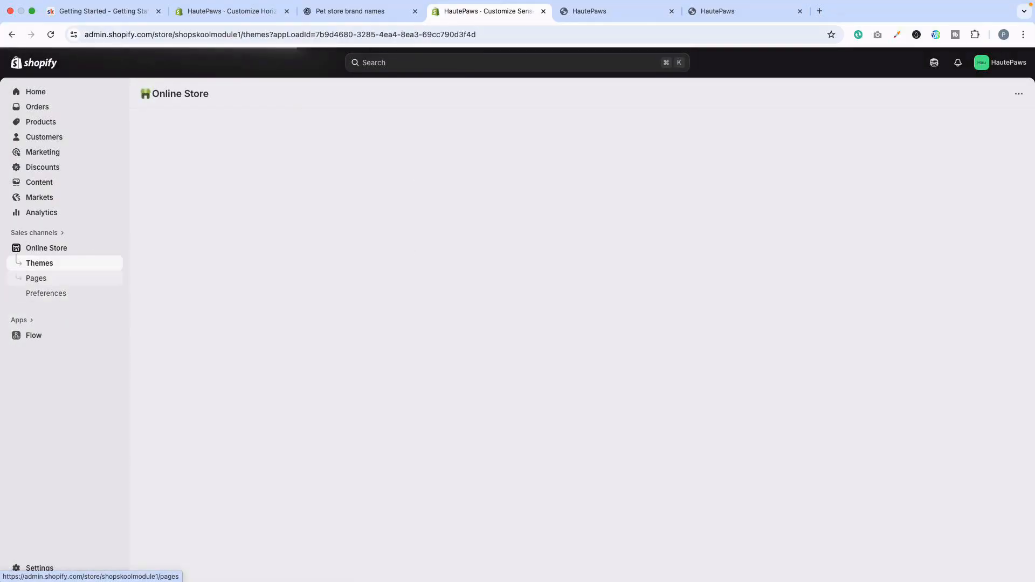
{"action": "left_click", "coordinate": [36, 278]}
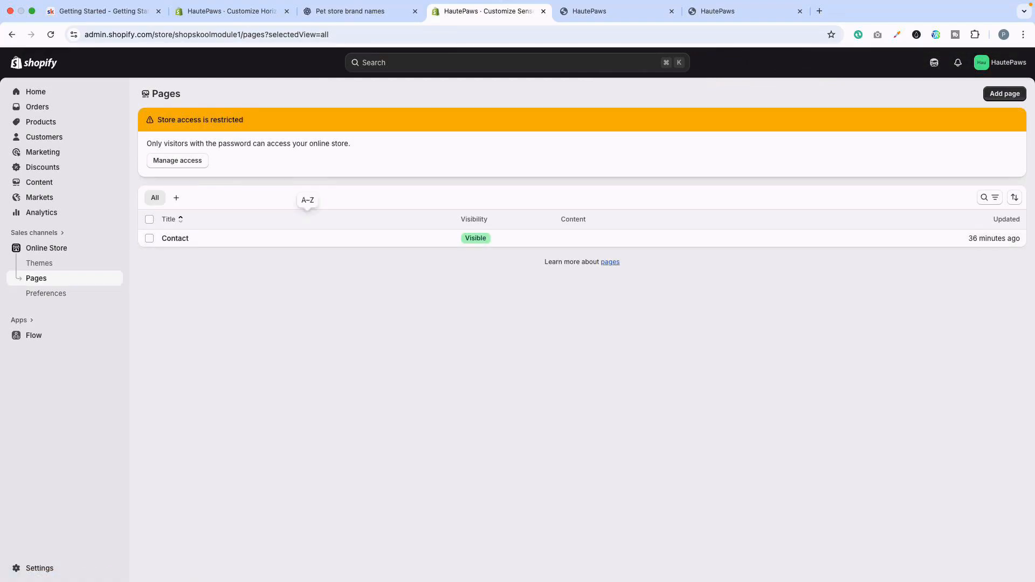
{"action": "left_click", "coordinate": [176, 239]}
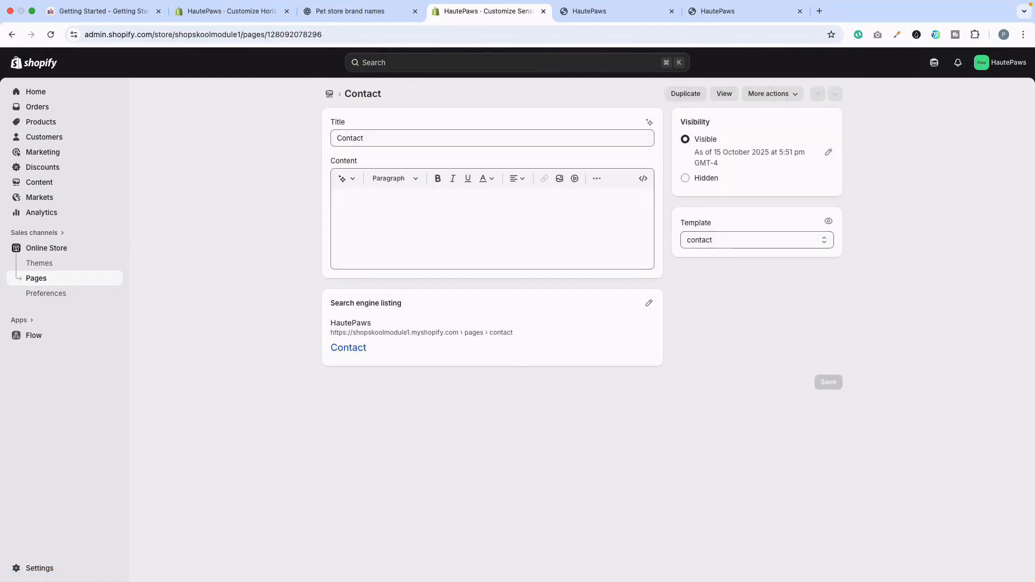
{"action": "left_click", "coordinate": [364, 138]}
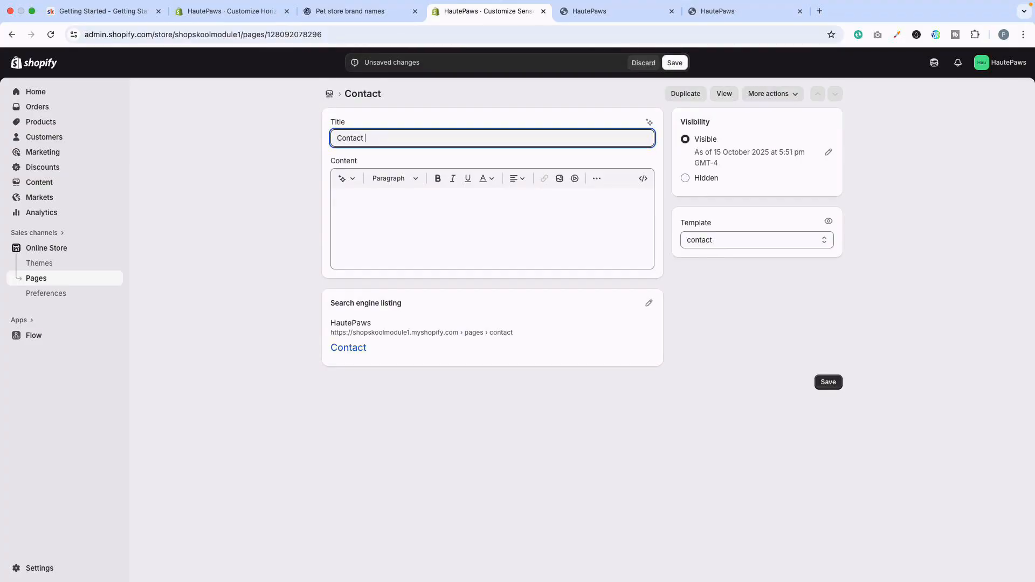
{"action": "key", "text": "super+s"}
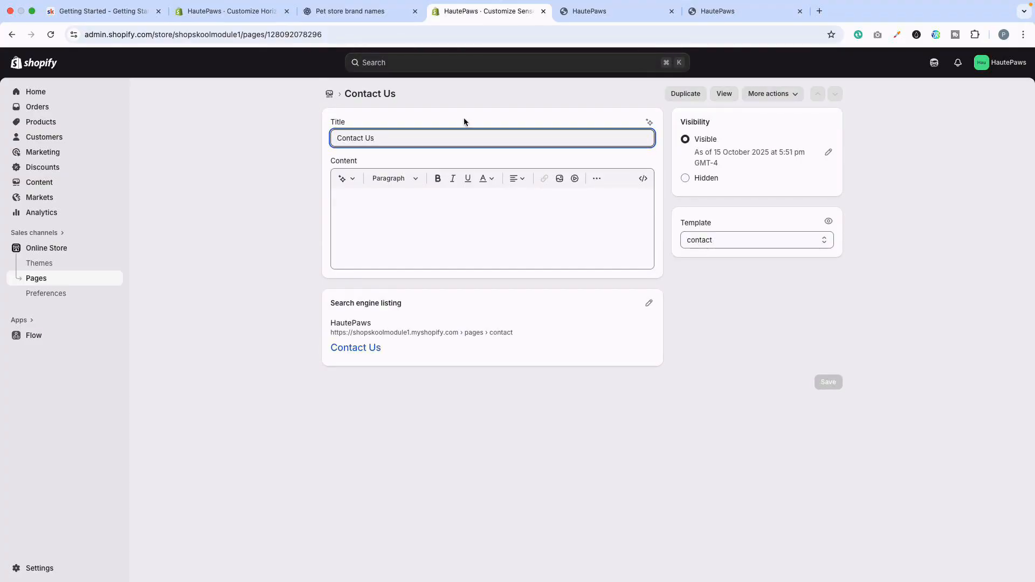
Reopen the Main Menu in the store's content, add an item linked to the Contact Us page and save the menu.
{"action": "left_click", "coordinate": [39, 182]}
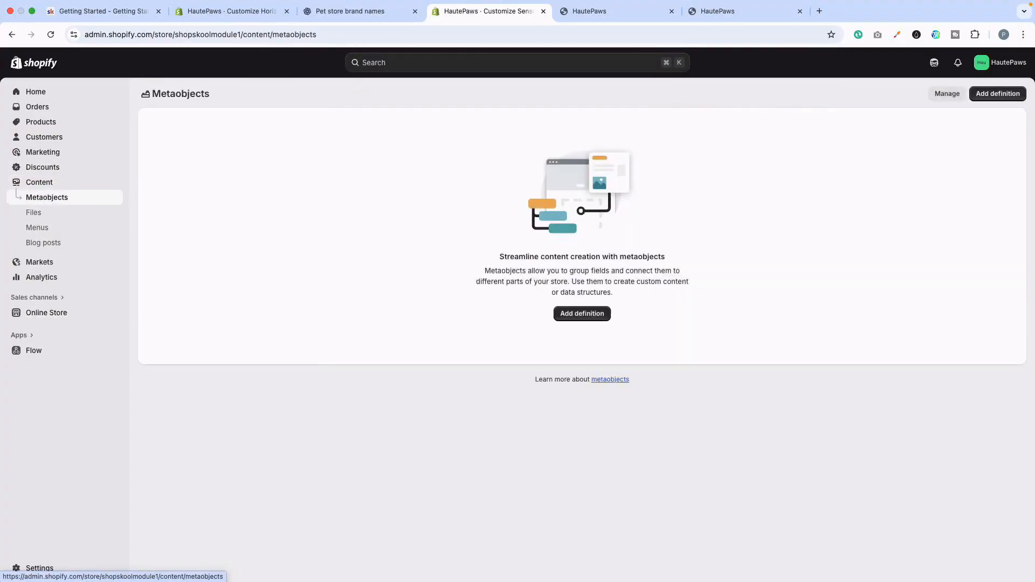
{"action": "left_click", "coordinate": [38, 227]}
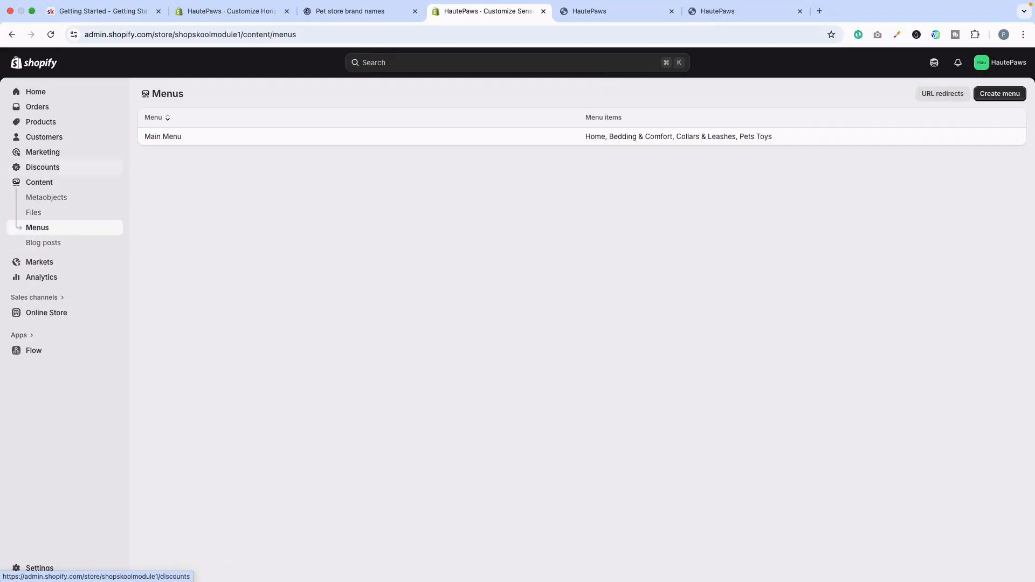
{"action": "left_click", "coordinate": [163, 136]}
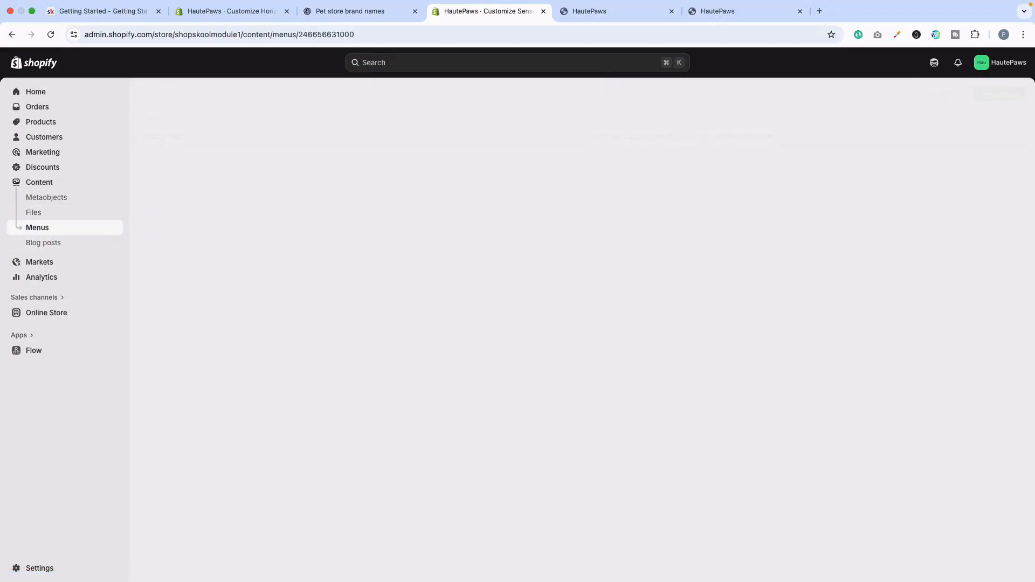
{"action": "left_click", "coordinate": [467, 327]}
{"action": "left_click", "coordinate": [639, 344]}
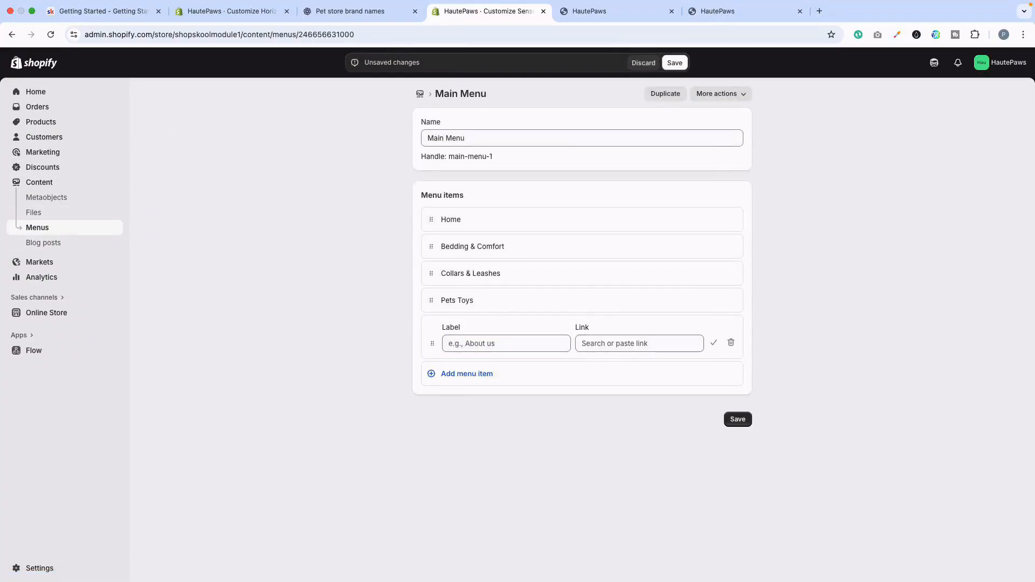
{"action": "left_click", "coordinate": [615, 202]}
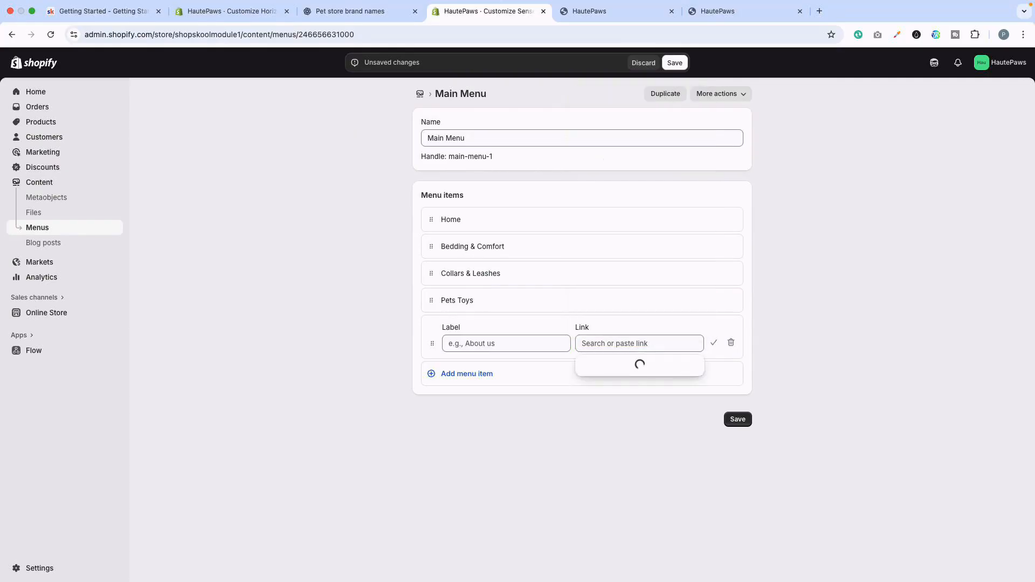
{"action": "left_click", "coordinate": [602, 387]}
{"action": "left_click", "coordinate": [714, 343]}
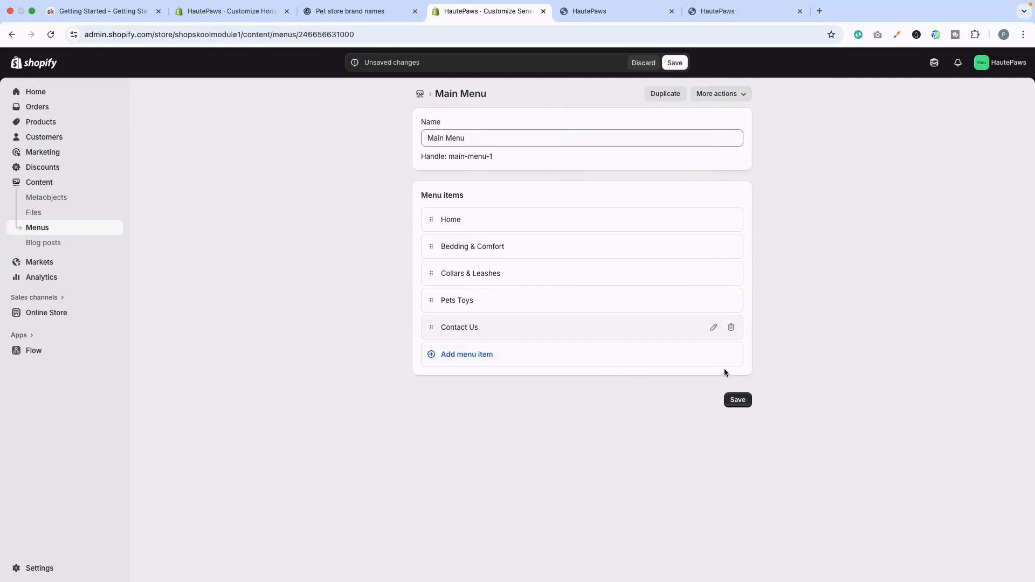
{"action": "left_click", "coordinate": [737, 400]}
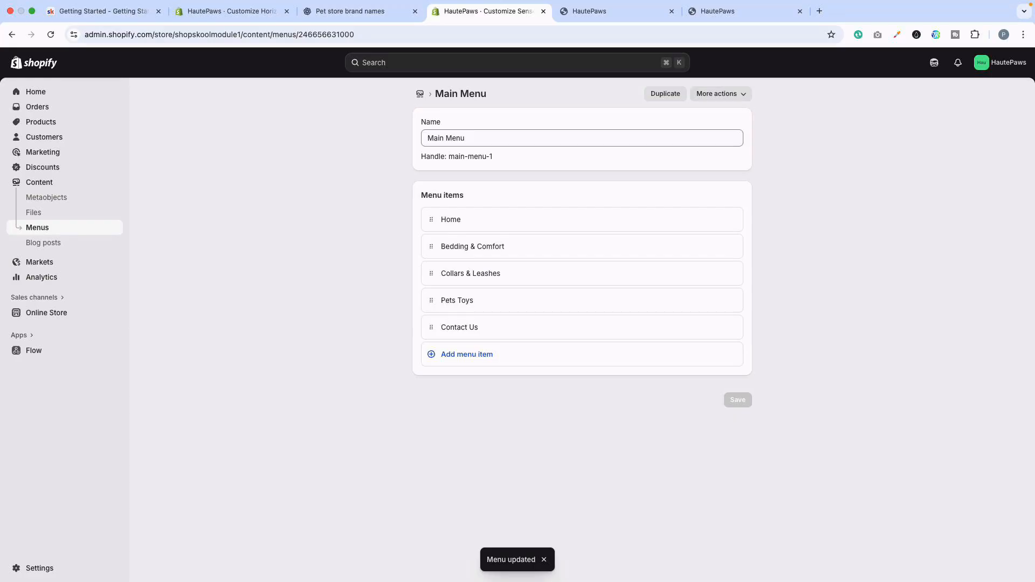
Switch to ChatGPT, enlarge the generated French bulldog hero image and download it.
{"action": "left_click", "coordinate": [350, 11]}
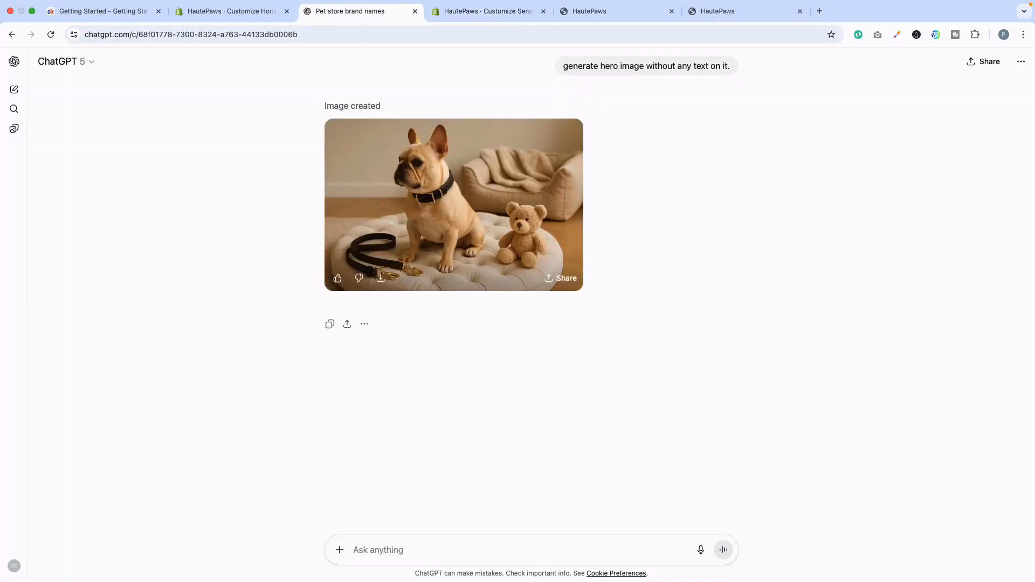
{"action": "left_click", "coordinate": [454, 205]}
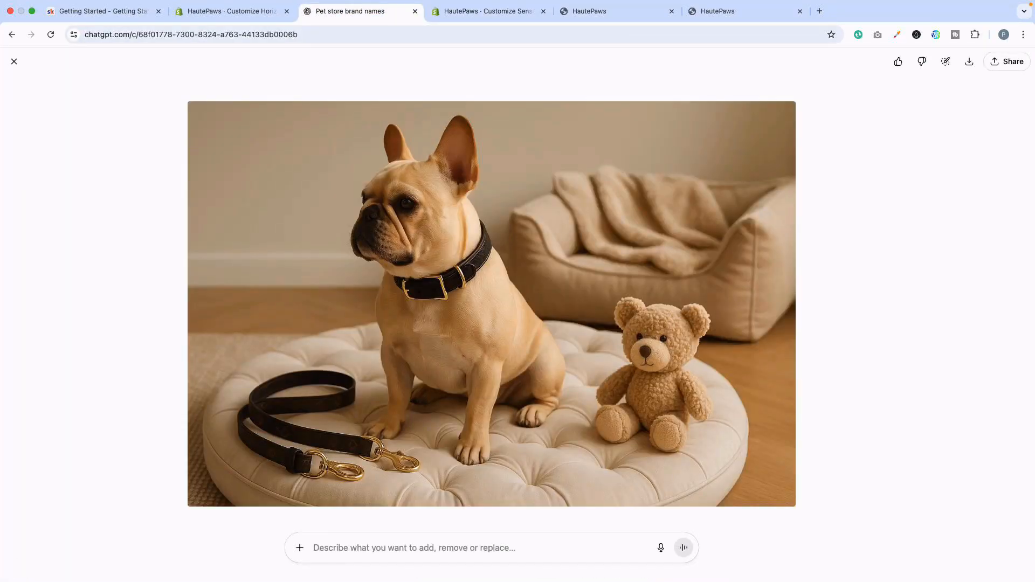
{"action": "left_click", "coordinate": [968, 61]}
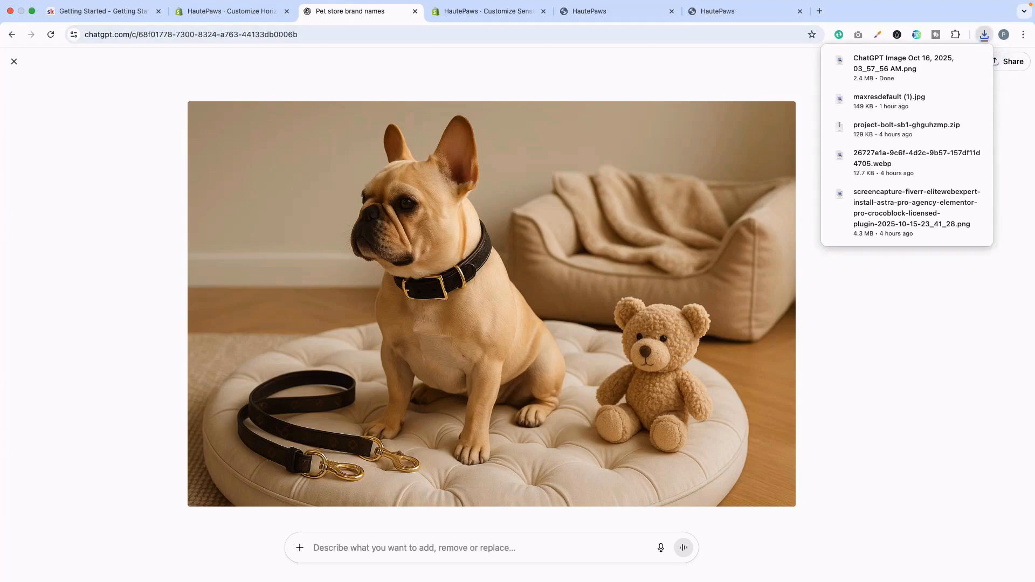
Switch back to the Shopify admin and open the current Sense theme for customization.
{"action": "left_click", "coordinate": [489, 11]}
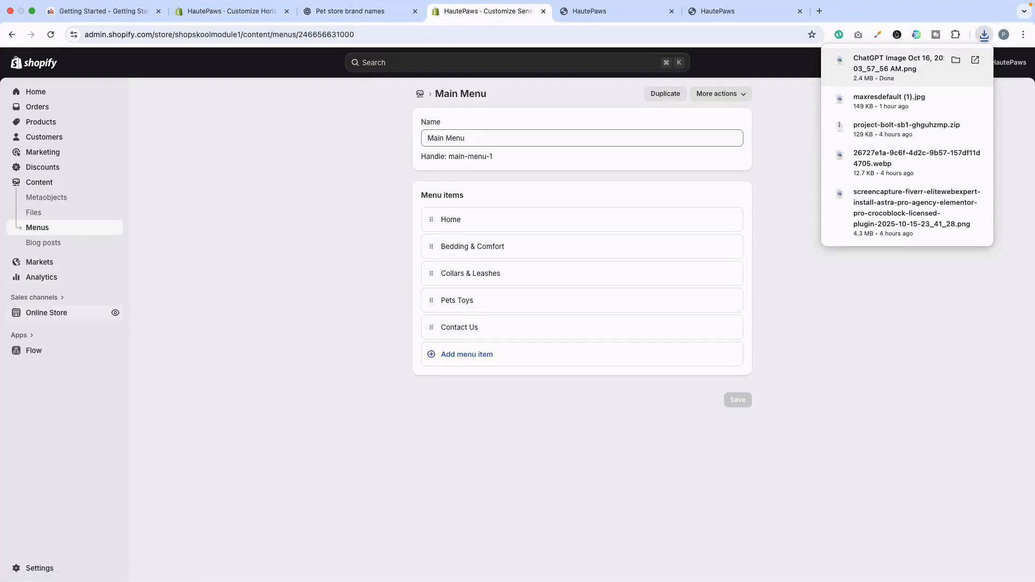
{"action": "left_click", "coordinate": [46, 312]}
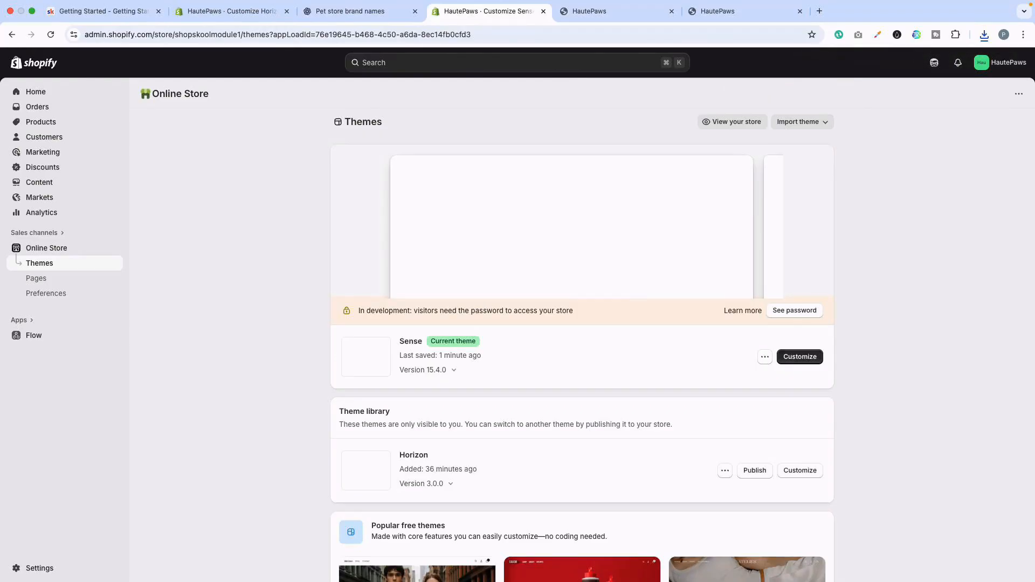
{"action": "left_click", "coordinate": [800, 356]}
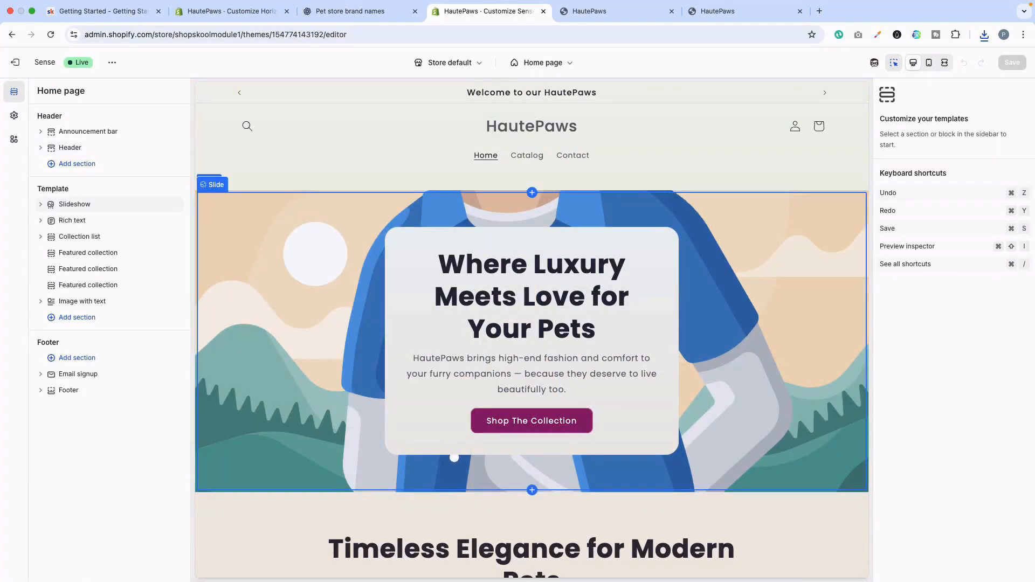
Upload the generated French bulldog image from Downloads and set it as the Slideshow slide's image.
{"action": "left_click", "coordinate": [40, 204]}
{"action": "left_click", "coordinate": [75, 204]}
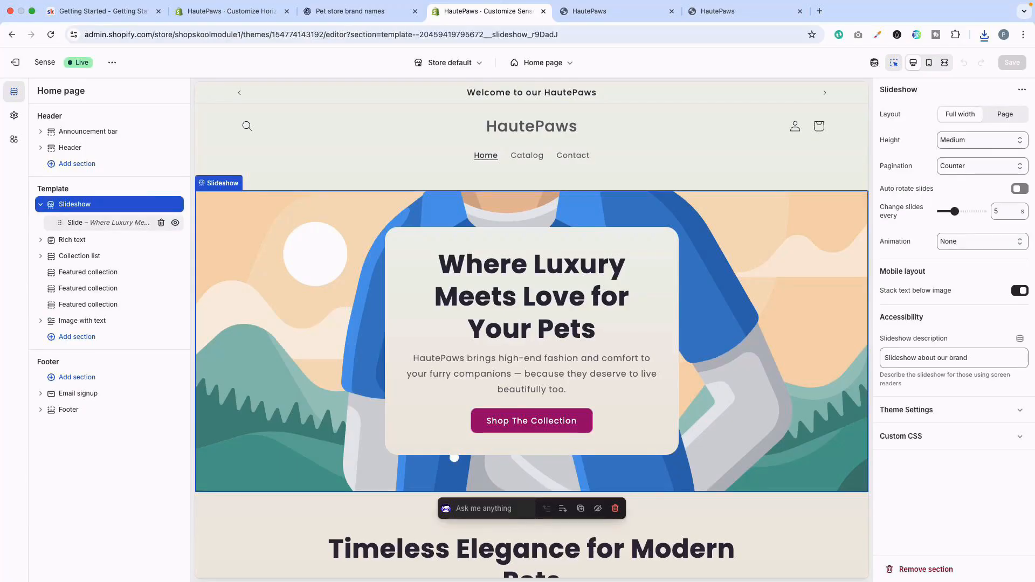
{"action": "left_click", "coordinate": [103, 222]}
{"action": "left_click", "coordinate": [973, 122]}
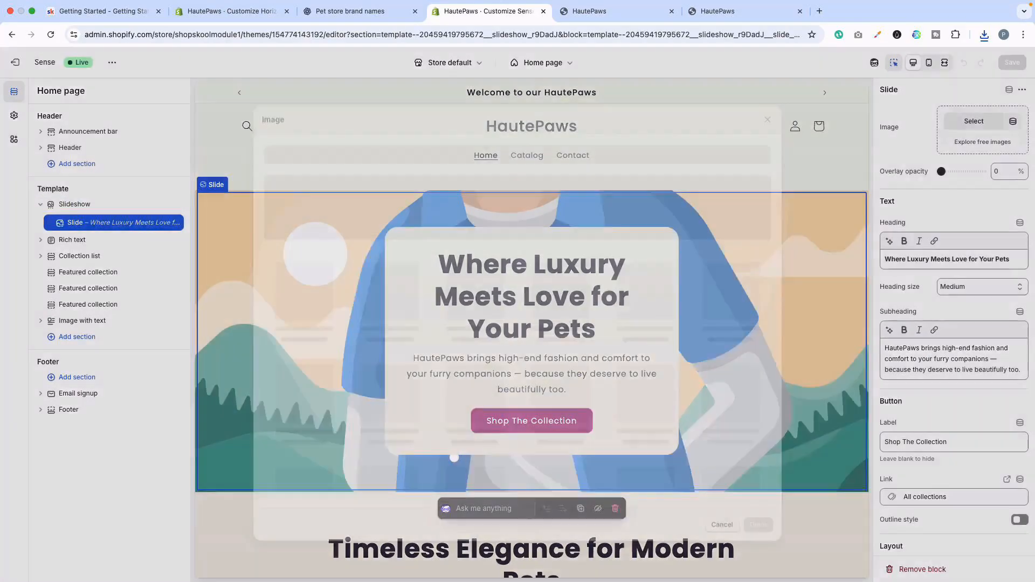
{"action": "left_click", "coordinate": [479, 214]}
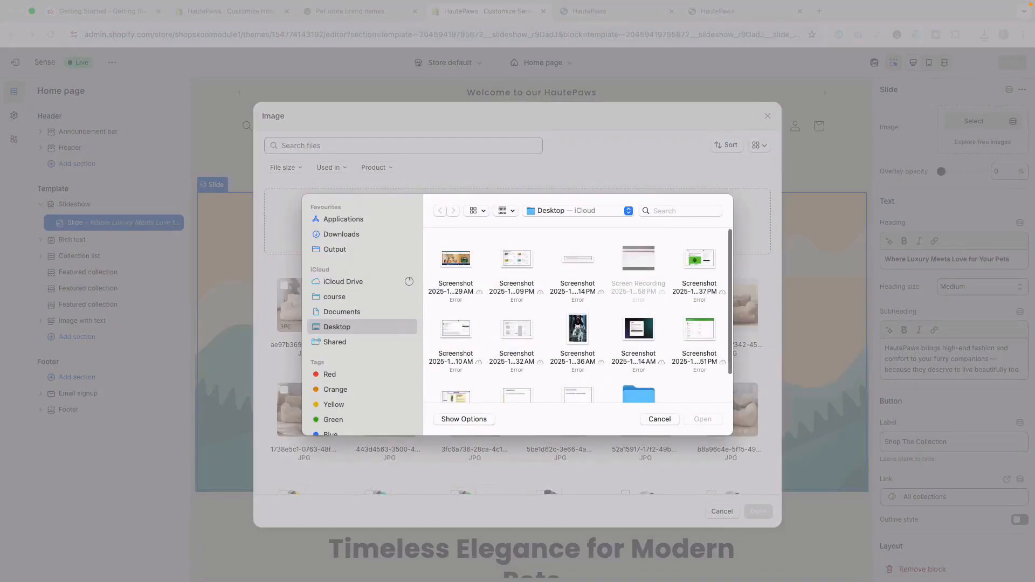
{"action": "double_click", "coordinate": [455, 259]}
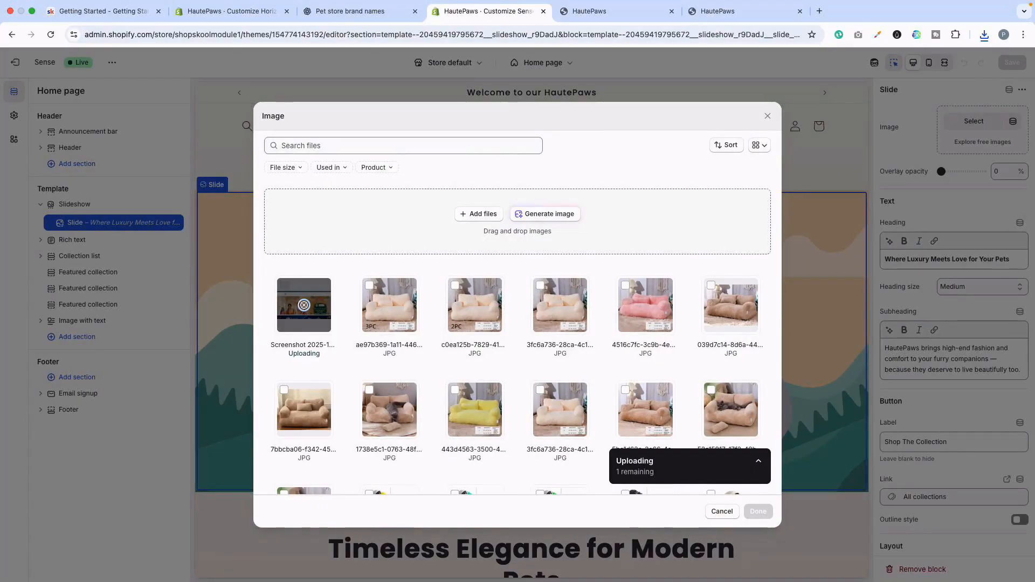
{"action": "left_click", "coordinate": [478, 214]}
{"action": "left_click", "coordinate": [341, 234]}
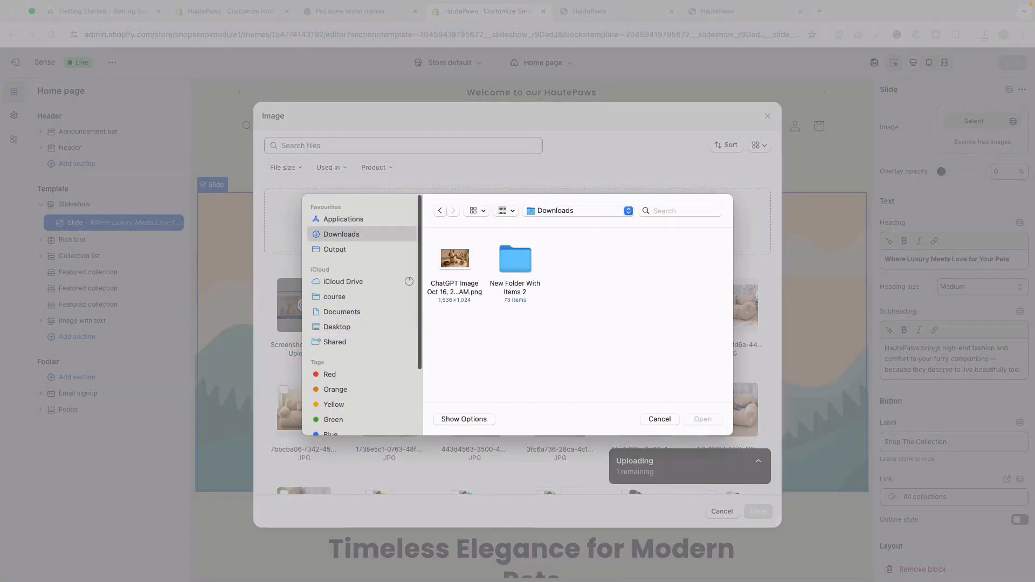
{"action": "double_click", "coordinate": [455, 258]}
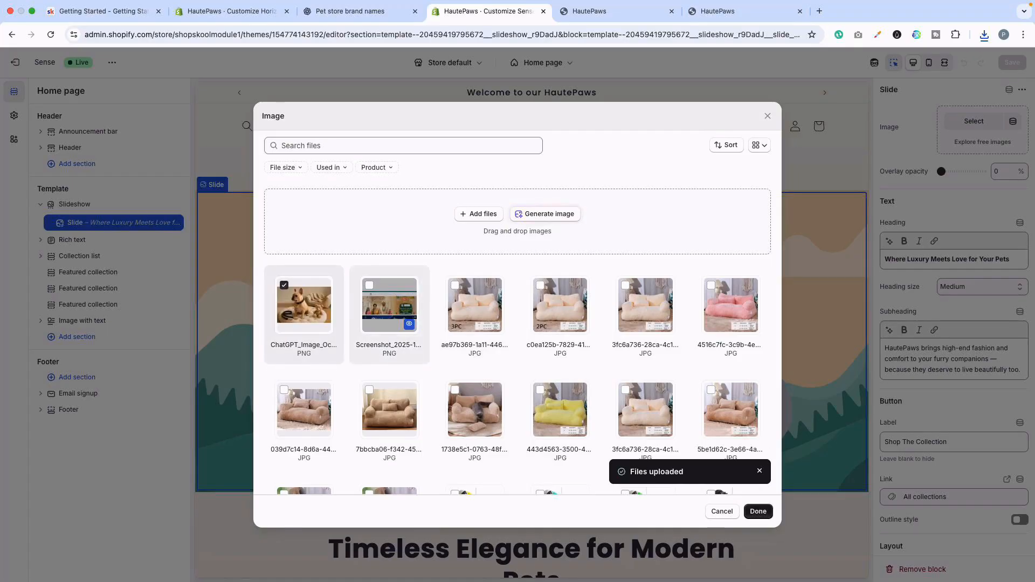
{"action": "left_click", "coordinate": [758, 511]}
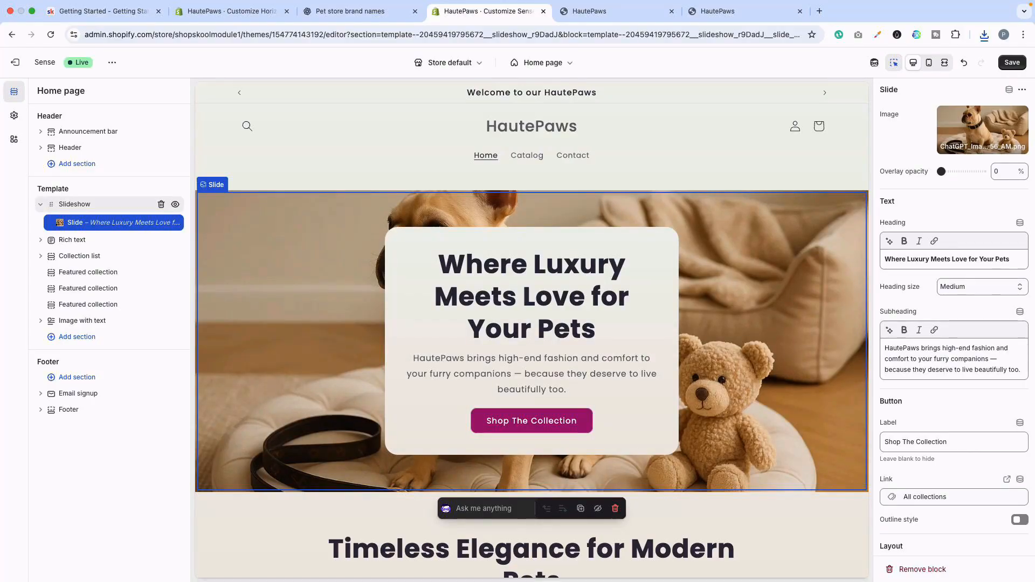
Turn off the Slideshow slide's text container and set its image overlay opacity to 40%.
{"action": "left_click", "coordinate": [81, 205]}
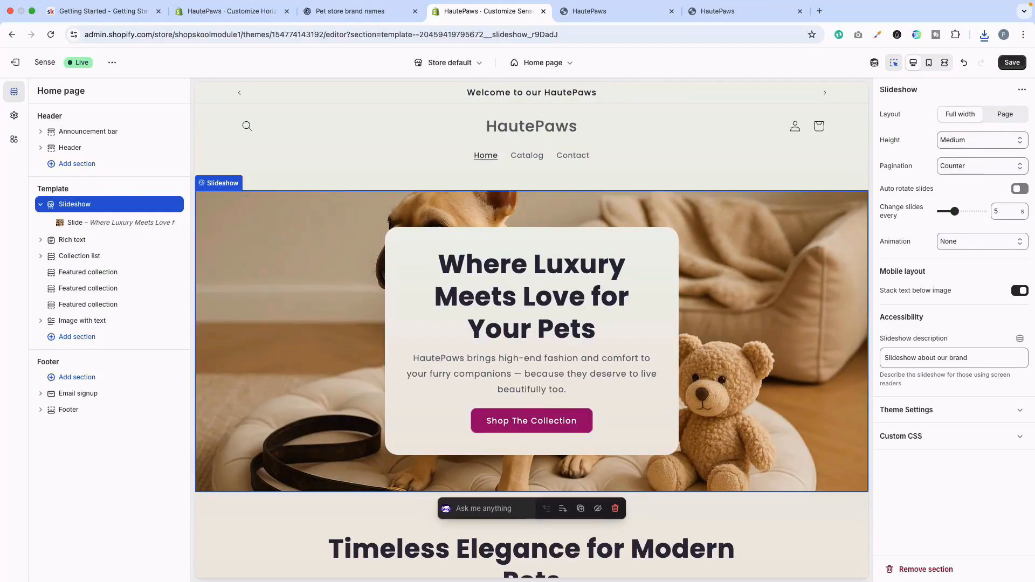
{"action": "left_click", "coordinate": [86, 223]}
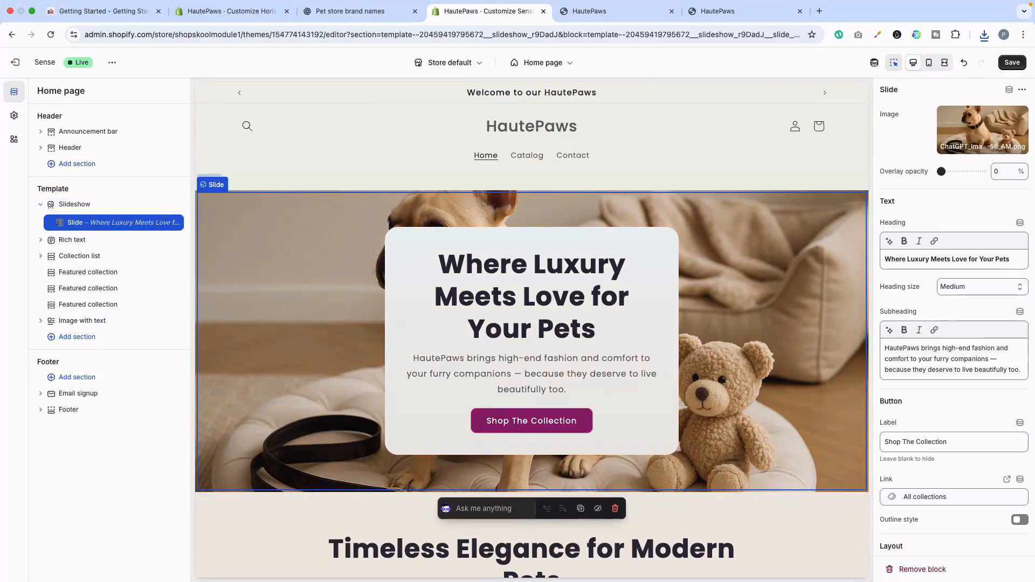
{"action": "scroll", "coordinate": [953, 323], "scroll_direction": "down", "scroll_amount": 5}
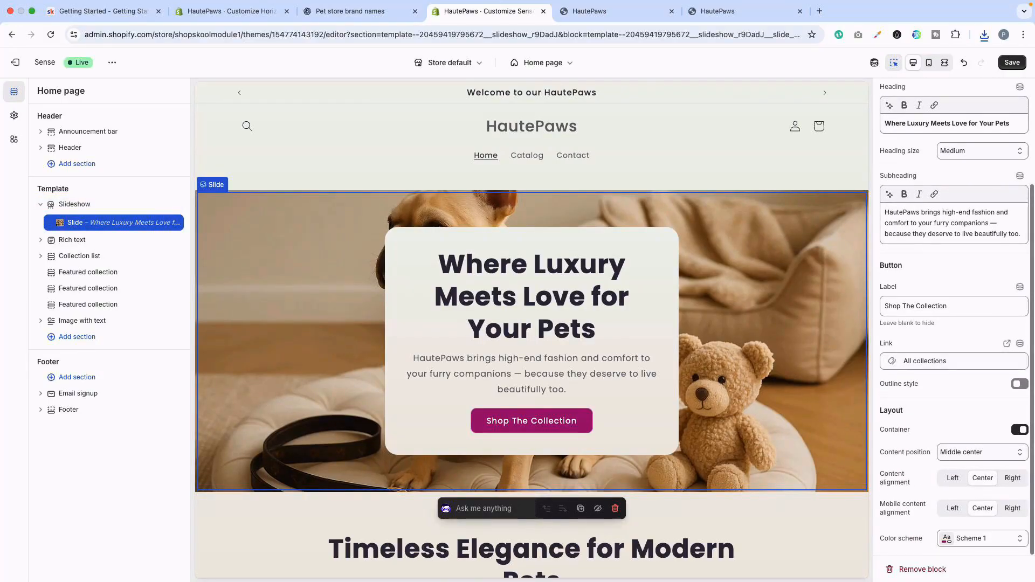
{"action": "left_click", "coordinate": [1019, 430]}
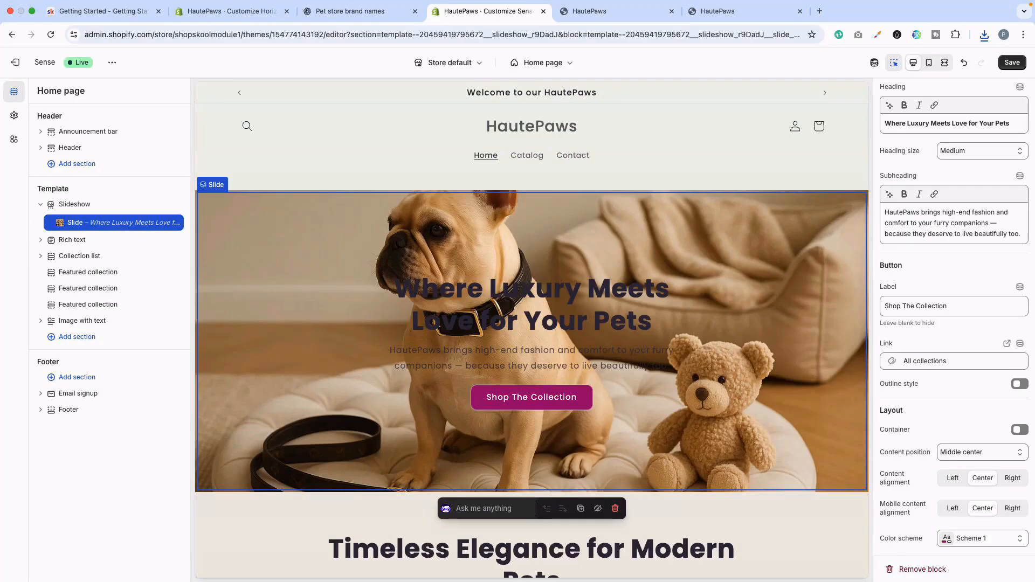
{"action": "scroll", "coordinate": [954, 323], "scroll_direction": "up", "scroll_amount": 5}
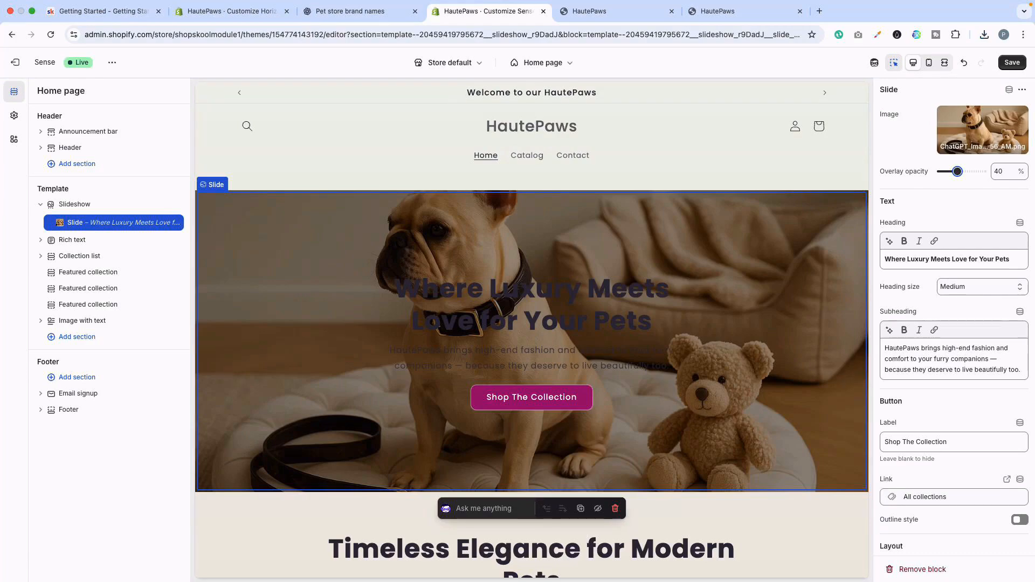
Set the slide's color scheme to Scheme 5 and save the theme changes.
{"action": "scroll", "coordinate": [954, 323], "scroll_direction": "down", "scroll_amount": 3}
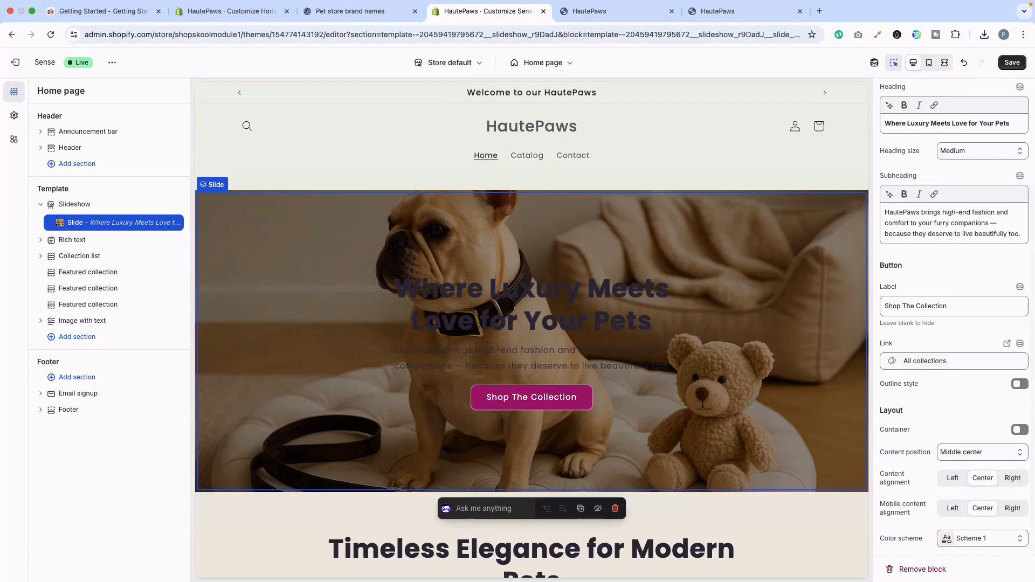
{"action": "left_click", "coordinate": [982, 538]}
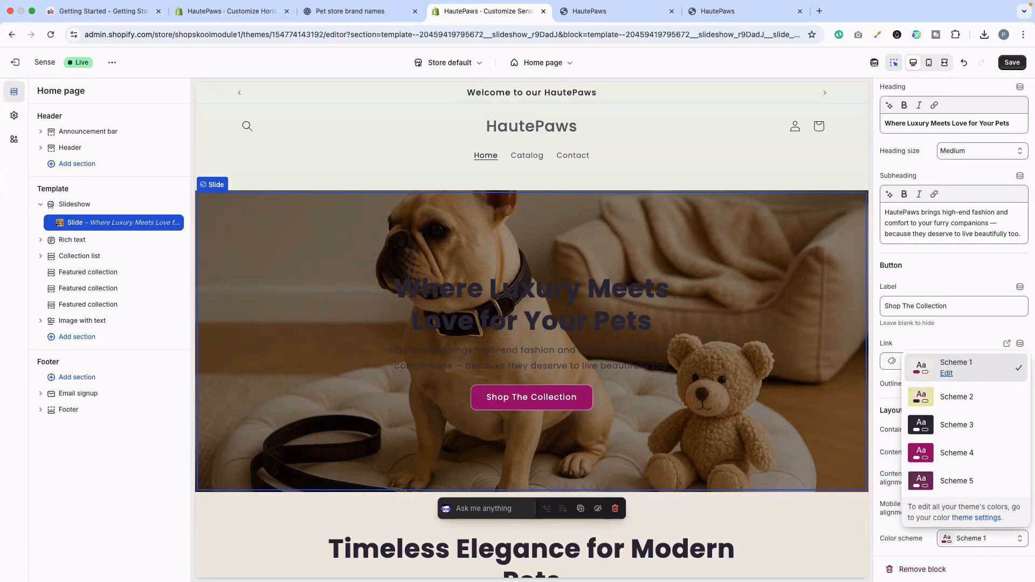
{"action": "left_click", "coordinate": [957, 480]}
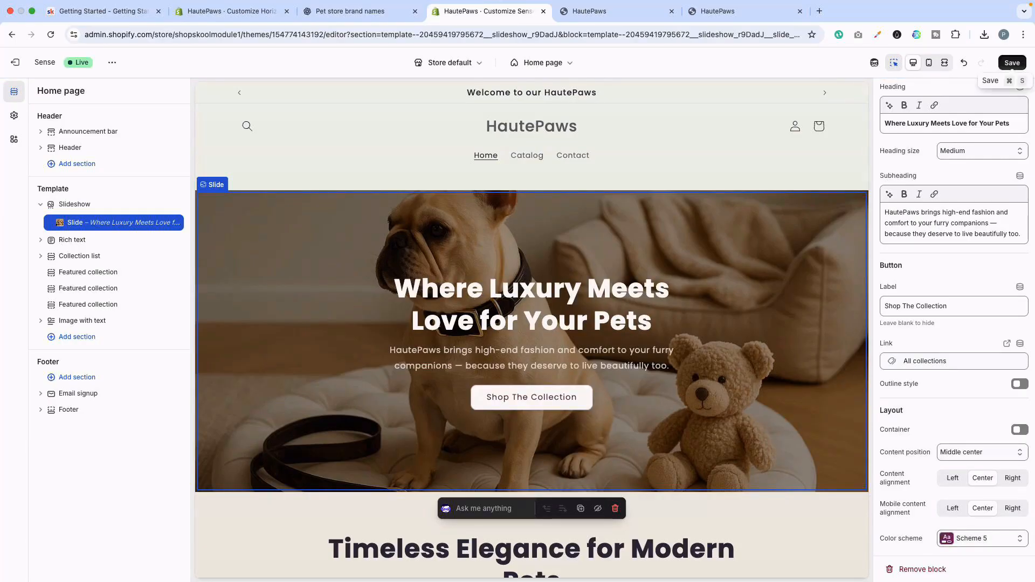
{"action": "left_click", "coordinate": [1011, 62]}
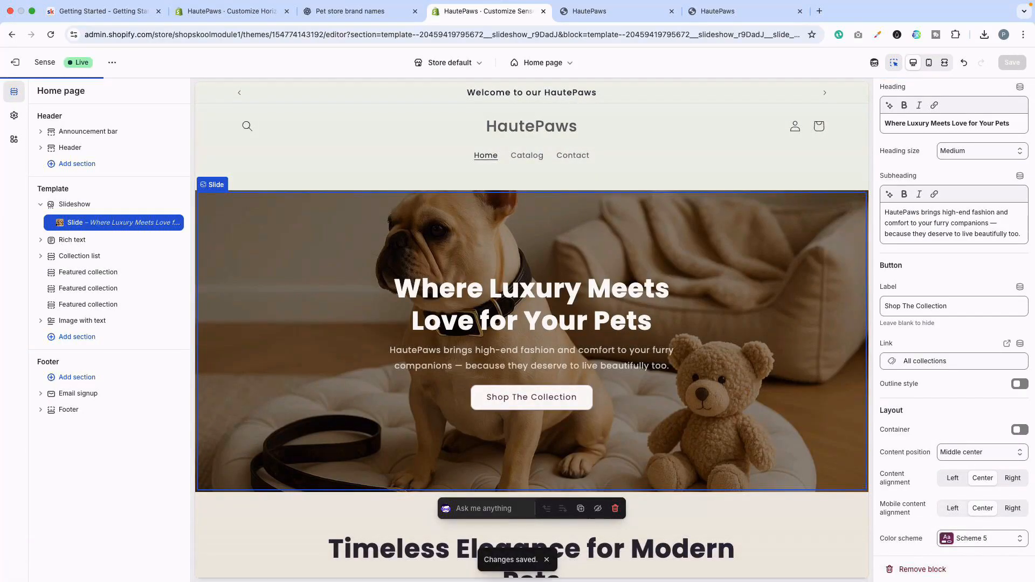
Change the slide's color scheme to Scheme 4 and save the theme.
{"action": "left_click", "coordinate": [982, 539]}
{"action": "left_click", "coordinate": [966, 451]}
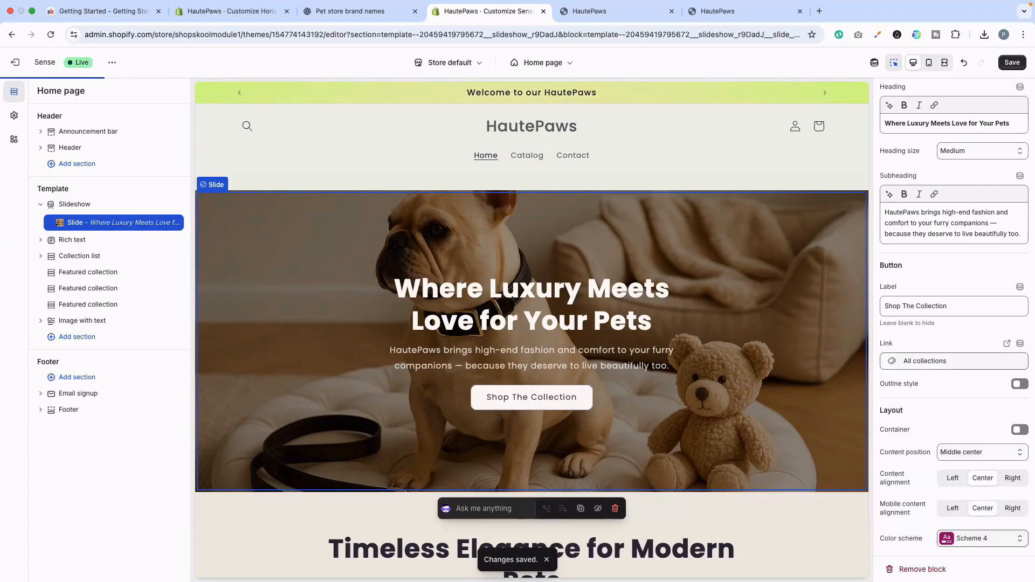
{"action": "left_click", "coordinate": [1012, 62]}
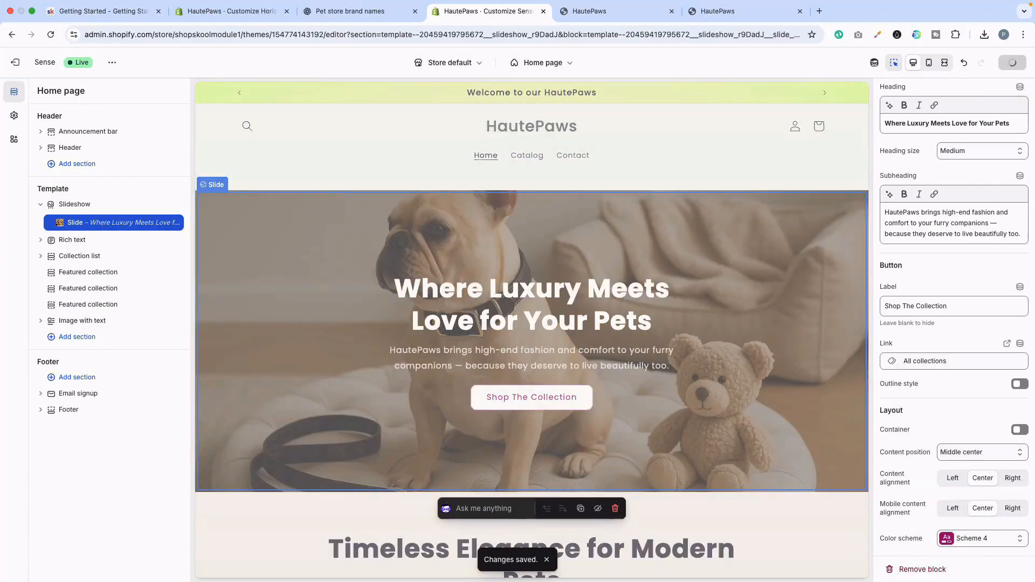
Set the About Us image-with-text section's image to the golden retriever photo 4566053660987.jpg from the store files and save.
{"action": "scroll", "coordinate": [531, 323], "scroll_direction": "down", "scroll_amount": 10}
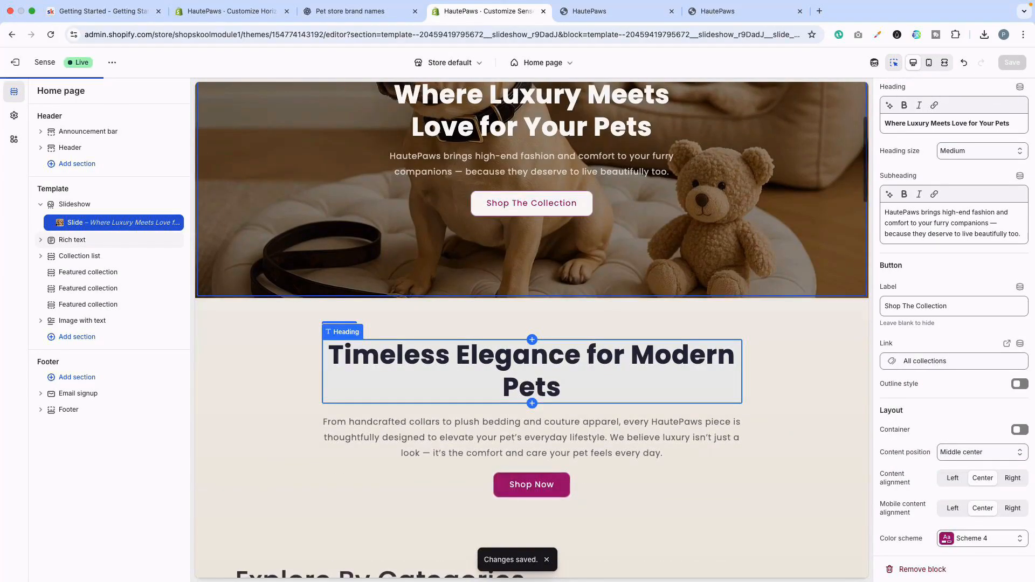
{"action": "scroll", "coordinate": [531, 323], "scroll_direction": "down", "scroll_amount": 10}
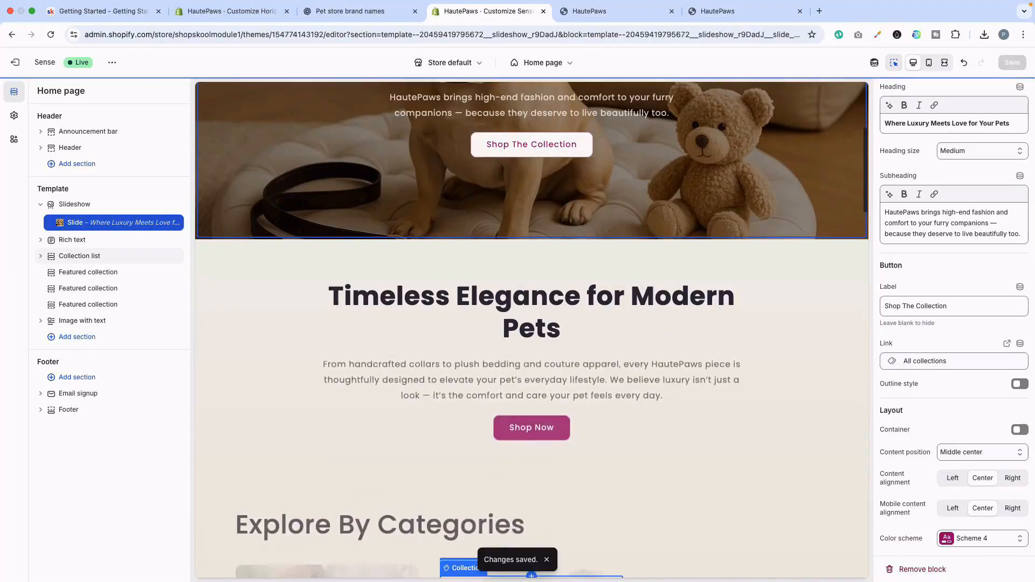
{"action": "scroll", "coordinate": [532, 323], "scroll_direction": "down", "scroll_amount": 10}
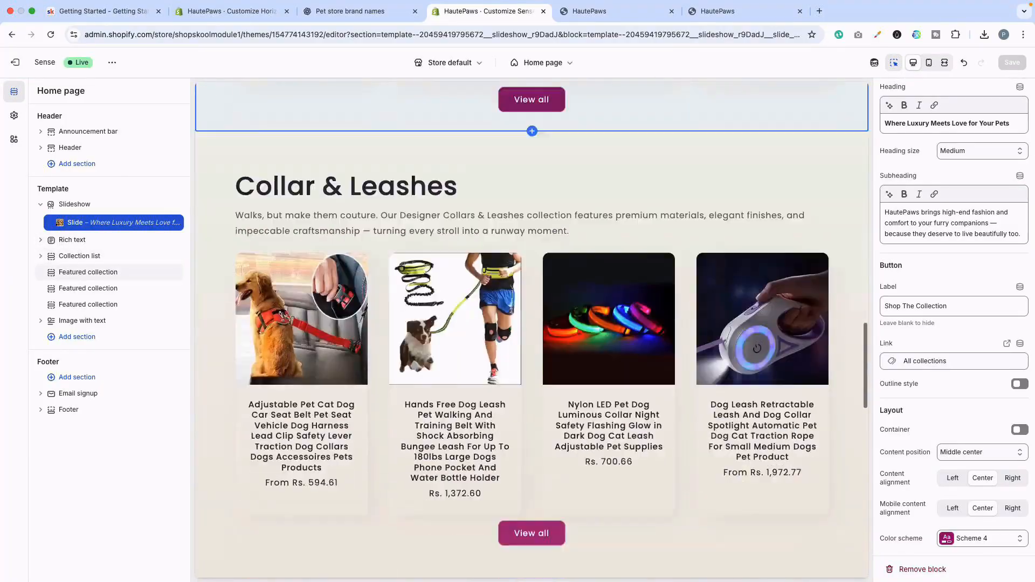
{"action": "scroll", "coordinate": [532, 323], "scroll_direction": "down", "scroll_amount": 4}
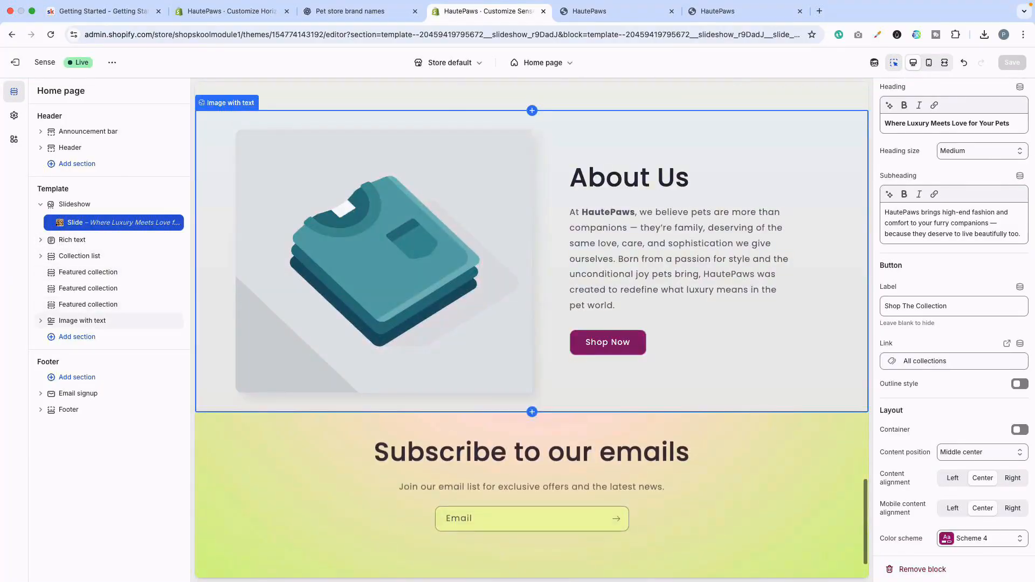
{"action": "left_click", "coordinate": [384, 262]}
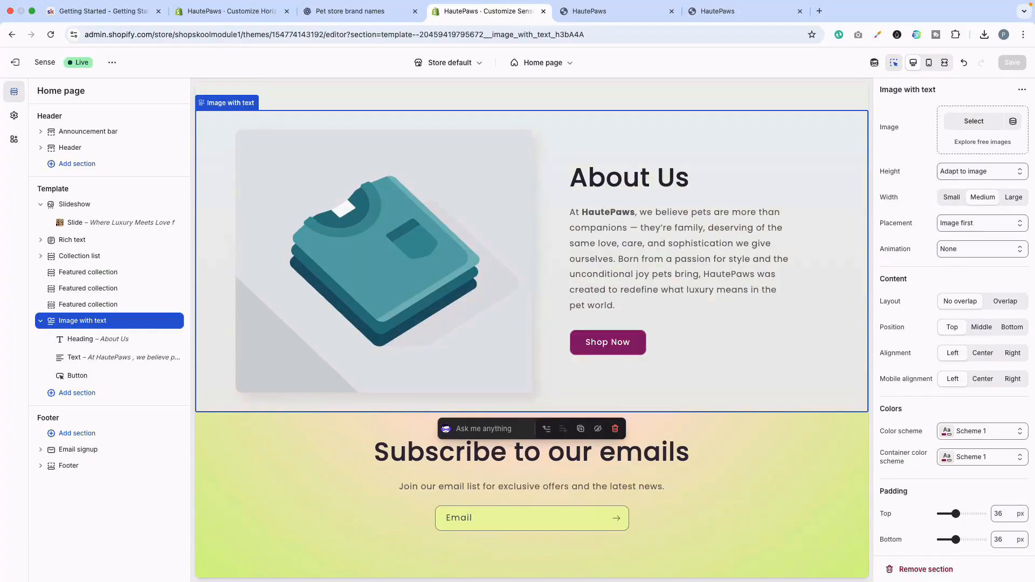
{"action": "left_click", "coordinate": [973, 121]}
{"action": "scroll", "coordinate": [646, 378], "scroll_direction": "down", "scroll_amount": 10}
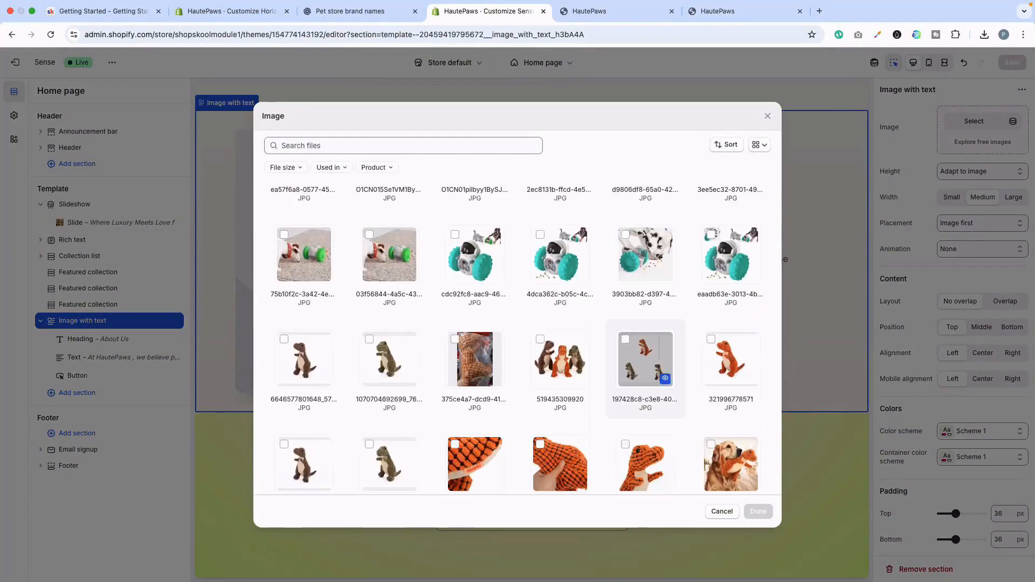
{"action": "scroll", "coordinate": [645, 334], "scroll_direction": "down", "scroll_amount": 4}
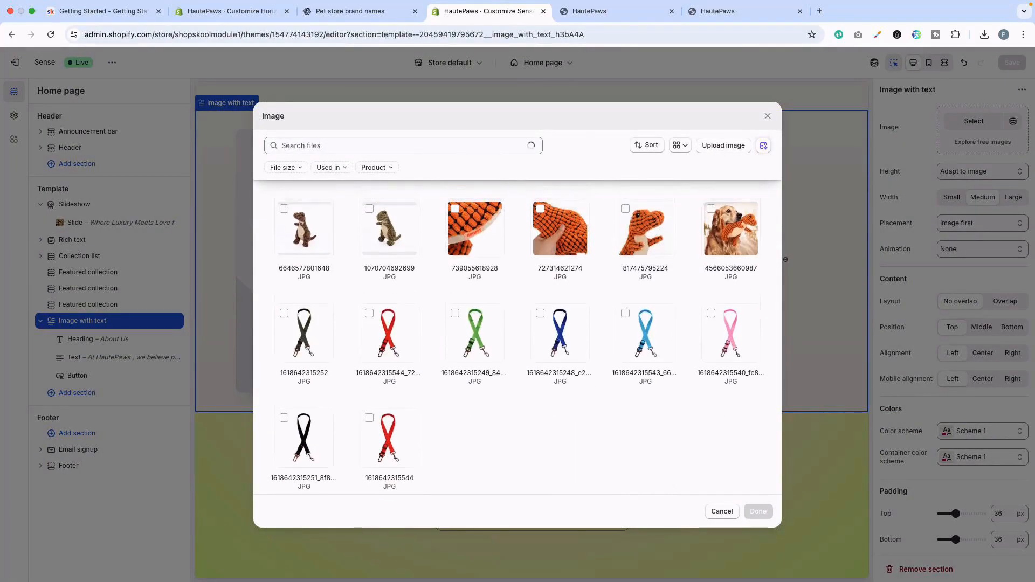
{"action": "scroll", "coordinate": [731, 426], "scroll_direction": "up", "scroll_amount": 4}
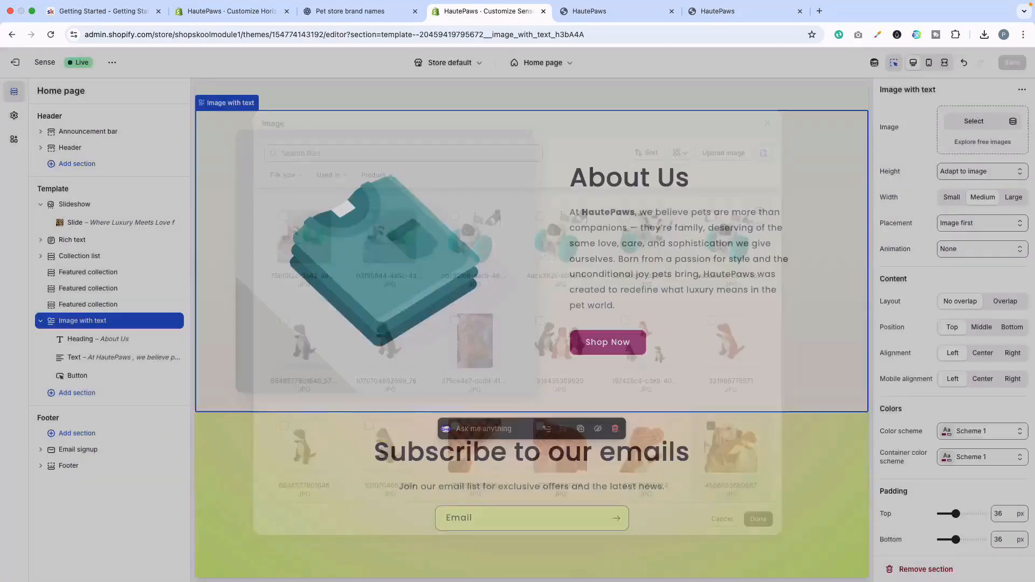
{"action": "left_click", "coordinate": [721, 510]}
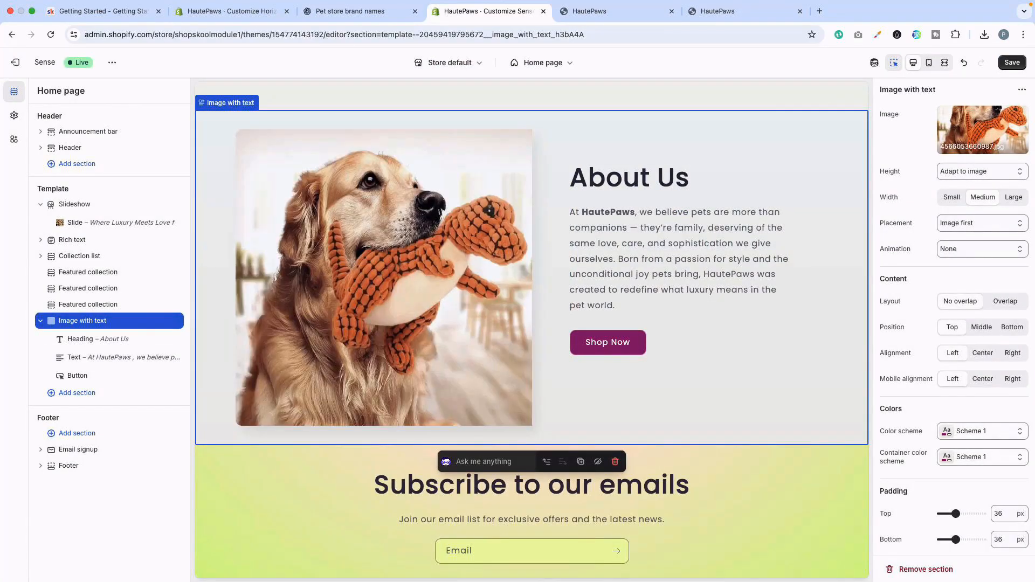
{"action": "left_click", "coordinate": [1011, 63]}
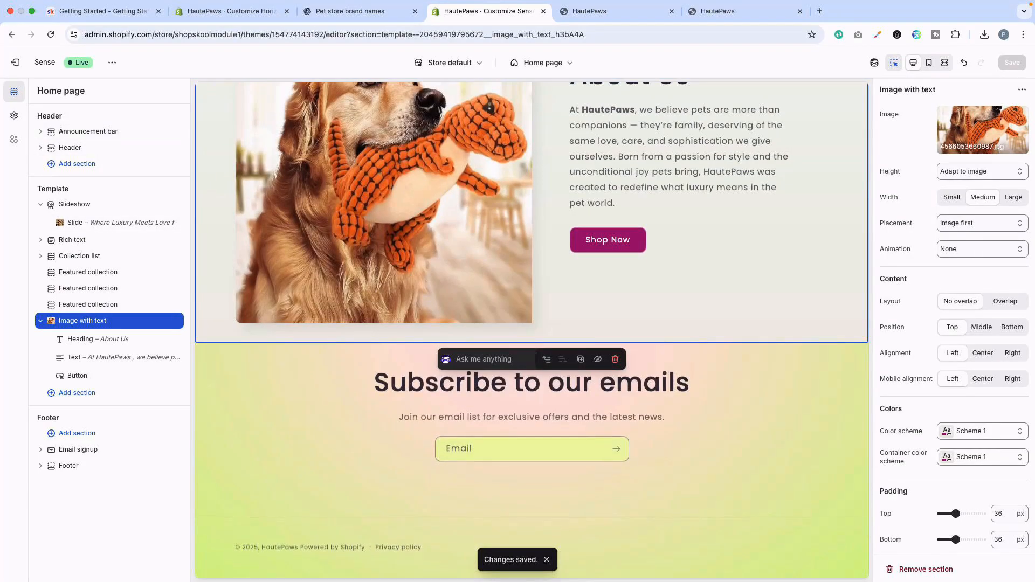
Assign the custom Main Menu as the Header section's menu and save the theme.
{"action": "left_click", "coordinate": [40, 147]}
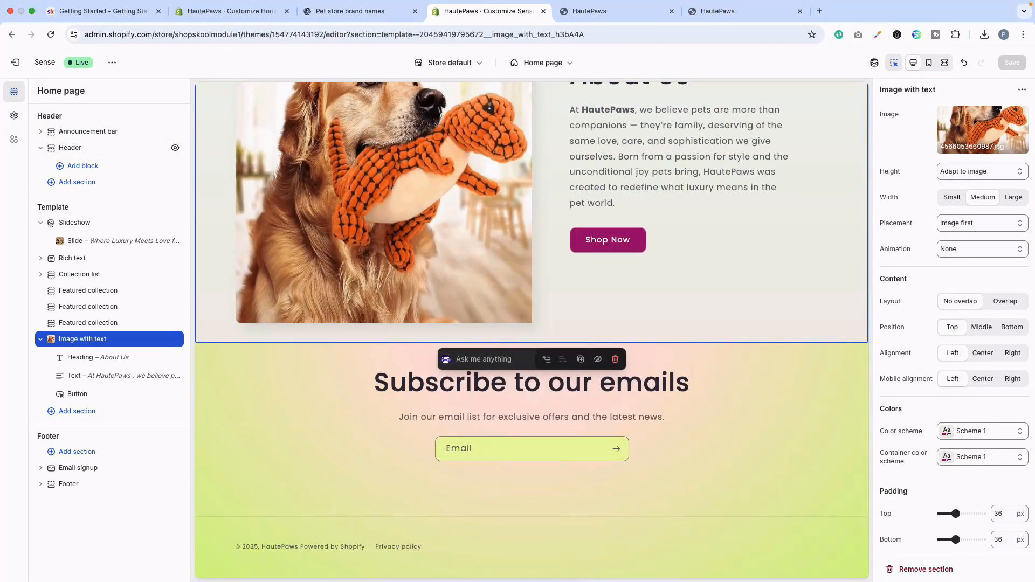
{"action": "left_click", "coordinate": [102, 148]}
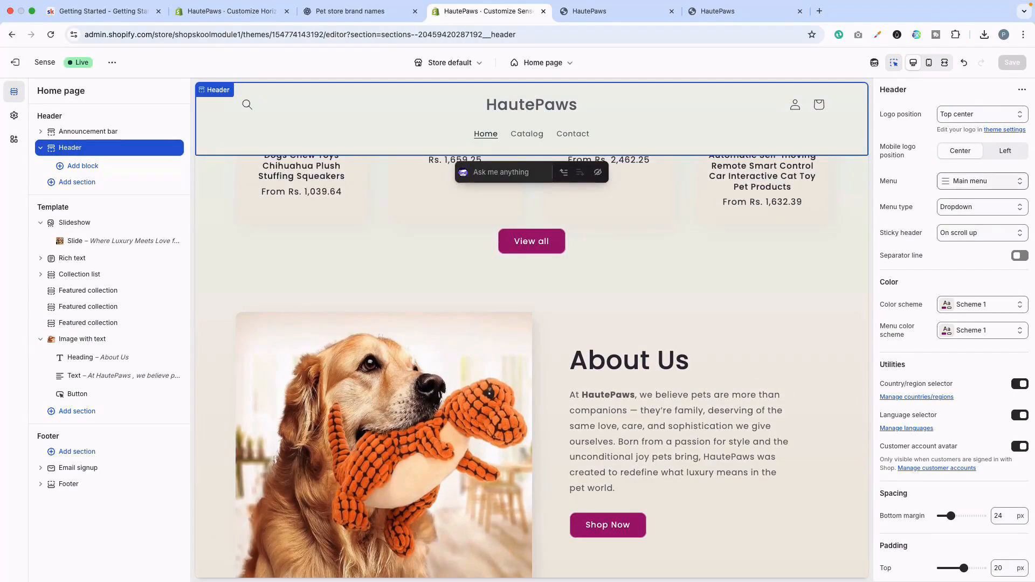
{"action": "left_click", "coordinate": [982, 180]}
{"action": "left_click", "coordinate": [922, 203]}
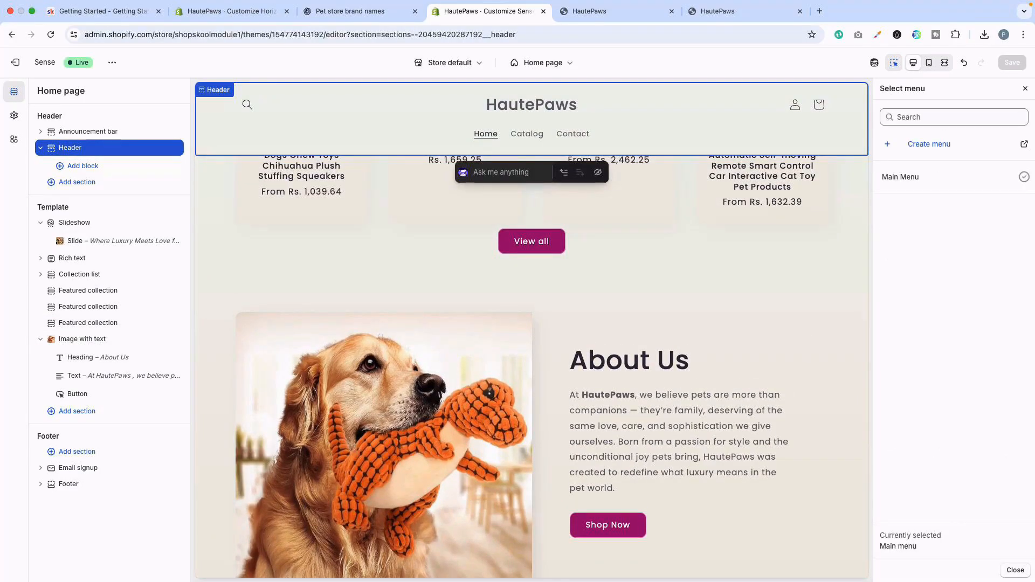
{"action": "left_click", "coordinate": [900, 177]}
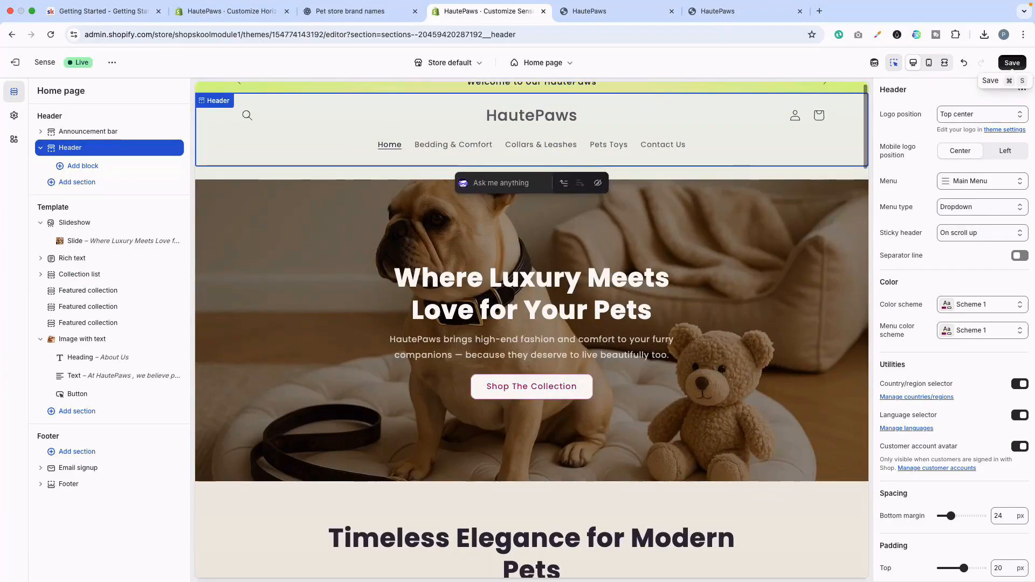
{"action": "left_click", "coordinate": [1012, 63]}
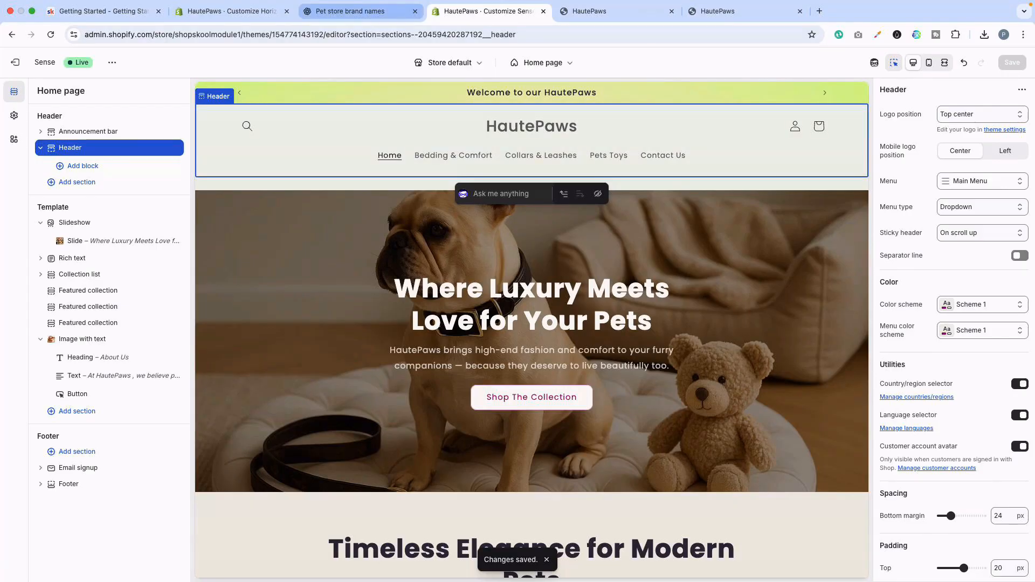
In the ChatGPT pet store conversation, leave the enlarged hero image and request "create a logo for the store".
{"action": "left_click", "coordinate": [350, 11]}
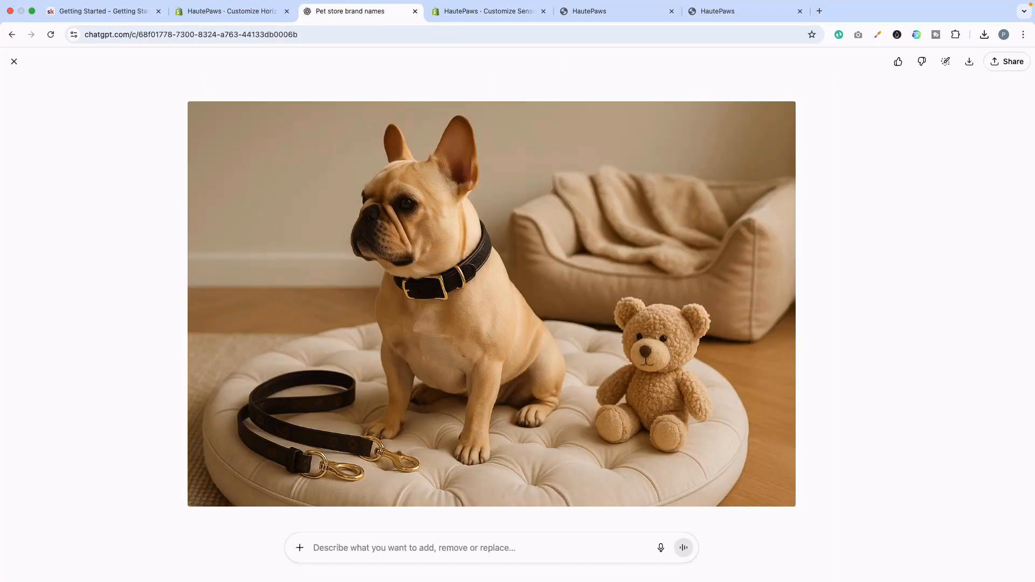
{"action": "left_click", "coordinate": [14, 62]}
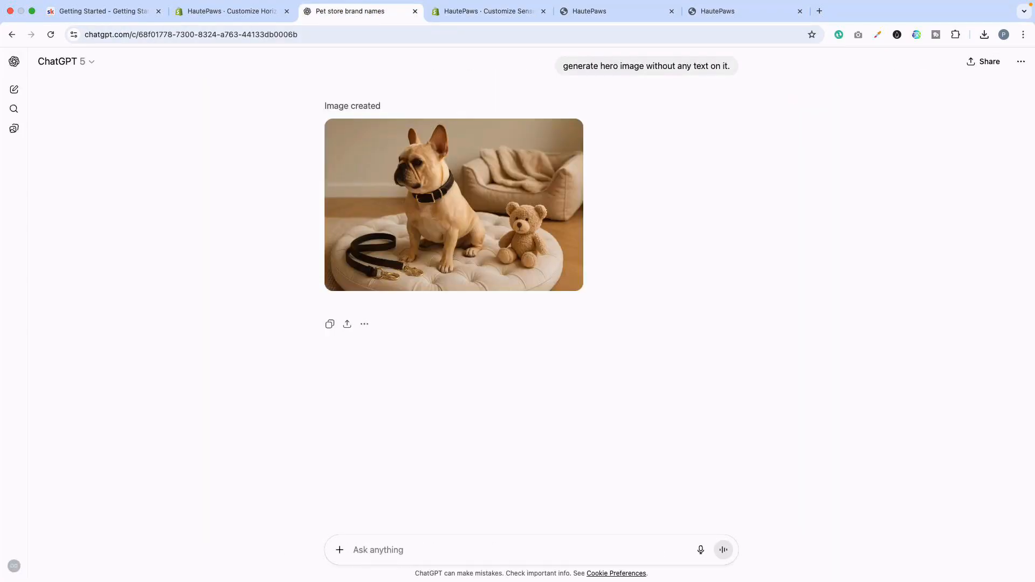
{"action": "type", "text": "d"}
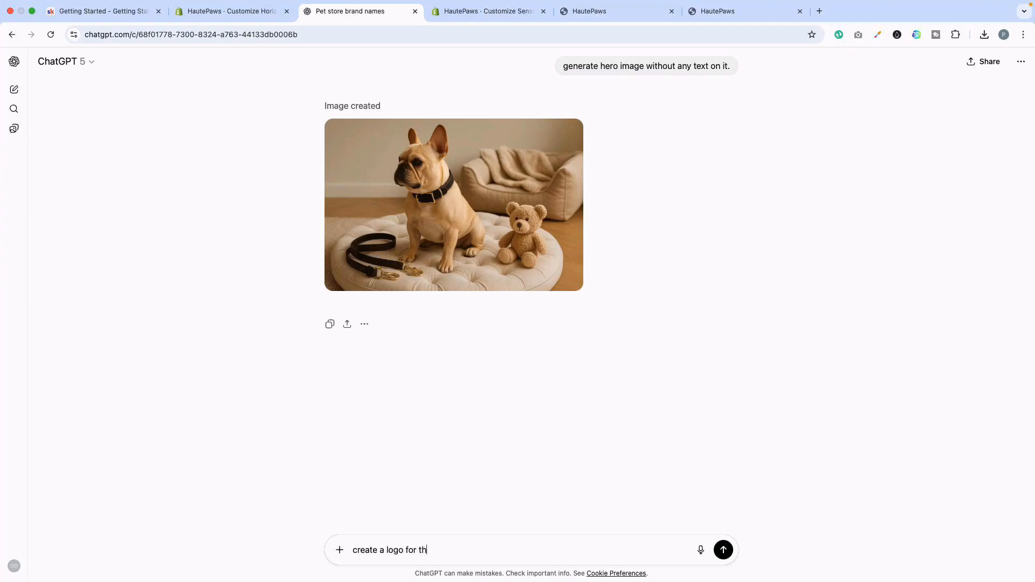
{"action": "key", "text": "Return"}
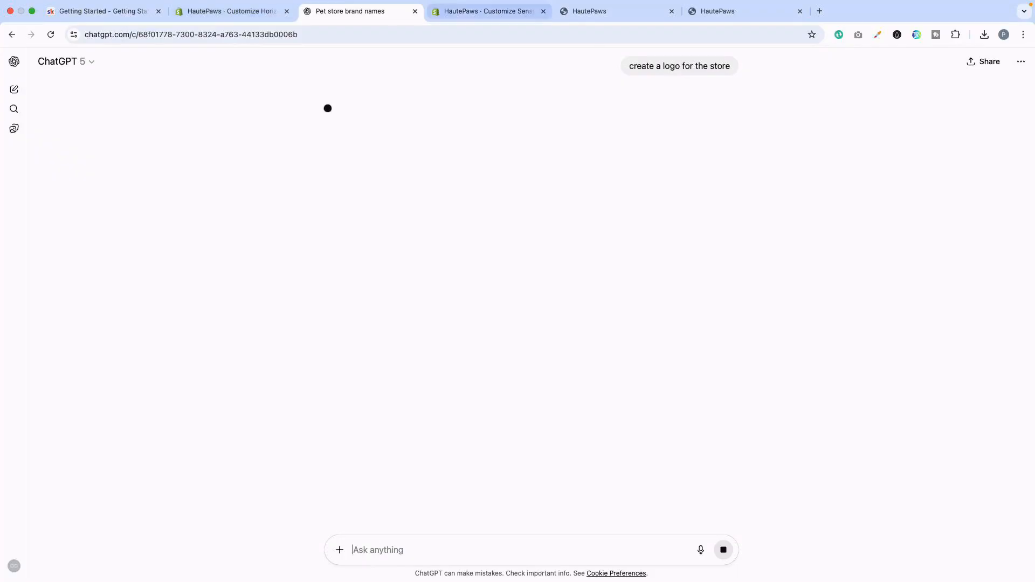
Return to the Shopify theme editor and review the home page preview down to the category and bedding sections.
{"action": "left_click", "coordinate": [488, 11]}
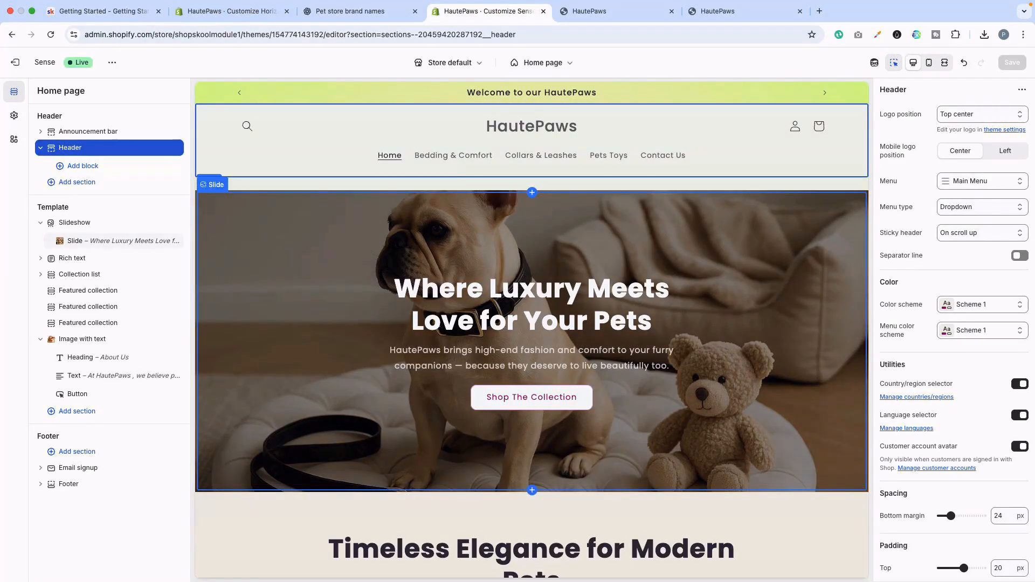
{"action": "scroll", "coordinate": [532, 329], "scroll_direction": "down", "scroll_amount": 15}
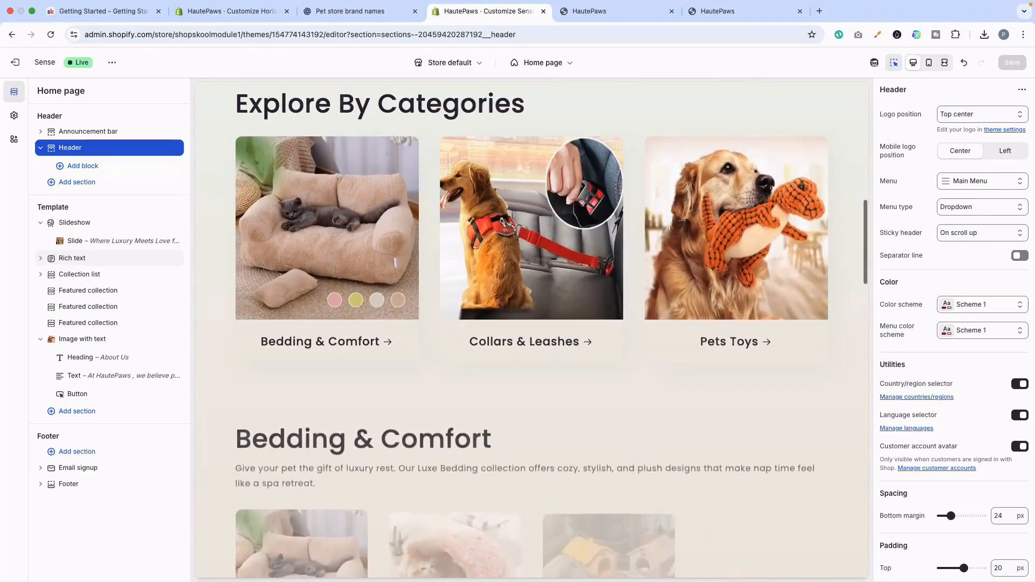
{"action": "scroll", "coordinate": [531, 329], "scroll_direction": "up", "scroll_amount": 15}
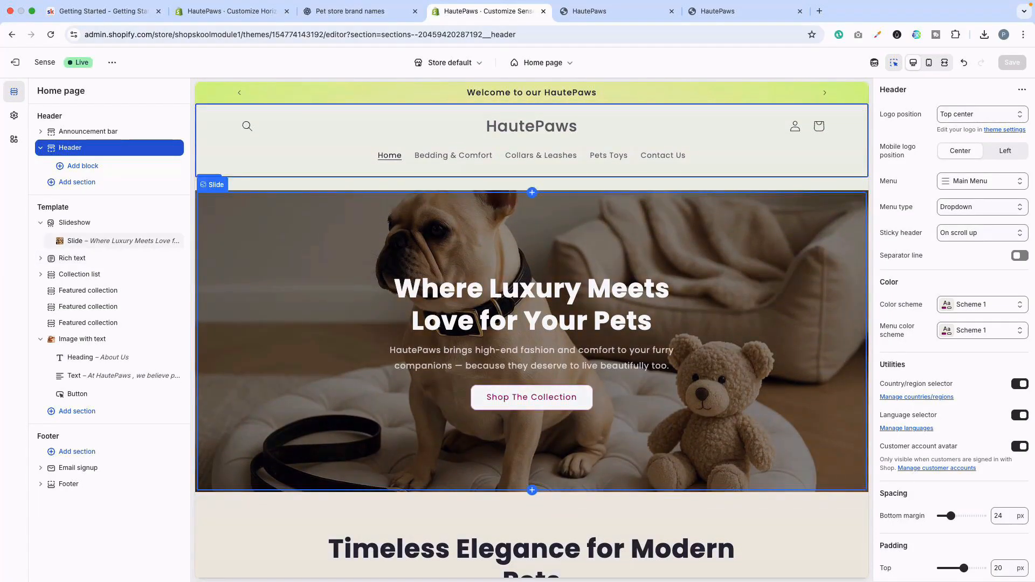
Search Google for "pet store" in the HautePaws preview's browser tab and examine the Supertails home page design.
{"action": "left_click", "coordinate": [592, 23]}
{"action": "key", "text": "super+l"}
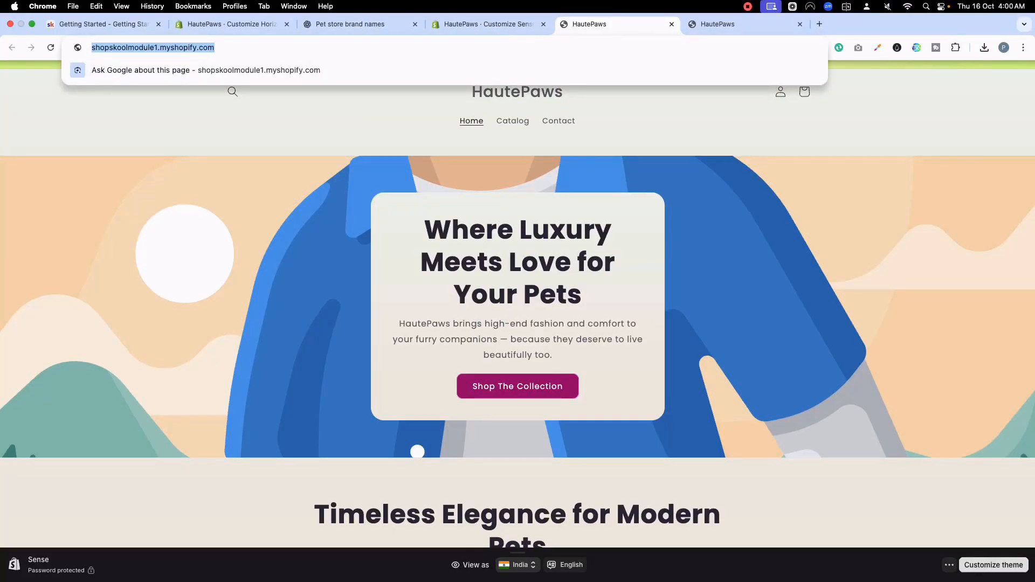
{"action": "type", "text": "pet store"}
{"action": "key", "text": "Return"}
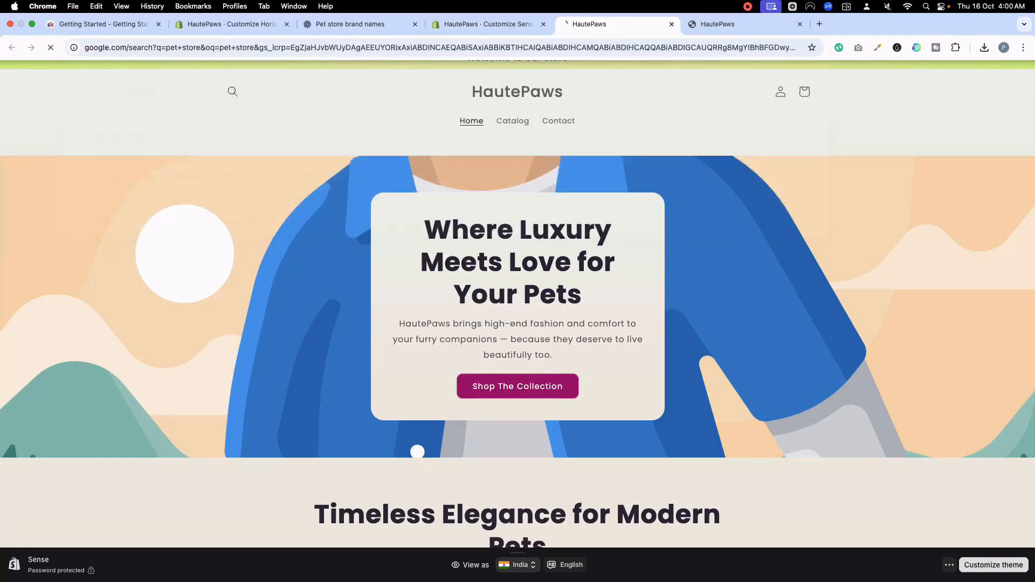
{"action": "scroll", "coordinate": [517, 323], "scroll_direction": "down", "scroll_amount": 5}
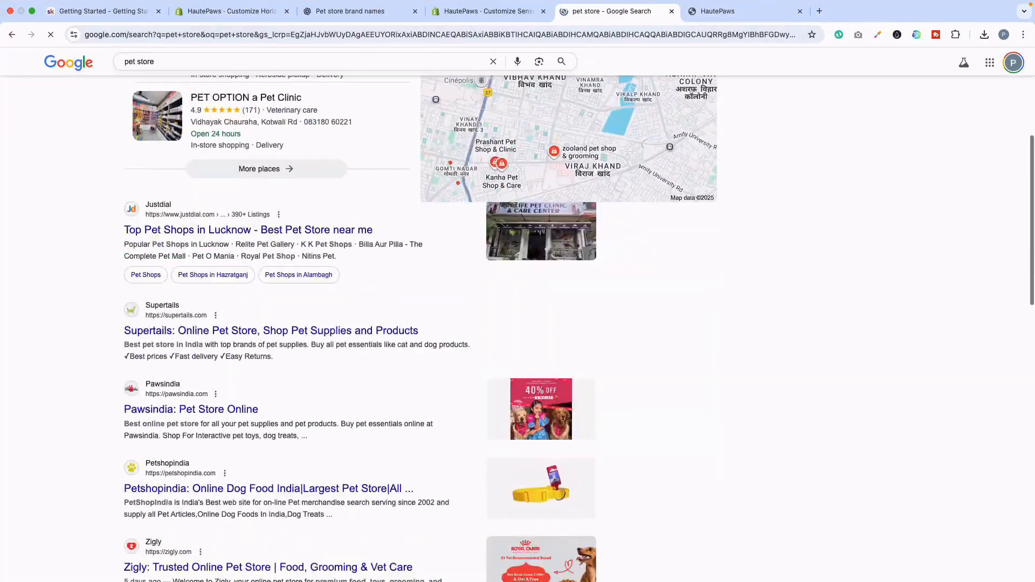
{"action": "left_click", "coordinate": [516, 356]}
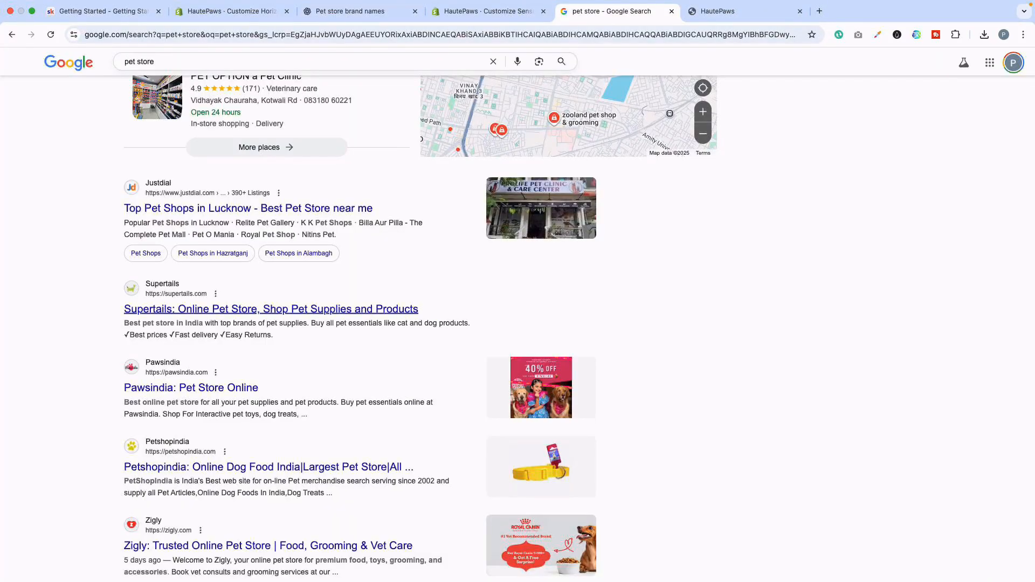
{"action": "left_click", "coordinate": [269, 309]}
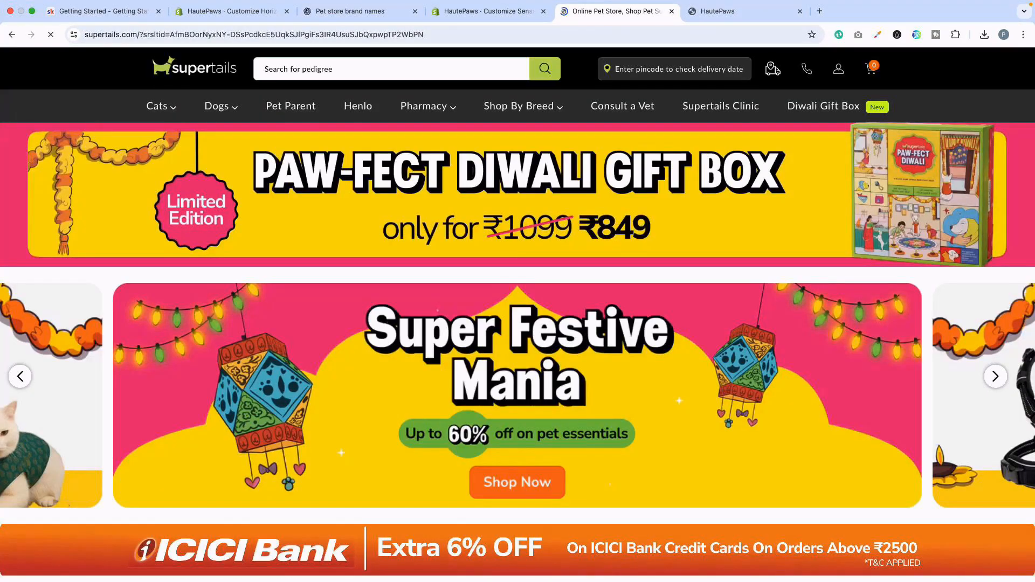
{"action": "scroll", "coordinate": [517, 323], "scroll_direction": "down", "scroll_amount": 10}
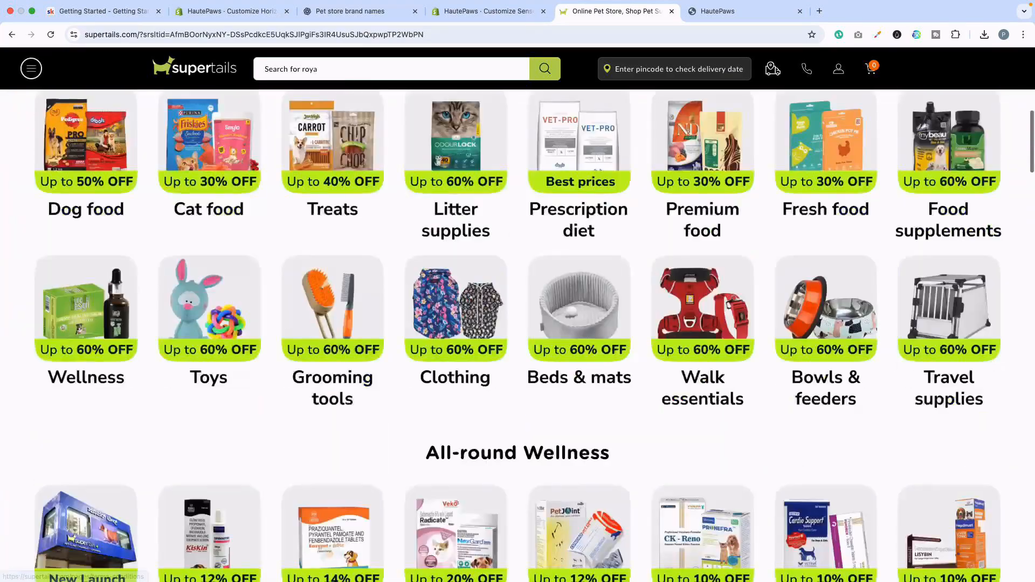
Examine the Petshopindia and Zigly storefronts from the search results for layout and color ideas, dismissing Zigly's location request.
{"action": "key", "text": "super+bracketleft"}
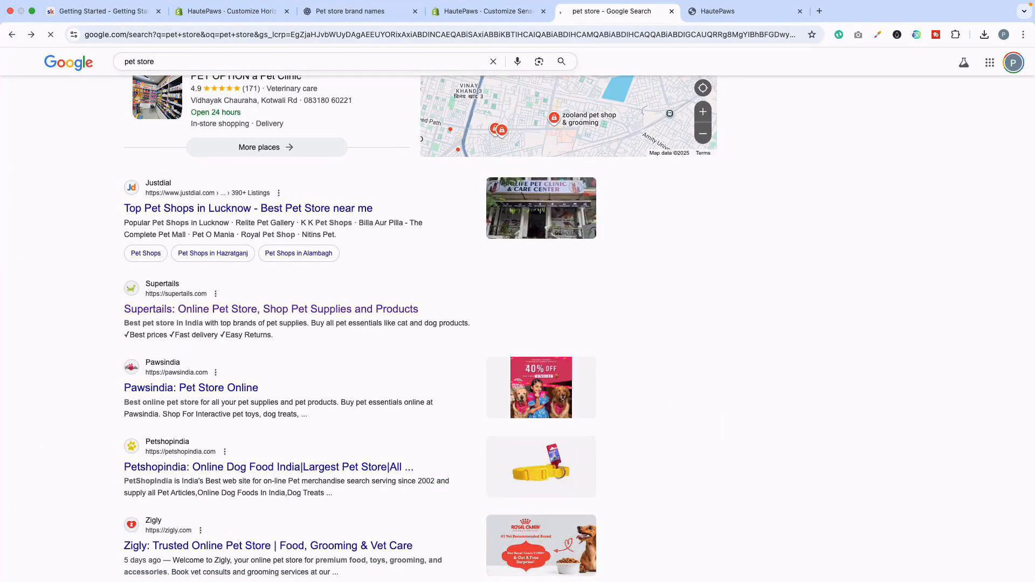
{"action": "scroll", "coordinate": [269, 469], "scroll_direction": "down", "scroll_amount": 3}
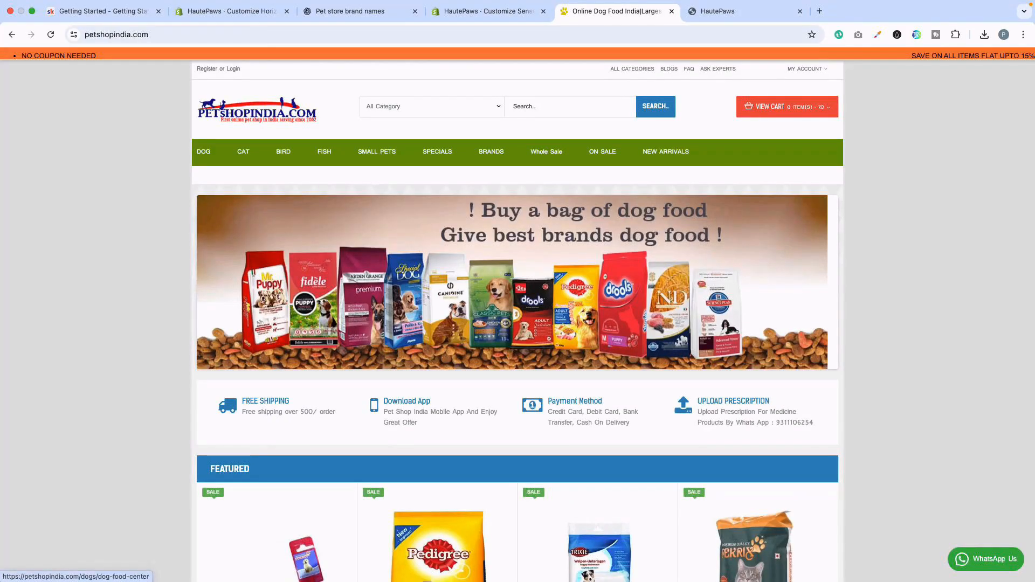
{"action": "scroll", "coordinate": [270, 323], "scroll_direction": "down", "scroll_amount": 5}
{"action": "left_click", "coordinate": [12, 34]}
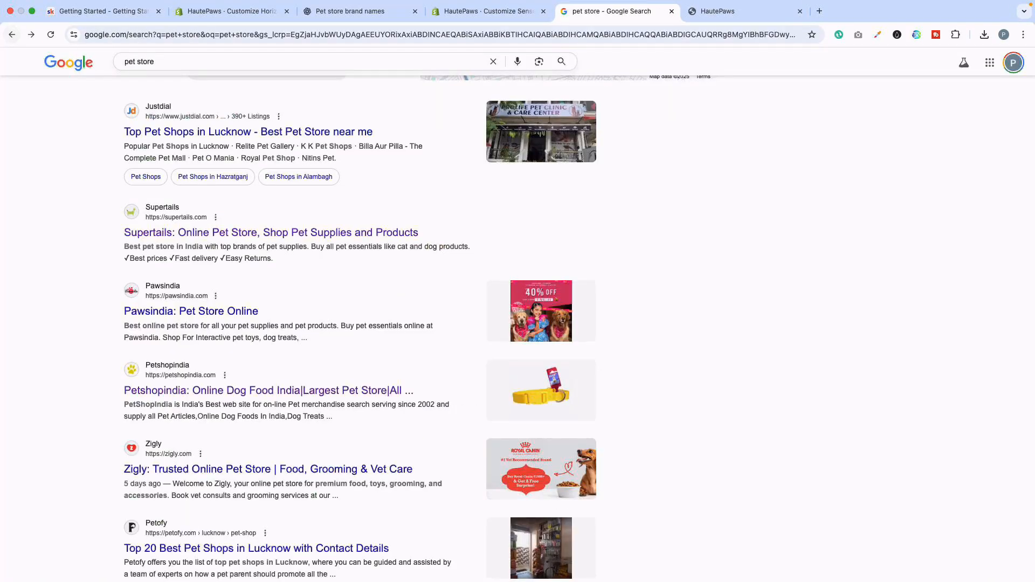
{"action": "left_click", "coordinate": [268, 468]}
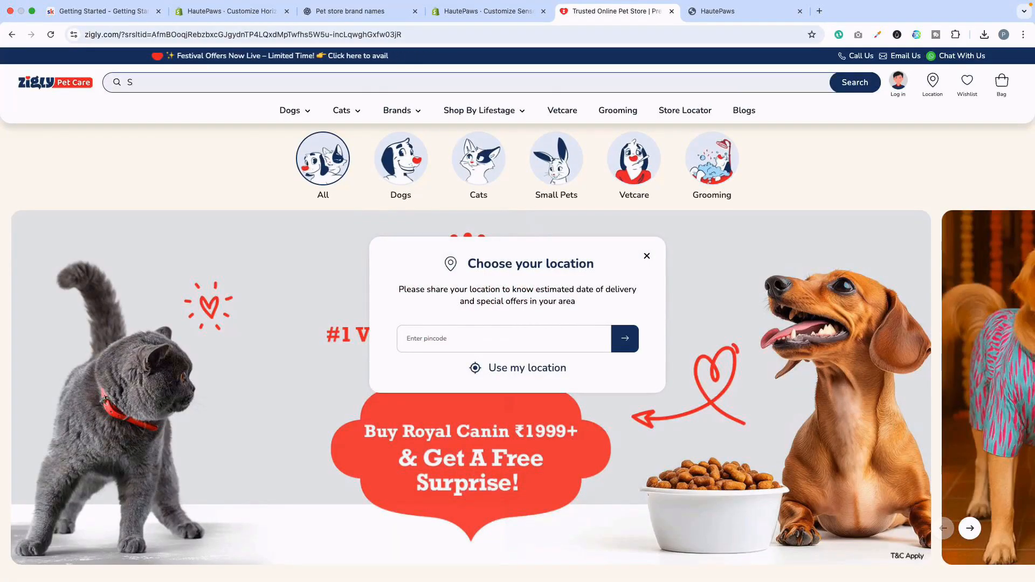
{"action": "scroll", "coordinate": [517, 323], "scroll_direction": "down", "scroll_amount": 3}
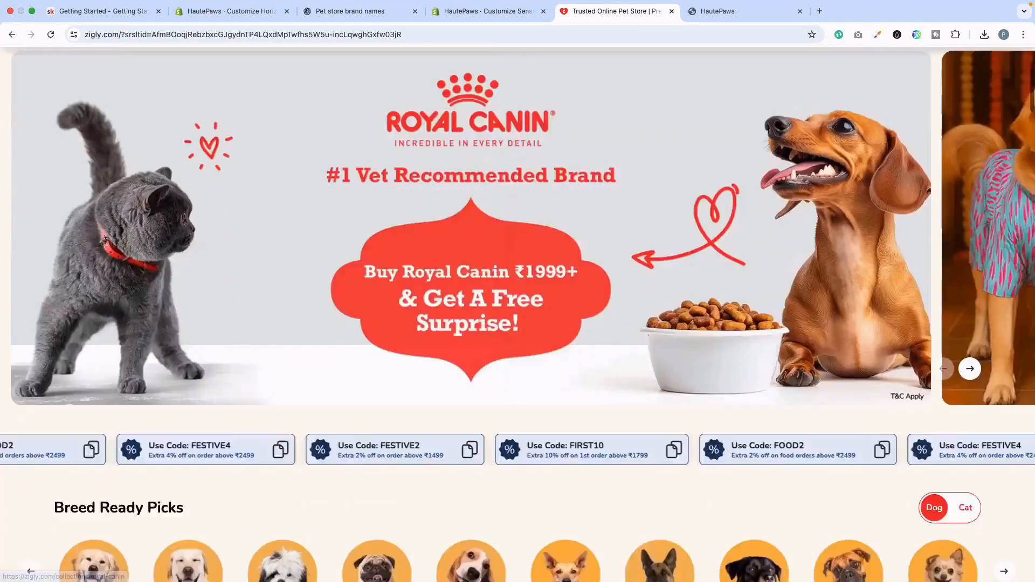
{"action": "scroll", "coordinate": [647, 243], "scroll_direction": "down", "scroll_amount": 10}
{"action": "scroll", "coordinate": [647, 242], "scroll_direction": "up", "scroll_amount": 4}
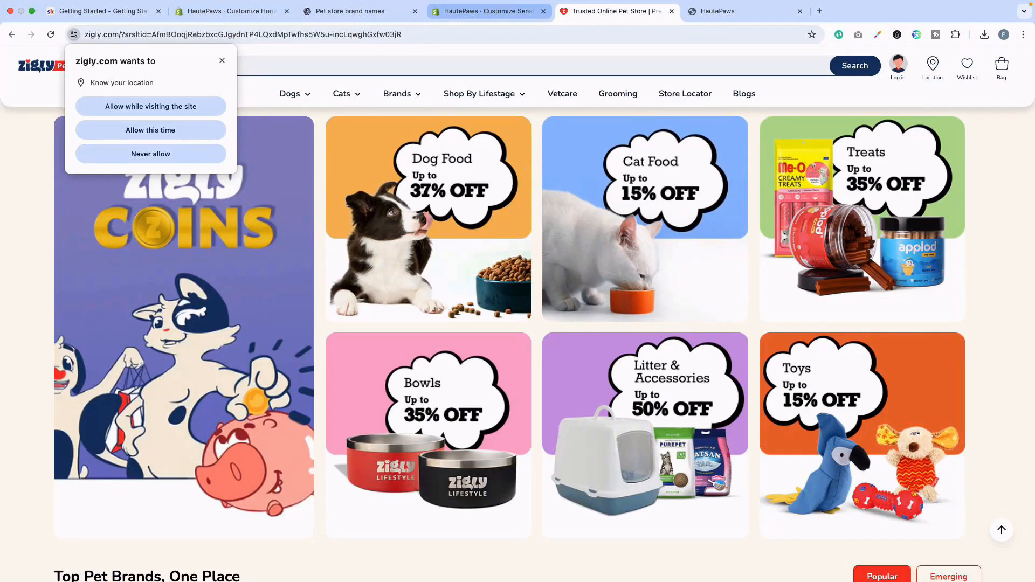
{"action": "left_click", "coordinate": [222, 60]}
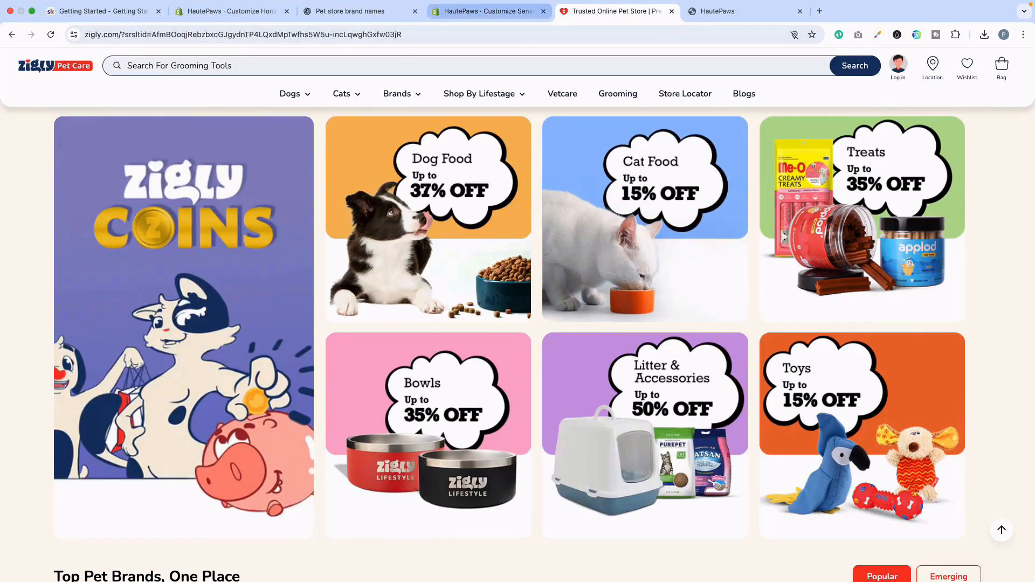
In the Shopify theme editor, add a new color scheme to the theme settings and set its background to #FFFFFF.
{"action": "left_click", "coordinate": [485, 11]}
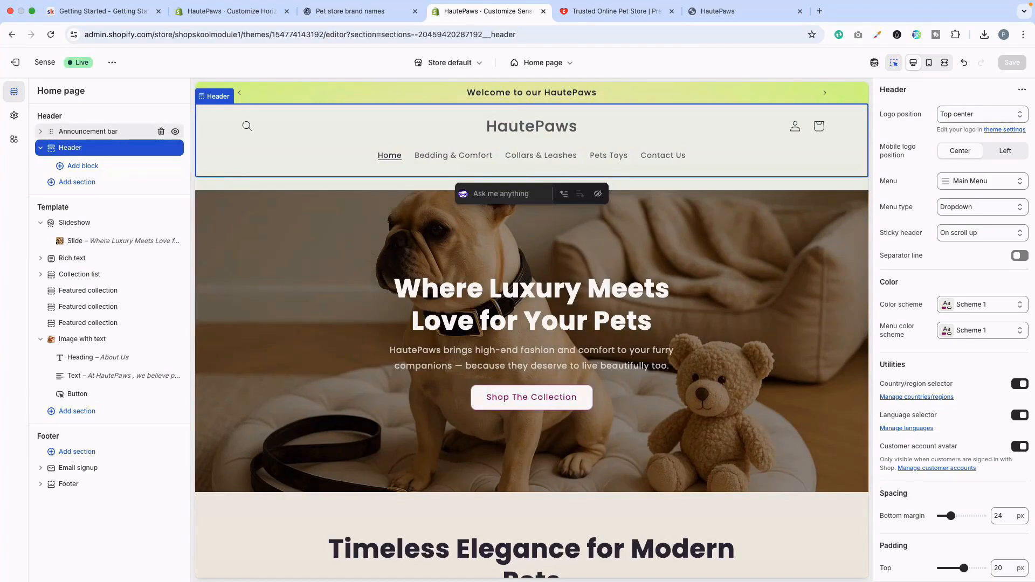
{"action": "left_click", "coordinate": [88, 132]}
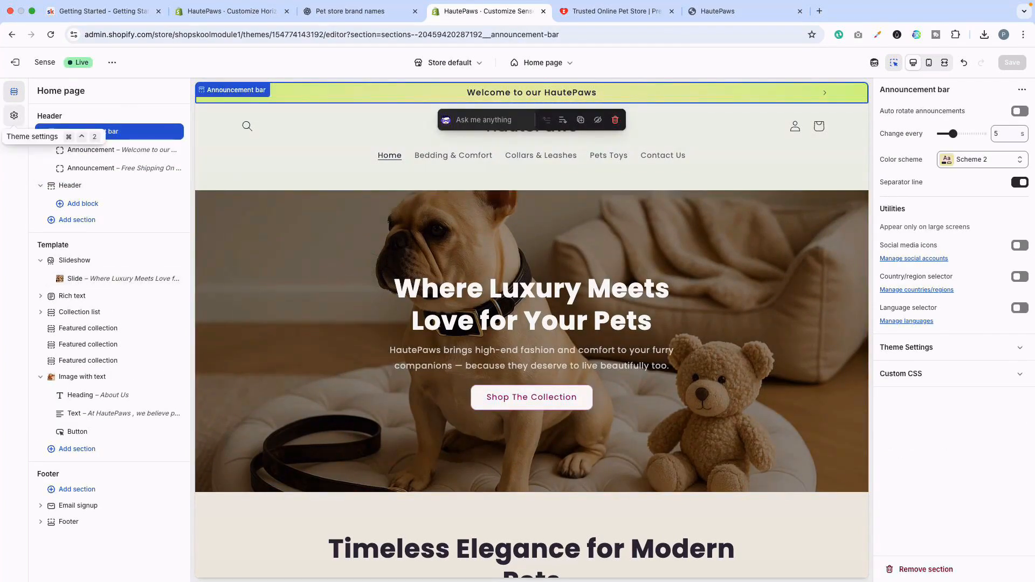
{"action": "left_click", "coordinate": [14, 116]}
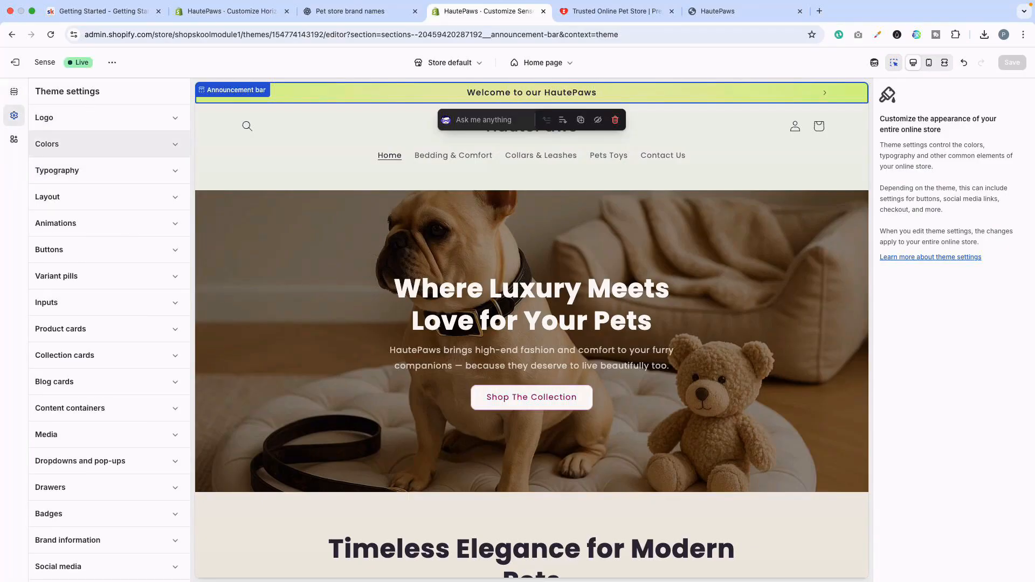
{"action": "left_click", "coordinate": [102, 143]}
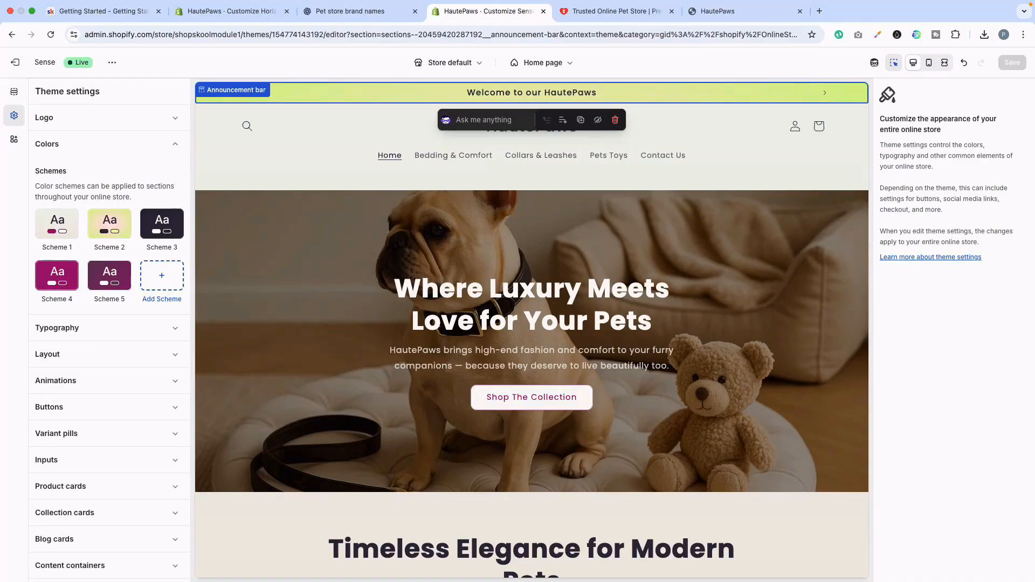
{"action": "left_click", "coordinate": [161, 276]}
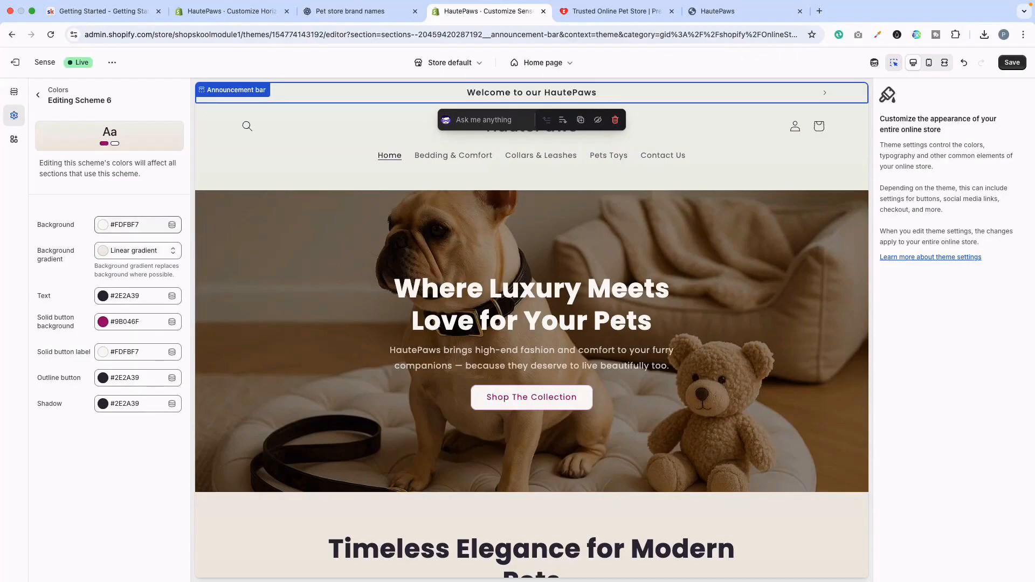
{"action": "left_click", "coordinate": [131, 225]}
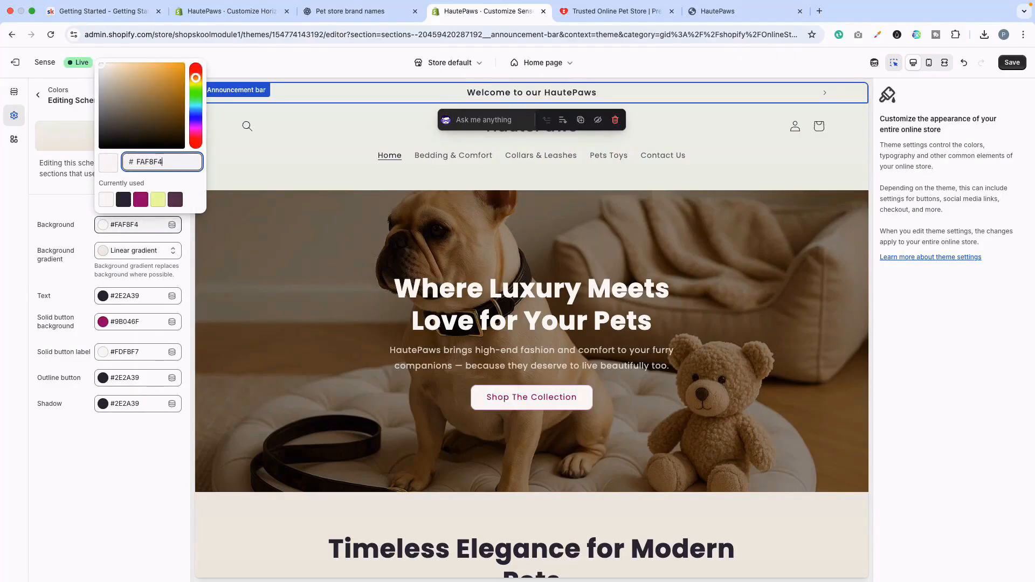
{"action": "key", "text": "Return"}
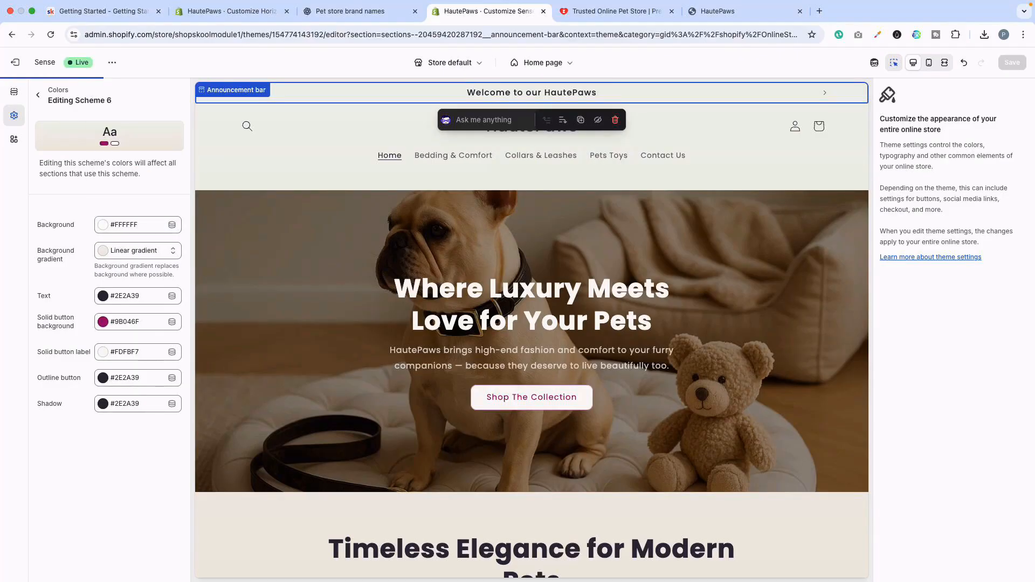
Clear the background gradient of Scheme 6 so that no gradient color is chosen.
{"action": "left_click", "coordinate": [138, 251]}
{"action": "scroll", "coordinate": [172, 409], "scroll_direction": "down", "scroll_amount": 2}
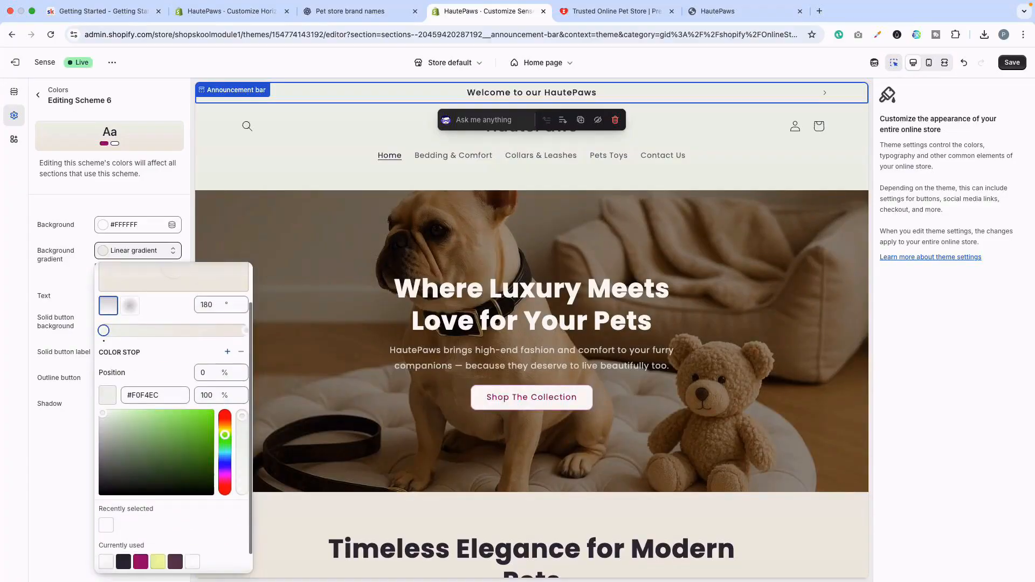
{"action": "left_click", "coordinate": [142, 563]}
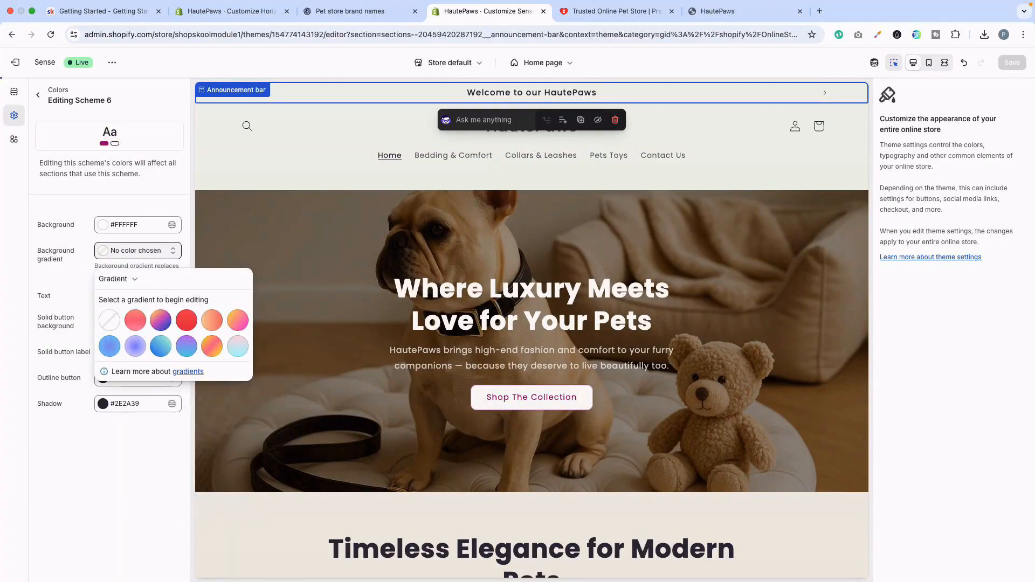
{"action": "key", "text": "Escape"}
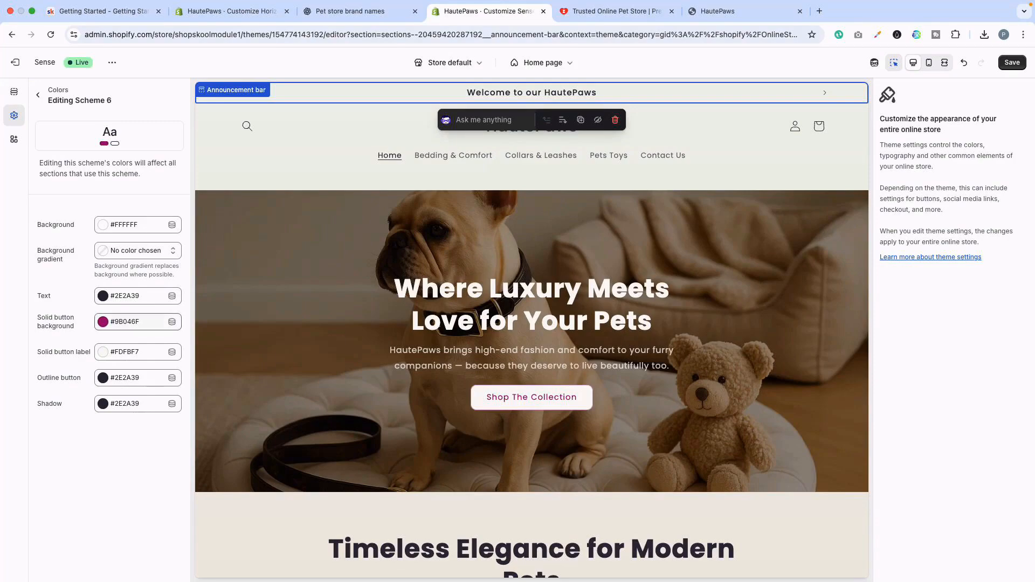
Sample the light blue background of Zigly's Cat Food banner with the Color Picker extension, and return to the Shopify theme editor.
{"action": "left_click", "coordinate": [616, 12]}
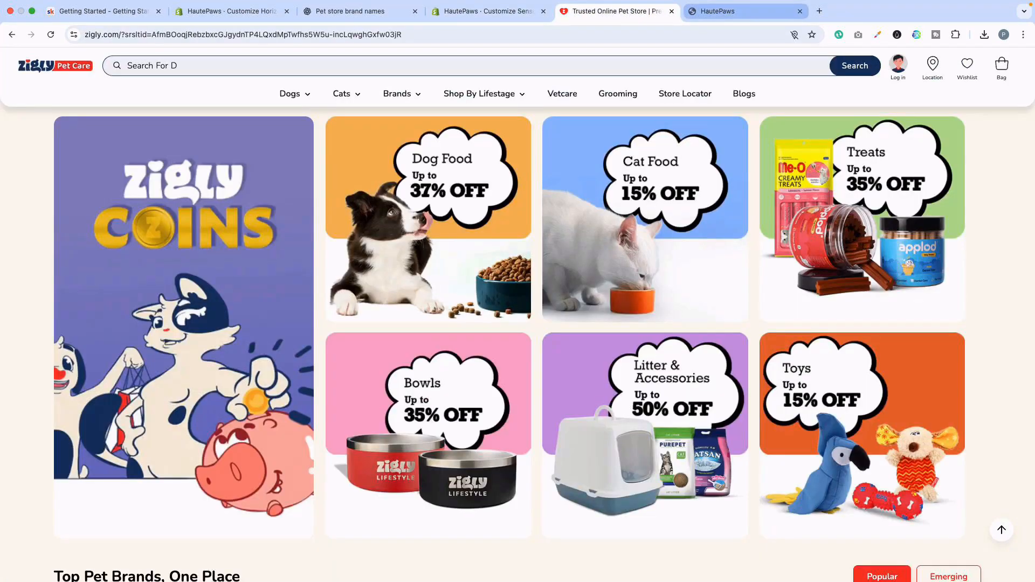
{"action": "left_click", "coordinate": [878, 34]}
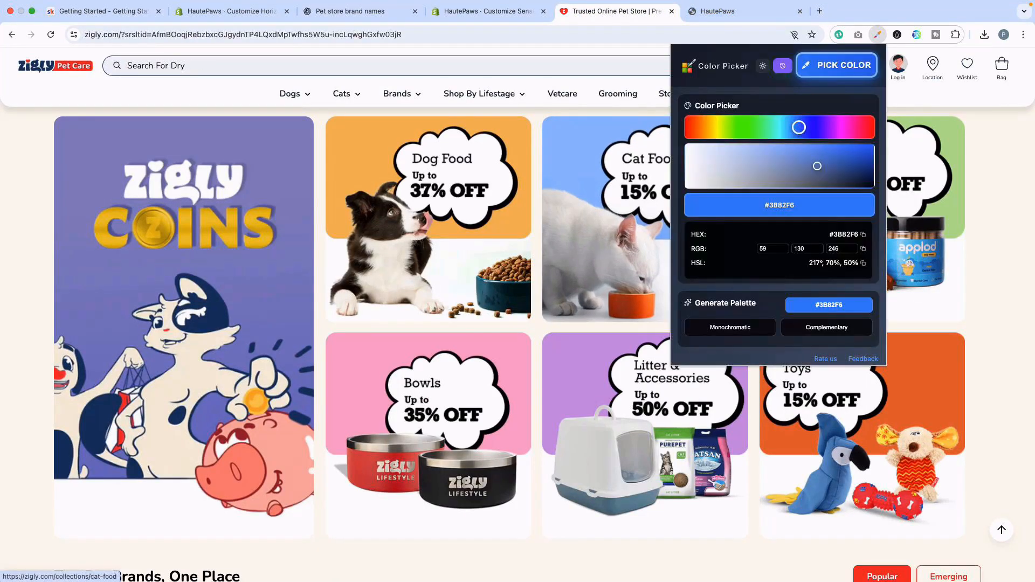
{"action": "left_click", "coordinate": [836, 65]}
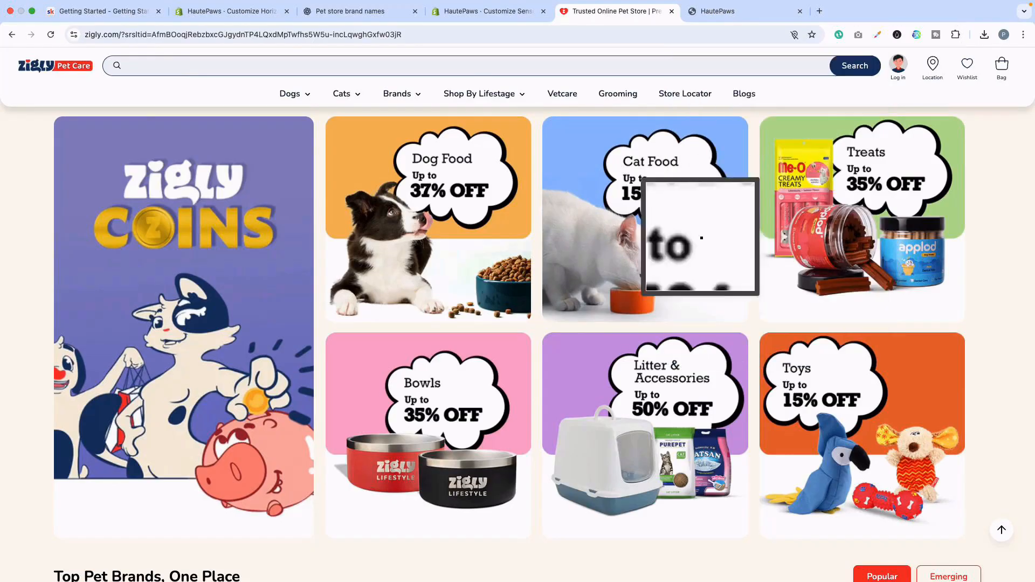
{"action": "left_click", "coordinate": [619, 204]}
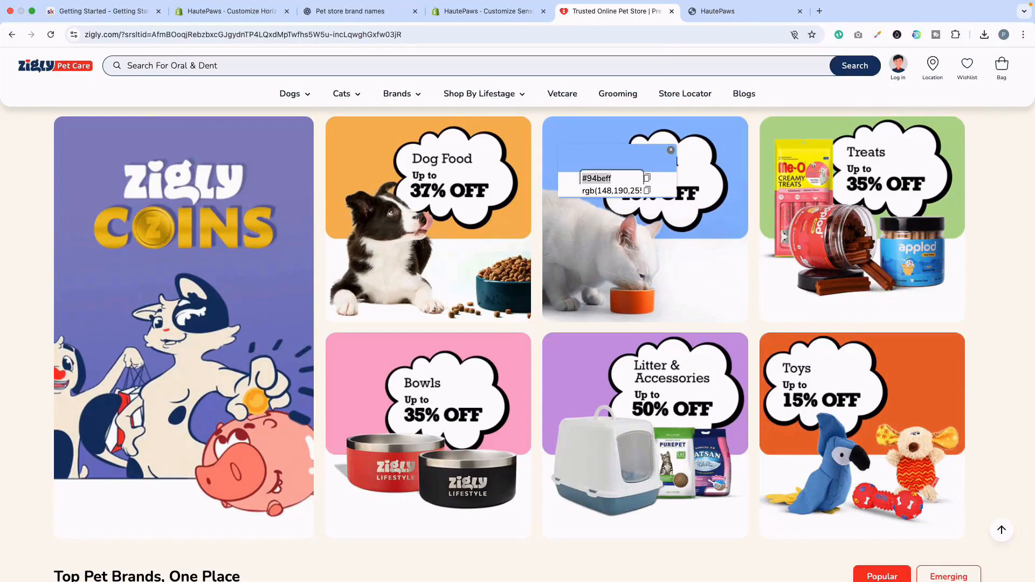
{"action": "left_click", "coordinate": [488, 12]}
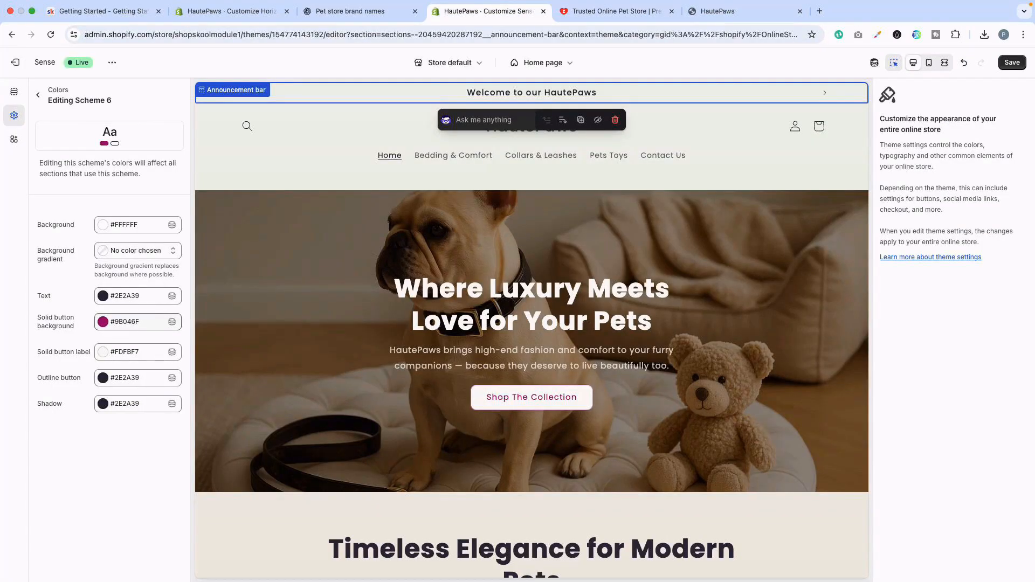
Set Scheme 6's solid button background to the sampled light blue #94BEFF.
{"action": "left_click", "coordinate": [125, 321]}
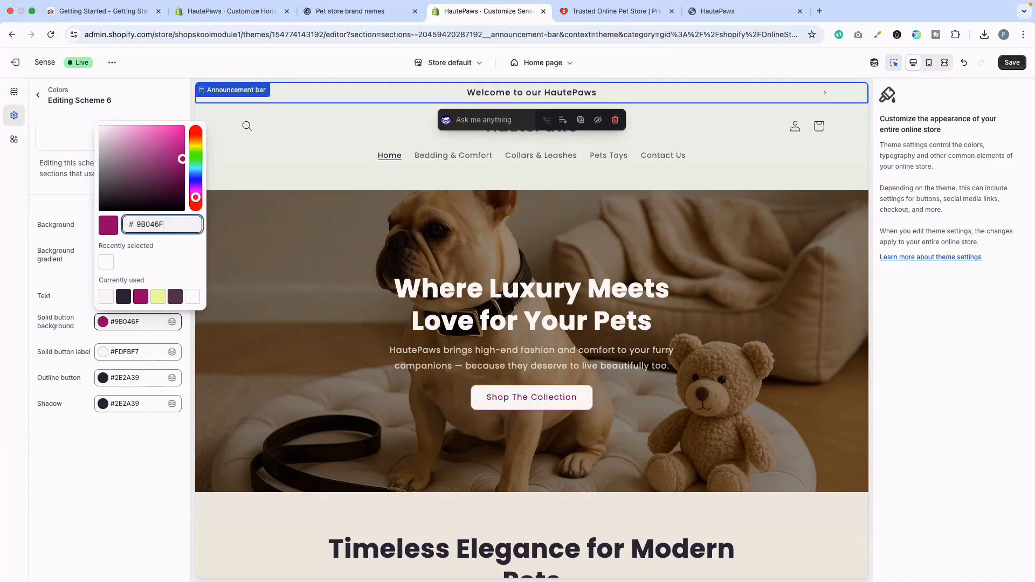
{"action": "key", "text": "Return"}
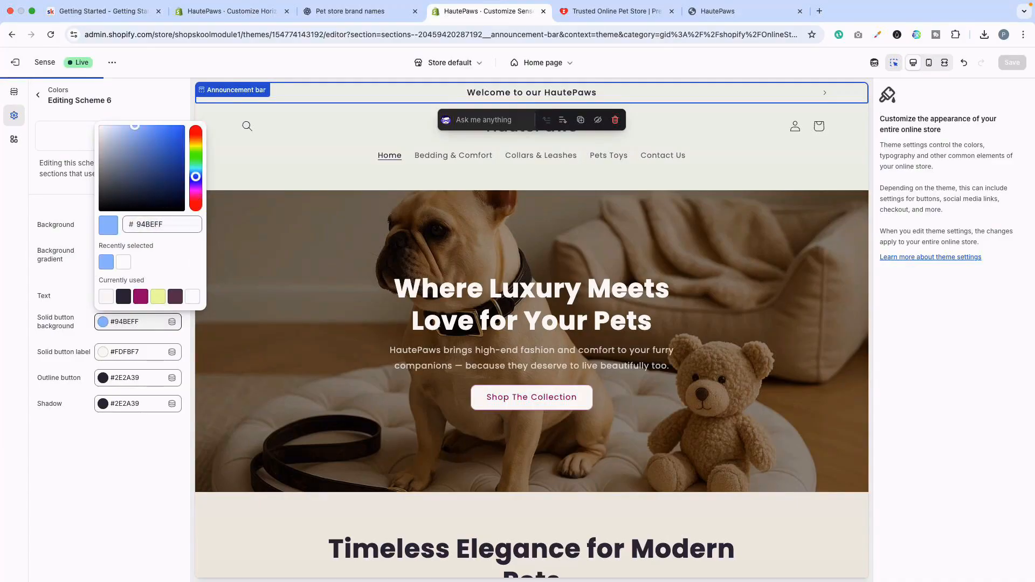
{"action": "left_click", "coordinate": [125, 323]}
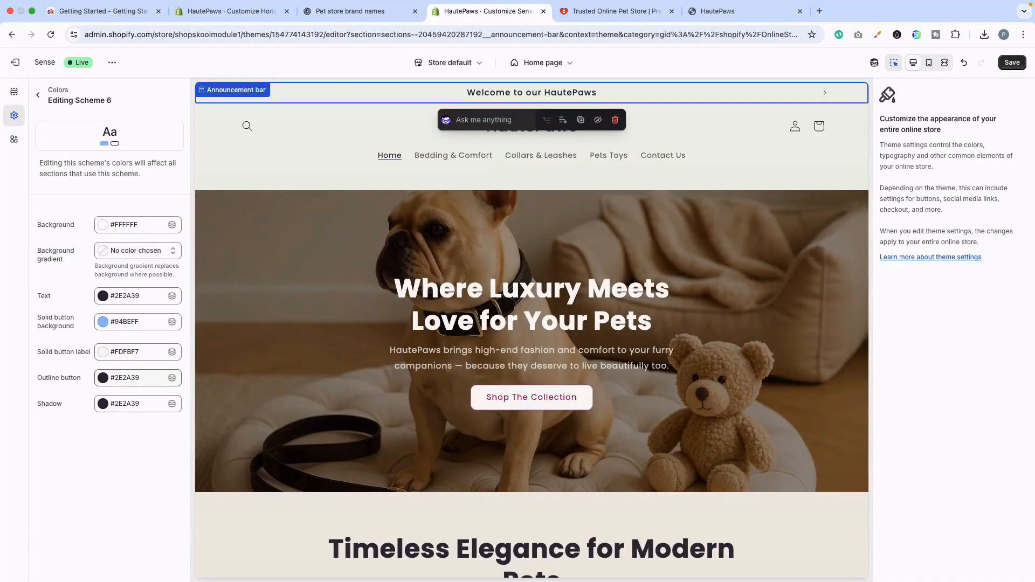
Set Scheme 6's outline button and shadow colors to #94BEFF.
{"action": "left_click", "coordinate": [125, 378]}
{"action": "left_click", "coordinate": [106, 301]}
{"action": "left_click", "coordinate": [125, 404]}
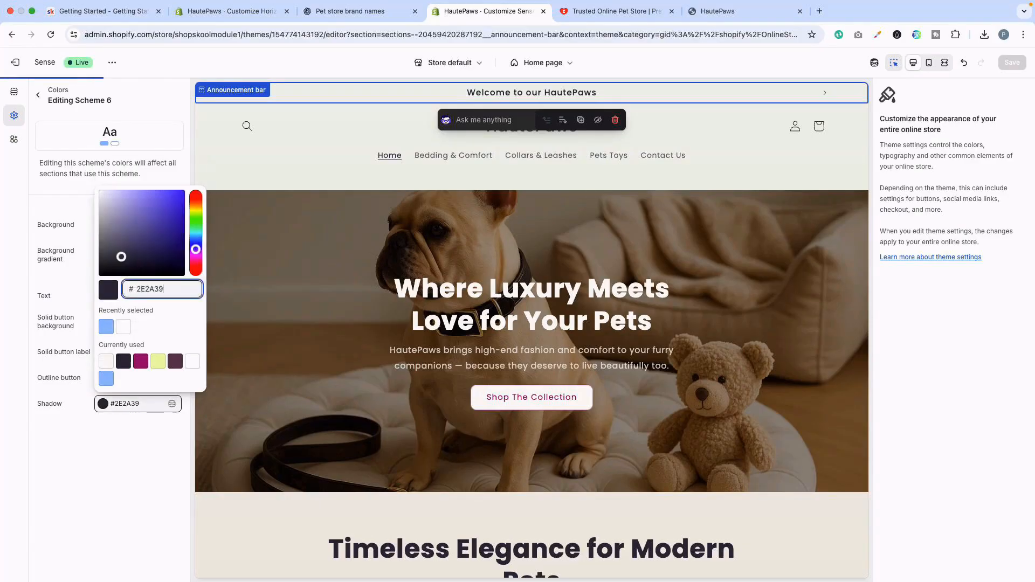
{"action": "left_click", "coordinate": [106, 326]}
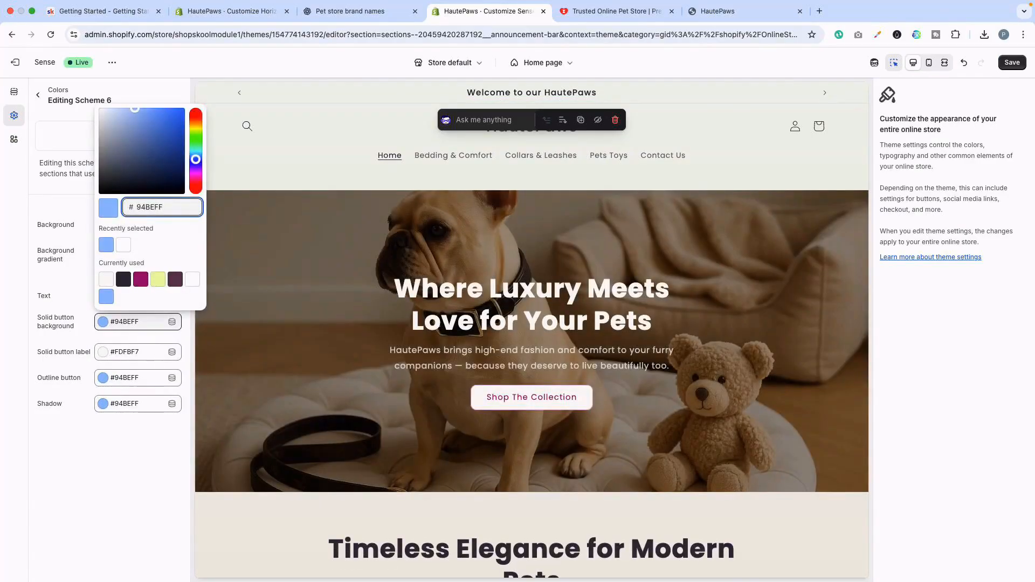
{"action": "key", "text": "Escape"}
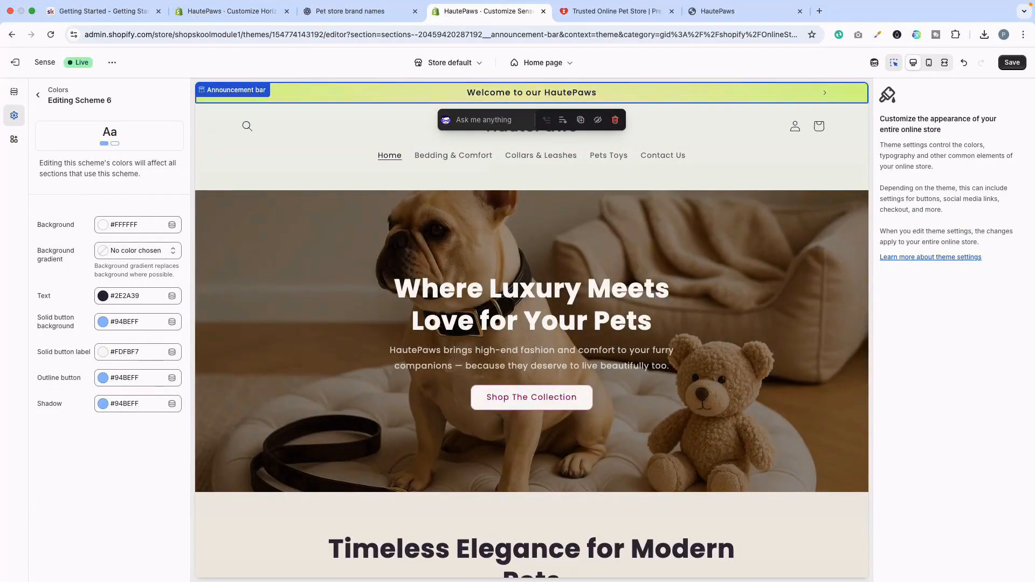
Set Scheme 6's background to #94BEFF and its outline button and shadow colors to #FFFFFF.
{"action": "left_click", "coordinate": [129, 225]}
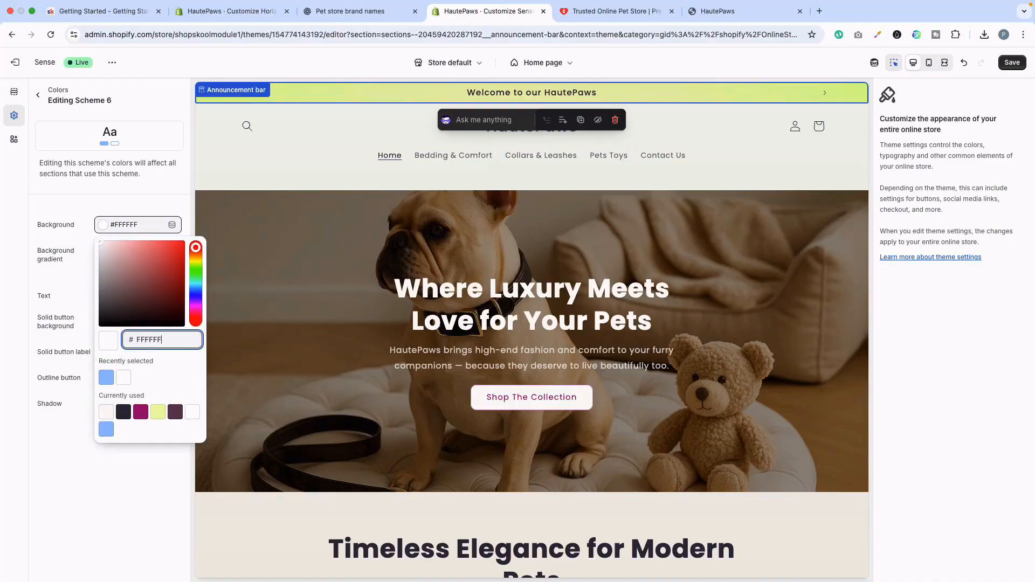
{"action": "left_click", "coordinate": [106, 377]}
{"action": "left_click", "coordinate": [58, 255]}
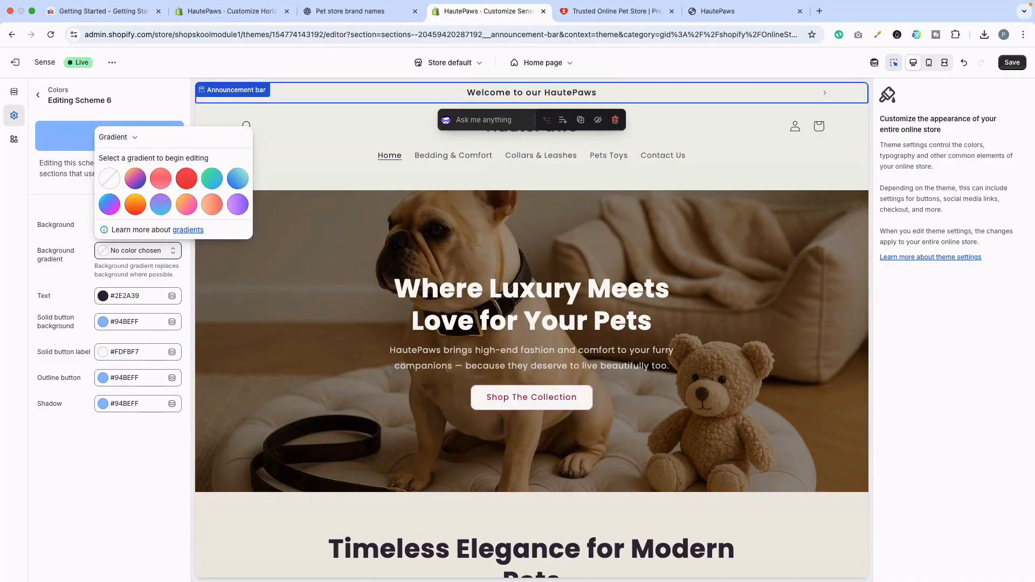
{"action": "left_click", "coordinate": [130, 378]}
{"action": "left_click", "coordinate": [123, 318]}
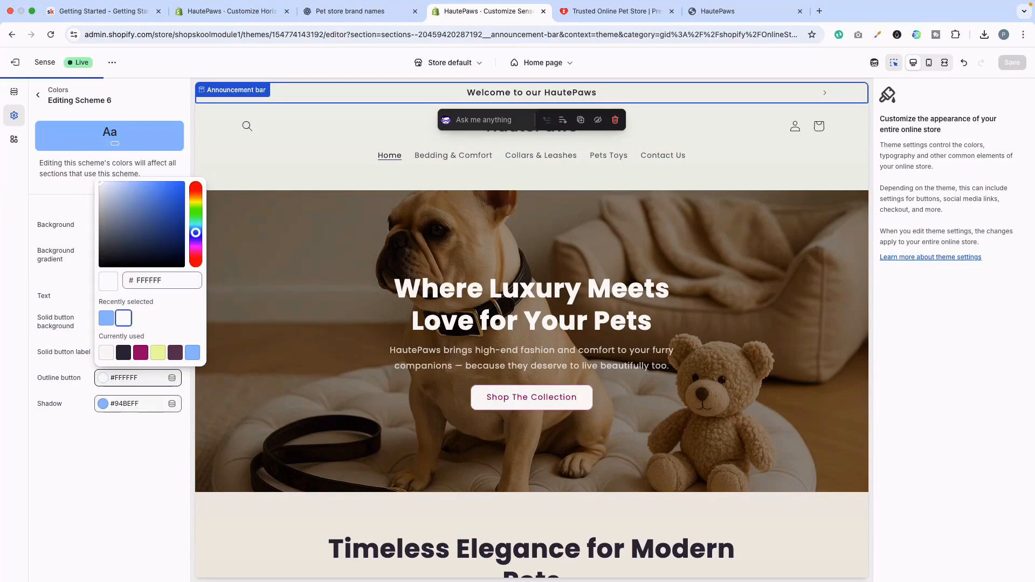
{"action": "left_click", "coordinate": [129, 403]}
{"action": "left_click", "coordinate": [123, 326]}
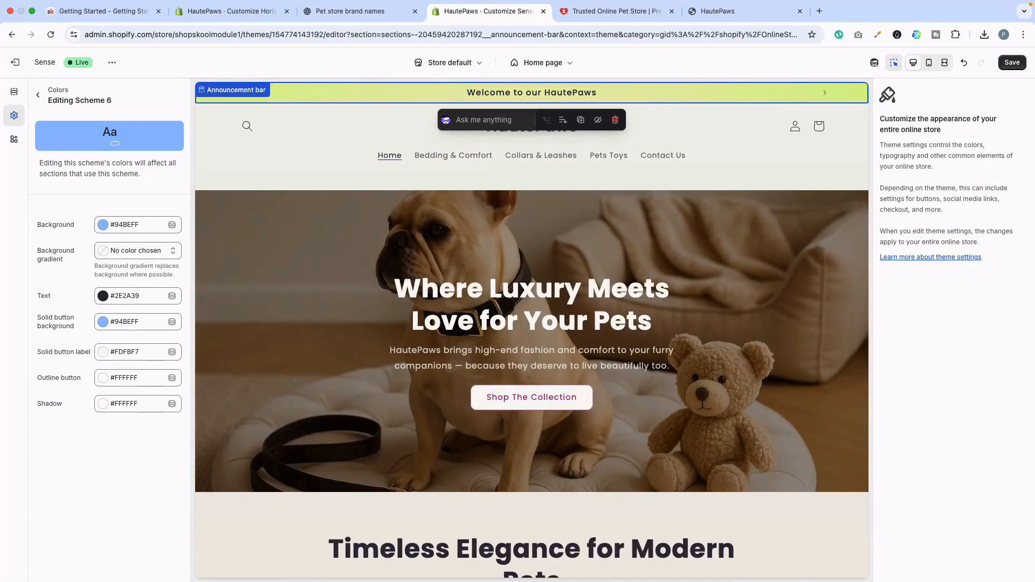
Set Scheme 1's background to #FFFFFF and clear its background gradient so that no gradient color is chosen.
{"action": "left_click", "coordinate": [38, 95]}
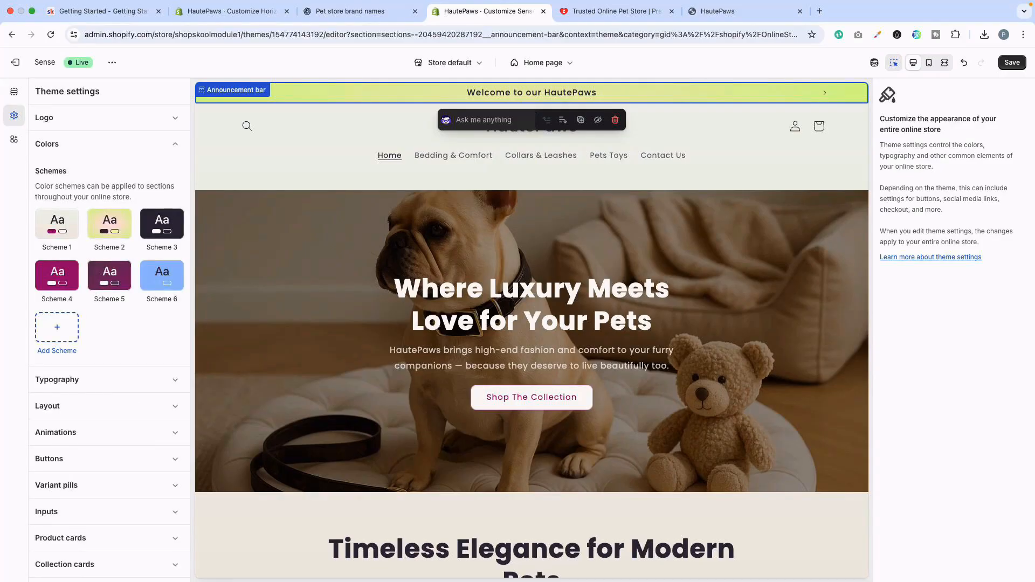
{"action": "left_click", "coordinate": [57, 224]}
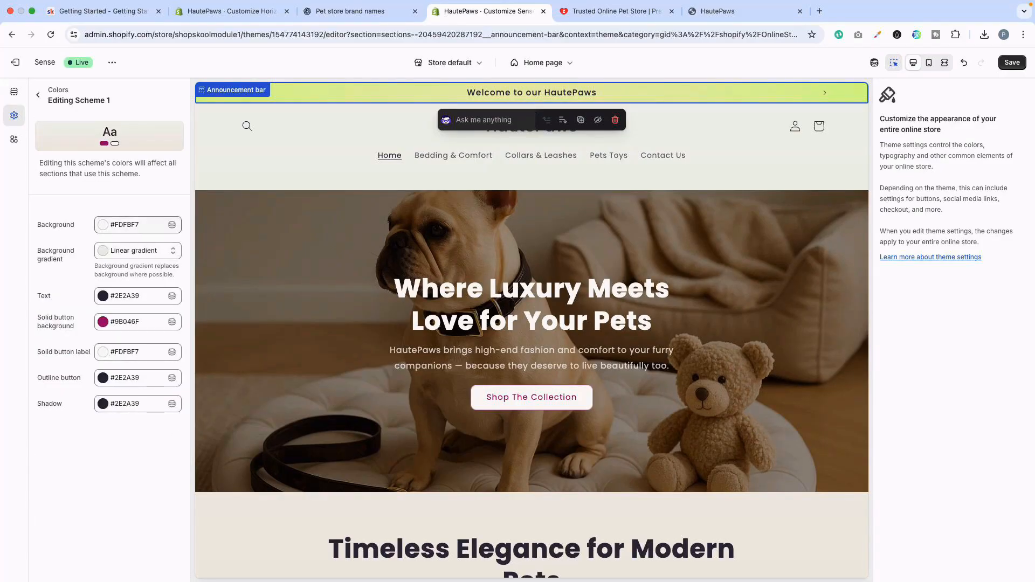
{"action": "left_click", "coordinate": [125, 225]}
{"action": "key", "text": "Return"}
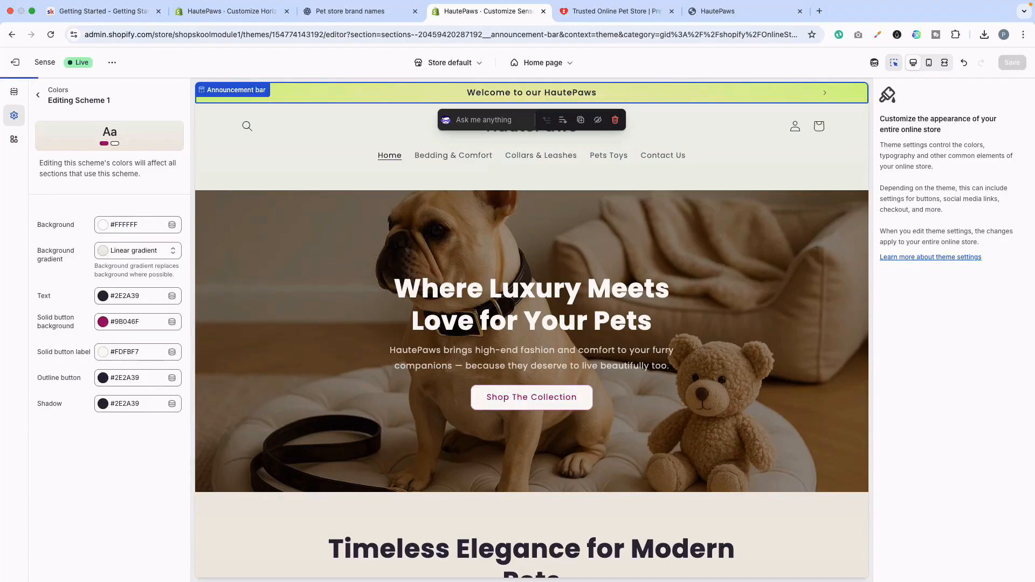
{"action": "left_click", "coordinate": [134, 251]}
{"action": "scroll", "coordinate": [171, 420], "scroll_direction": "down", "scroll_amount": 3}
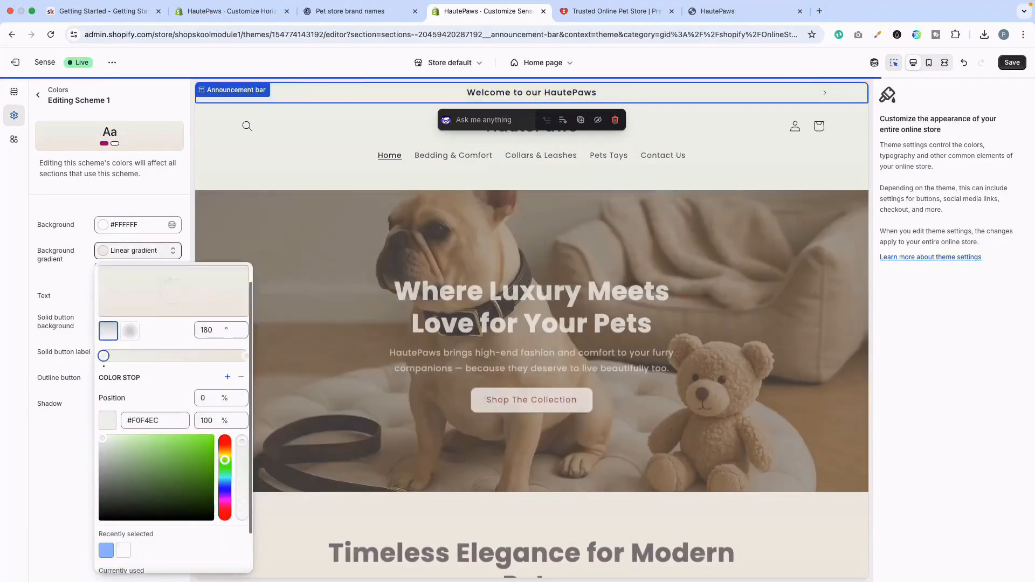
{"action": "left_click", "coordinate": [139, 563]}
{"action": "key", "text": "Escape"}
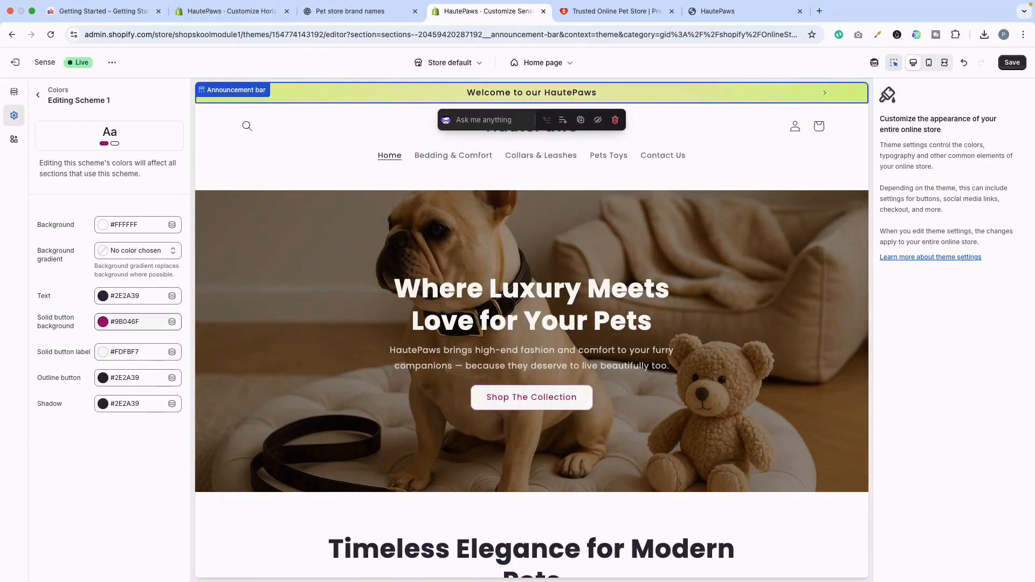
Set Scheme 1's solid button background, outline button and shadow colors to #94BEFF.
{"action": "left_click", "coordinate": [130, 322]}
{"action": "left_click", "coordinate": [106, 244]}
{"action": "key", "text": "Escape"}
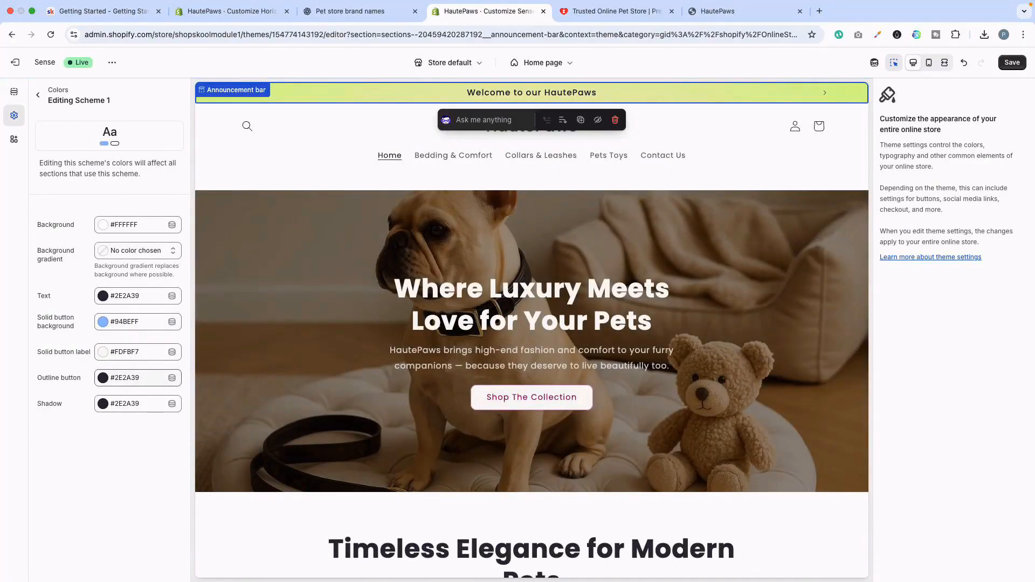
{"action": "left_click", "coordinate": [132, 377]}
{"action": "left_click", "coordinate": [106, 300]}
{"action": "key", "text": "Escape"}
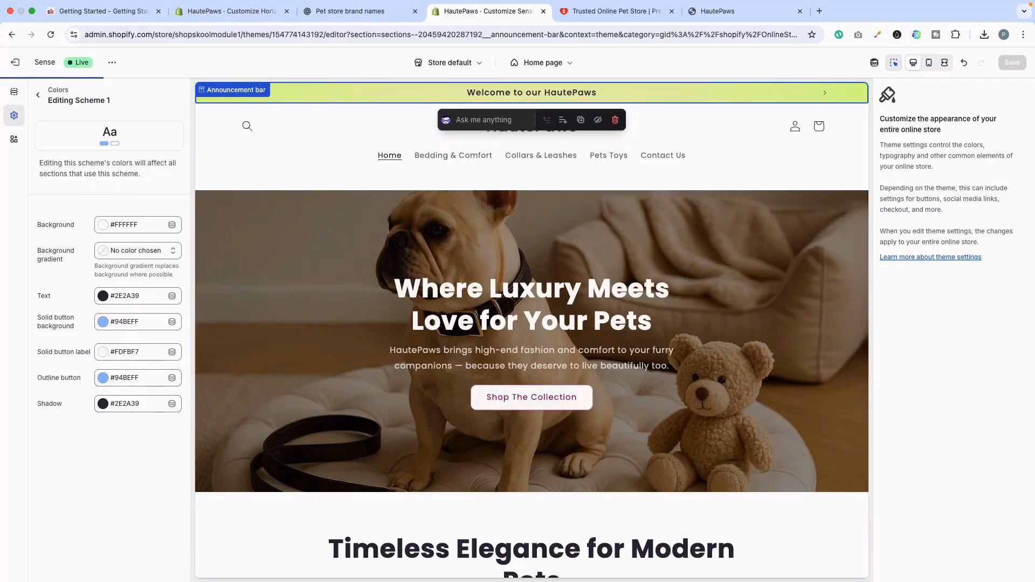
{"action": "left_click", "coordinate": [132, 404]}
{"action": "left_click", "coordinate": [107, 326]}
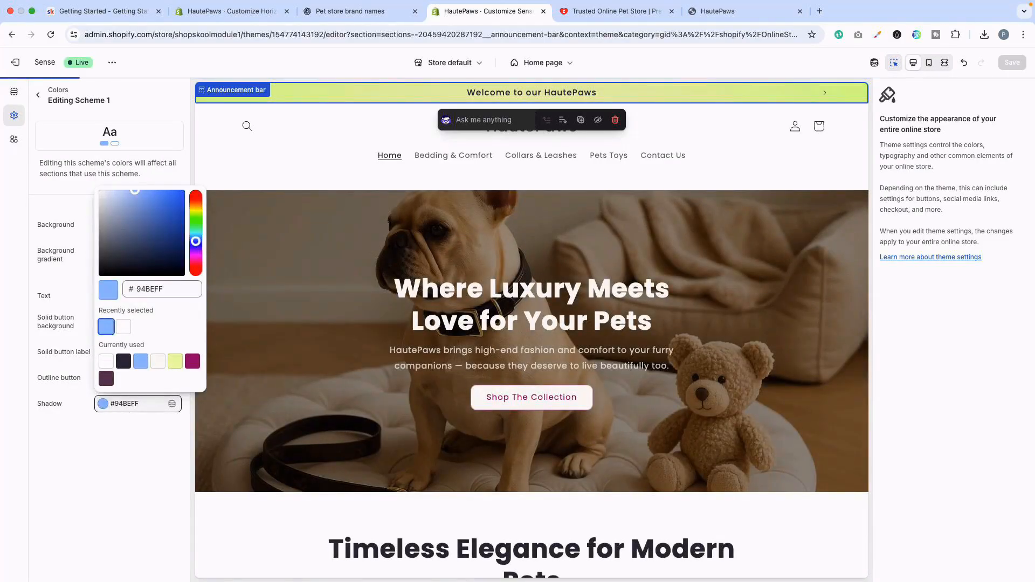
{"action": "key", "text": "Escape"}
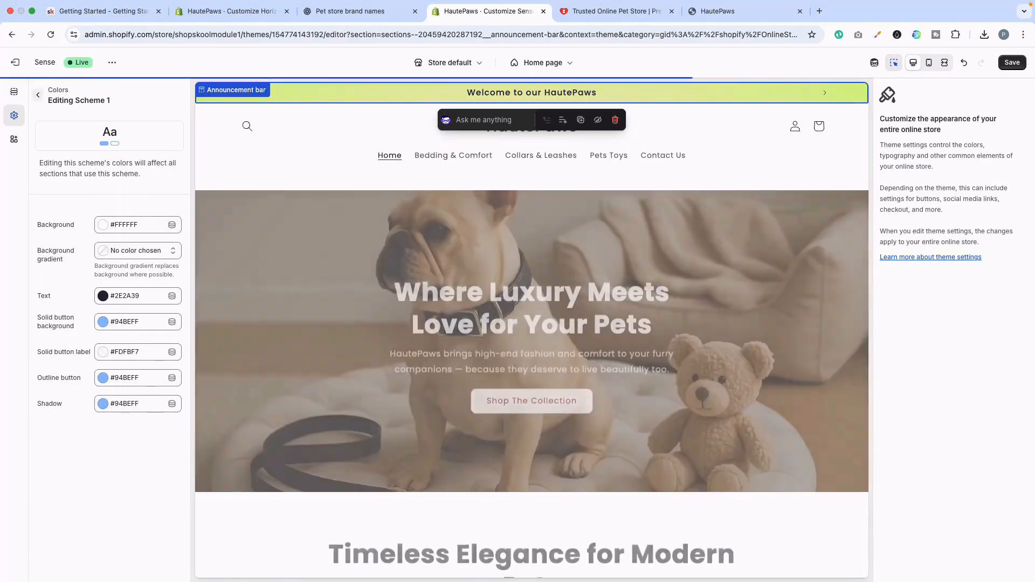
Set Scheme 6's text color to #FFFFFF, and add another color scheme to the theme settings.
{"action": "left_click", "coordinate": [38, 95]}
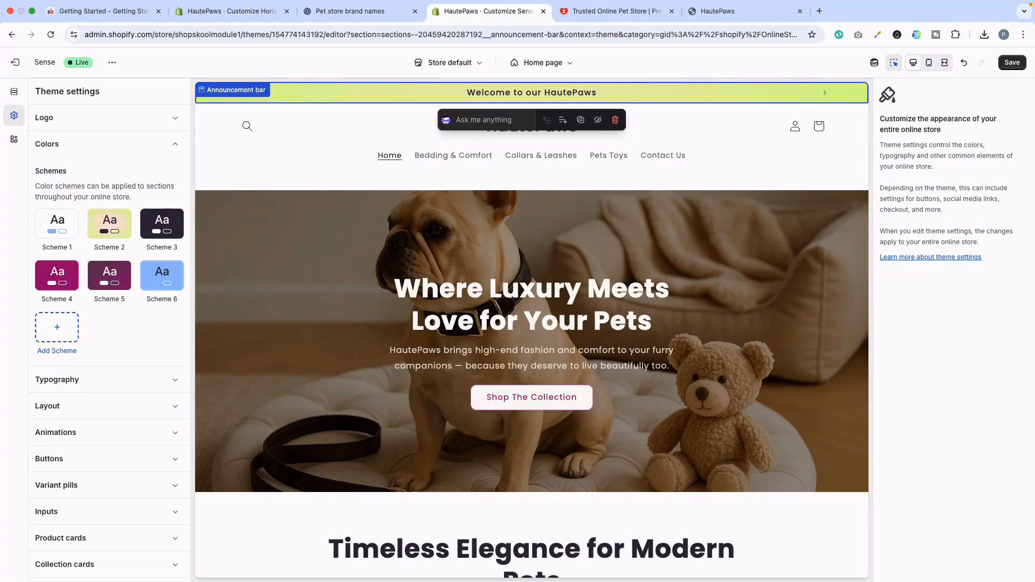
{"action": "left_click", "coordinate": [161, 275]}
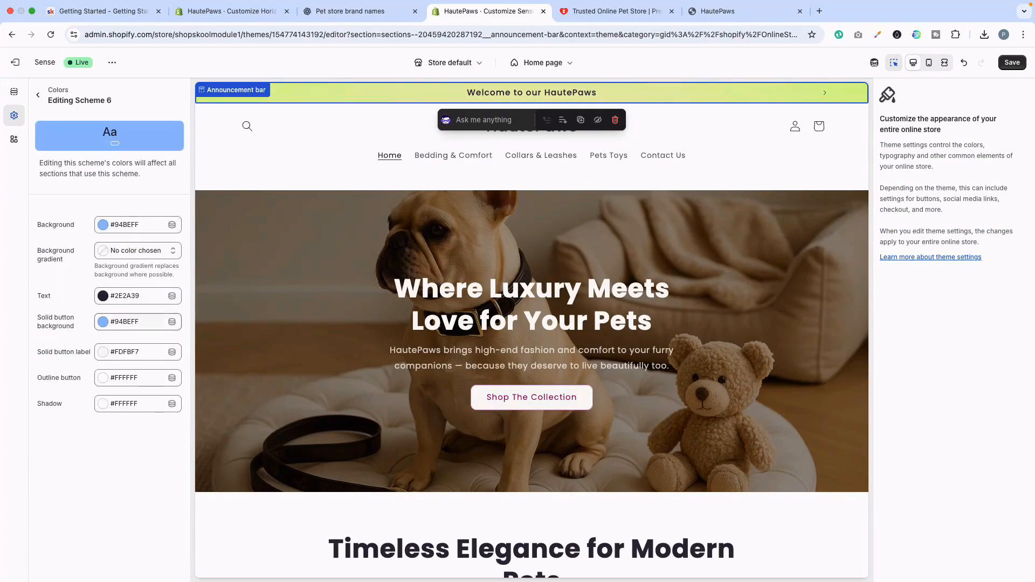
{"action": "left_click", "coordinate": [132, 296]}
{"action": "left_click", "coordinate": [124, 219]}
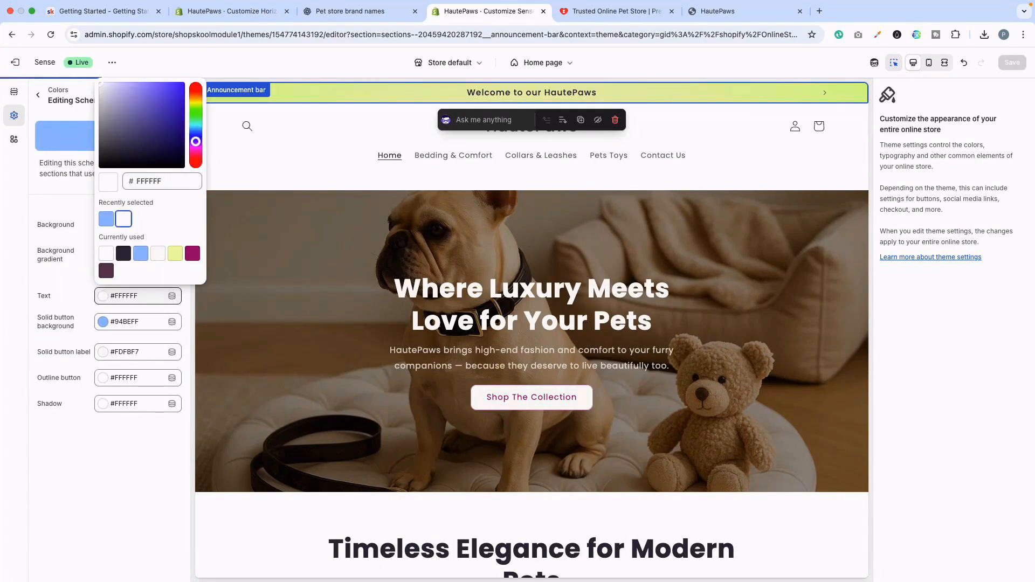
{"action": "left_click", "coordinate": [109, 458]}
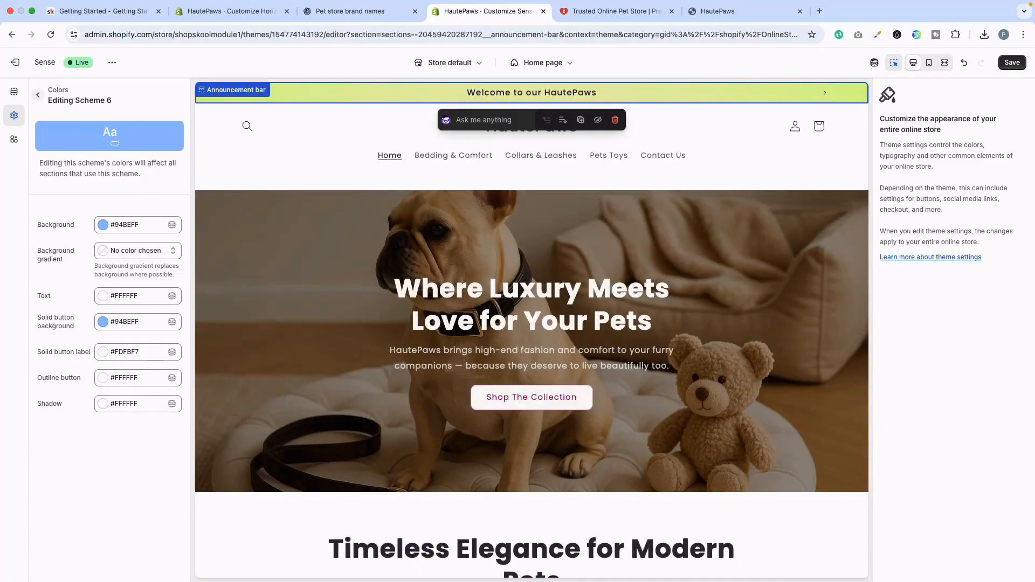
{"action": "left_click", "coordinate": [38, 95]}
{"action": "left_click", "coordinate": [56, 327]}
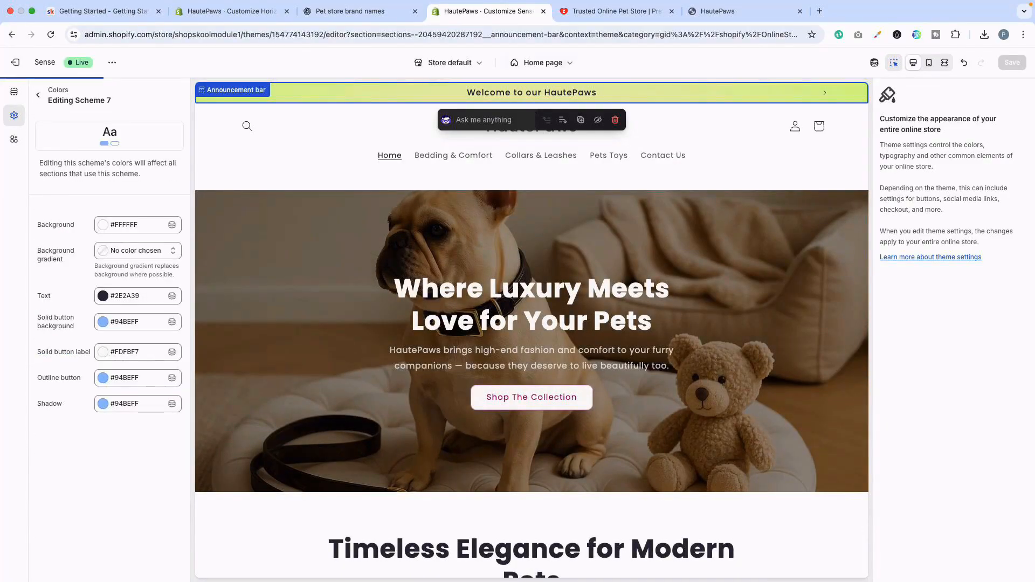
Sample the pink background of Zigly's Bowls banner with the Color Picker extension, and return to the Shopify theme editor.
{"action": "left_click", "coordinate": [614, 10]}
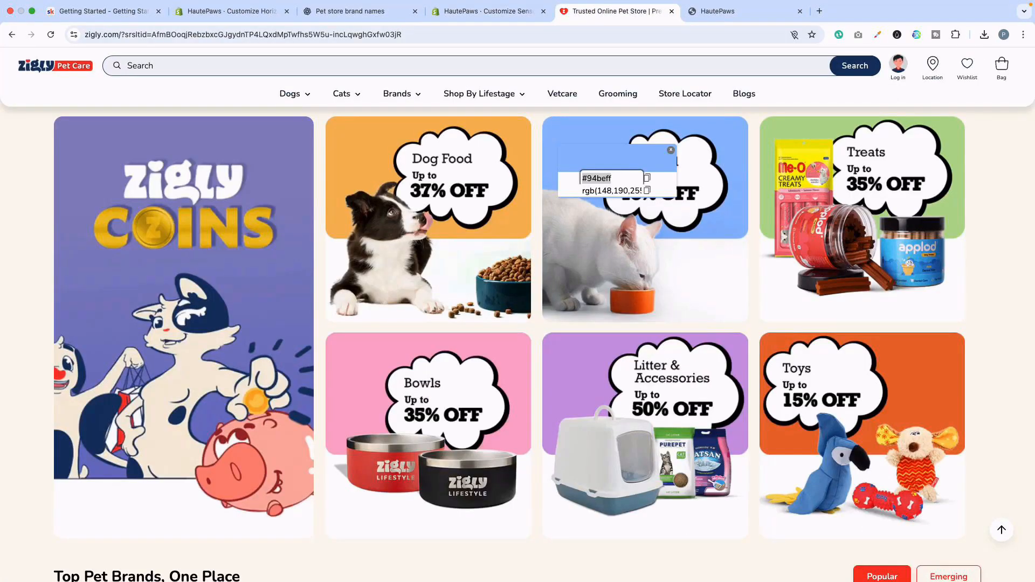
{"action": "left_click", "coordinate": [670, 151]}
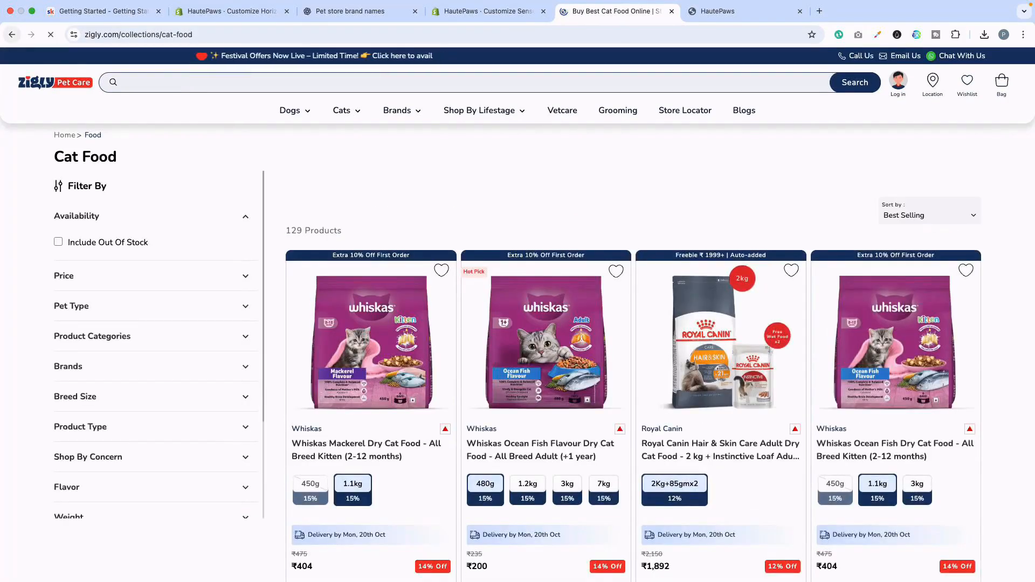
{"action": "left_click", "coordinate": [11, 35]}
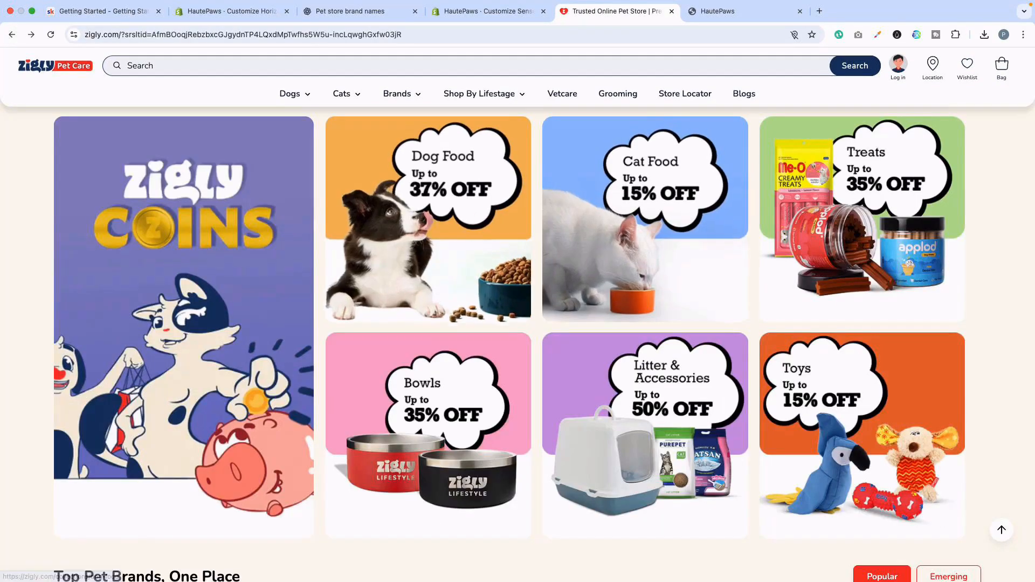
{"action": "left_click", "coordinate": [878, 34]}
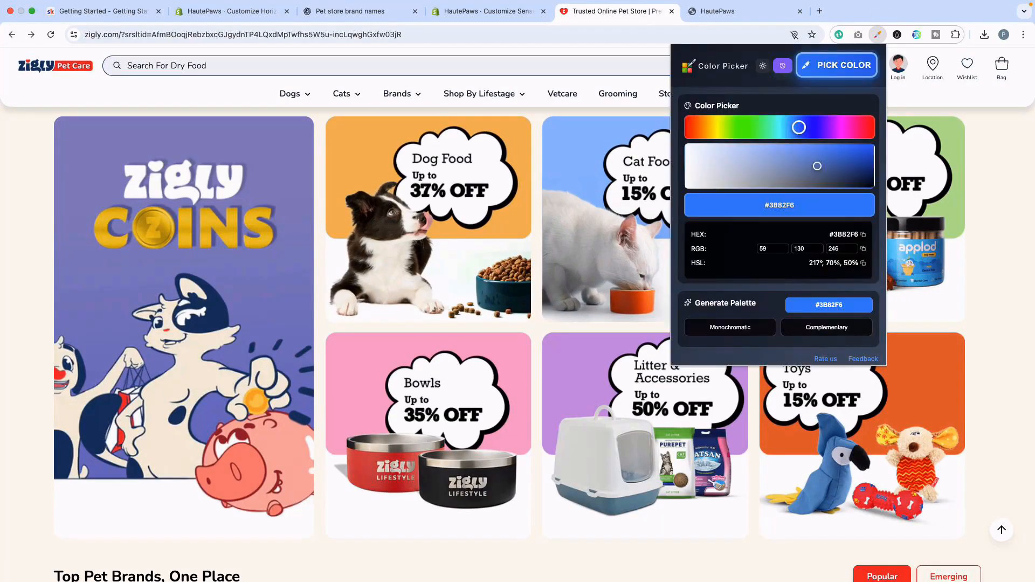
{"action": "left_click", "coordinate": [836, 64]}
{"action": "left_click", "coordinate": [402, 395]}
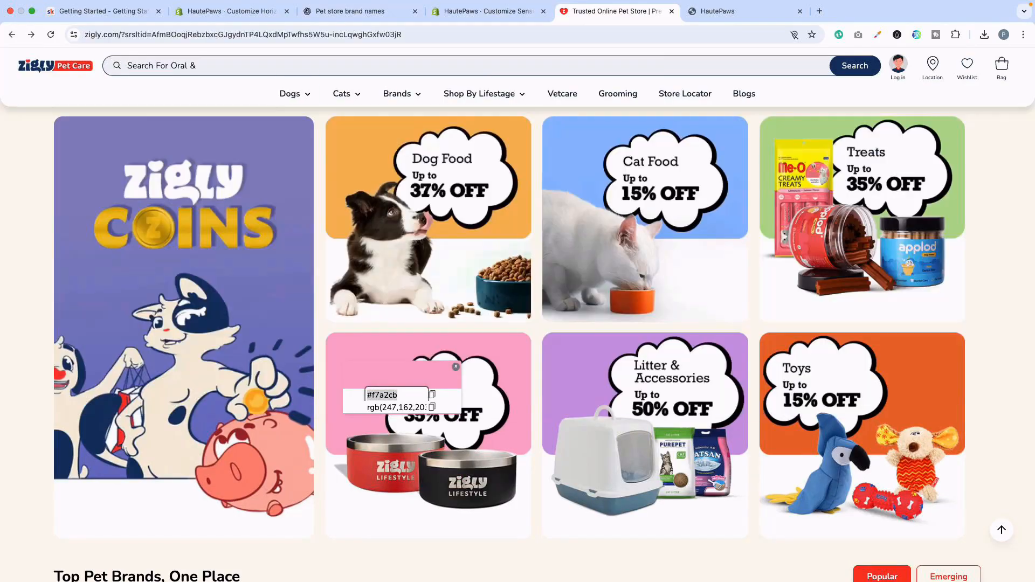
{"action": "left_click", "coordinate": [231, 10]}
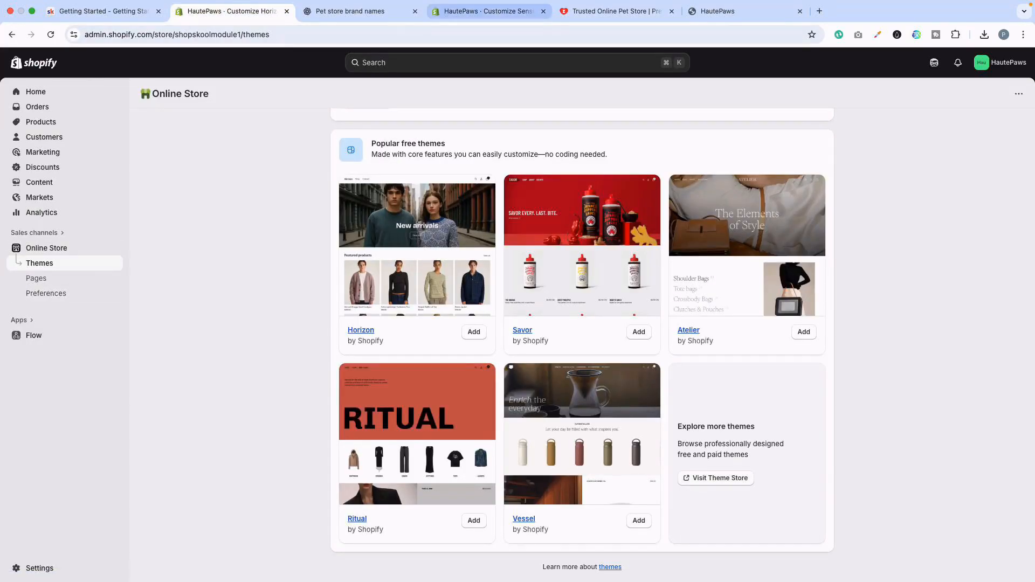
{"action": "left_click", "coordinate": [485, 11]}
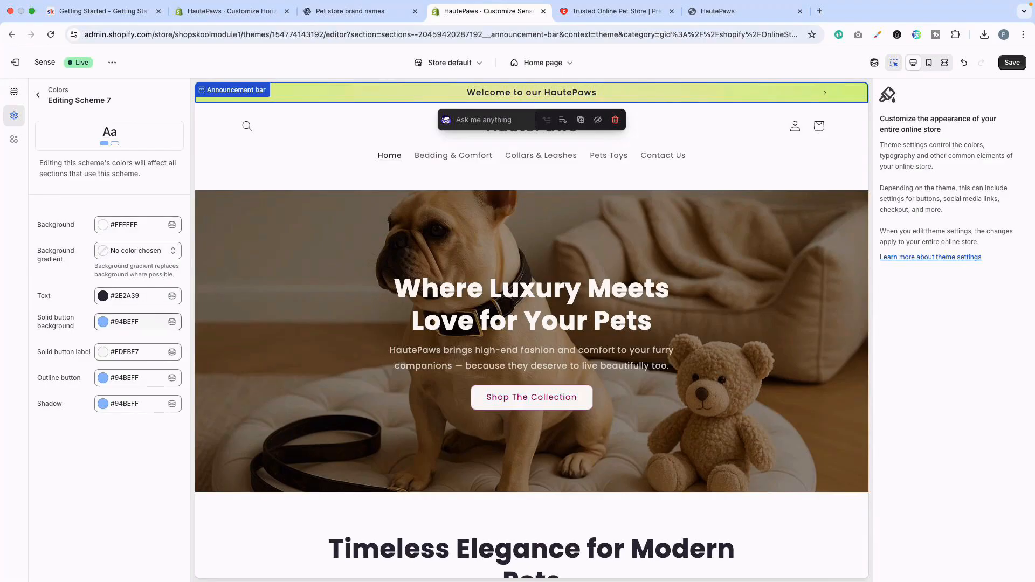
Set the new Scheme 7's solid button background, outline button and shadow colors to the sampled pink #F7A2CB.
{"action": "left_click", "coordinate": [125, 322]}
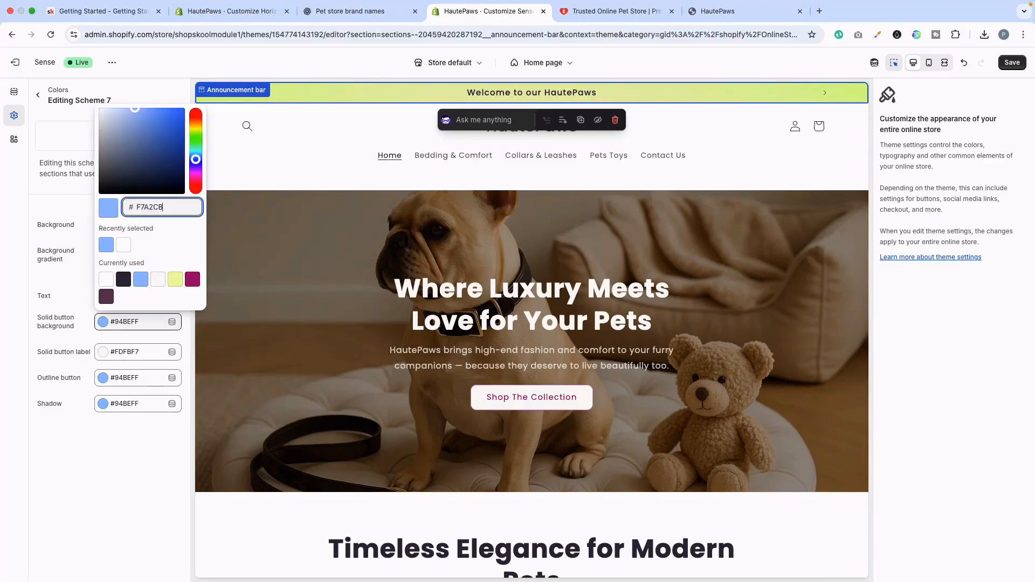
{"action": "key", "text": "Return"}
{"action": "left_click", "coordinate": [124, 378]}
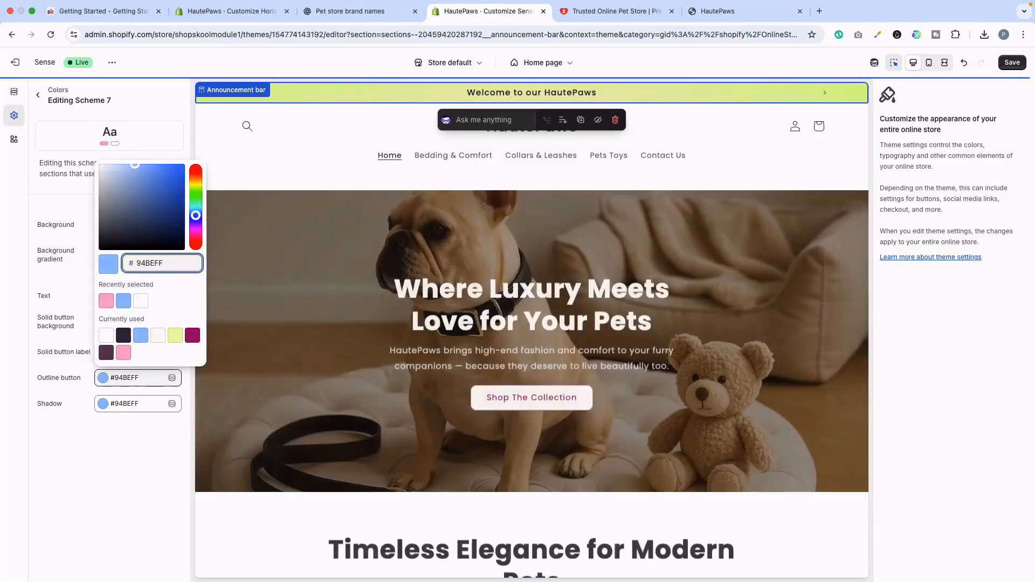
{"action": "left_click", "coordinate": [106, 301]}
{"action": "key", "text": "Escape"}
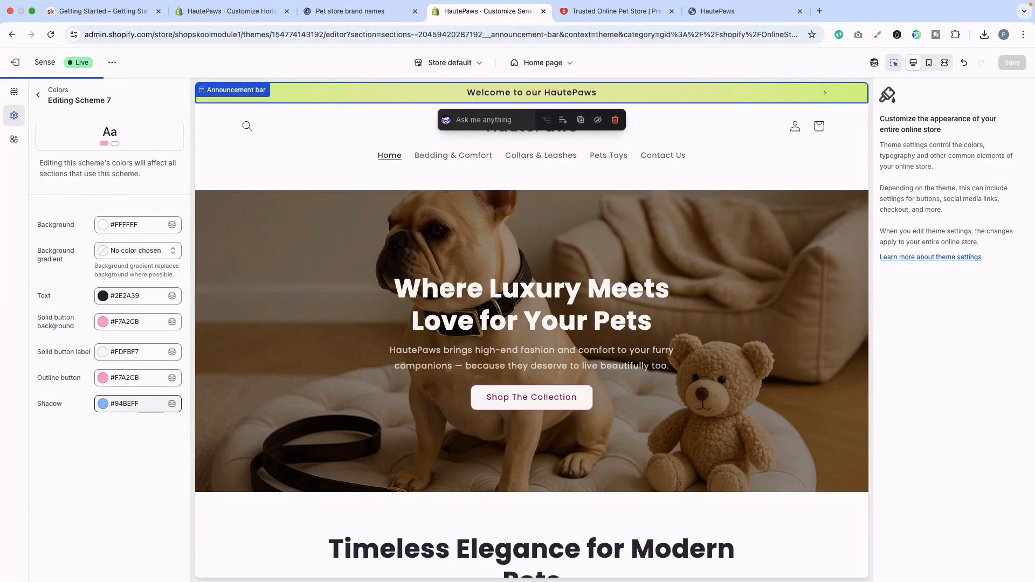
{"action": "left_click", "coordinate": [124, 403]}
{"action": "left_click", "coordinate": [106, 326]}
{"action": "key", "text": "Escape"}
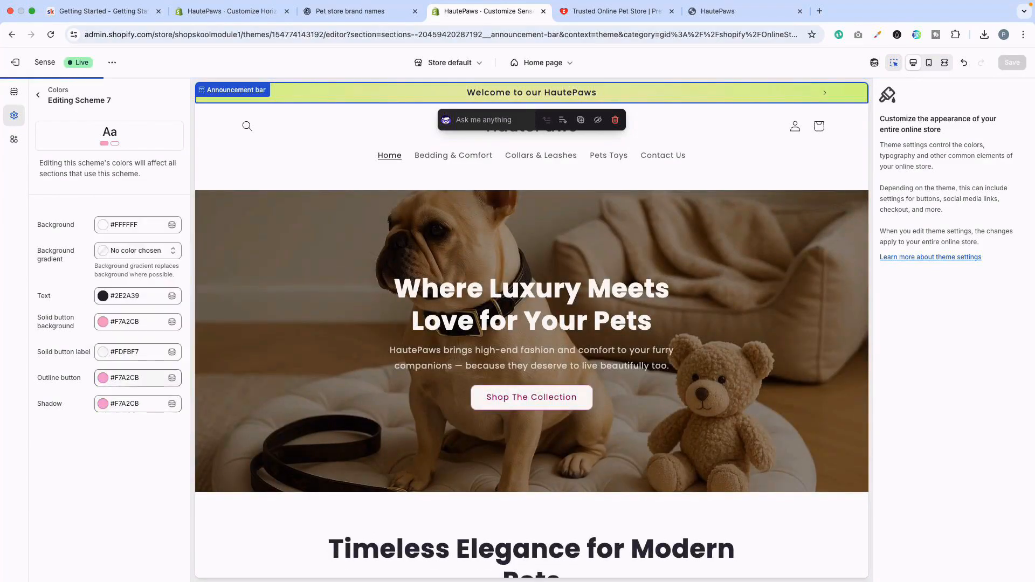
Set Scheme 7's background color to the sampled pink #F7A2CB and its text color to #FFFFFF.
{"action": "left_click", "coordinate": [124, 225]}
{"action": "left_click", "coordinate": [106, 378]}
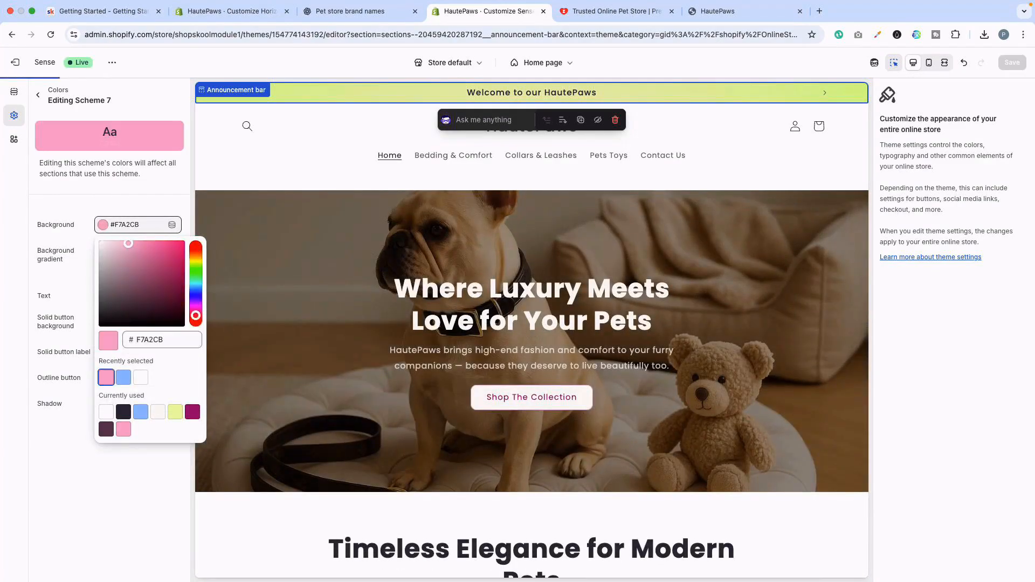
{"action": "key", "text": "Escape"}
{"action": "left_click", "coordinate": [124, 296]}
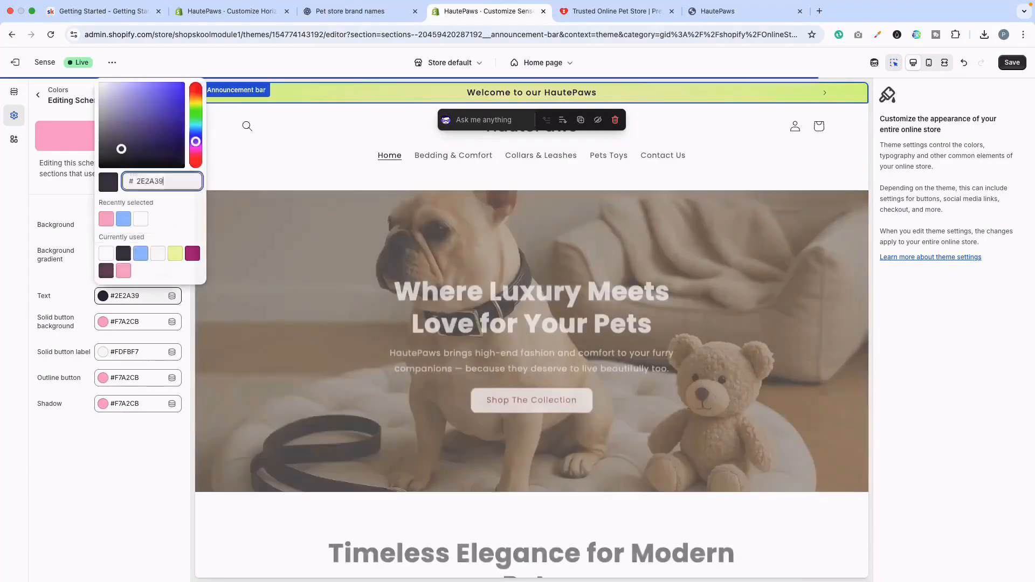
{"action": "left_click", "coordinate": [106, 253]}
{"action": "key", "text": "Escape"}
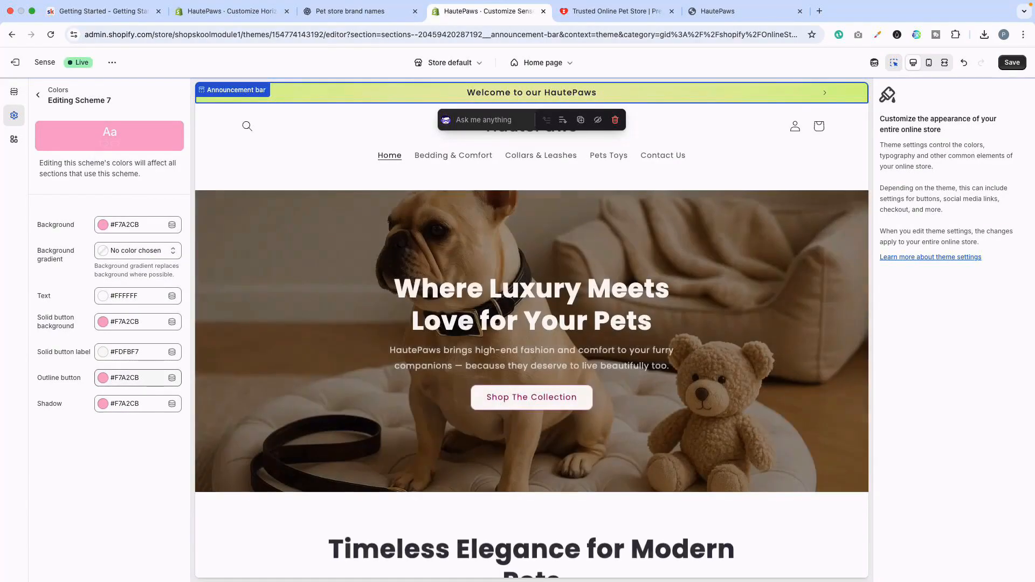
Set Scheme 7's outline button color to #FFFFFF and its shadow color to #94BEFF.
{"action": "left_click", "coordinate": [125, 378]}
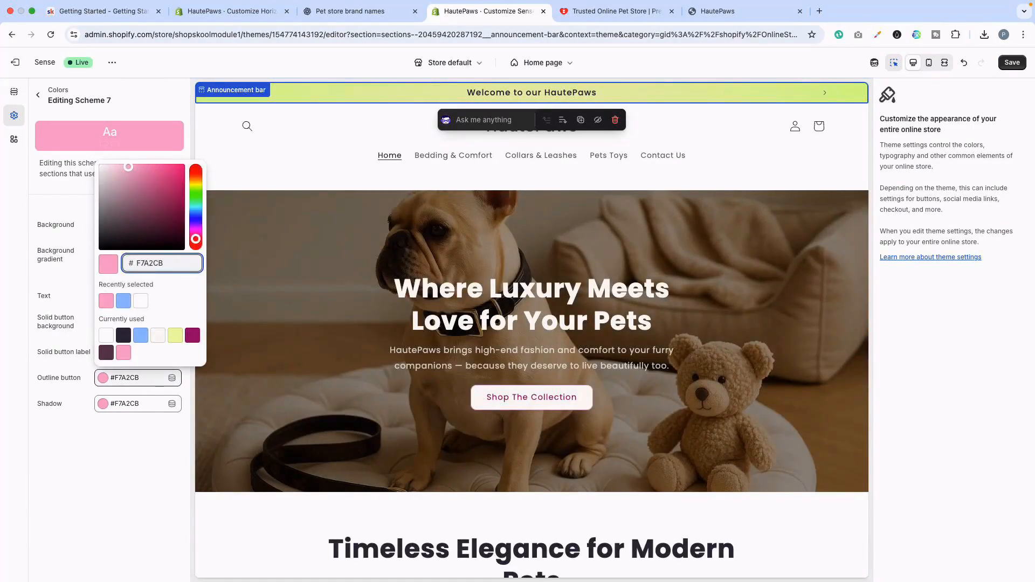
{"action": "left_click", "coordinate": [140, 301]}
{"action": "left_click", "coordinate": [125, 403]}
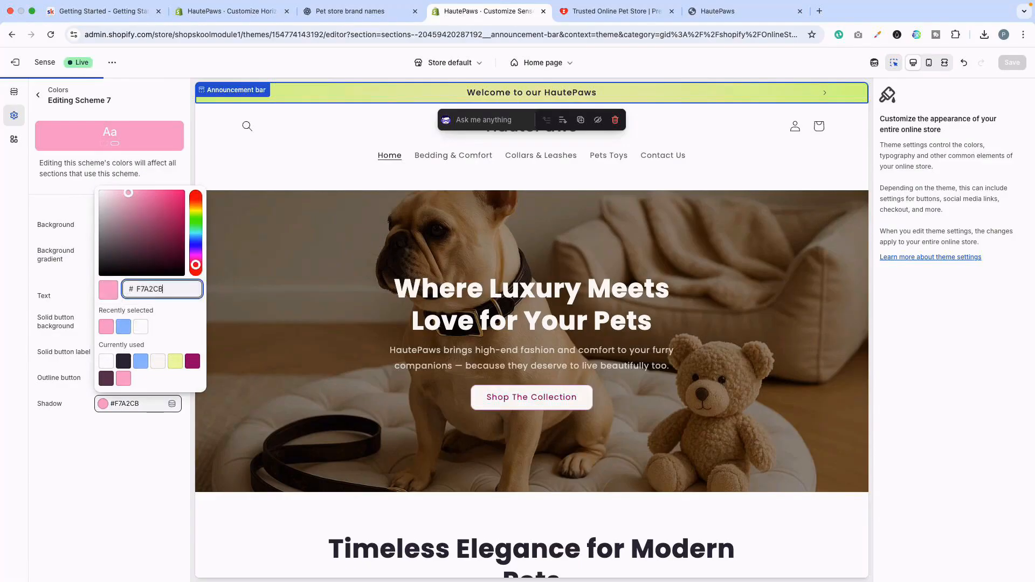
{"action": "left_click", "coordinate": [141, 327]}
{"action": "key", "text": "Escape"}
{"action": "left_click", "coordinate": [125, 404]}
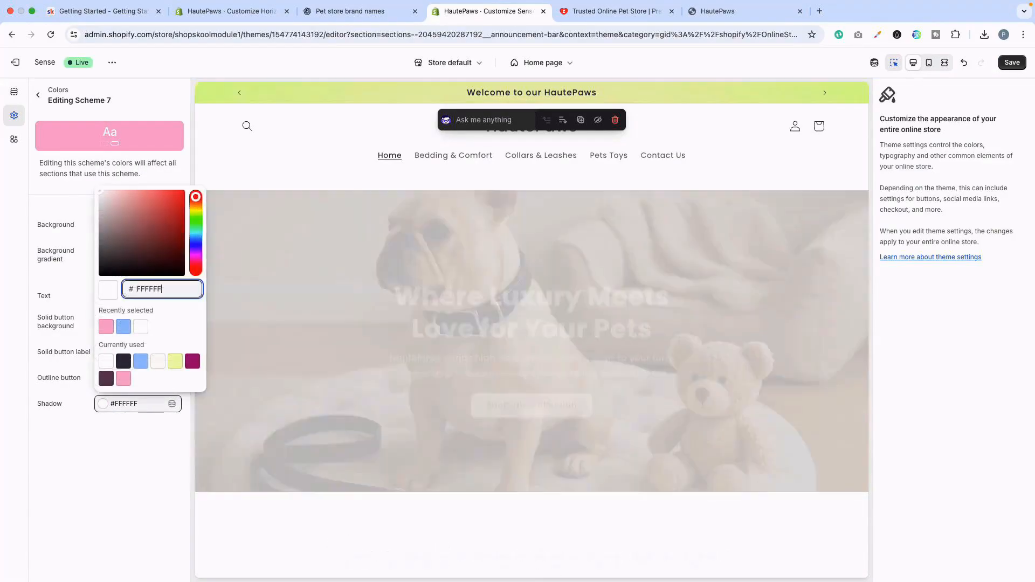
{"action": "left_click", "coordinate": [124, 327]}
{"action": "key", "text": "Escape"}
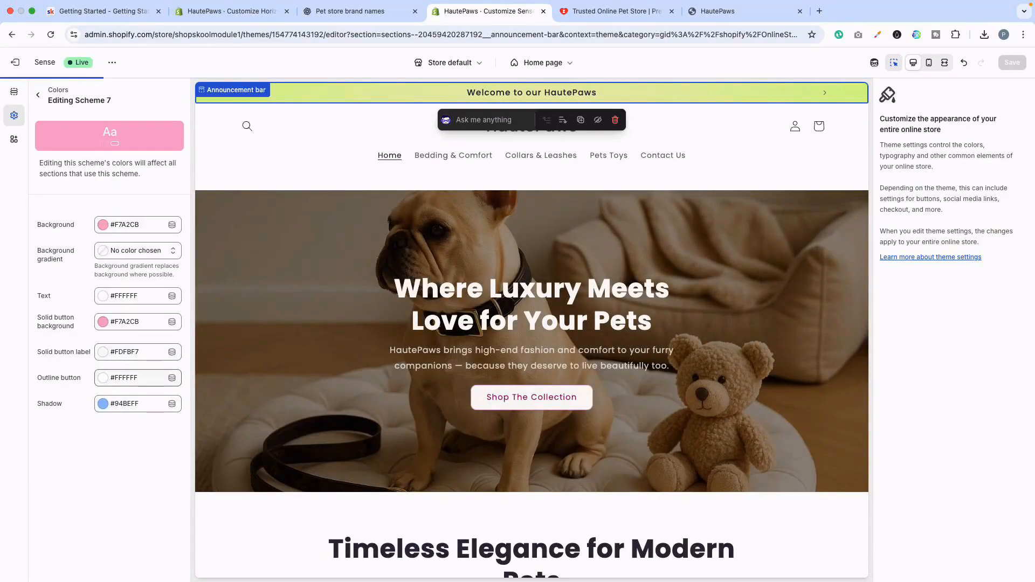
Try #94BEFF as Scheme 7's outline button color, and return it to #FFFFFF.
{"action": "left_click", "coordinate": [125, 378]}
{"action": "left_click", "coordinate": [123, 301]}
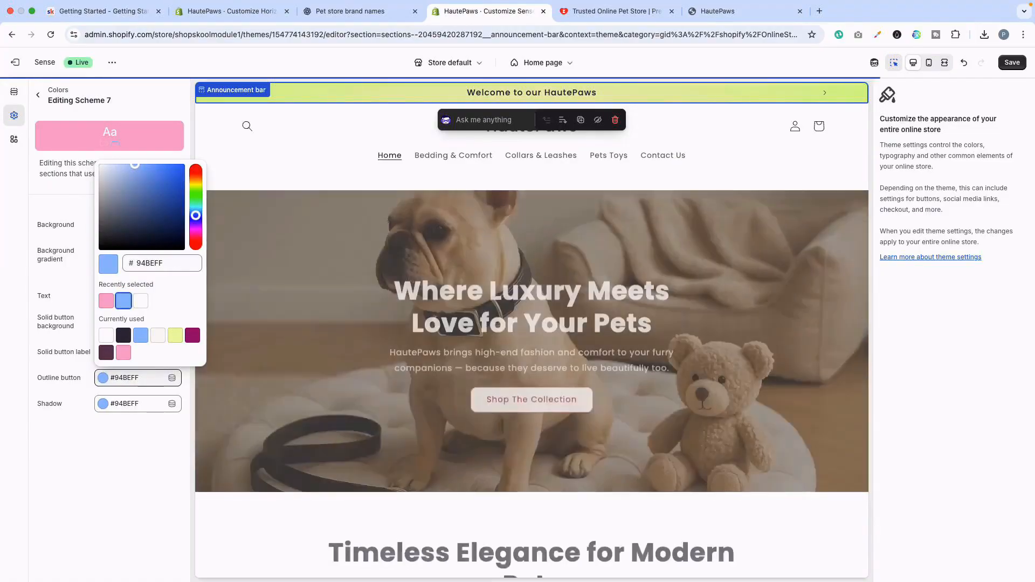
{"action": "left_click", "coordinate": [141, 300]}
{"action": "key", "text": "Escape"}
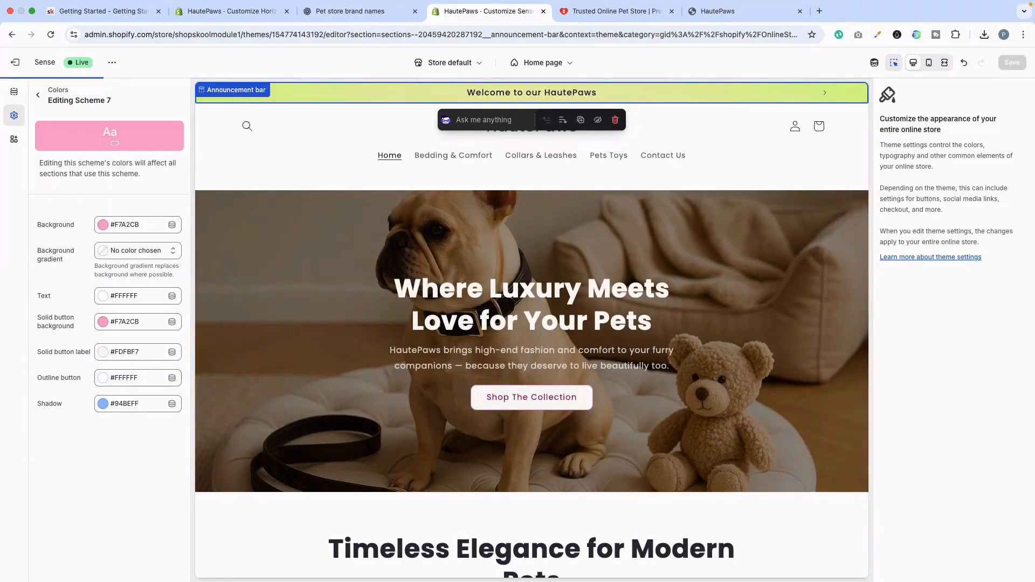
Return to the home page sections, try Scheme 6 on the announcement bar, and settle on Scheme 7 for it.
{"action": "left_click", "coordinate": [37, 95]}
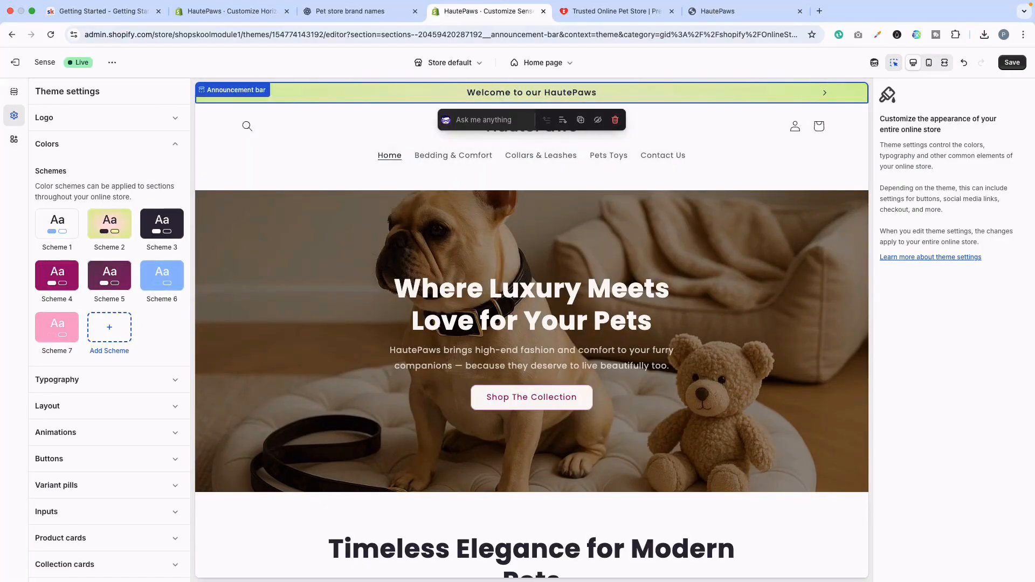
{"action": "left_click", "coordinate": [14, 92]}
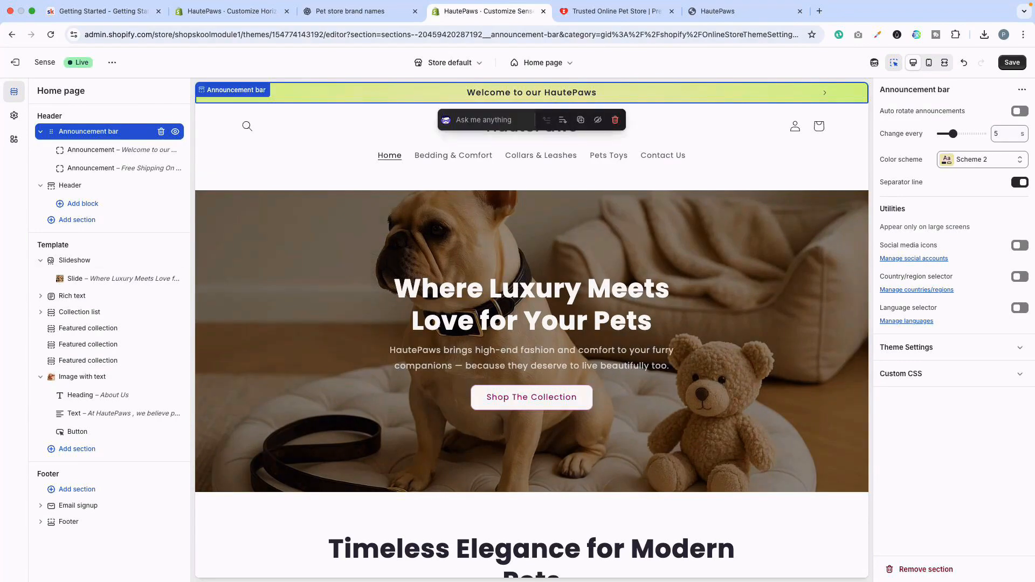
{"action": "left_click", "coordinate": [981, 159]}
{"action": "left_click", "coordinate": [957, 330]}
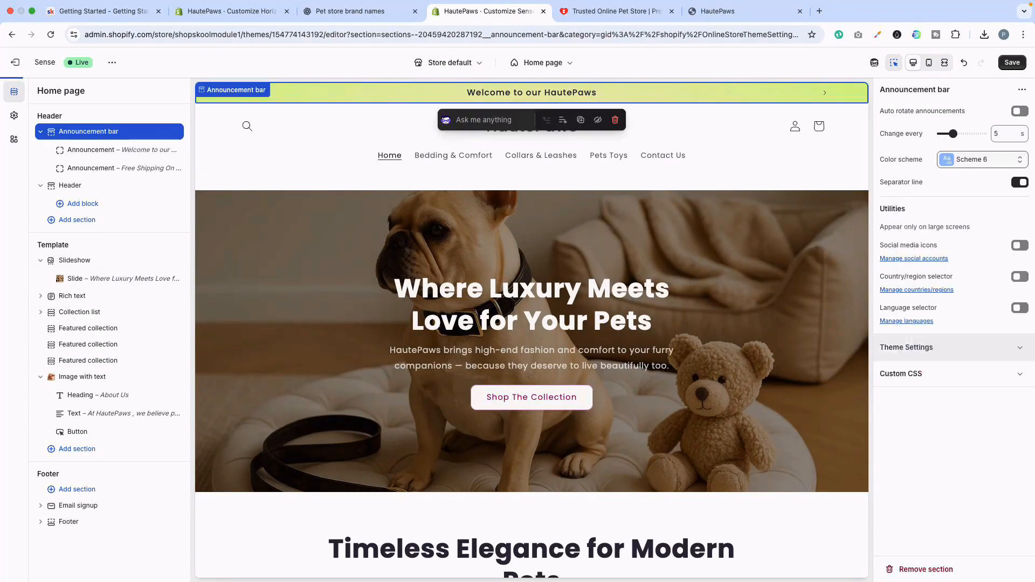
{"action": "left_click", "coordinate": [981, 159]}
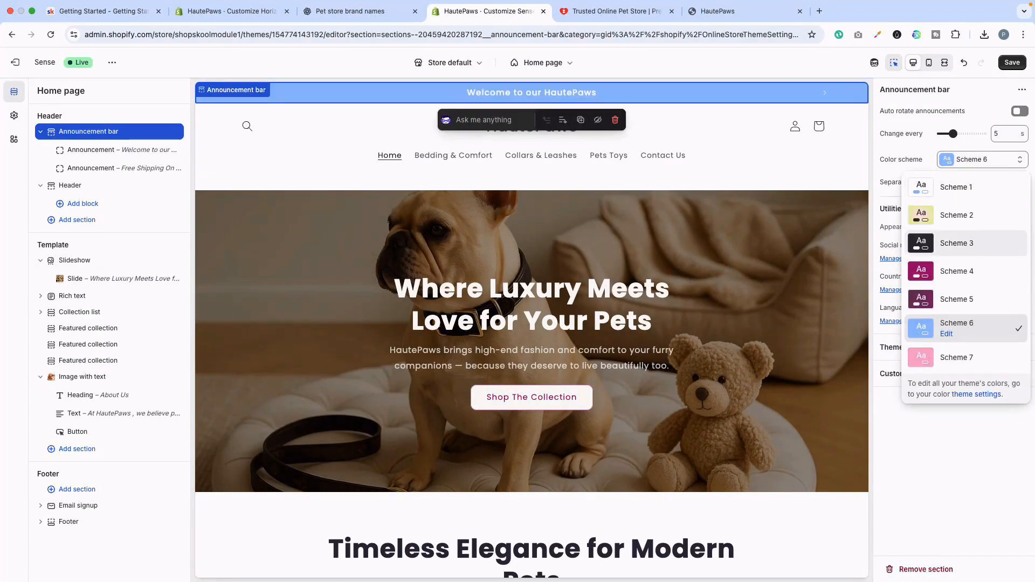
{"action": "left_click", "coordinate": [962, 356]}
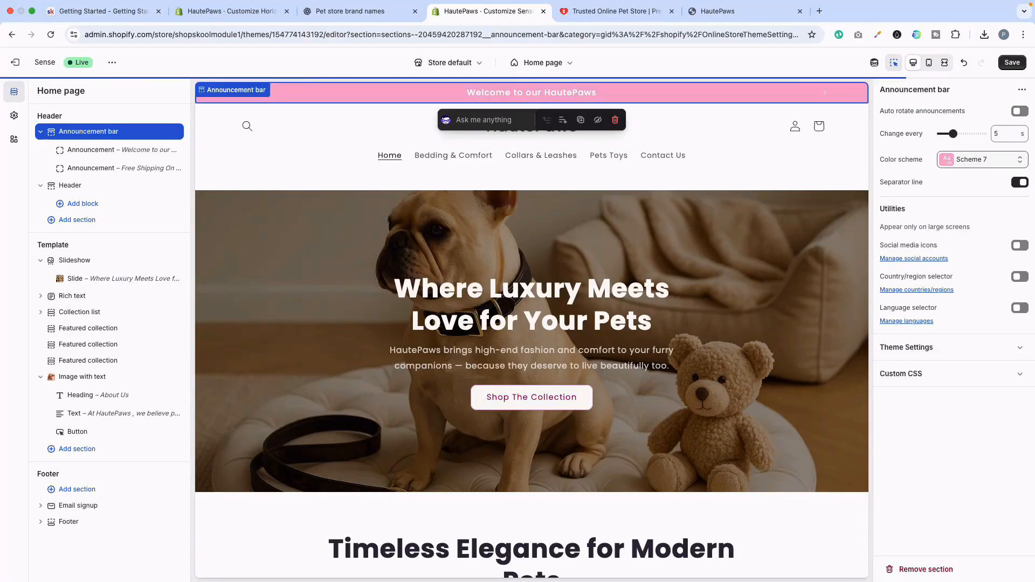
{"action": "left_click", "coordinate": [981, 159]}
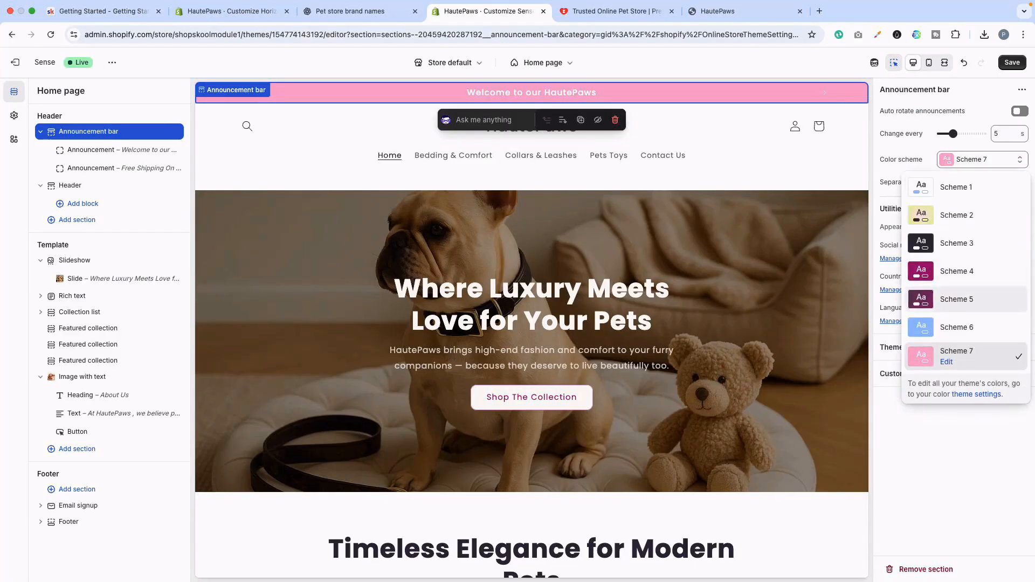
{"action": "left_click", "coordinate": [848, 92]}
Apply Scheme 6 to the slideshow's "Where Luxury Meets Love for Your Pets" slide.
{"action": "scroll", "coordinate": [593, 334], "scroll_direction": "down", "scroll_amount": 5}
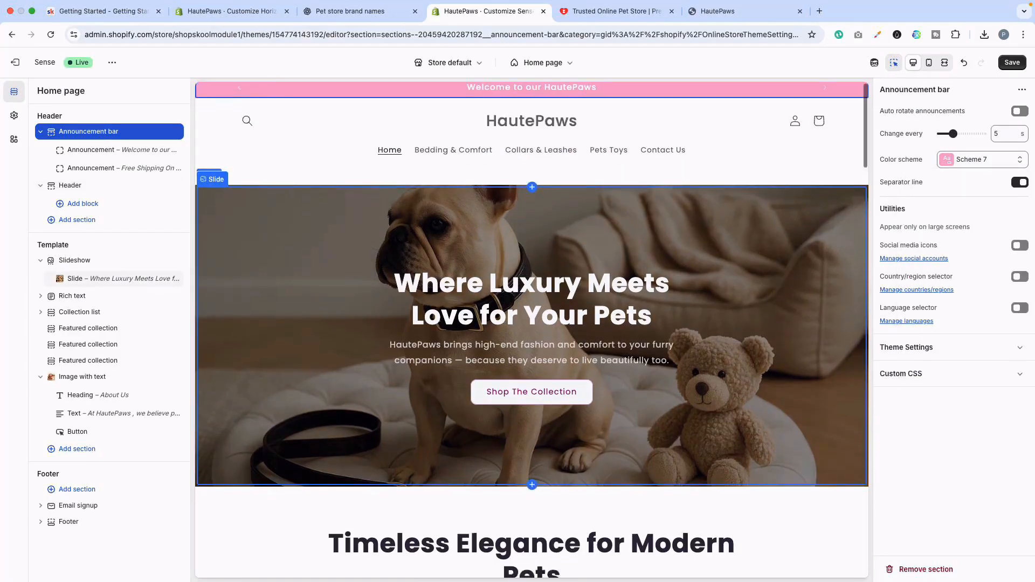
{"action": "scroll", "coordinate": [538, 269], "scroll_direction": "up", "scroll_amount": 3}
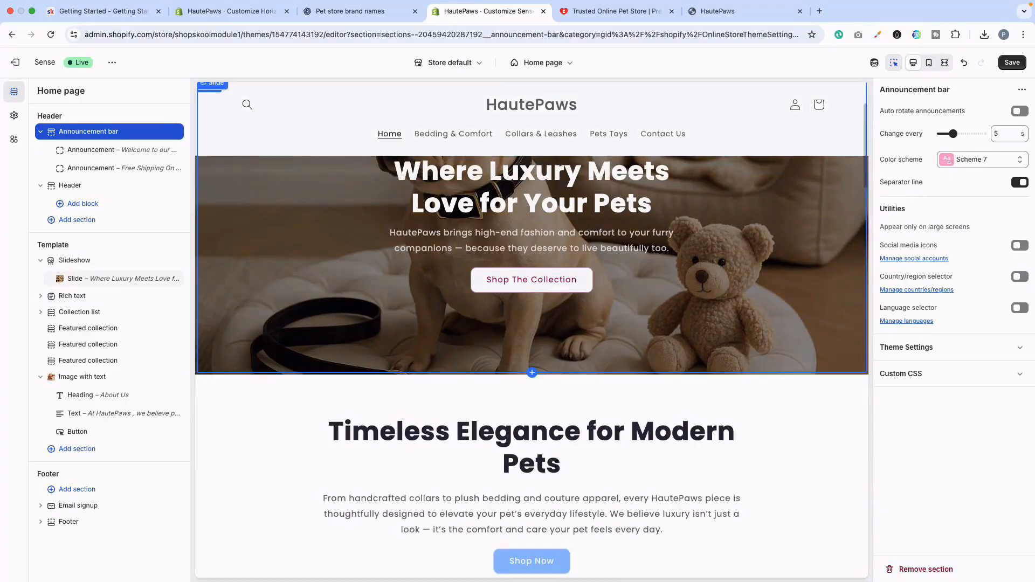
{"action": "left_click", "coordinate": [532, 189]}
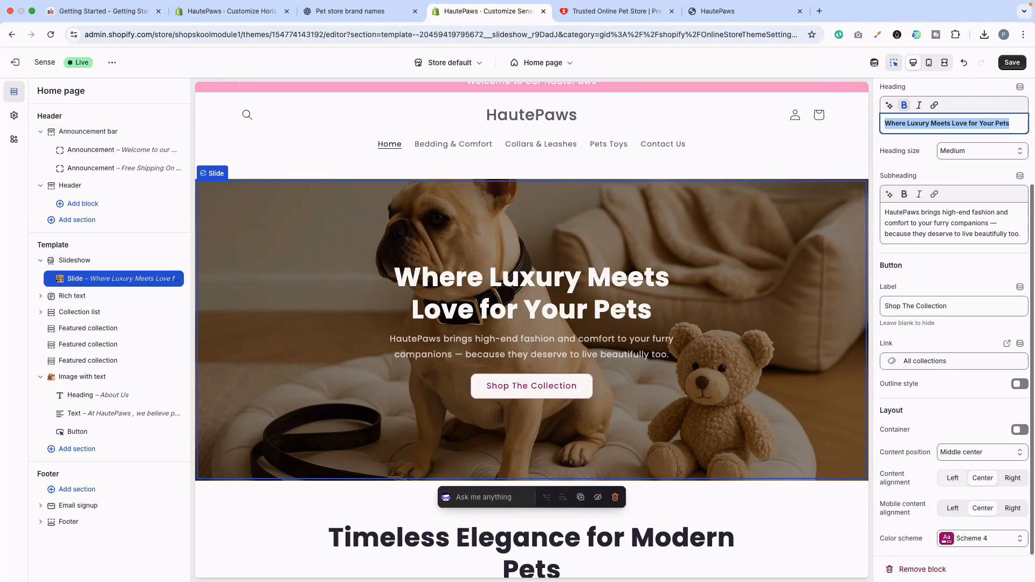
{"action": "left_click", "coordinate": [982, 538]}
{"action": "left_click", "coordinate": [953, 443]}
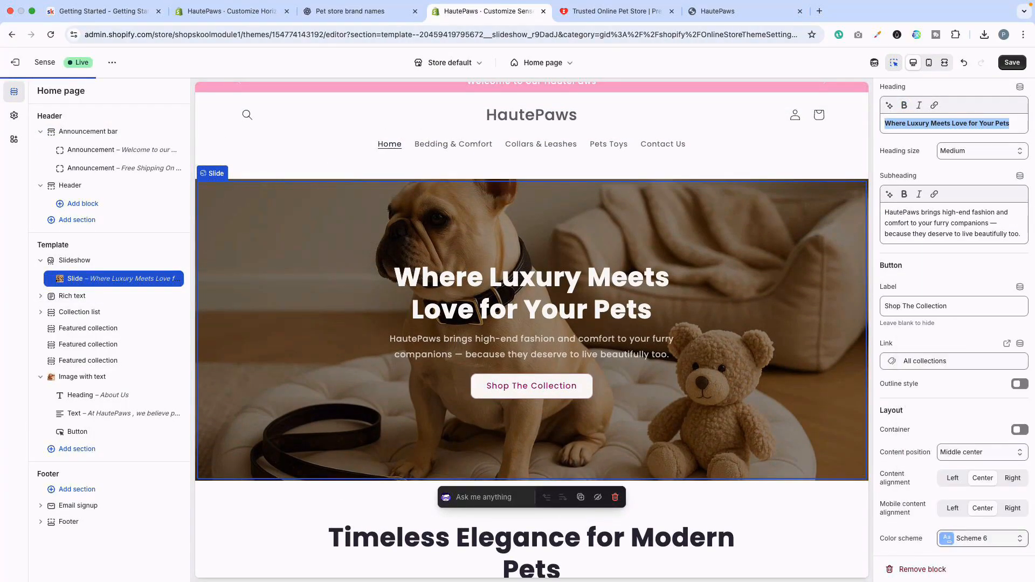
Try Scheme 7 on the Explore By Categories collection list, and restore Scheme 1.
{"action": "scroll", "coordinate": [531, 345], "scroll_direction": "down", "scroll_amount": 4}
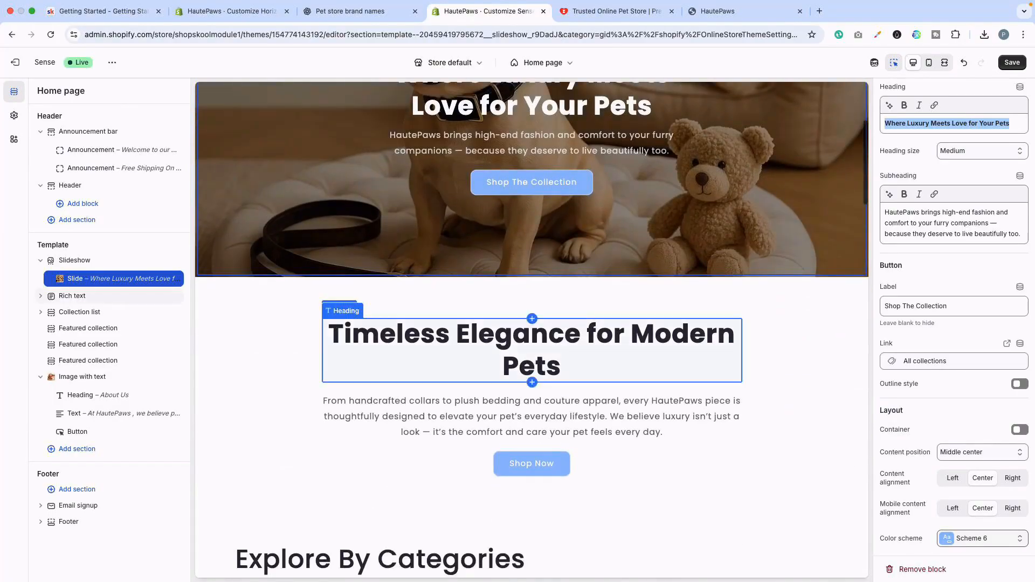
{"action": "scroll", "coordinate": [532, 345], "scroll_direction": "down", "scroll_amount": 10}
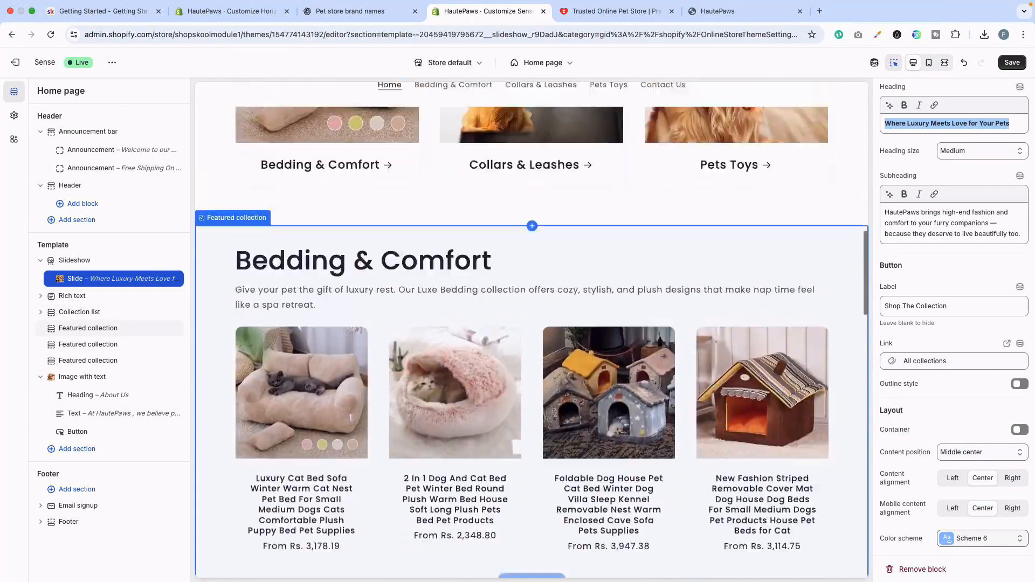
{"action": "scroll", "coordinate": [701, 345], "scroll_direction": "up", "scroll_amount": 5}
{"action": "left_click", "coordinate": [689, 201]}
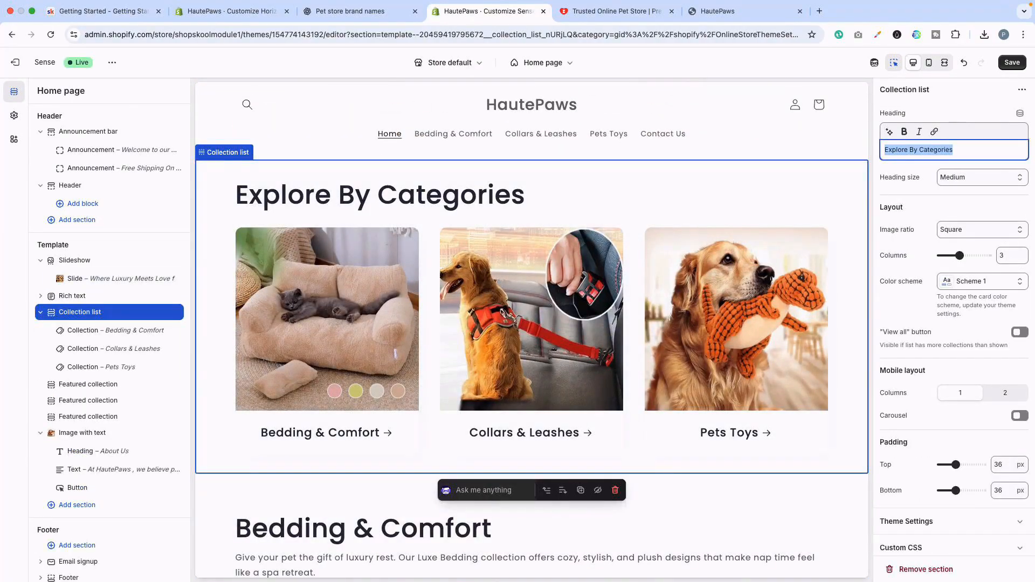
{"action": "left_click", "coordinate": [980, 281]}
{"action": "left_click", "coordinate": [939, 479]}
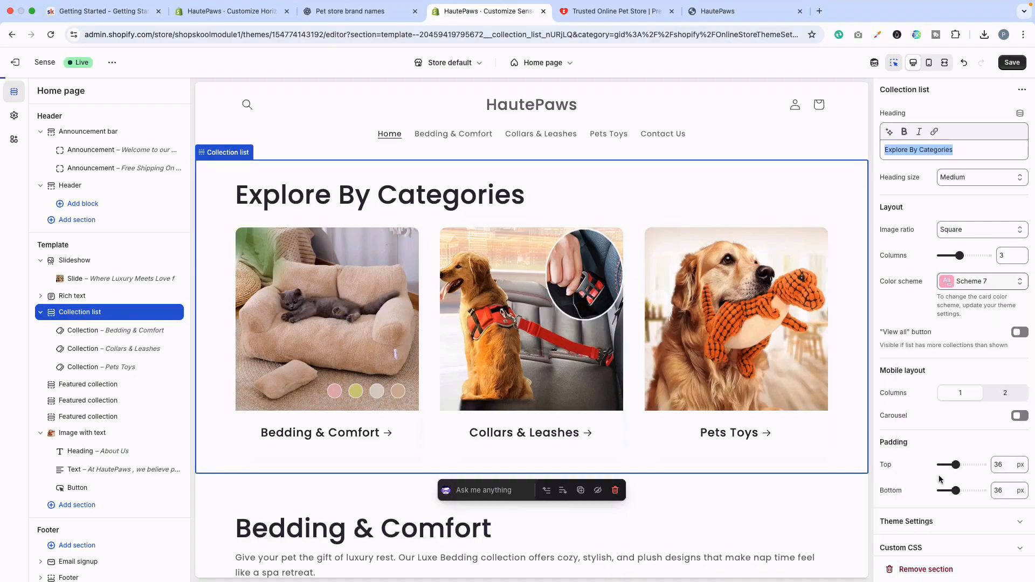
{"action": "left_click", "coordinate": [981, 281]}
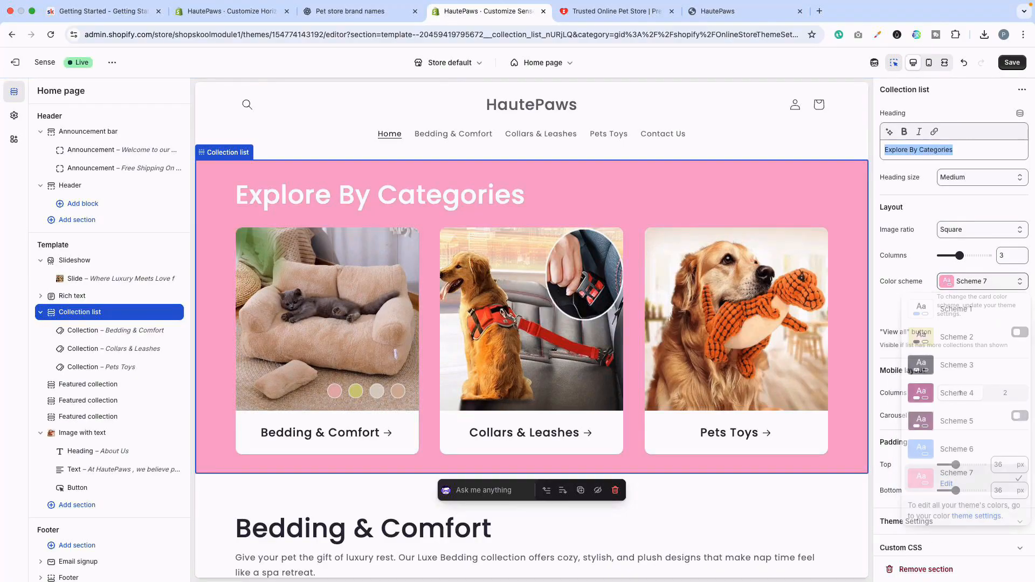
{"action": "left_click", "coordinate": [956, 309]}
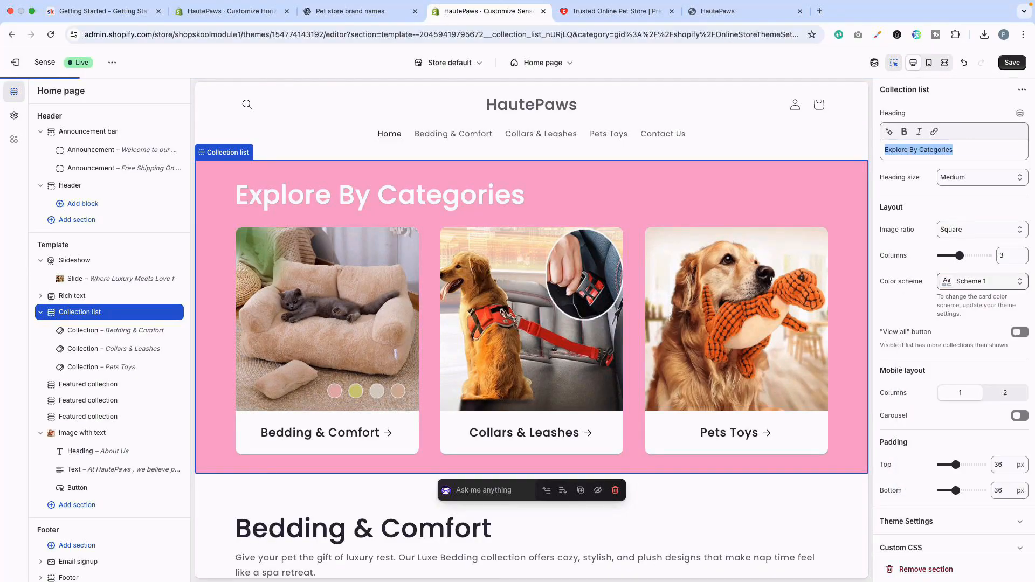
Apply Scheme 6 to the Email signup section above the footer.
{"action": "scroll", "coordinate": [531, 330], "scroll_direction": "down", "scroll_amount": 20}
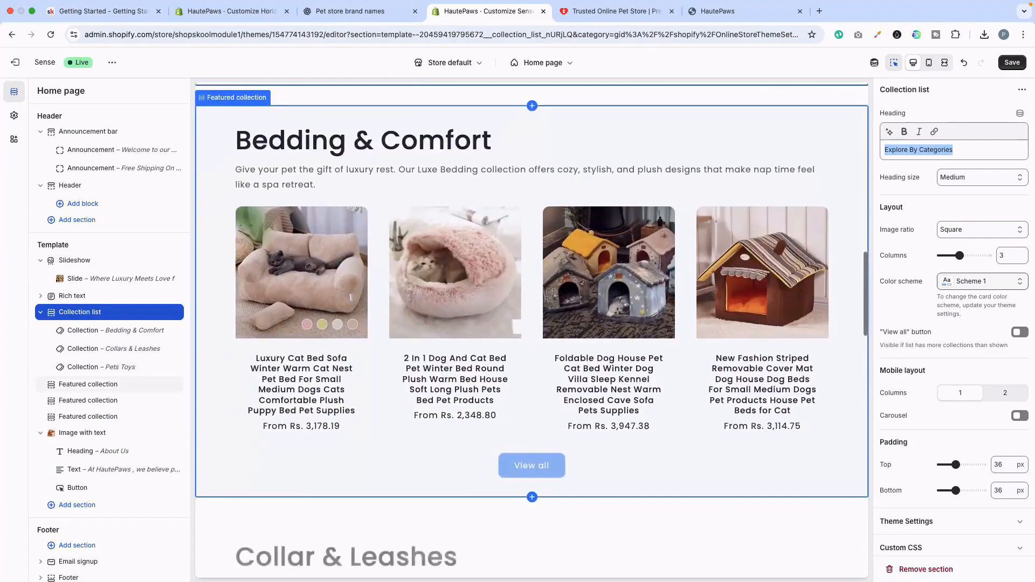
{"action": "scroll", "coordinate": [531, 399], "scroll_direction": "down", "scroll_amount": 15}
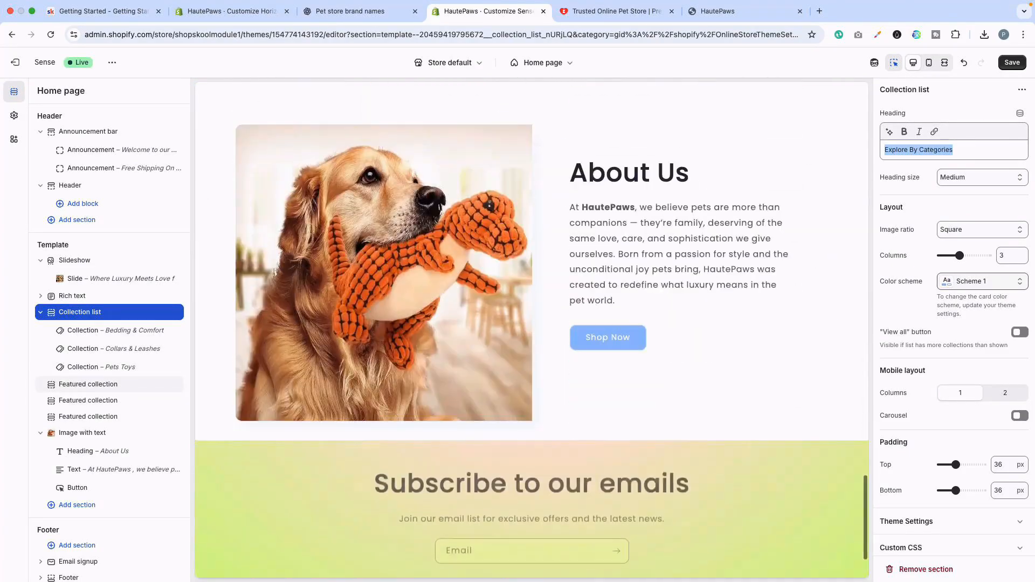
{"action": "left_click", "coordinate": [78, 561]}
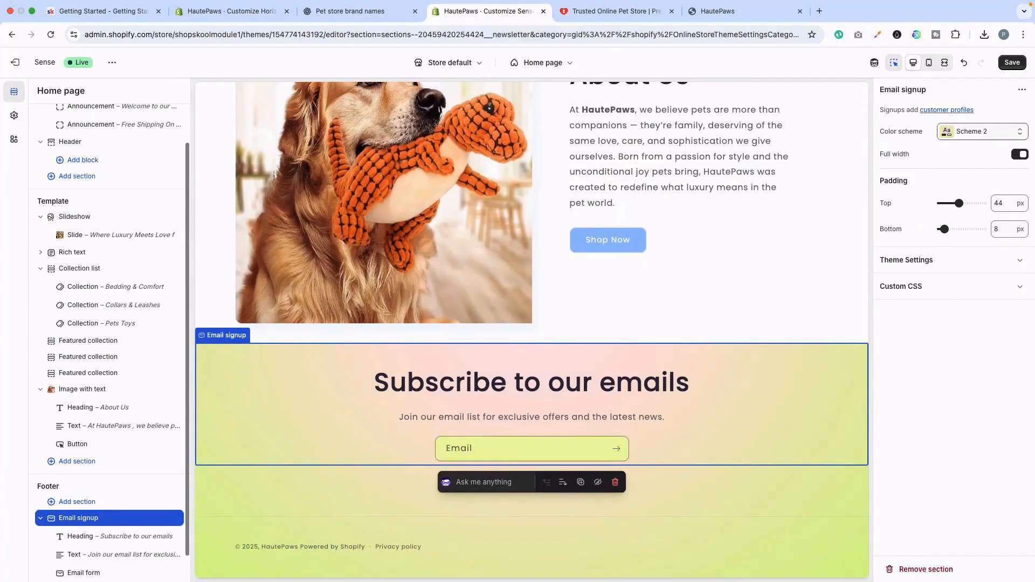
{"action": "left_click", "coordinate": [982, 131]}
{"action": "left_click", "coordinate": [956, 300]}
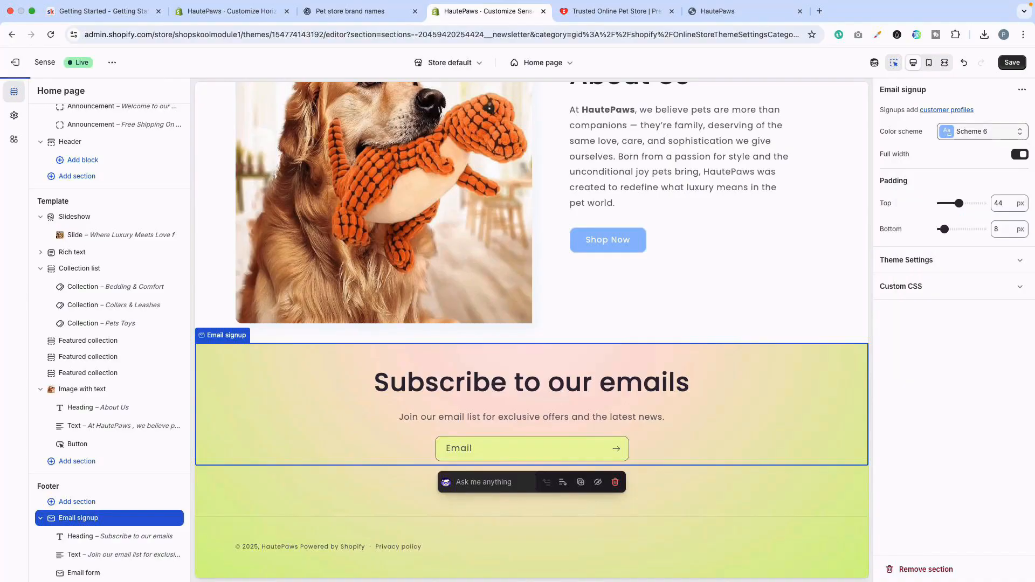
Apply Scheme 7 to the Footer section.
{"action": "left_click", "coordinate": [620, 518]}
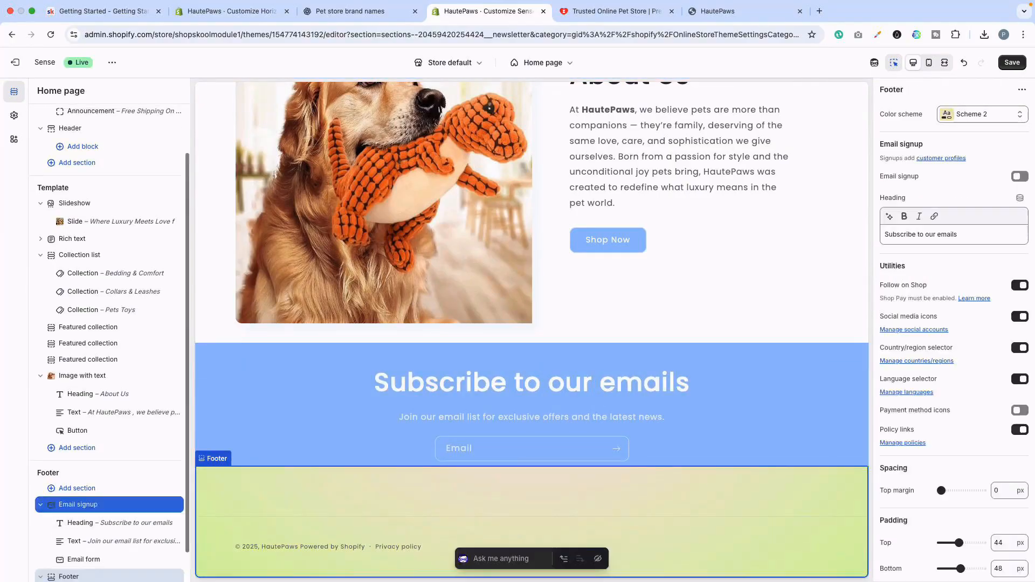
{"action": "left_click", "coordinate": [982, 113]}
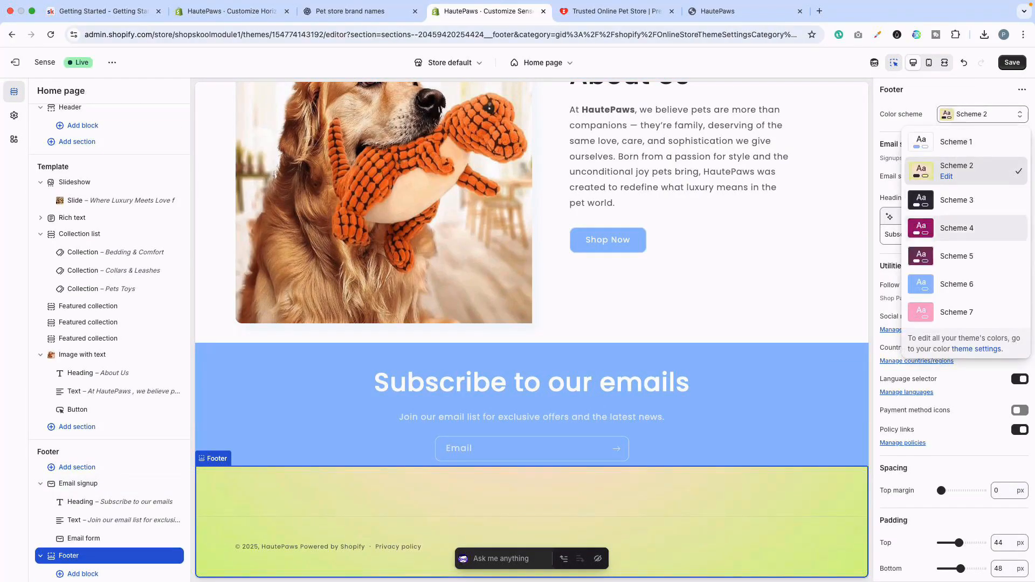
{"action": "left_click", "coordinate": [956, 312]}
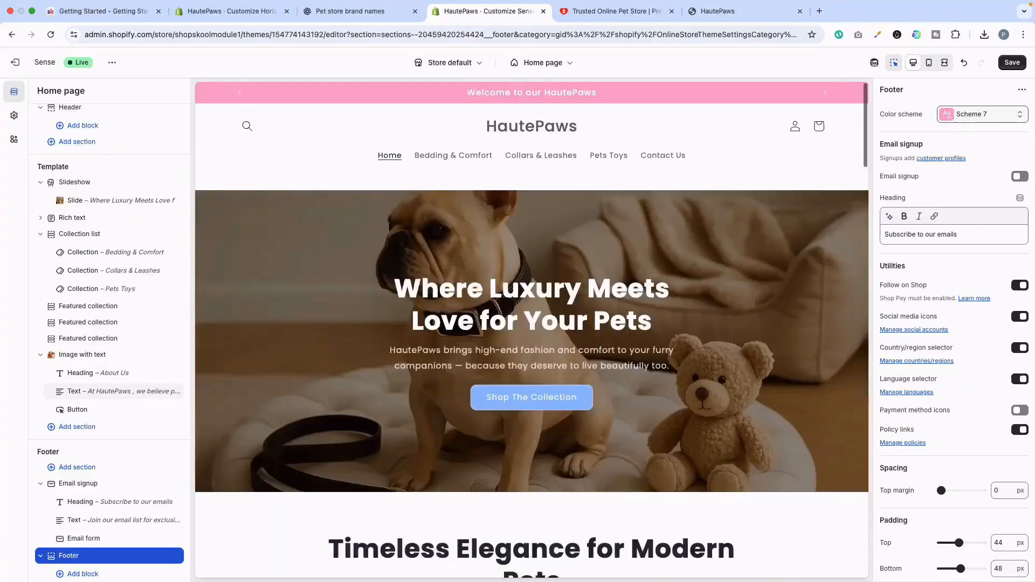
Apply Scheme 7 to the Bedding & Comfort featured collection section.
{"action": "scroll", "coordinate": [626, 345], "scroll_direction": "down", "scroll_amount": 8}
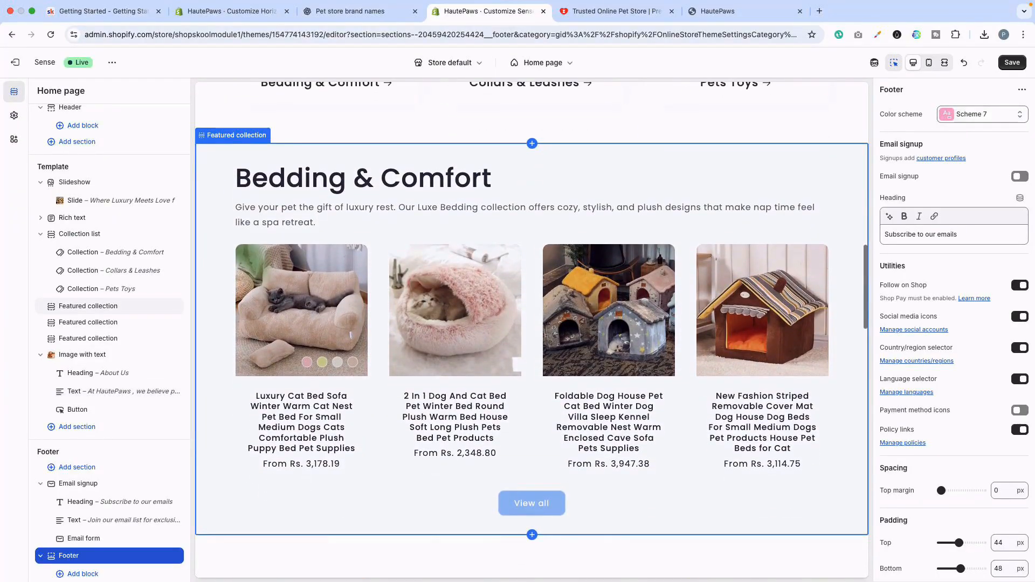
{"action": "left_click", "coordinate": [626, 345]}
{"action": "scroll", "coordinate": [953, 323], "scroll_direction": "down", "scroll_amount": 8}
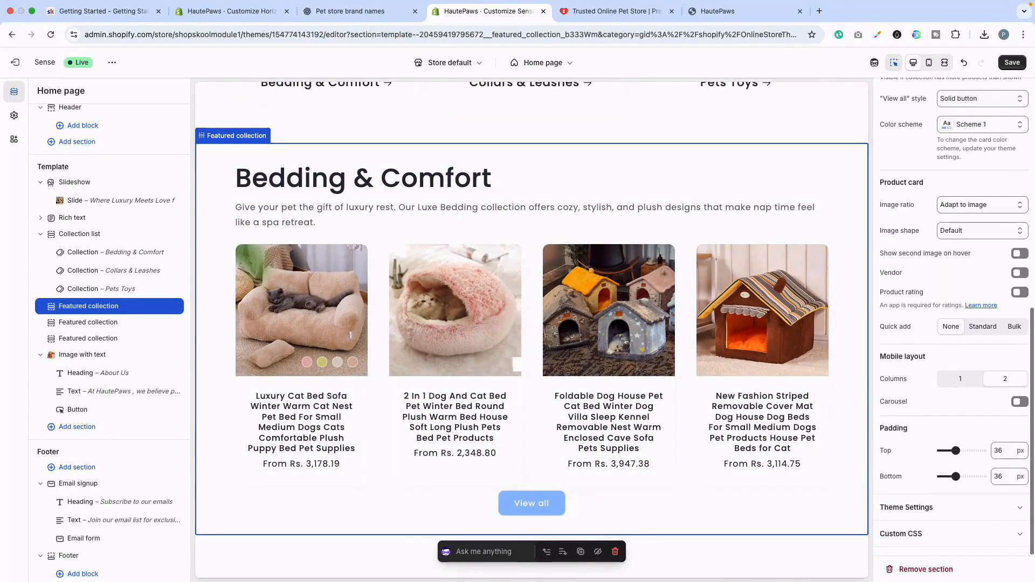
{"action": "left_click", "coordinate": [982, 125]}
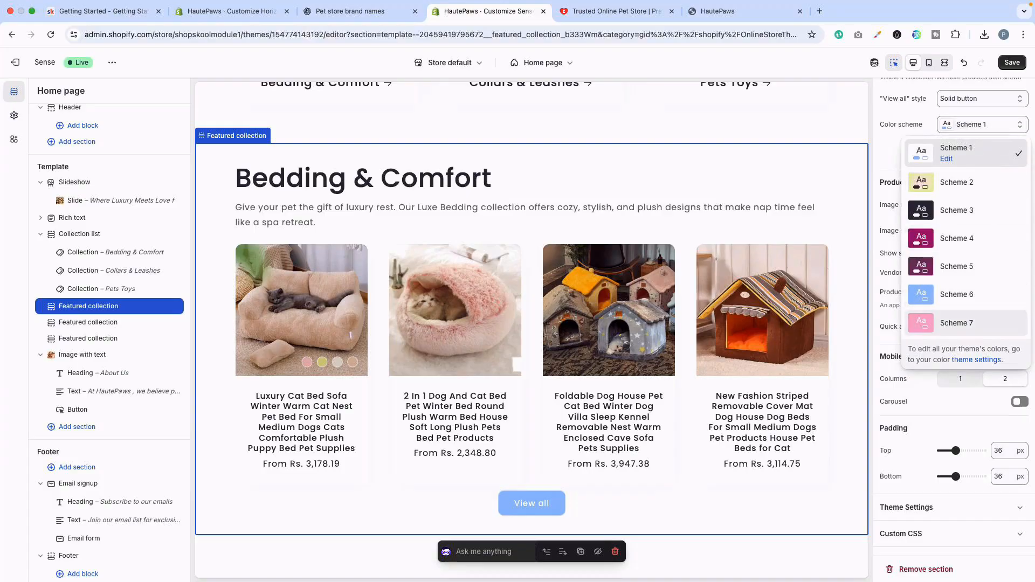
{"action": "left_click", "coordinate": [965, 323]}
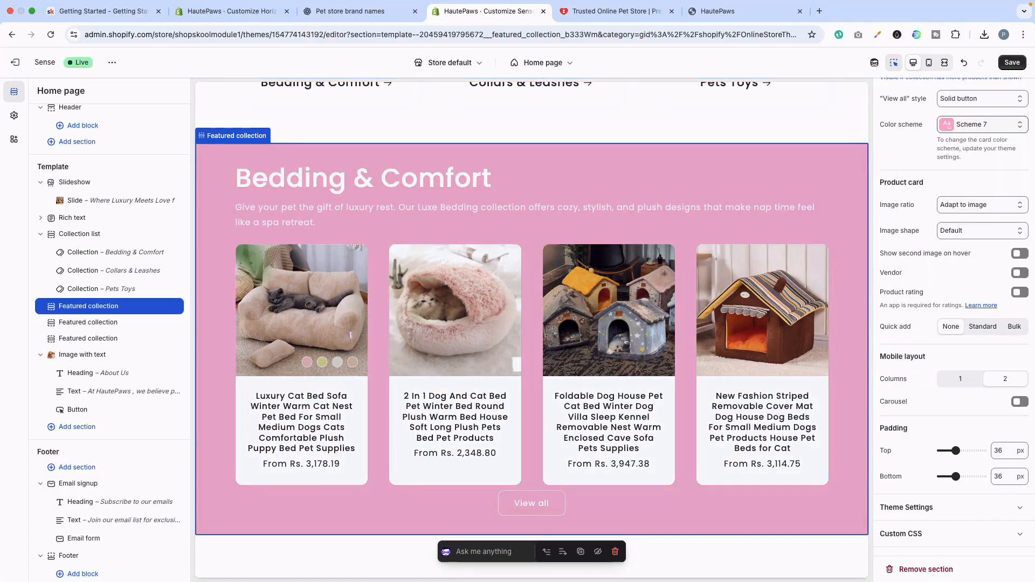
Apply Scheme 6 to the Collar & Leashes featured collection section.
{"action": "scroll", "coordinate": [760, 312], "scroll_direction": "down", "scroll_amount": 5}
{"action": "left_click", "coordinate": [760, 318]}
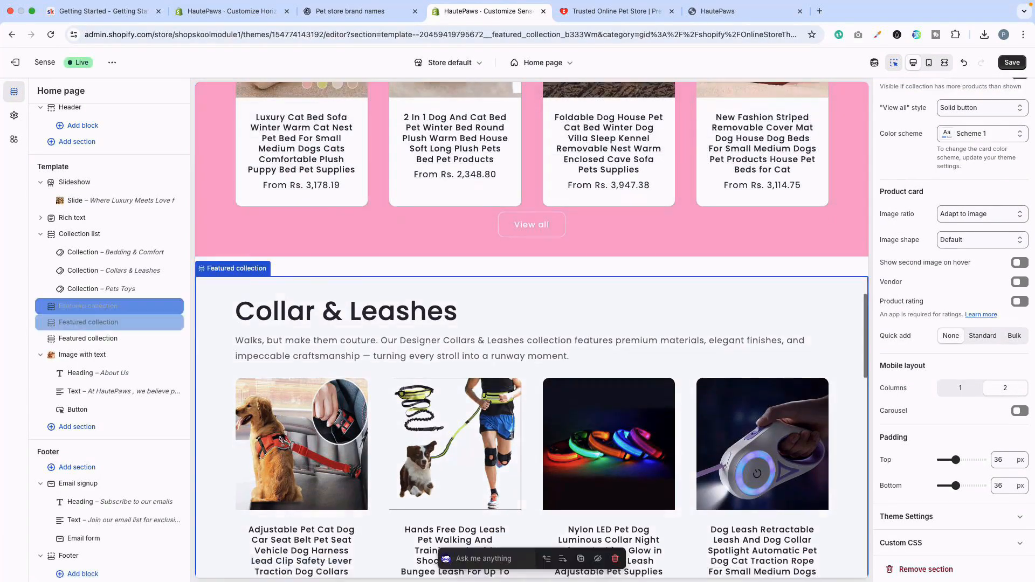
{"action": "left_click", "coordinate": [981, 133]}
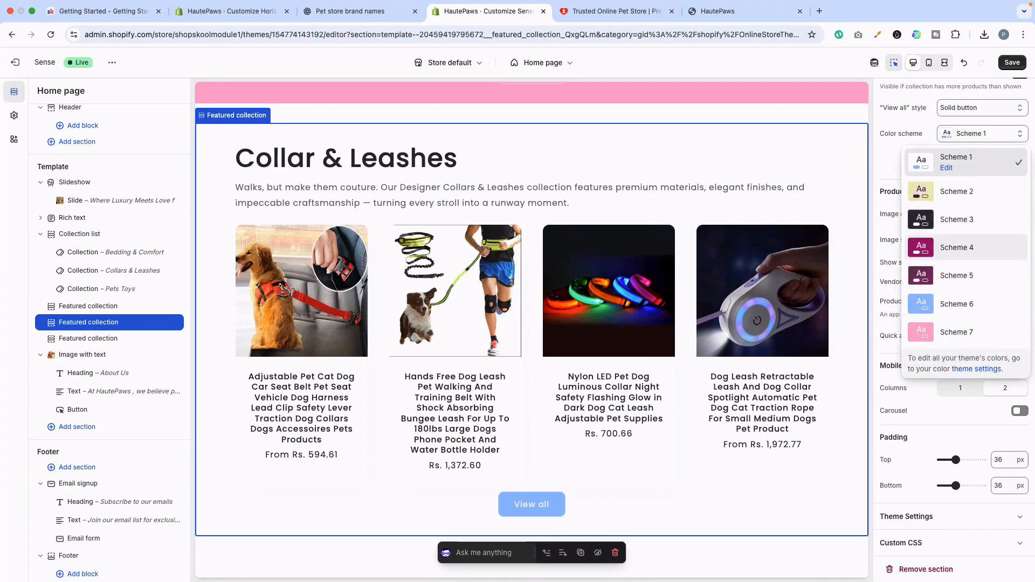
{"action": "left_click", "coordinate": [965, 304]}
{"action": "scroll", "coordinate": [762, 398], "scroll_direction": "up", "scroll_amount": 10}
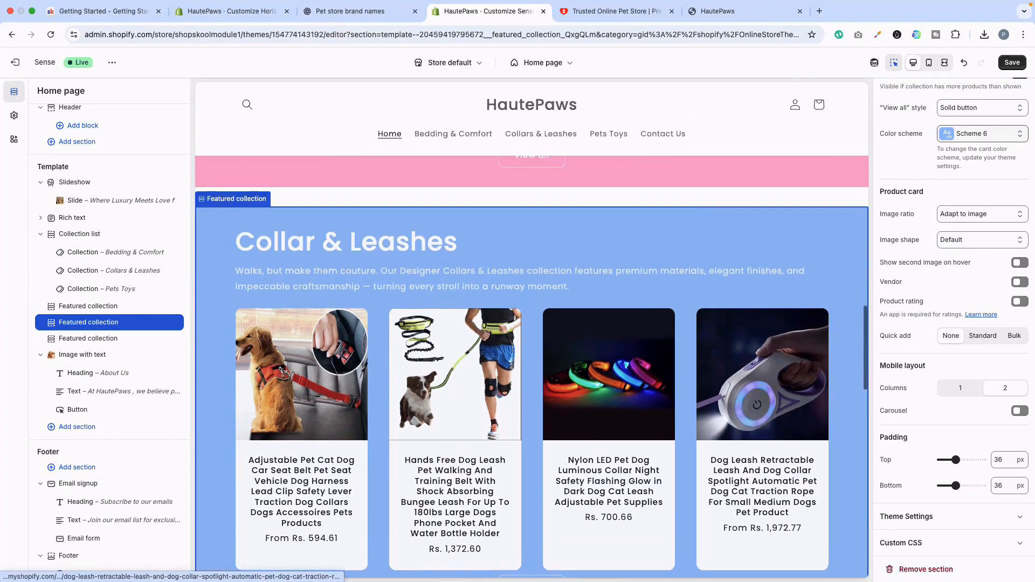
Try 0 px top padding on the Collar & Leashes section and 0 px bottom padding on the Bedding & Comfort section.
{"action": "scroll", "coordinate": [762, 399], "scroll_direction": "down", "scroll_amount": 10}
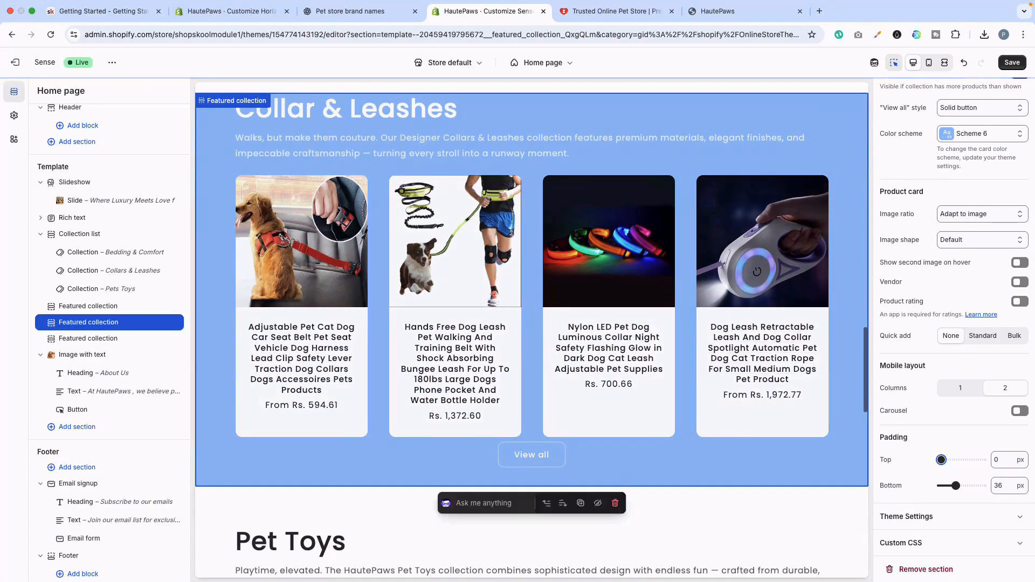
{"action": "scroll", "coordinate": [531, 227], "scroll_direction": "up", "scroll_amount": 3}
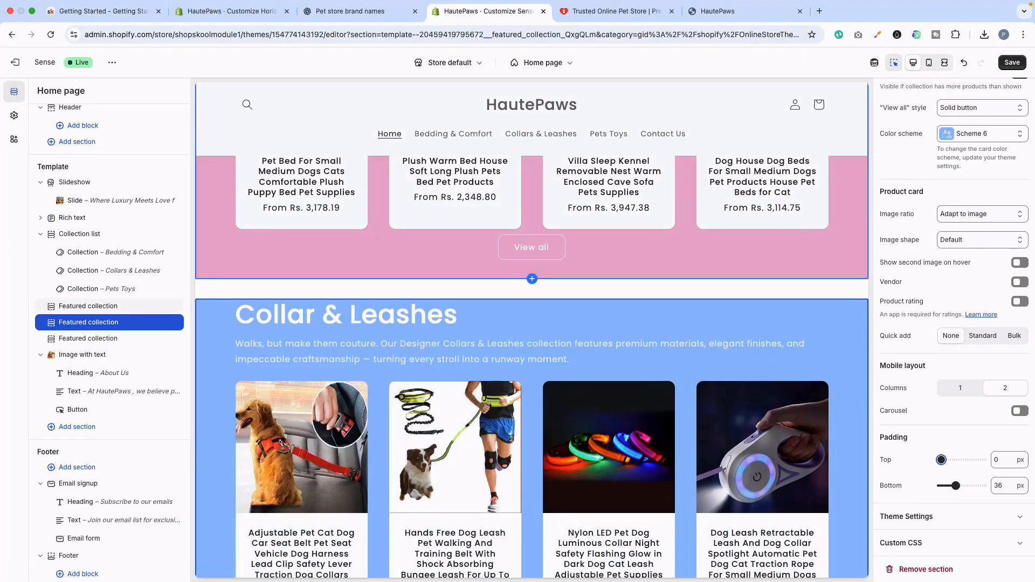
{"action": "left_click", "coordinate": [88, 306]}
{"action": "scroll", "coordinate": [531, 329], "scroll_direction": "down", "scroll_amount": 3}
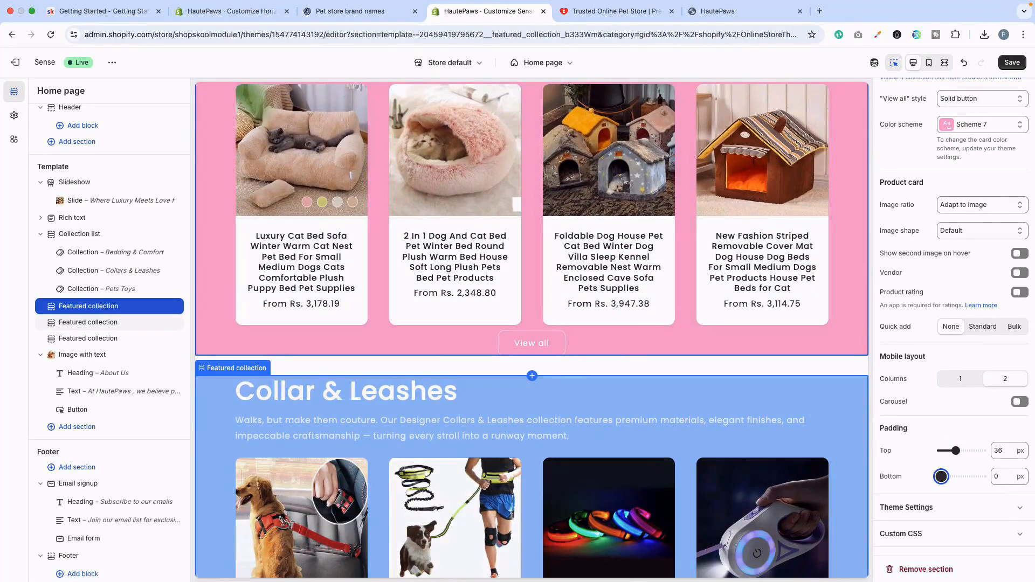
{"action": "scroll", "coordinate": [531, 329], "scroll_direction": "down", "scroll_amount": 6}
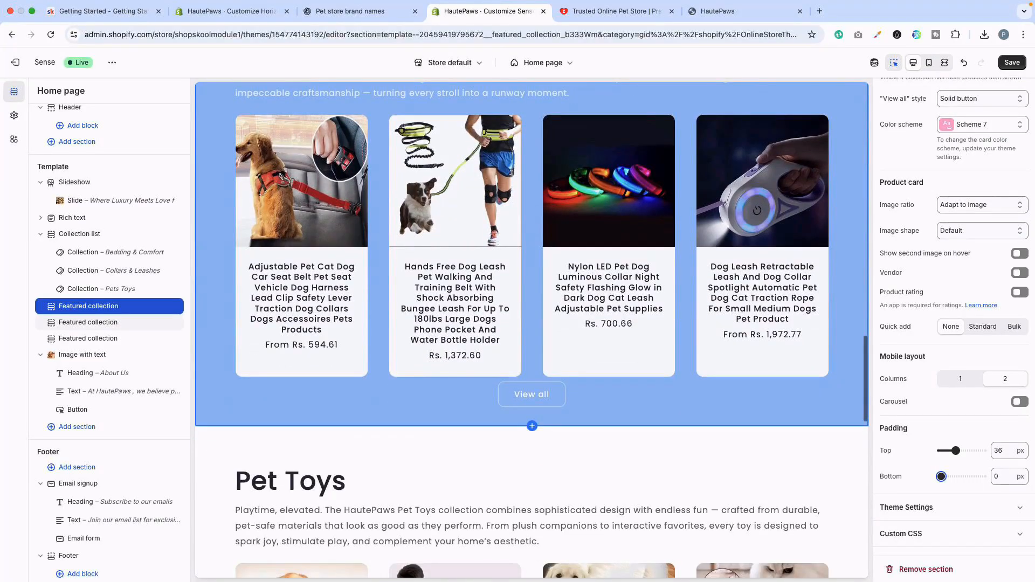
{"action": "scroll", "coordinate": [532, 329], "scroll_direction": "up", "scroll_amount": 2}
{"action": "scroll", "coordinate": [531, 329], "scroll_direction": "up", "scroll_amount": 1}
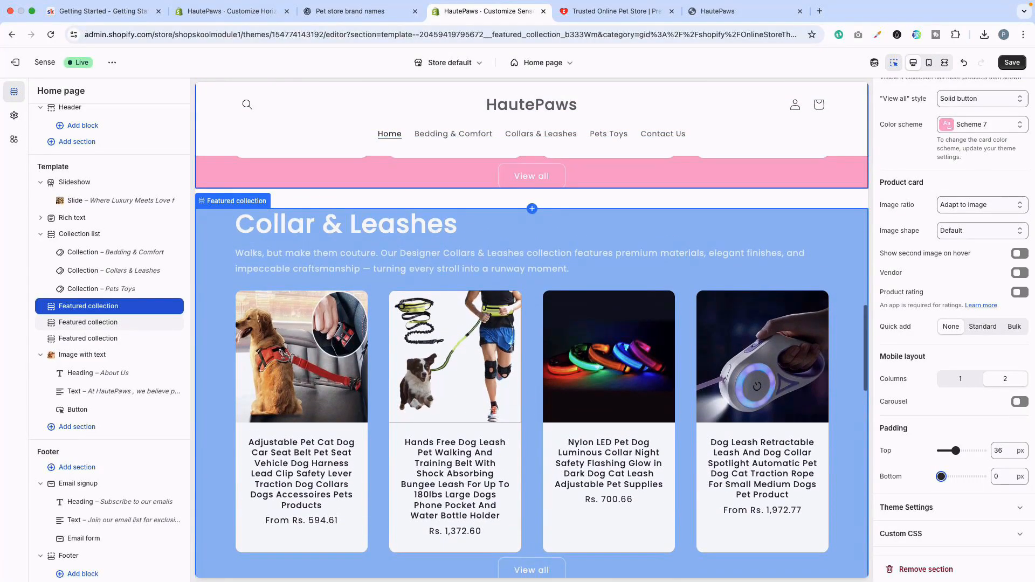
Restore the Collar & Leashes section's top padding and the Bedding & Comfort section's bottom padding to 36 px.
{"action": "left_click", "coordinate": [754, 237]}
{"action": "scroll", "coordinate": [755, 237], "scroll_direction": "up", "scroll_amount": 1}
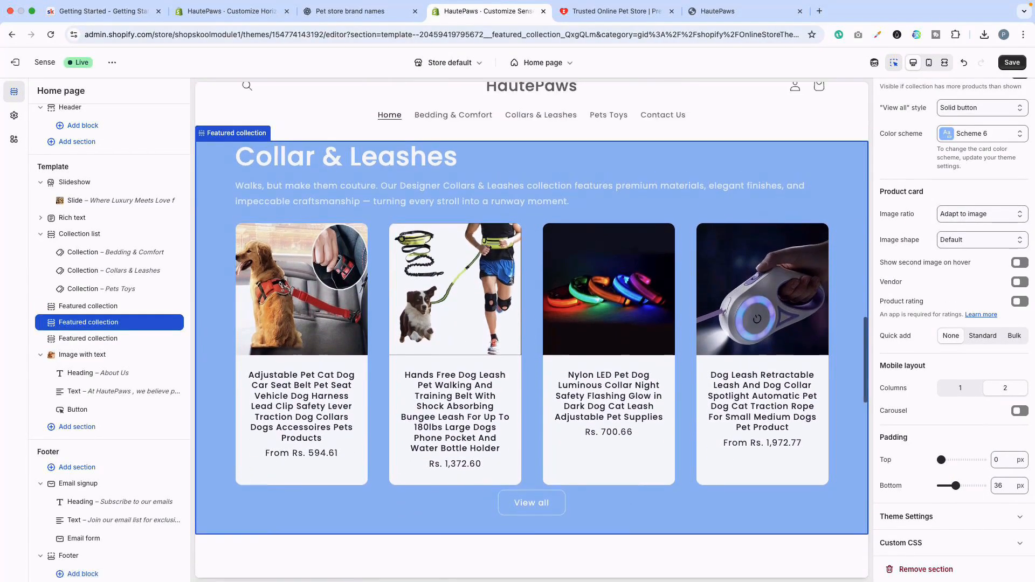
{"action": "scroll", "coordinate": [532, 329], "scroll_direction": "up", "scroll_amount": 3}
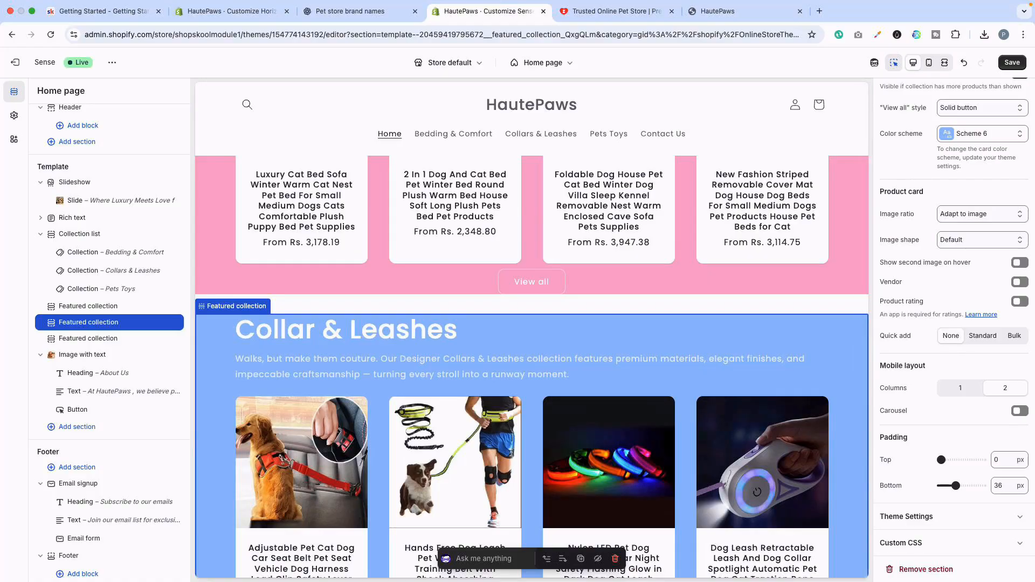
{"action": "scroll", "coordinate": [755, 269], "scroll_direction": "up", "scroll_amount": 5}
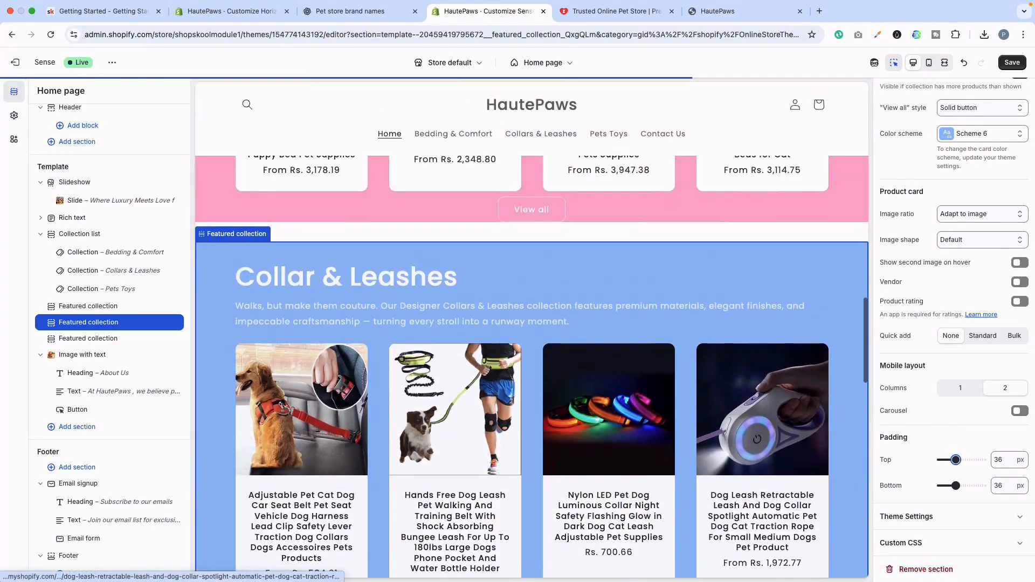
{"action": "left_click", "coordinate": [531, 323]}
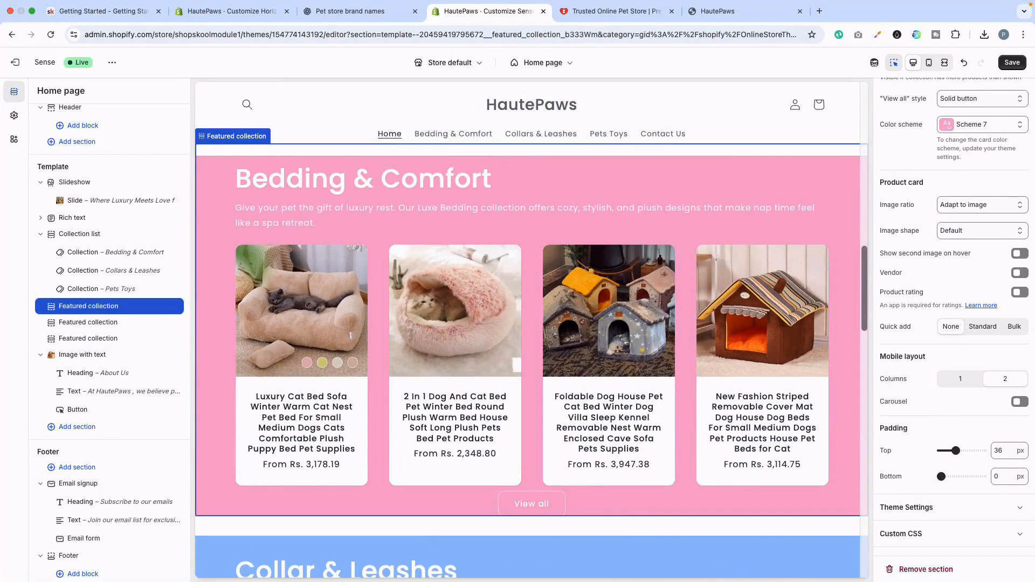
{"action": "left_click_drag", "start_coordinate": [952, 476], "coordinate": [957, 476]}
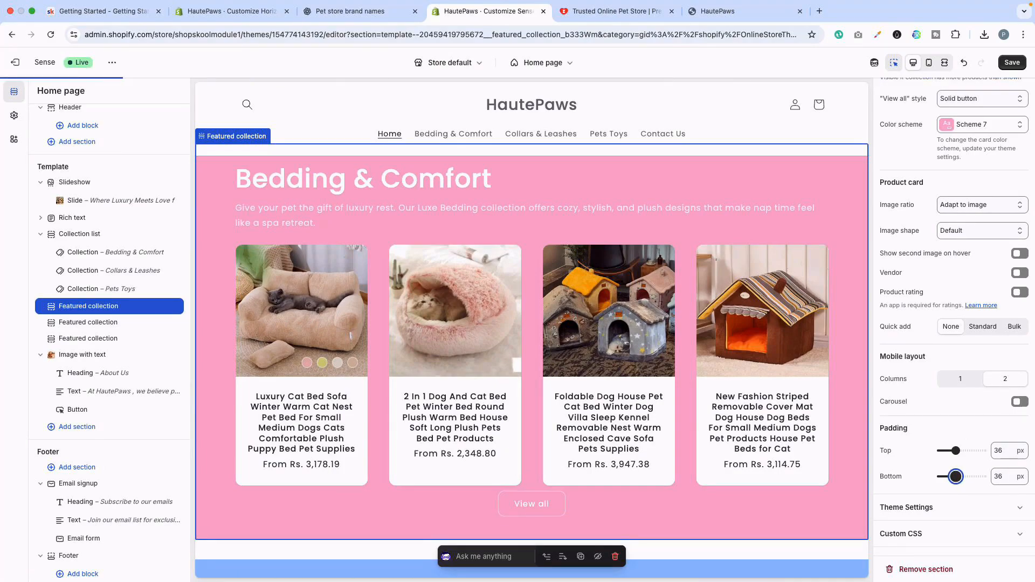
Check the recolored home page from the announcement bar down to the footer and save the theme.
{"action": "scroll", "coordinate": [765, 312], "scroll_direction": "down", "scroll_amount": 4}
{"action": "scroll", "coordinate": [765, 312], "scroll_direction": "up", "scroll_amount": 5}
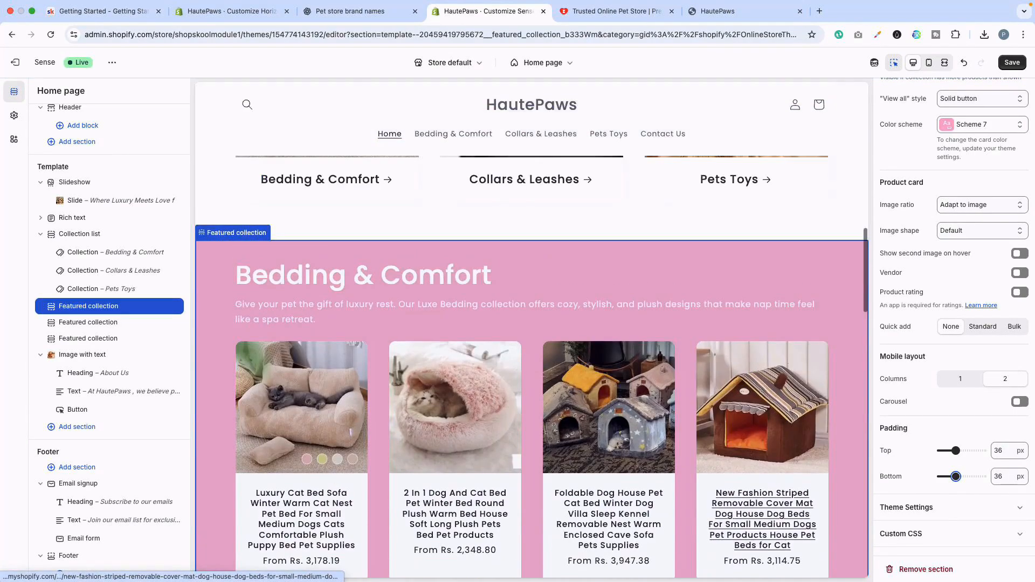
{"action": "scroll", "coordinate": [763, 404], "scroll_direction": "up", "scroll_amount": 10}
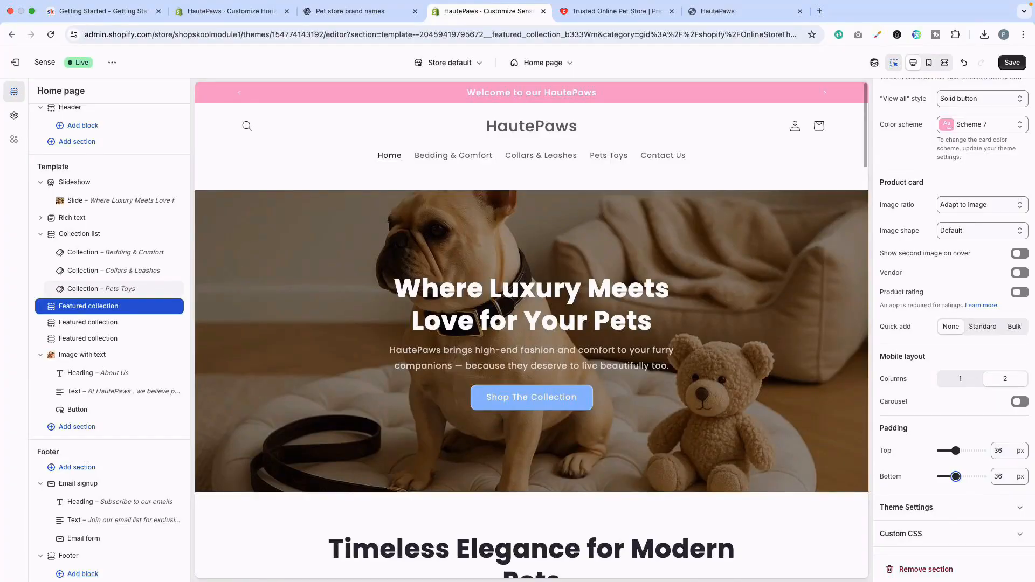
{"action": "scroll", "coordinate": [531, 329], "scroll_direction": "down", "scroll_amount": 15}
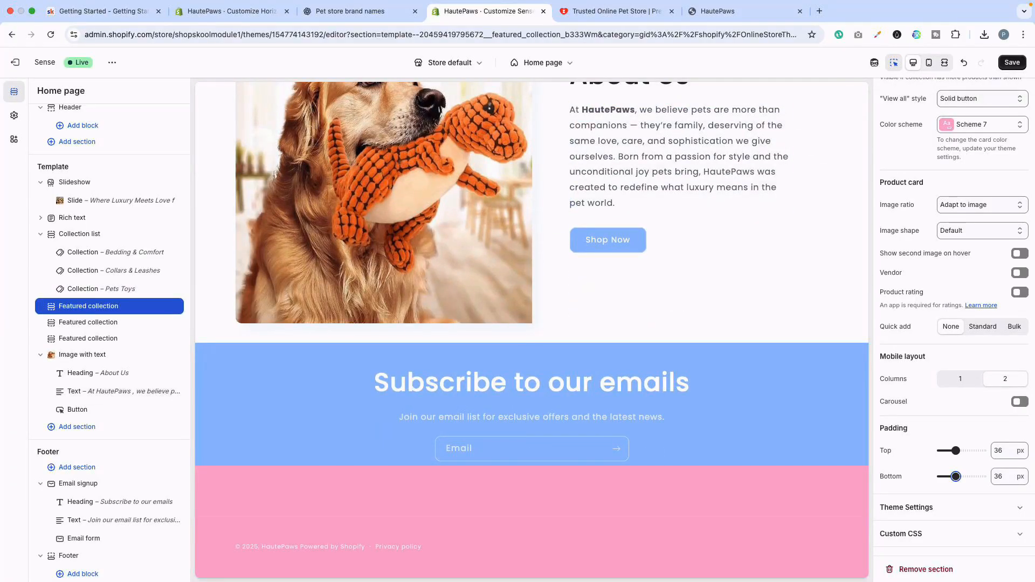
{"action": "left_click", "coordinate": [1012, 62]}
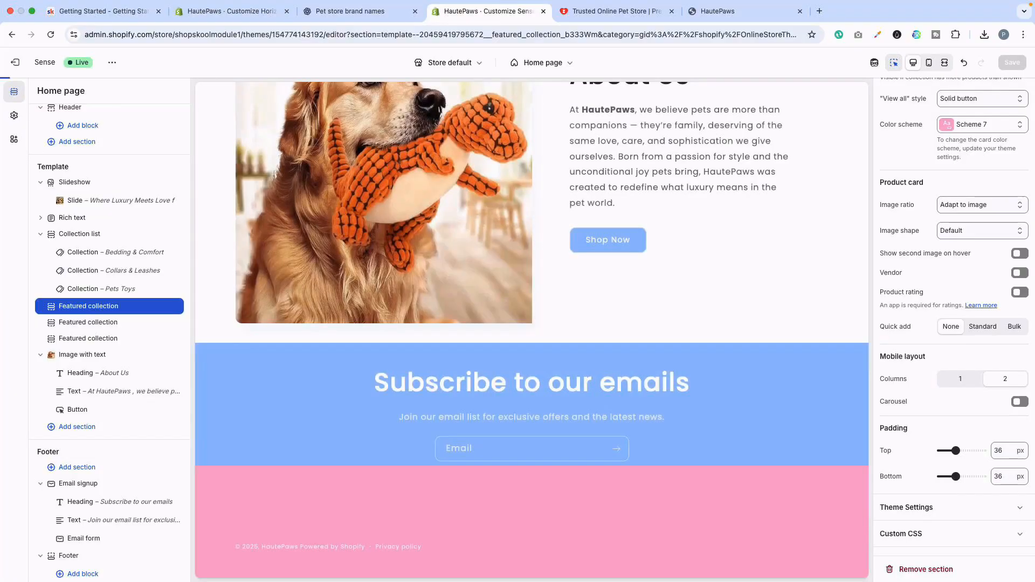
Set the Email signup section's bottom padding to 44 px and save the theme.
{"action": "left_click", "coordinate": [78, 483]}
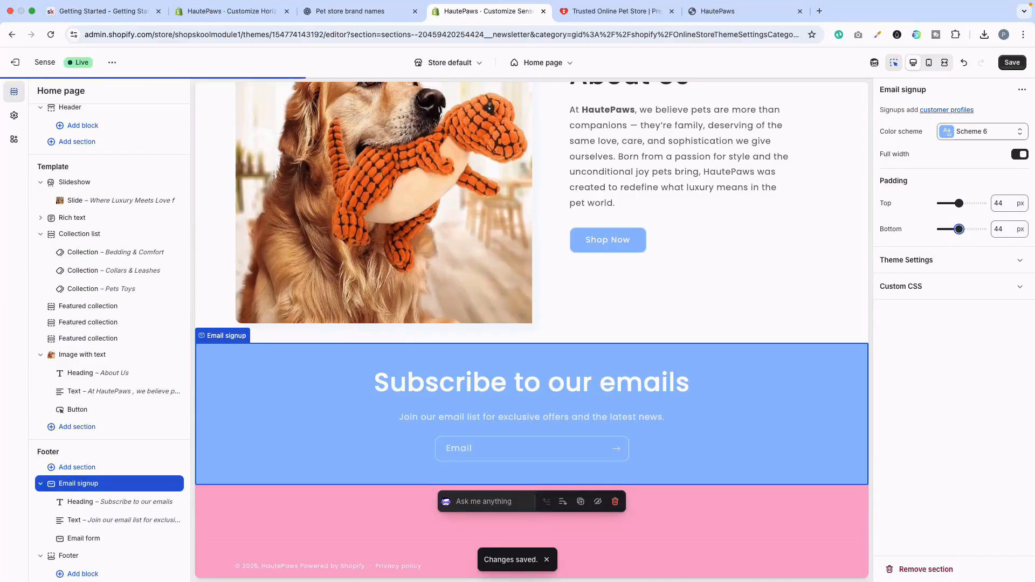
{"action": "left_click", "coordinate": [1011, 63]}
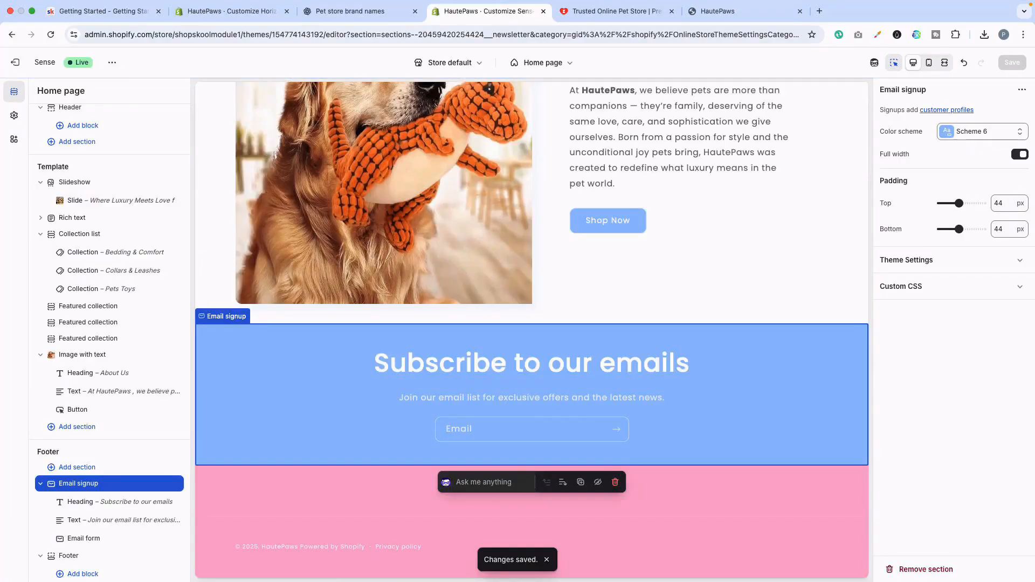
View the live store to examine its home page sections and colors, and return to the top of the page in the theme editor.
{"action": "left_click", "coordinate": [112, 63]}
{"action": "left_click", "coordinate": [33, 165]}
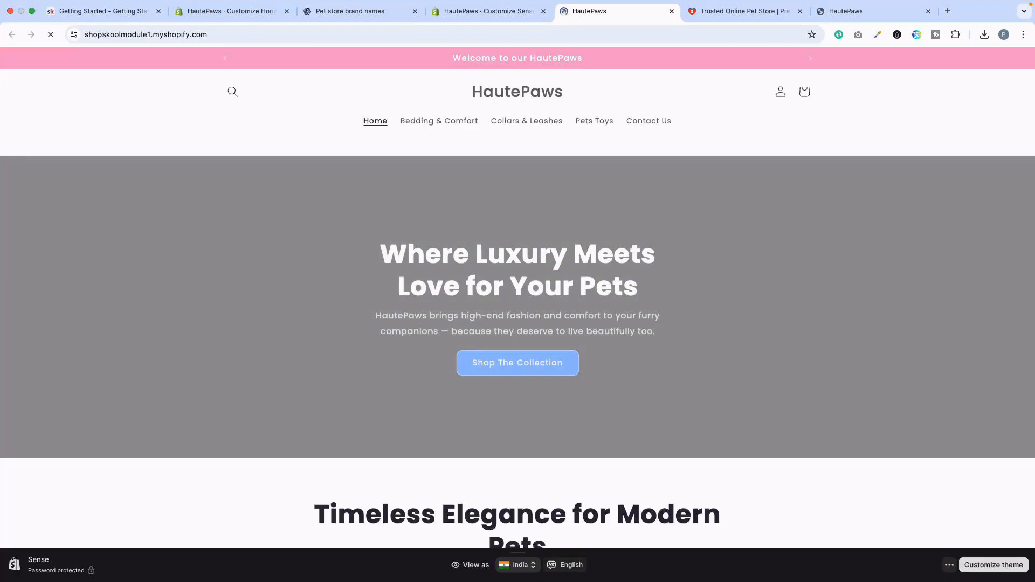
{"action": "scroll", "coordinate": [517, 297], "scroll_direction": "down", "scroll_amount": 5}
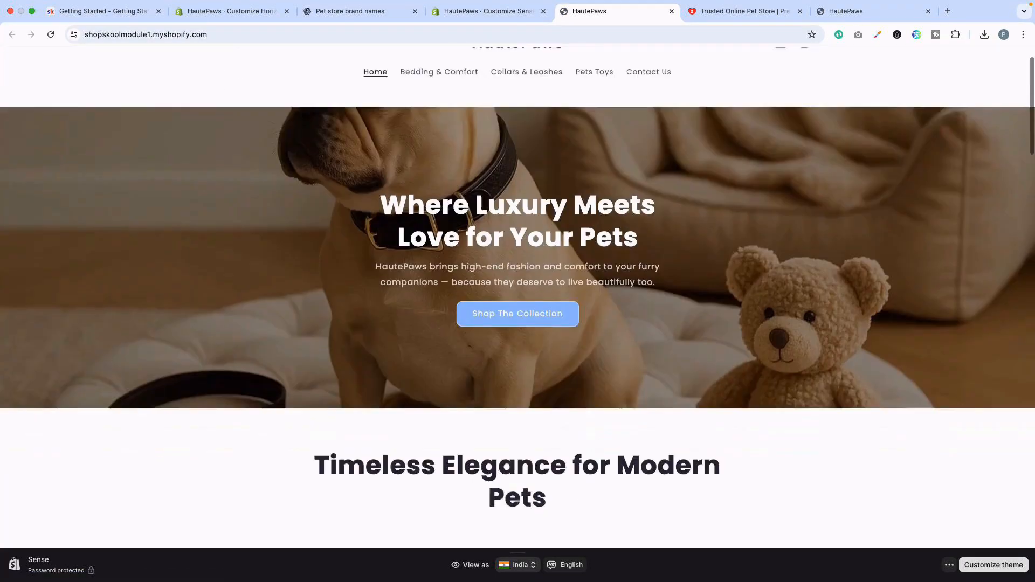
{"action": "scroll", "coordinate": [517, 297], "scroll_direction": "down", "scroll_amount": 10}
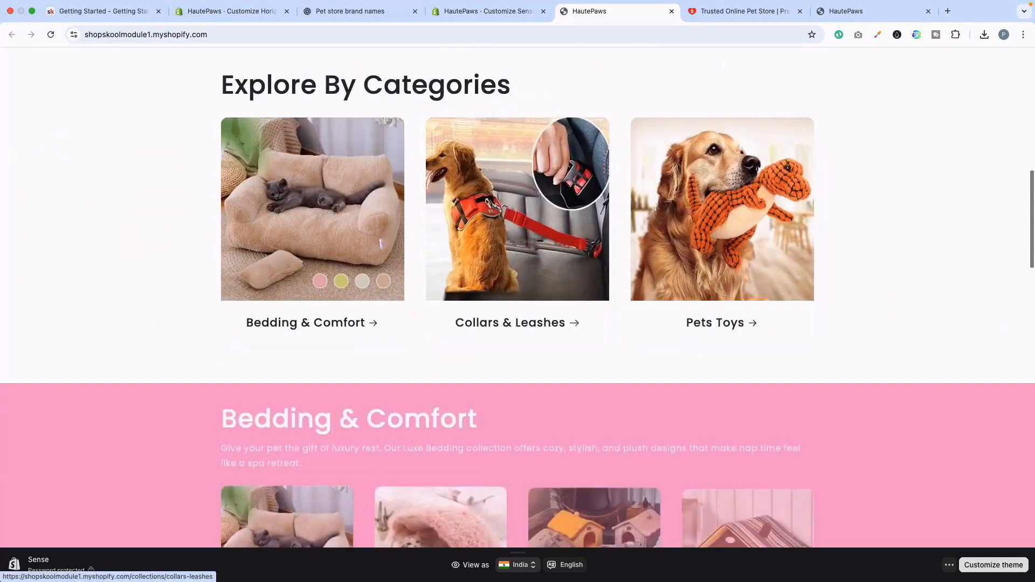
{"action": "scroll", "coordinate": [592, 297], "scroll_direction": "down", "scroll_amount": 11}
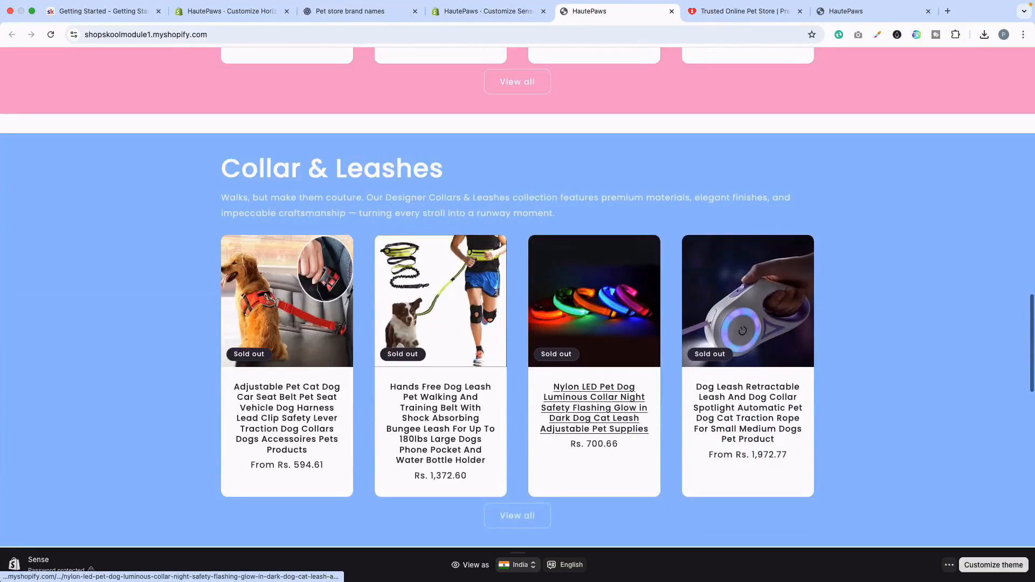
{"action": "scroll", "coordinate": [593, 232], "scroll_direction": "down", "scroll_amount": 14}
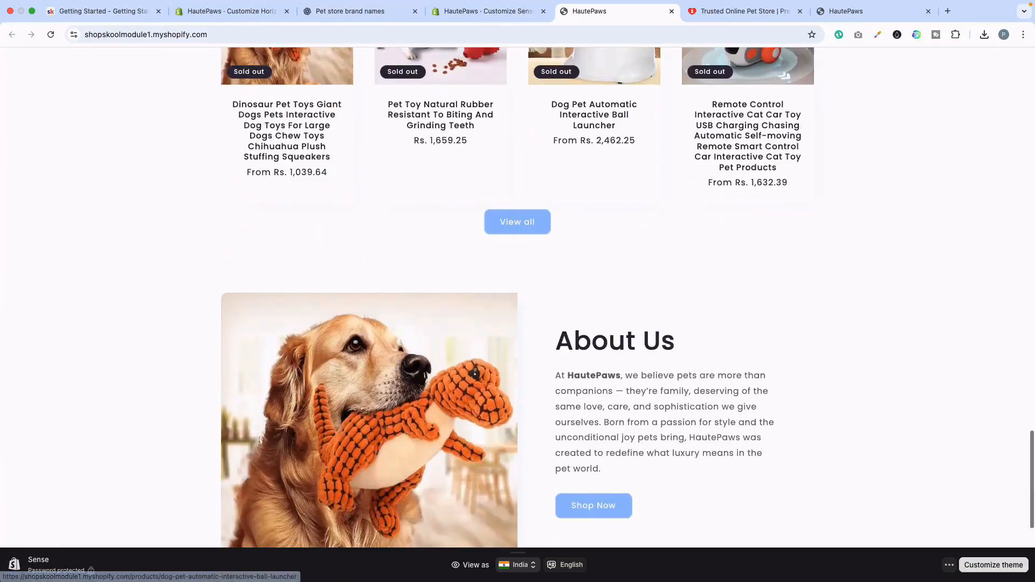
{"action": "scroll", "coordinate": [517, 297], "scroll_direction": "up", "scroll_amount": 20}
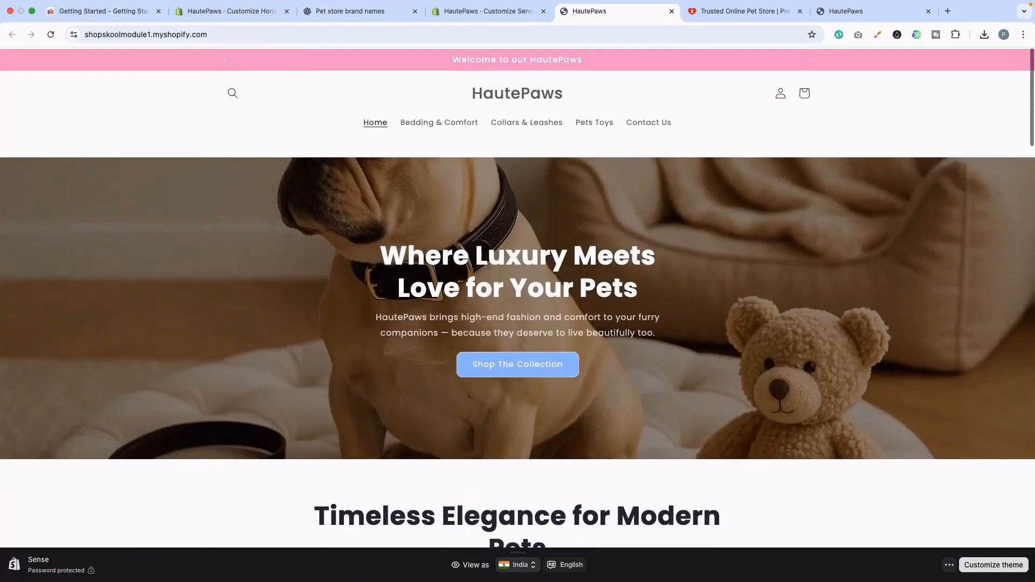
{"action": "left_click", "coordinate": [488, 11]}
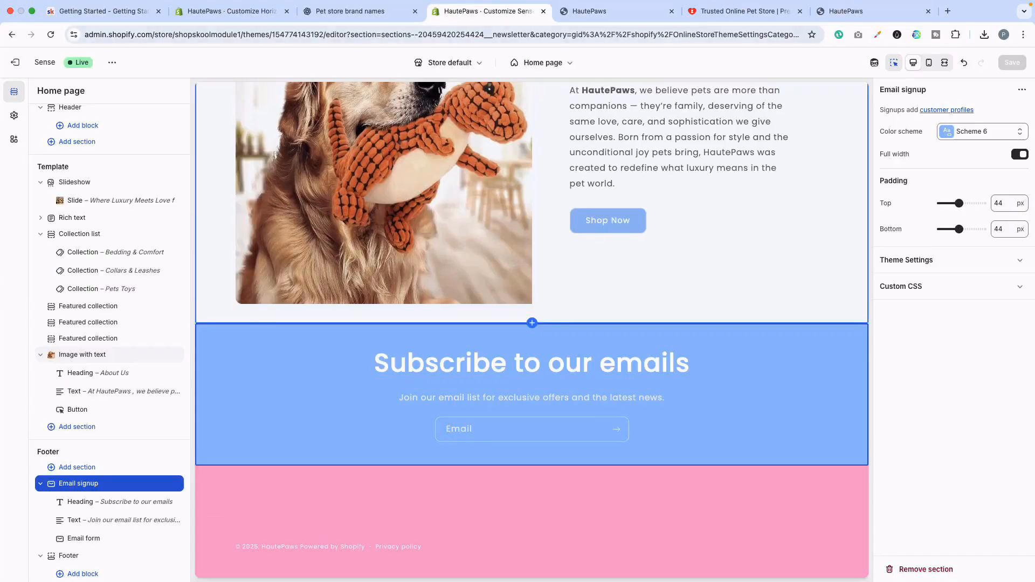
{"action": "scroll", "coordinate": [501, 127], "scroll_direction": "up", "scroll_amount": 20}
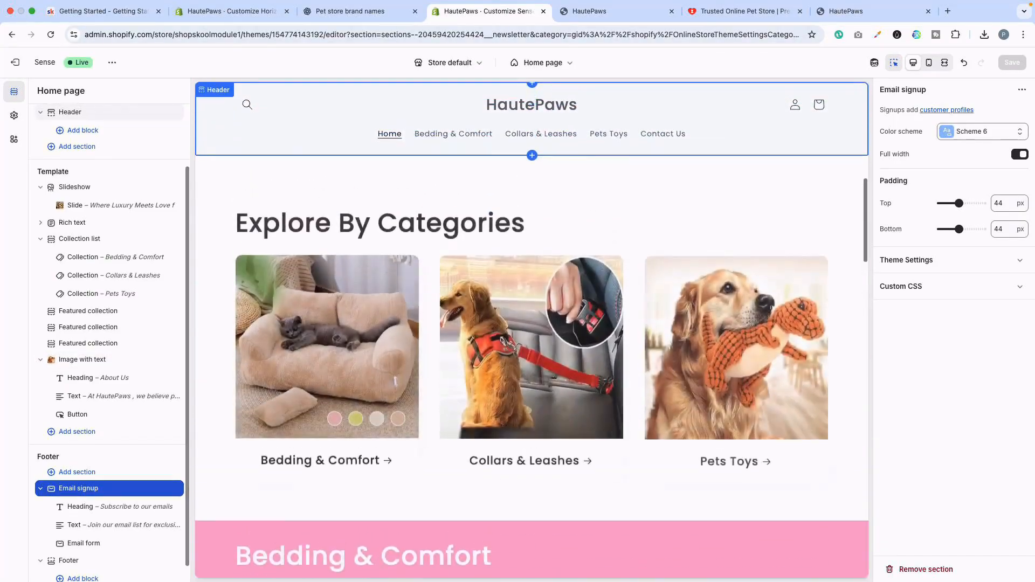
{"action": "scroll", "coordinate": [531, 323], "scroll_direction": "up", "scroll_amount": 8}
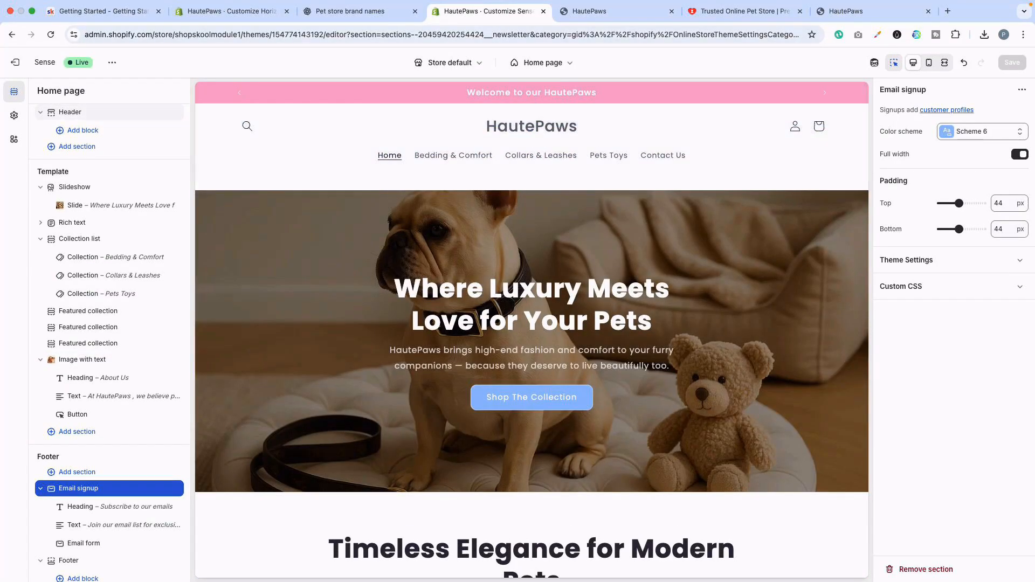
Switch to ChatGPT, download the generated HautePaws logo image, and capture a screenshot cropped closely around the dog and brand name.
{"action": "left_click", "coordinate": [351, 11]}
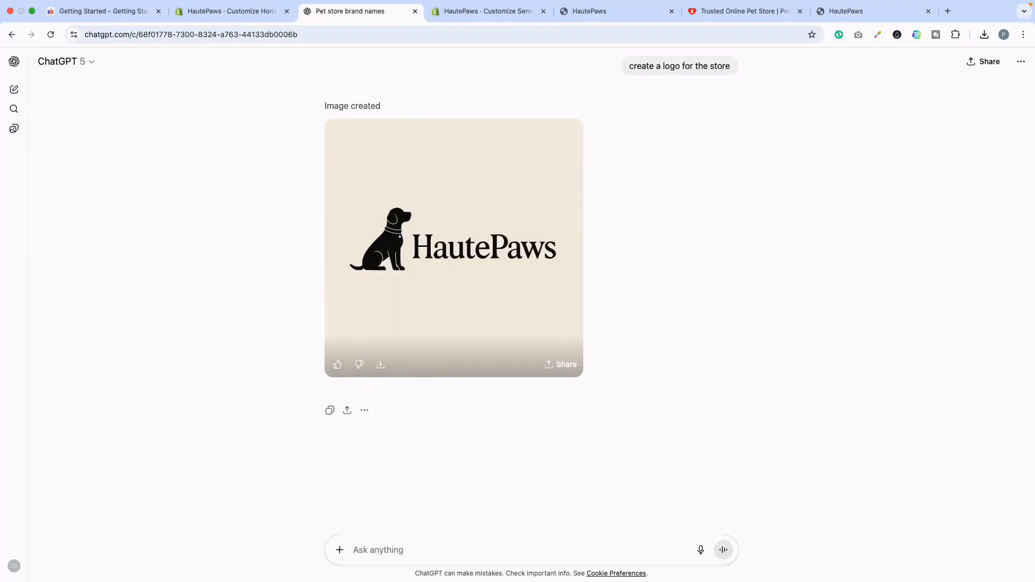
{"action": "left_click", "coordinate": [454, 248]}
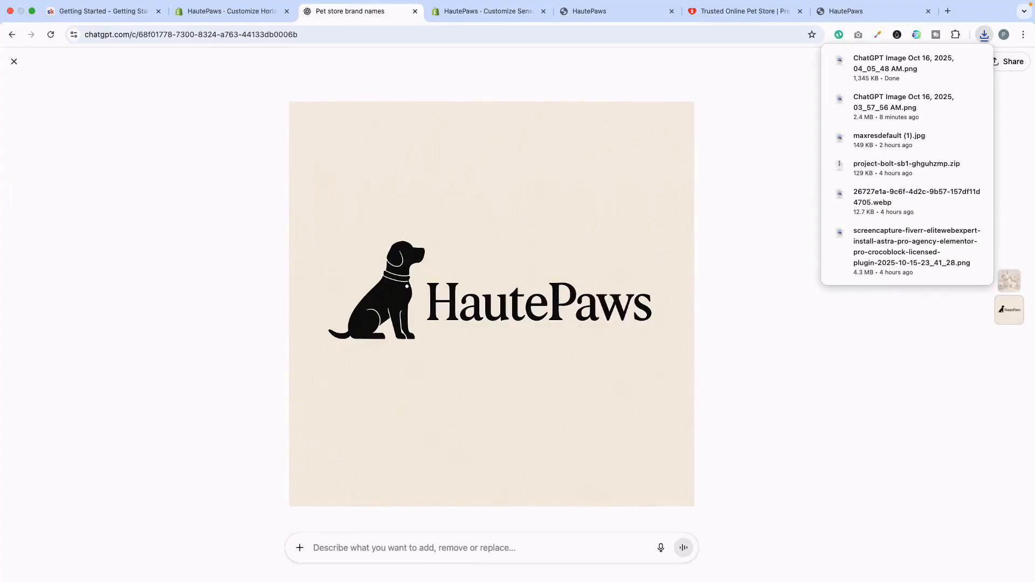
{"action": "left_click_drag", "start_coordinate": [309, 228], "coordinate": [675, 358]}
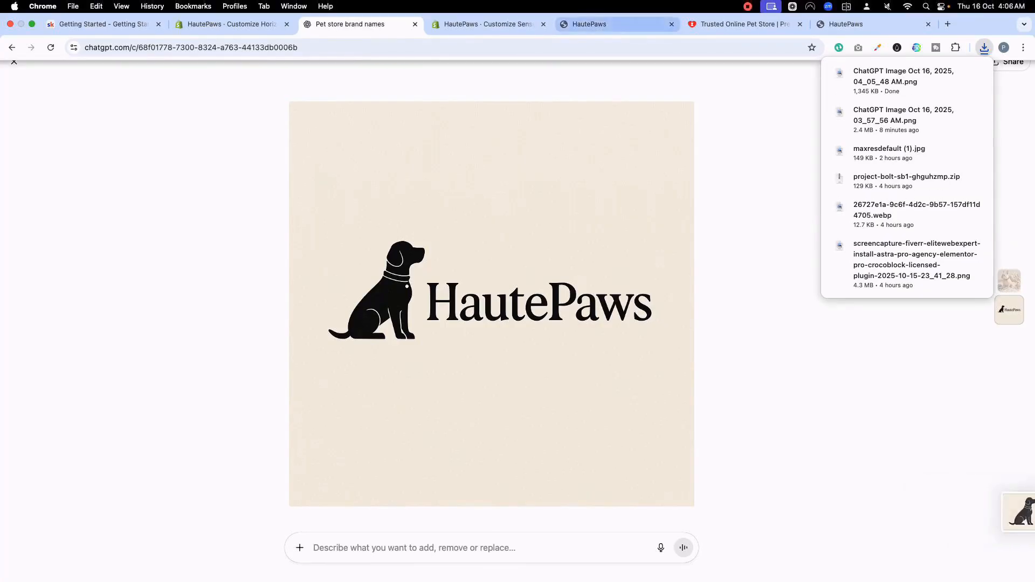
Switch to the live HautePaws store and open a new browser tab.
{"action": "left_click", "coordinate": [609, 24]}
{"action": "left_click", "coordinate": [674, 48]}
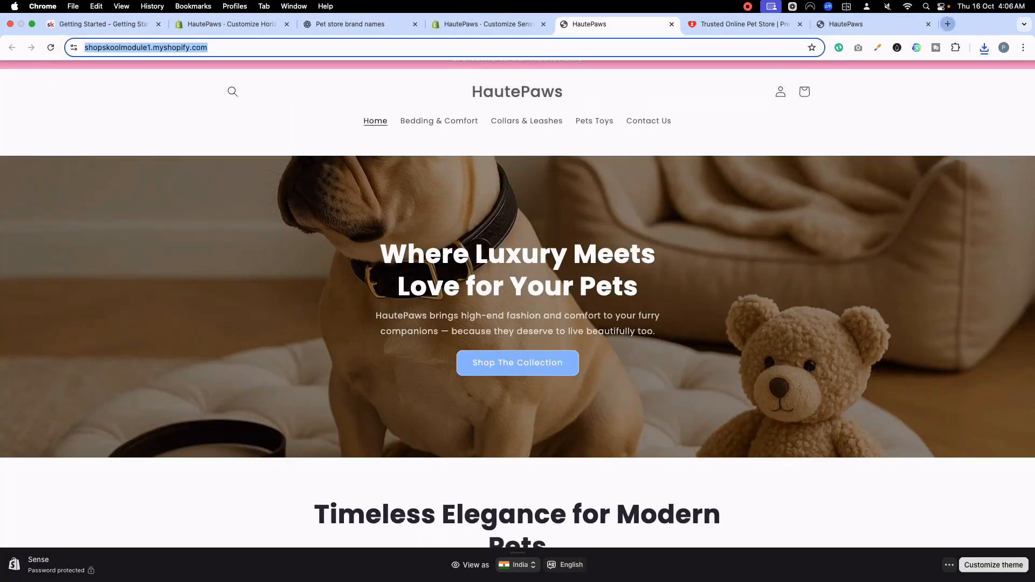
{"action": "key", "text": "super+t"}
{"action": "type", "text": "canva'"}
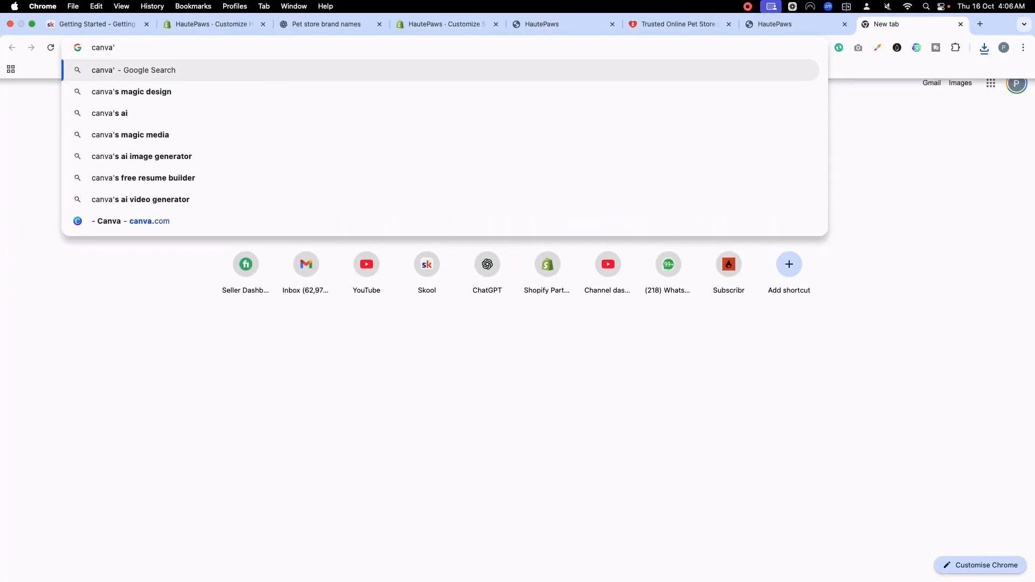
{"action": "key", "text": "BackSpace"}
{"action": "key", "text": "BackSpace"}
{"action": "key", "text": "BackSpace"}
{"action": "key", "text": "BackSpace"}
{"action": "key", "text": "BackSpace"}
{"action": "key", "text": "BackSpace"}
Go to the remove.bg website.
{"action": "type", "text": "remo"}
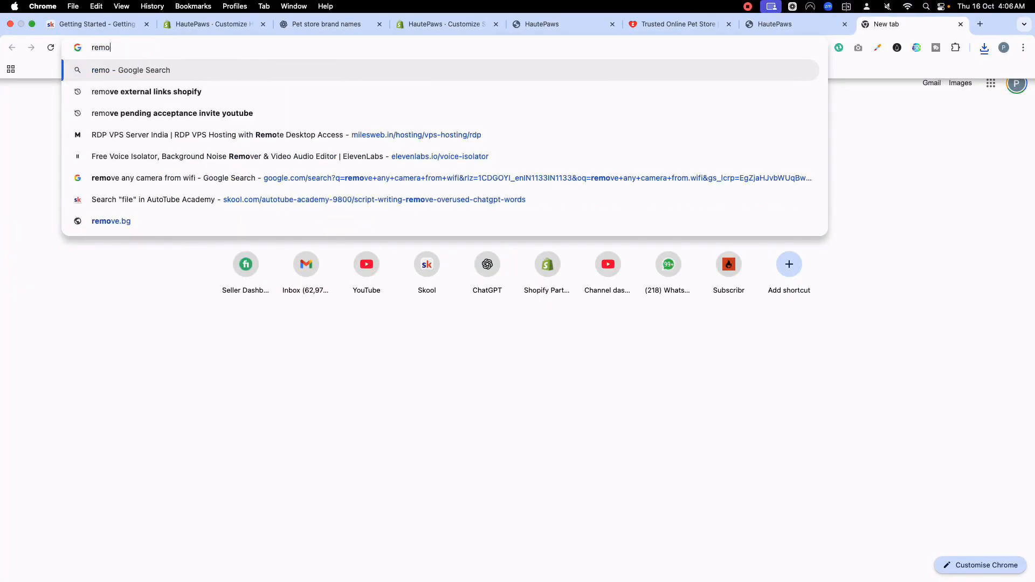
{"action": "type", "text": "ve.bg"}
{"action": "key", "text": "Return"}
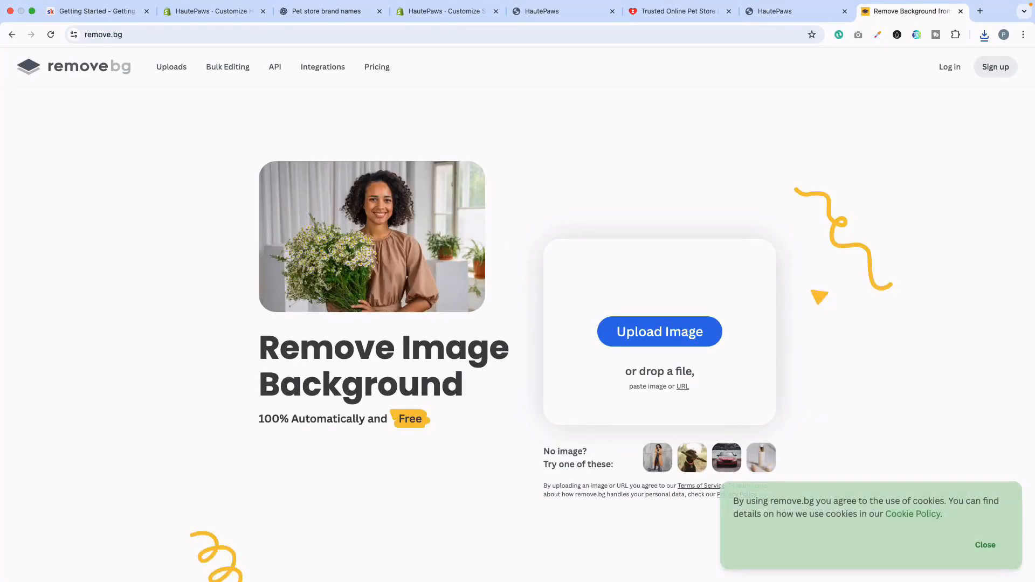
Upload the cropped HautePaws logo screenshot from the Desktop folder and download its background-free version as the free 683 x 242 preview.
{"action": "left_click", "coordinate": [660, 332]}
{"action": "left_click", "coordinate": [455, 258]}
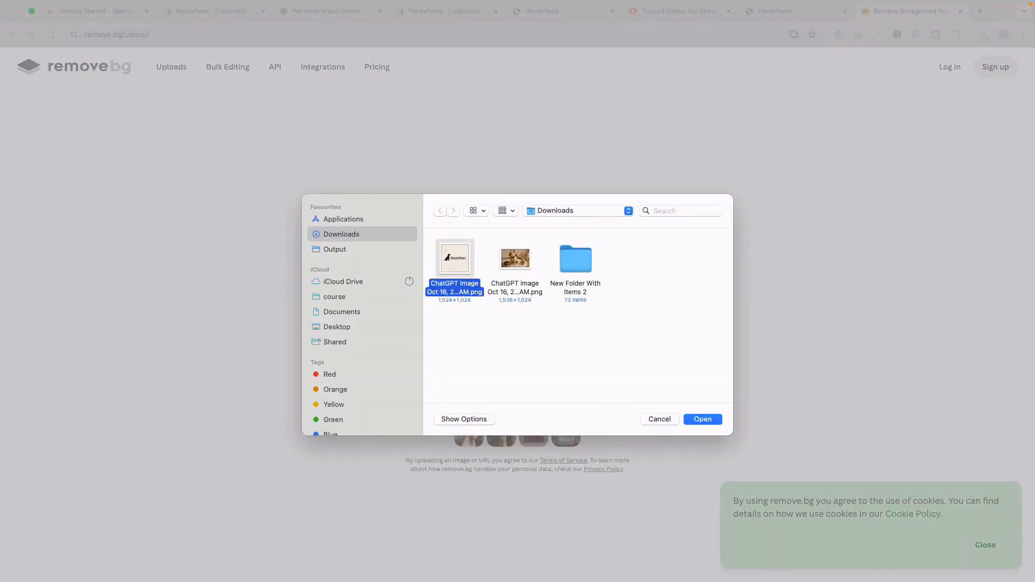
{"action": "left_click", "coordinate": [337, 326]}
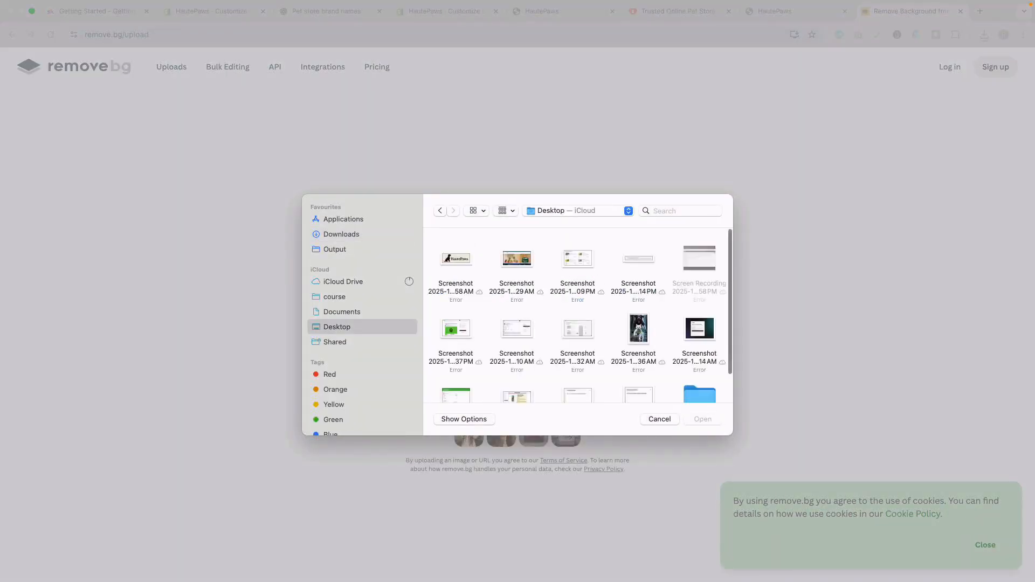
{"action": "double_click", "coordinate": [456, 258]}
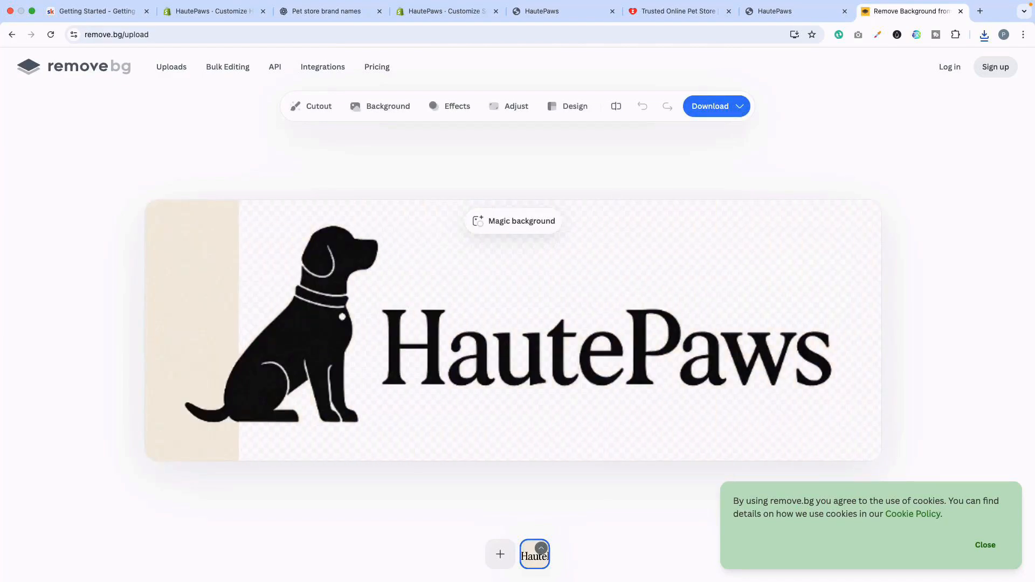
{"action": "left_click", "coordinate": [717, 106]}
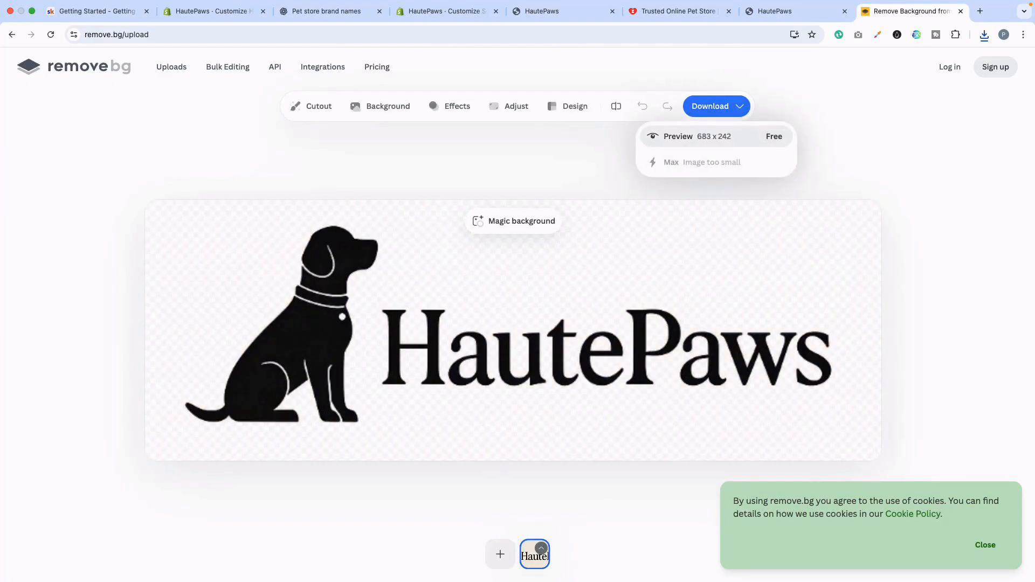
{"action": "left_click", "coordinate": [678, 136]}
Switch to the Shopify theme editor and look through the Header section's settings, including the logo position options, for a logo upload.
{"action": "left_click", "coordinate": [564, 11]}
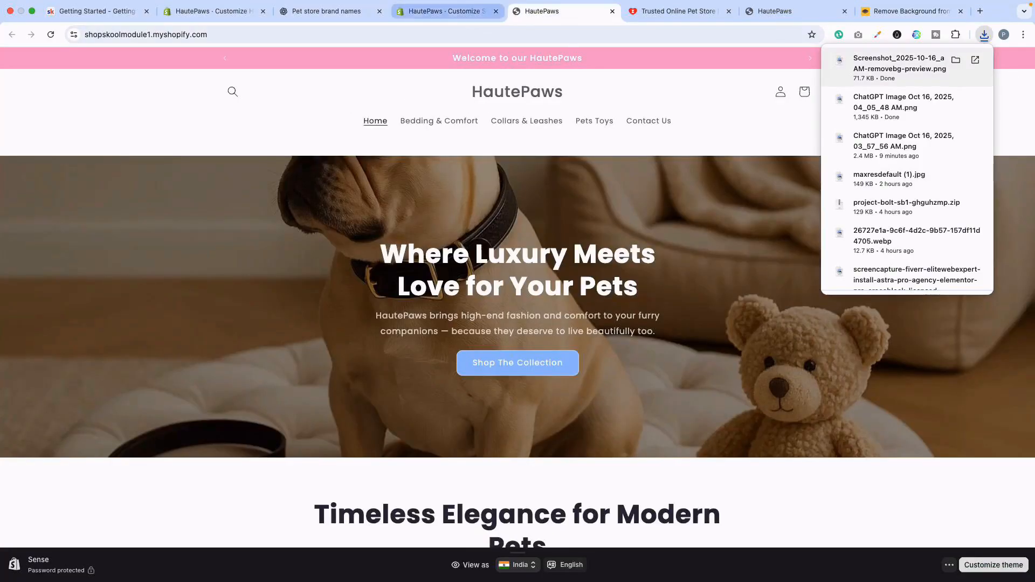
{"action": "left_click", "coordinate": [447, 10]}
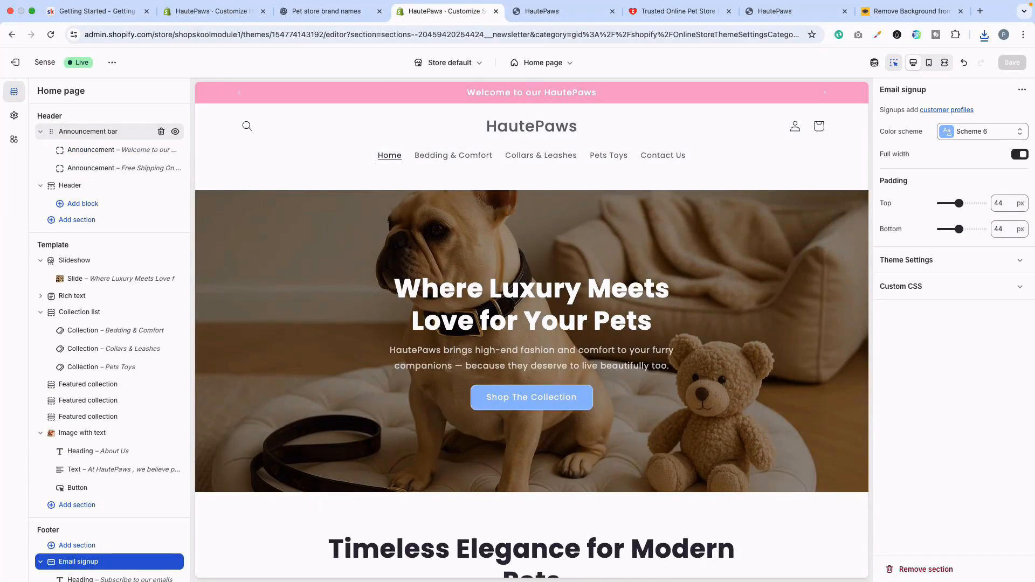
{"action": "left_click", "coordinate": [81, 186]}
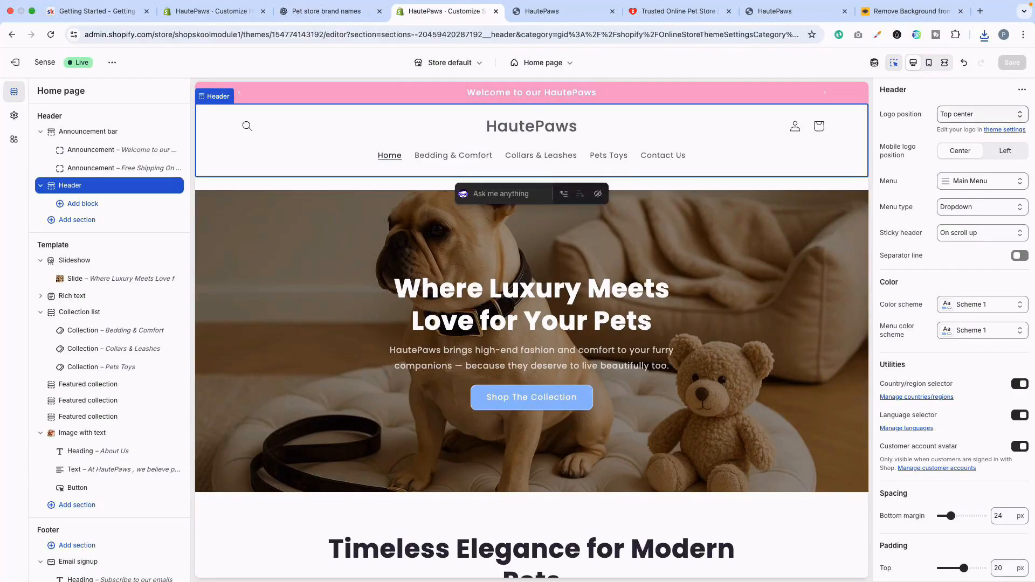
{"action": "left_click", "coordinate": [982, 114]}
{"action": "left_click", "coordinate": [982, 114]}
{"action": "scroll", "coordinate": [982, 270], "scroll_direction": "down", "scroll_amount": 1}
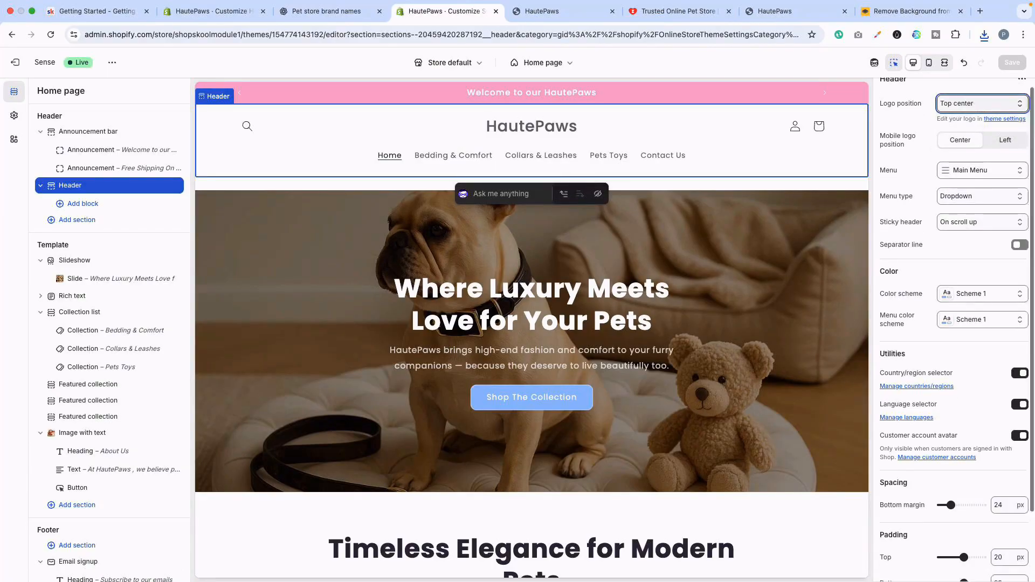
{"action": "scroll", "coordinate": [954, 323], "scroll_direction": "down", "scroll_amount": 2}
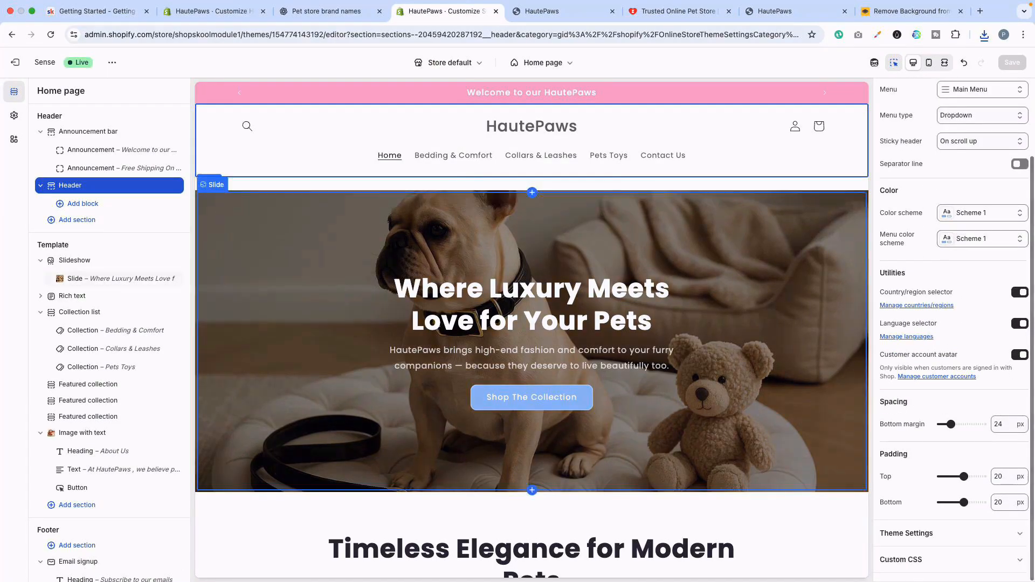
Upload the background-free HautePaws PNG from the Downloads folder and set it as the logo in the theme settings.
{"action": "left_click", "coordinate": [14, 116]}
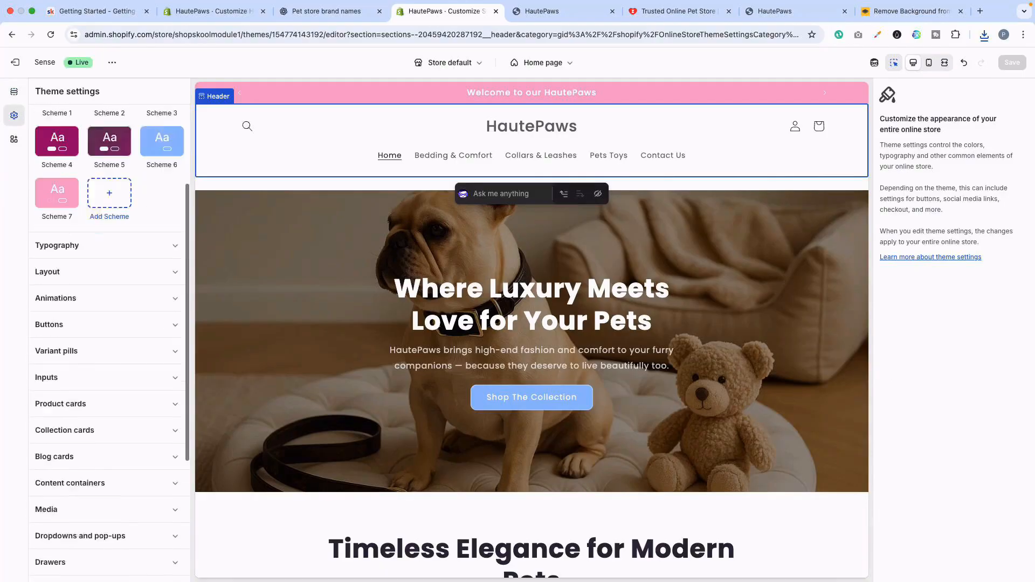
{"action": "scroll", "coordinate": [108, 323], "scroll_direction": "down", "scroll_amount": 5}
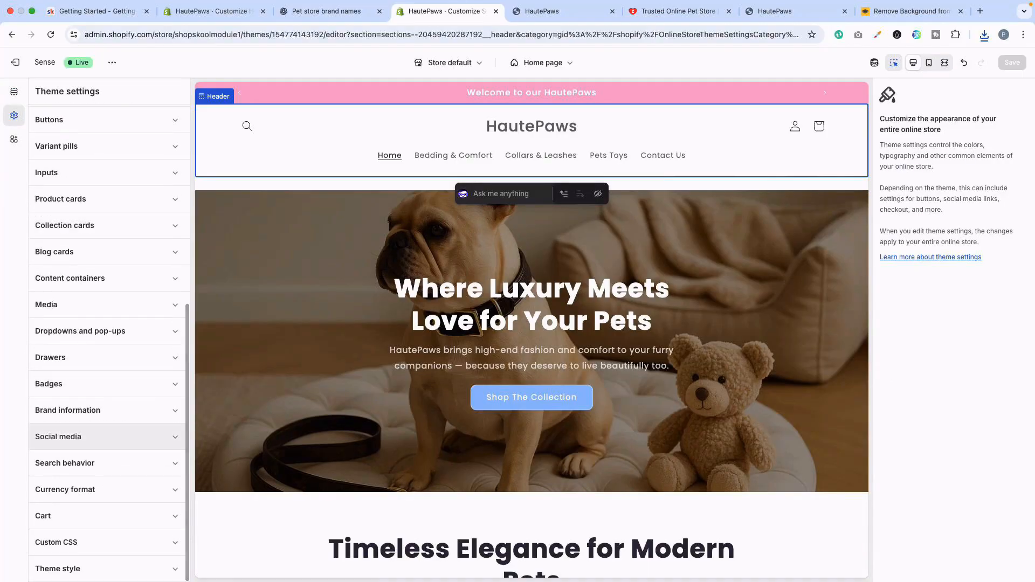
{"action": "scroll", "coordinate": [107, 329], "scroll_direction": "up", "scroll_amount": 8}
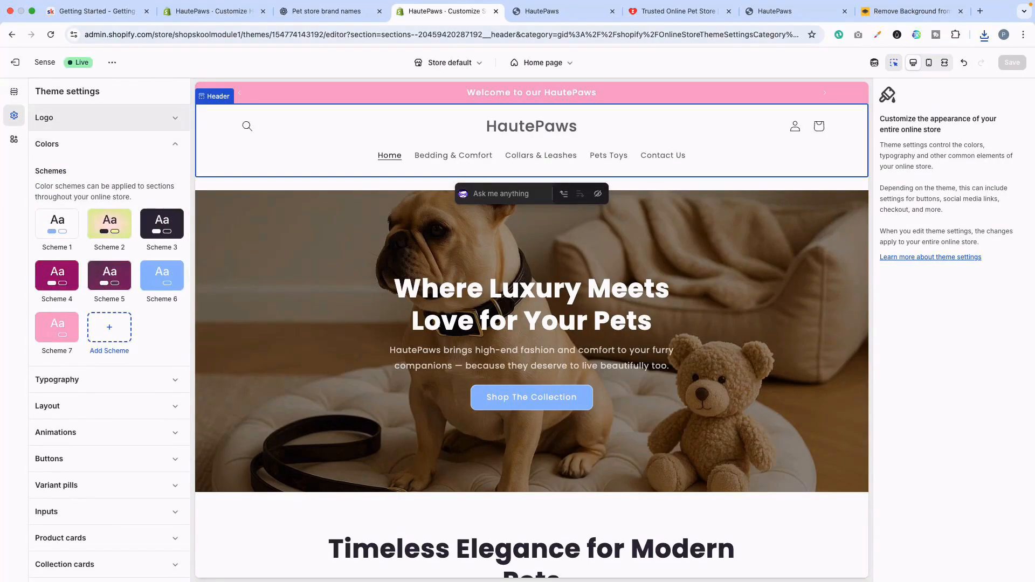
{"action": "left_click", "coordinate": [102, 117]}
{"action": "left_click", "coordinate": [129, 154]}
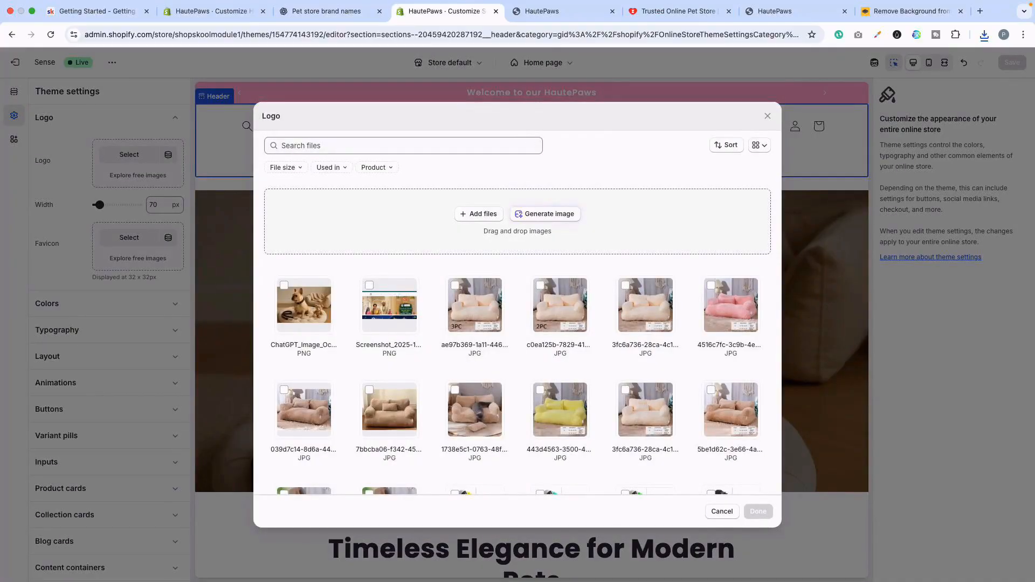
{"action": "left_click", "coordinate": [478, 214]}
{"action": "left_click", "coordinate": [341, 234]}
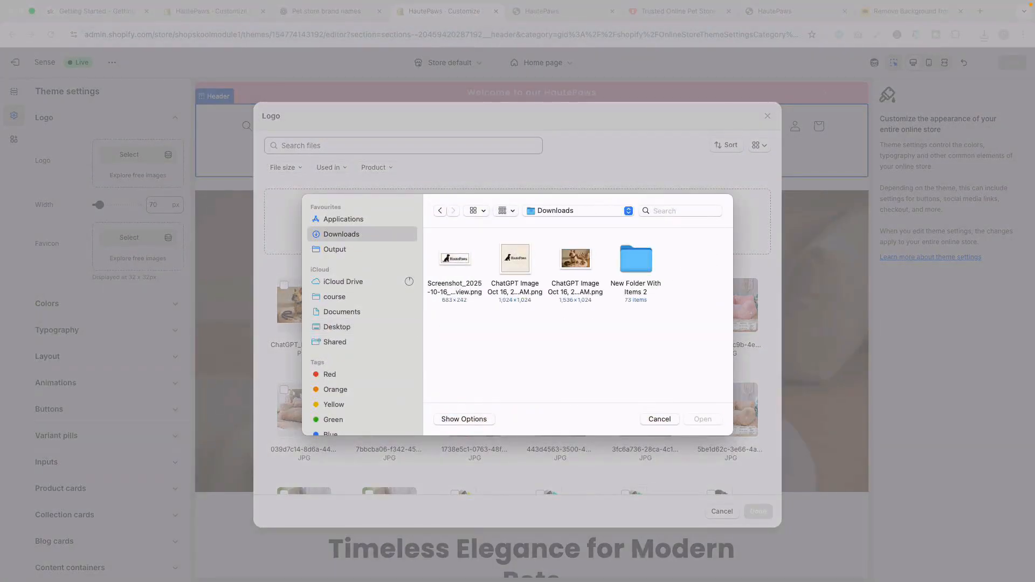
{"action": "double_click", "coordinate": [455, 259]}
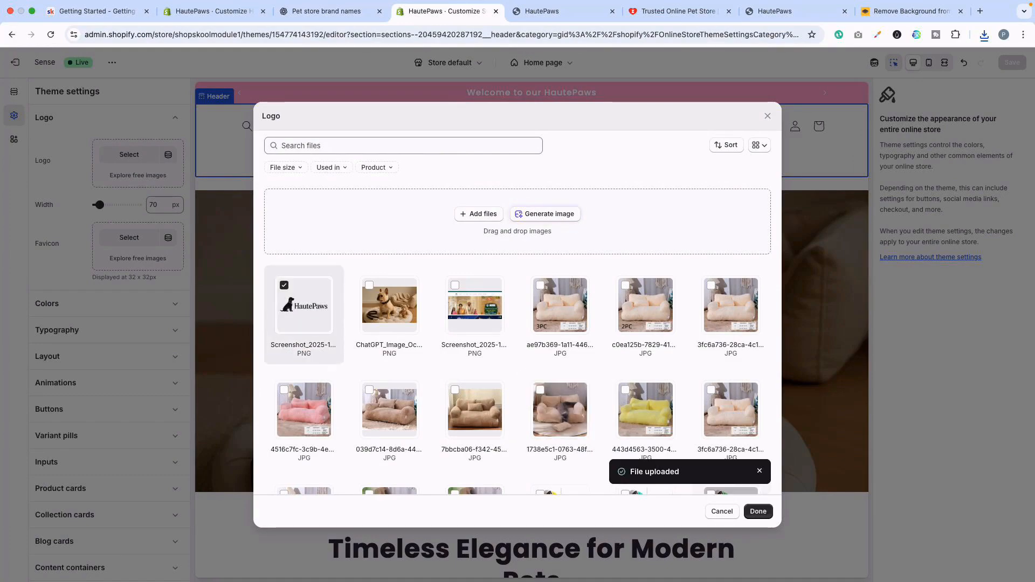
{"action": "left_click", "coordinate": [758, 512]}
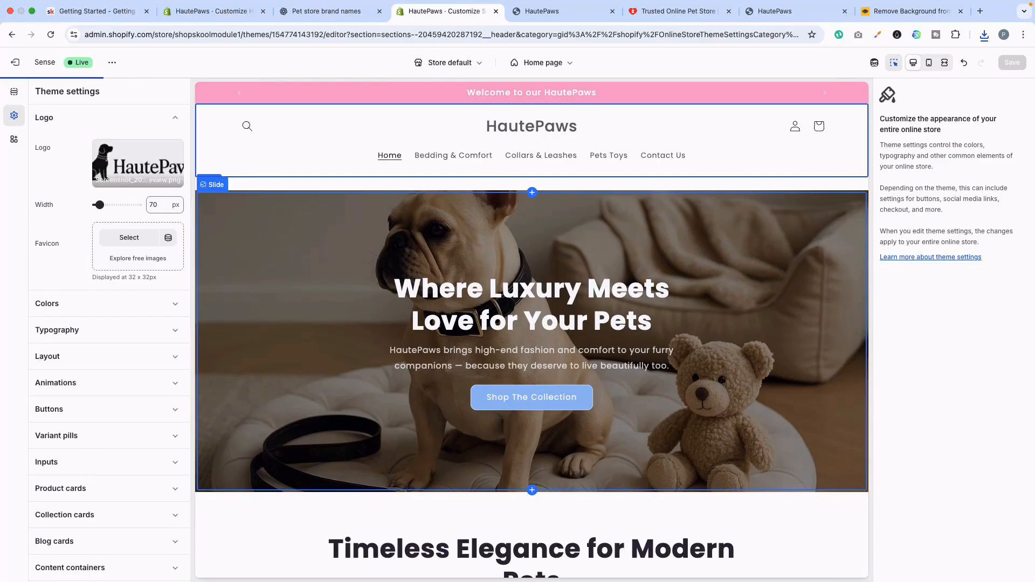
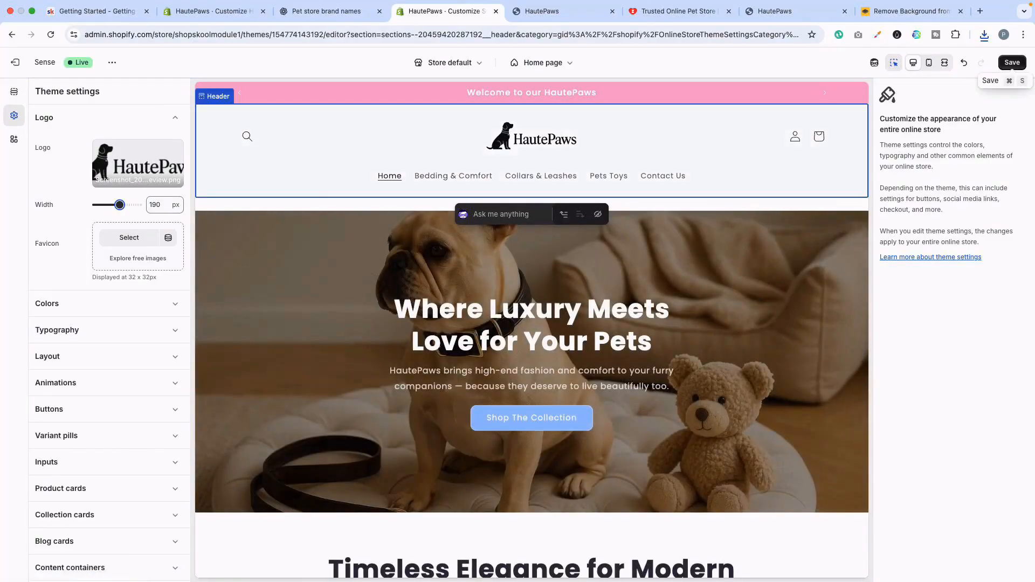
Save the theme with the new logo and check the home page preview, returning to its header.
{"action": "left_click", "coordinate": [1012, 62]}
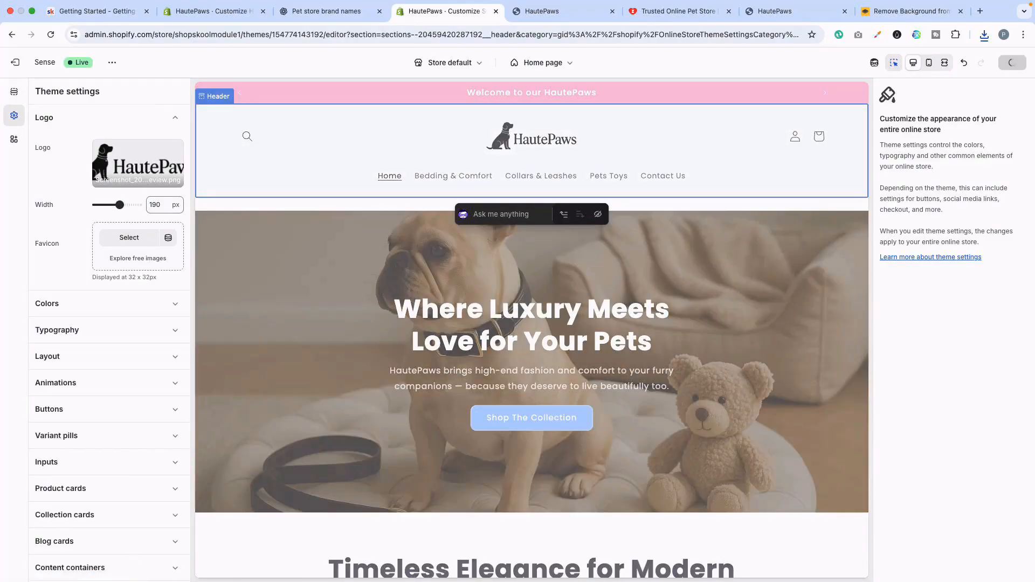
{"action": "scroll", "coordinate": [587, 398], "scroll_direction": "down", "scroll_amount": 20}
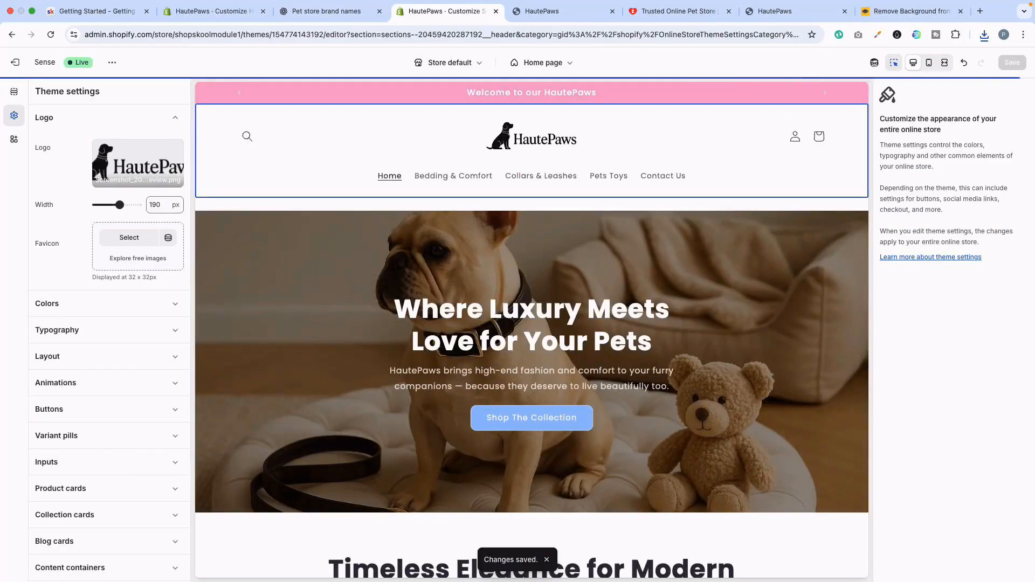
{"action": "scroll", "coordinate": [561, 388], "scroll_direction": "down", "scroll_amount": 7}
{"action": "scroll", "coordinate": [560, 388], "scroll_direction": "up", "scroll_amount": 7}
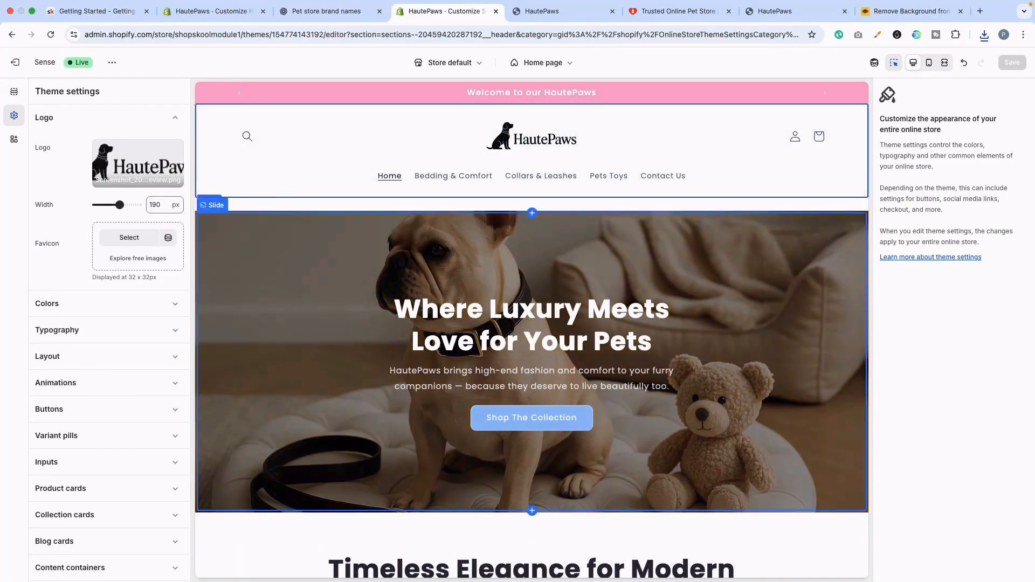
{"action": "scroll", "coordinate": [531, 302], "scroll_direction": "down", "scroll_amount": 20}
{"action": "scroll", "coordinate": [531, 302], "scroll_direction": "up", "scroll_amount": 20}
{"action": "scroll", "coordinate": [531, 302], "scroll_direction": "up", "scroll_amount": 12}
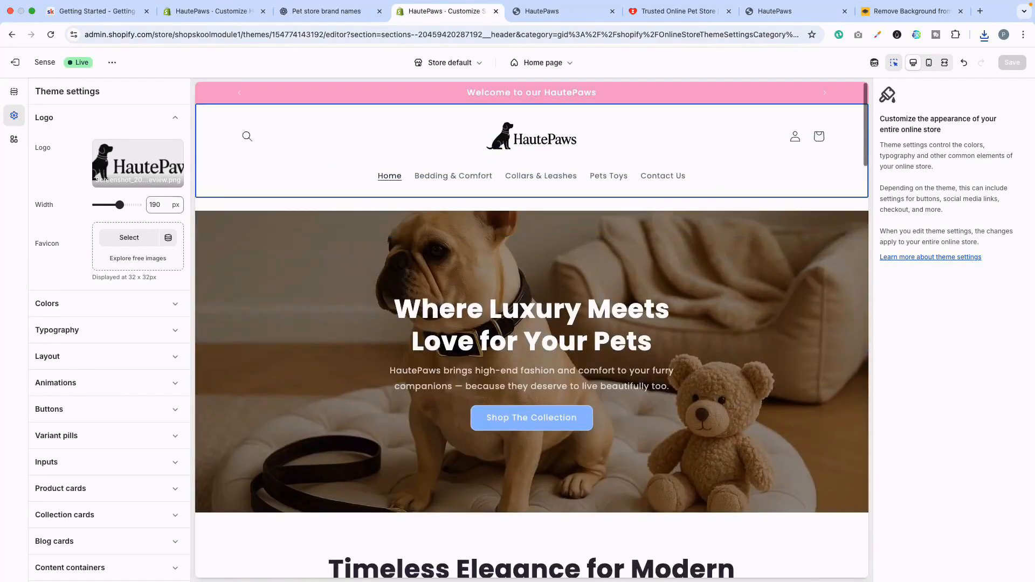
Examine the Bedding & Comfort, Collars & Leashes and Pets Toys collection pages in the preview.
{"action": "left_click", "coordinate": [453, 176]}
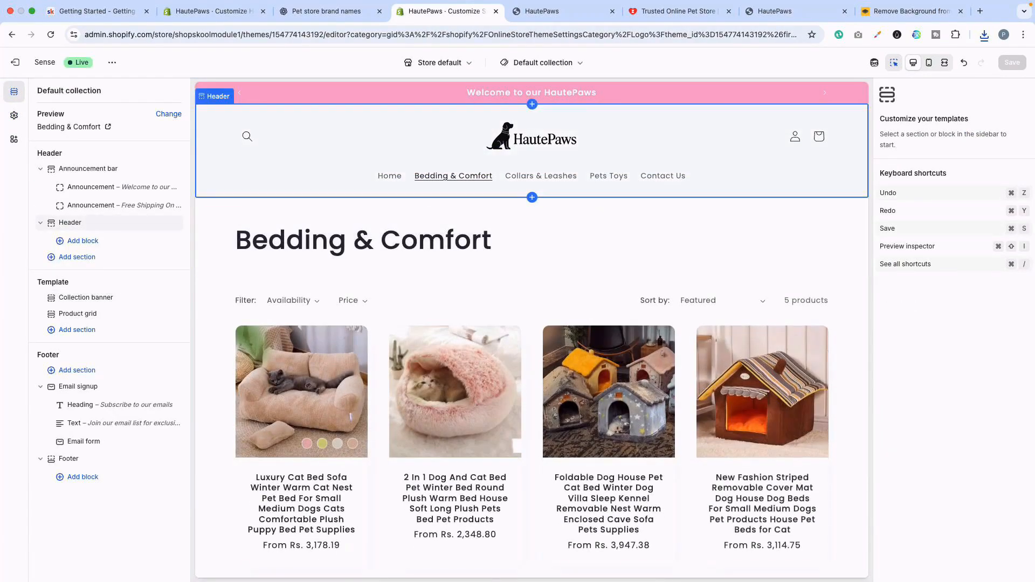
{"action": "scroll", "coordinate": [531, 329], "scroll_direction": "down", "scroll_amount": 10}
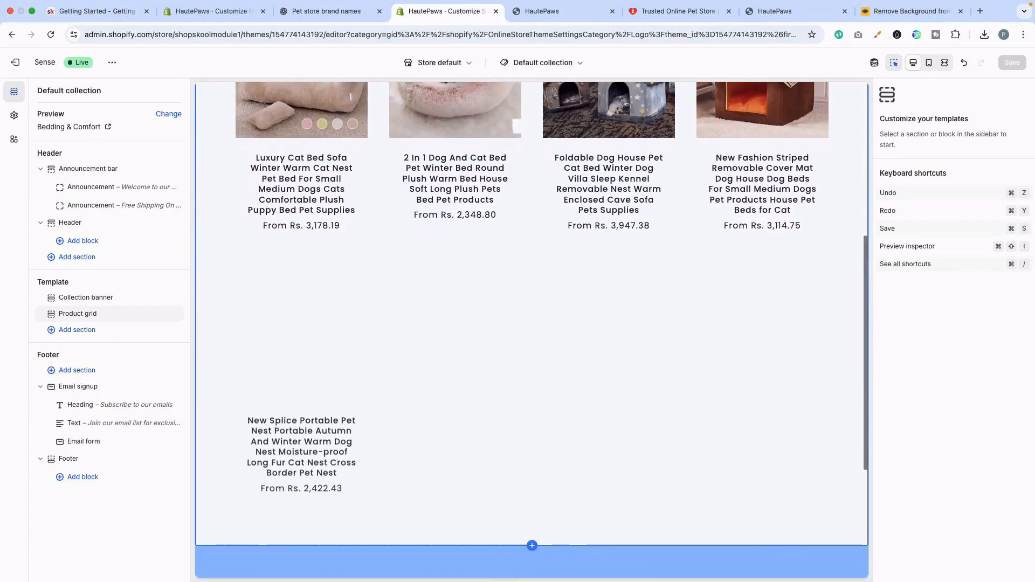
{"action": "scroll", "coordinate": [531, 329], "scroll_direction": "up", "scroll_amount": 10}
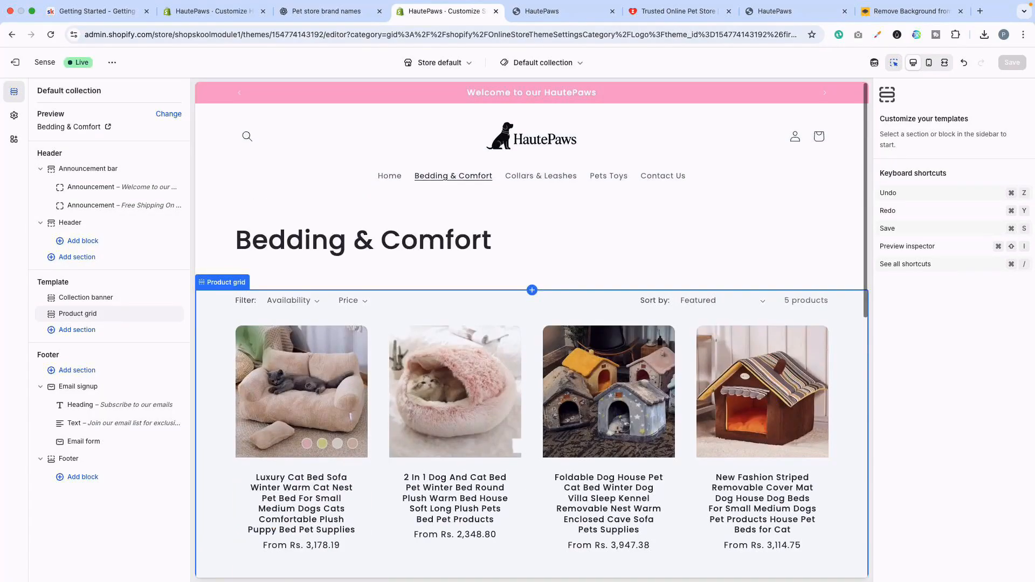
{"action": "left_click", "coordinate": [540, 175]}
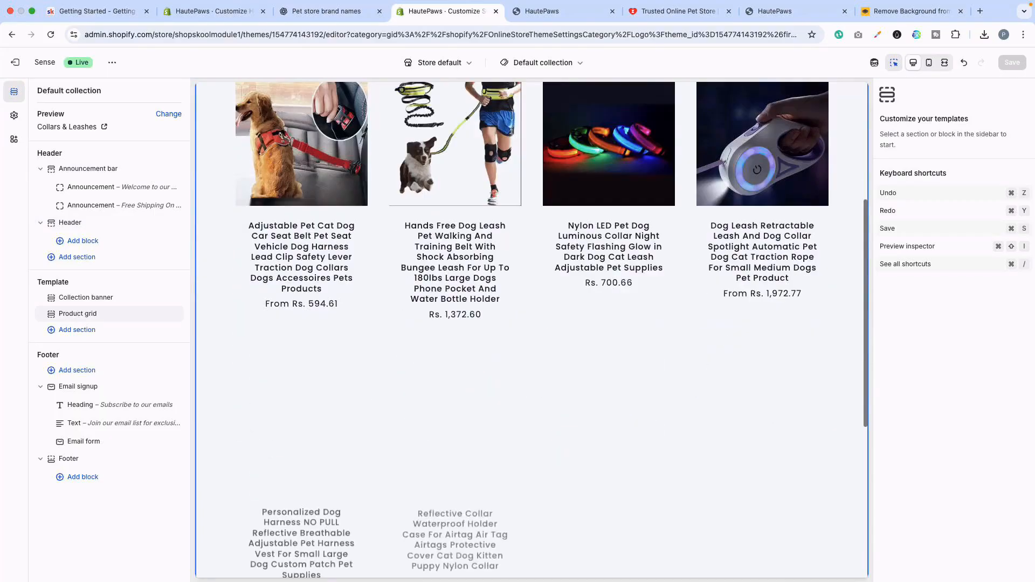
{"action": "left_click", "coordinate": [609, 176]}
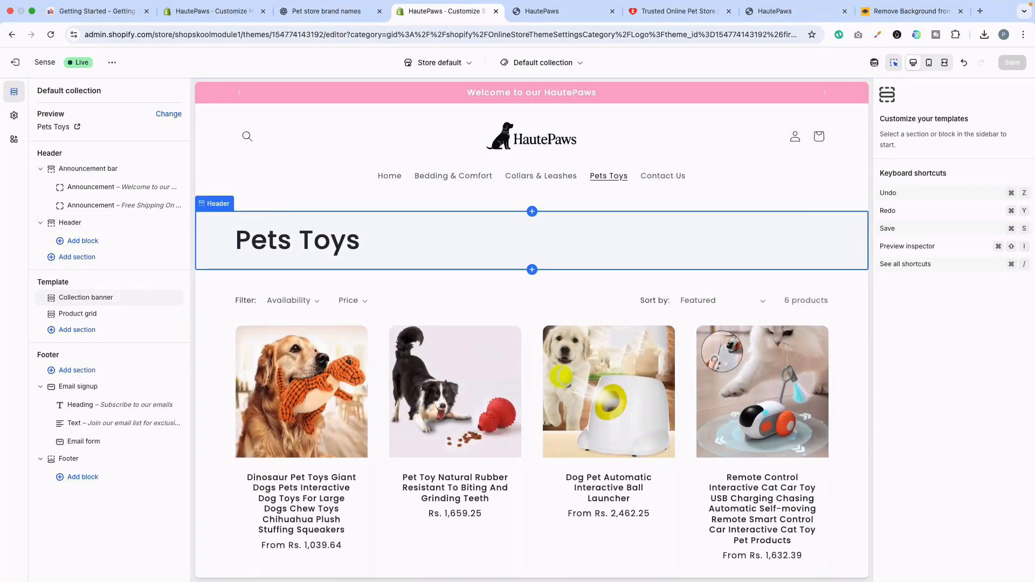
Examine the Contact Us page's form and footer, and go back to the Bedding & Comfort collection's product grid.
{"action": "left_click", "coordinate": [662, 176]}
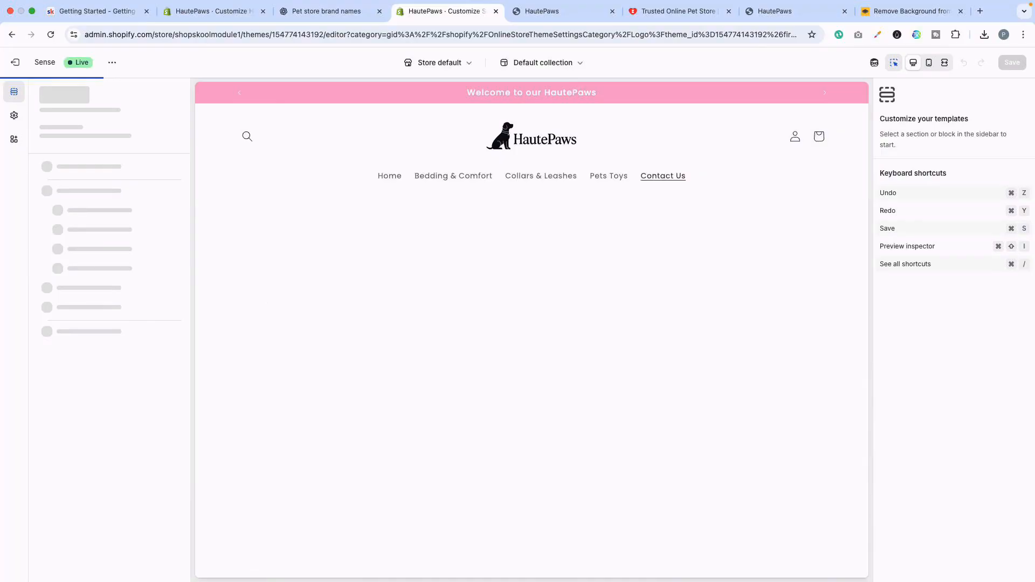
{"action": "scroll", "coordinate": [531, 329], "scroll_direction": "down", "scroll_amount": 5}
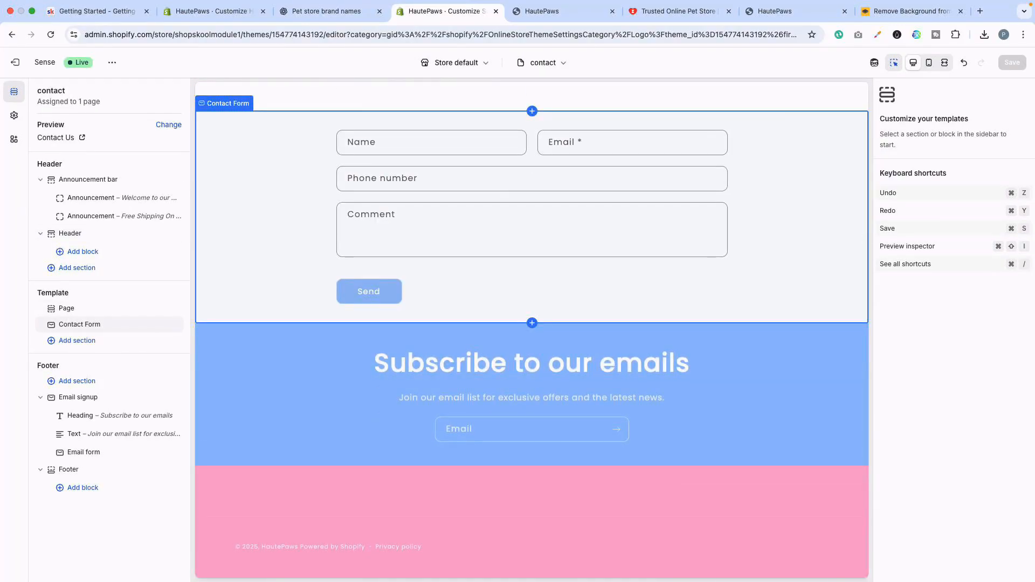
{"action": "scroll", "coordinate": [532, 329], "scroll_direction": "up", "scroll_amount": 3}
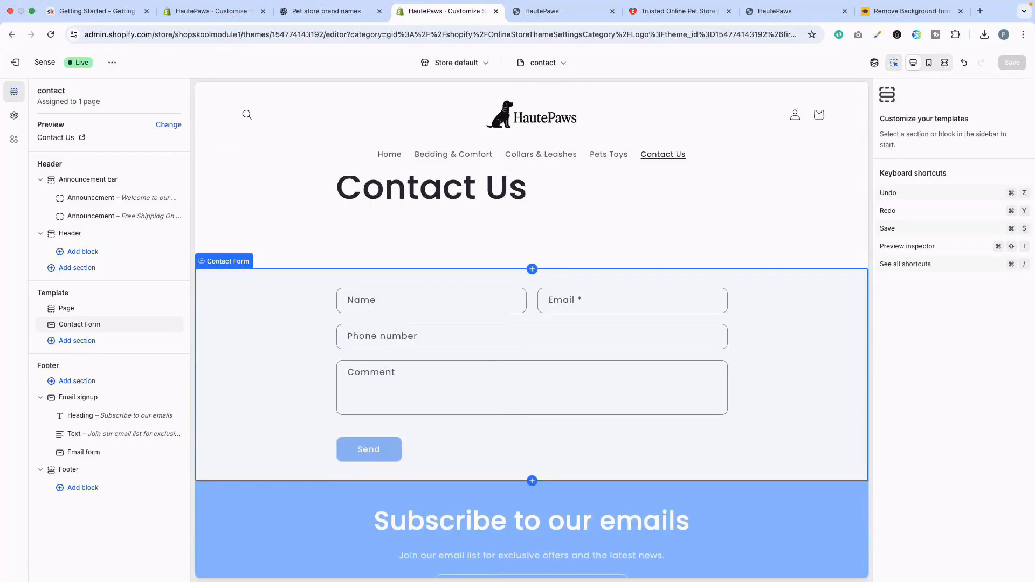
{"action": "left_click", "coordinate": [453, 154]}
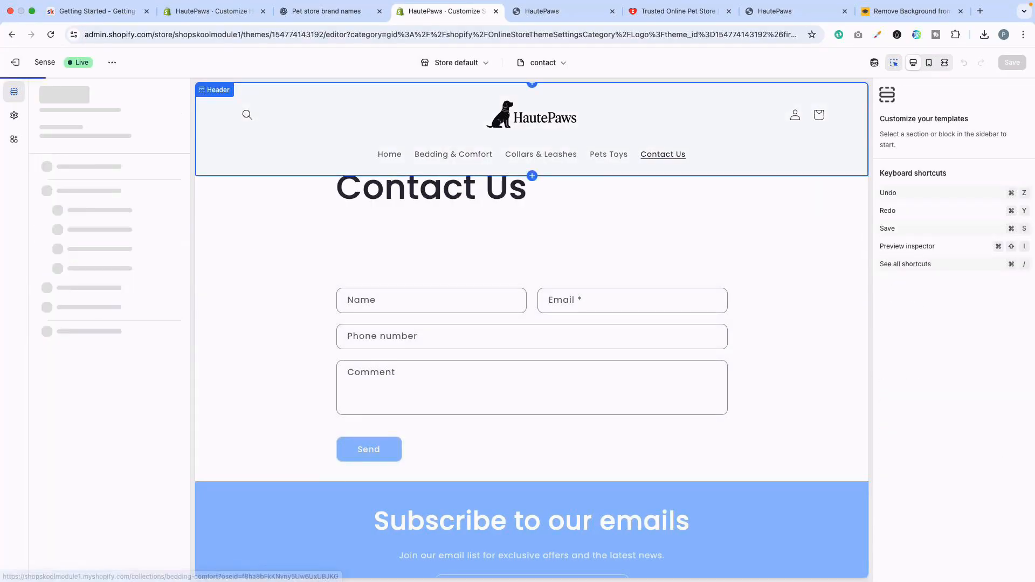
{"action": "scroll", "coordinate": [455, 345], "scroll_direction": "down", "scroll_amount": 2}
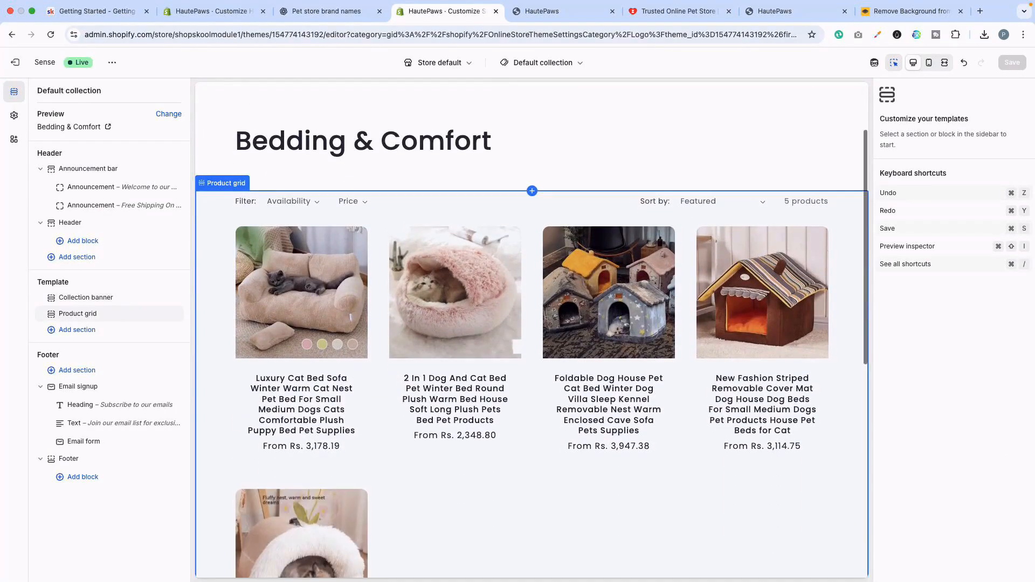
Open the 2 In 1 Dog And Cat Bed product page and remove the vendor text block from its product information.
{"action": "left_click", "coordinate": [455, 345]}
{"action": "left_click", "coordinate": [455, 345]}
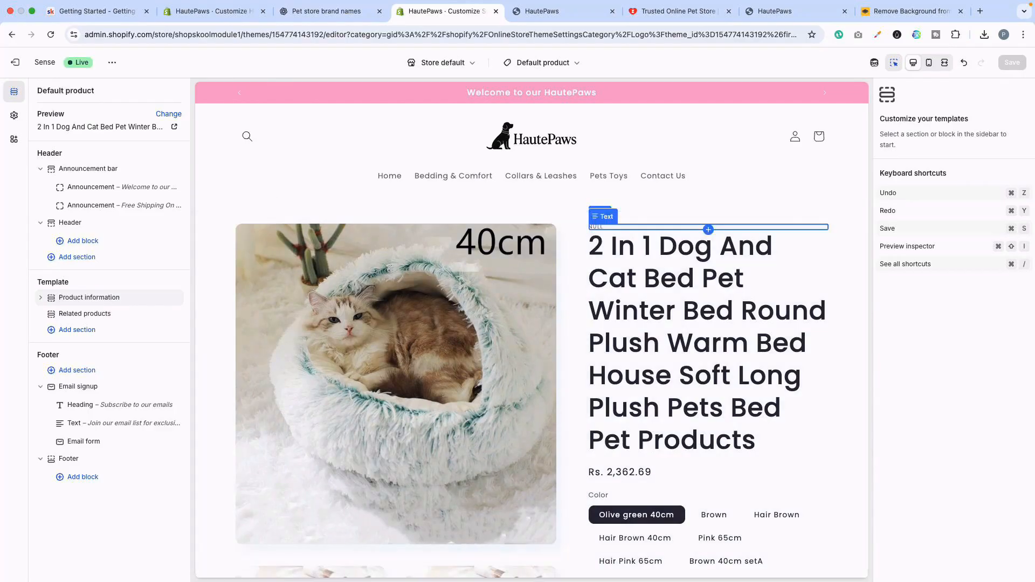
{"action": "left_click", "coordinate": [598, 227]}
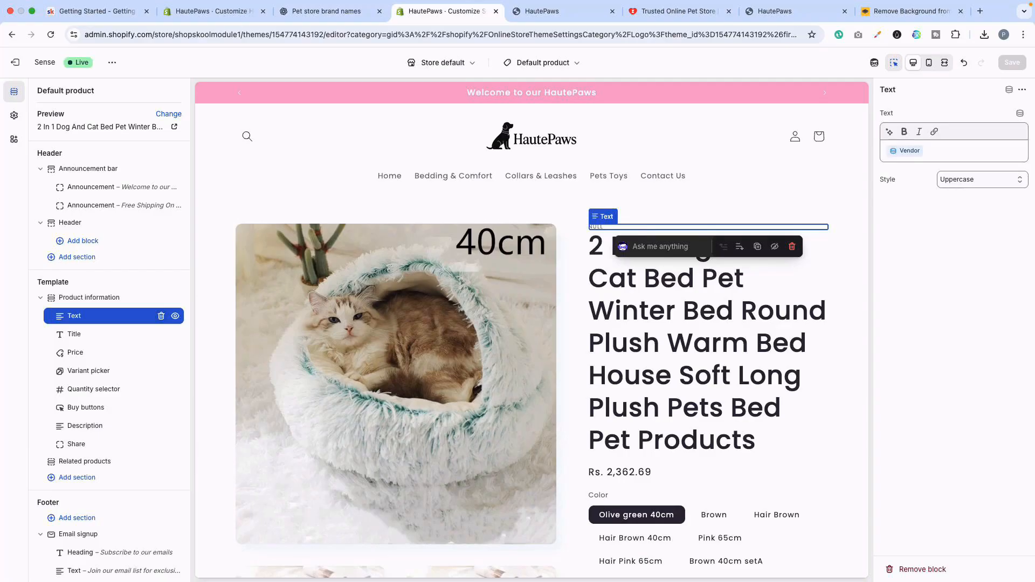
{"action": "scroll", "coordinate": [107, 280], "scroll_direction": "down", "scroll_amount": 2}
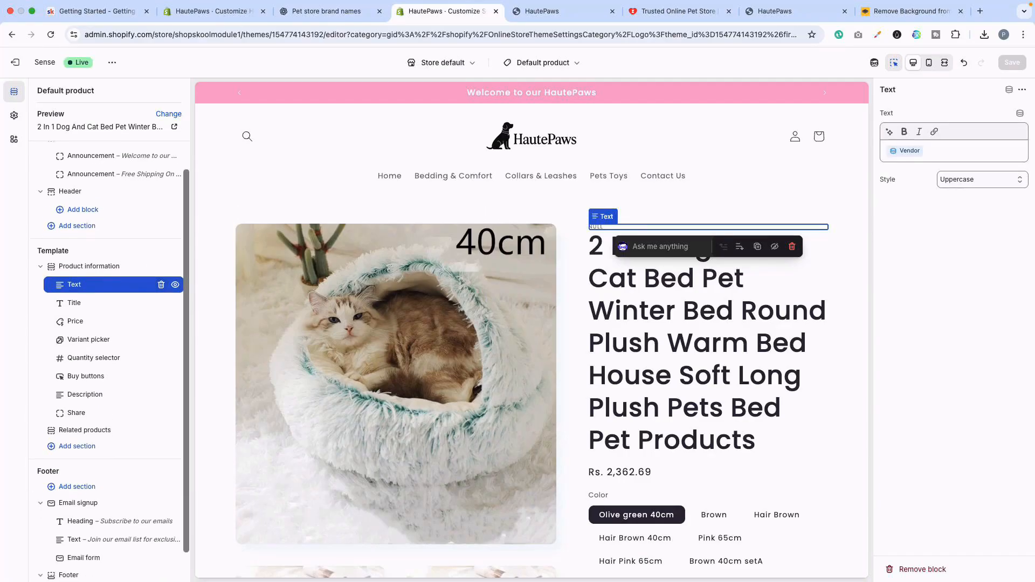
{"action": "left_click", "coordinate": [161, 257]}
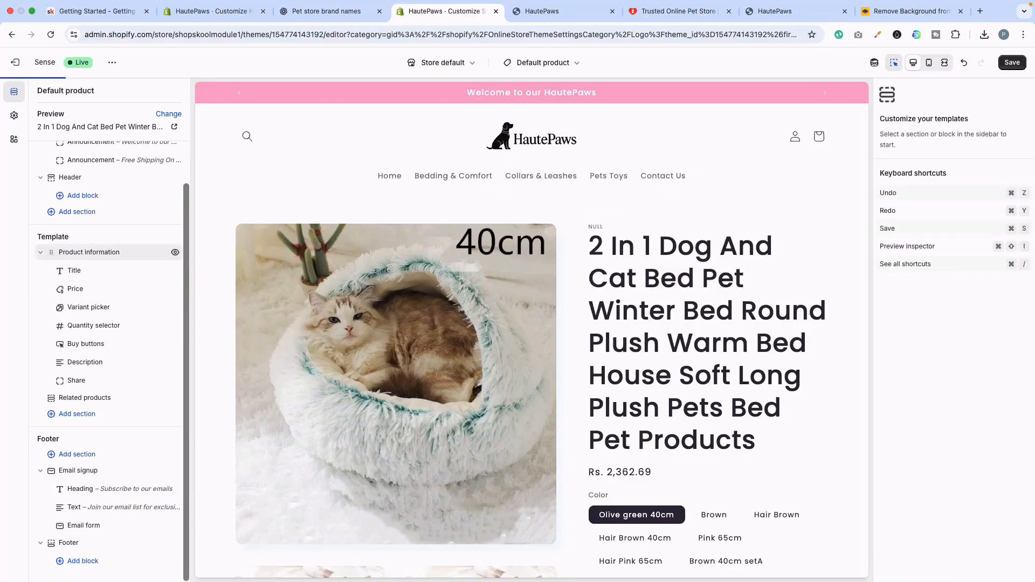
Set the product template's variant picker style to Dropdown.
{"action": "left_click", "coordinate": [76, 270]}
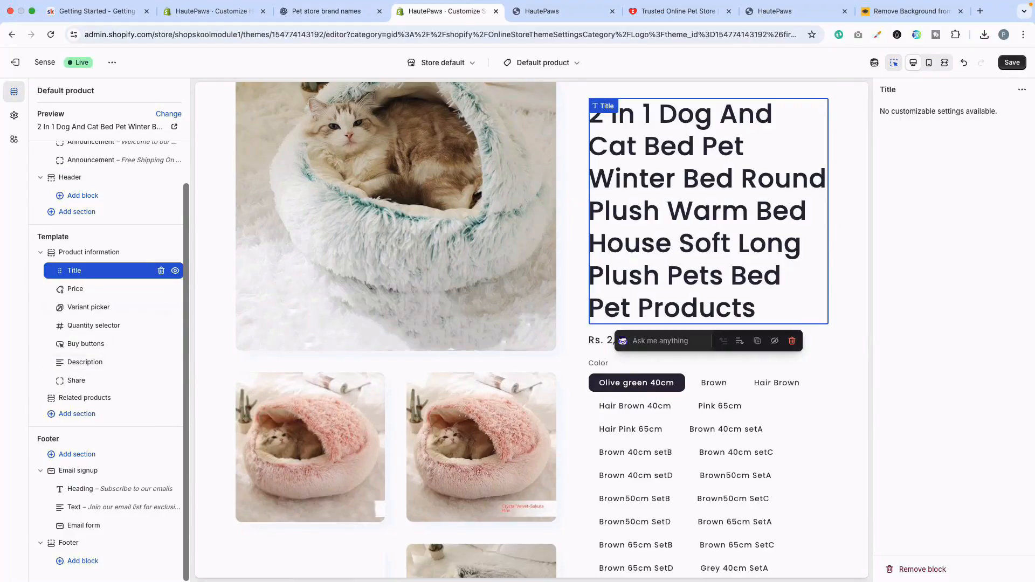
{"action": "left_click", "coordinate": [75, 289]}
{"action": "left_click", "coordinate": [89, 308]}
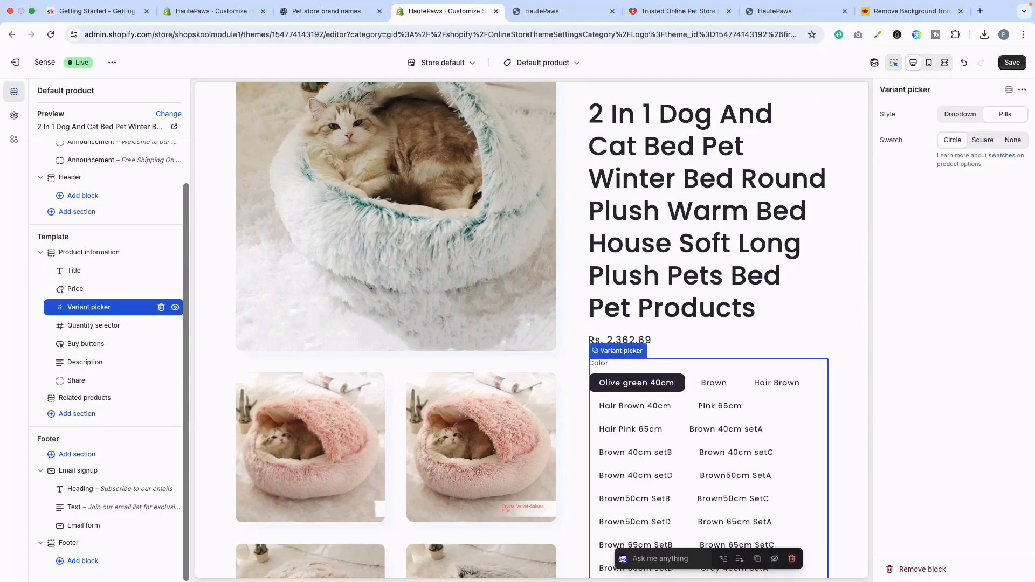
{"action": "scroll", "coordinate": [708, 431], "scroll_direction": "down", "scroll_amount": 2}
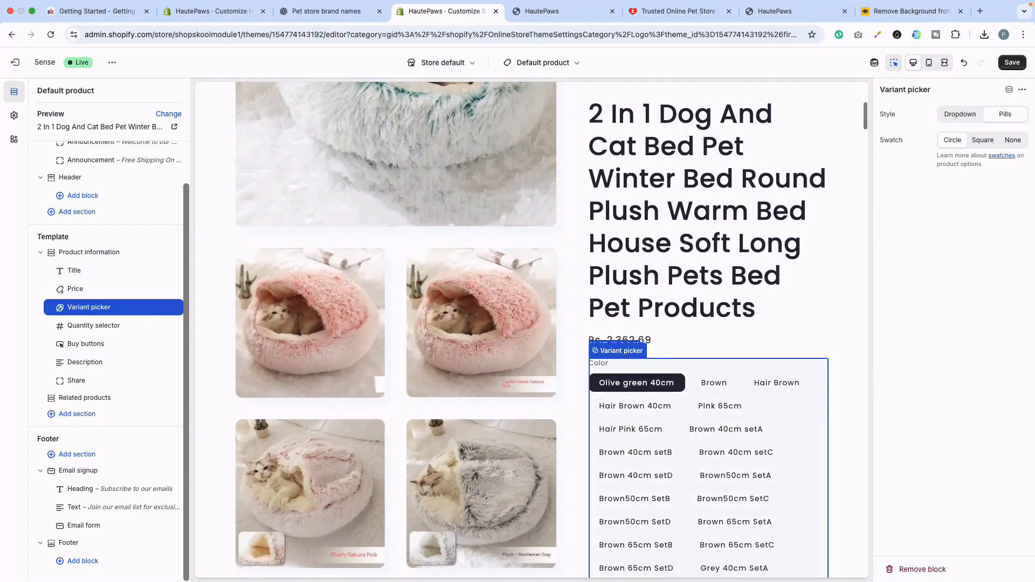
{"action": "scroll", "coordinate": [708, 341], "scroll_direction": "up", "scroll_amount": 2}
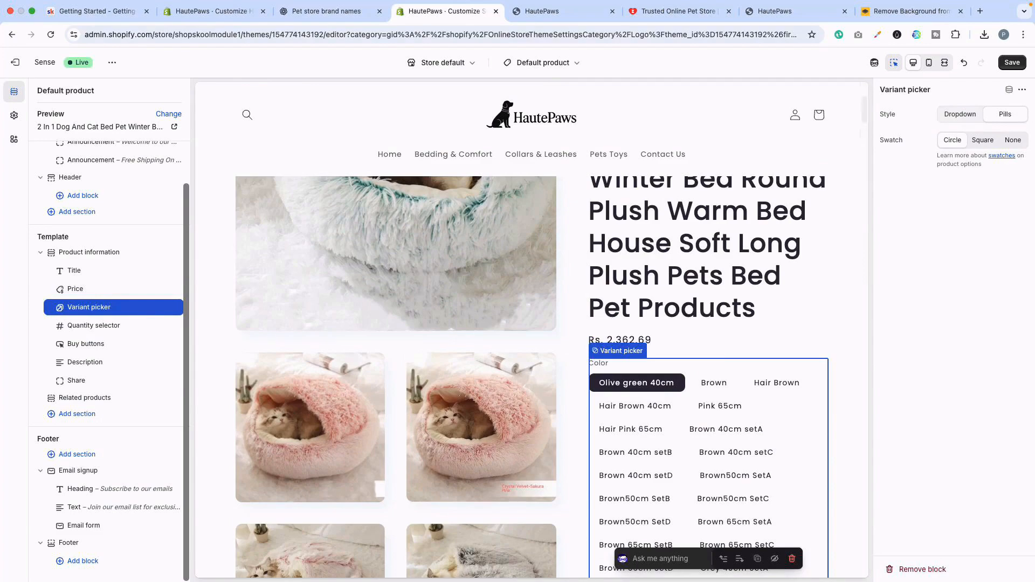
{"action": "left_click", "coordinate": [960, 114]}
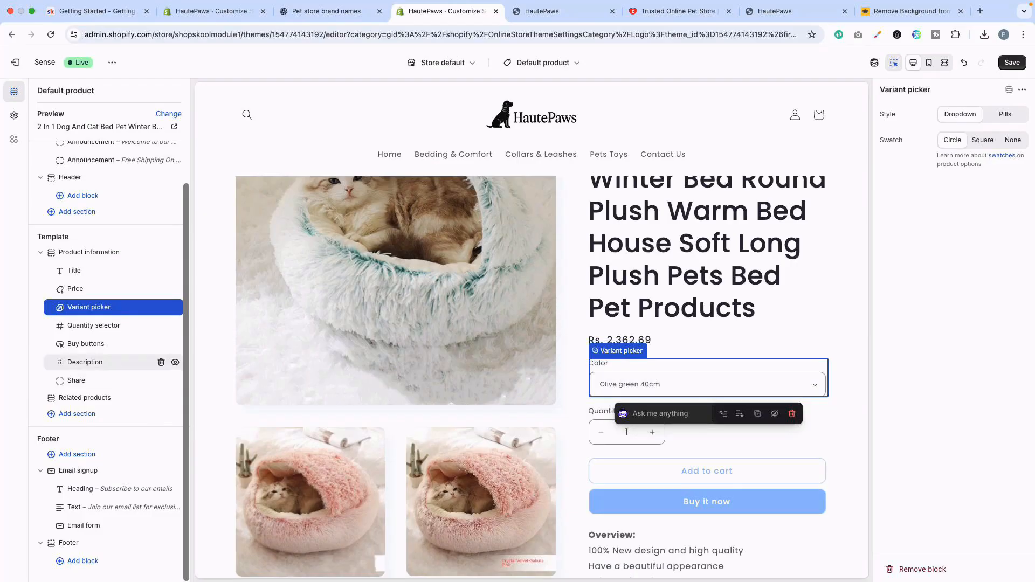
Examine the product page's image gallery, description, related products and footer in the preview.
{"action": "scroll", "coordinate": [249, 264], "scroll_direction": "down", "scroll_amount": 20}
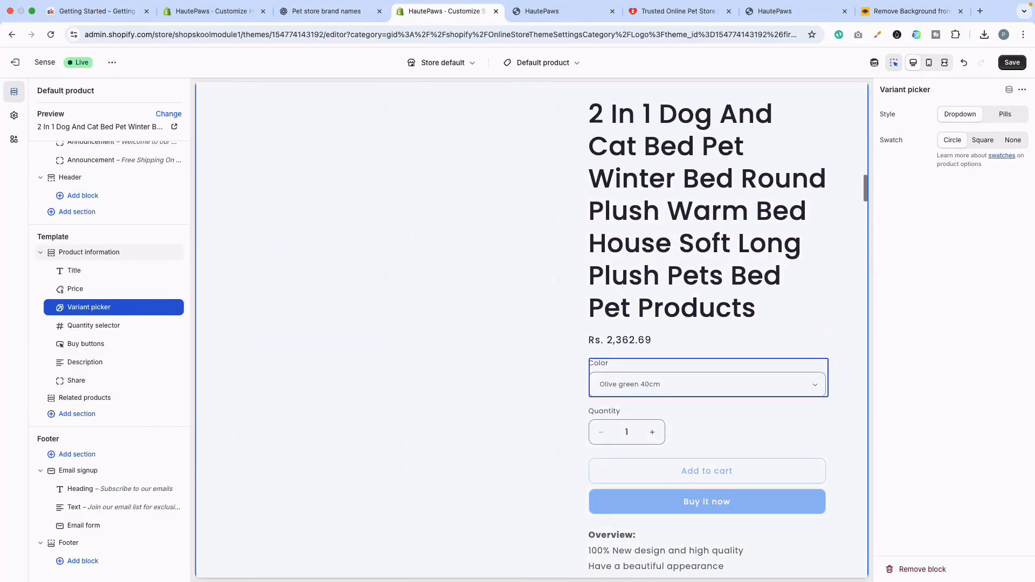
{"action": "scroll", "coordinate": [250, 372], "scroll_direction": "up", "scroll_amount": 12}
{"action": "scroll", "coordinate": [250, 372], "scroll_direction": "down", "scroll_amount": 20}
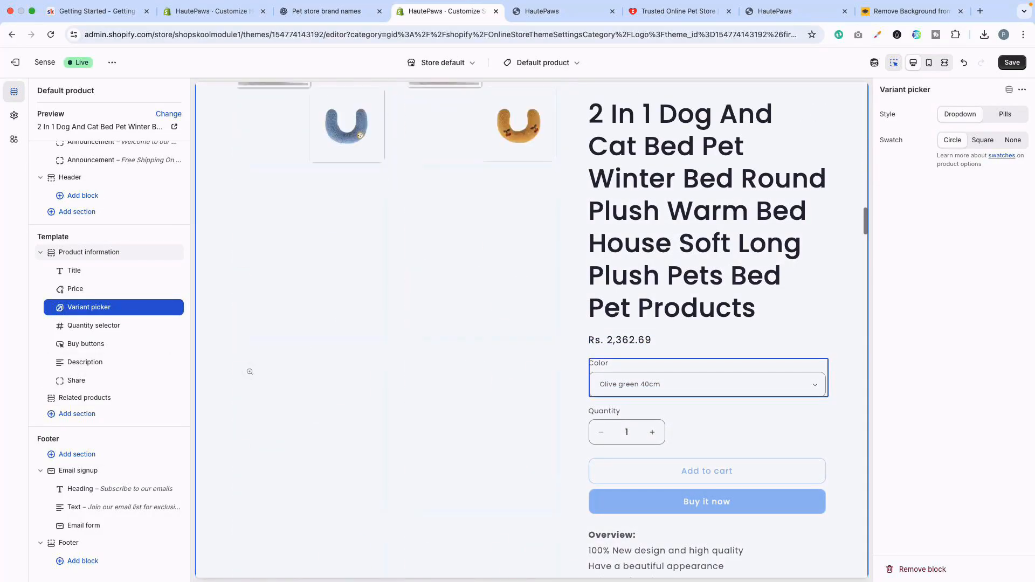
{"action": "scroll", "coordinate": [250, 372], "scroll_direction": "down", "scroll_amount": 15}
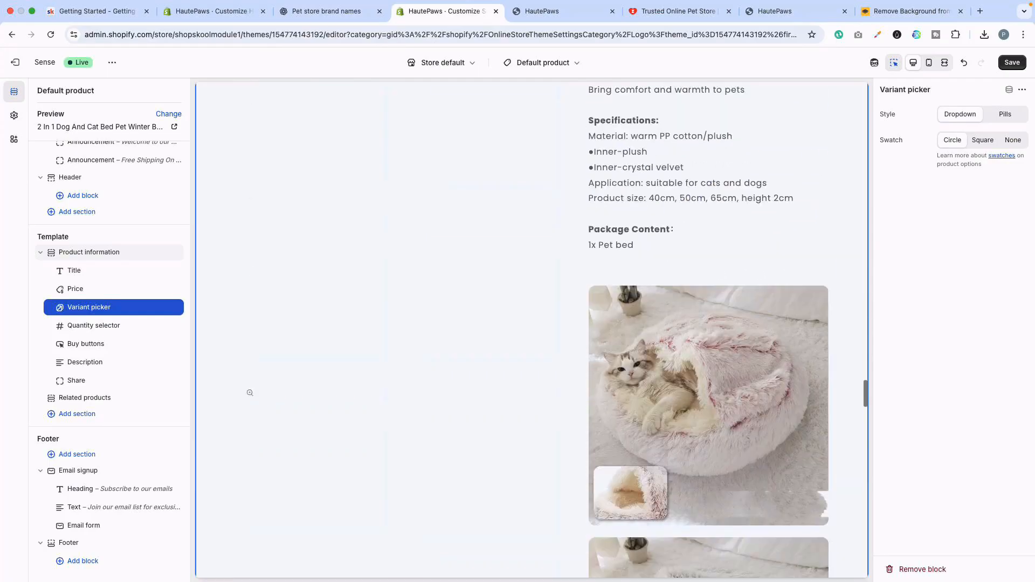
{"action": "scroll", "coordinate": [250, 392], "scroll_direction": "down", "scroll_amount": 20}
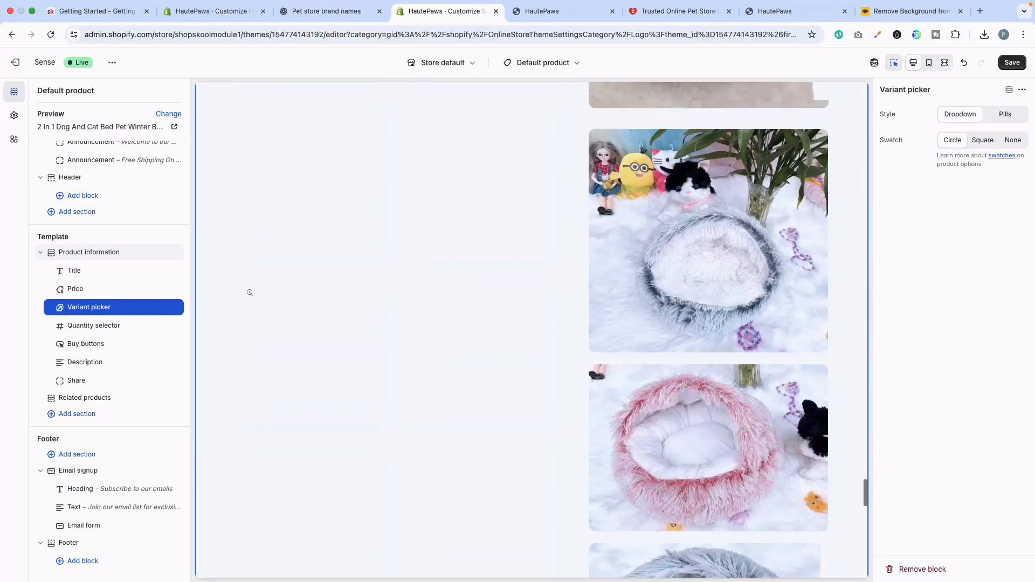
{"action": "scroll", "coordinate": [250, 292], "scroll_direction": "down", "scroll_amount": 15}
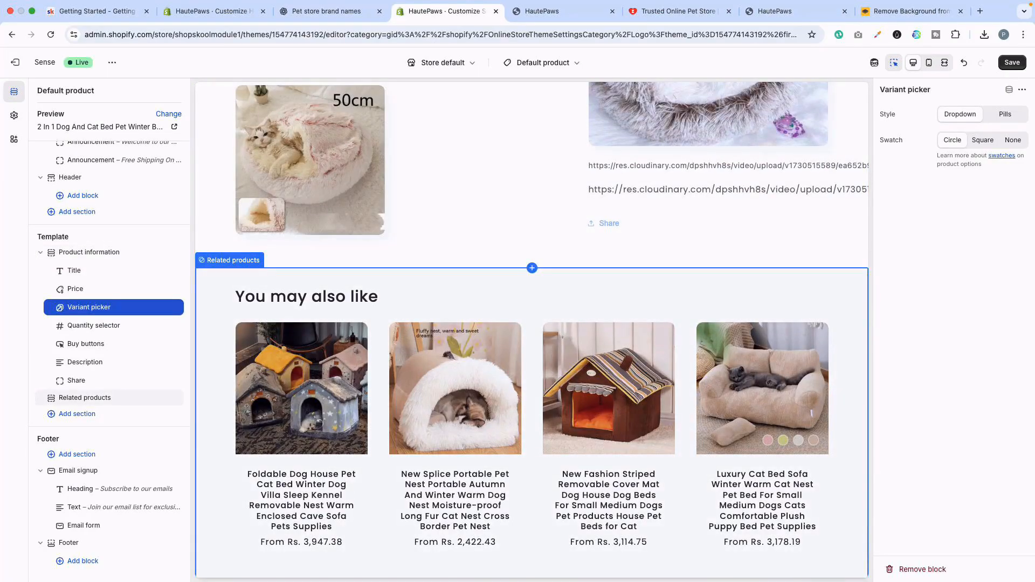
{"action": "scroll", "coordinate": [532, 328], "scroll_direction": "down", "scroll_amount": 4}
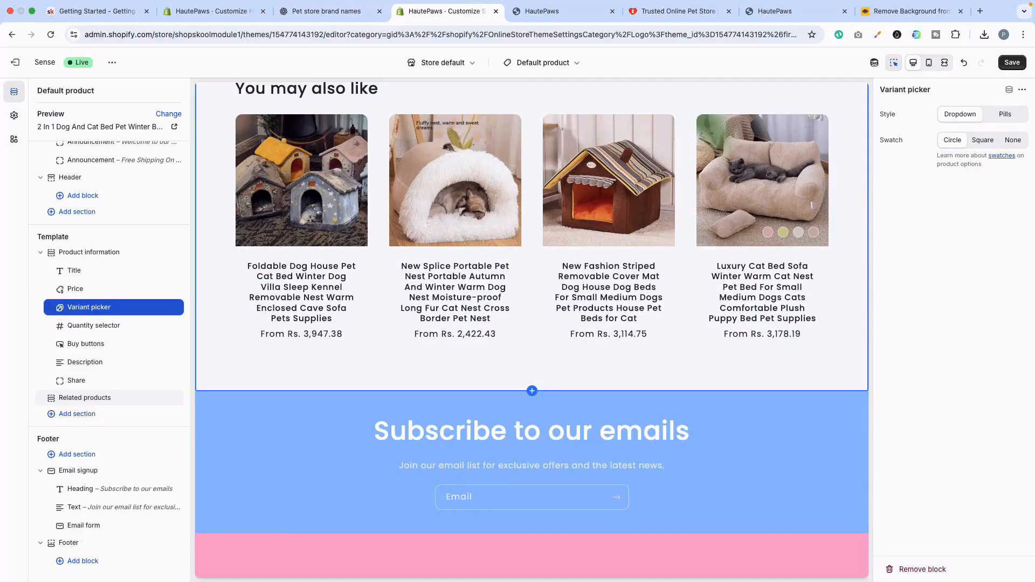
{"action": "scroll", "coordinate": [311, 291], "scroll_direction": "up", "scroll_amount": 20}
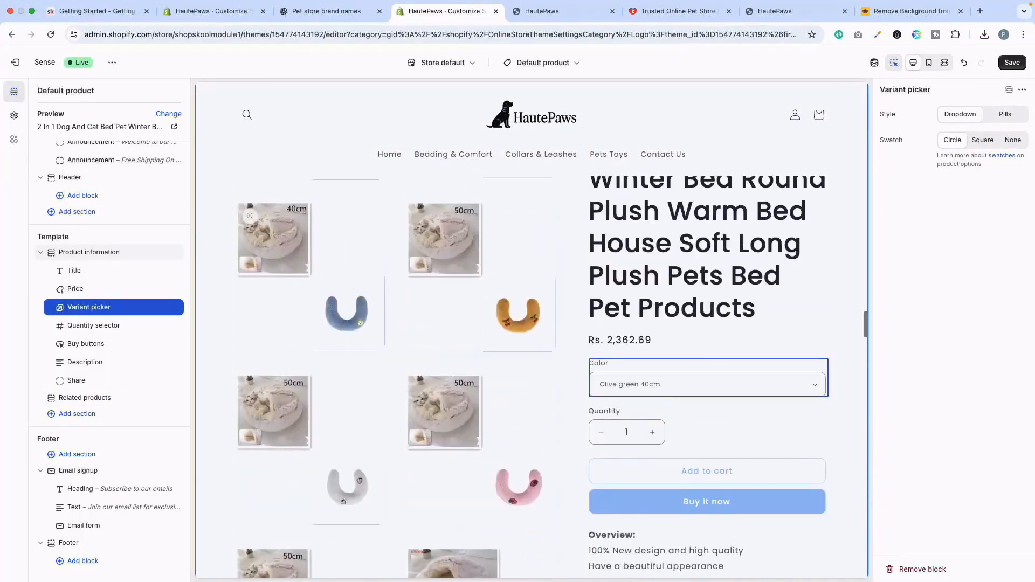
{"action": "scroll", "coordinate": [531, 329], "scroll_direction": "up", "scroll_amount": 15}
{"action": "scroll", "coordinate": [395, 328], "scroll_direction": "down", "scroll_amount": 10}
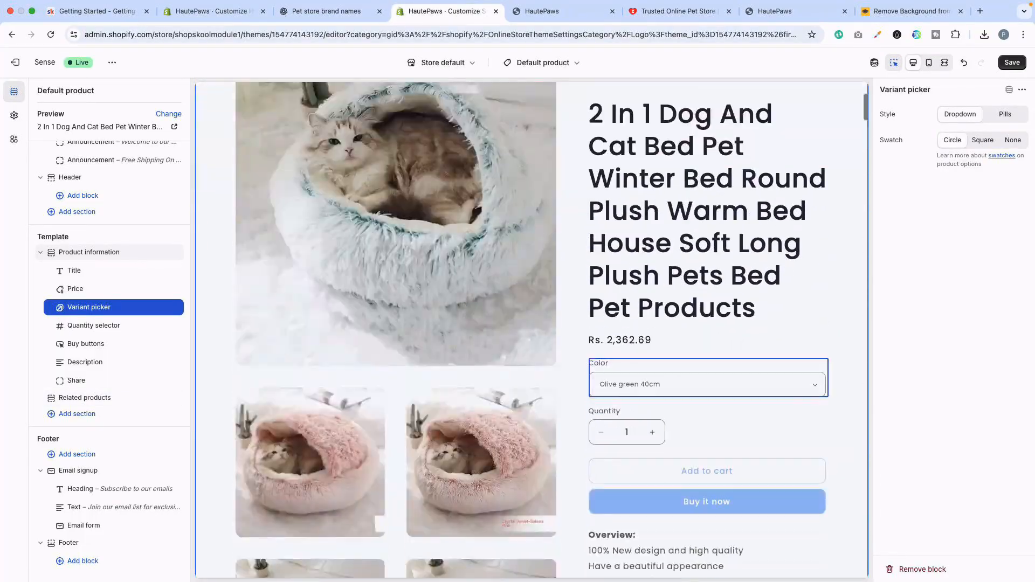
{"action": "scroll", "coordinate": [395, 329], "scroll_direction": "down", "scroll_amount": 10}
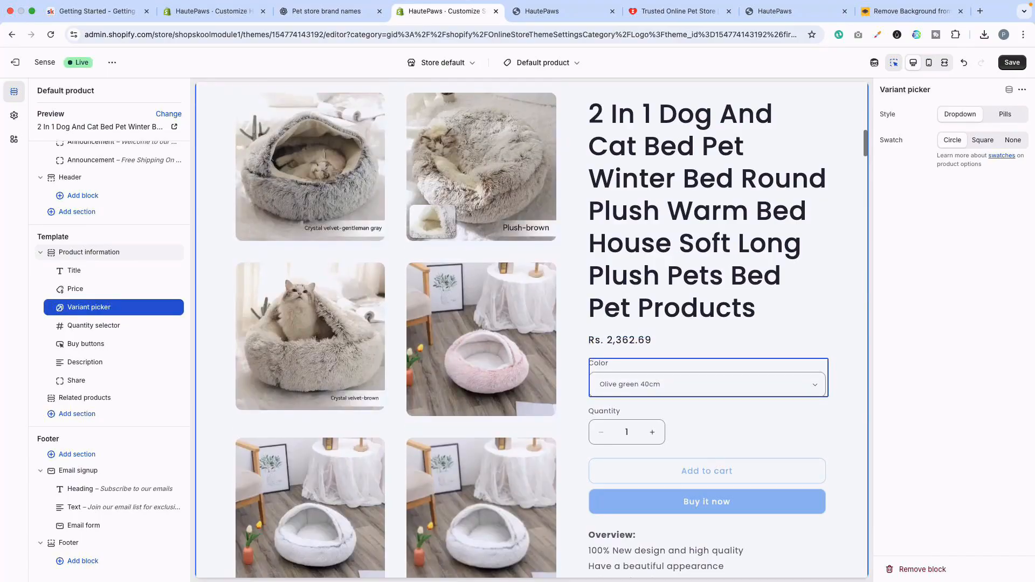
{"action": "scroll", "coordinate": [395, 328], "scroll_direction": "down", "scroll_amount": 10}
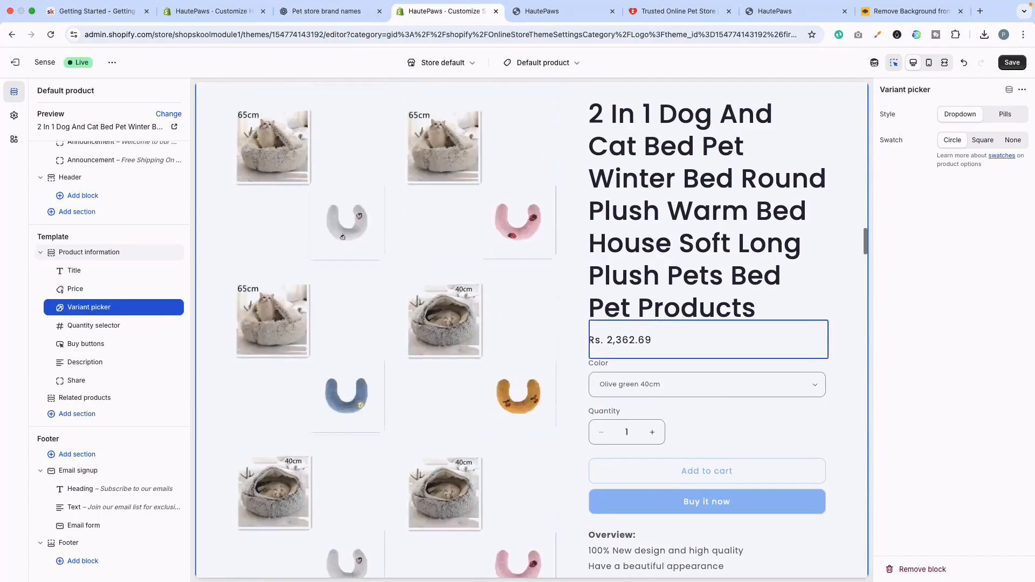
{"action": "scroll", "coordinate": [395, 329], "scroll_direction": "down", "scroll_amount": 10}
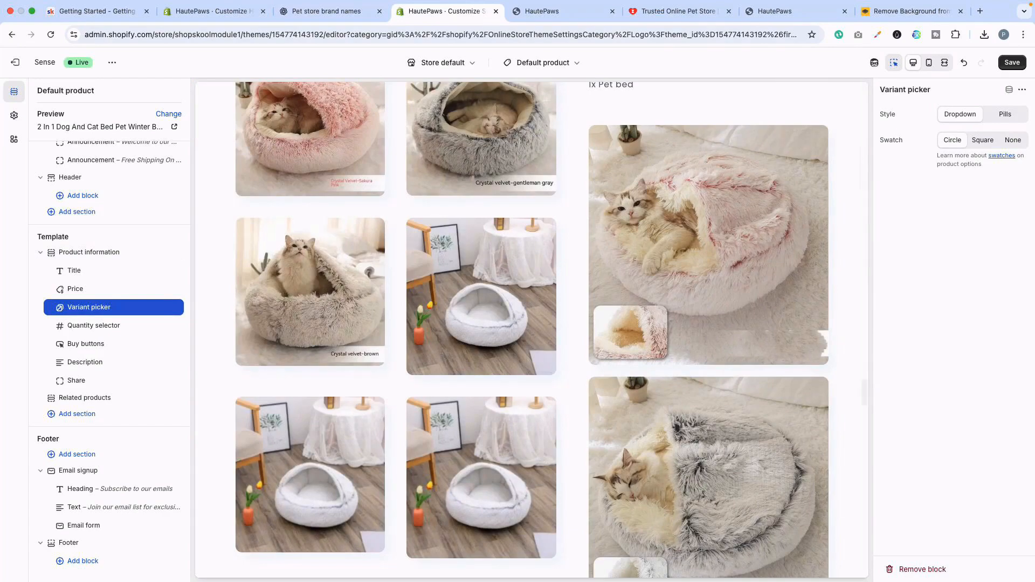
Save the product template changes and leave the theme editor for the live storefront.
{"action": "left_click", "coordinate": [1012, 63]}
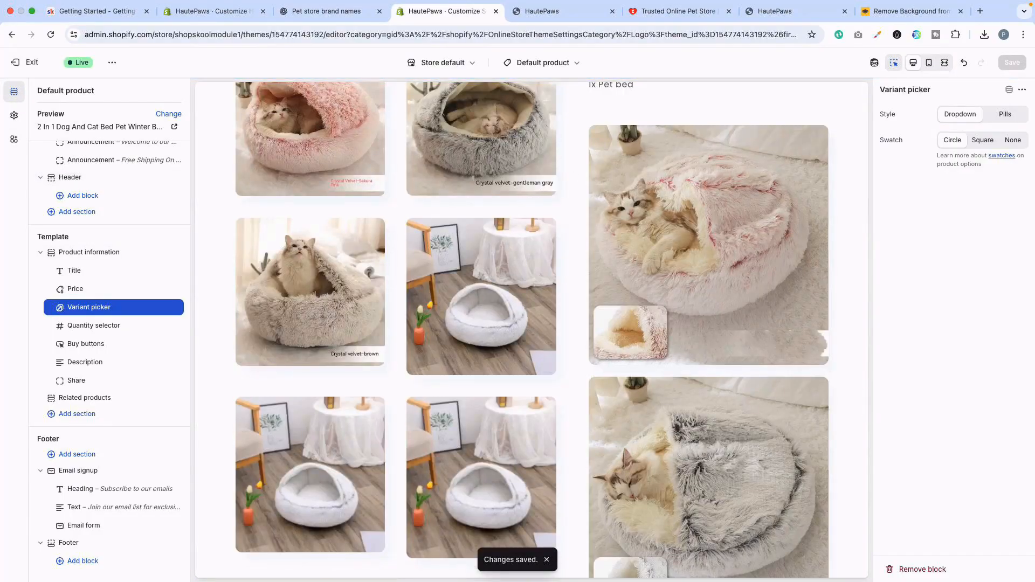
{"action": "left_click", "coordinate": [24, 62]}
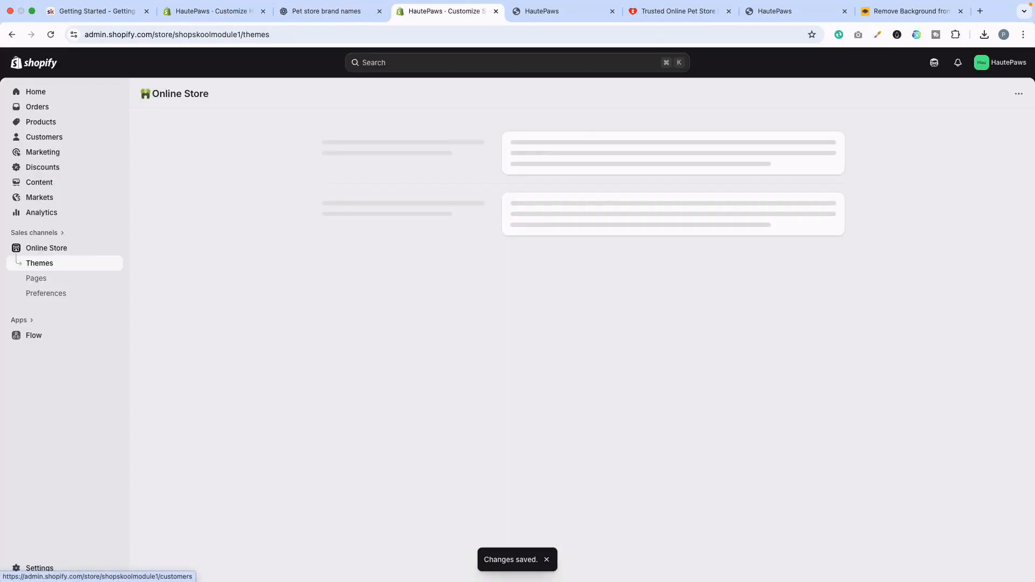
{"action": "left_click", "coordinate": [115, 248]}
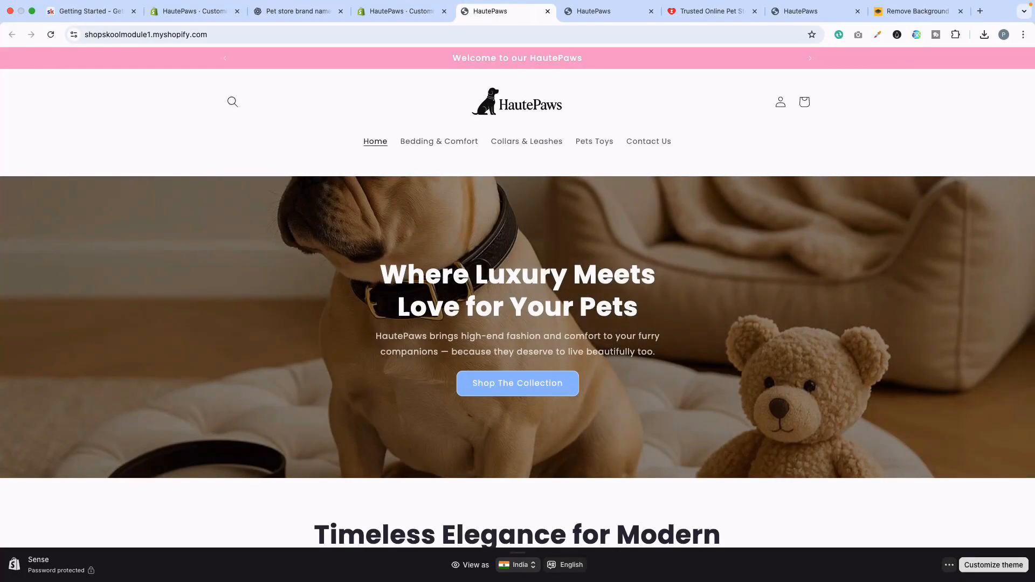
Check the live home page's search bar and its sections from the hero banner to the footer.
{"action": "left_click", "coordinate": [232, 102]}
{"action": "left_click", "coordinate": [718, 116]}
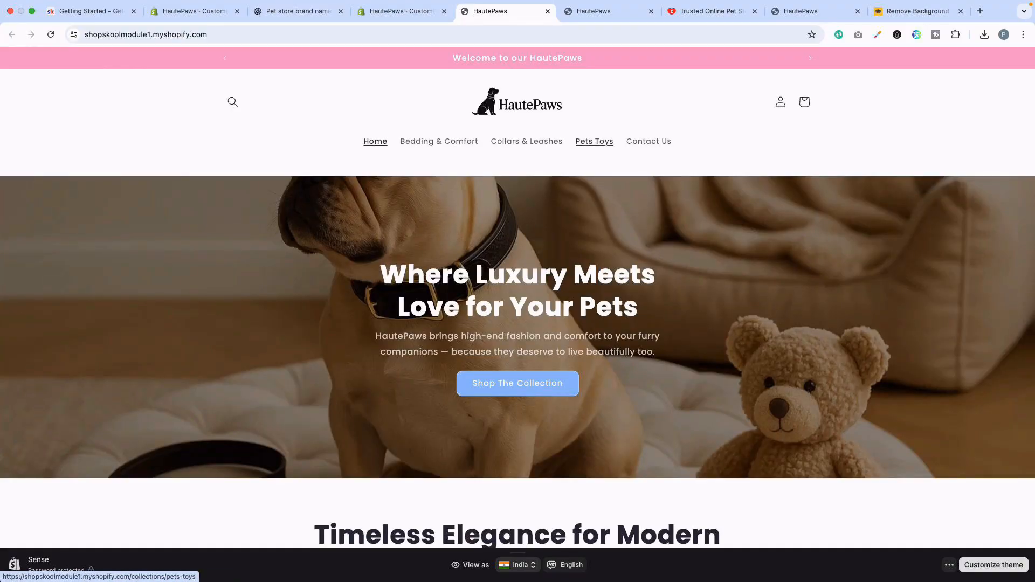
{"action": "scroll", "coordinate": [518, 161], "scroll_direction": "down", "scroll_amount": 15}
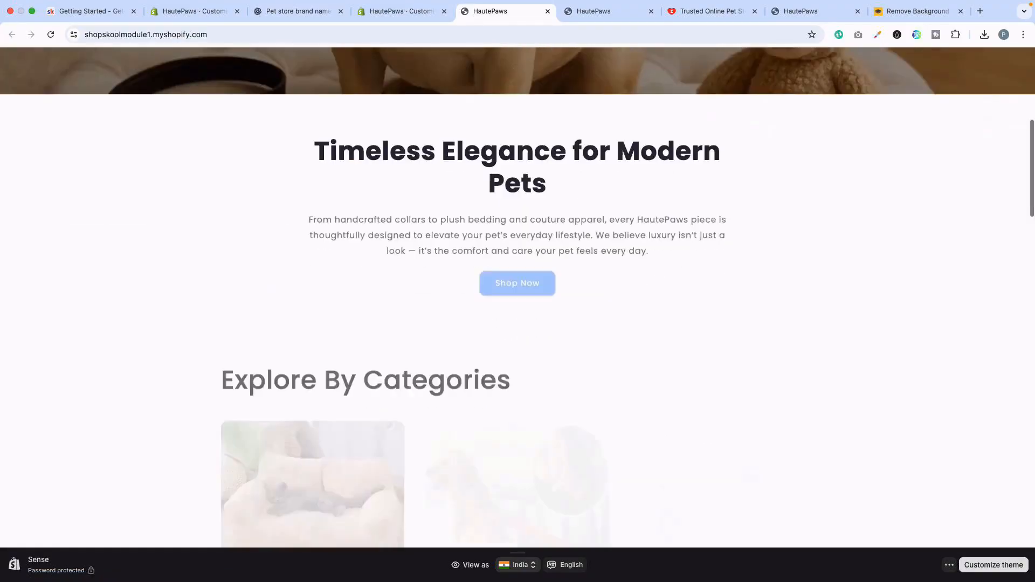
{"action": "scroll", "coordinate": [518, 296], "scroll_direction": "down", "scroll_amount": 20}
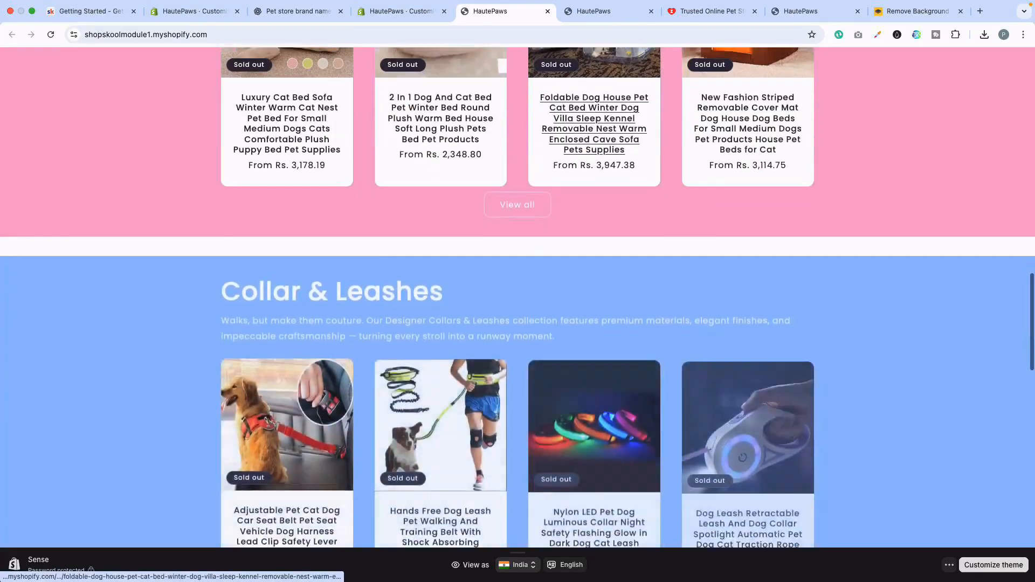
{"action": "scroll", "coordinate": [518, 243], "scroll_direction": "down", "scroll_amount": 3}
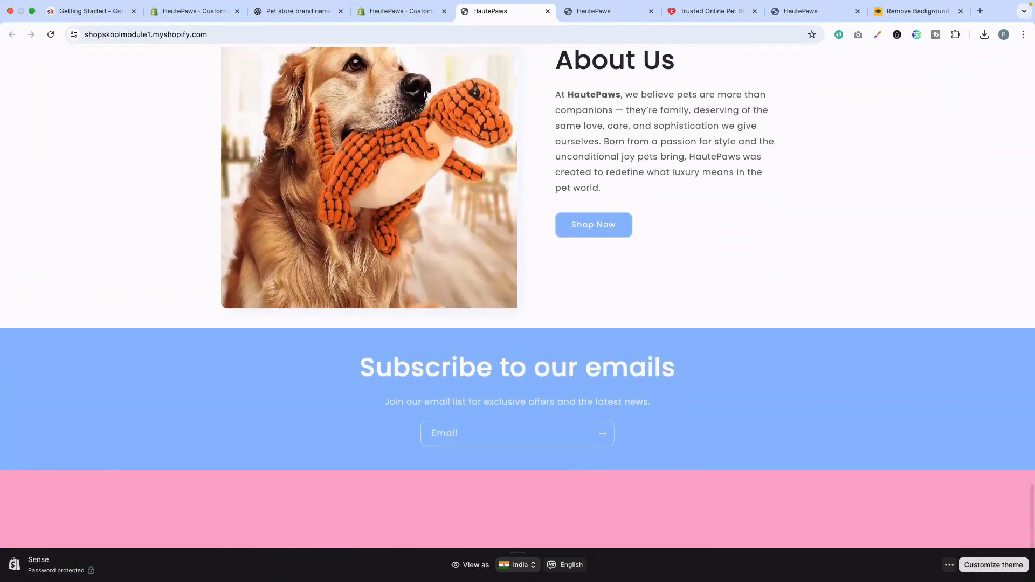
{"action": "scroll", "coordinate": [439, 142], "scroll_direction": "up", "scroll_amount": 20}
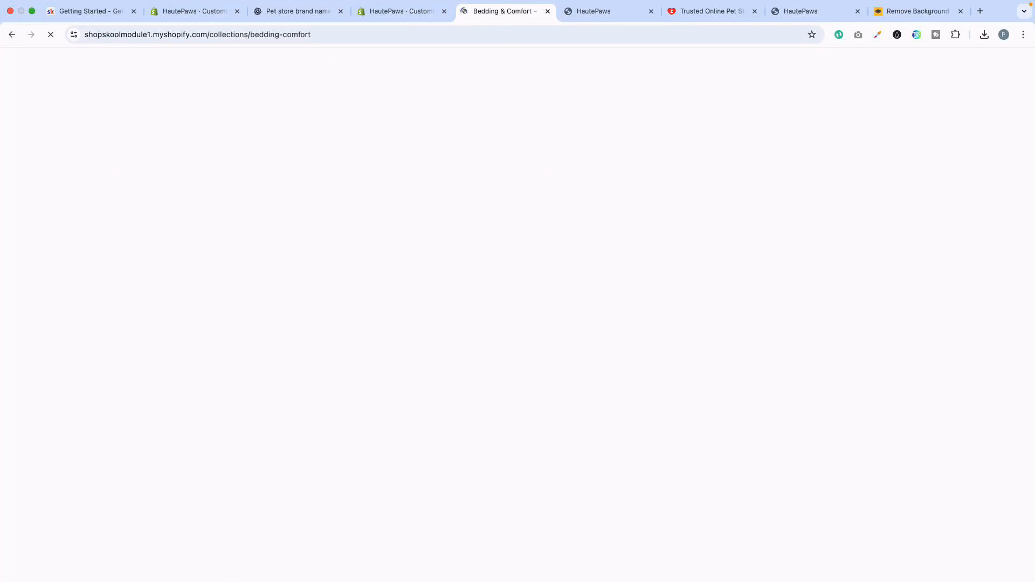
Examine the live Bedding & Comfort, Collars & Leashes and Pets Toys collection pages, and return to the home page's product sections.
{"action": "scroll", "coordinate": [441, 237], "scroll_direction": "down", "scroll_amount": 5}
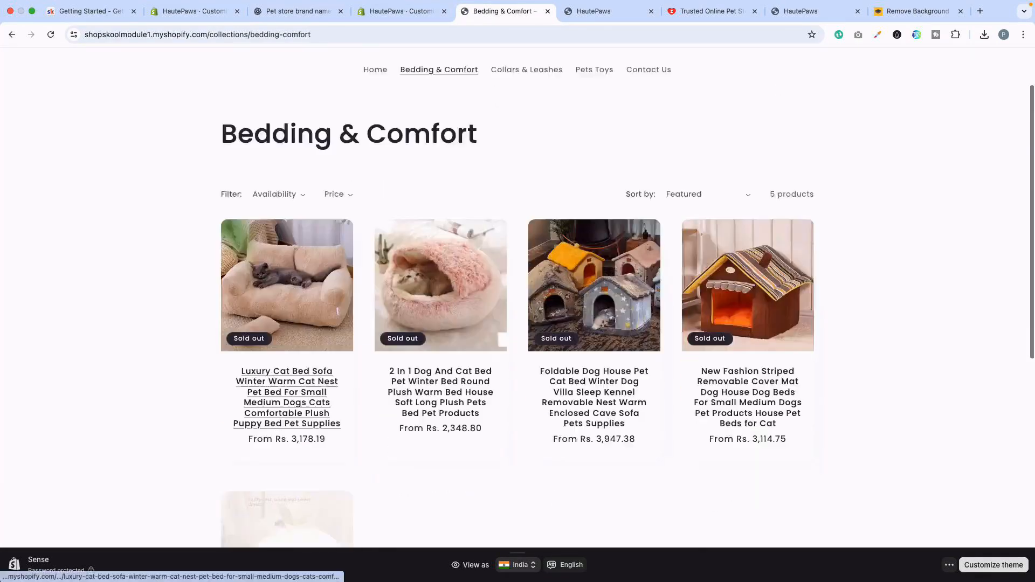
{"action": "scroll", "coordinate": [440, 238], "scroll_direction": "down", "scroll_amount": 5}
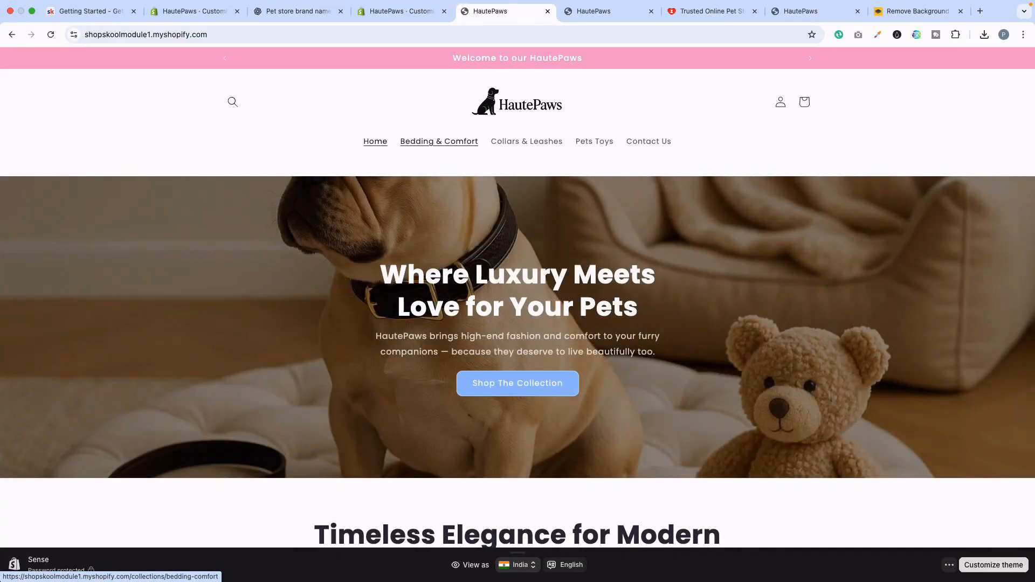
{"action": "left_click", "coordinate": [439, 142]}
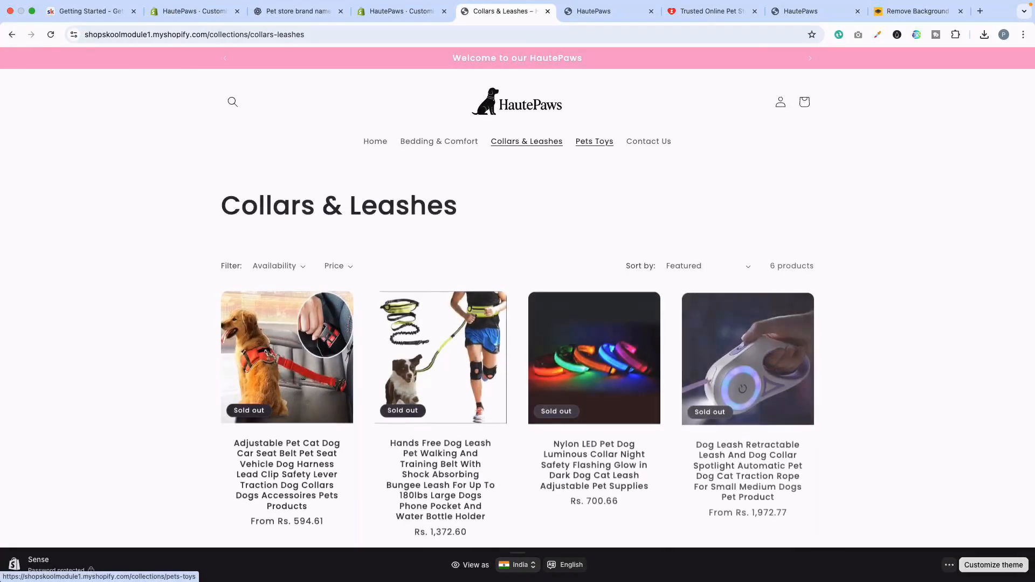
{"action": "left_click", "coordinate": [594, 141]}
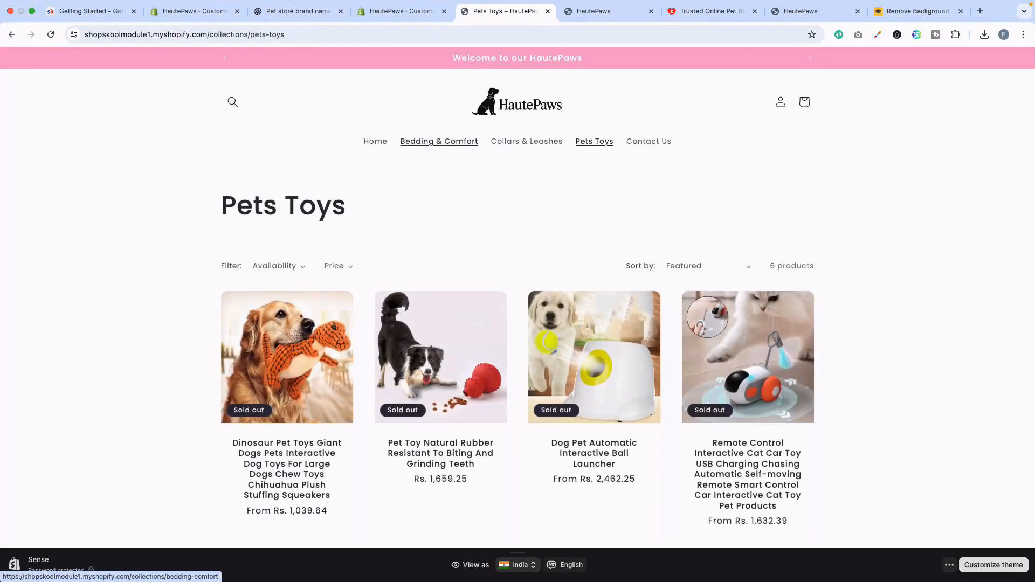
{"action": "left_click", "coordinate": [438, 141]}
{"action": "left_click", "coordinate": [375, 141]}
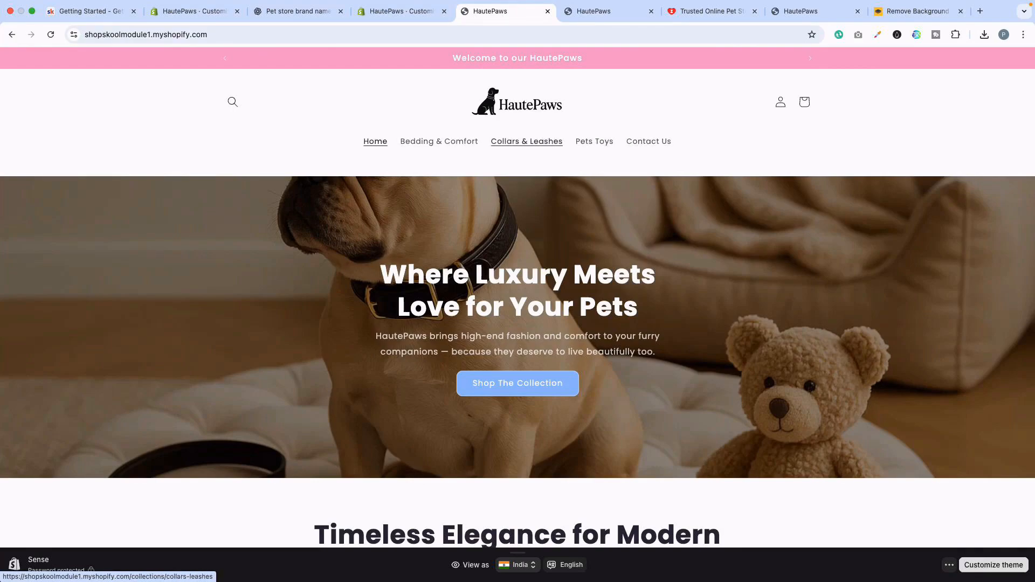
{"action": "scroll", "coordinate": [527, 141], "scroll_direction": "down", "scroll_amount": 10}
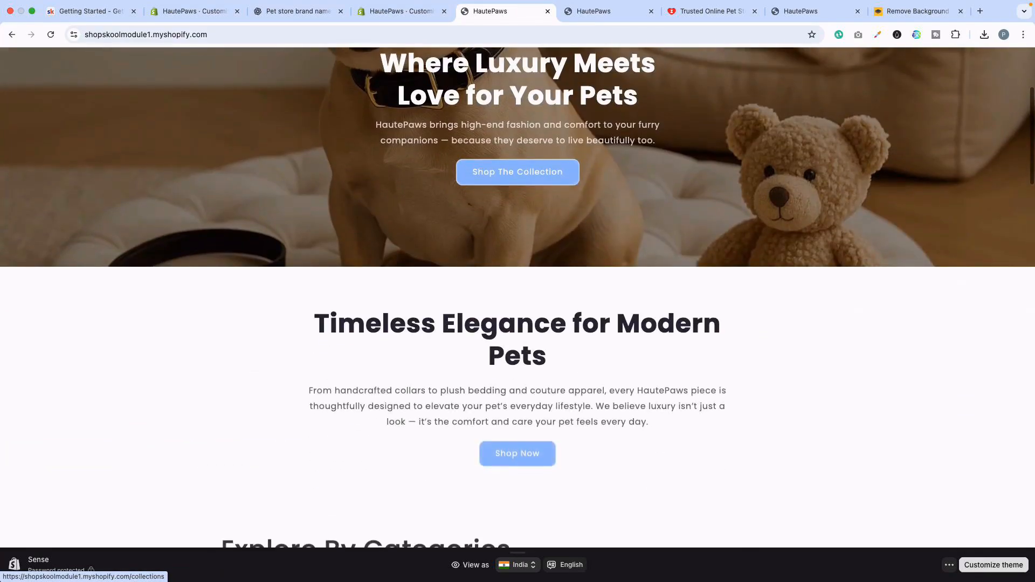
{"action": "scroll", "coordinate": [518, 296], "scroll_direction": "down", "scroll_amount": 20}
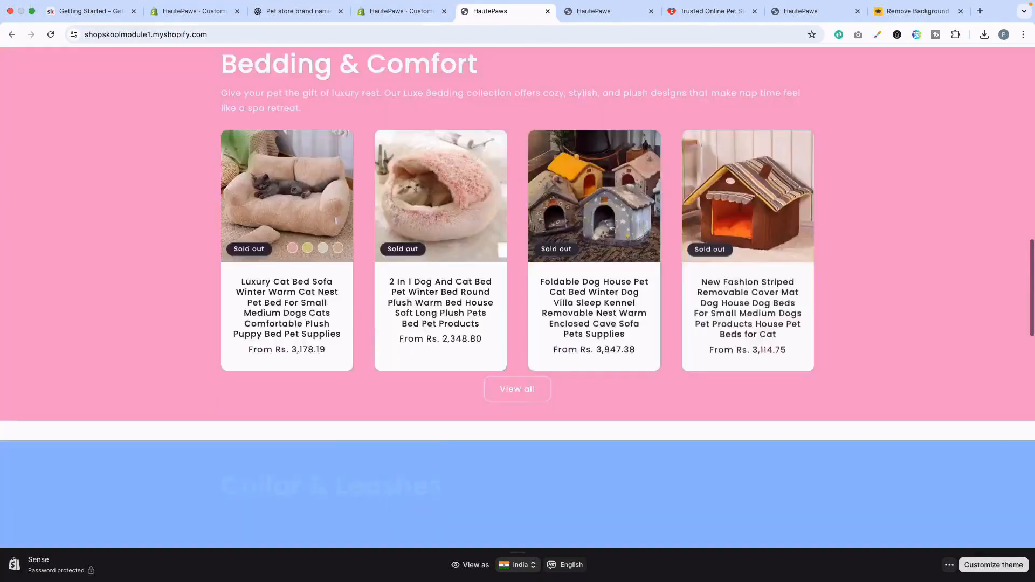
Review the finished live home page once more, from the hero banner and category and product sections to About Us and the email signup.
{"action": "scroll", "coordinate": [517, 296], "scroll_direction": "down", "scroll_amount": 5}
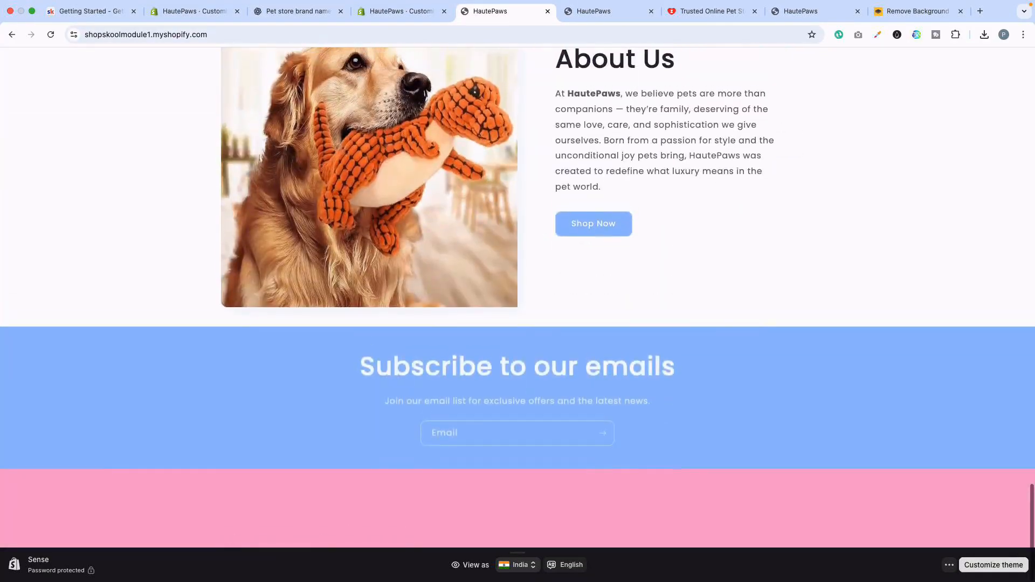
{"action": "scroll", "coordinate": [518, 296], "scroll_direction": "up", "scroll_amount": 20}
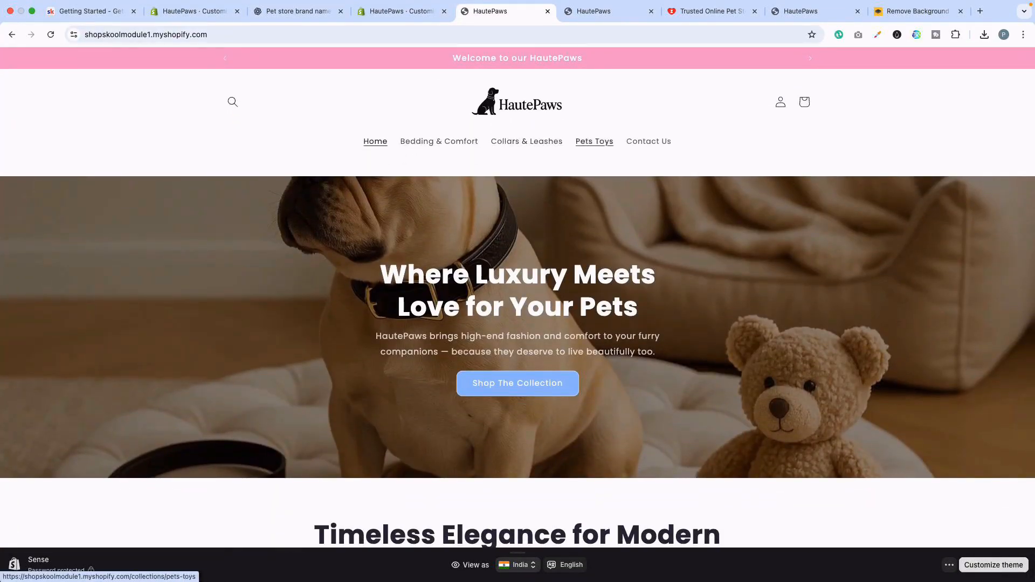
{"action": "scroll", "coordinate": [518, 297], "scroll_direction": "down", "scroll_amount": 20}
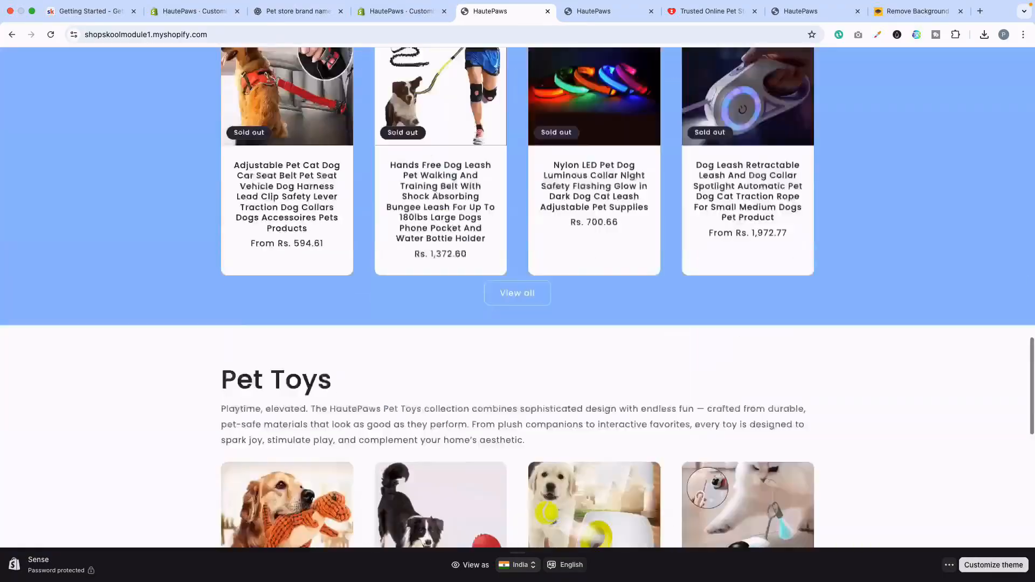
{"action": "scroll", "coordinate": [517, 296], "scroll_direction": "up", "scroll_amount": 8}
{"action": "scroll", "coordinate": [518, 297], "scroll_direction": "up", "scroll_amount": 15}
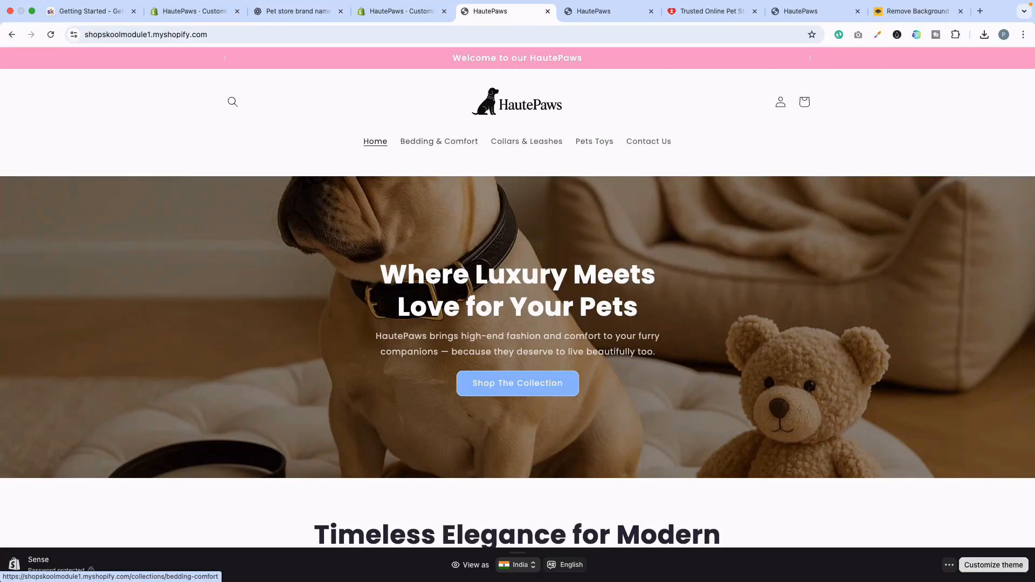
{"action": "scroll", "coordinate": [517, 297], "scroll_direction": "down", "scroll_amount": 10}
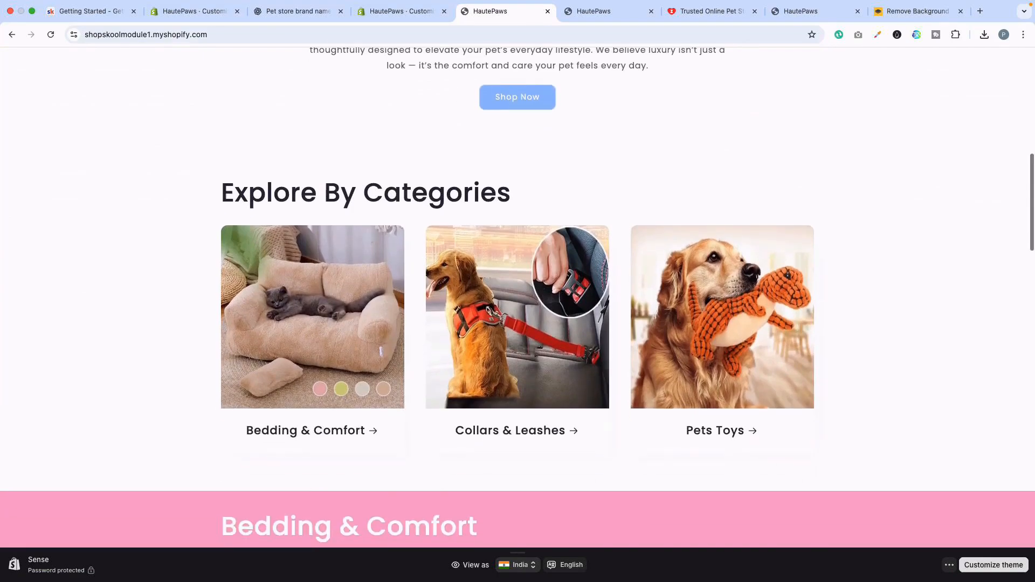
{"action": "scroll", "coordinate": [441, 216], "scroll_direction": "down", "scroll_amount": 15}
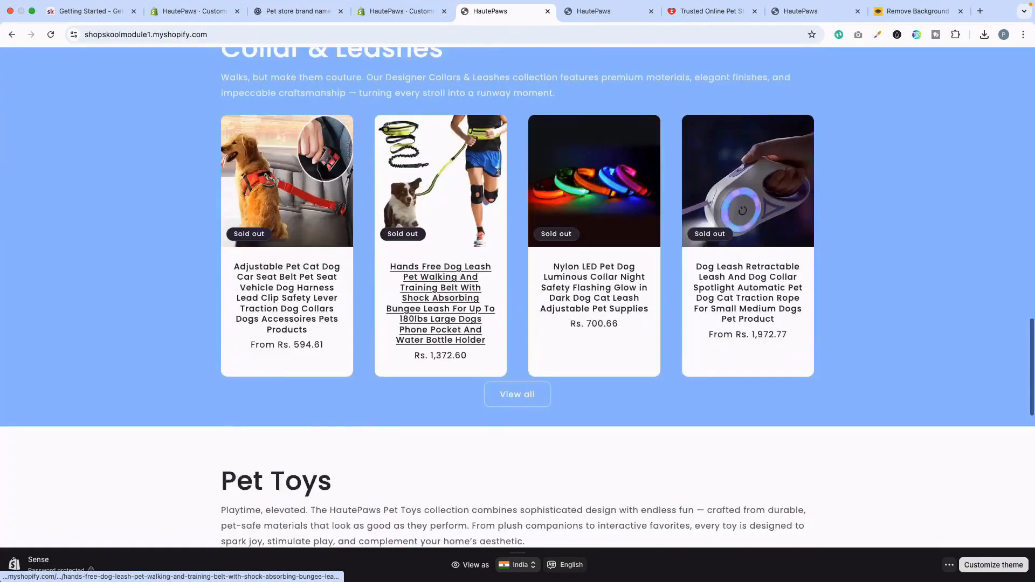
{"action": "scroll", "coordinate": [441, 269], "scroll_direction": "down", "scroll_amount": 7}
{"action": "scroll", "coordinate": [440, 269], "scroll_direction": "down", "scroll_amount": 10}
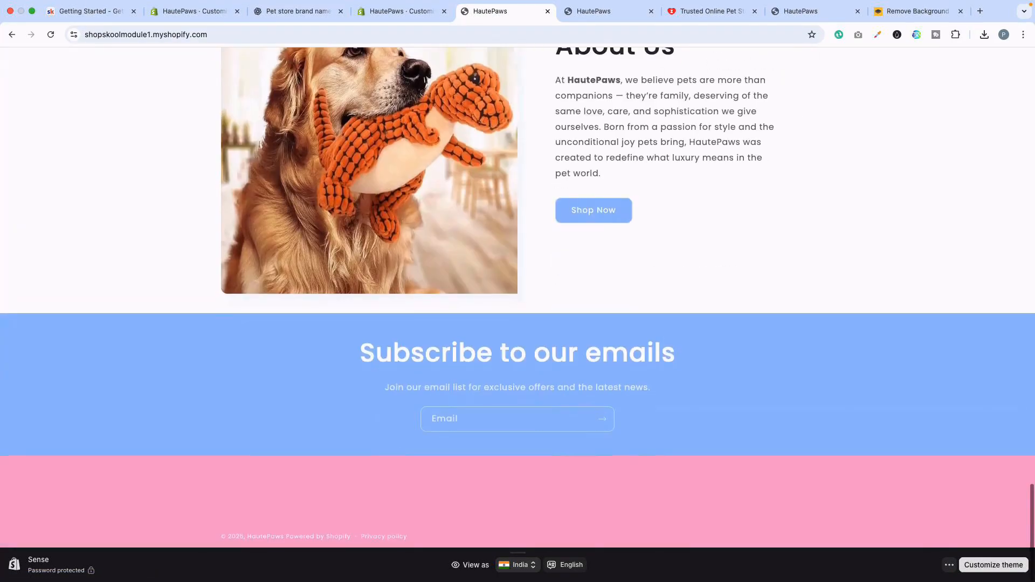
{"action": "scroll", "coordinate": [441, 270], "scroll_direction": "up", "scroll_amount": 10}
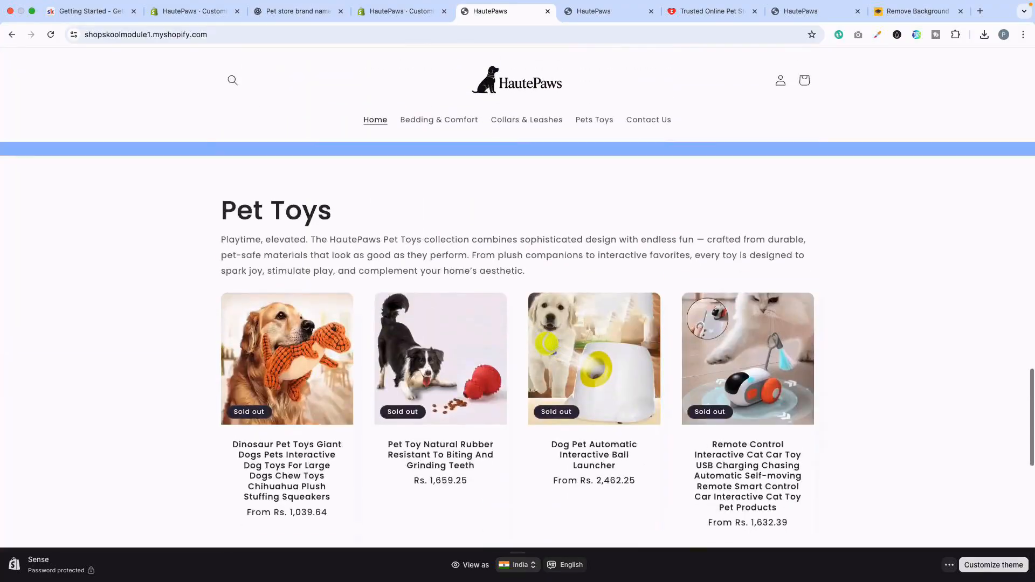
{"action": "scroll", "coordinate": [518, 297], "scroll_direction": "up", "scroll_amount": 10}
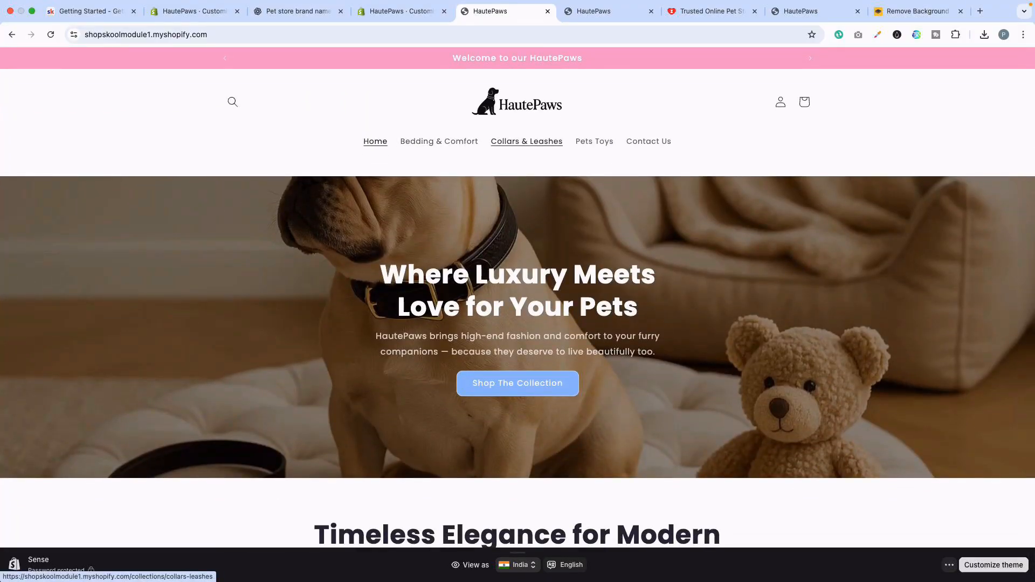
{"action": "scroll", "coordinate": [594, 399], "scroll_direction": "down", "scroll_amount": 15}
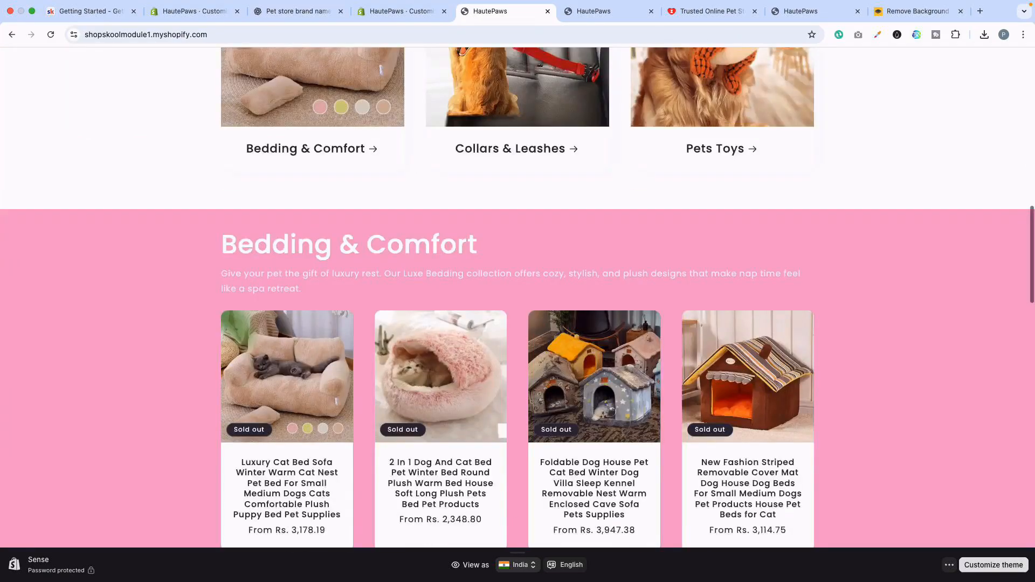
{"action": "scroll", "coordinate": [594, 399], "scroll_direction": "down", "scroll_amount": 12}
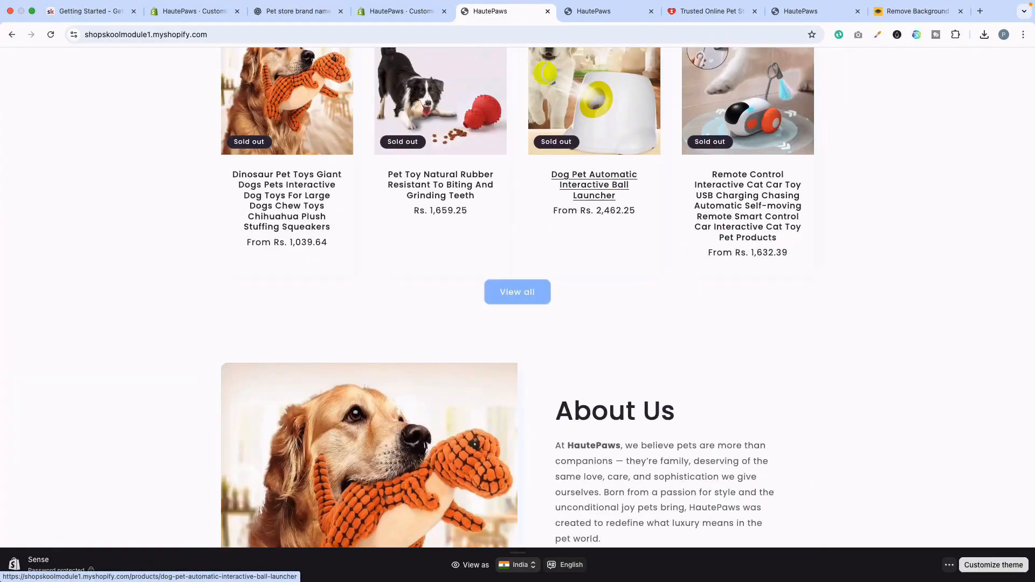